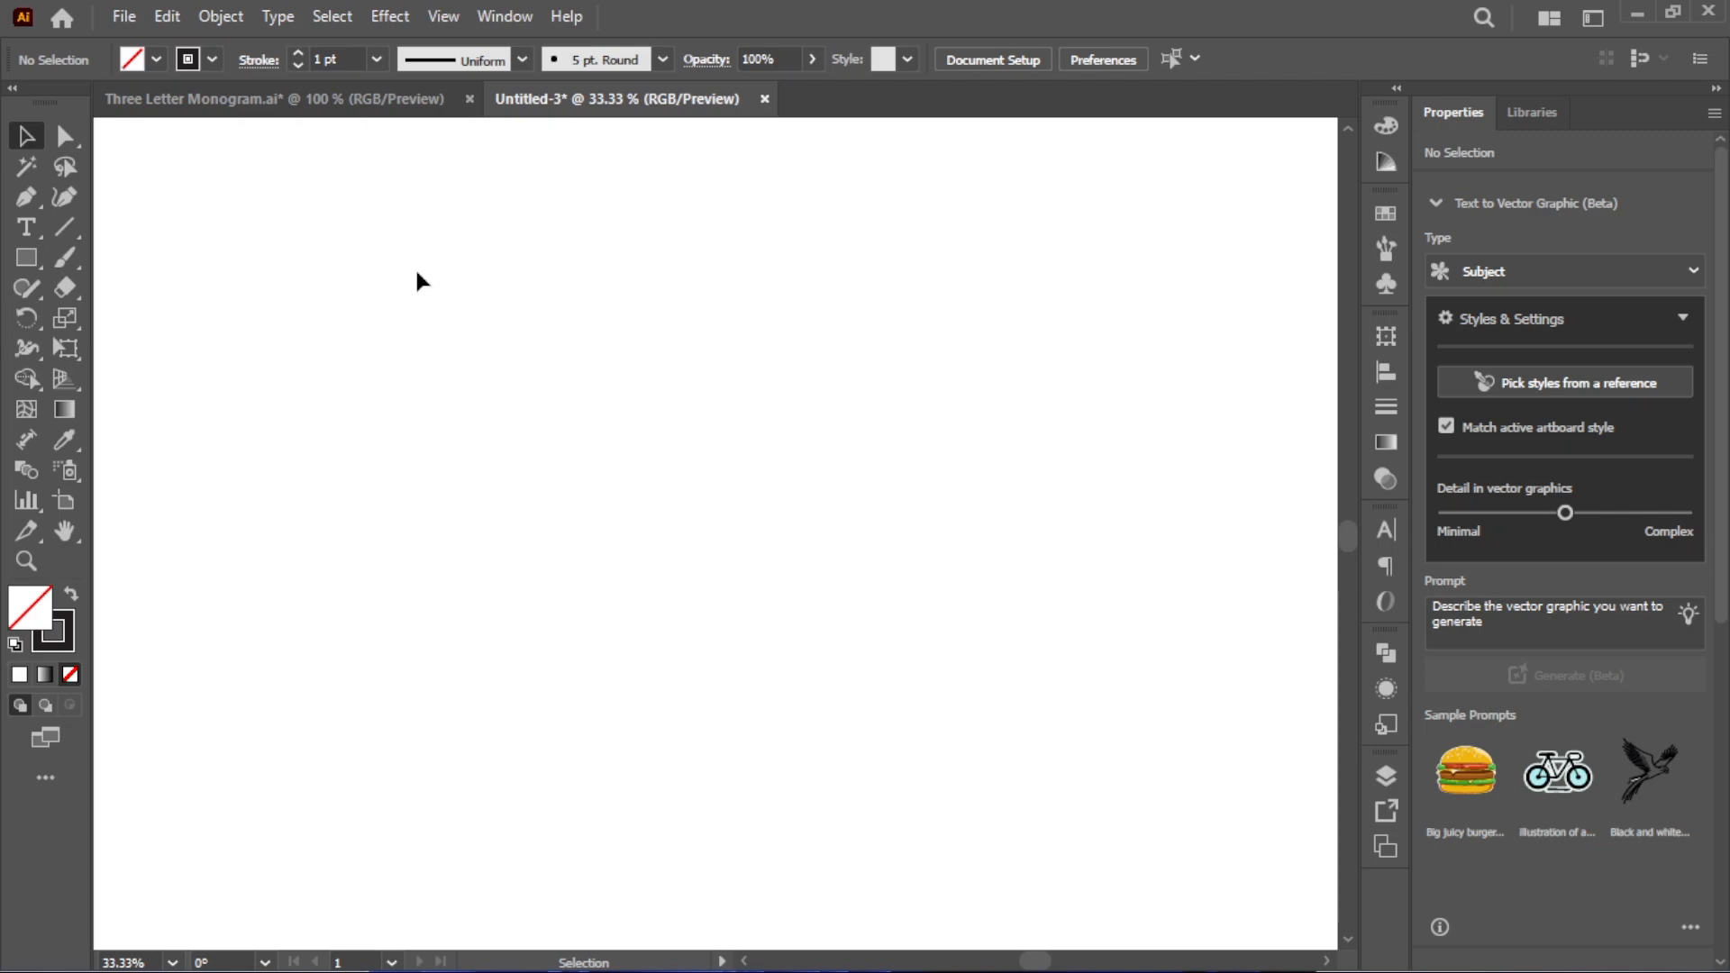
Draw a vertical line segment about 814 px long and set its angle to 270°
click(79, 228)
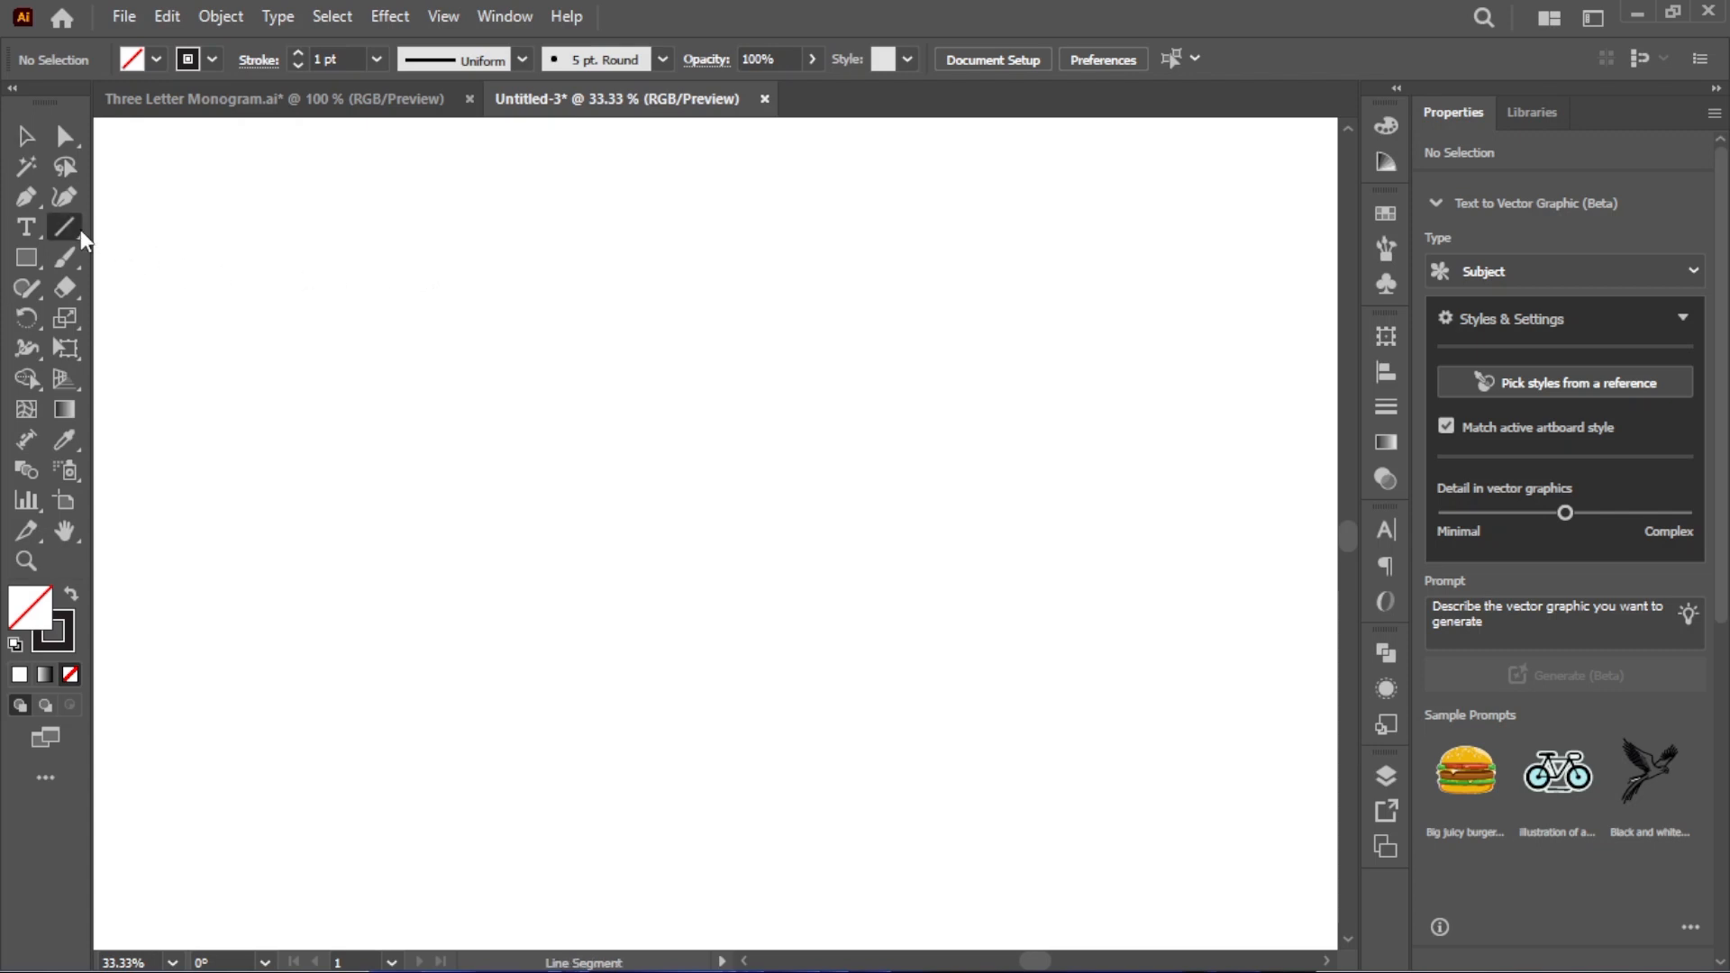
mouse_move(479, 216)
mouse_down()
mouse_move(478, 576)
mouse_move(452, 792)
mouse_move(481, 750)
mouse_up()
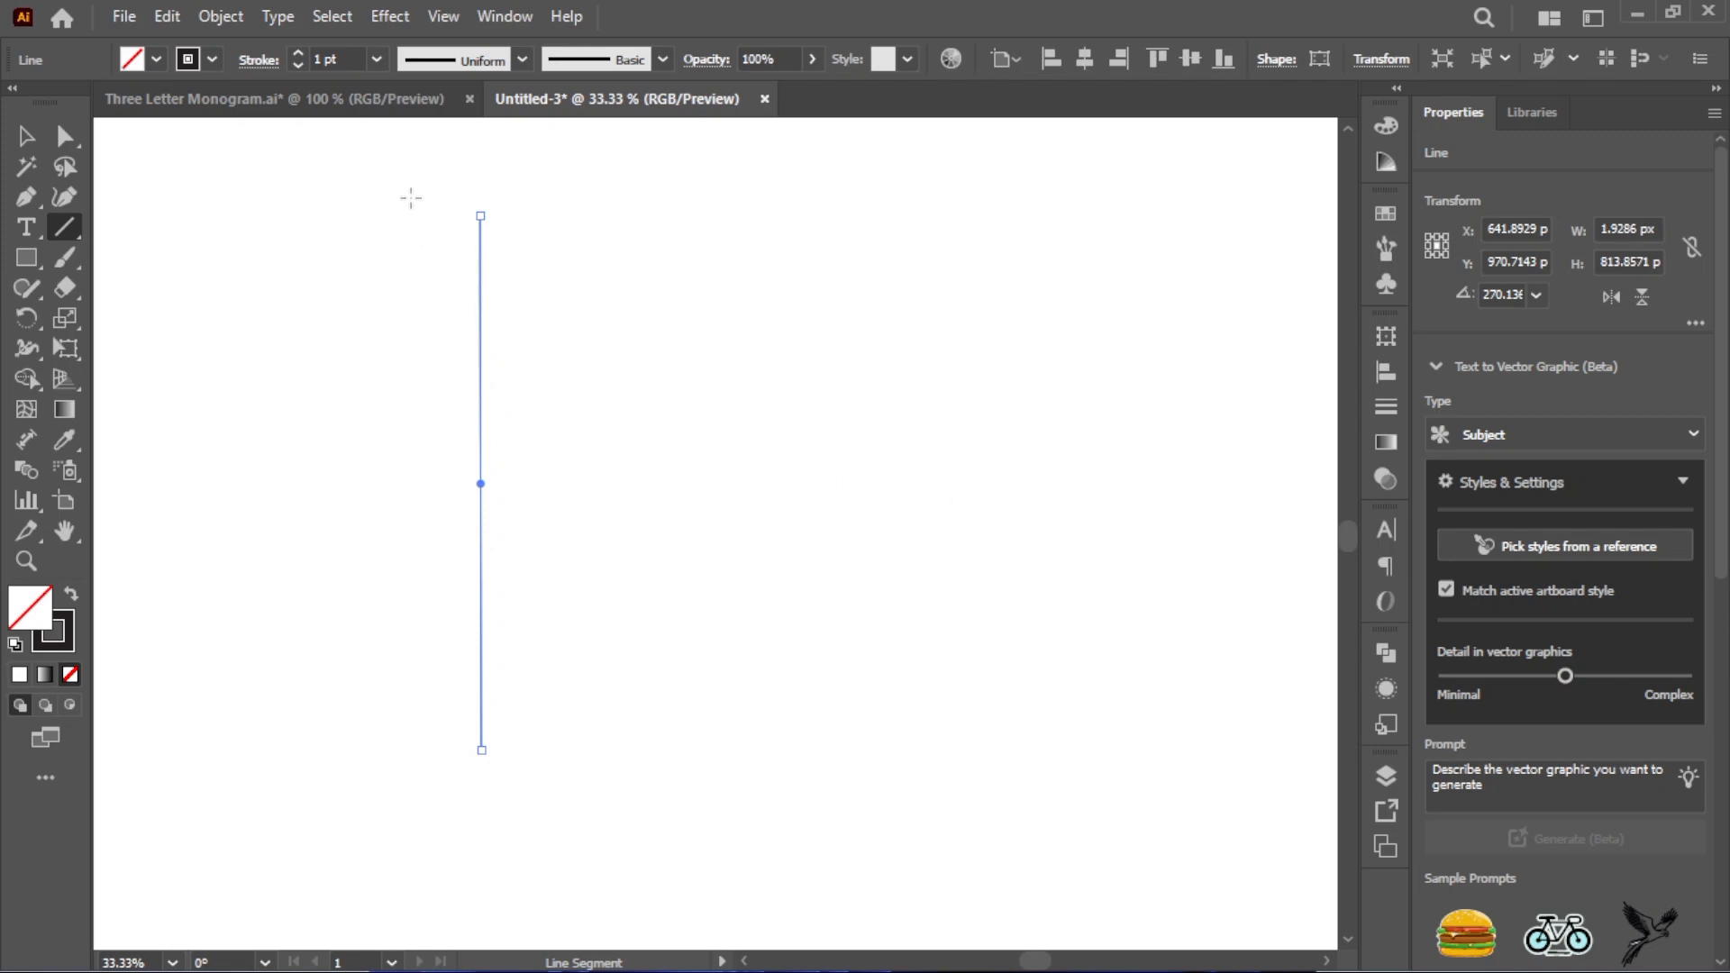
click(1535, 298)
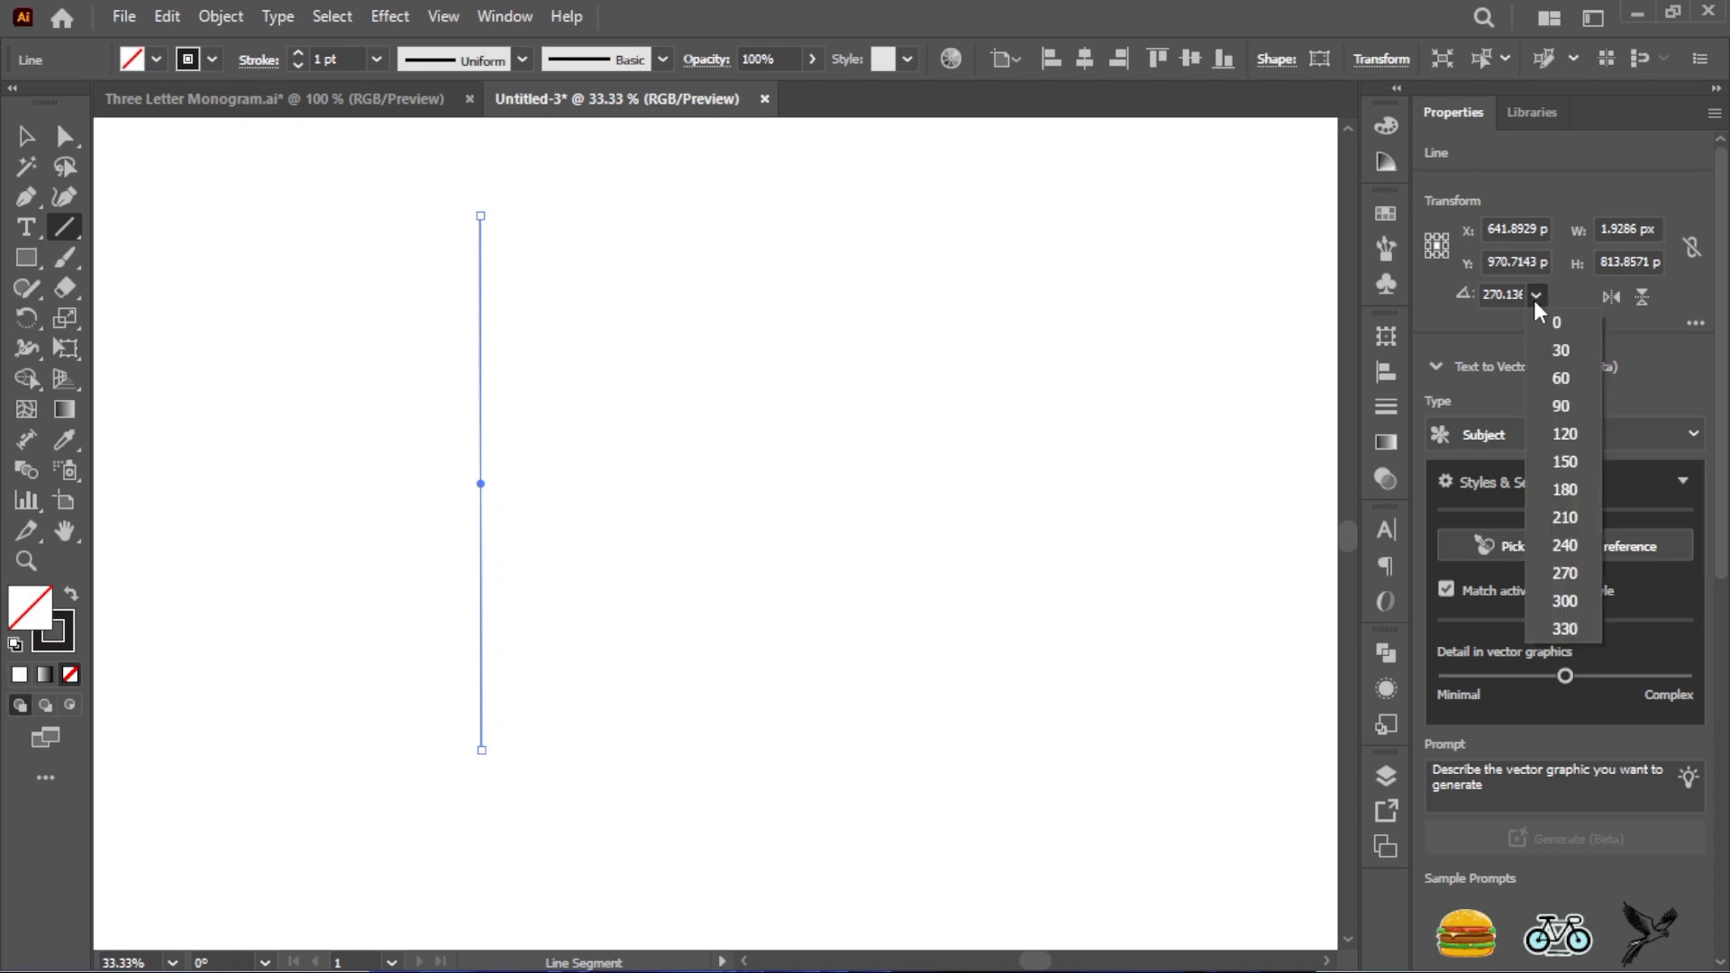
click(1578, 573)
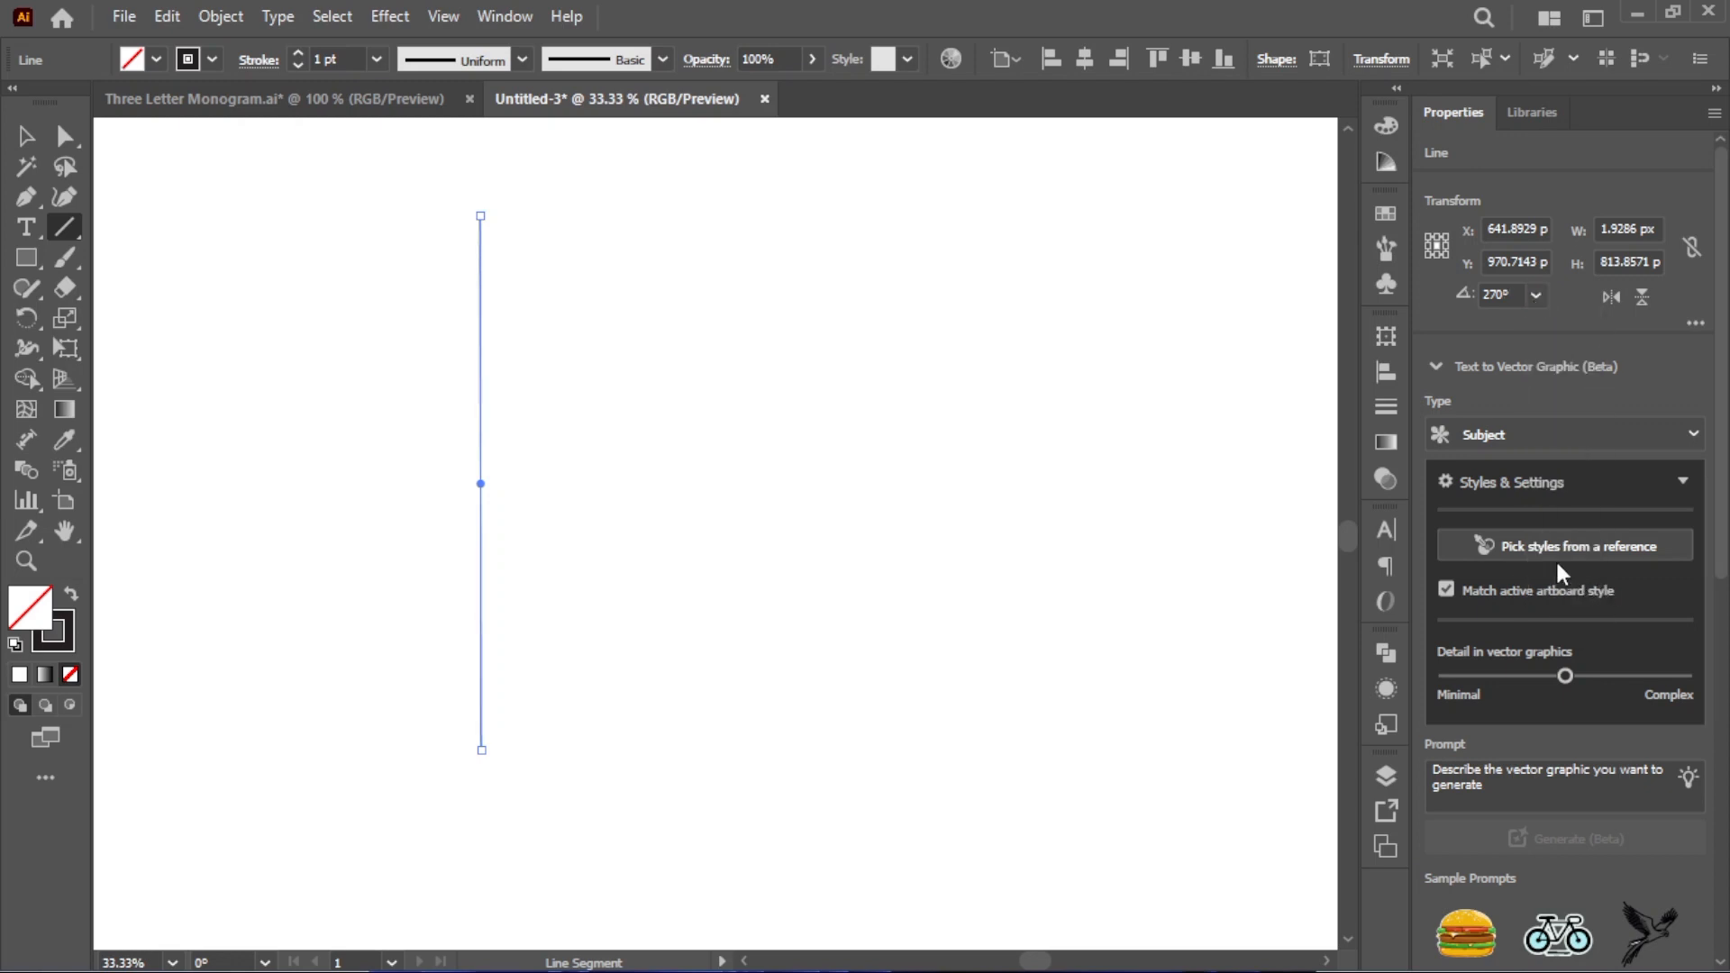
Duplicate the vertical line horizontally, placing the copy about 47 px to its right
click(20, 135)
drag(420, 174, 636, 487)
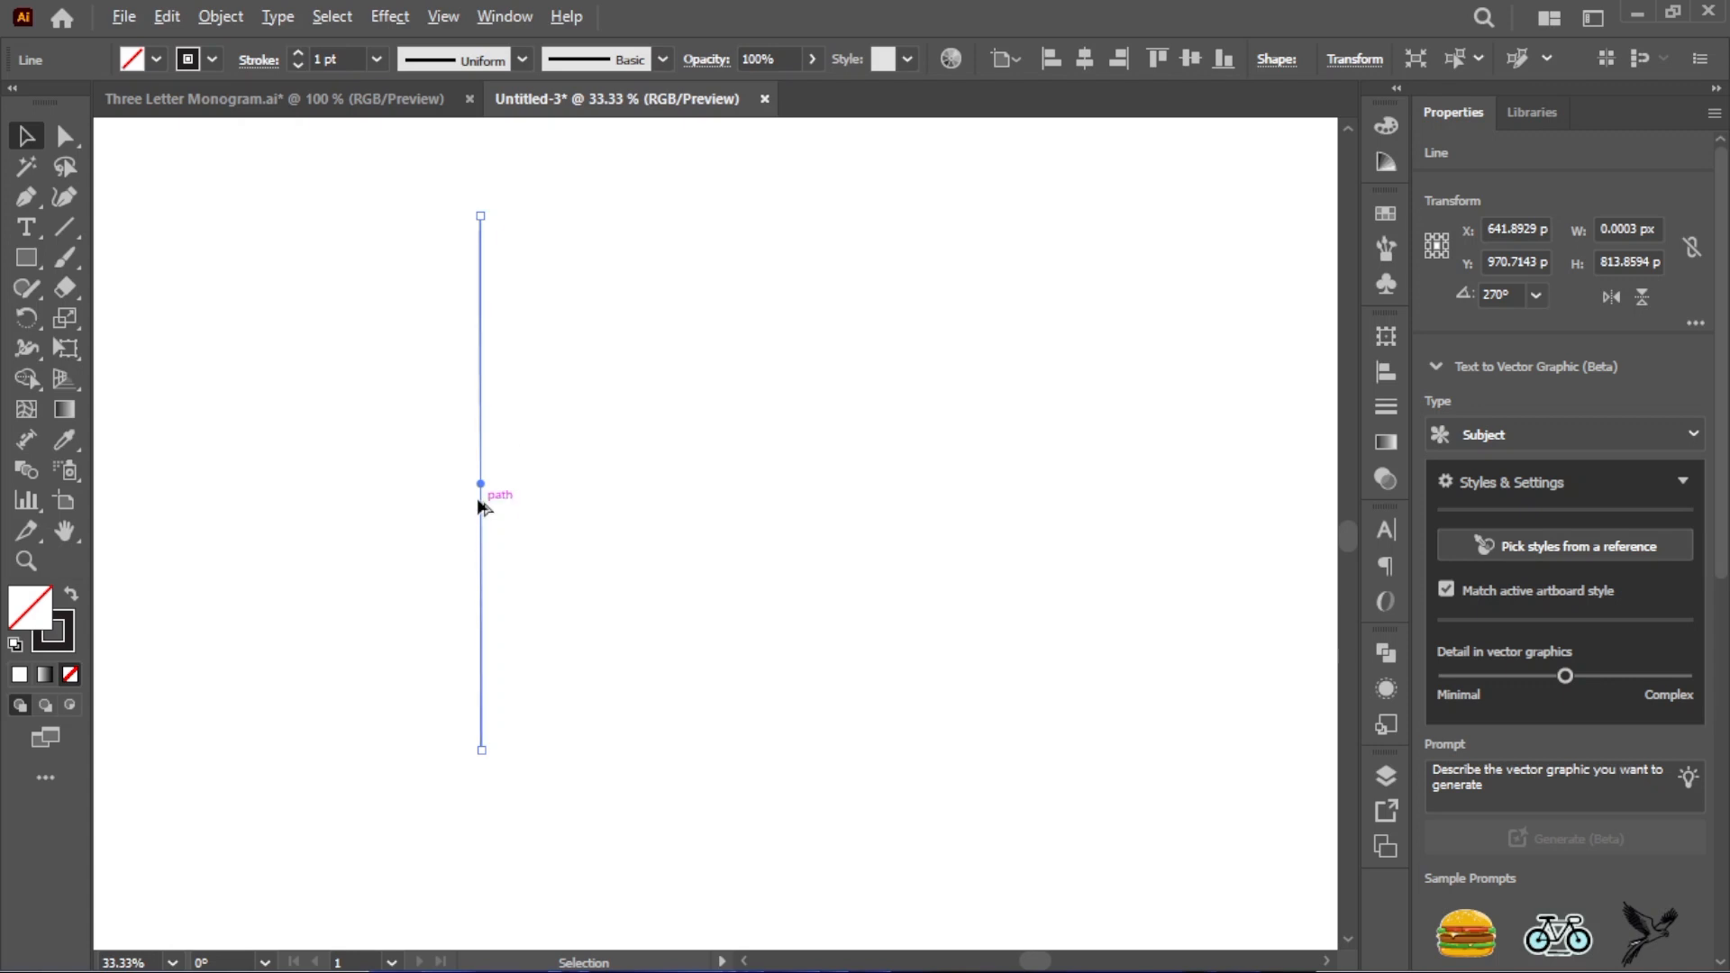
drag(480, 484, 512, 490)
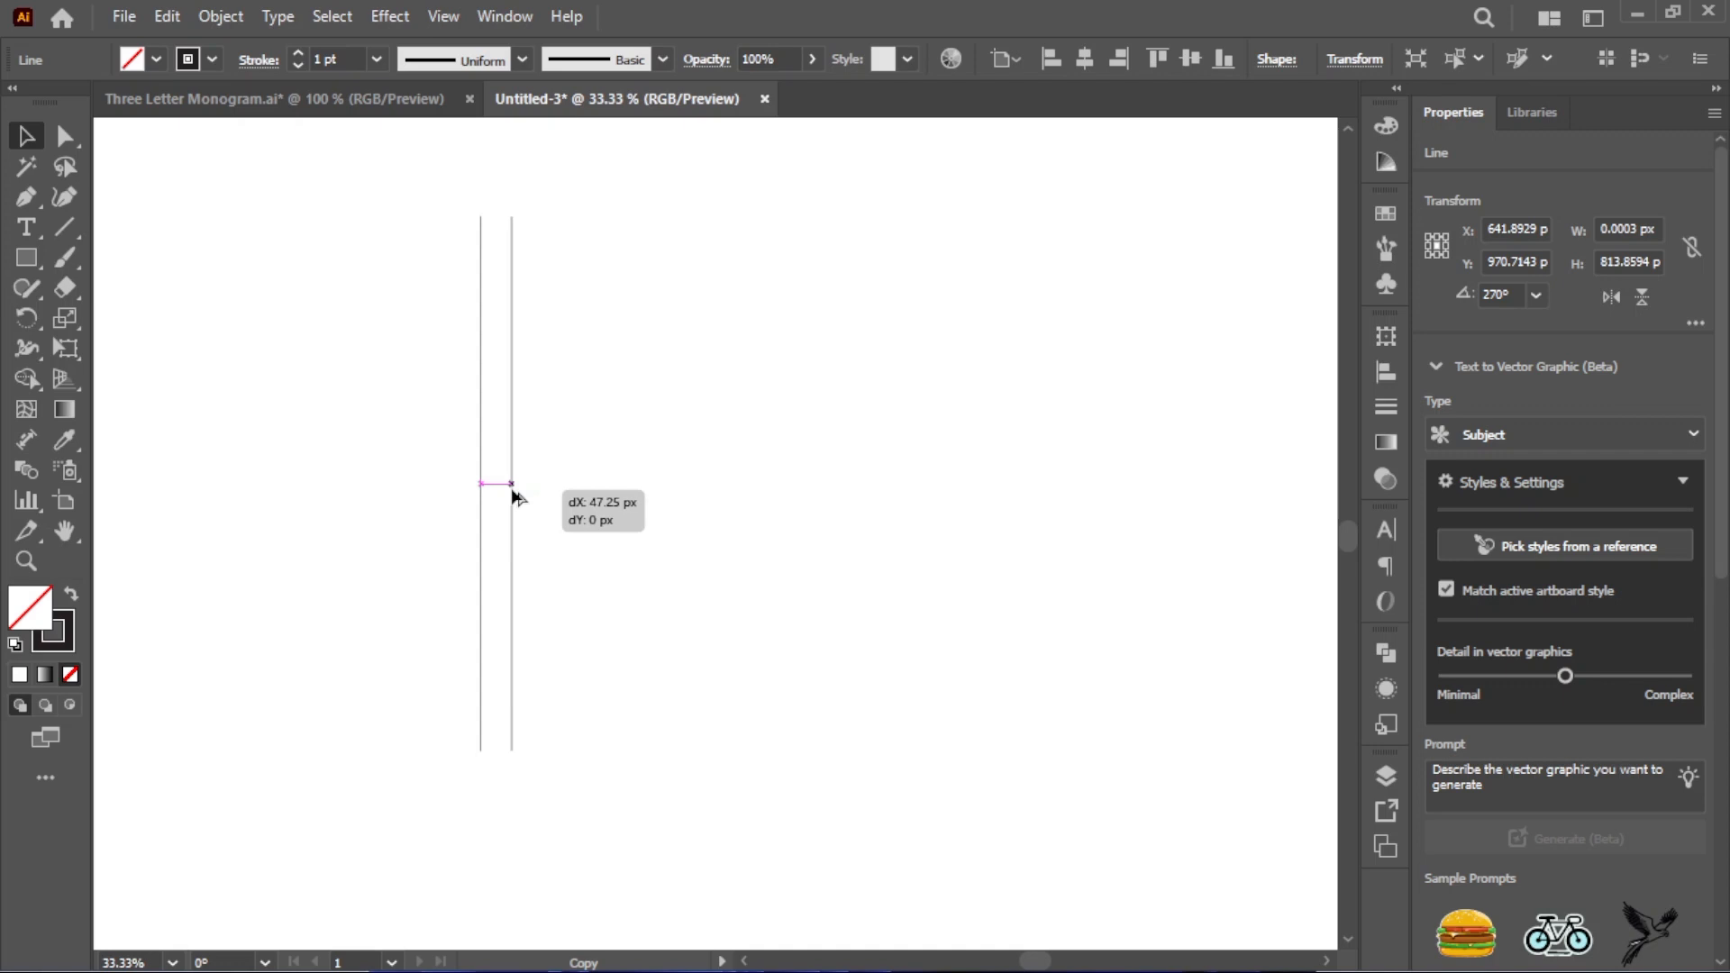
drag(512, 490, 511, 490)
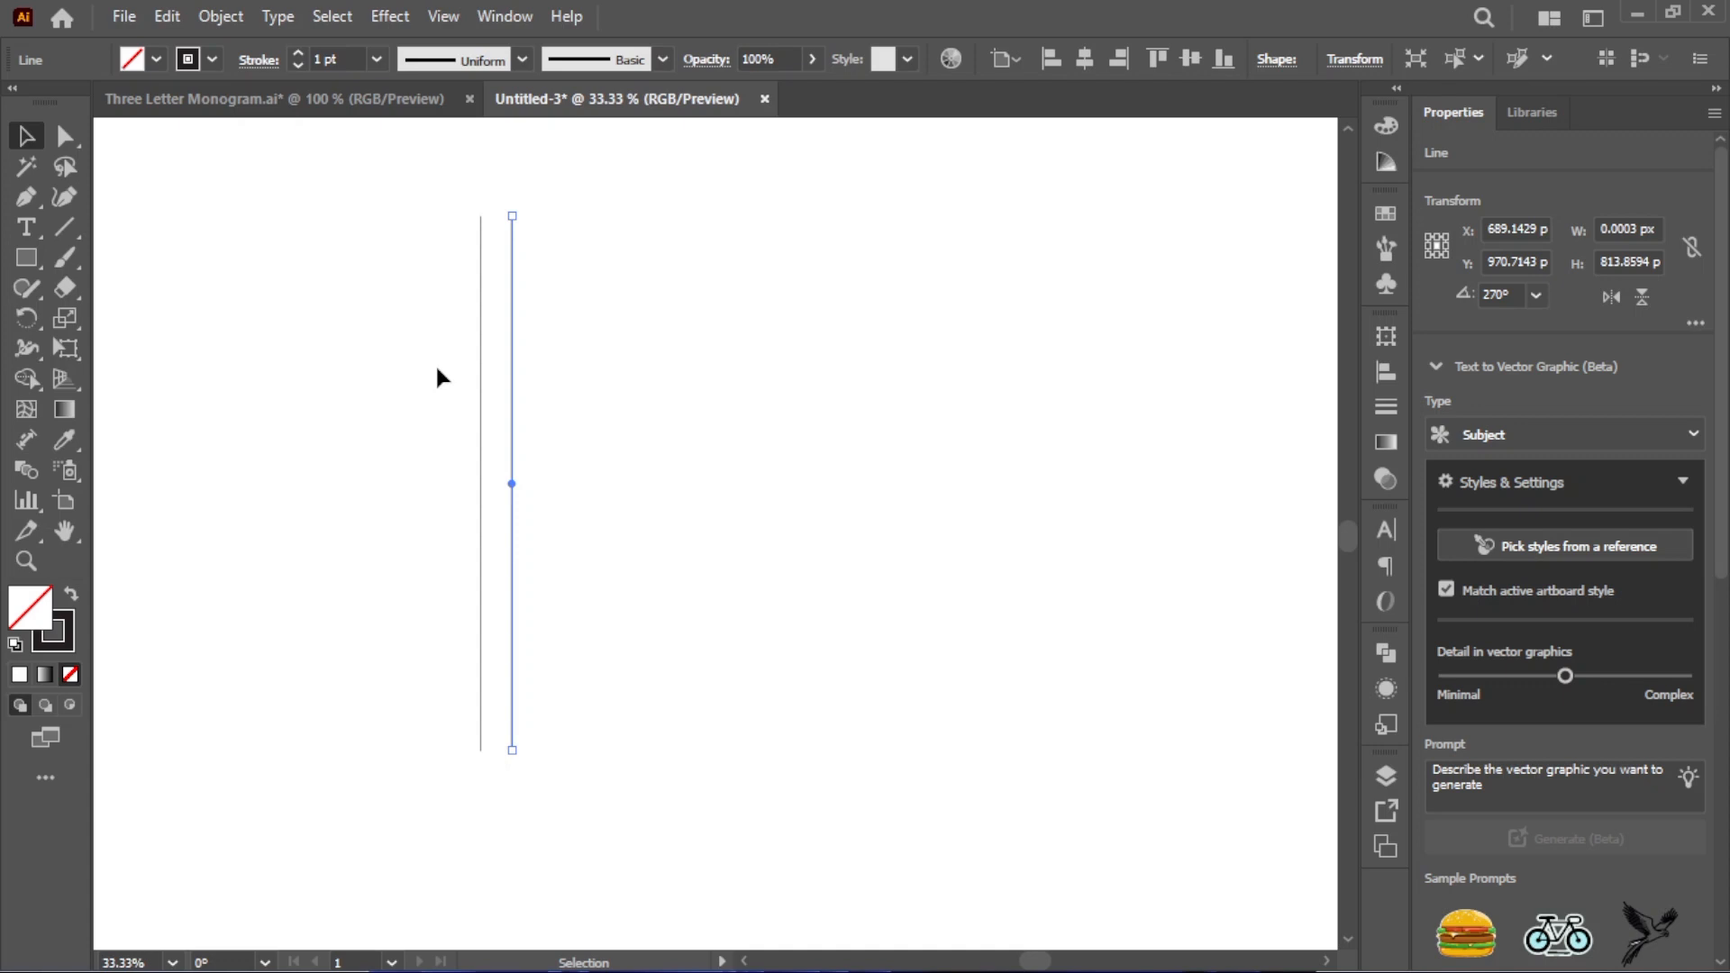
Repeat the offset duplication until there are fourteen evenly spaced vertical lines, and deselect them
key(a)
key(ctrl+d)
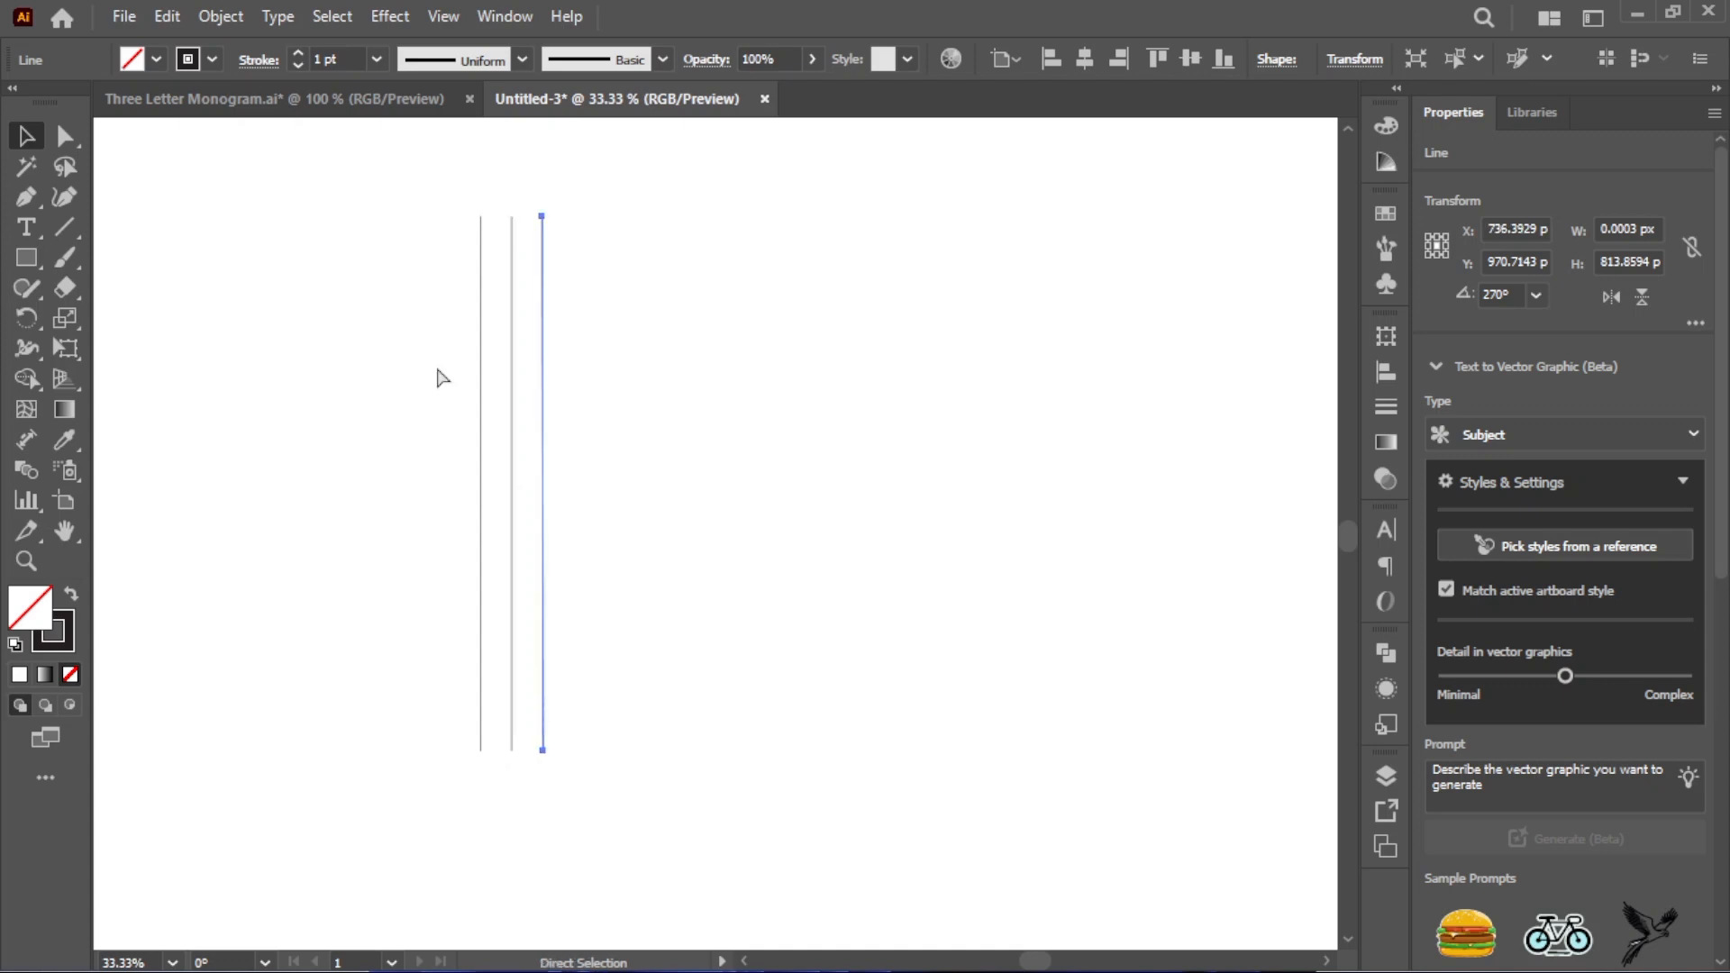
key(ctrl+d)
key(ctrl+d)
key(ctrl+d)
key(ctrl+d)
key(ctrl+d)
key(ctrl+d)
key(ctrl+d)
key(ctrl+d)
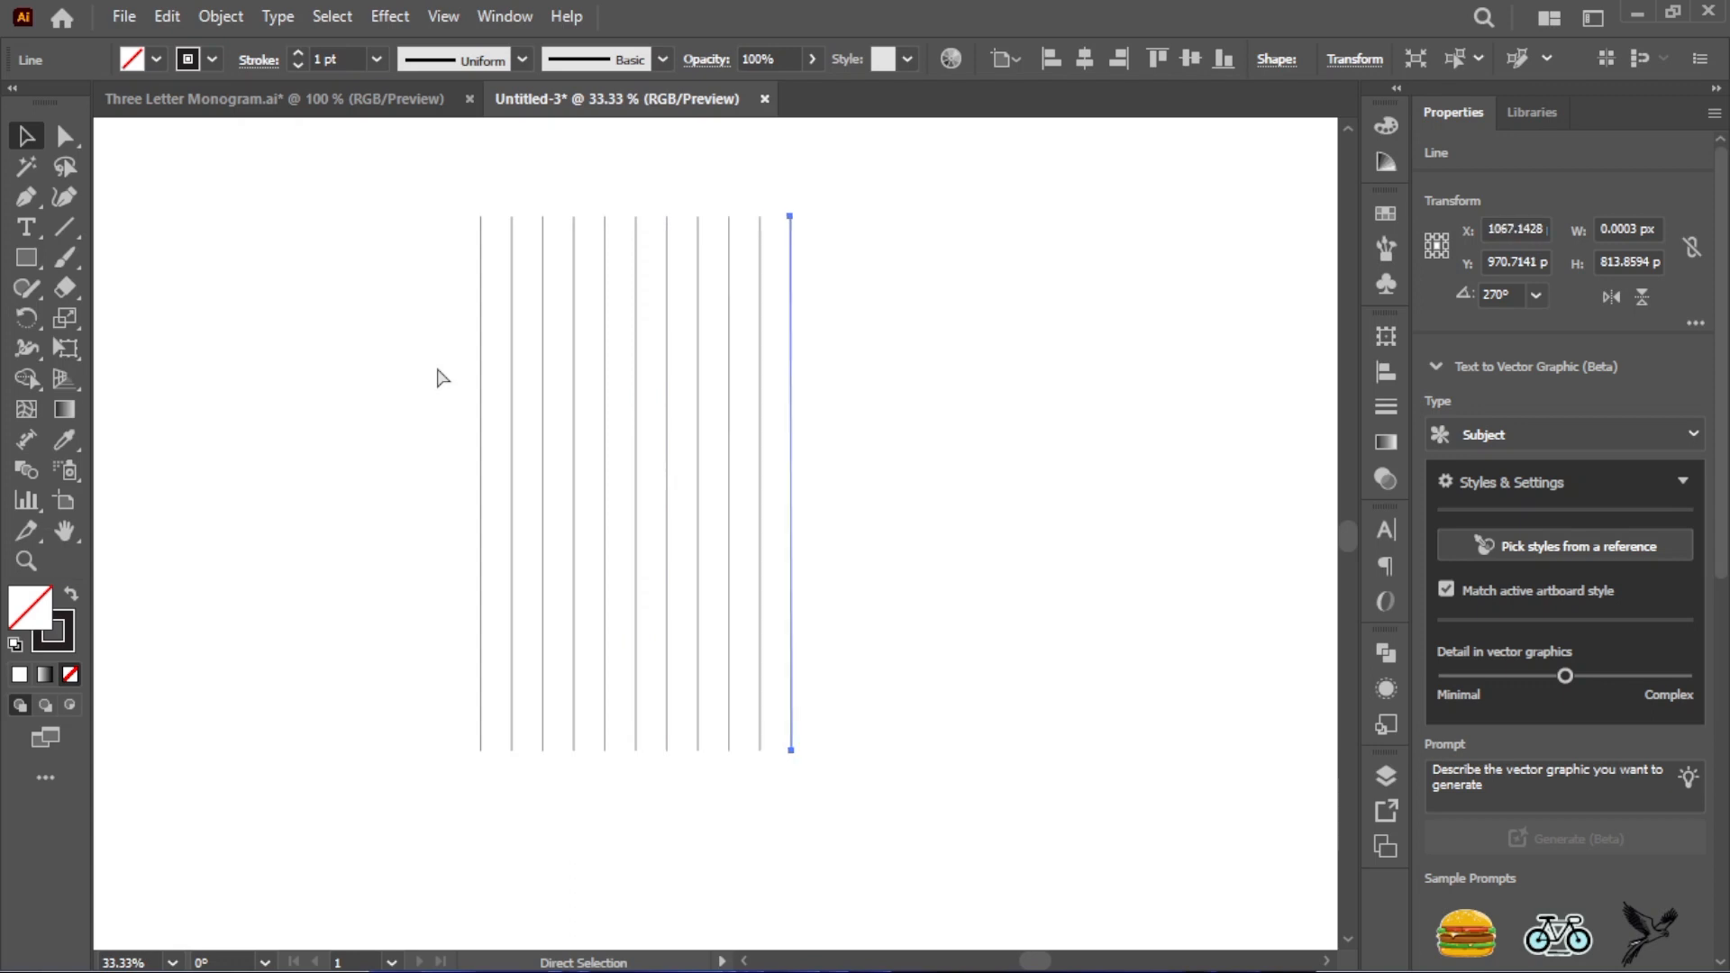
key(ctrl+d)
key(ctrl+d)
key(ctrl+d)
key(v)
click(382, 310)
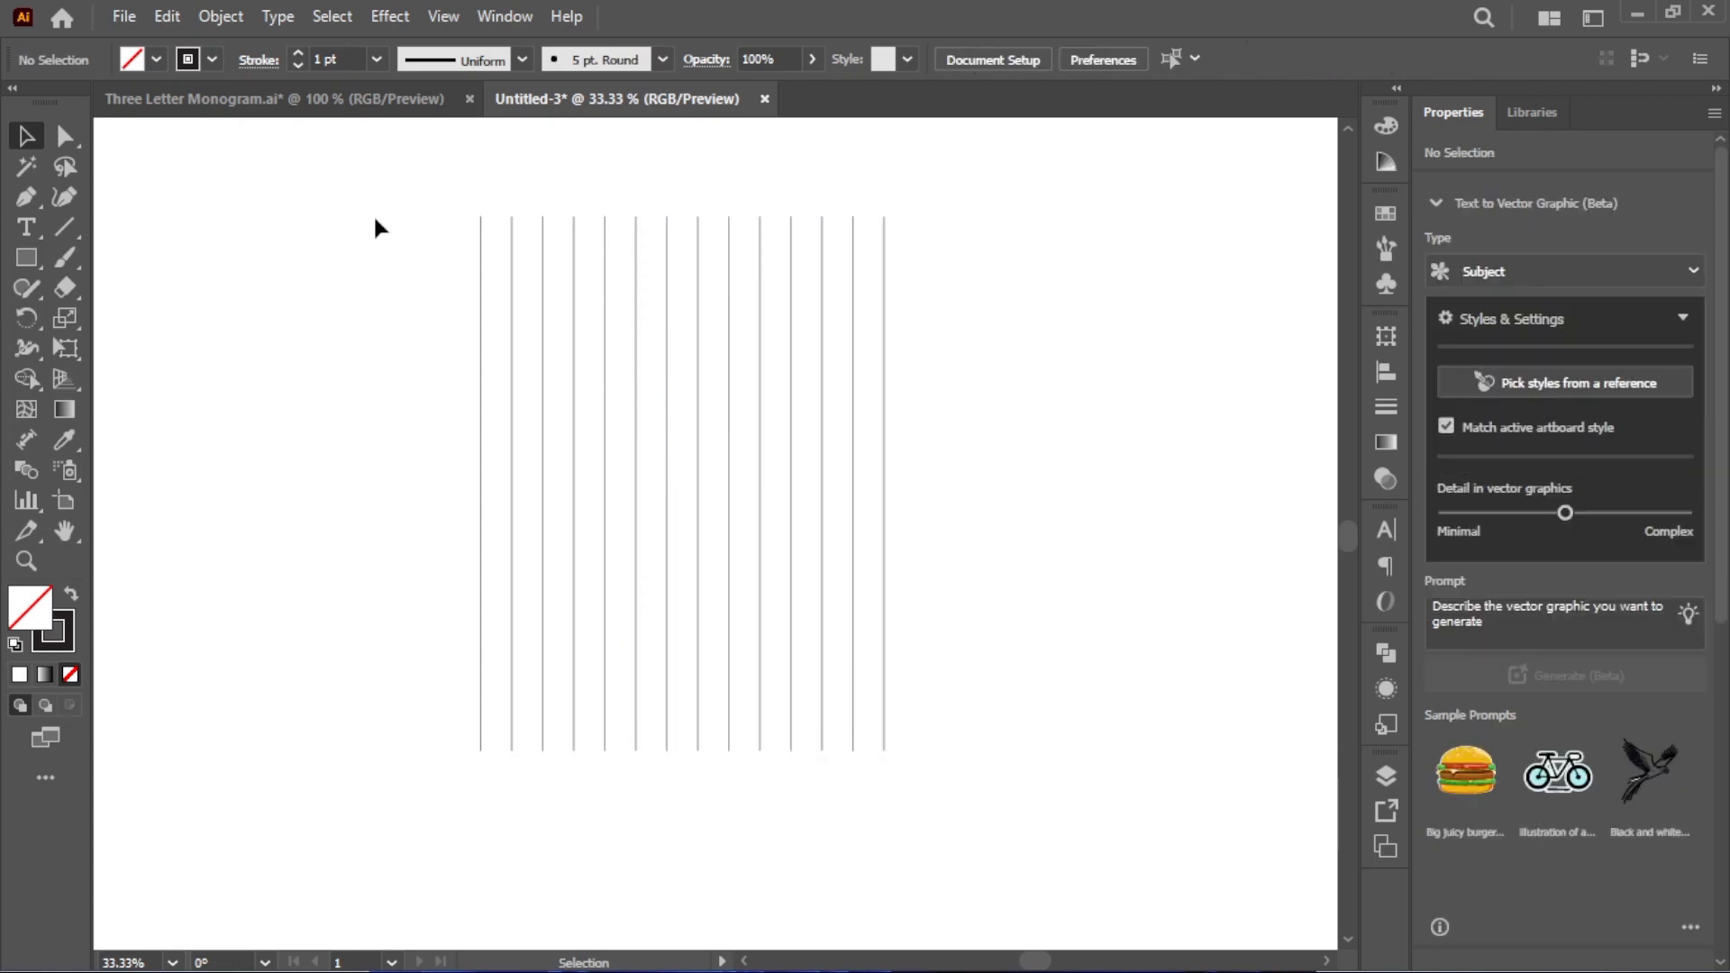
Align all fourteen lines to one another by their vertical centers
drag(374, 219, 1144, 467)
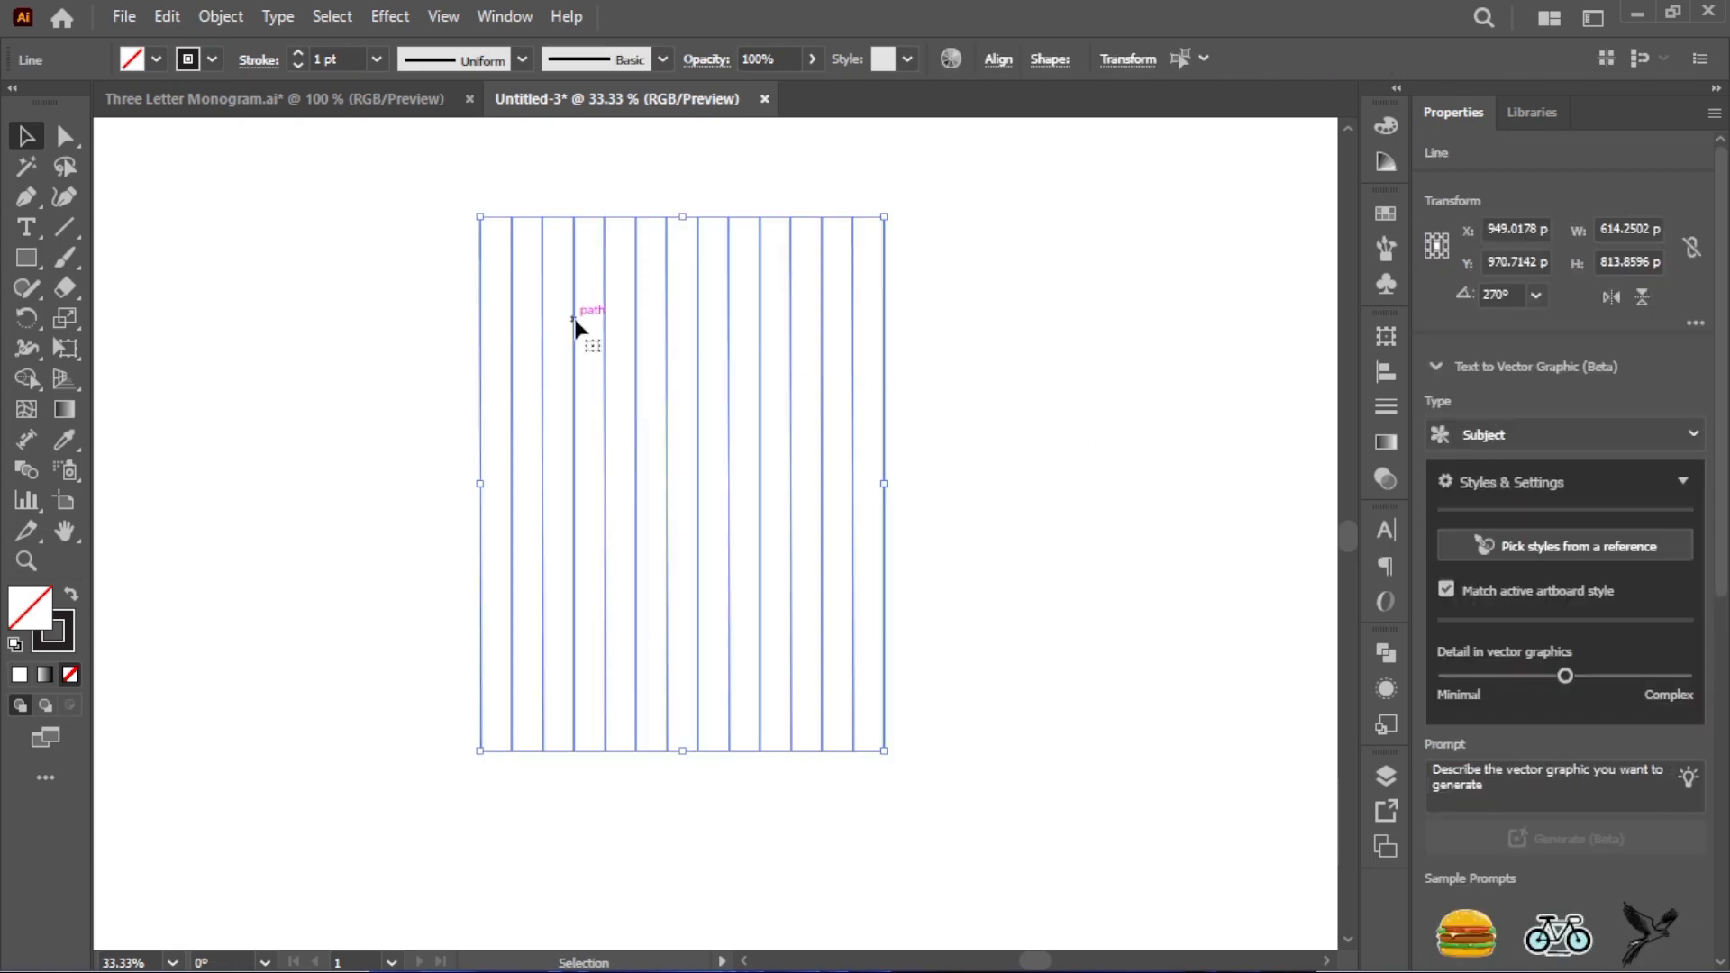
click(989, 65)
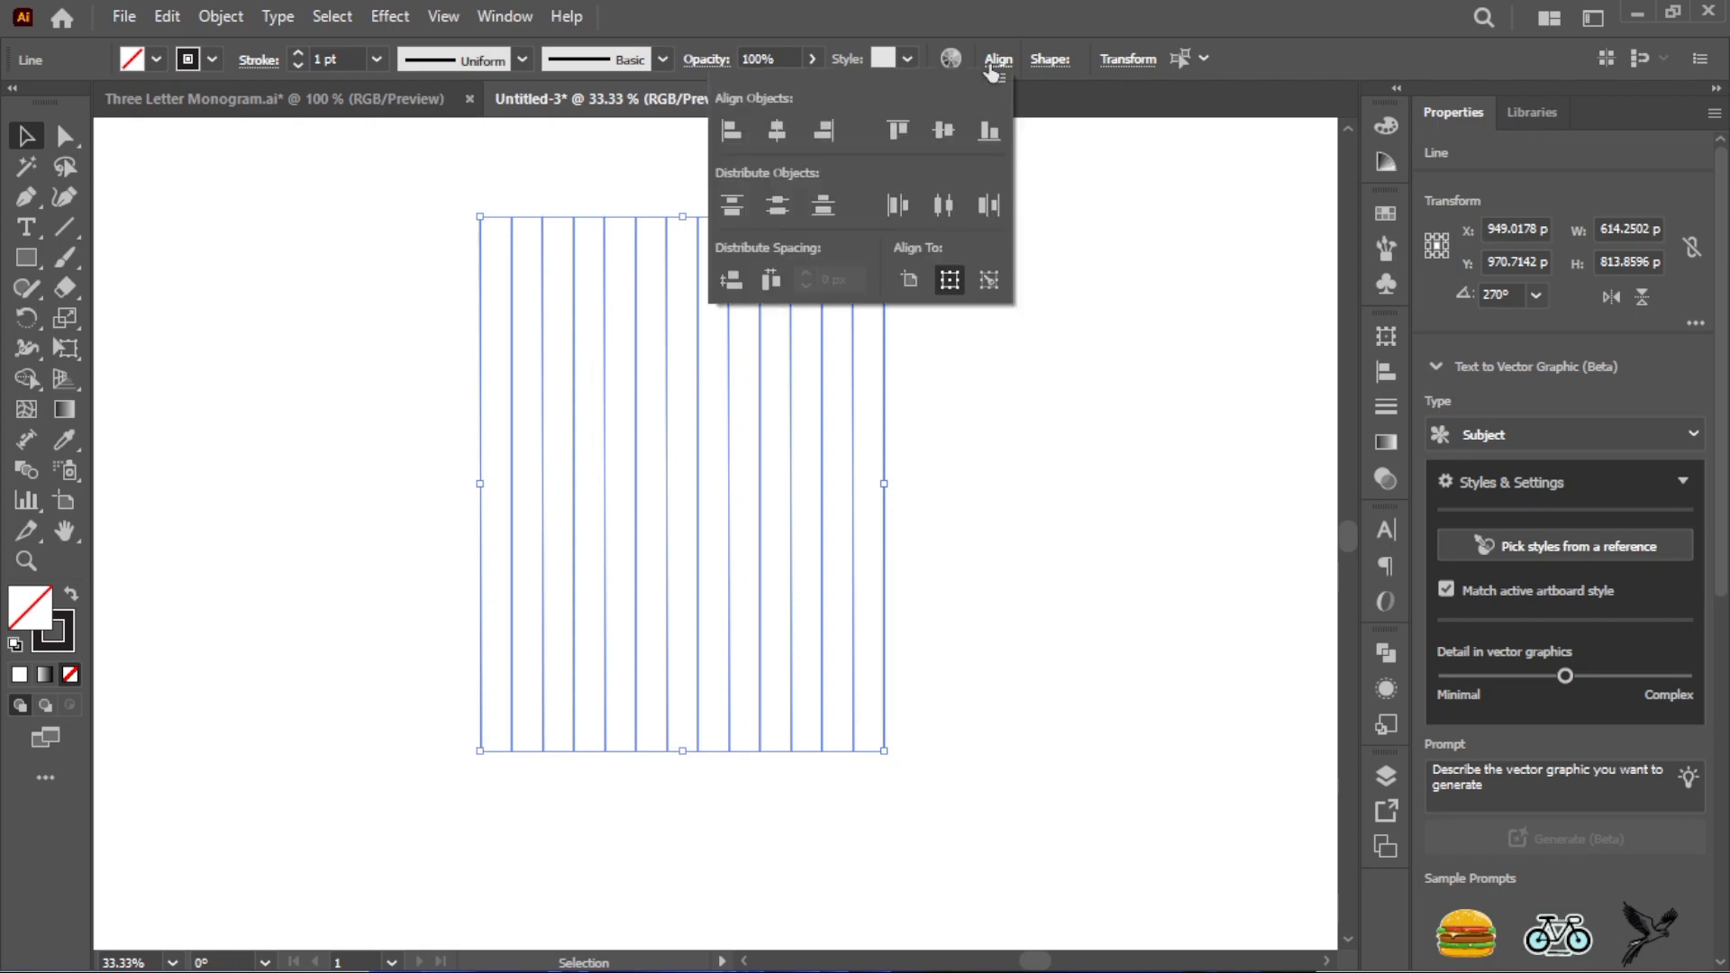
click(934, 136)
click(388, 286)
click(444, 288)
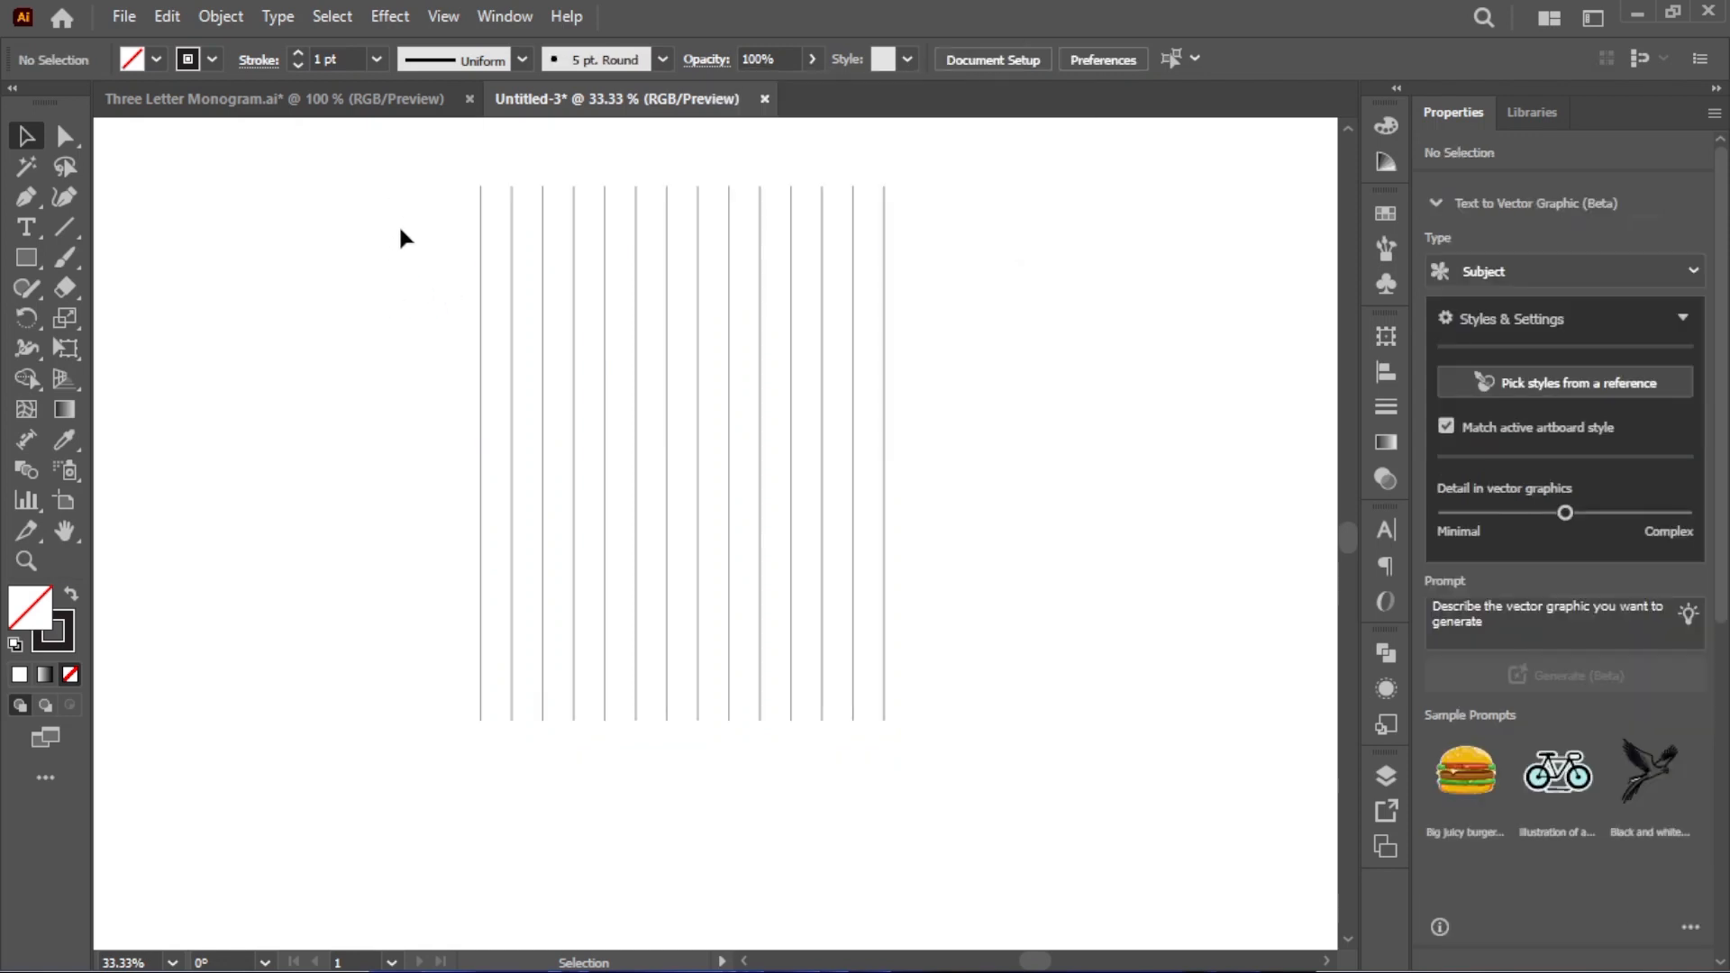
Group the fourteen lines and move the group to about X 713 px, Y 1050 px
drag(370, 162, 993, 577)
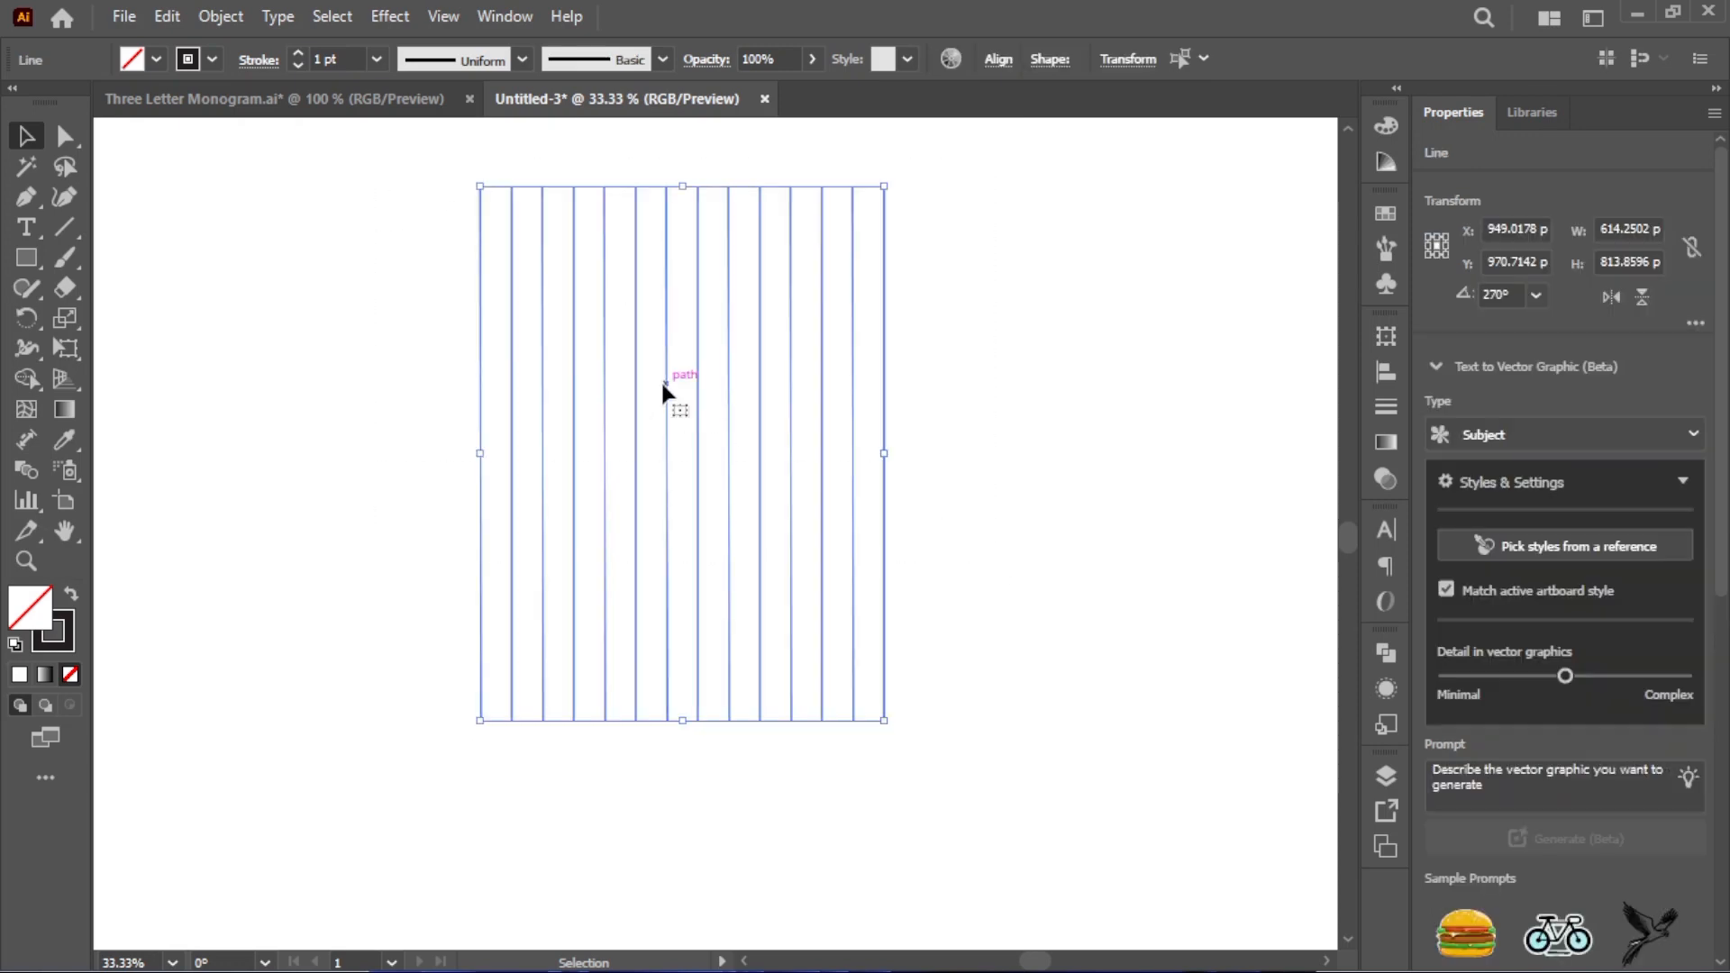
right_click(663, 376)
click(780, 538)
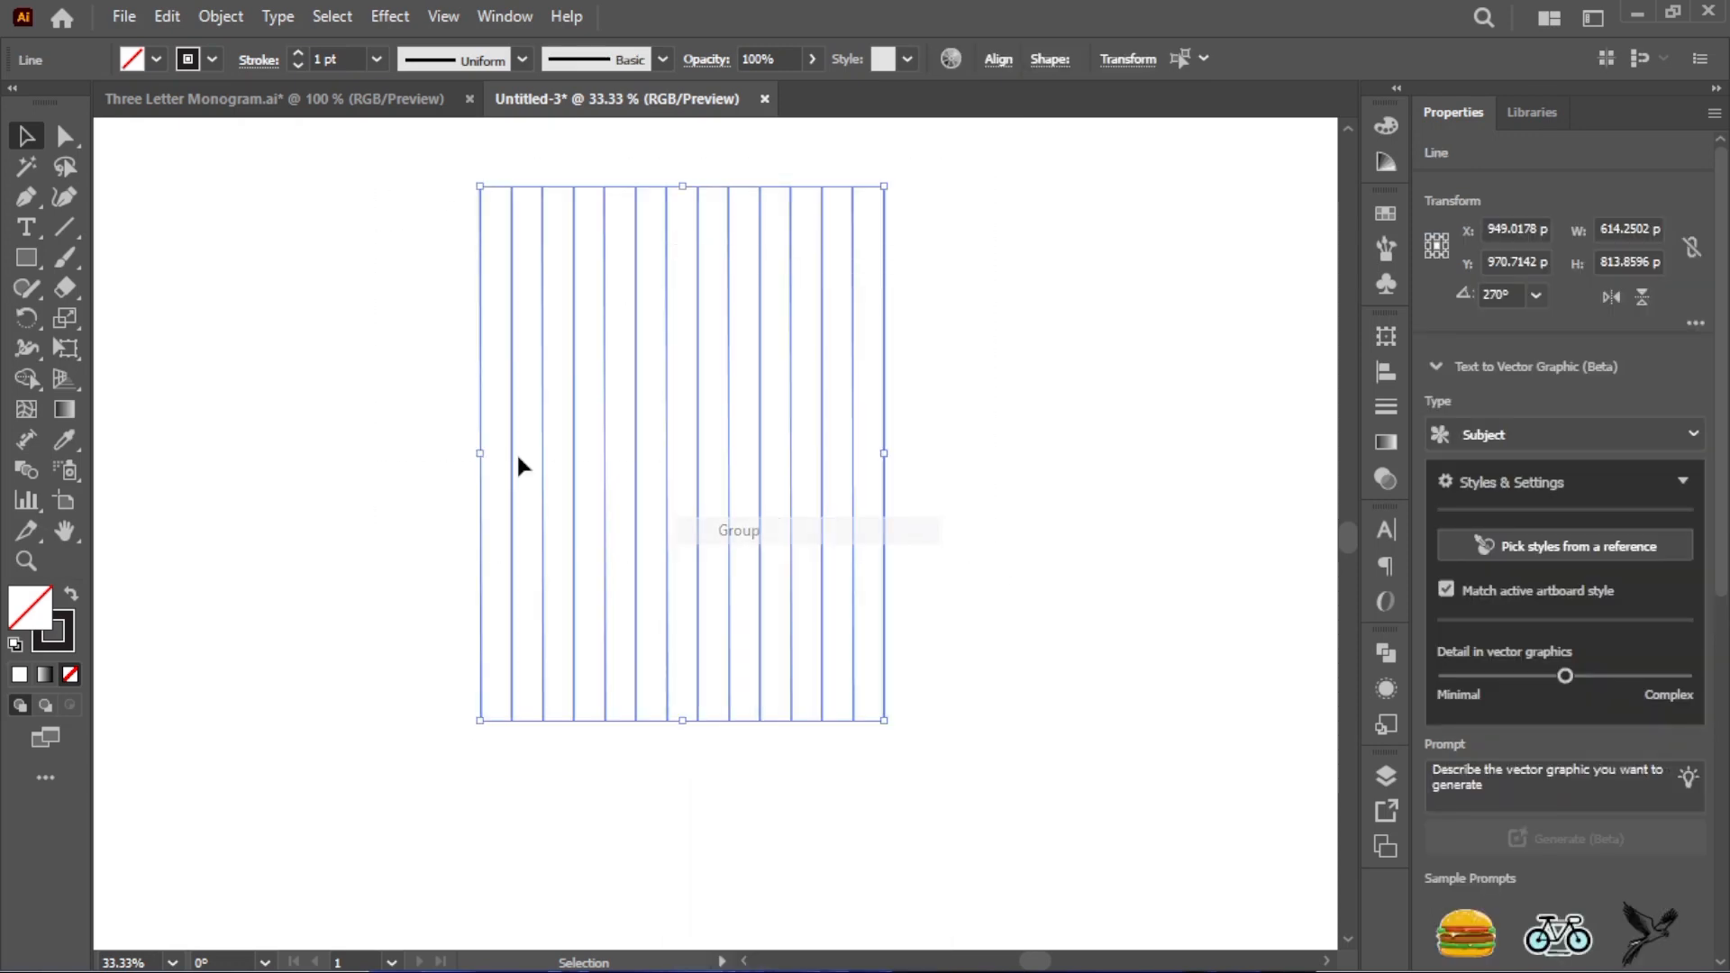
click(327, 418)
drag(668, 447, 506, 500)
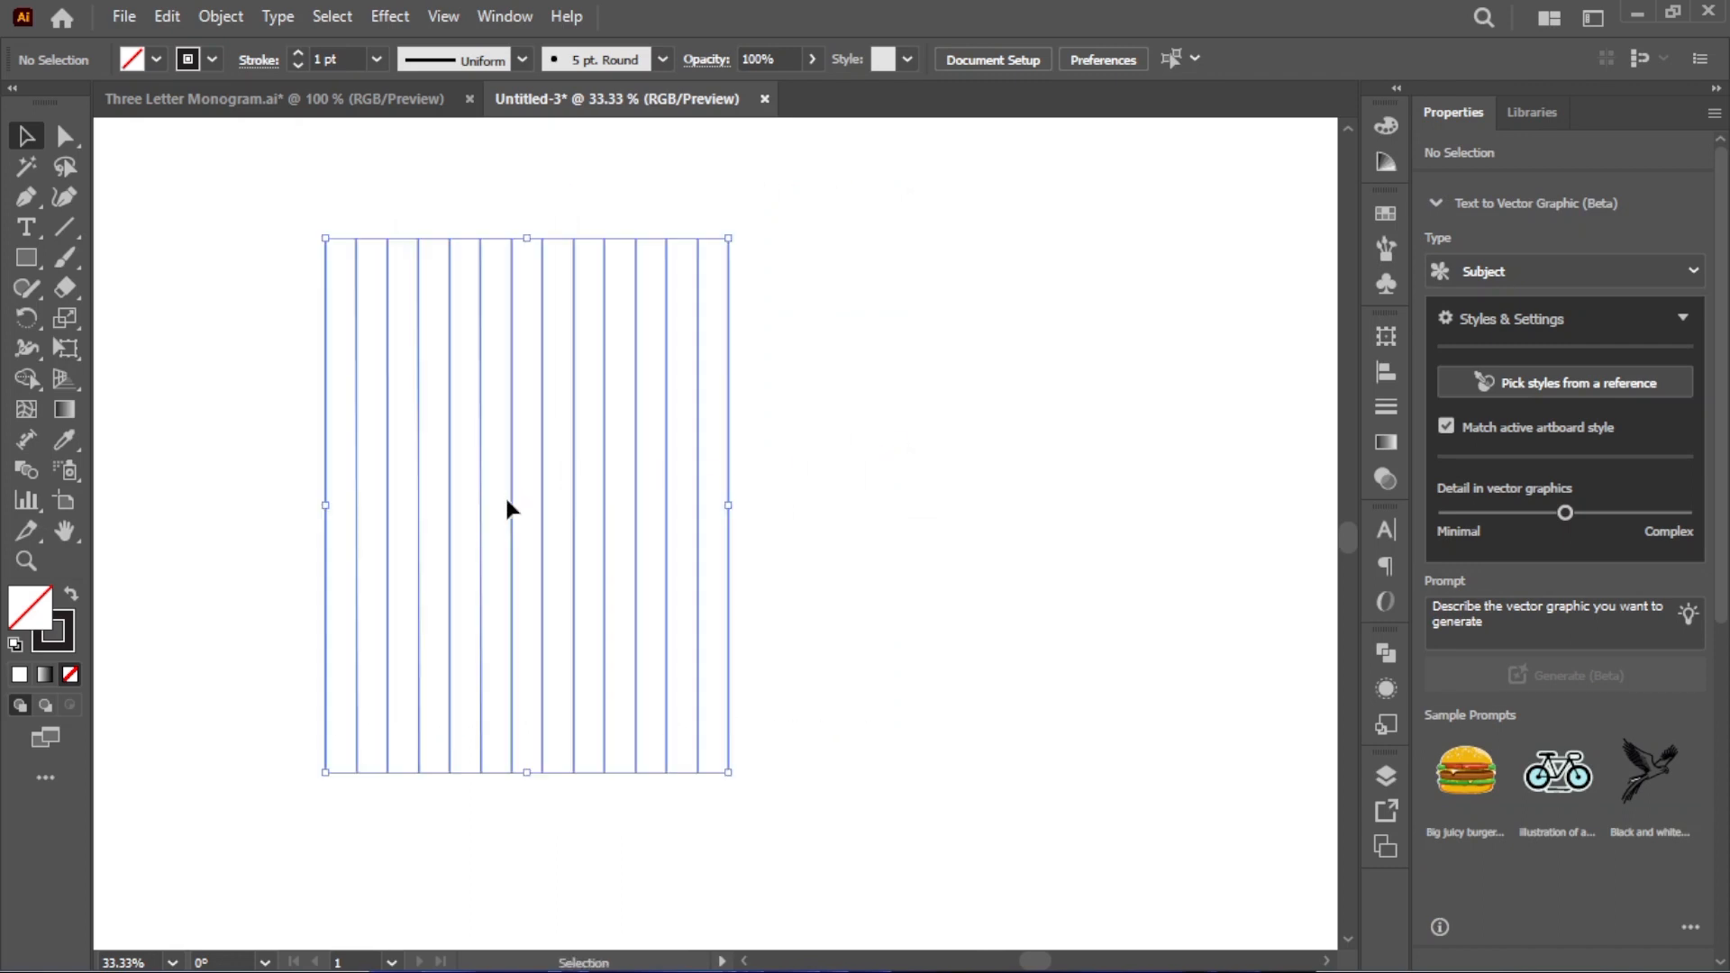
click(221, 363)
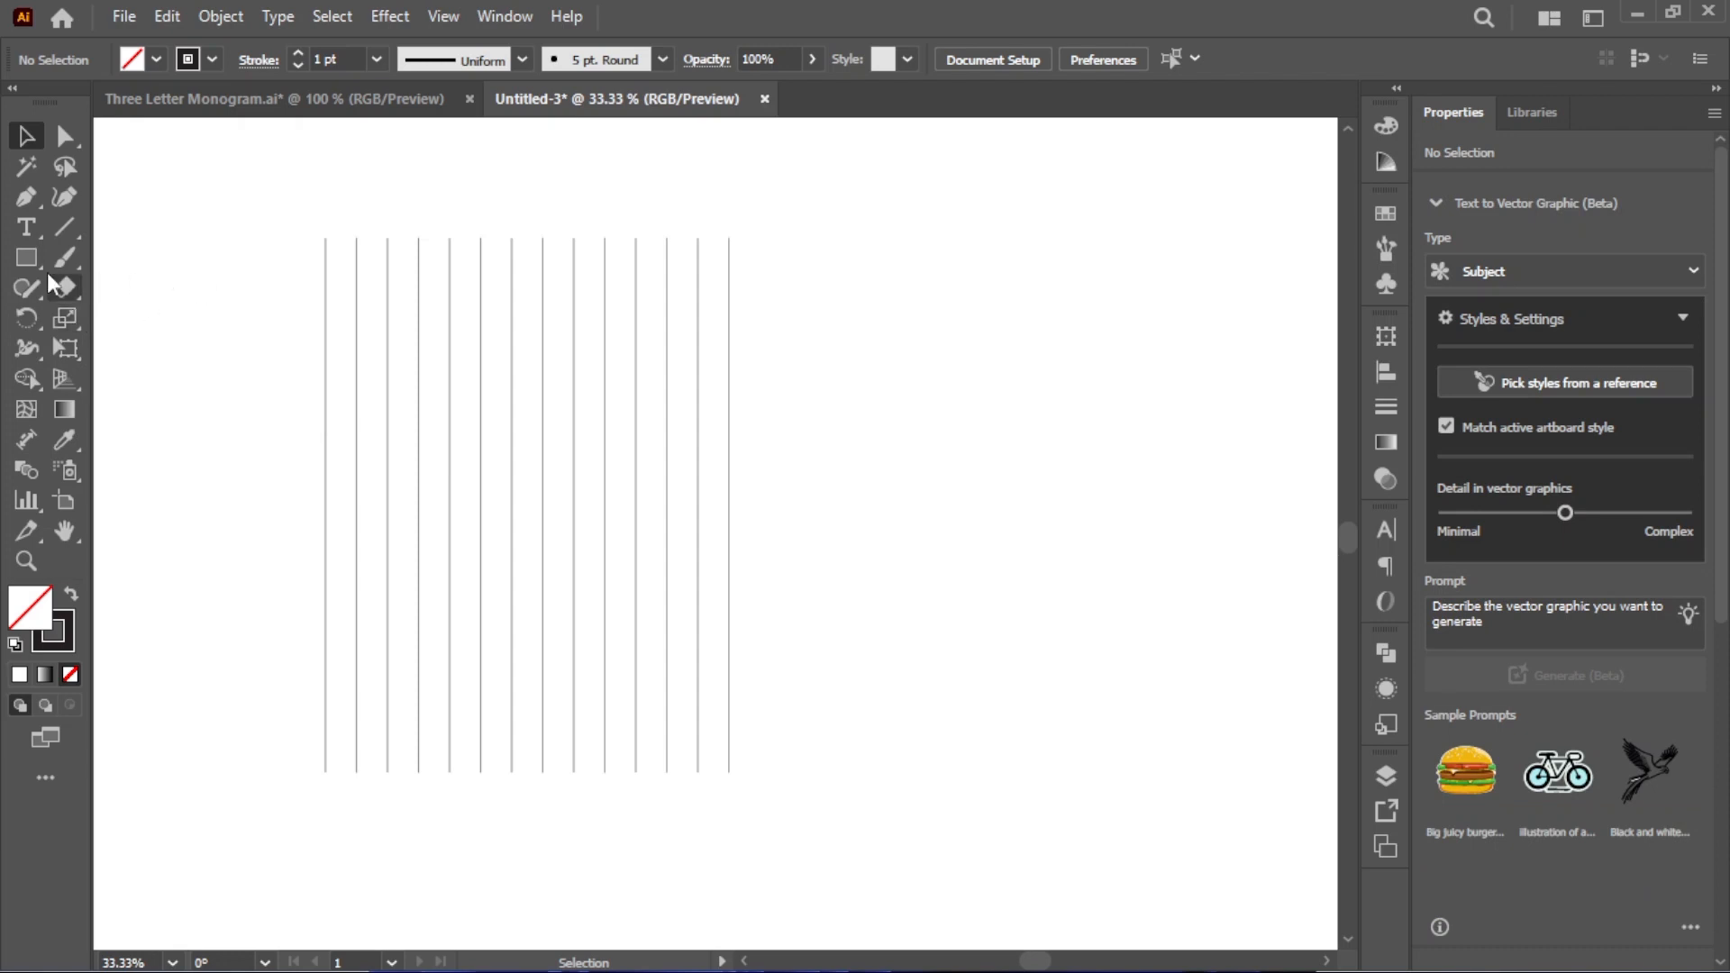
Draw a hexagon about 391 by 451 px with a vertex pointing straight up, and place it to the right of the line group
drag(23, 265, 132, 338)
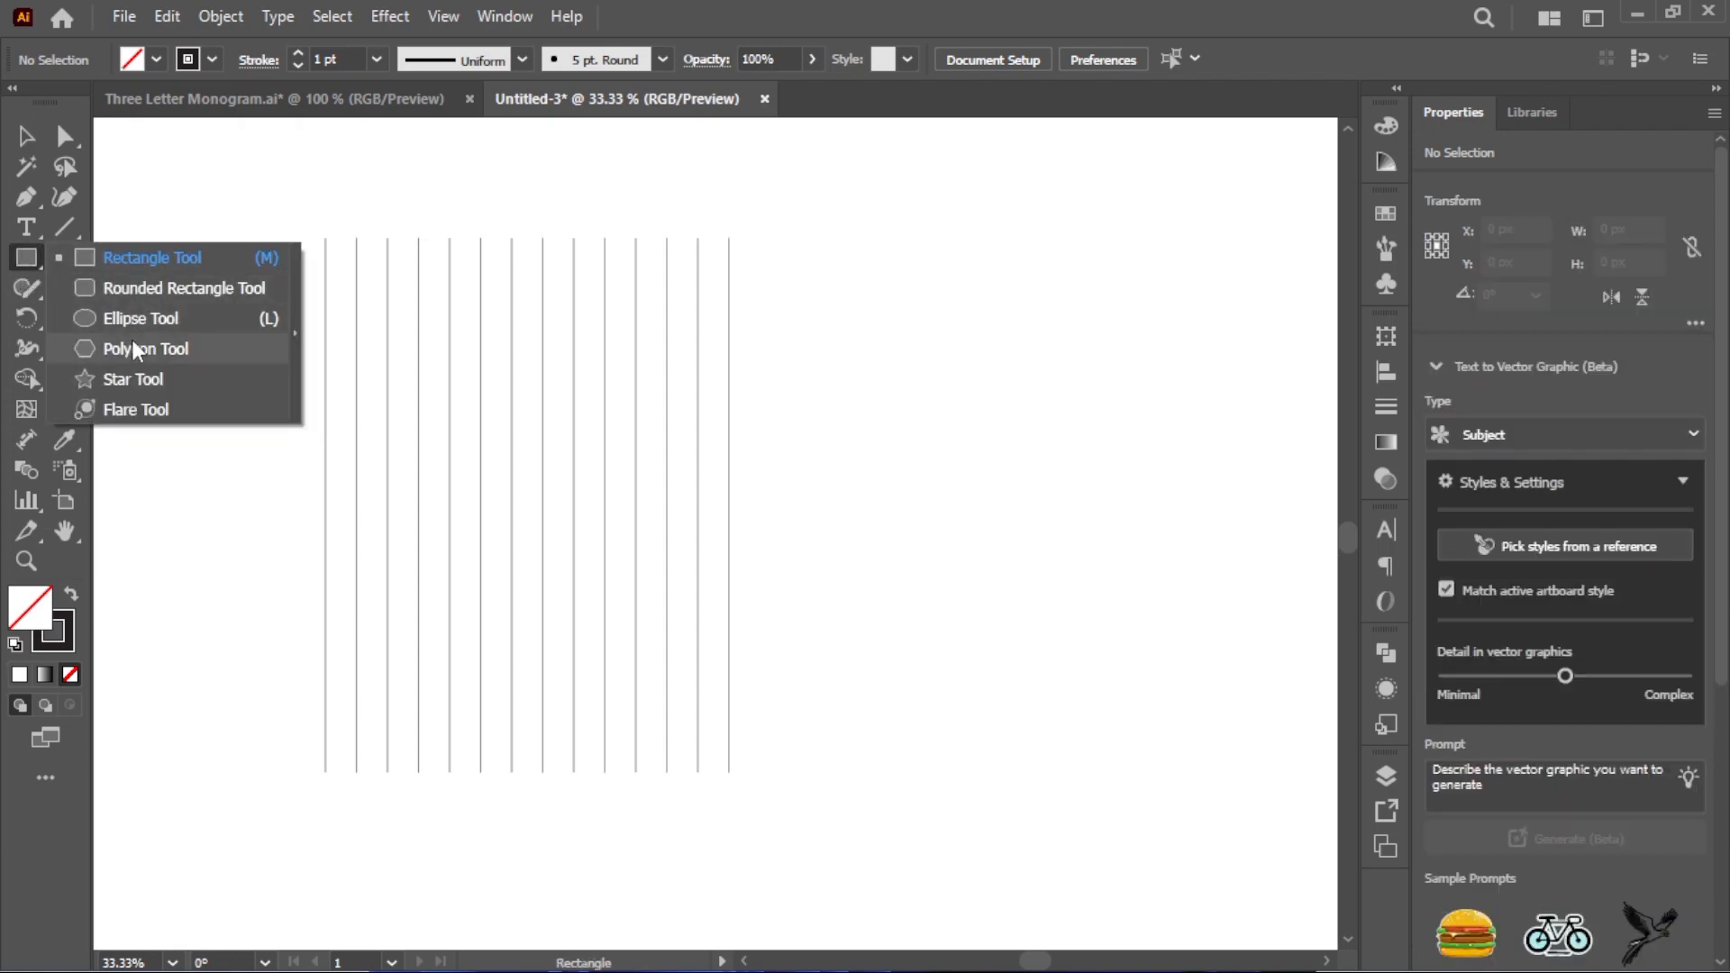
click(131, 343)
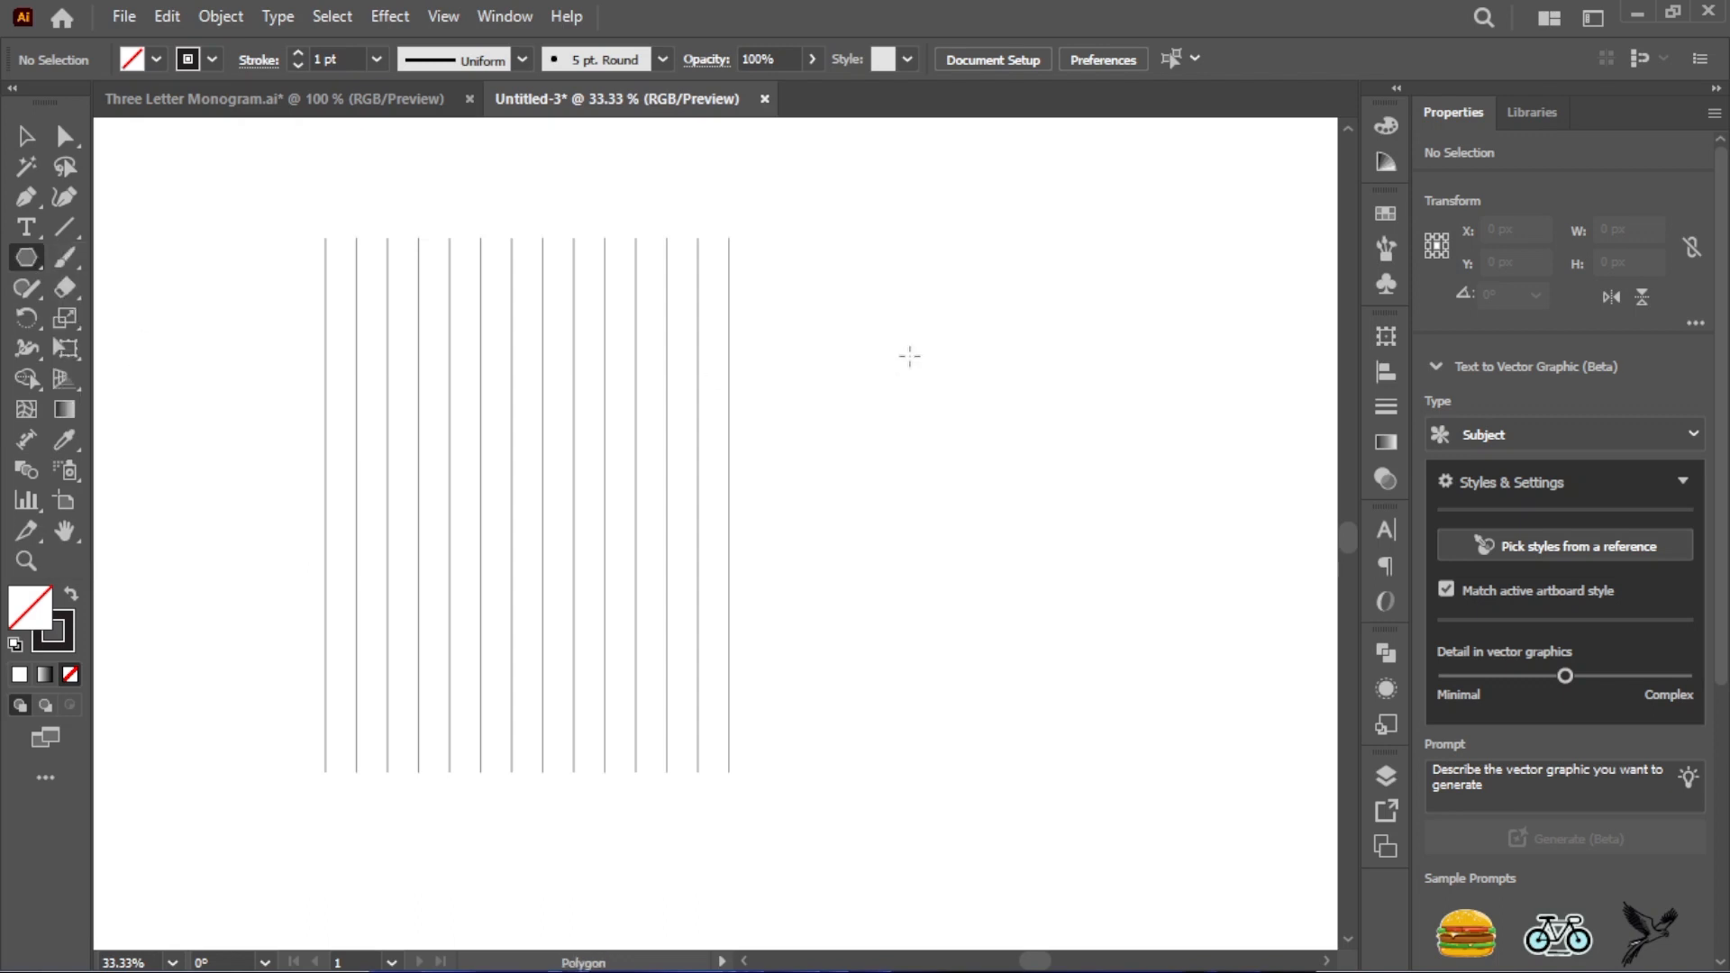
drag(930, 315, 1005, 441)
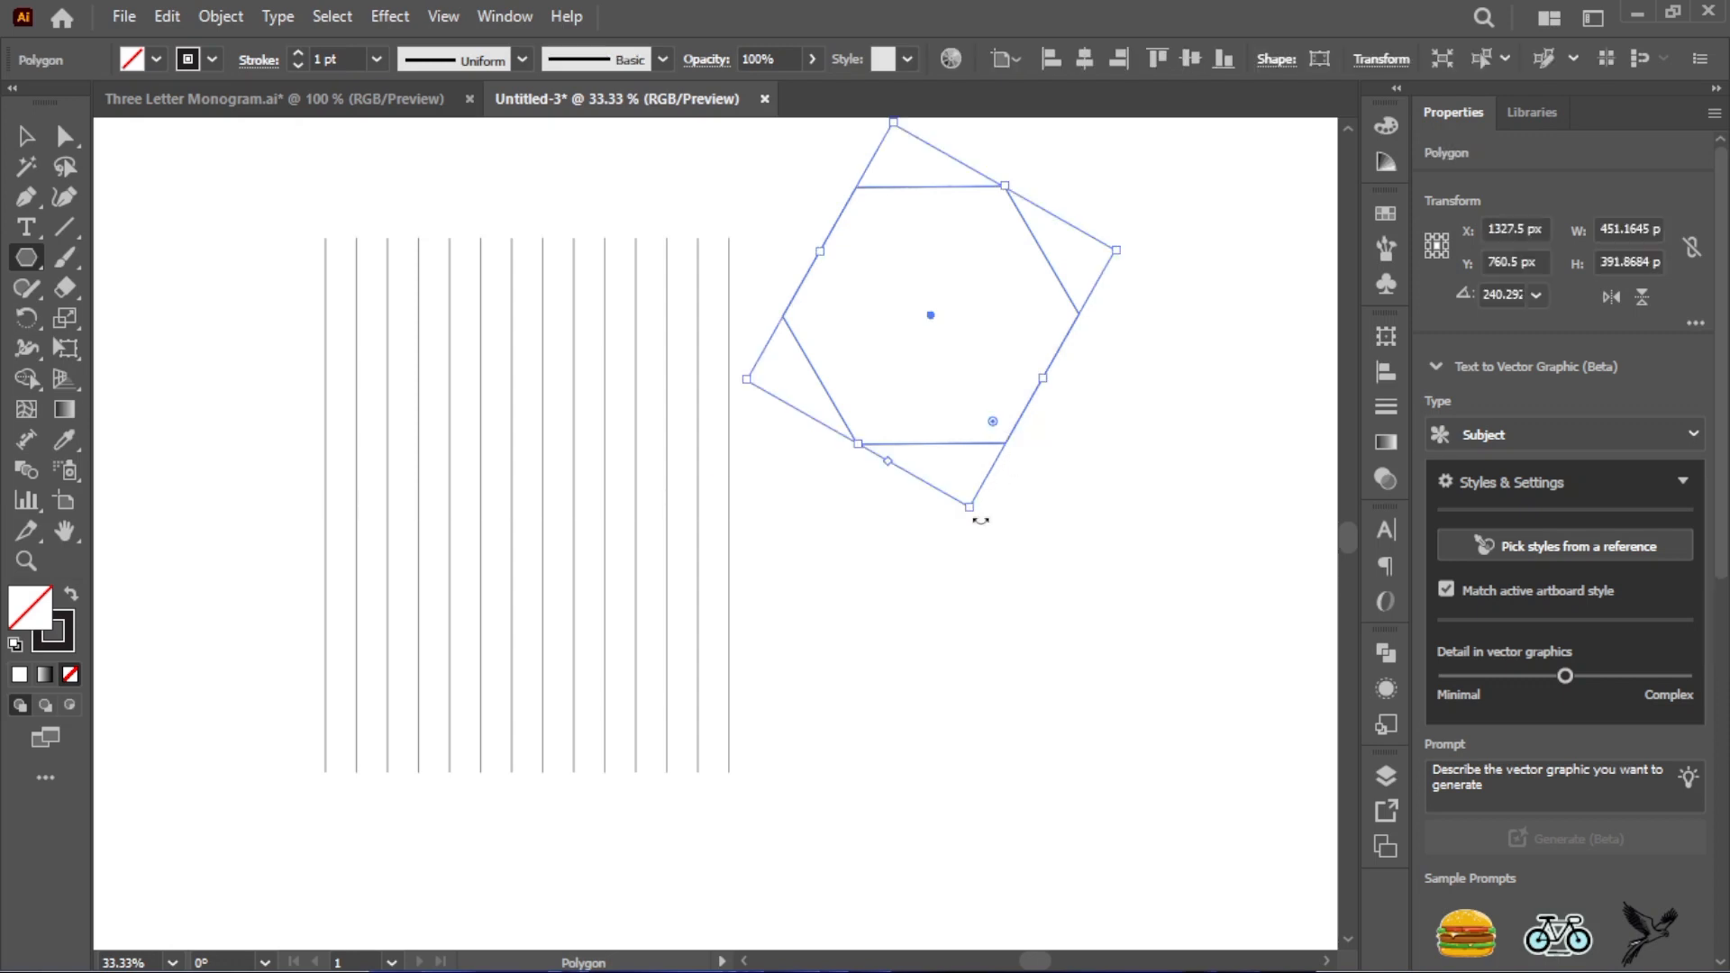
drag(977, 520, 1056, 461)
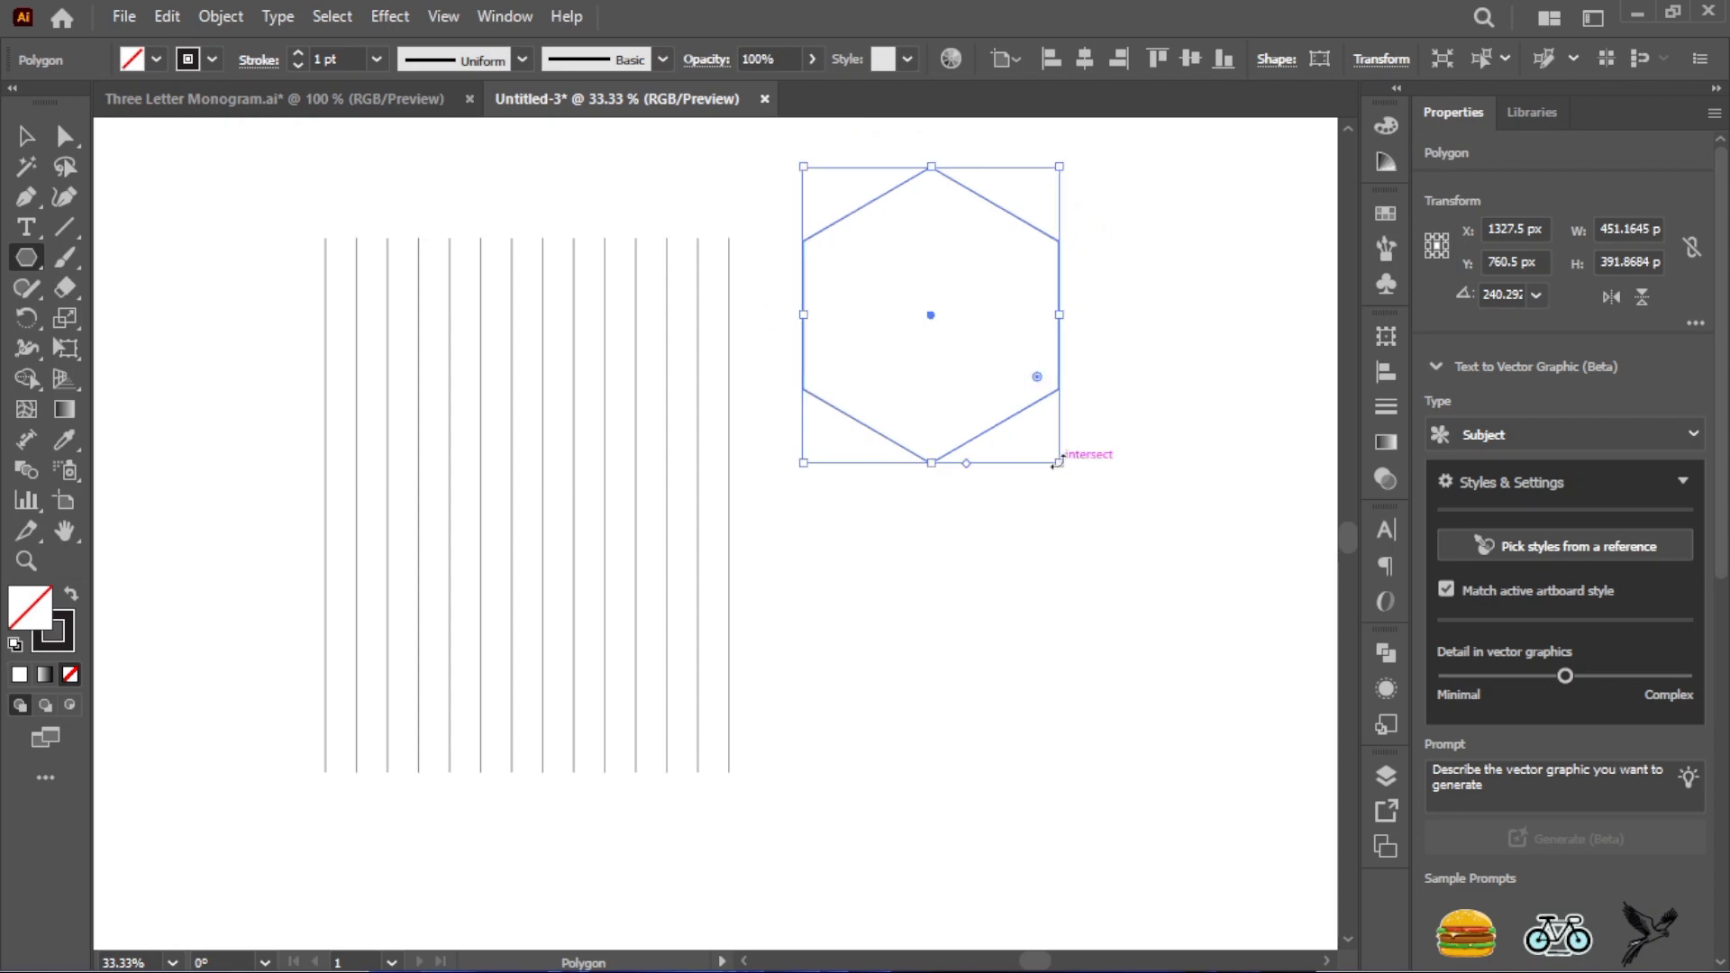
drag(929, 323, 969, 455)
click(25, 137)
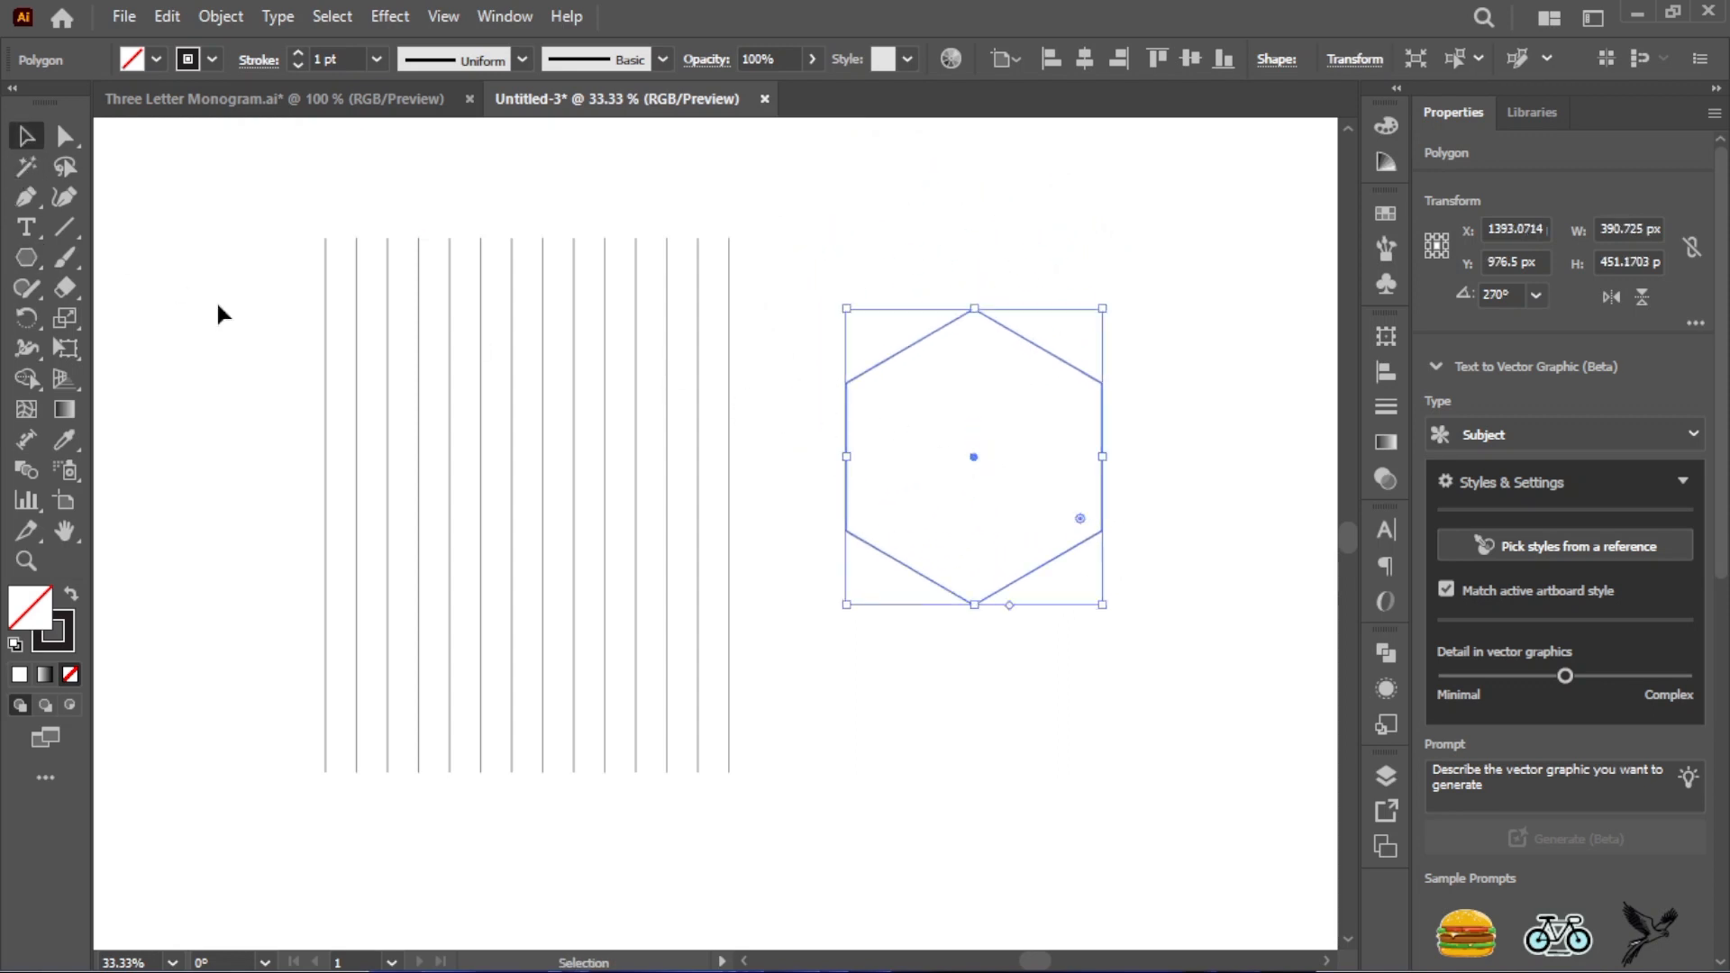
click(554, 294)
drag(252, 203, 735, 369)
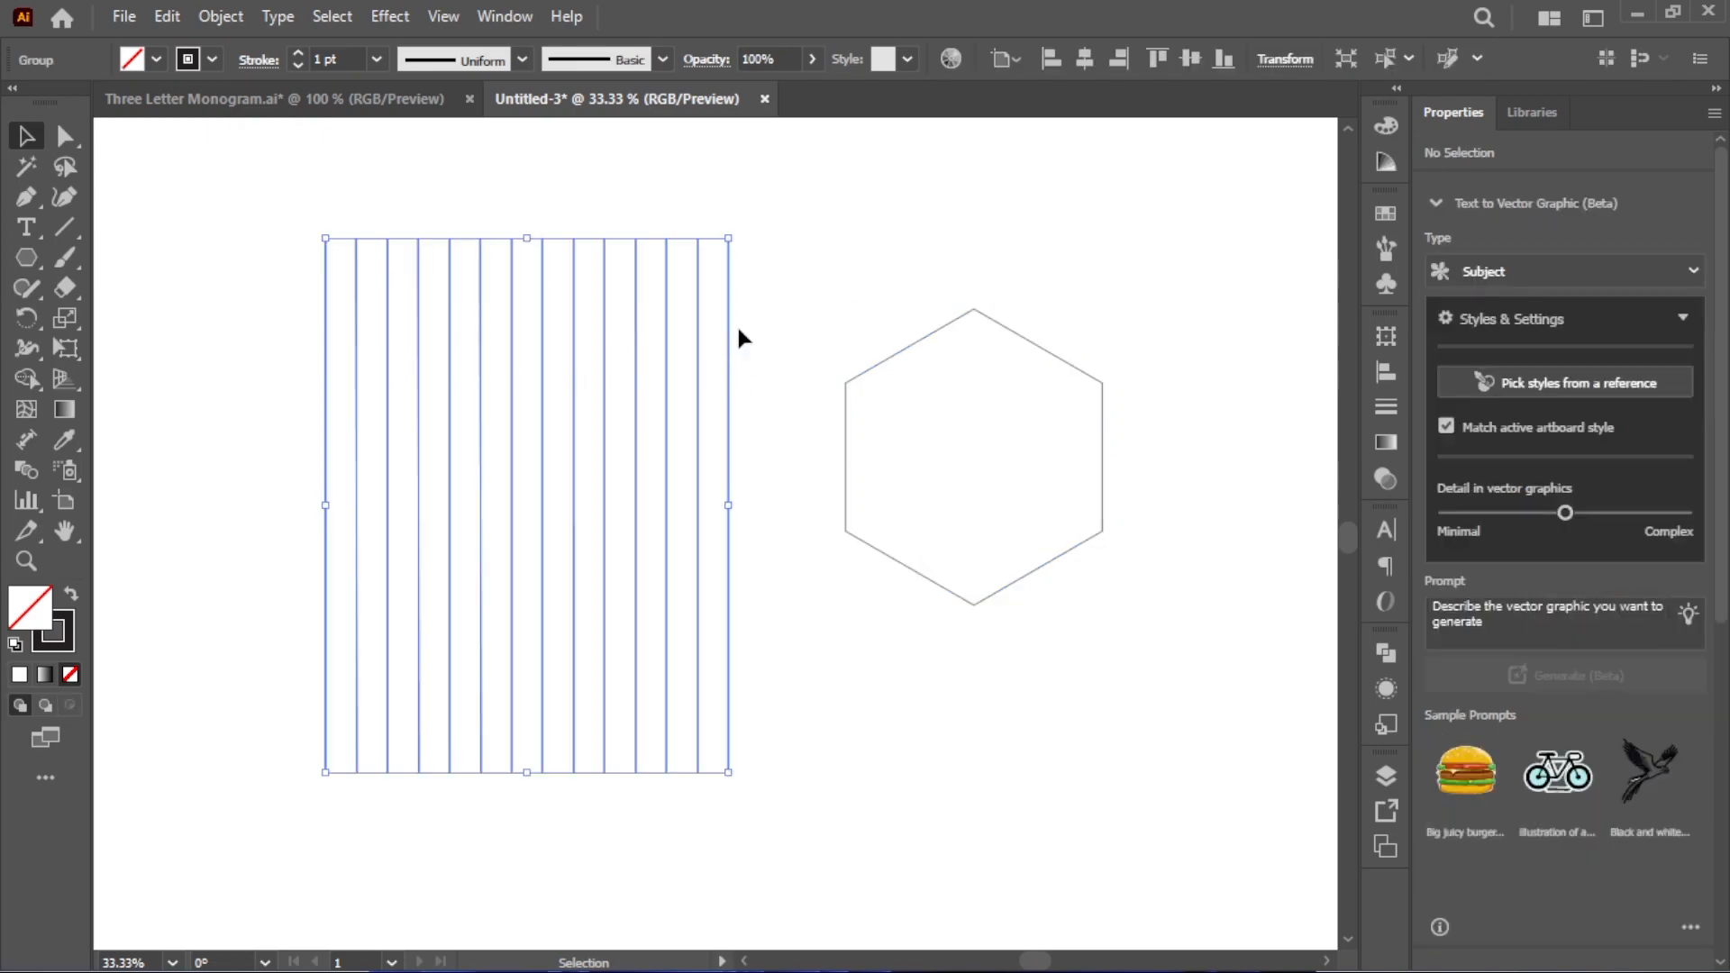
drag(743, 237, 753, 498)
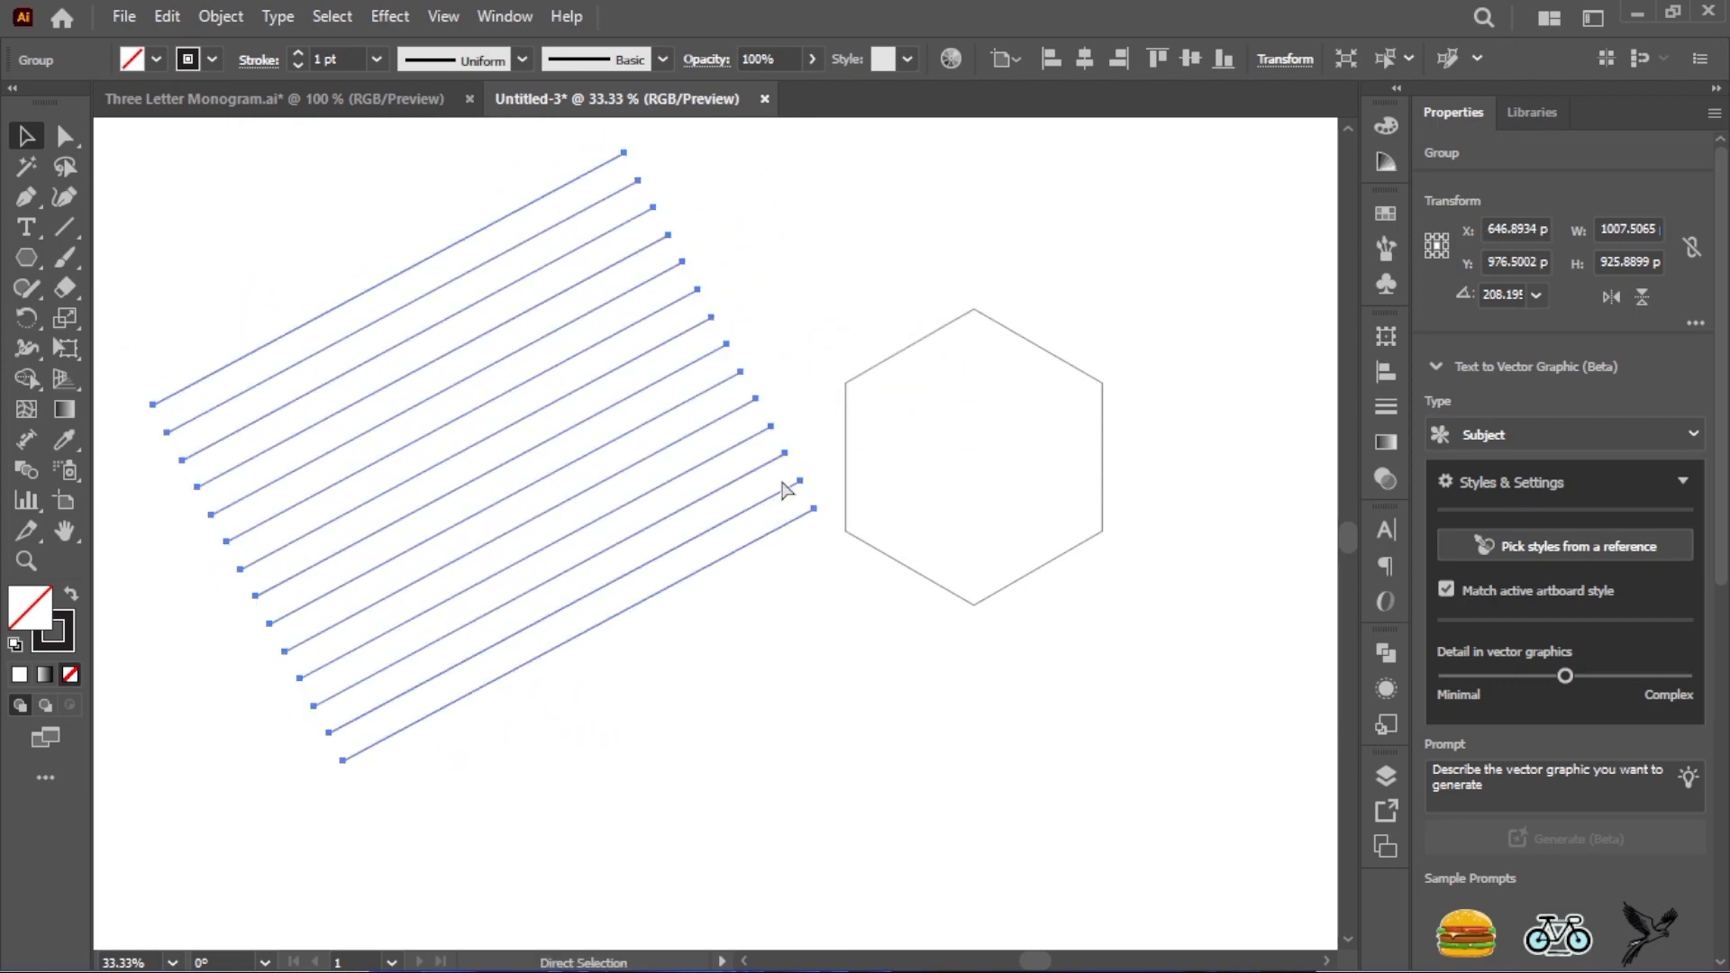
key(ctrl+z)
key(ctrl+z)
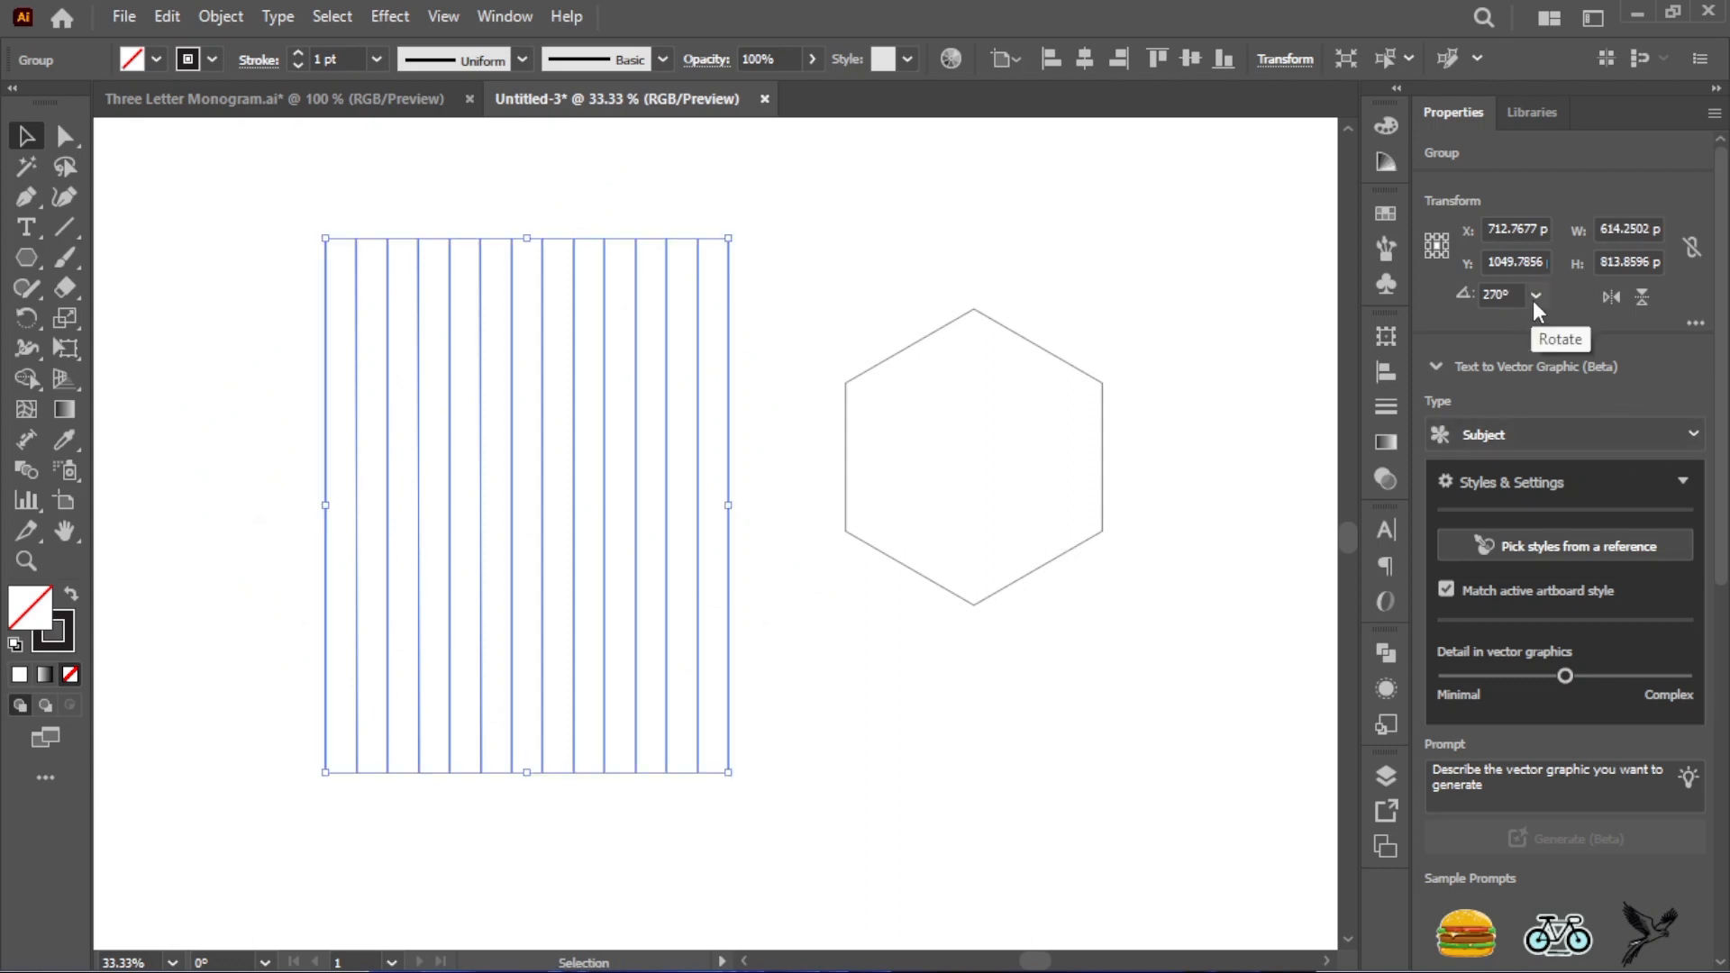
Rotate the group of lines to 30°
click(1534, 295)
click(1557, 350)
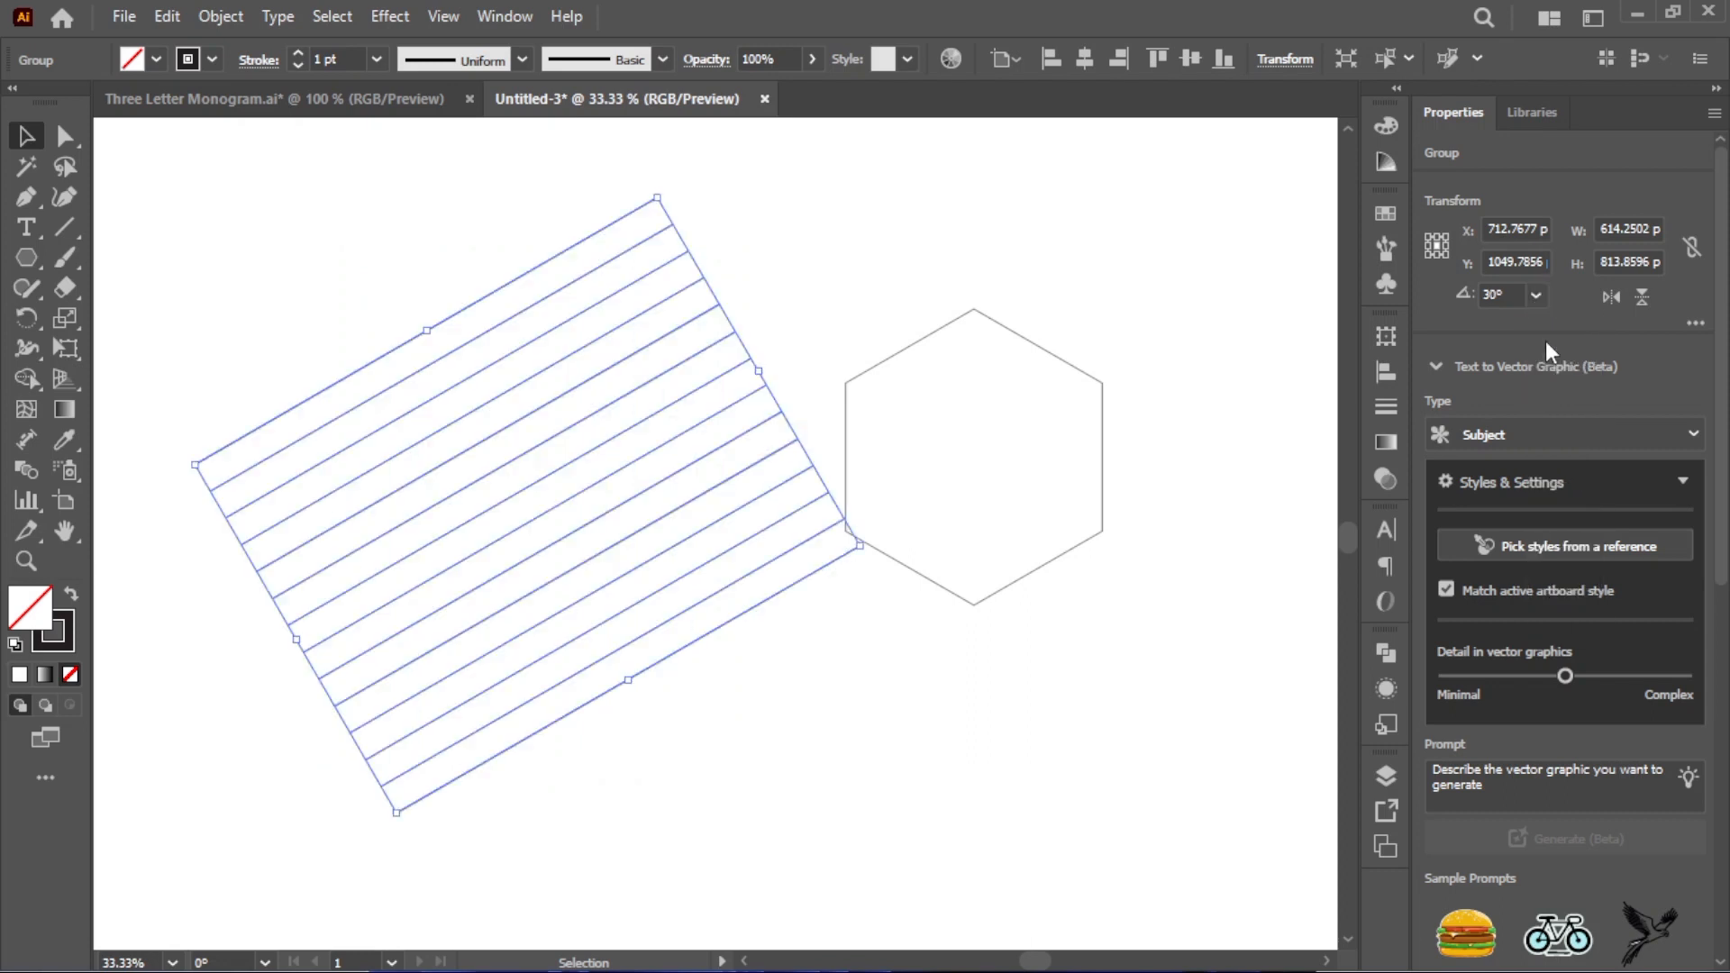
Move the hexagon against the lower right end of the rotated lines to compare their angles, and delete it
click(1023, 333)
click(1024, 344)
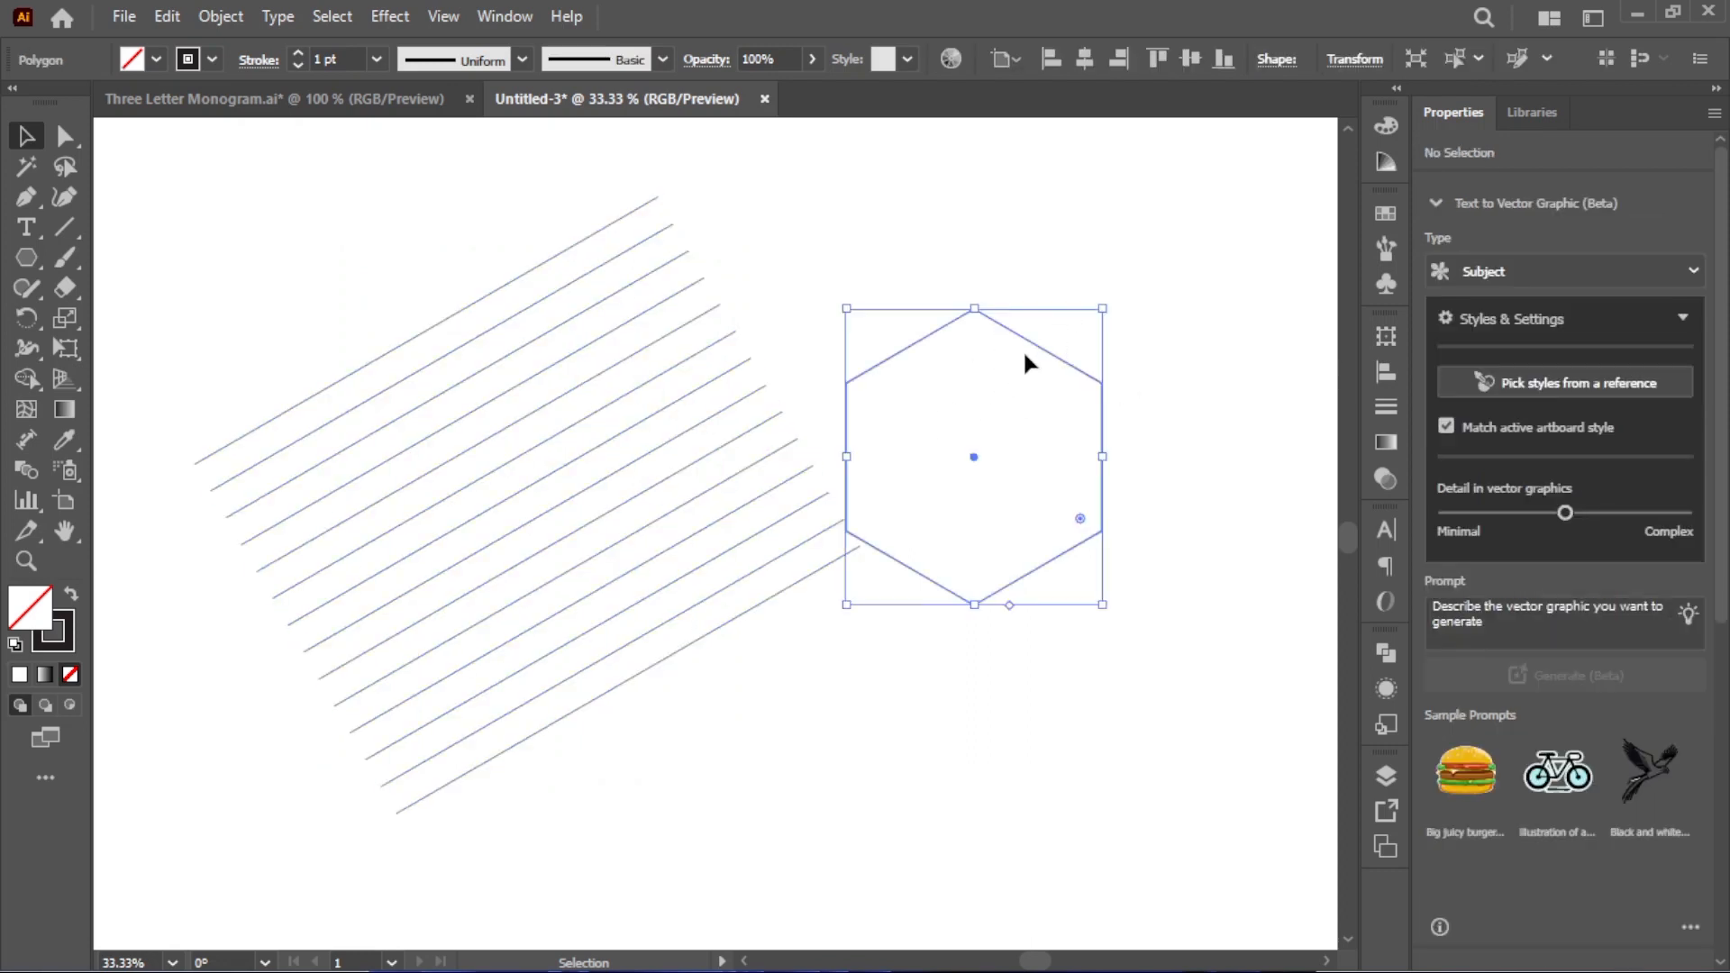
drag(1026, 340, 923, 597)
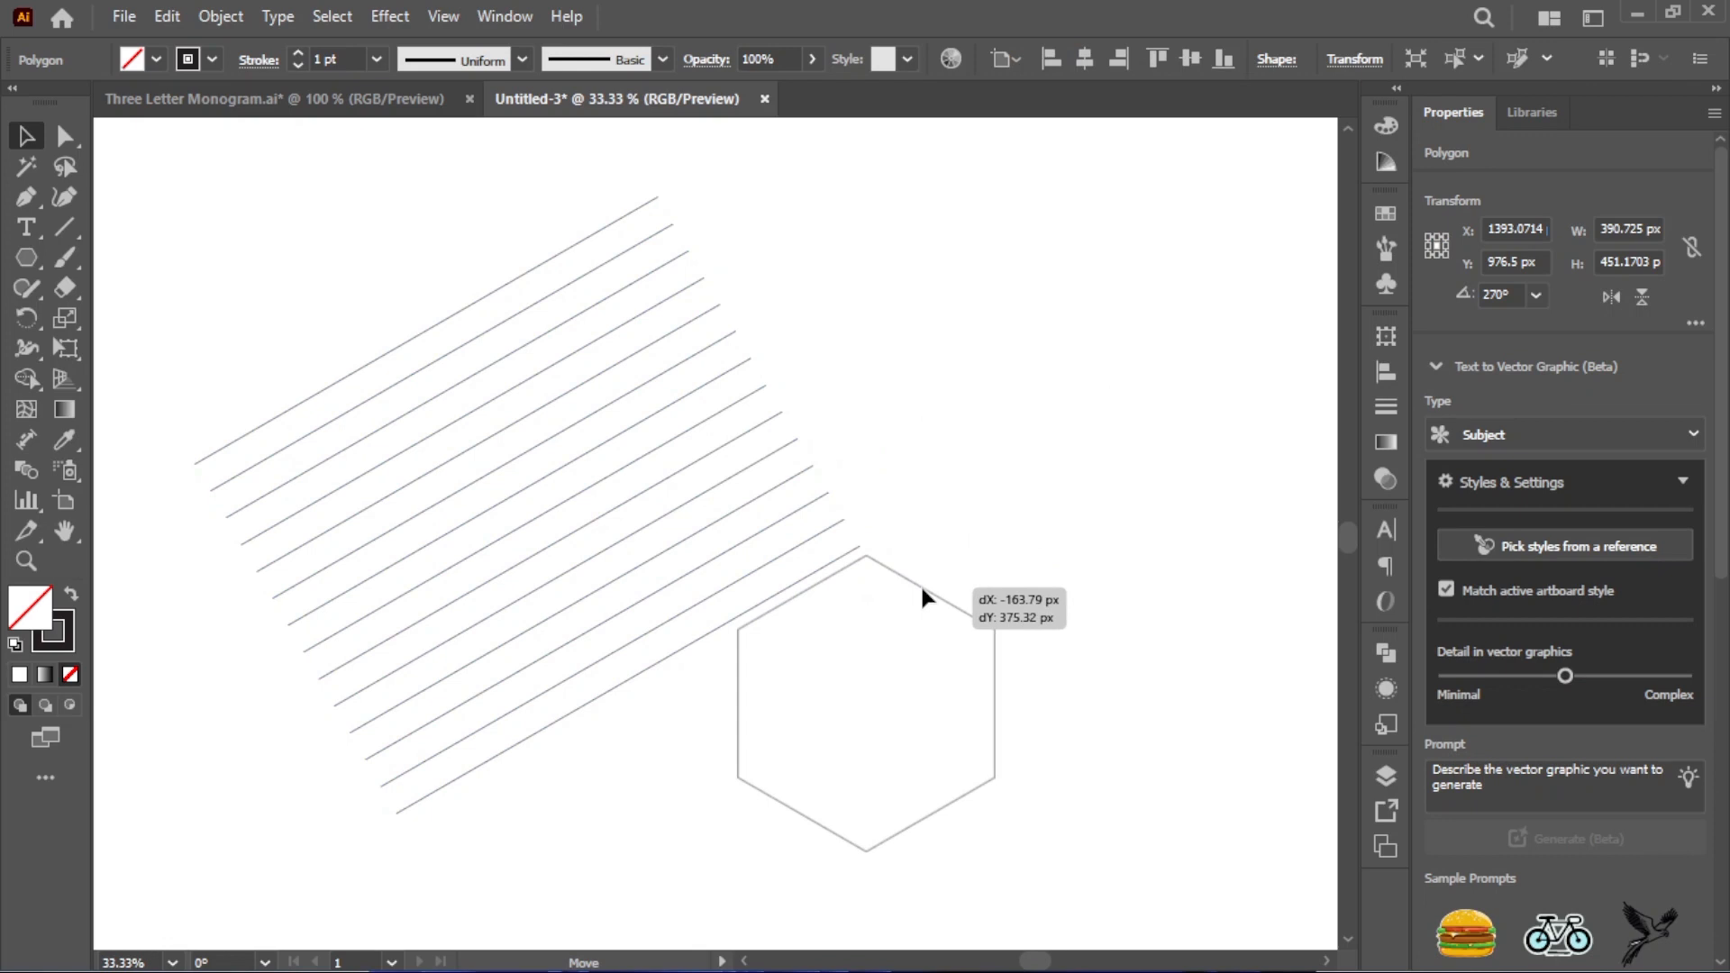
drag(921, 591, 921, 591)
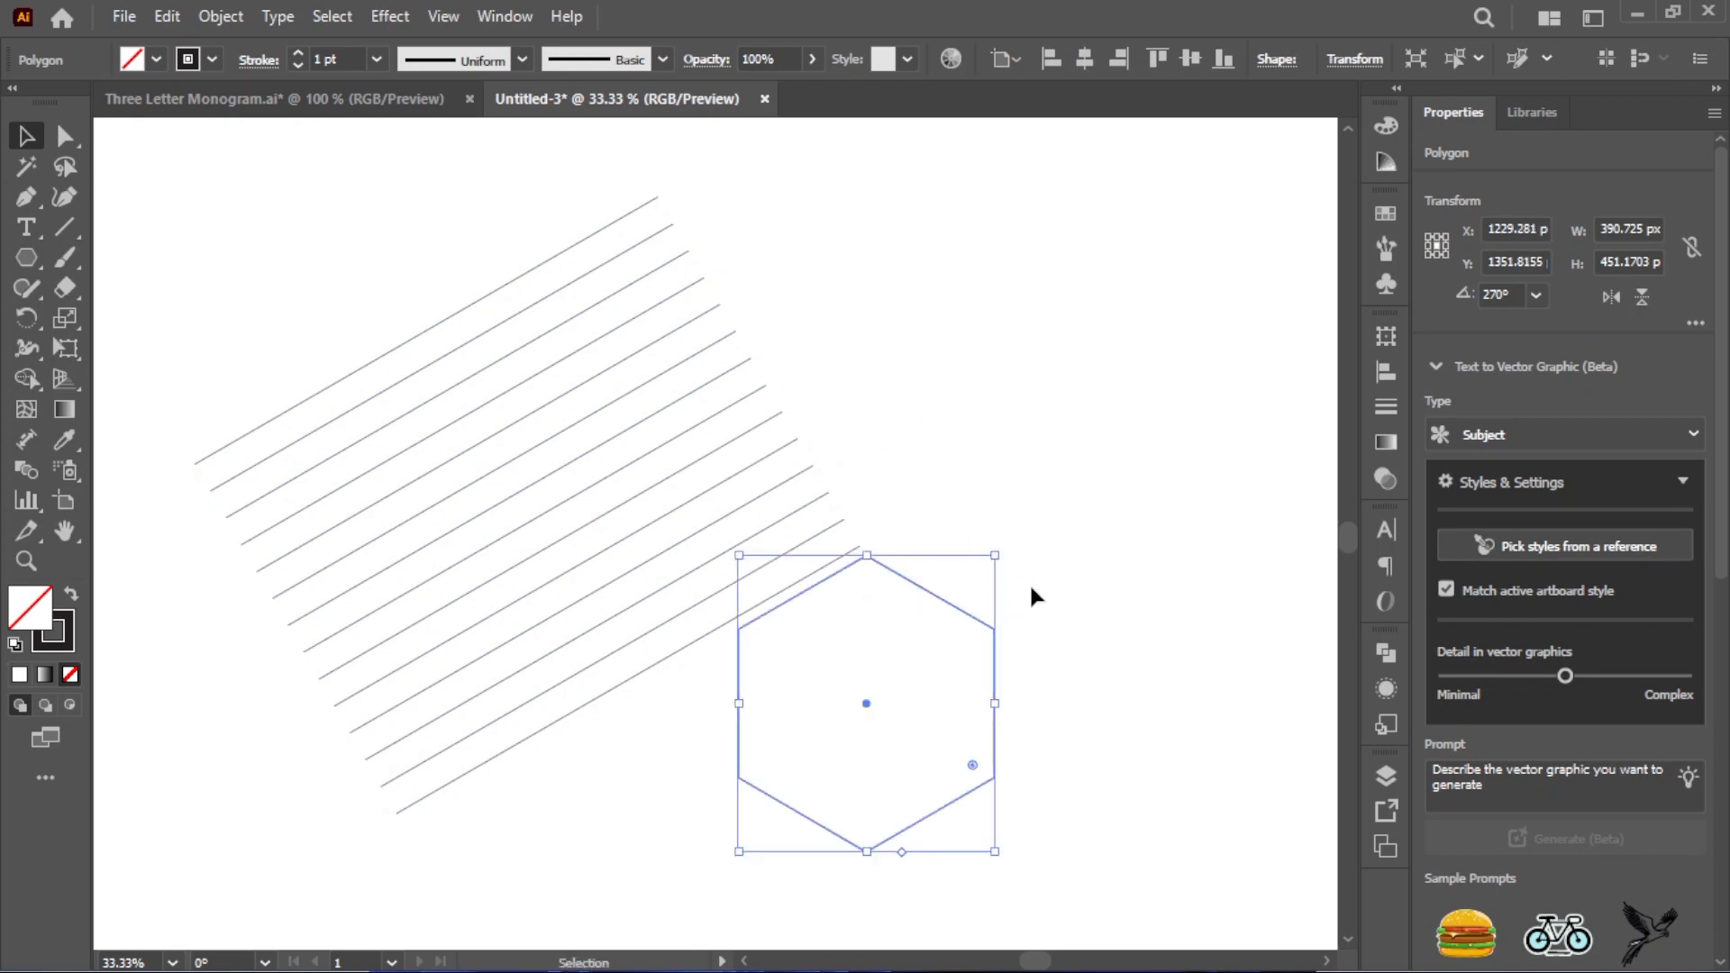
key(Delete)
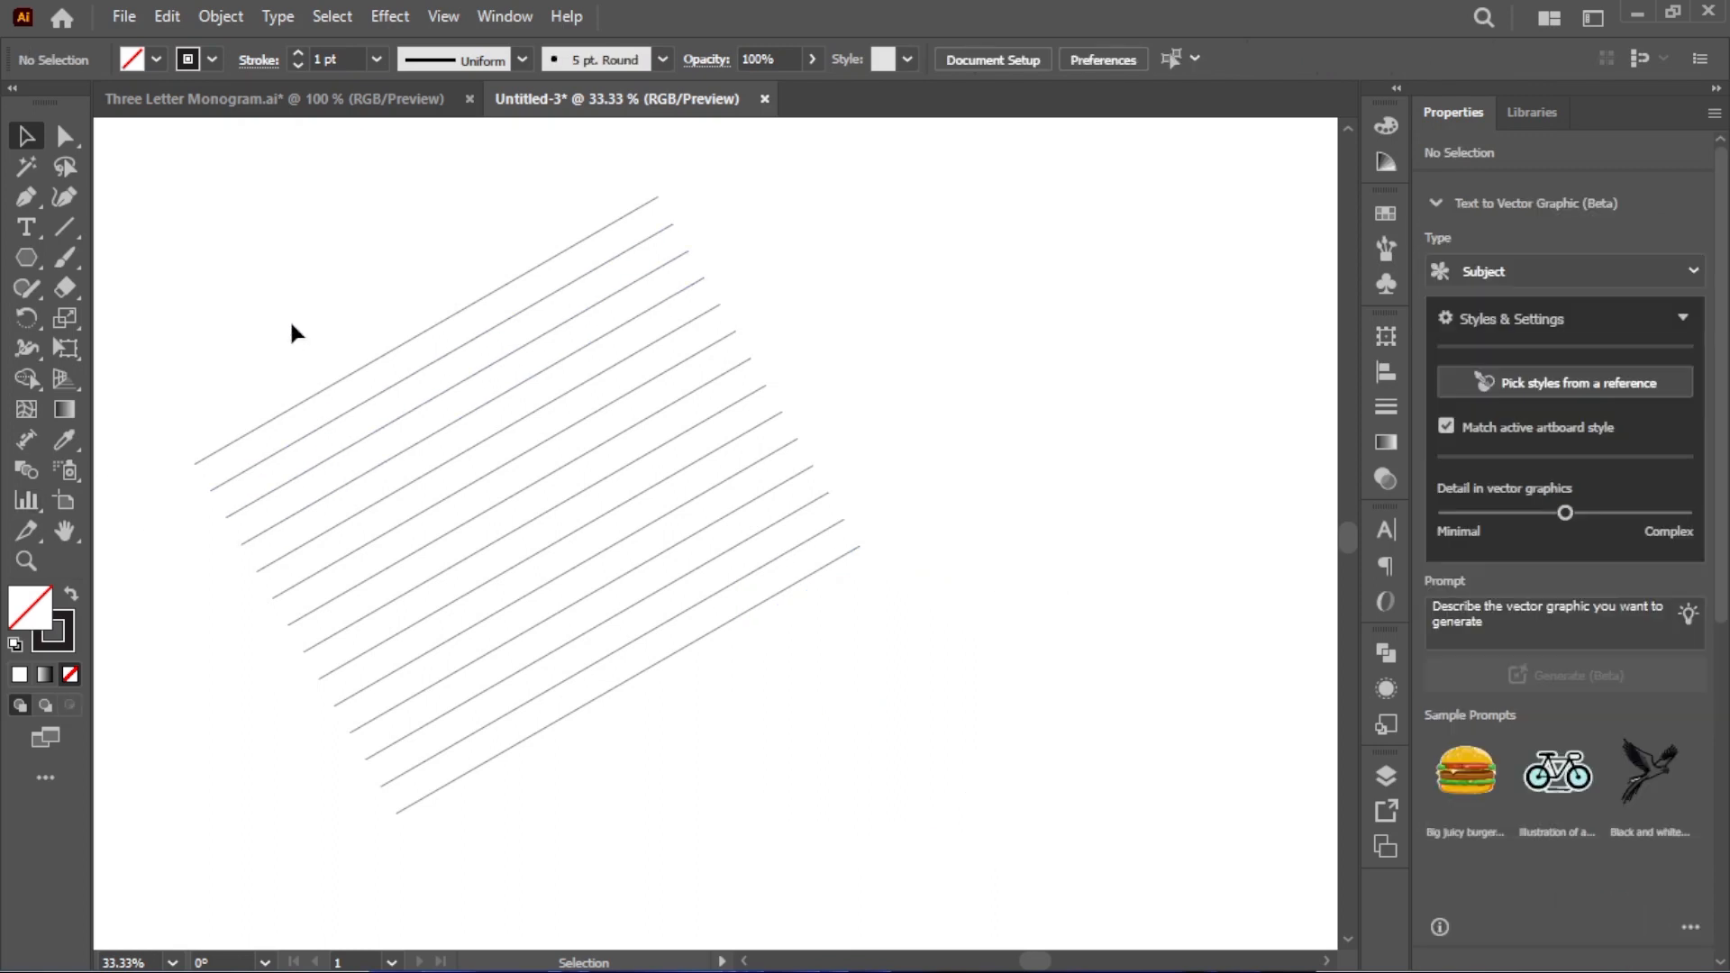
Copy the rotated line group and paste the copy in place
drag(320, 297, 349, 313)
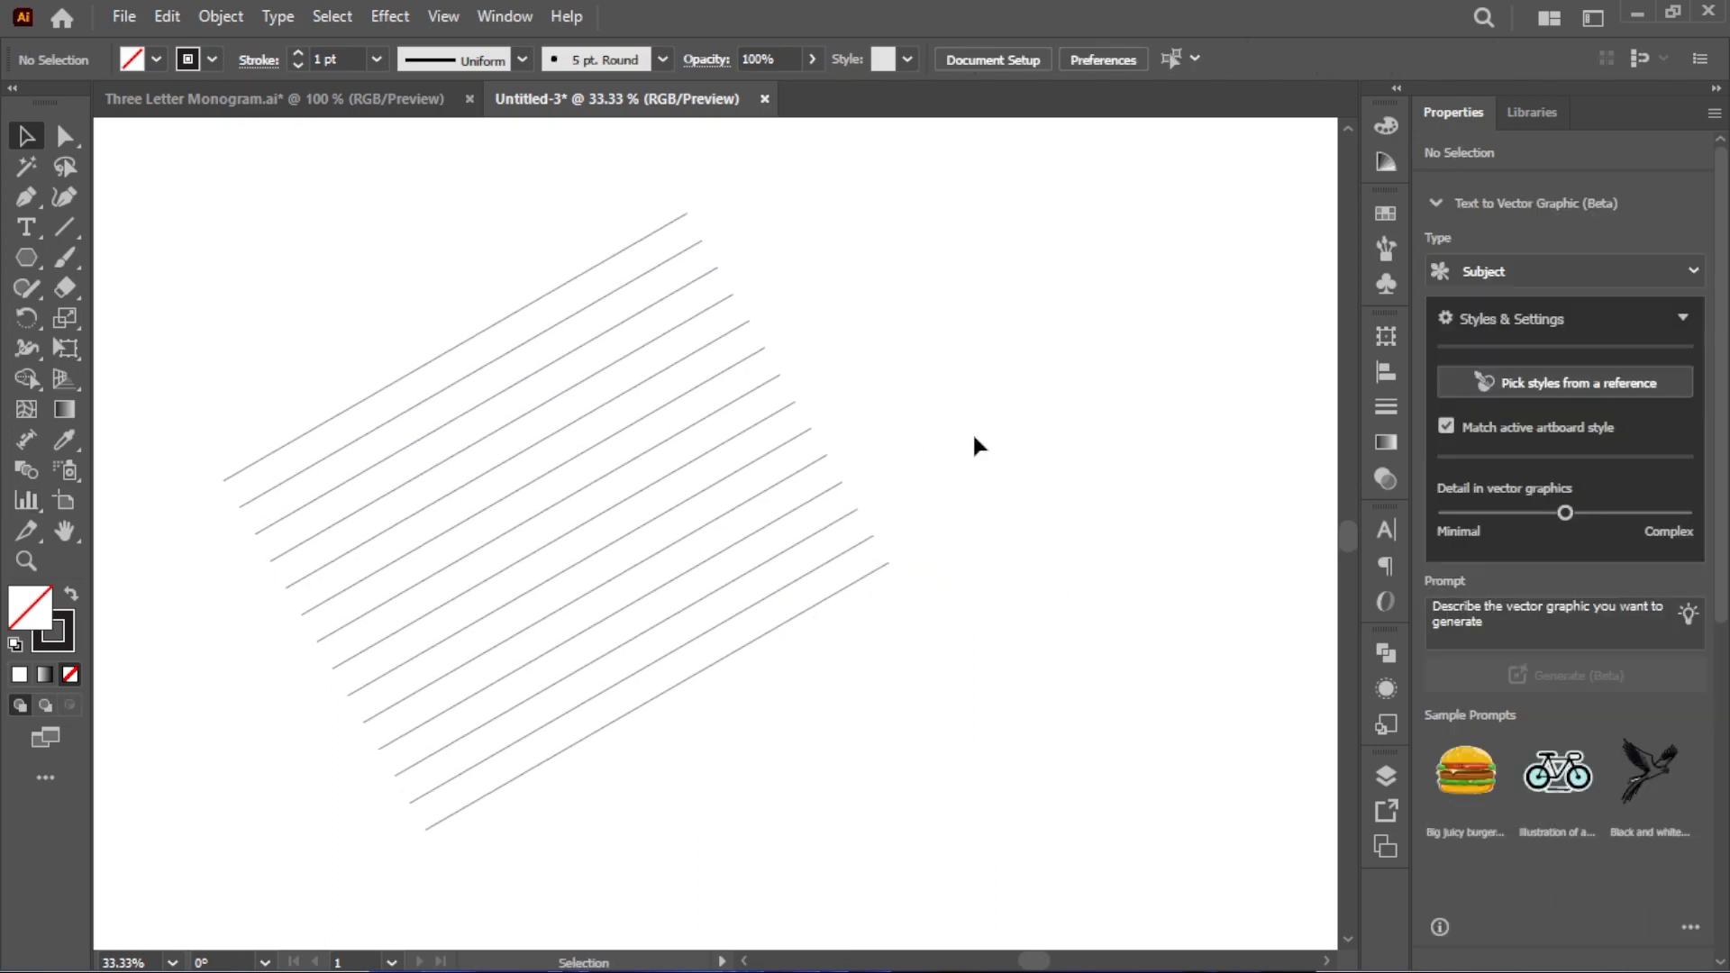
drag(760, 356, 631, 478)
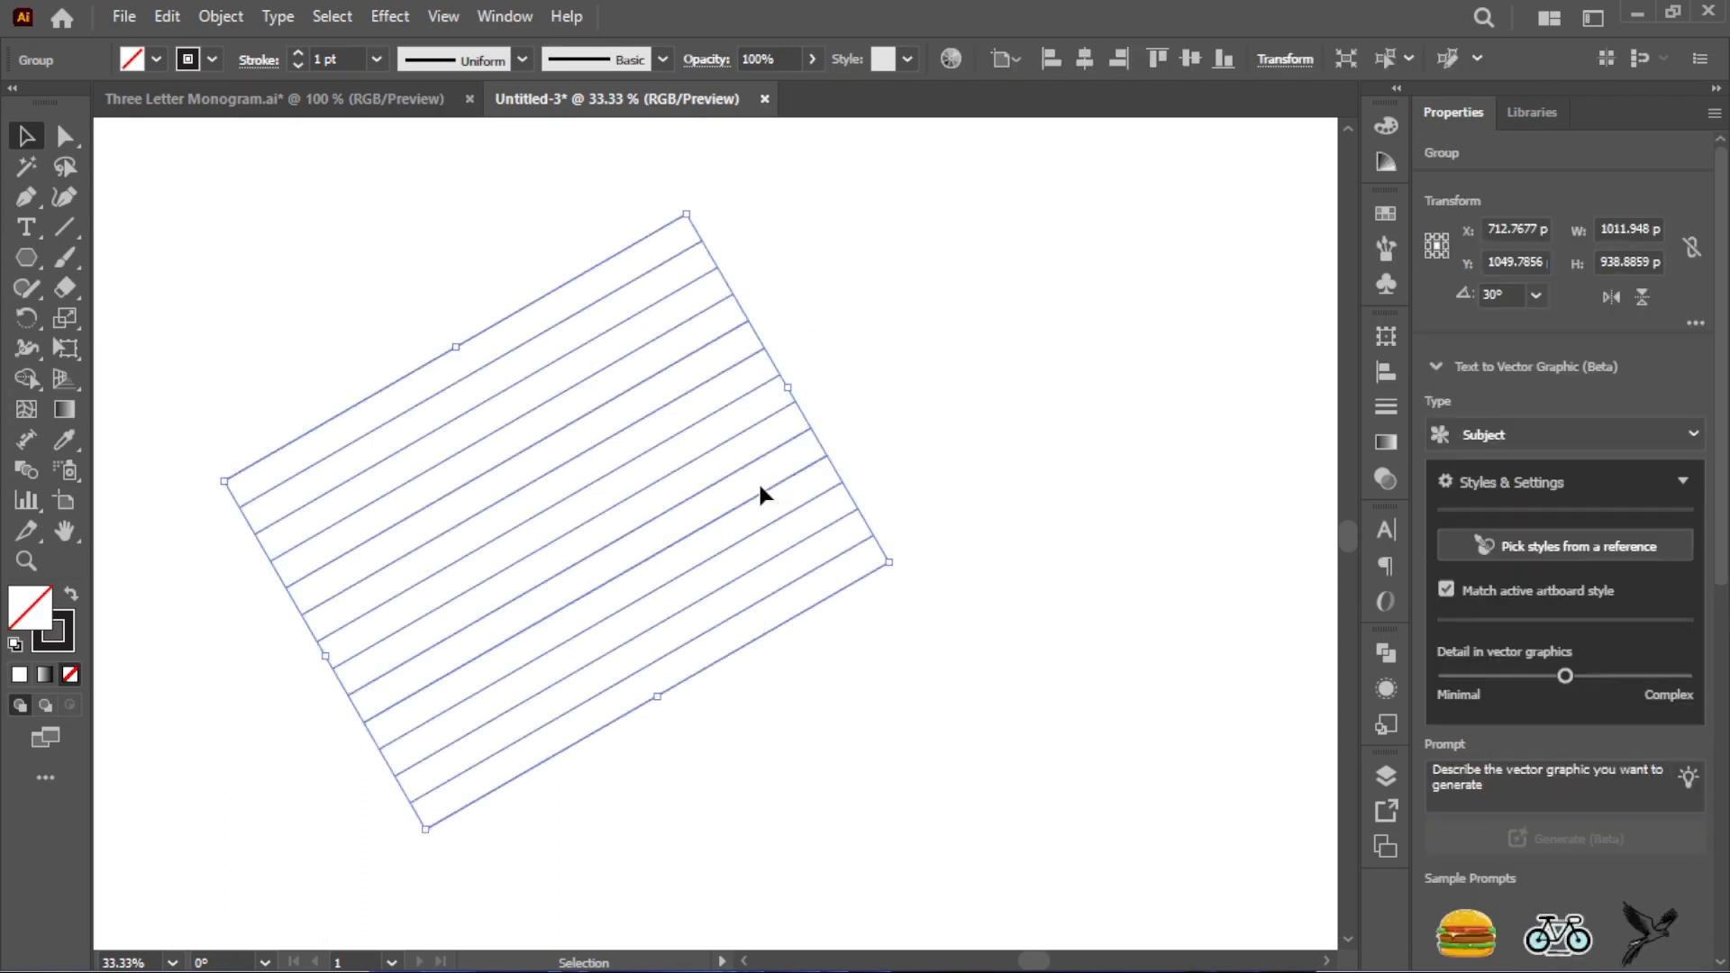
click(166, 16)
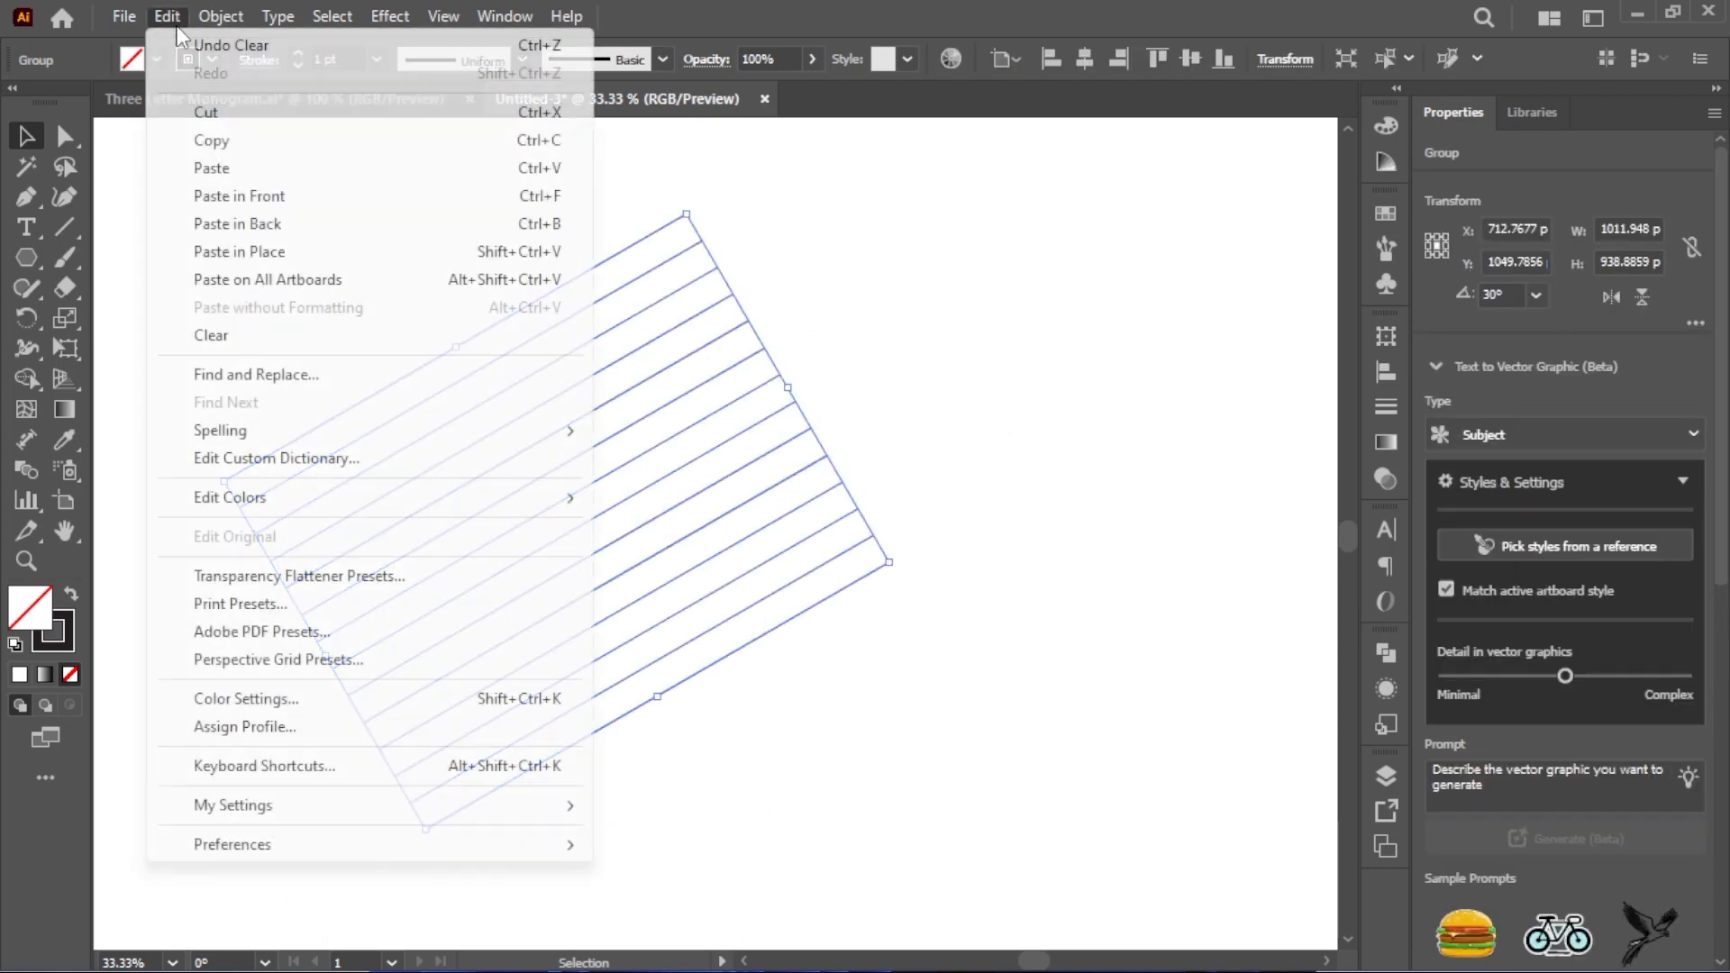
click(202, 141)
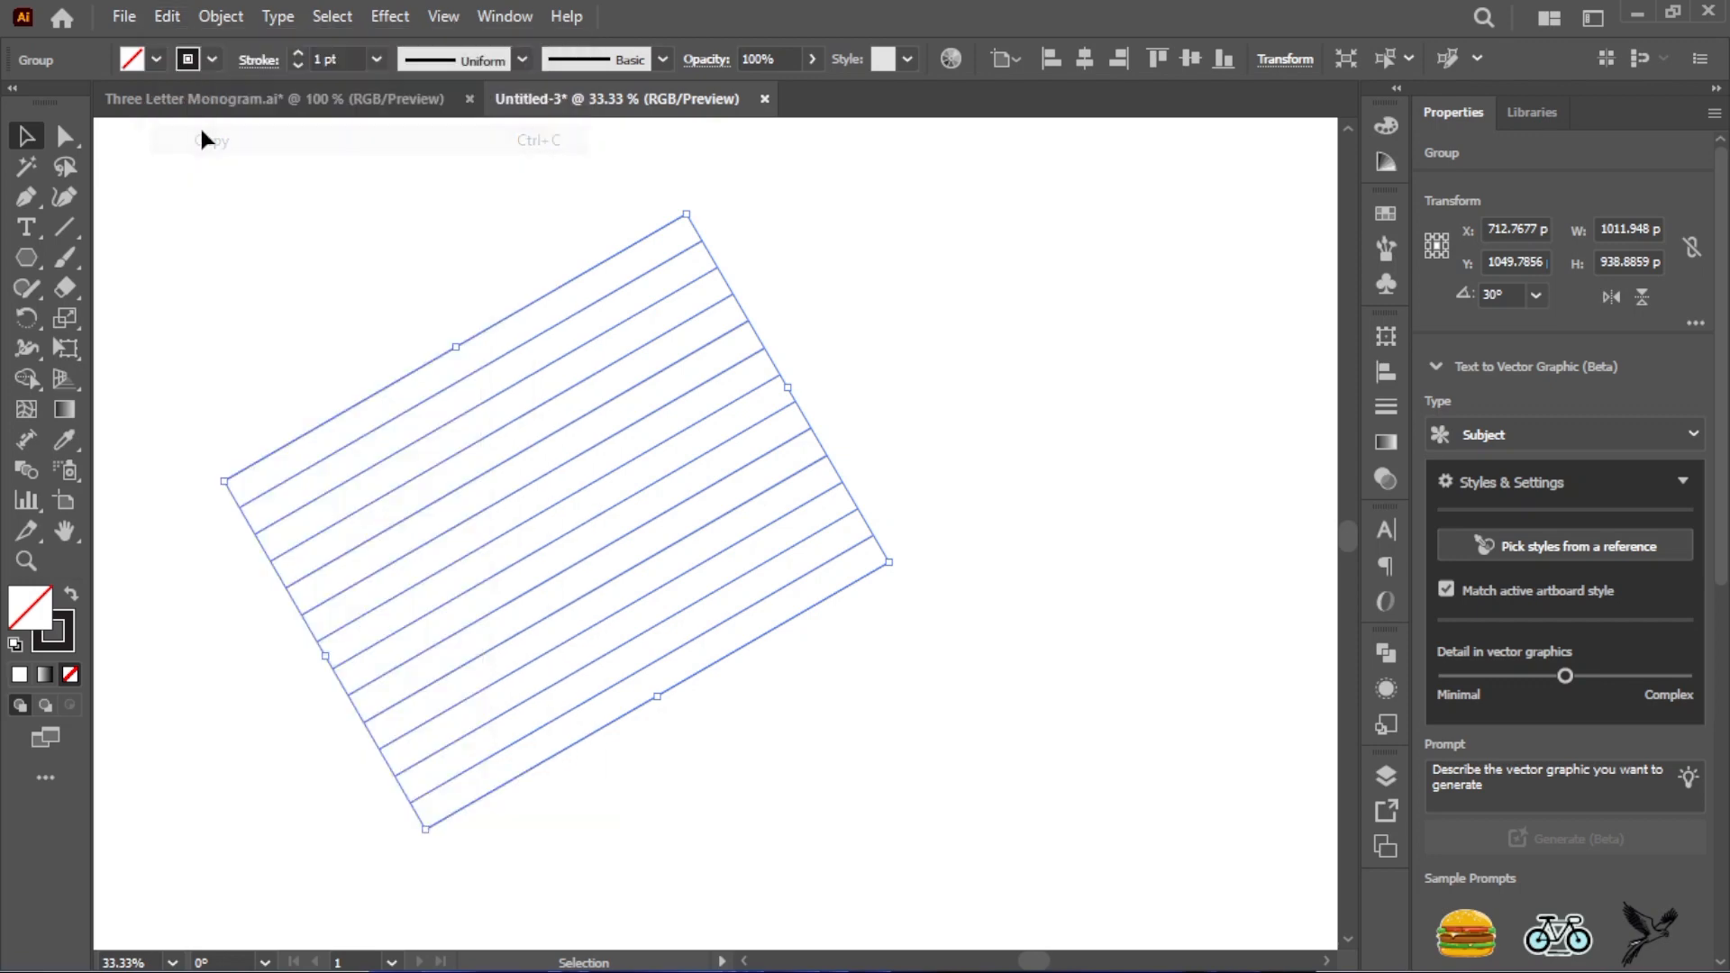
click(172, 18)
click(241, 255)
Reflect the pasted copy of the 30° line group across the vertical axis
right_click(901, 365)
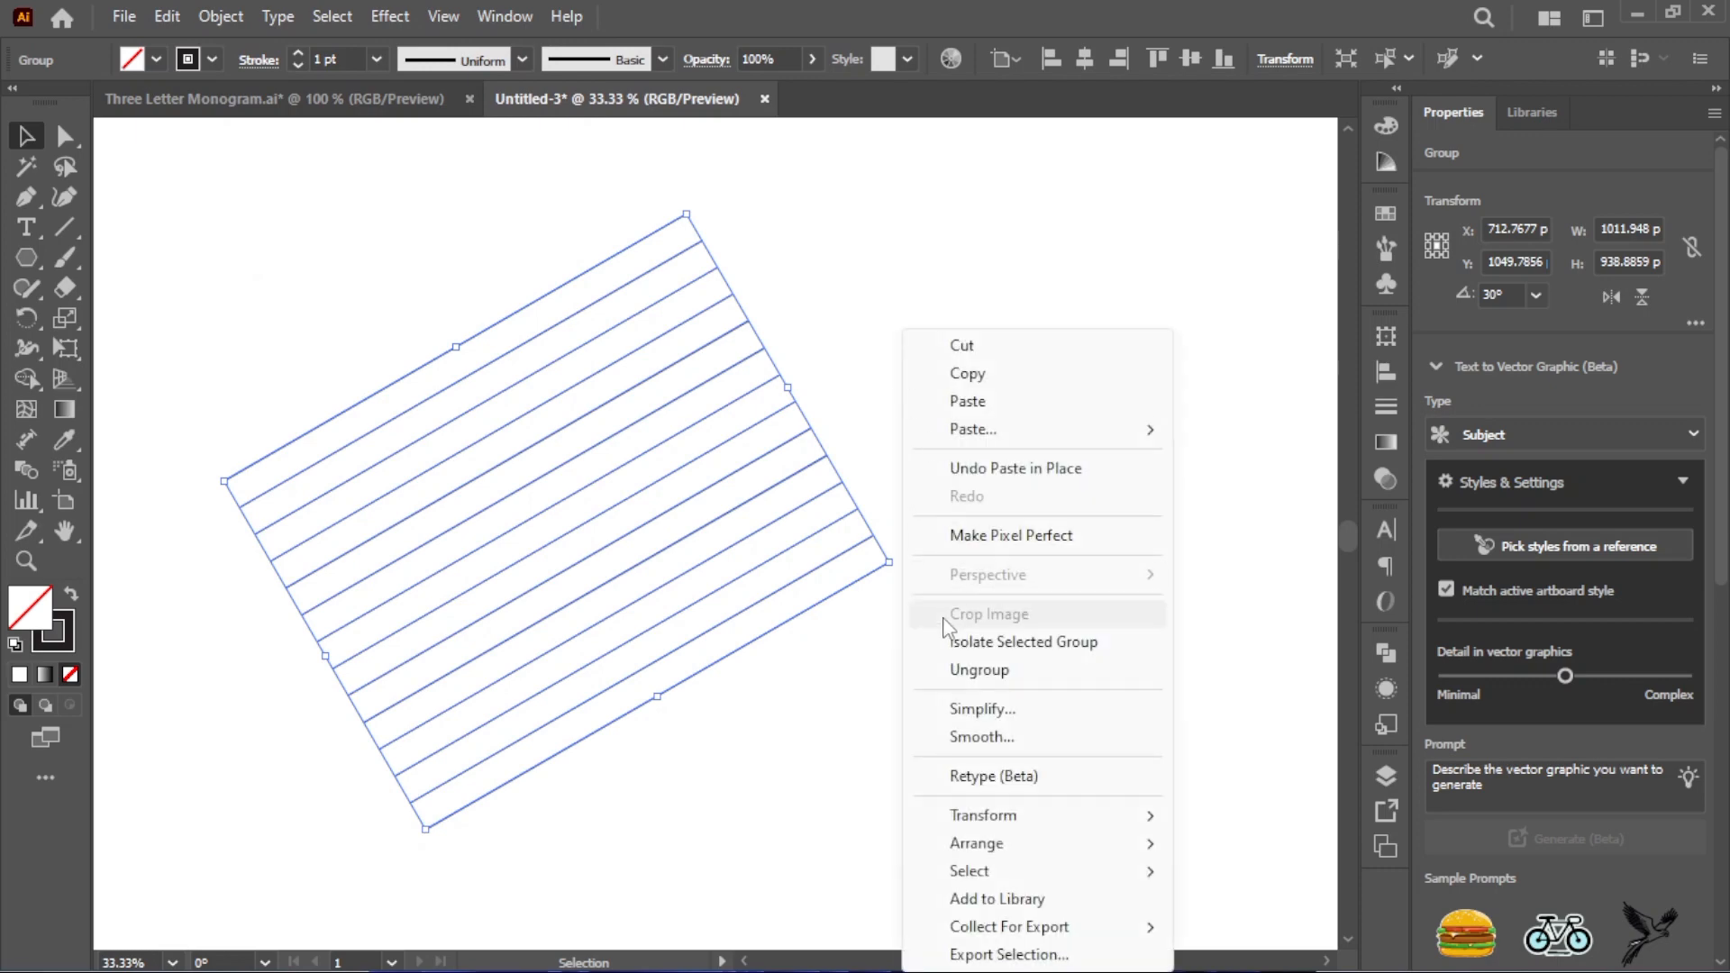
mouse_move(1016, 816)
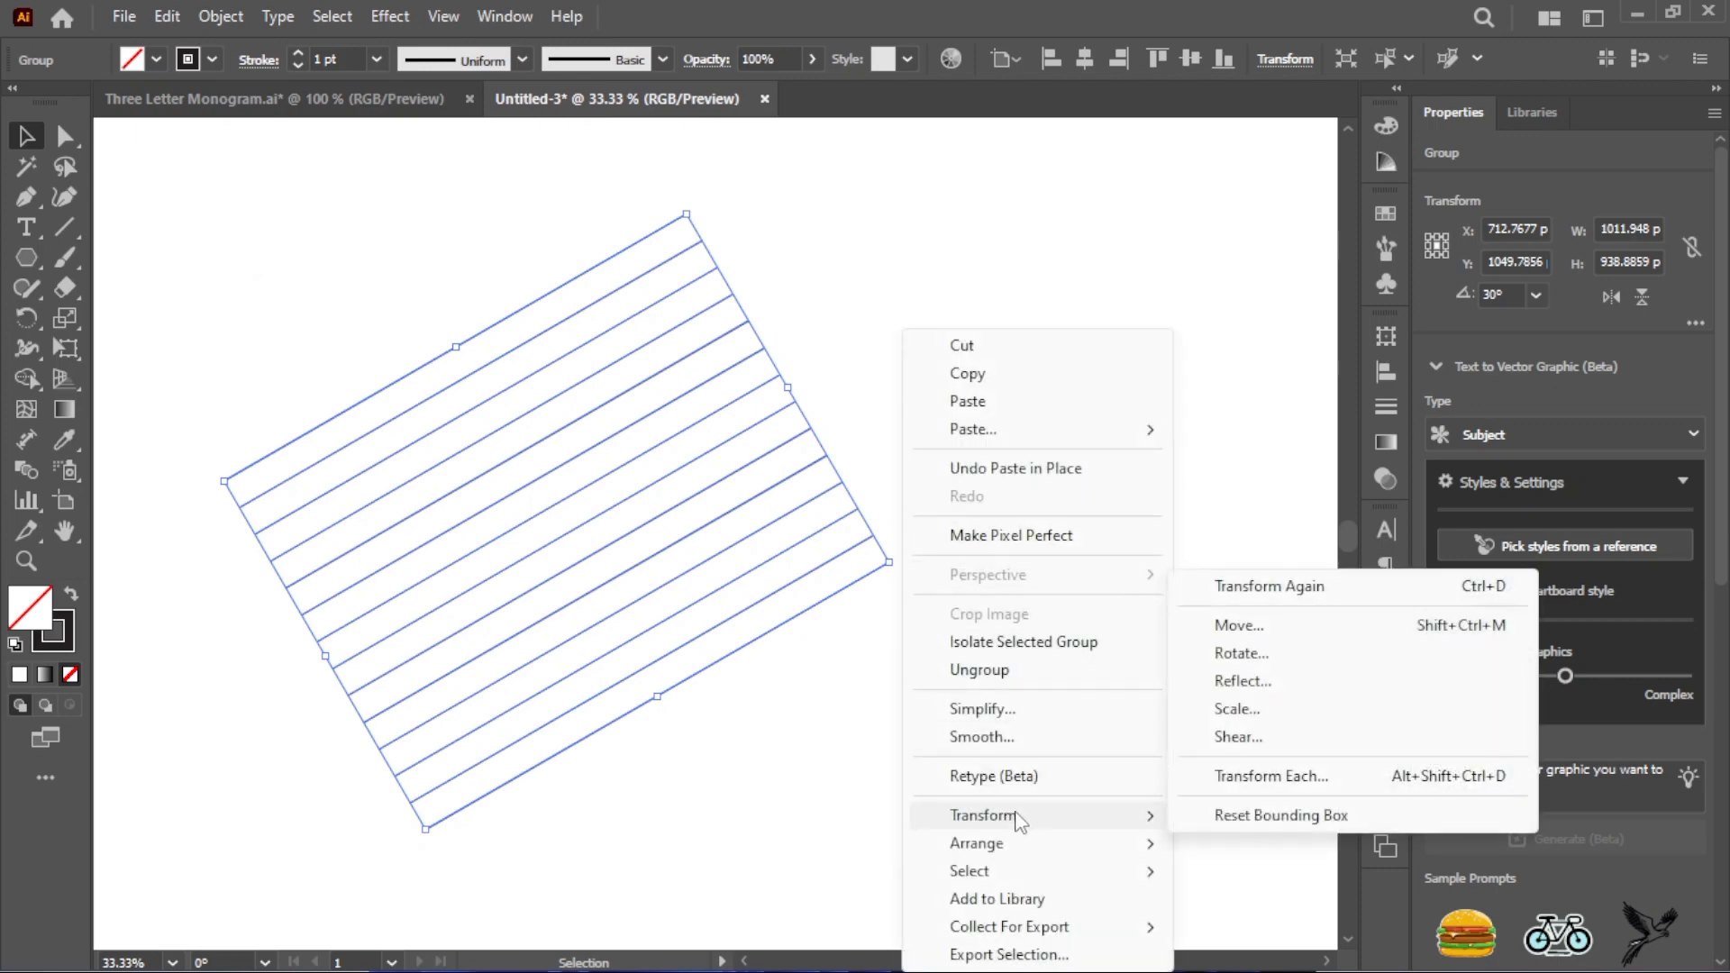
click(1241, 683)
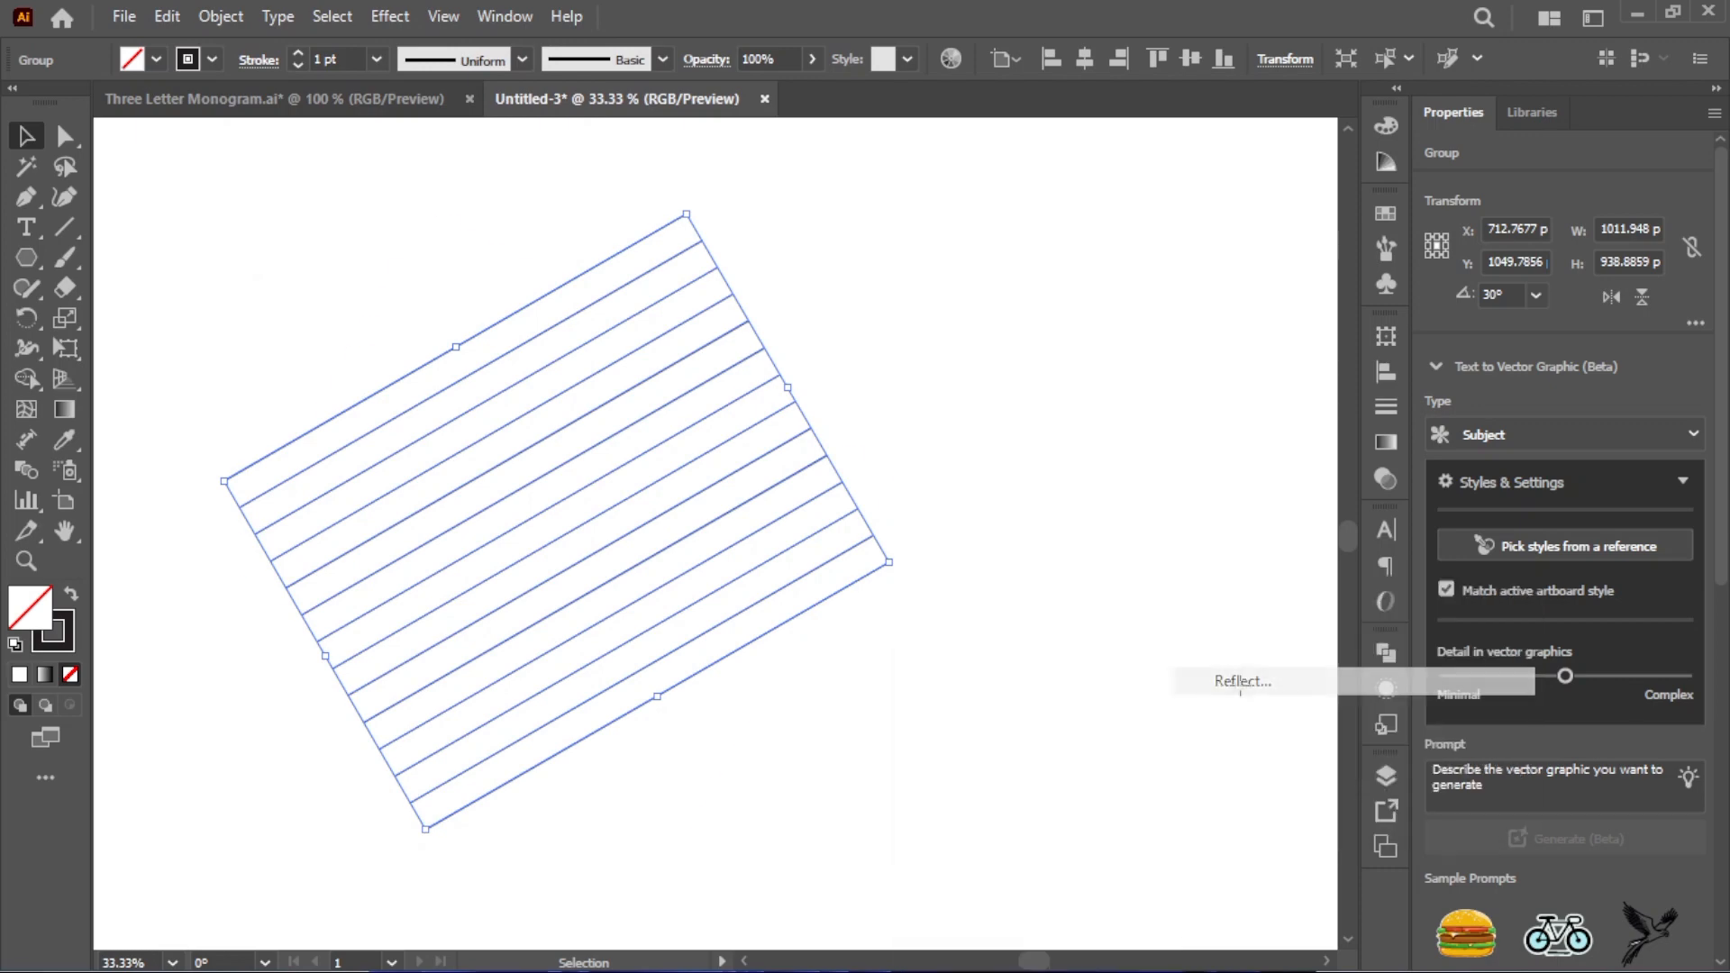
click(1131, 686)
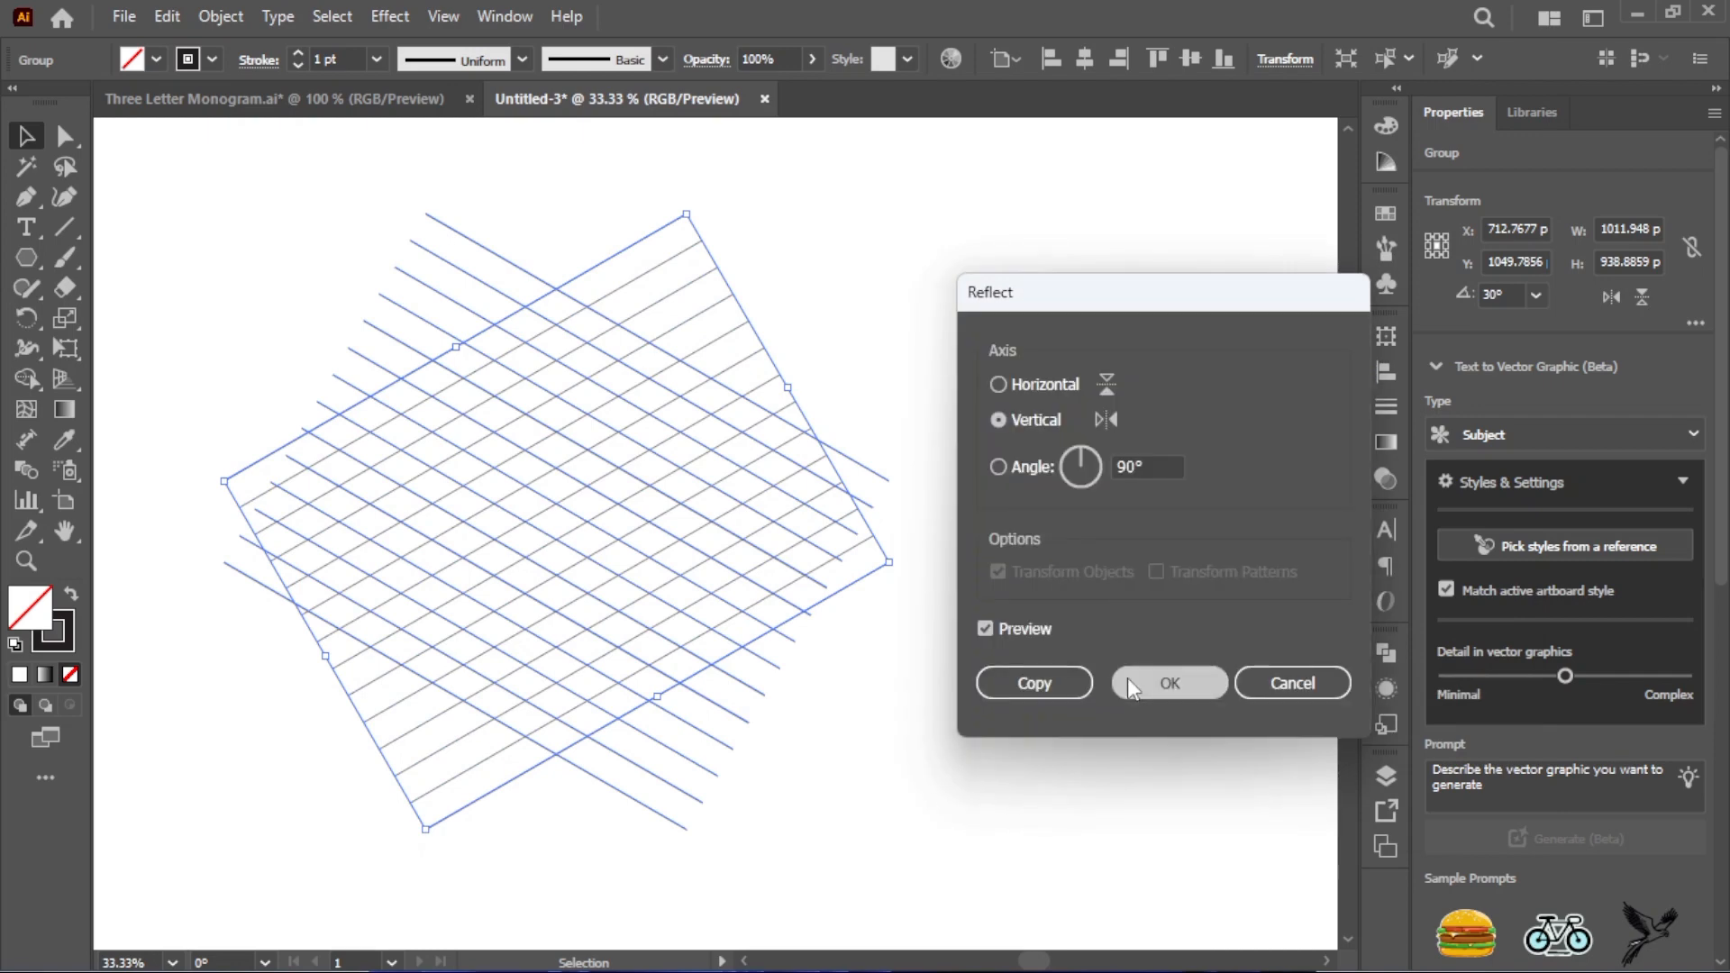
click(908, 256)
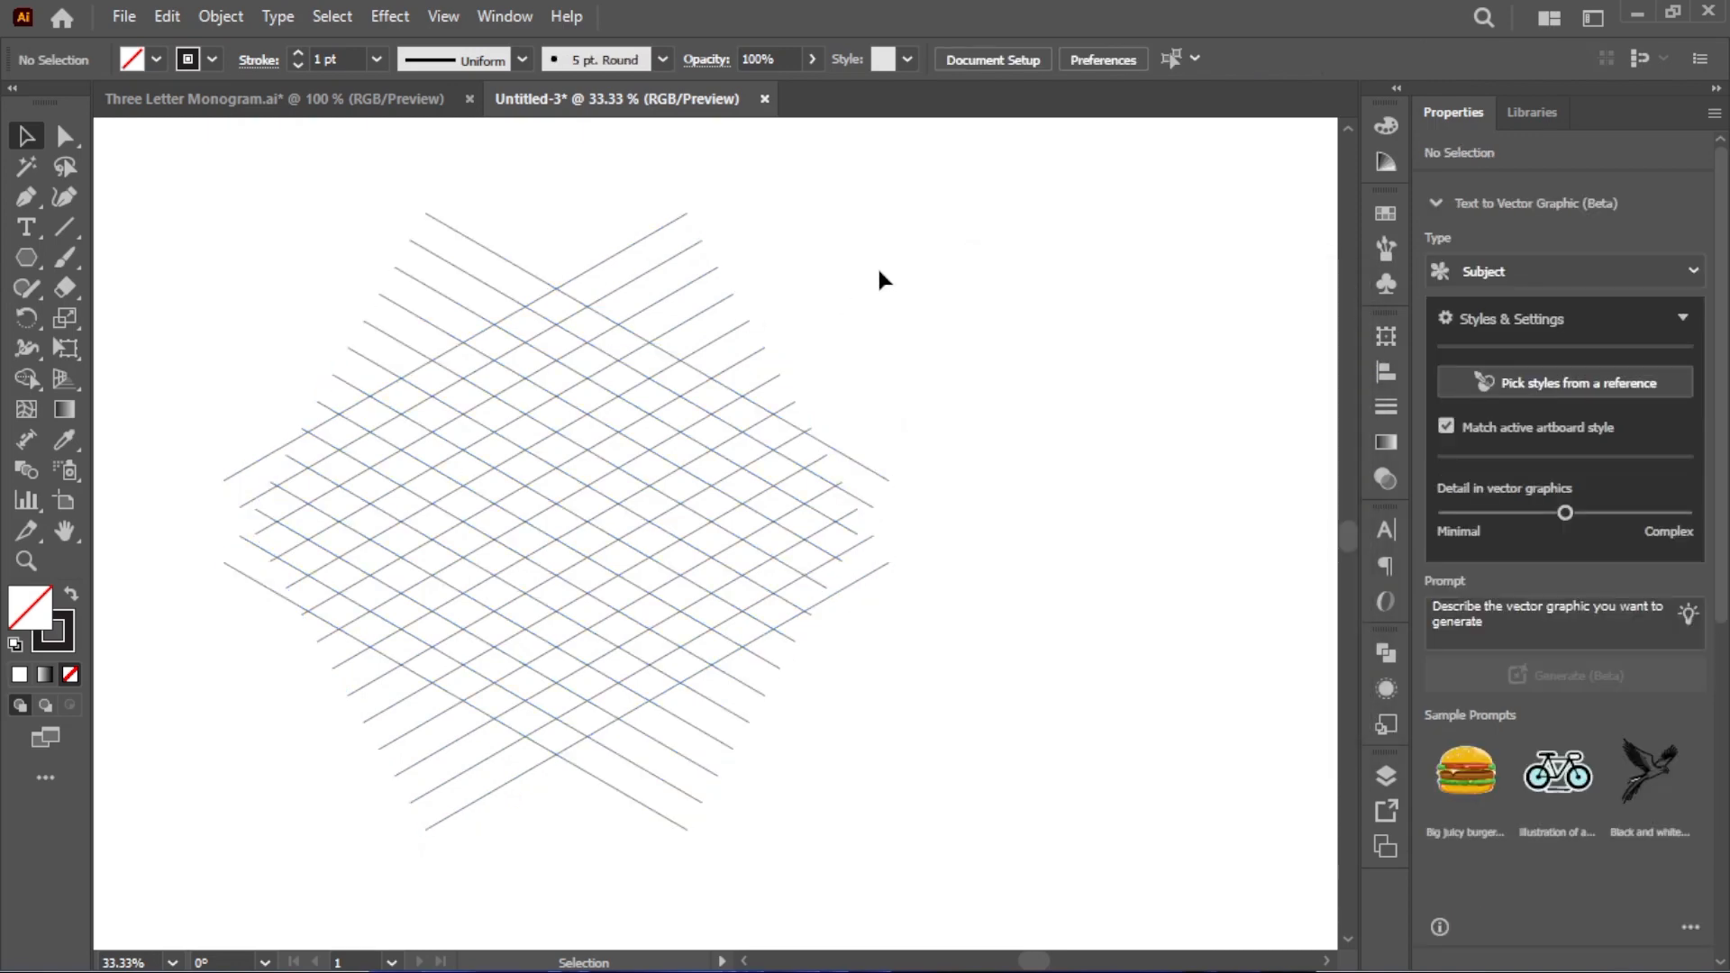
Copy the original 30° line group, paste the copy in place and set its rotation to 90°
drag(627, 199, 706, 270)
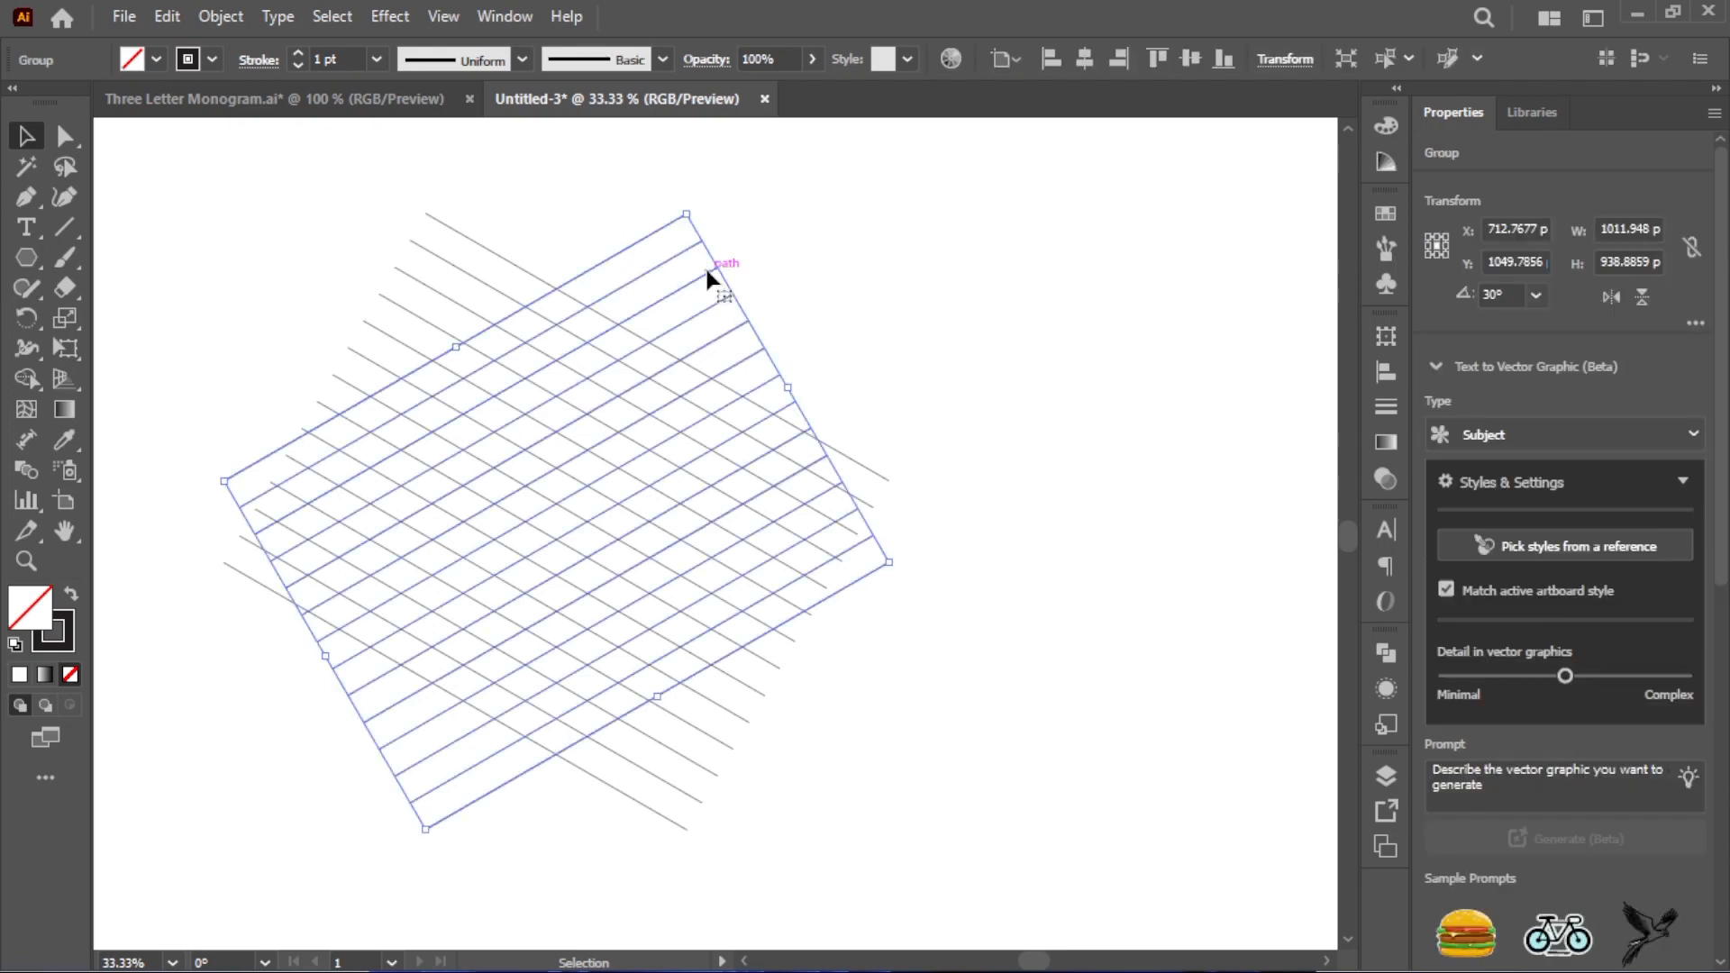
click(164, 18)
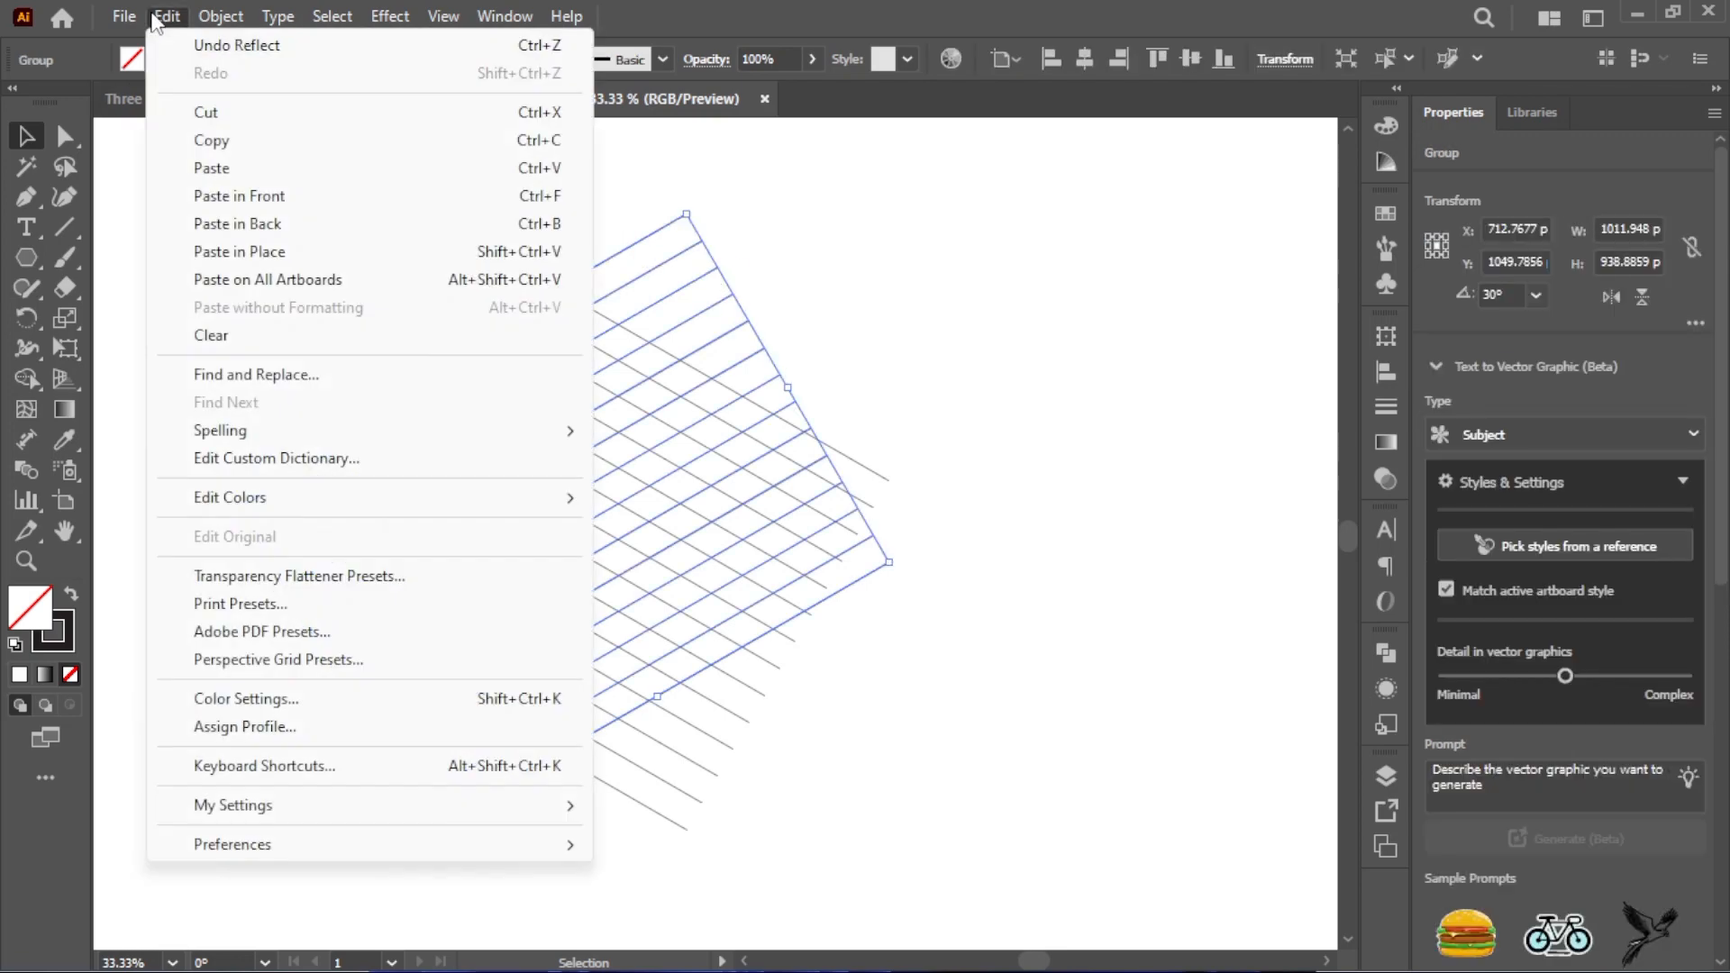
click(185, 144)
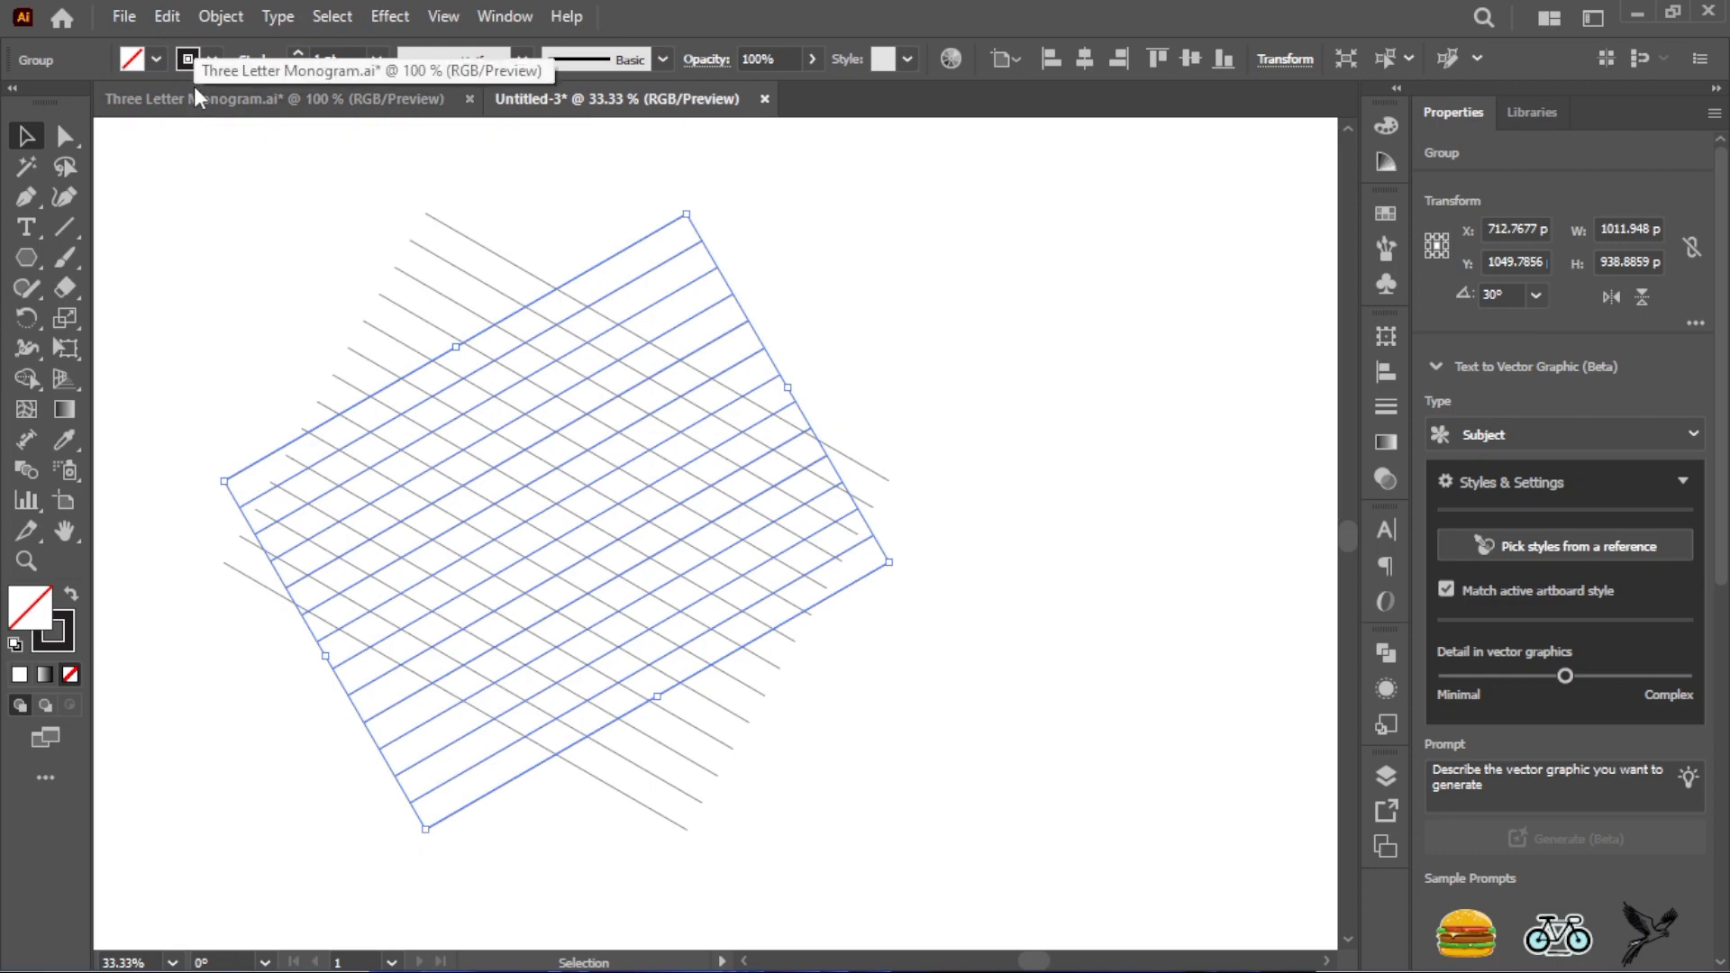
click(166, 20)
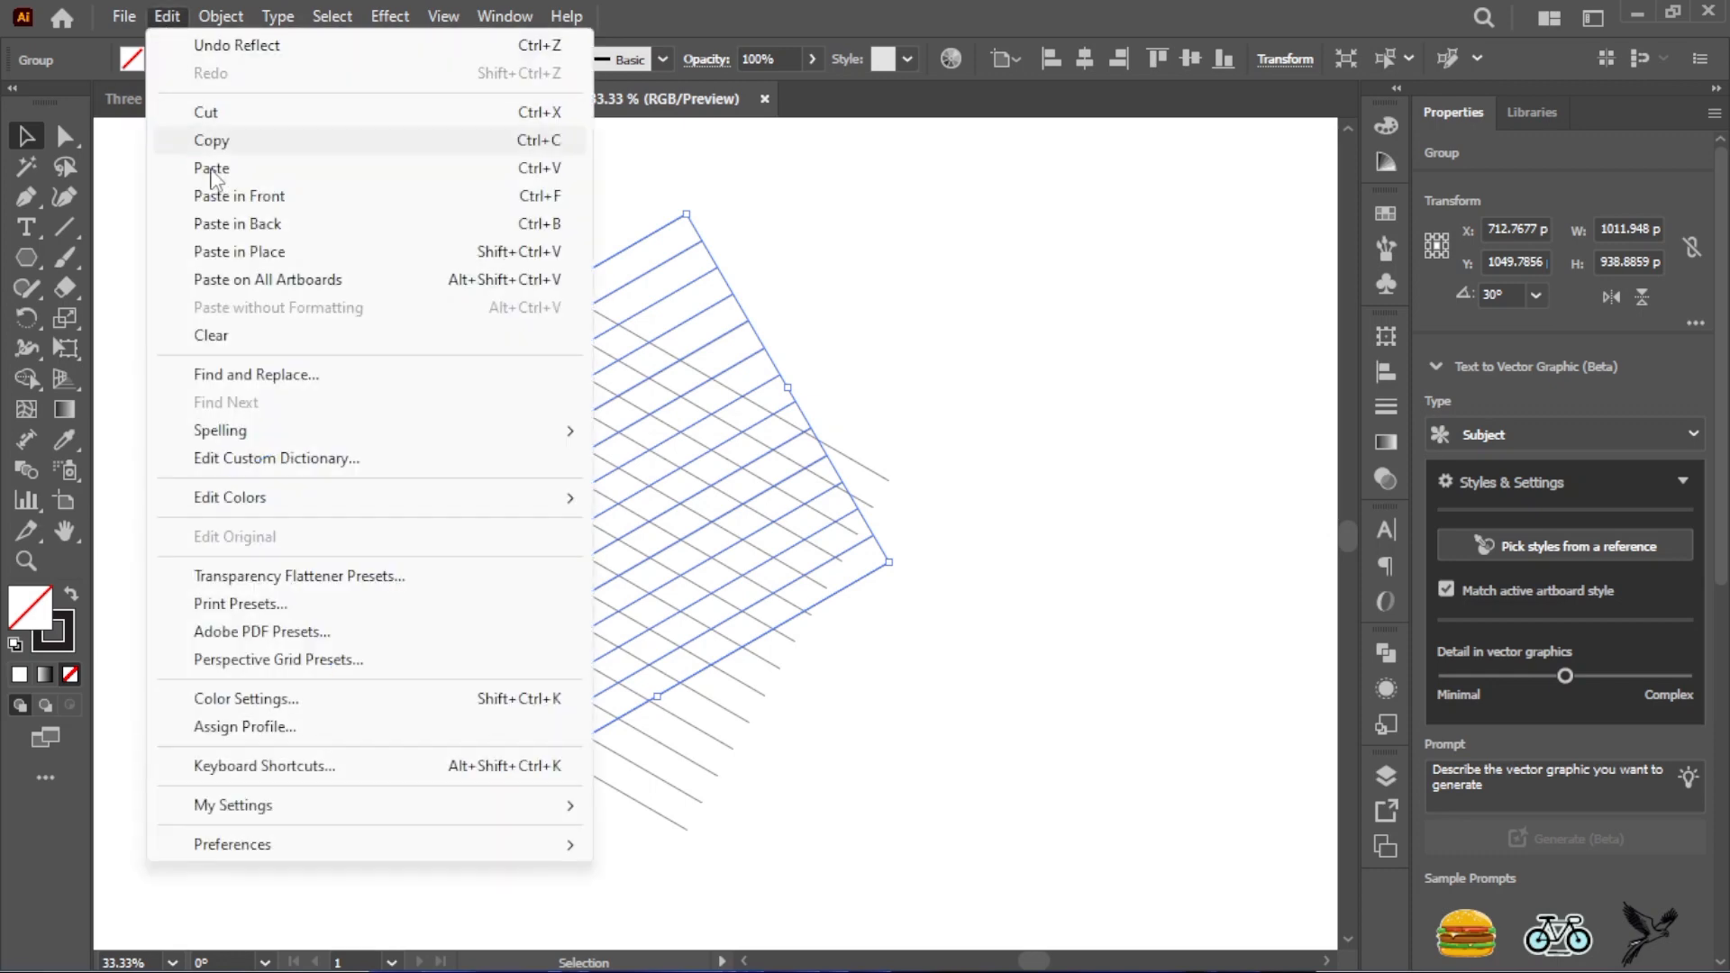
click(218, 252)
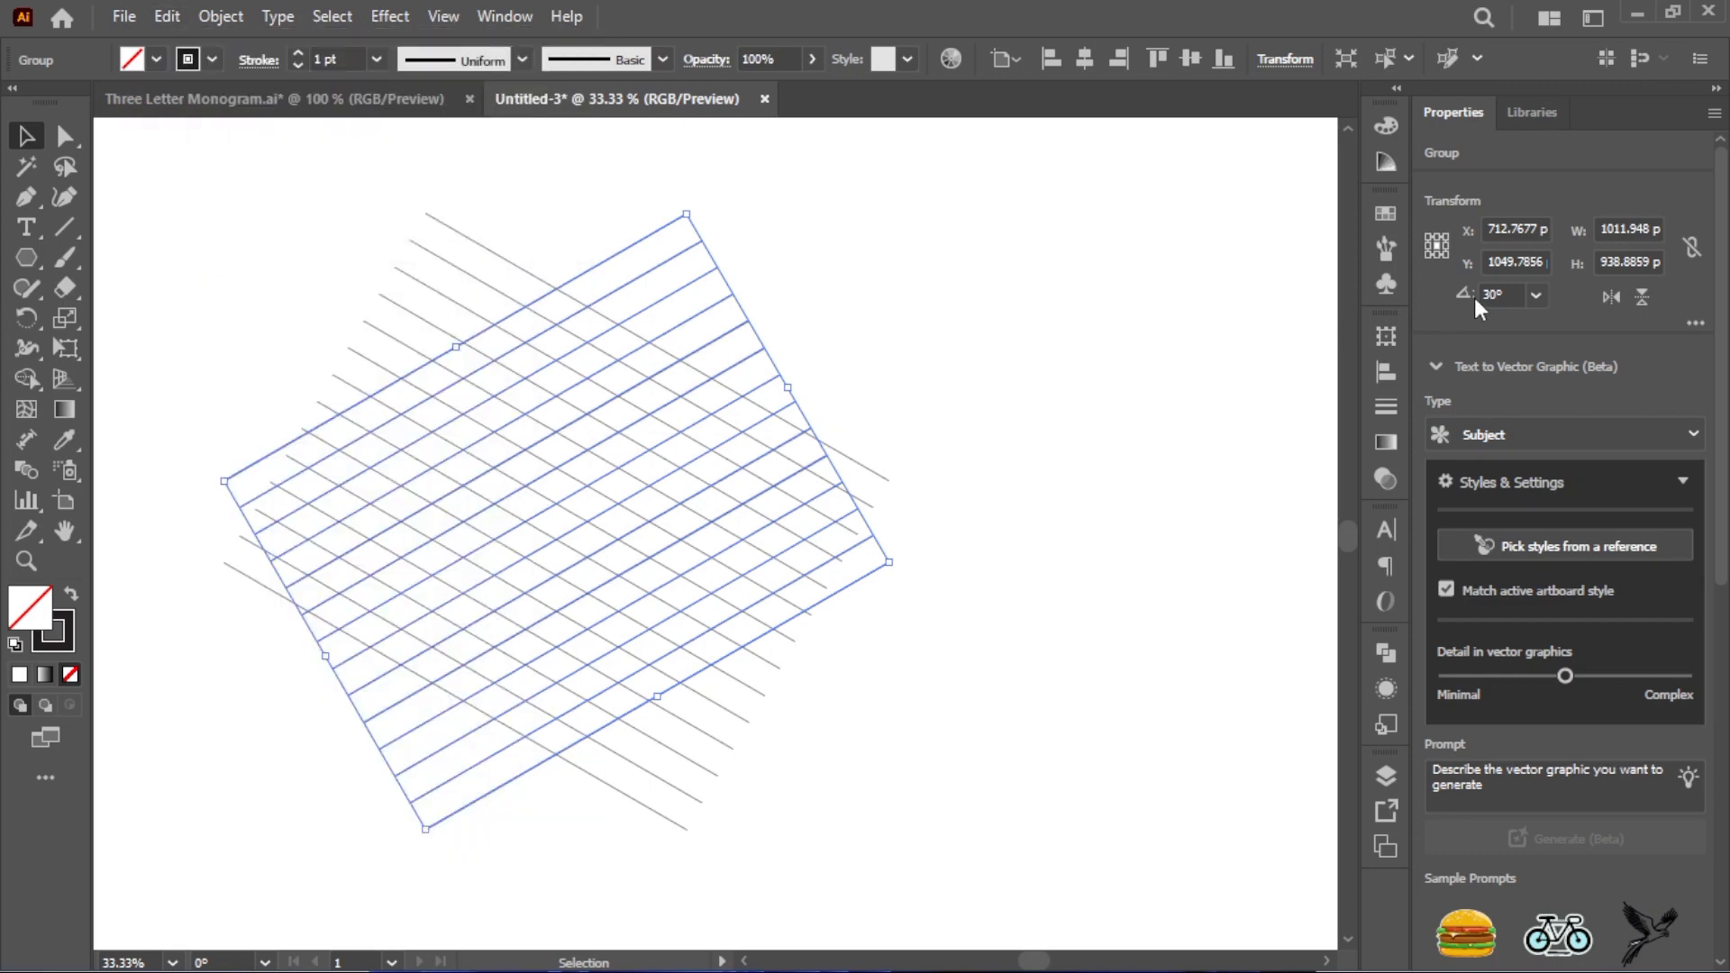
click(1533, 297)
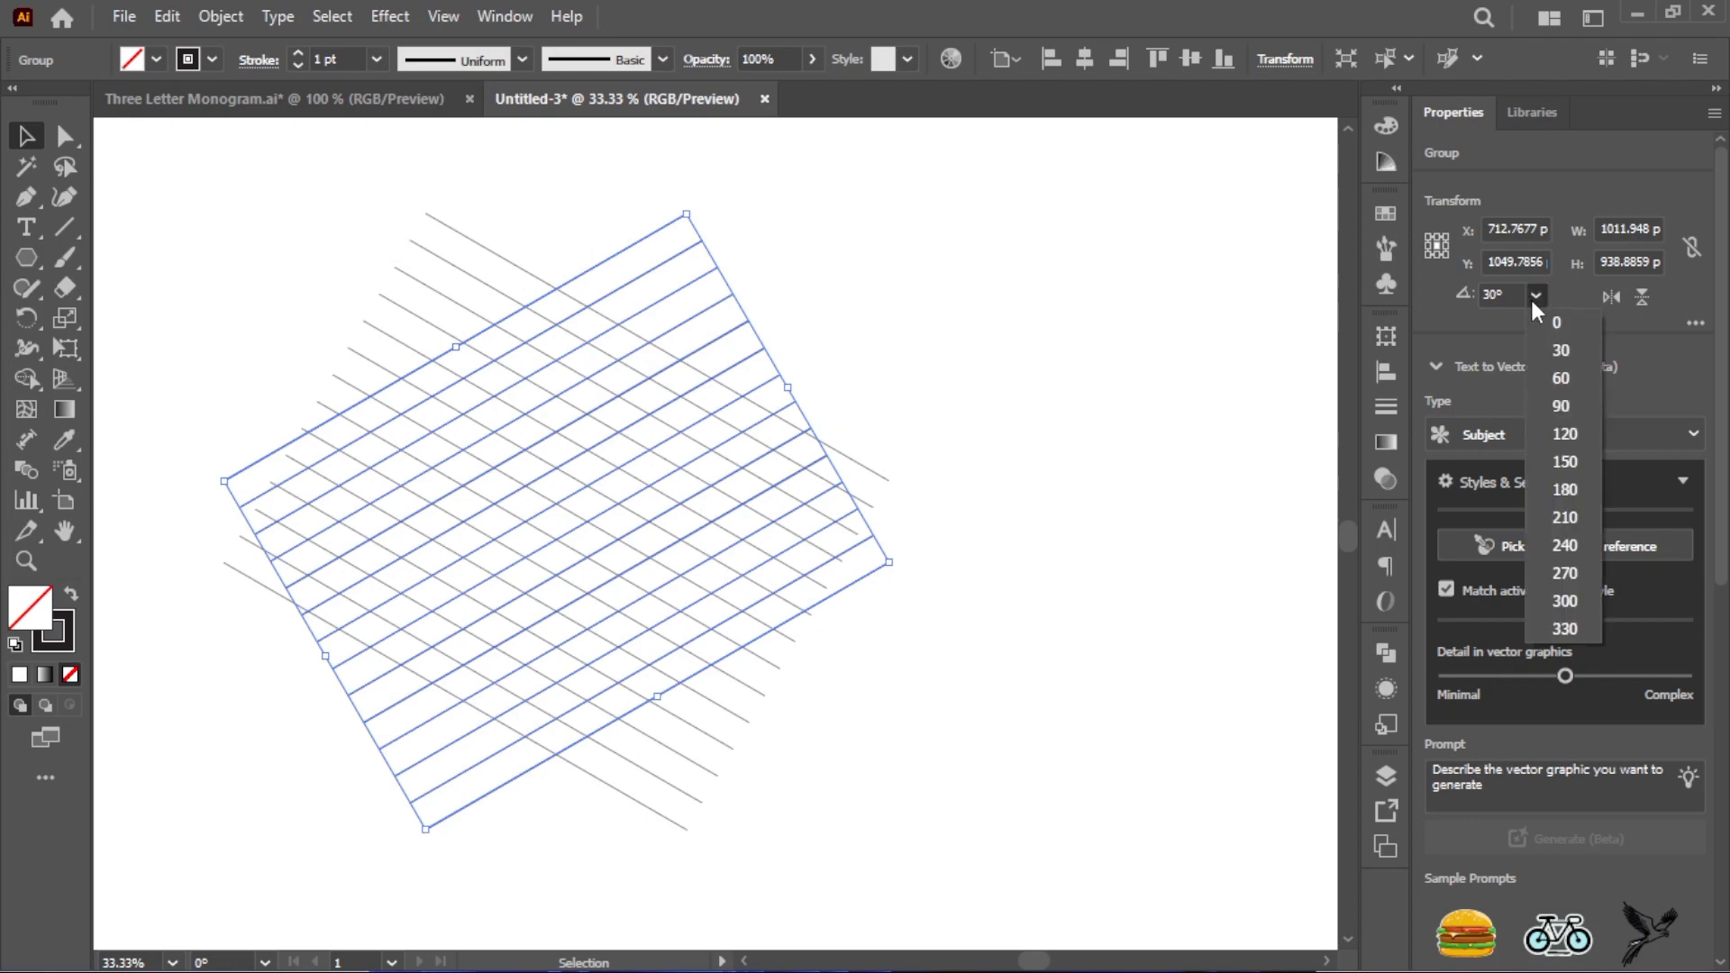
click(1573, 409)
click(858, 255)
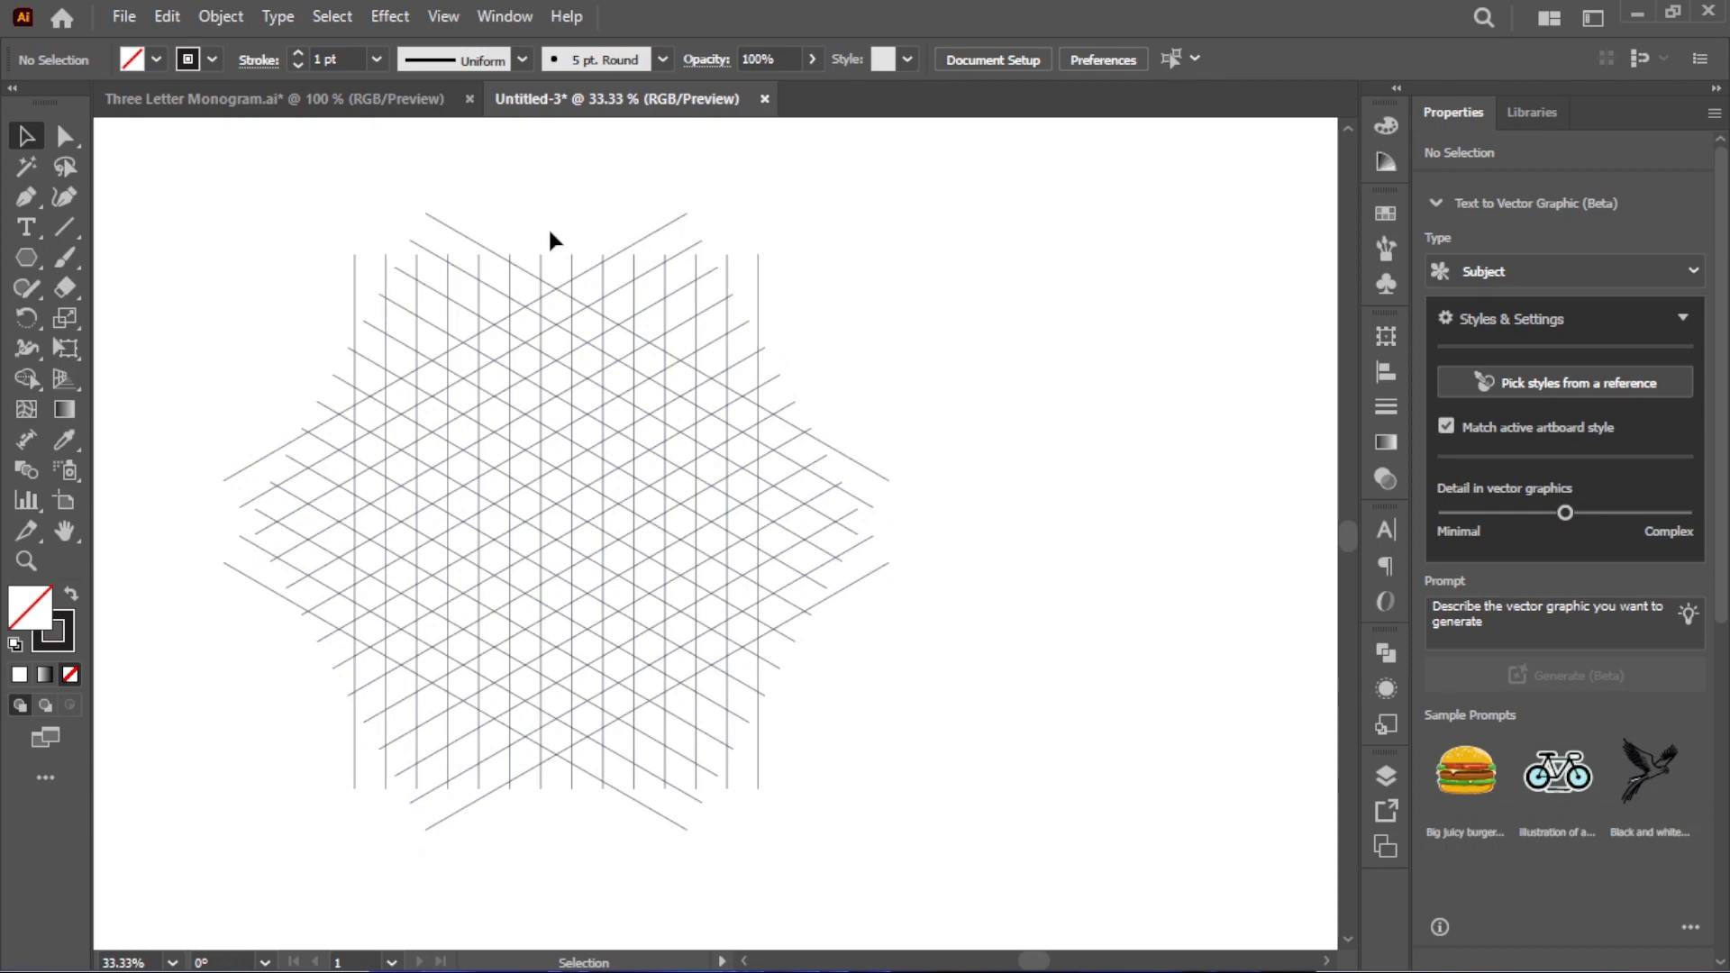
Copy the vertical line group, paste the copy in place and set its rotation to 0°
drag(557, 259, 560, 256)
click(166, 18)
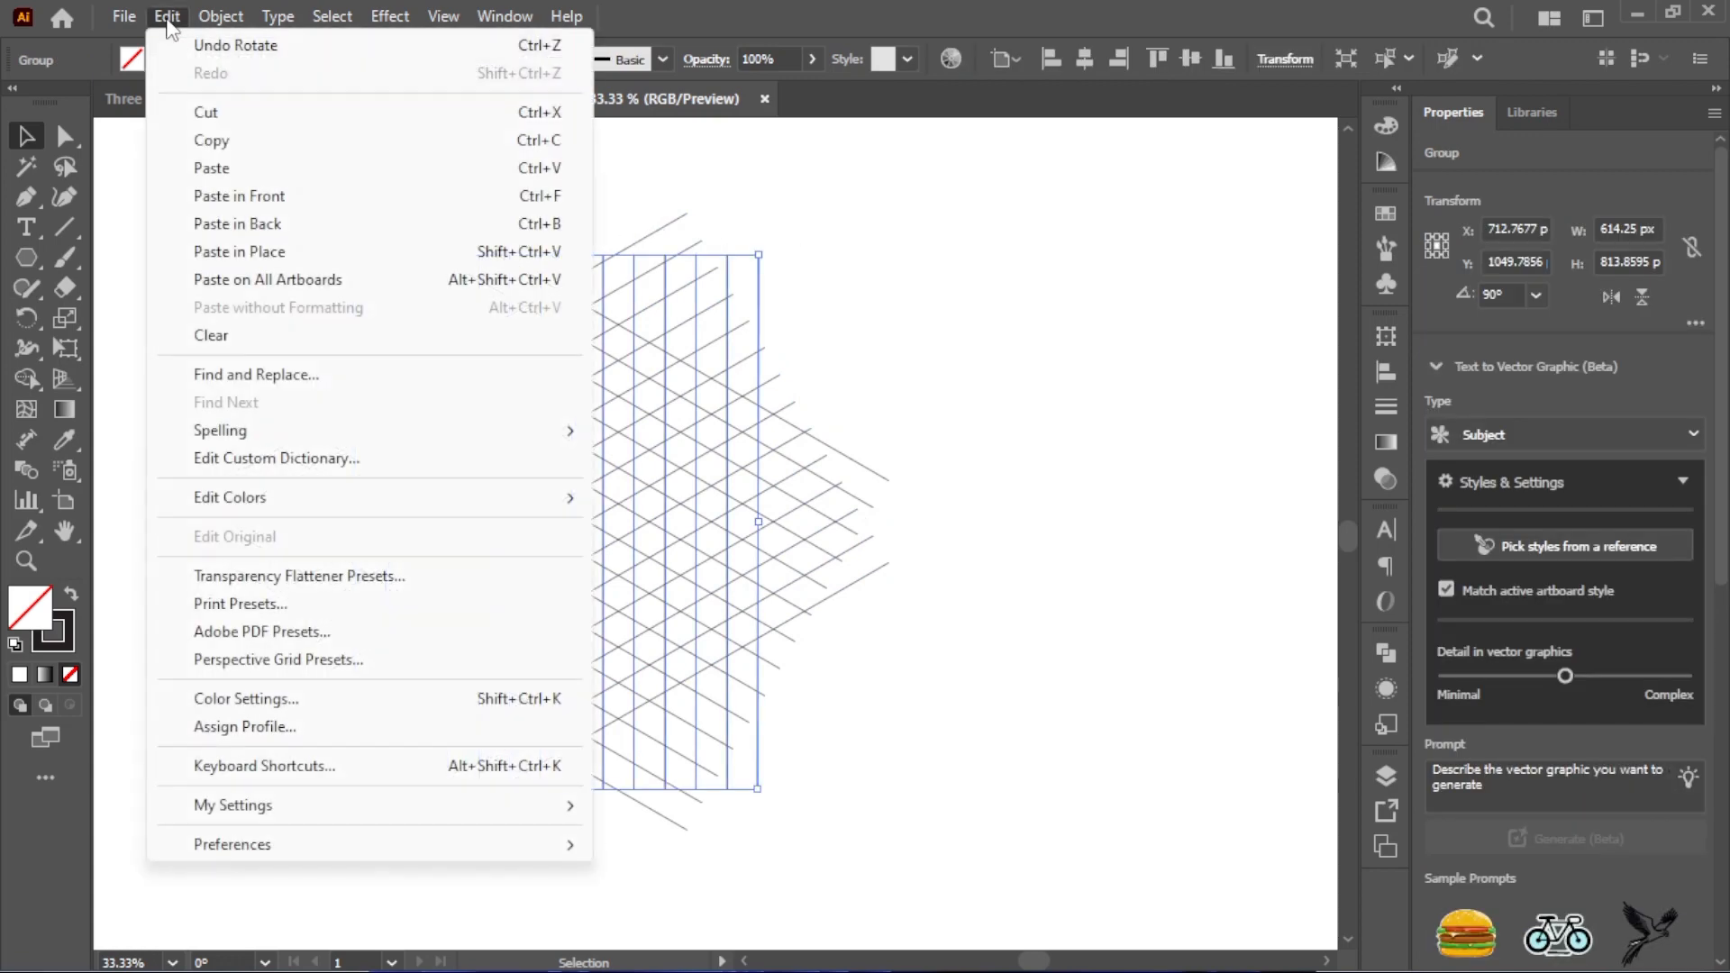
click(202, 142)
click(162, 18)
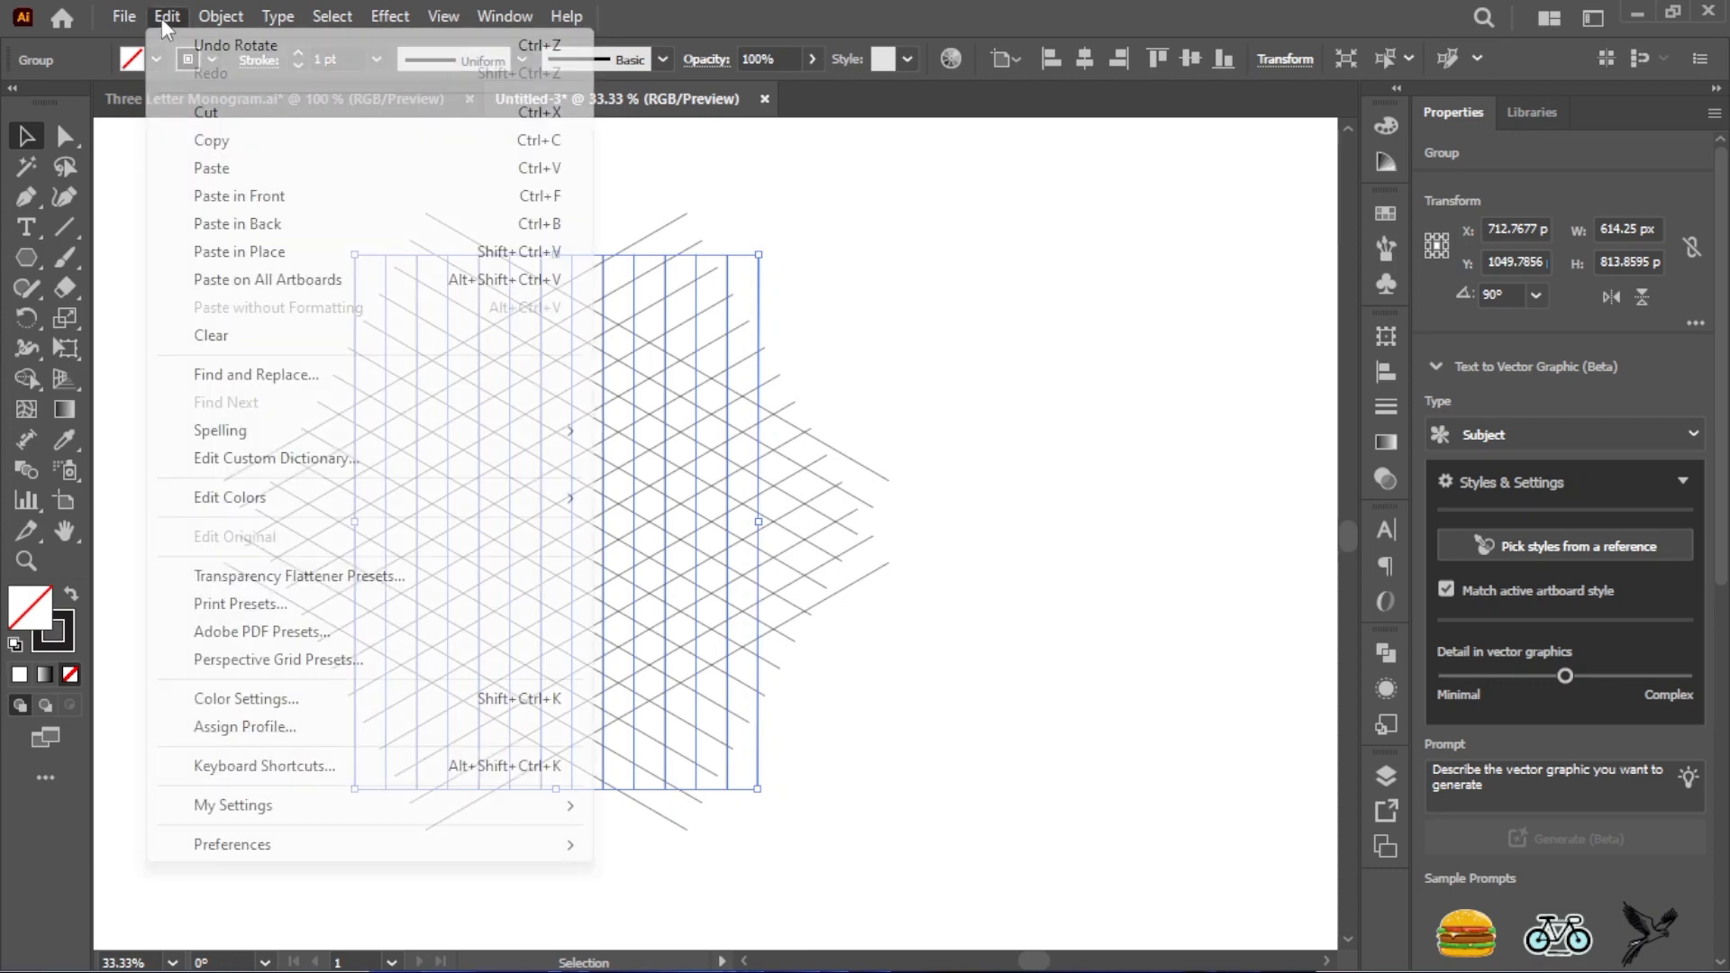
click(240, 251)
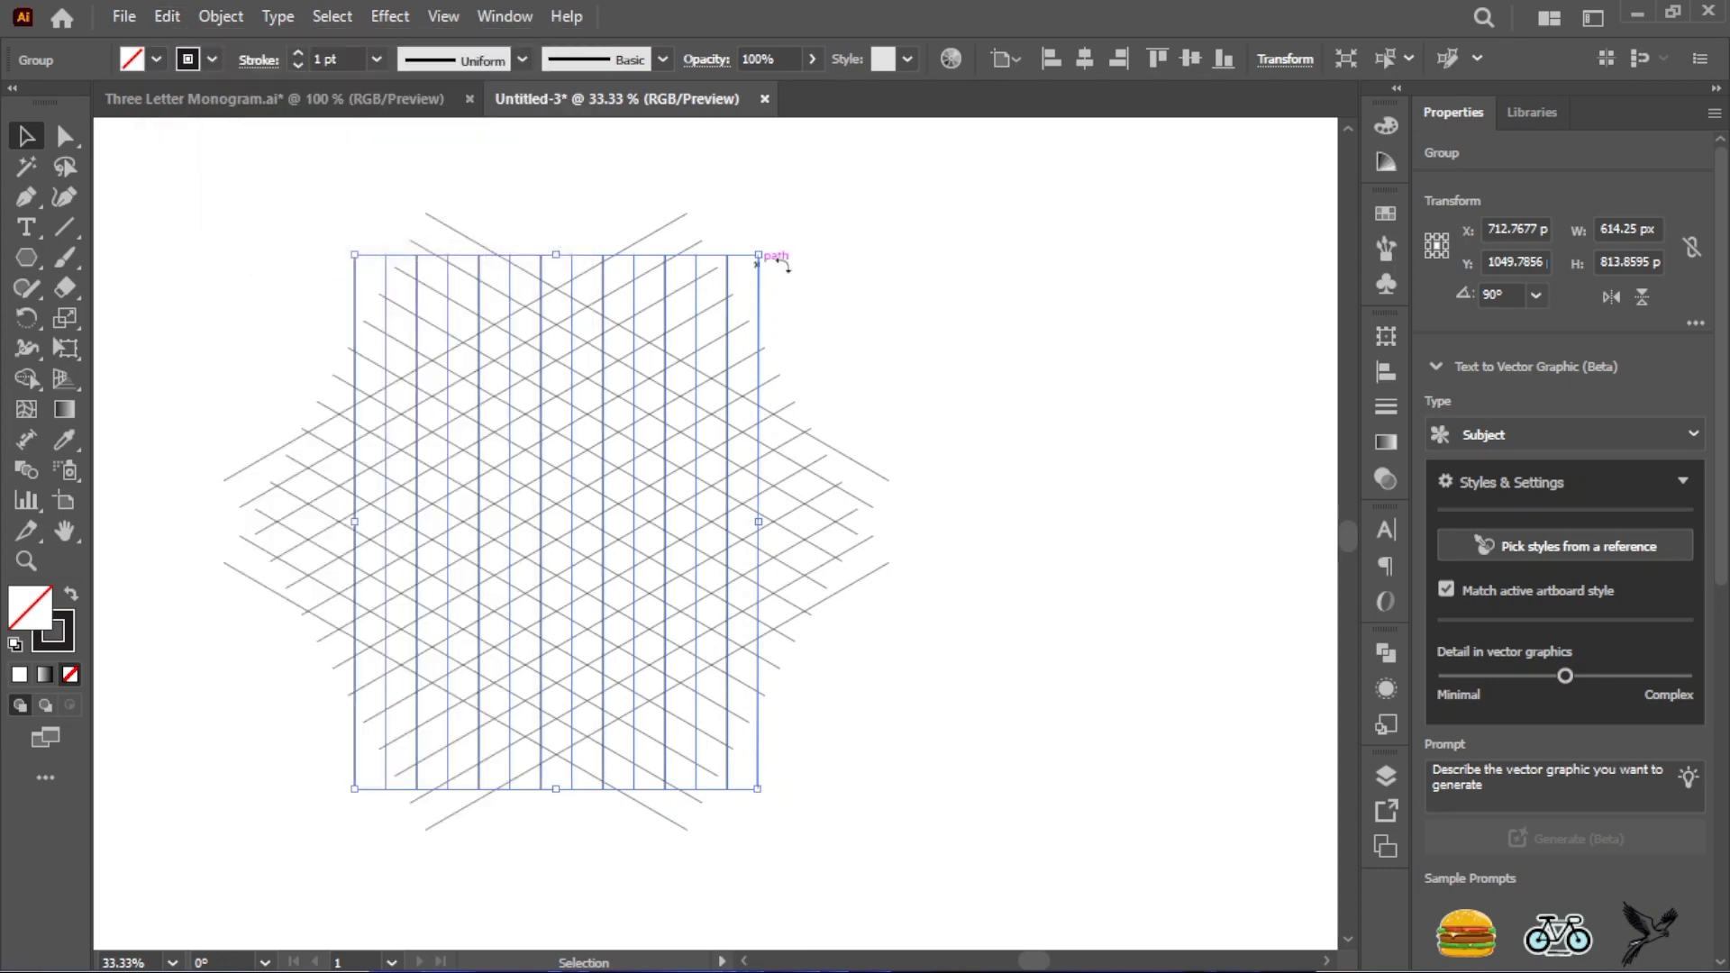
click(1536, 296)
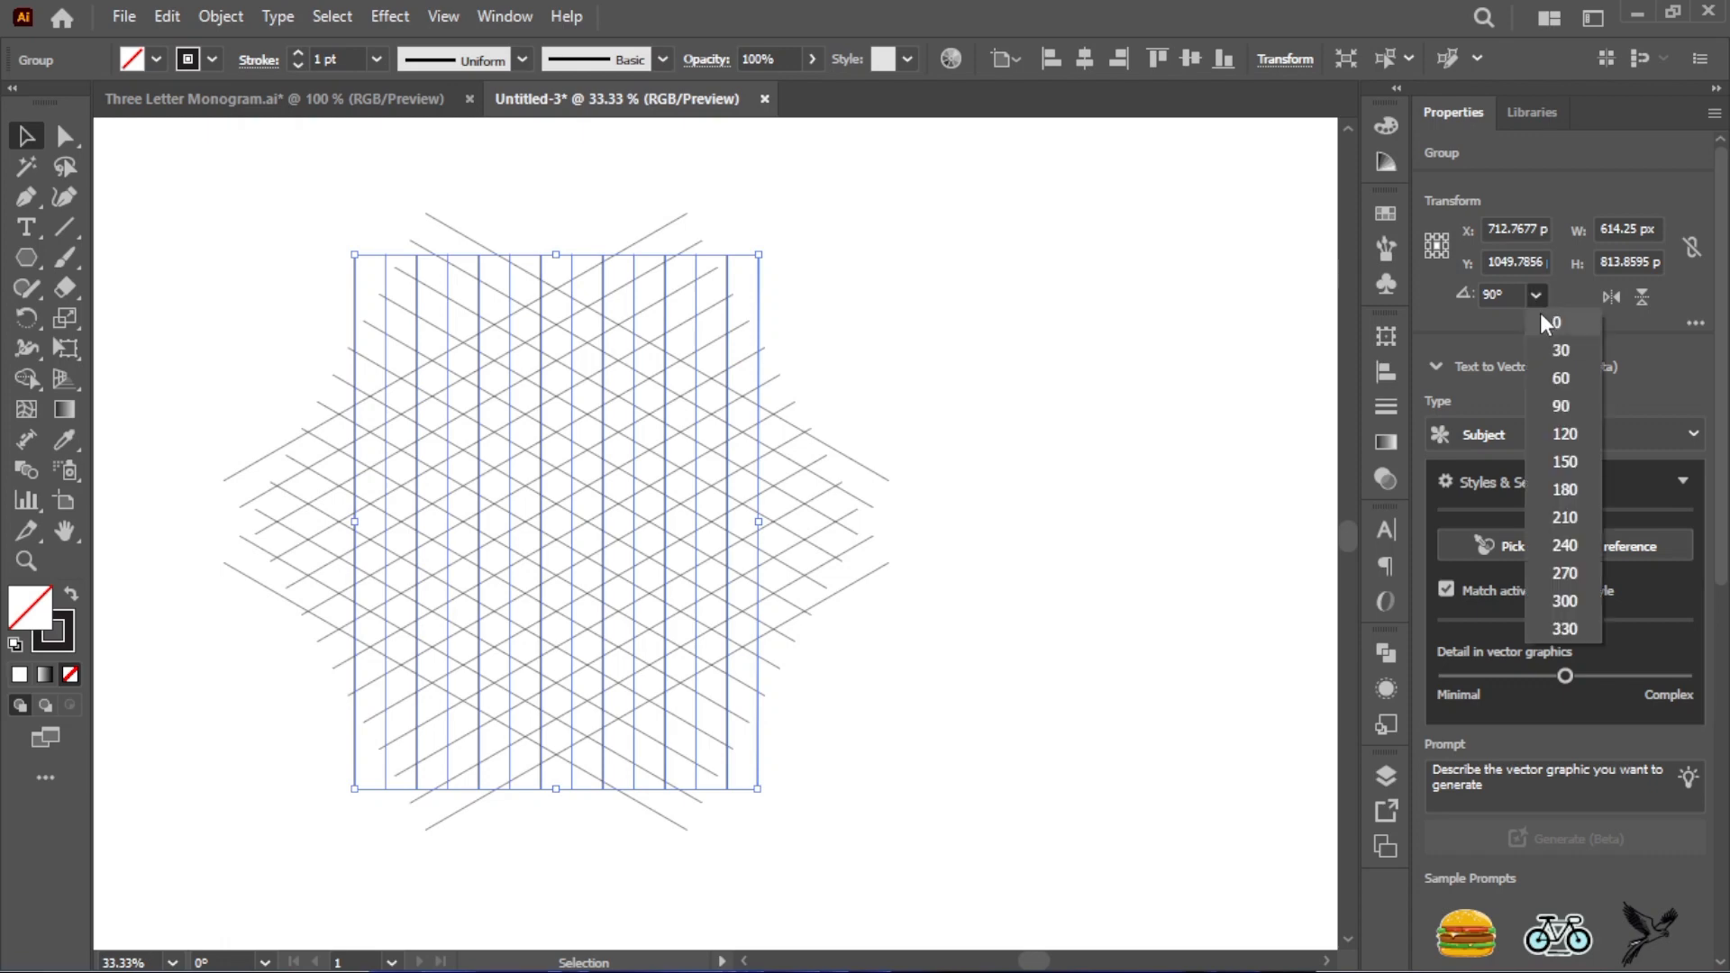
click(1542, 315)
click(910, 246)
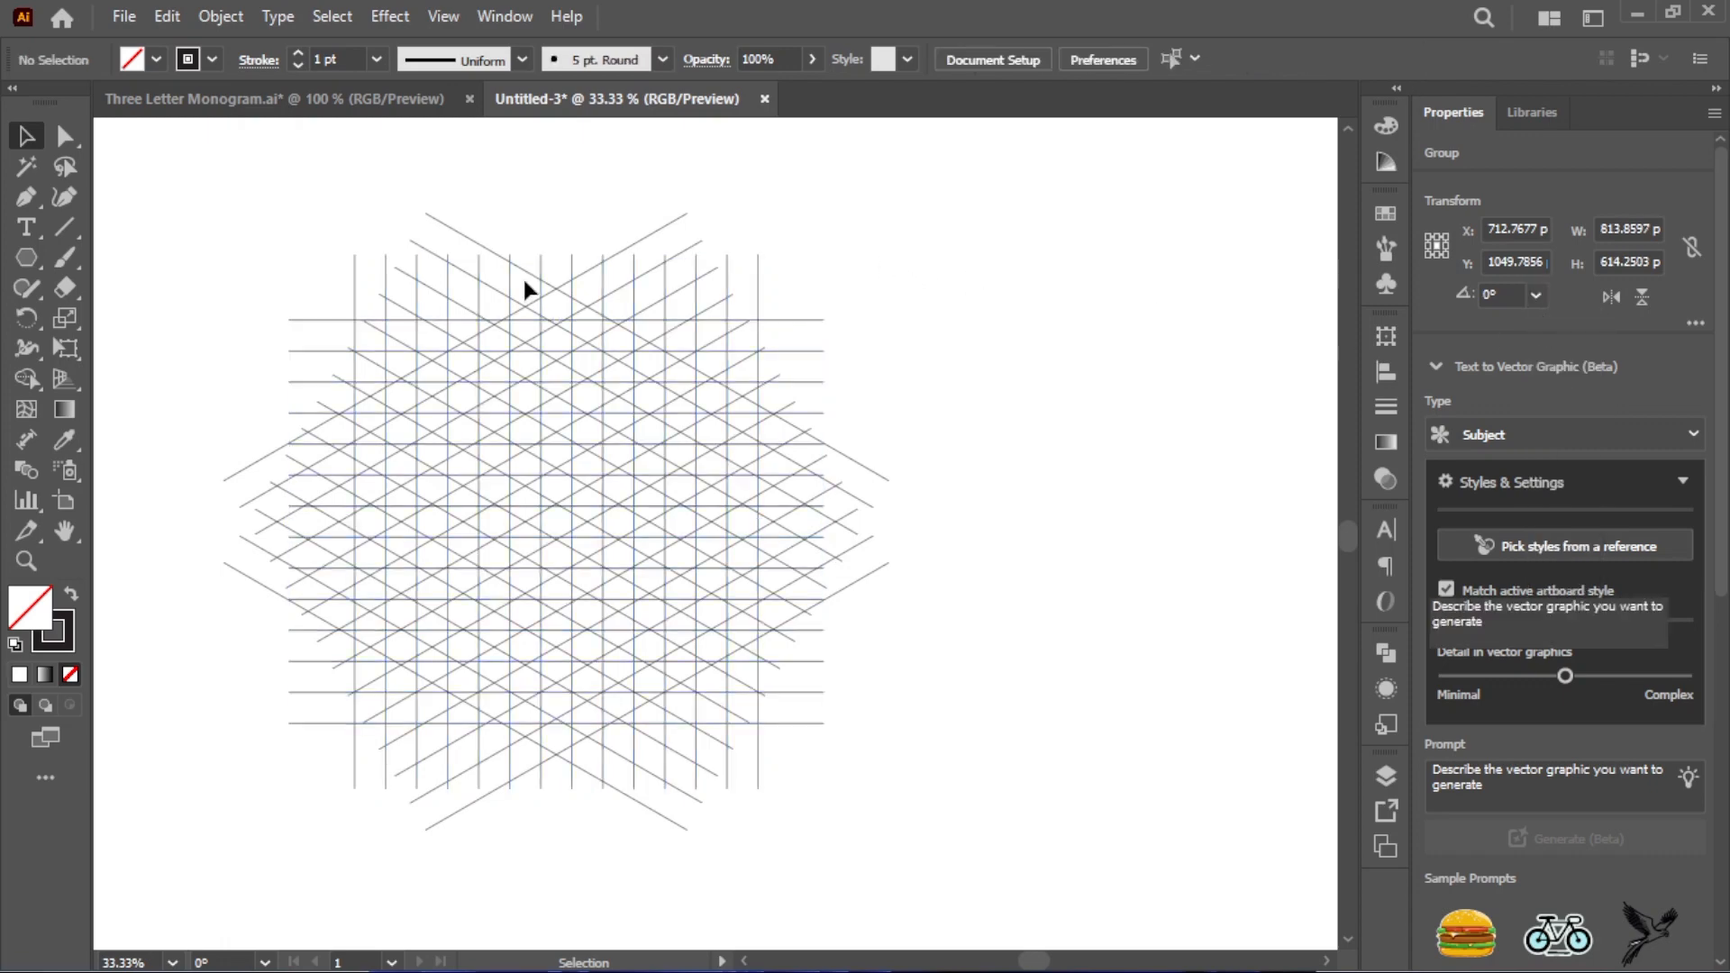
Select all four overlapping line sets and group them into a single grid
click(592, 426)
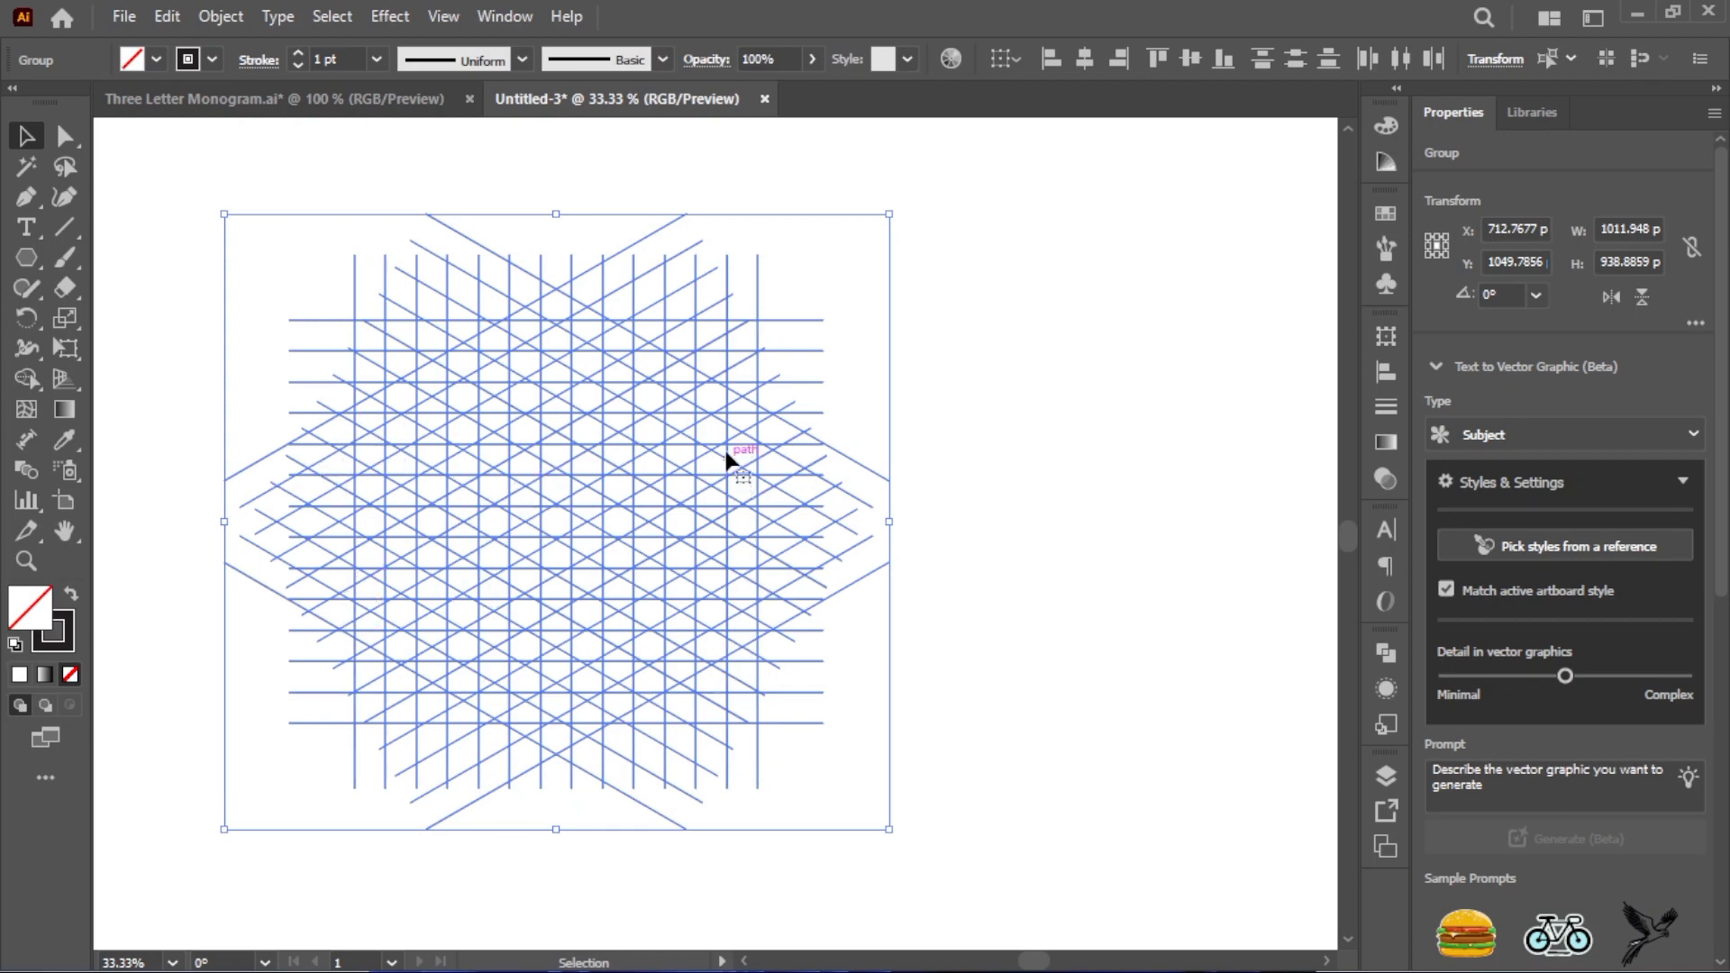
click(1126, 265)
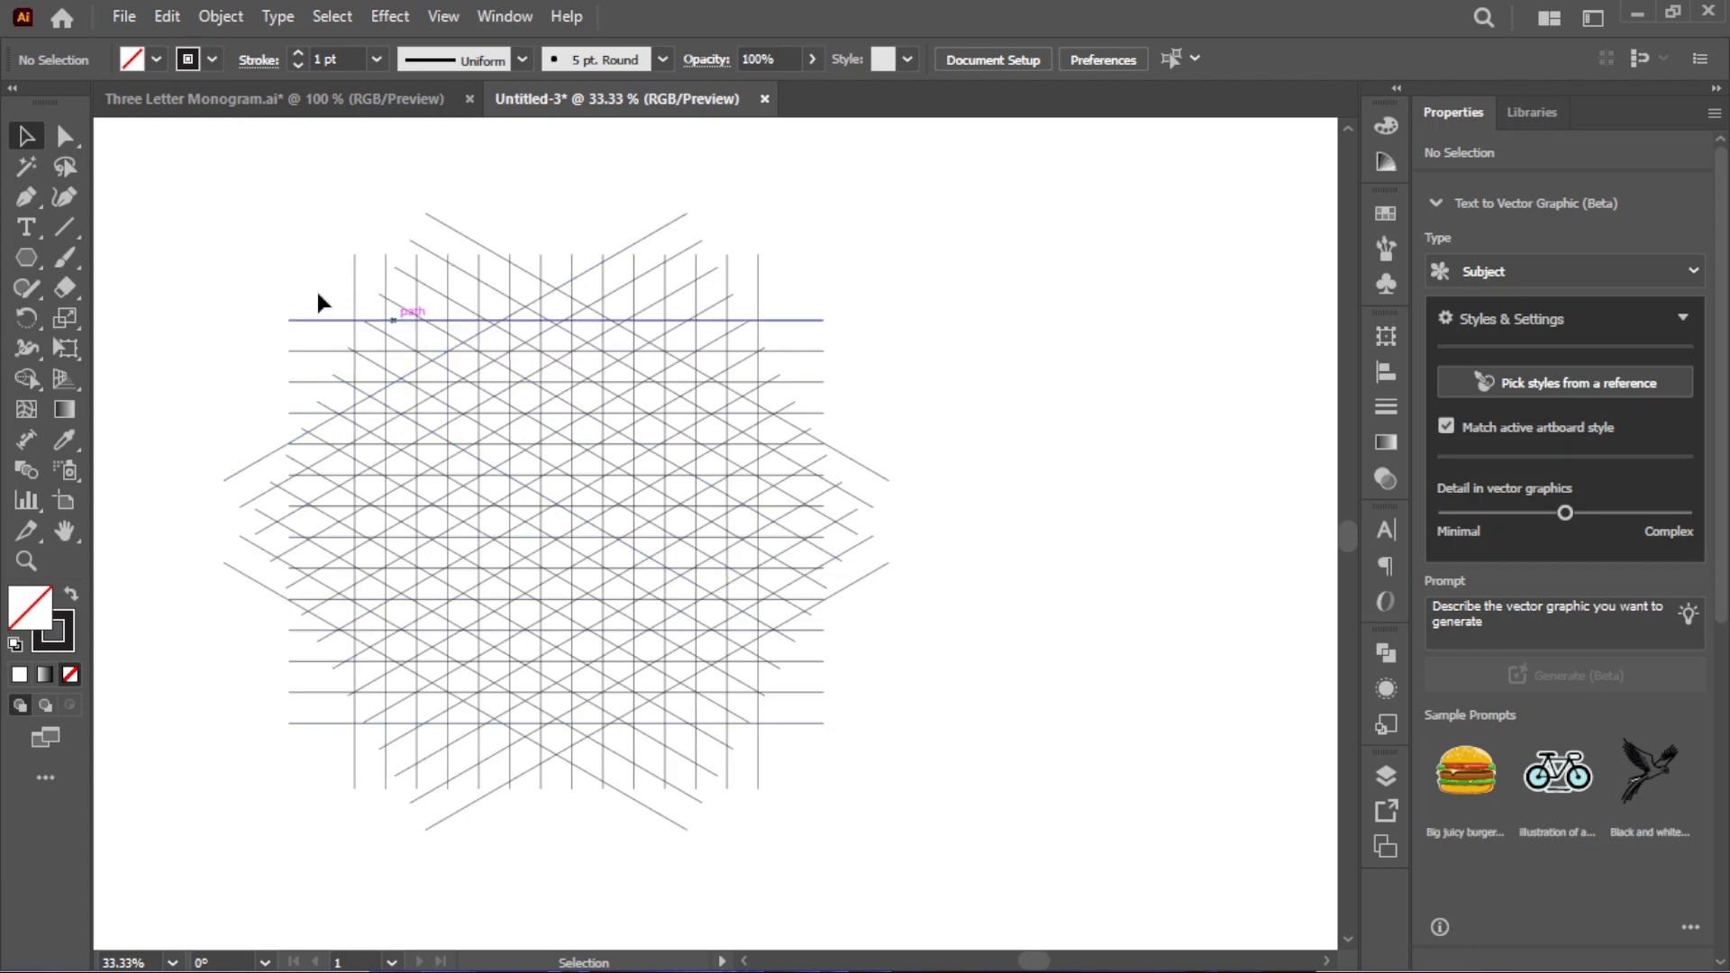
drag(241, 203, 822, 591)
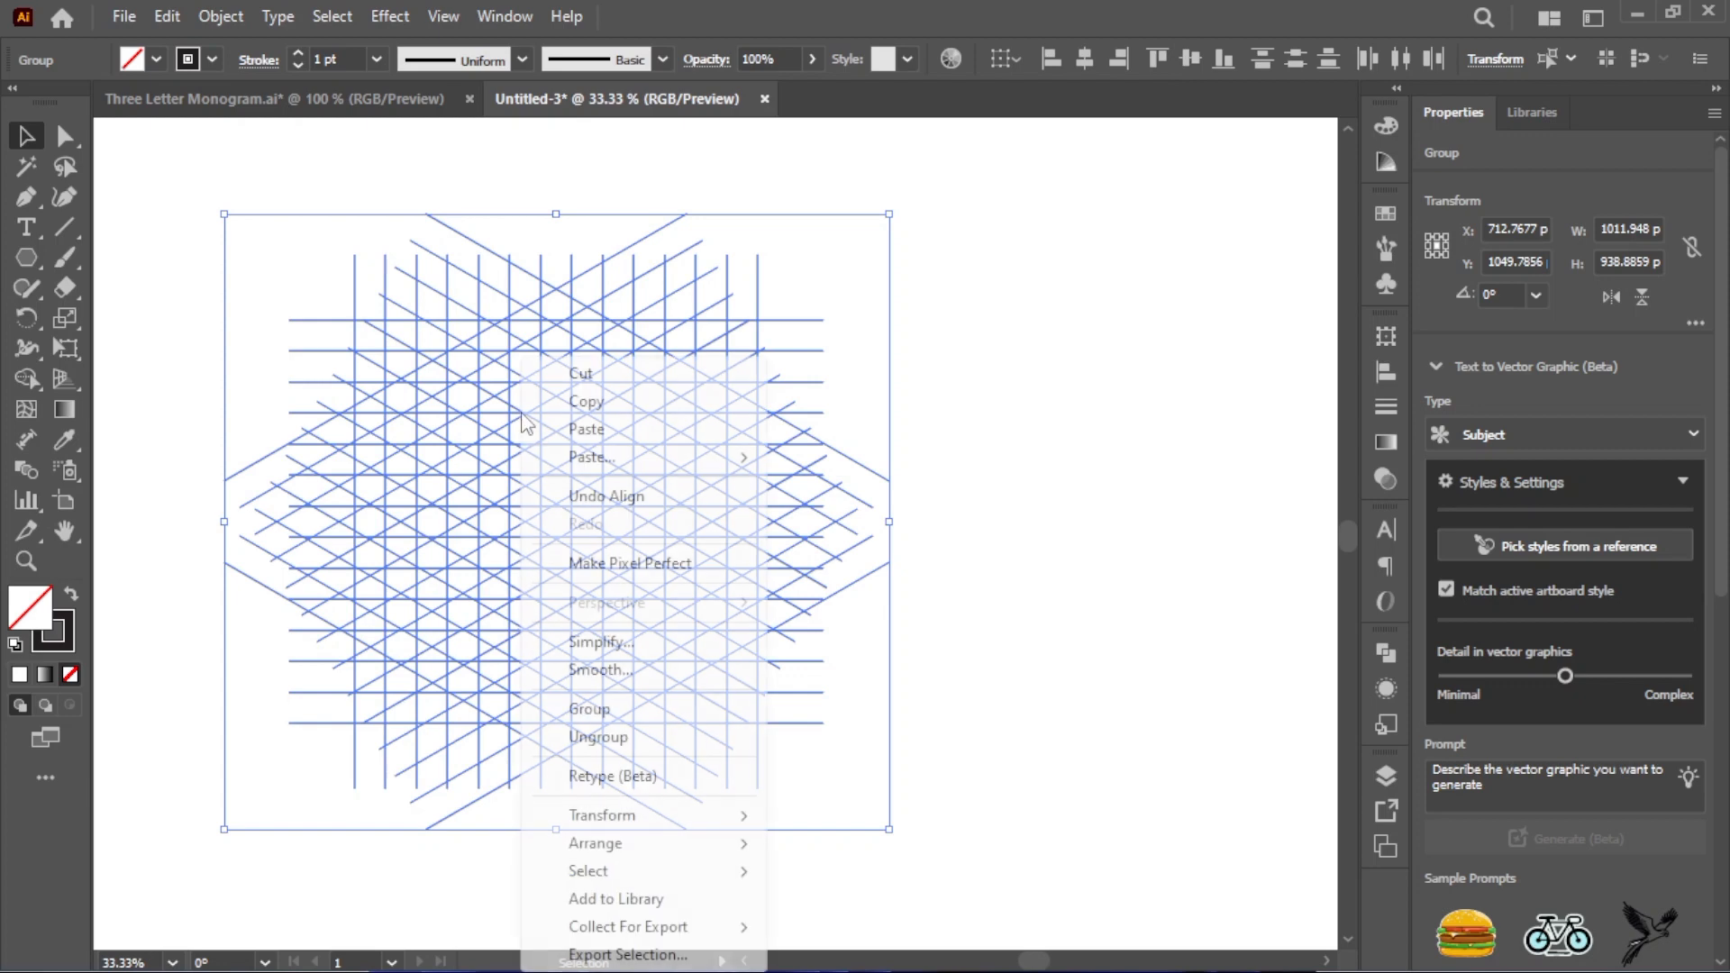
right_click(523, 420)
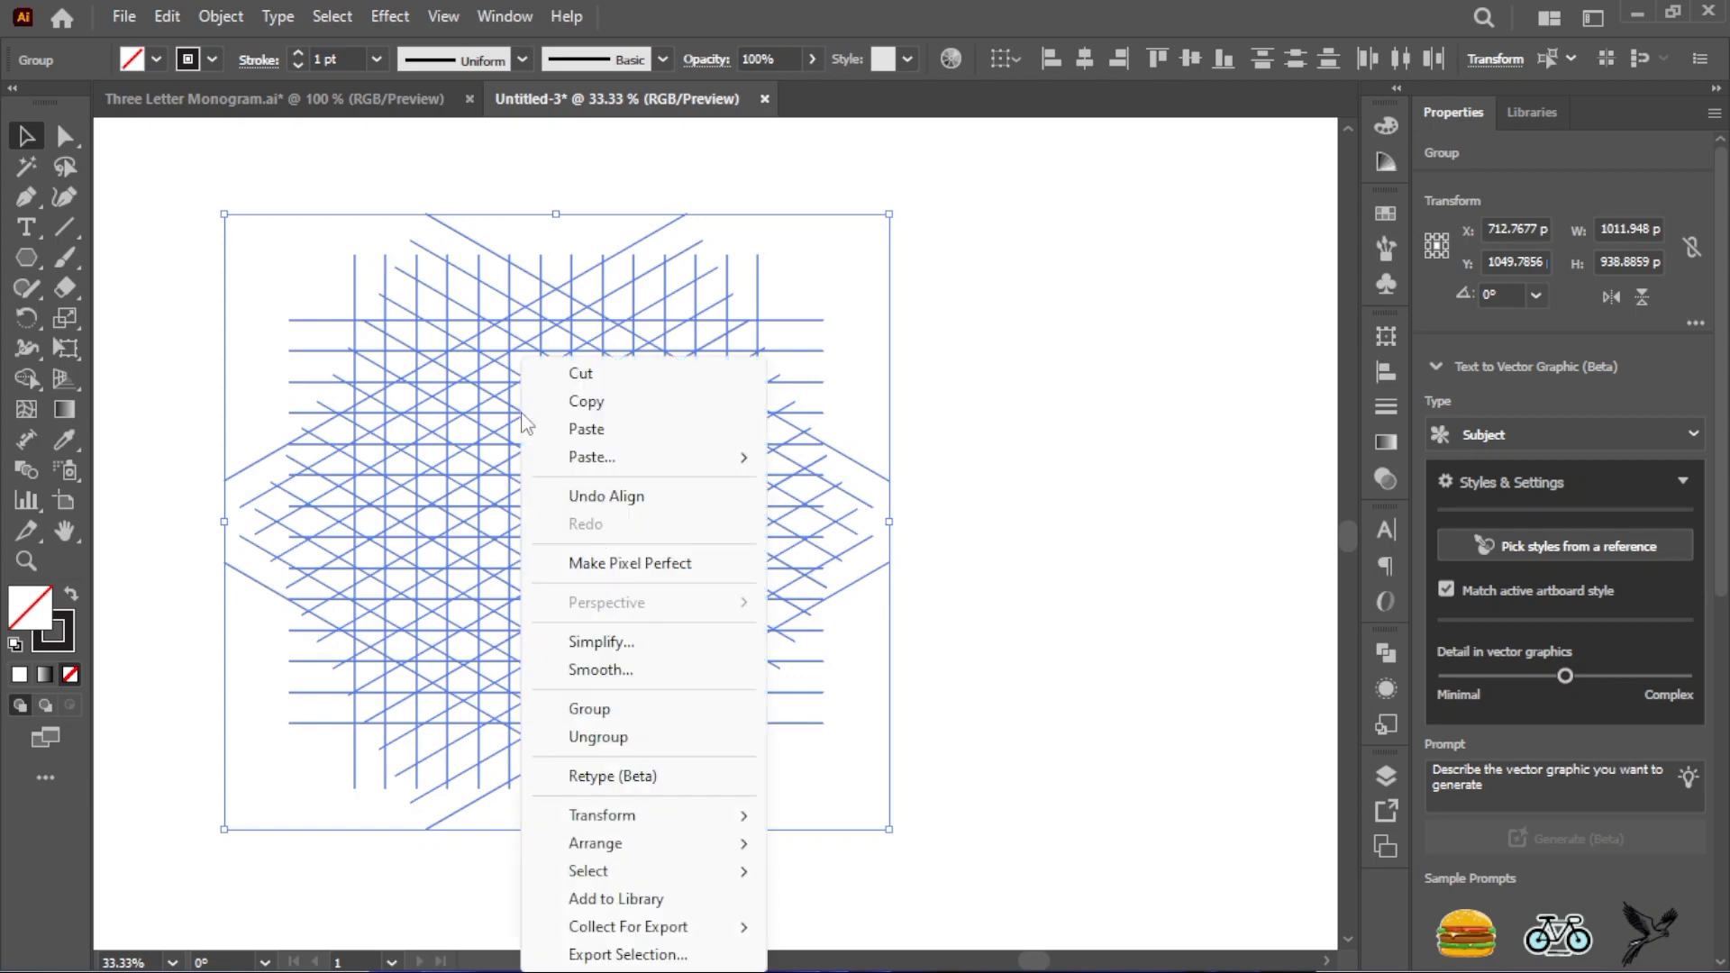
click(590, 710)
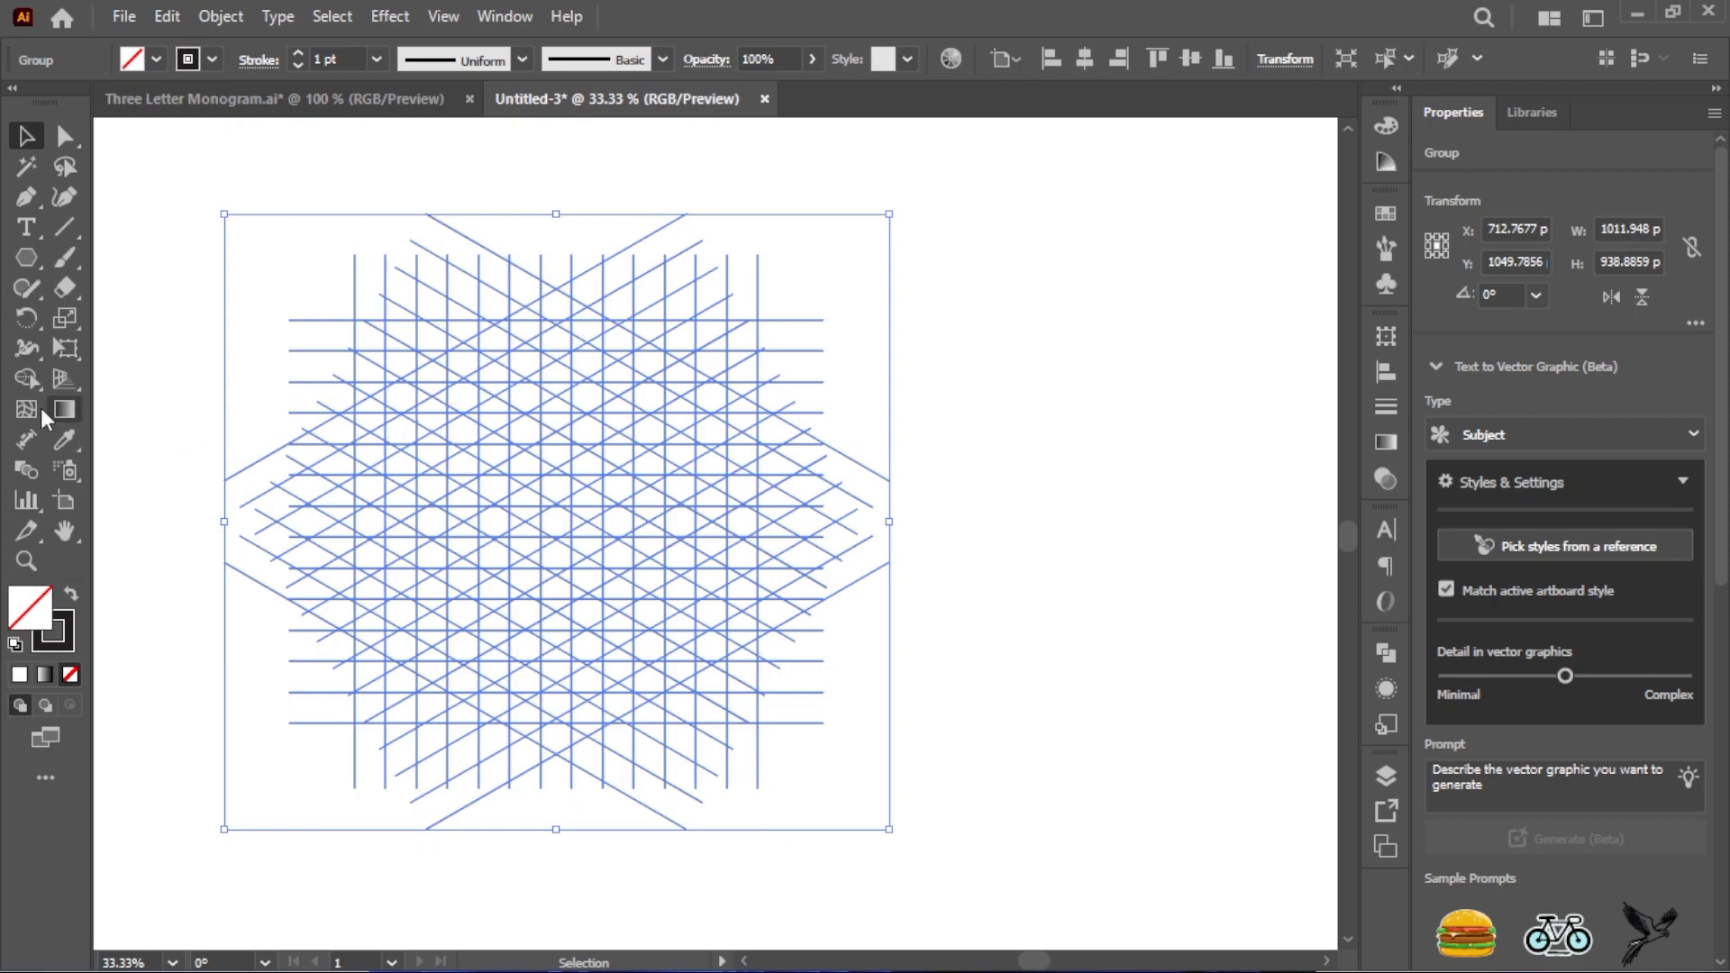
Activate the Shape Builder tool, set the fill to the Black swatch and redefine that swatch as RGB 0, 0, 0
click(29, 382)
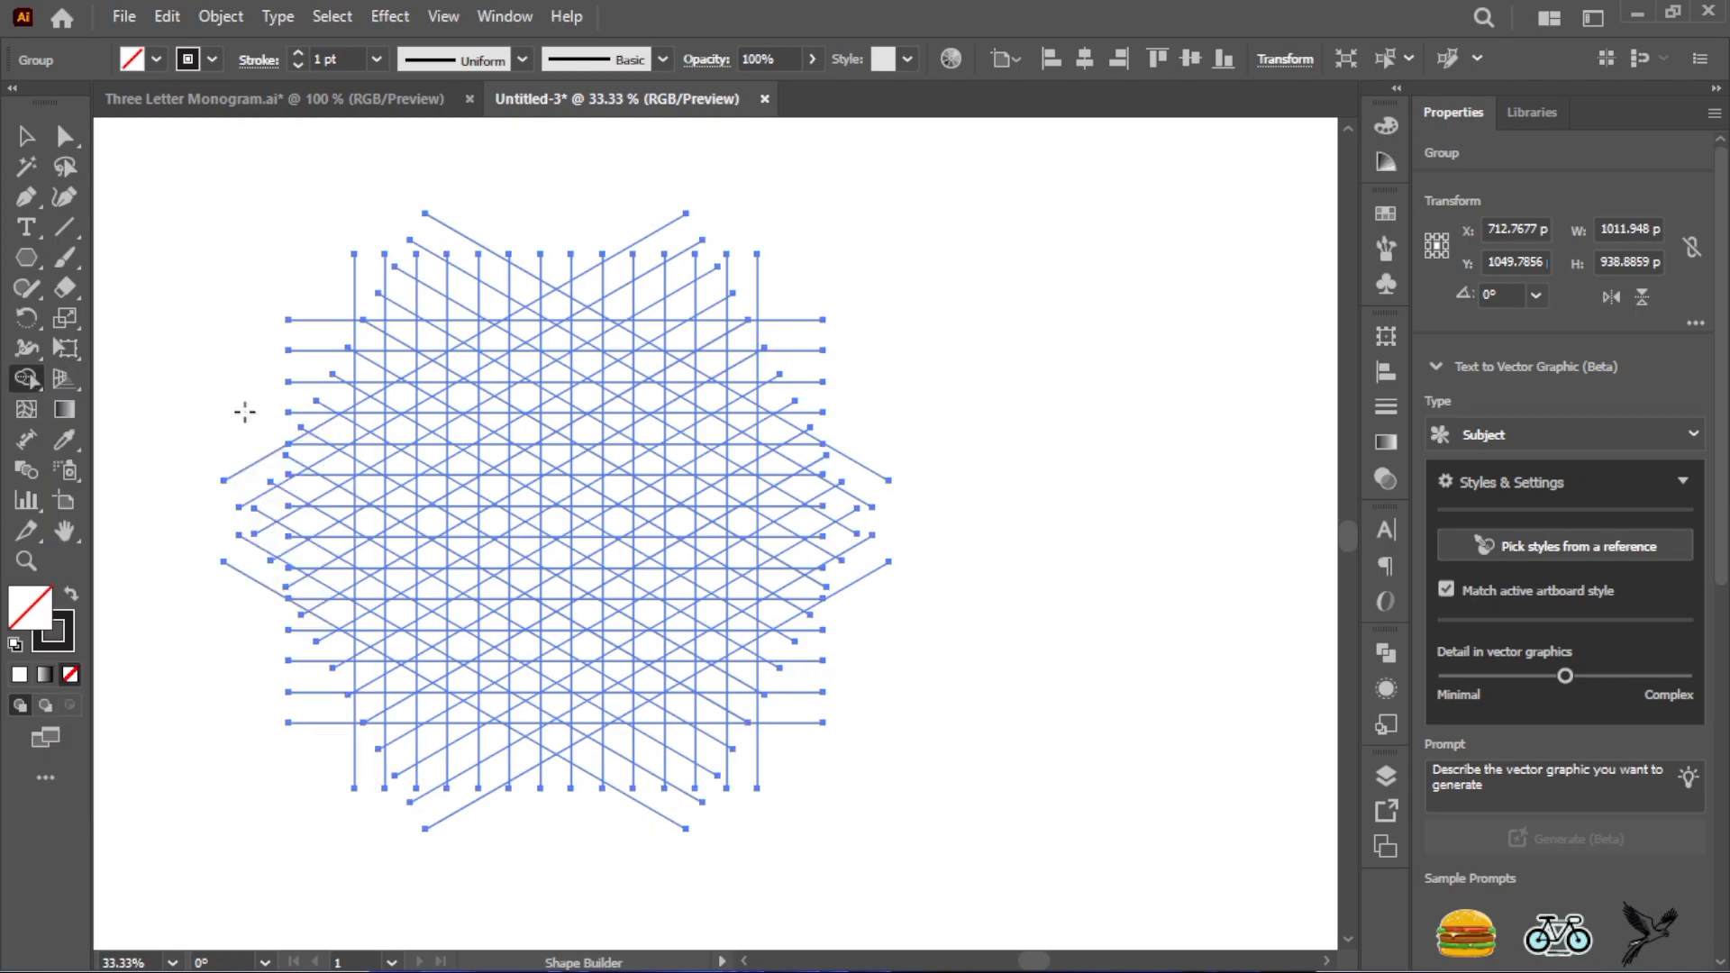
click(155, 58)
click(70, 104)
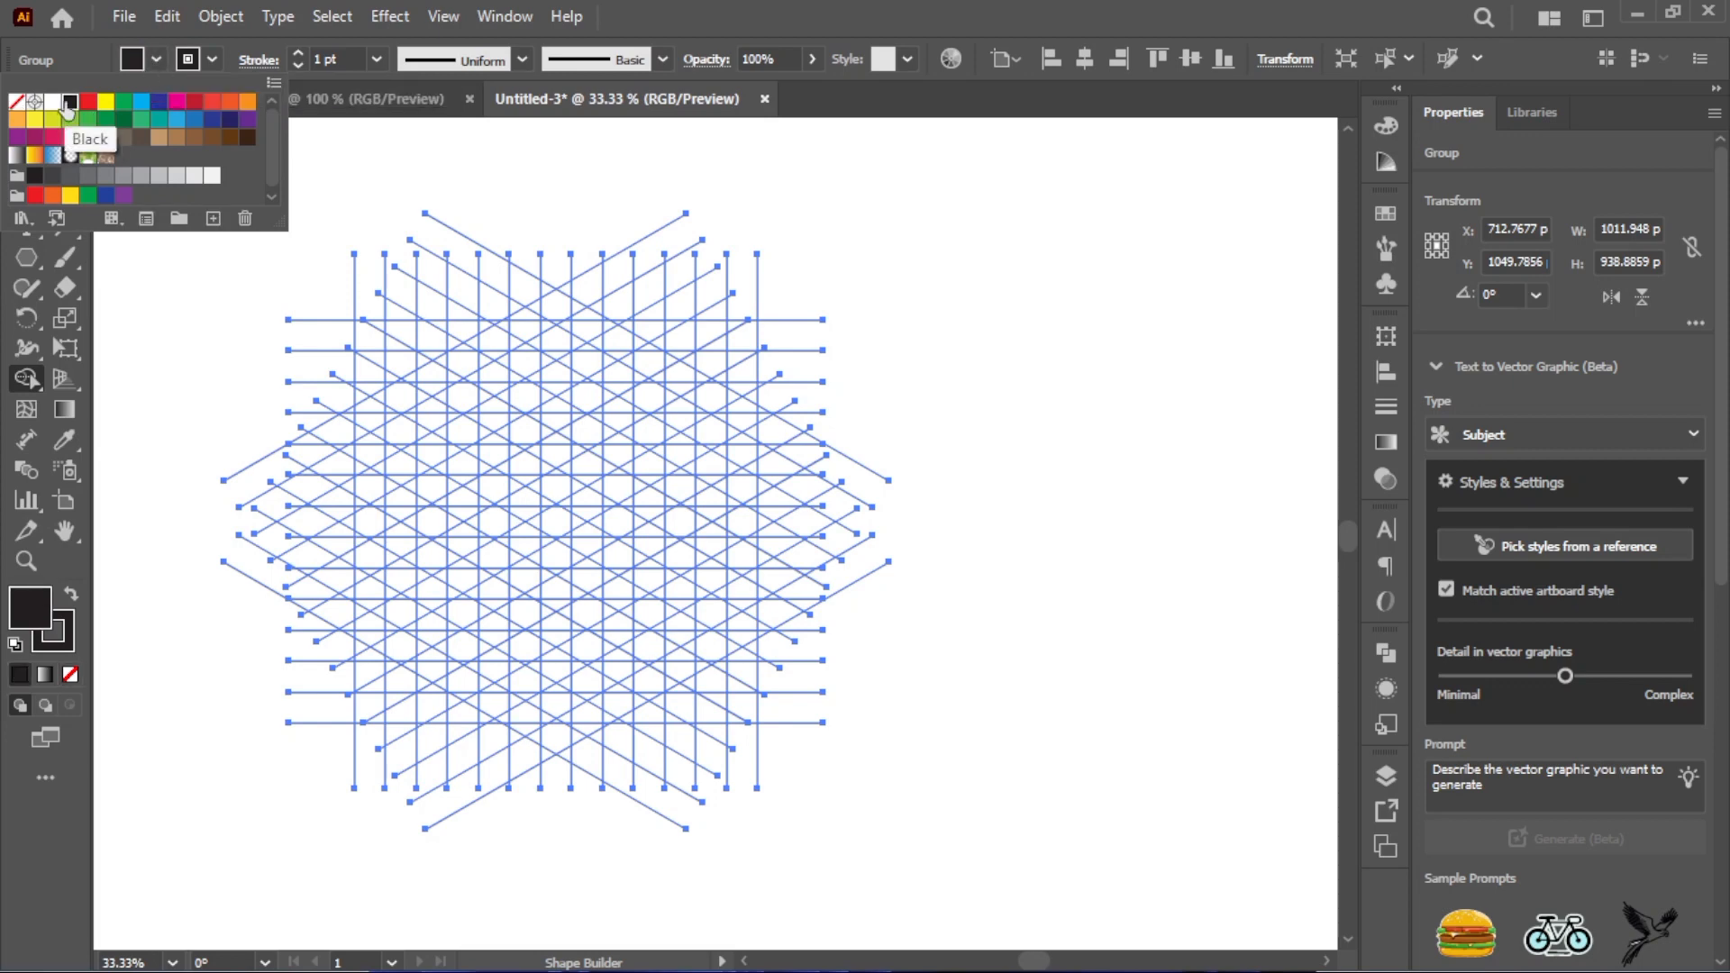
double_click(68, 105)
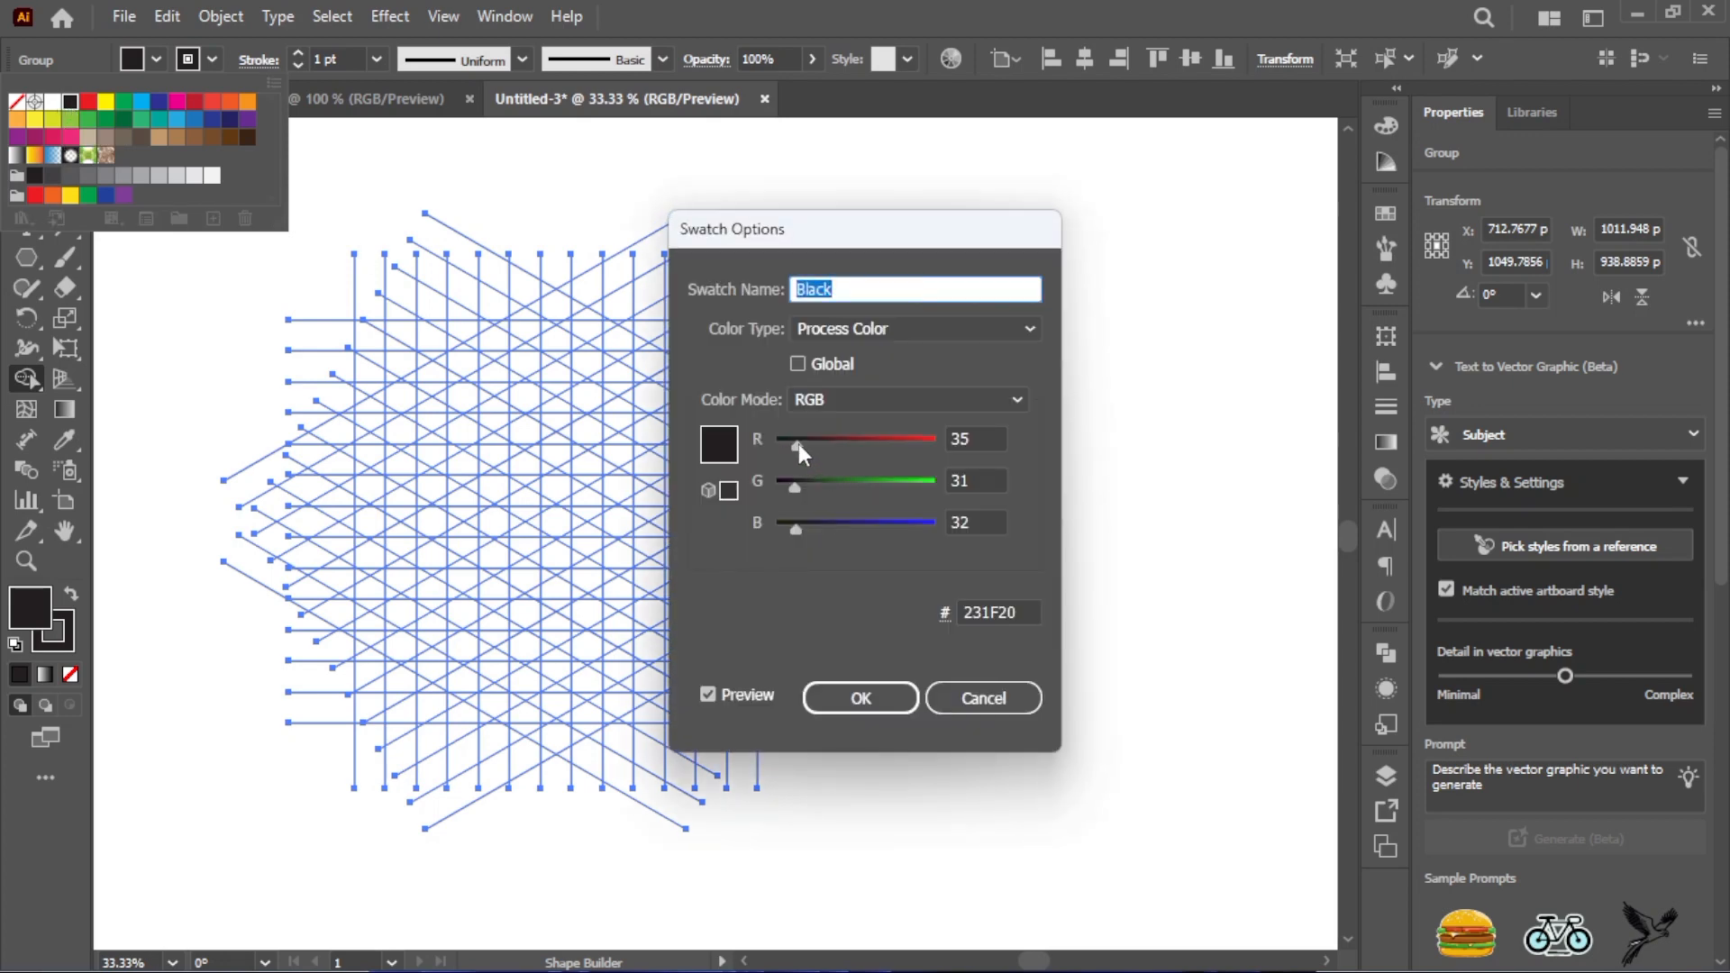
drag(798, 444, 771, 487)
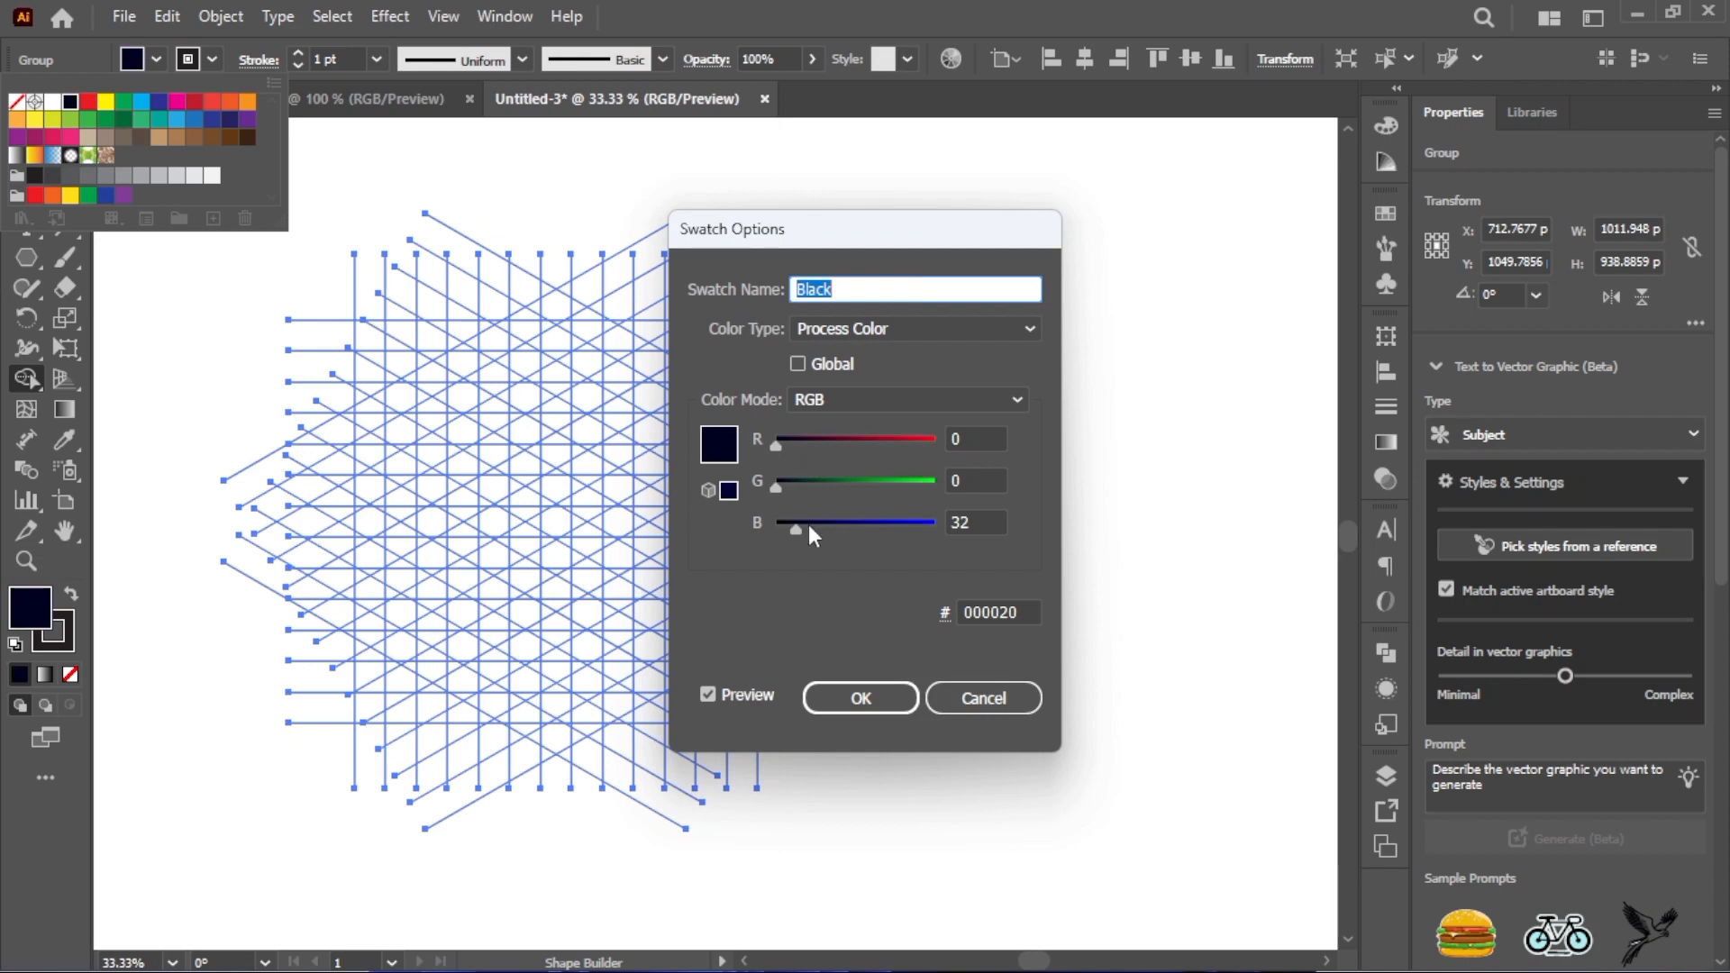
click(835, 699)
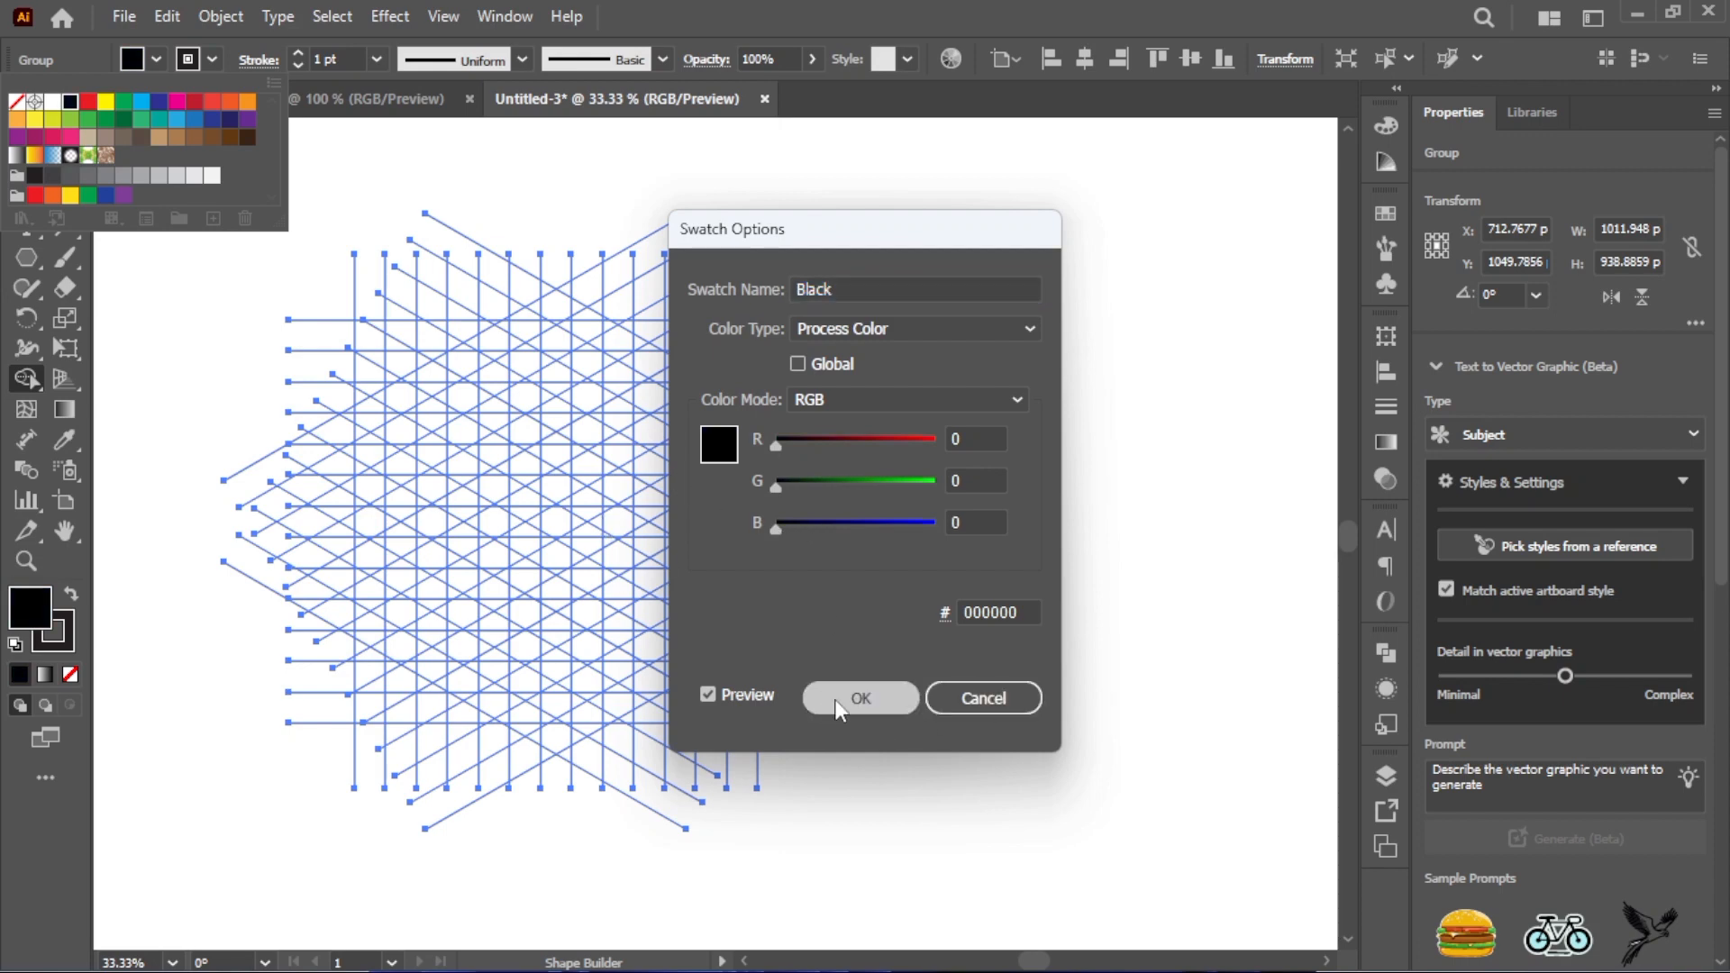
click(239, 323)
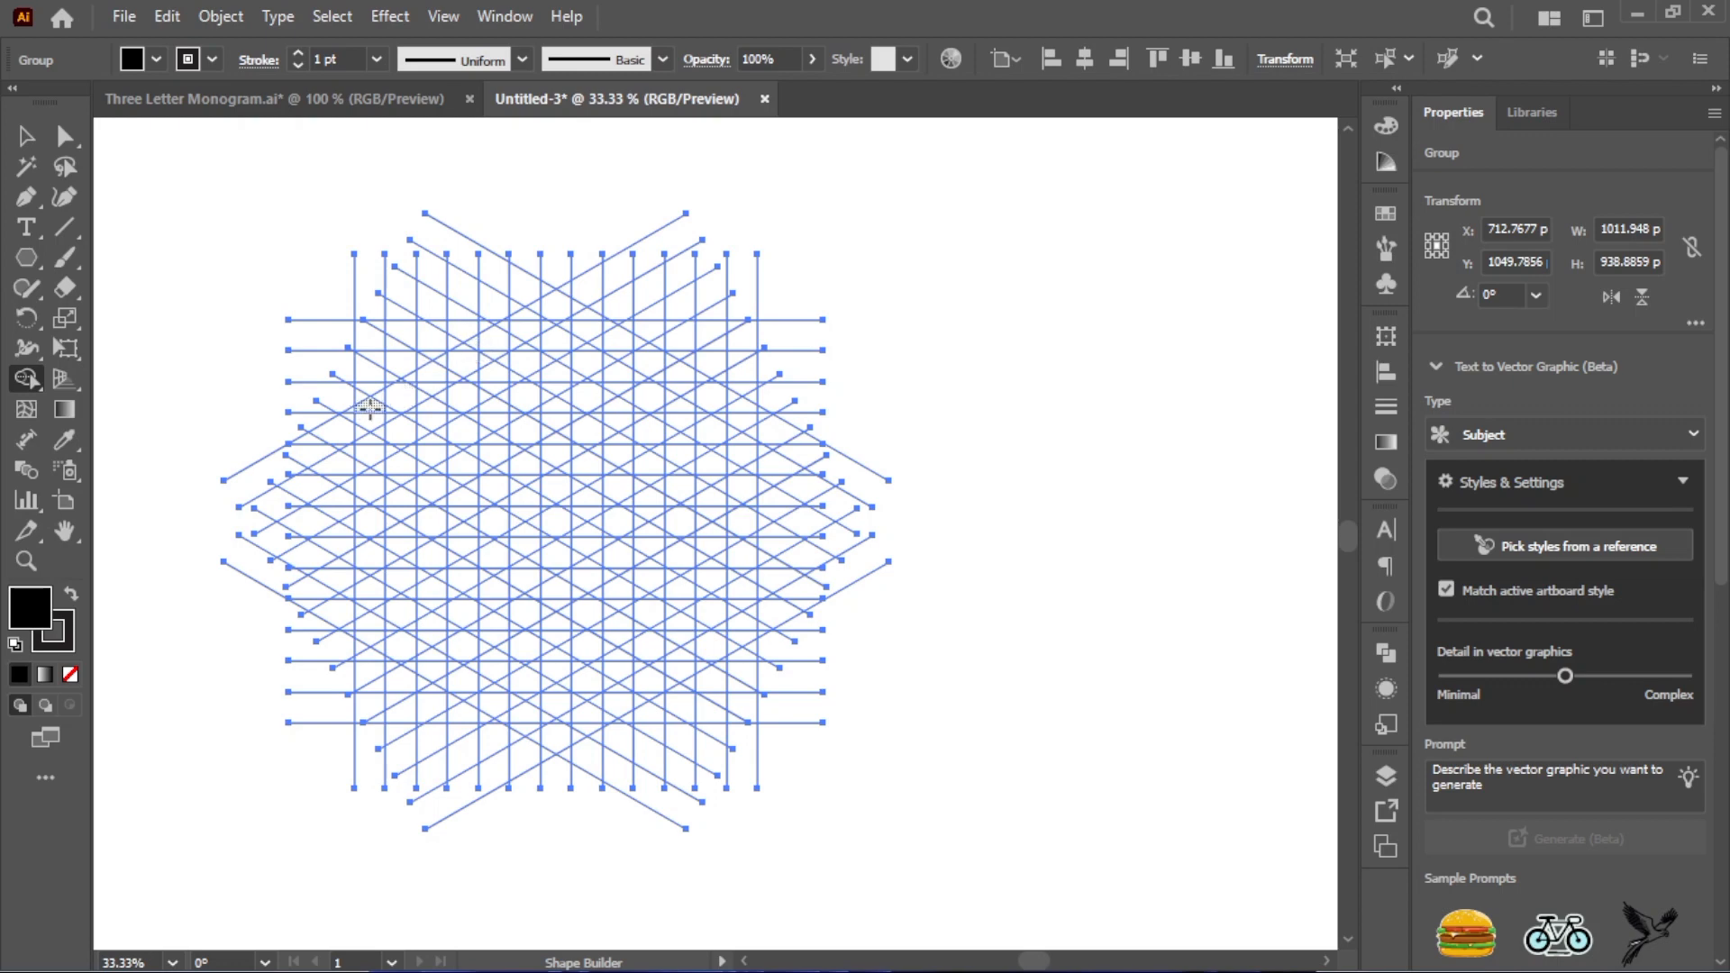
Merge grid cells with Shape Builder into a narrow upright frame with slanted ends, three columns wide, along the grid's left side
mouse_move(369, 408)
mouse_down()
mouse_move(370, 637)
mouse_move(432, 666)
mouse_move(435, 375)
mouse_move(379, 405)
mouse_up()
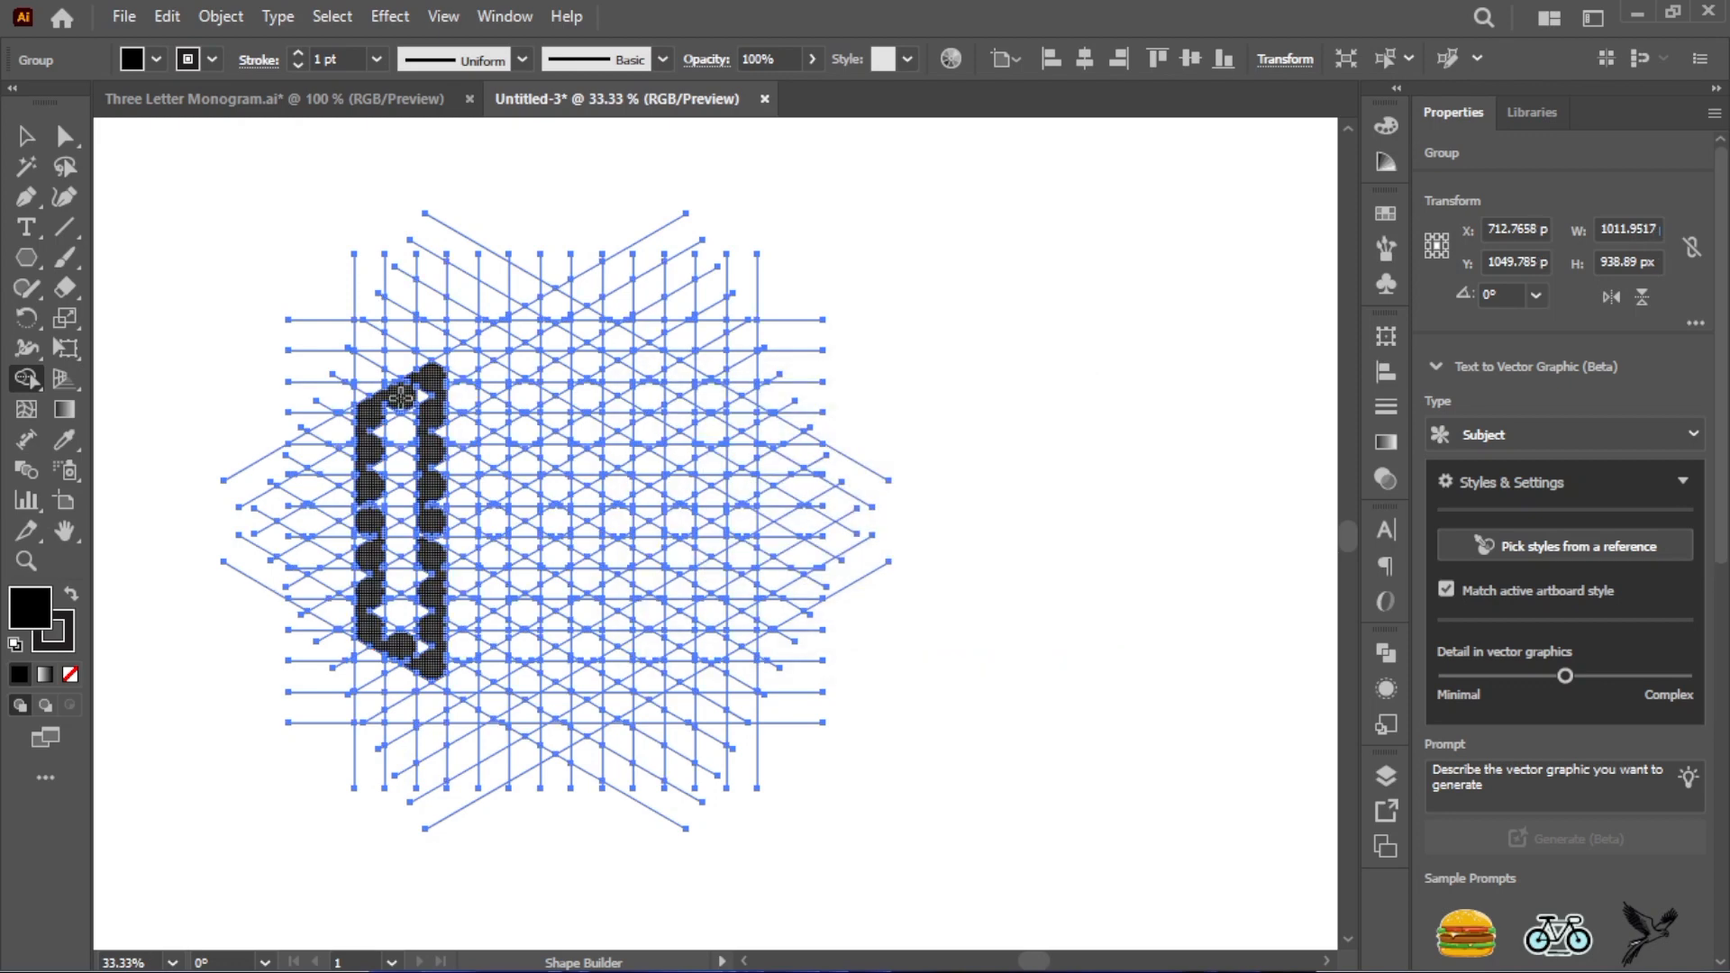
key(ctrl+equal)
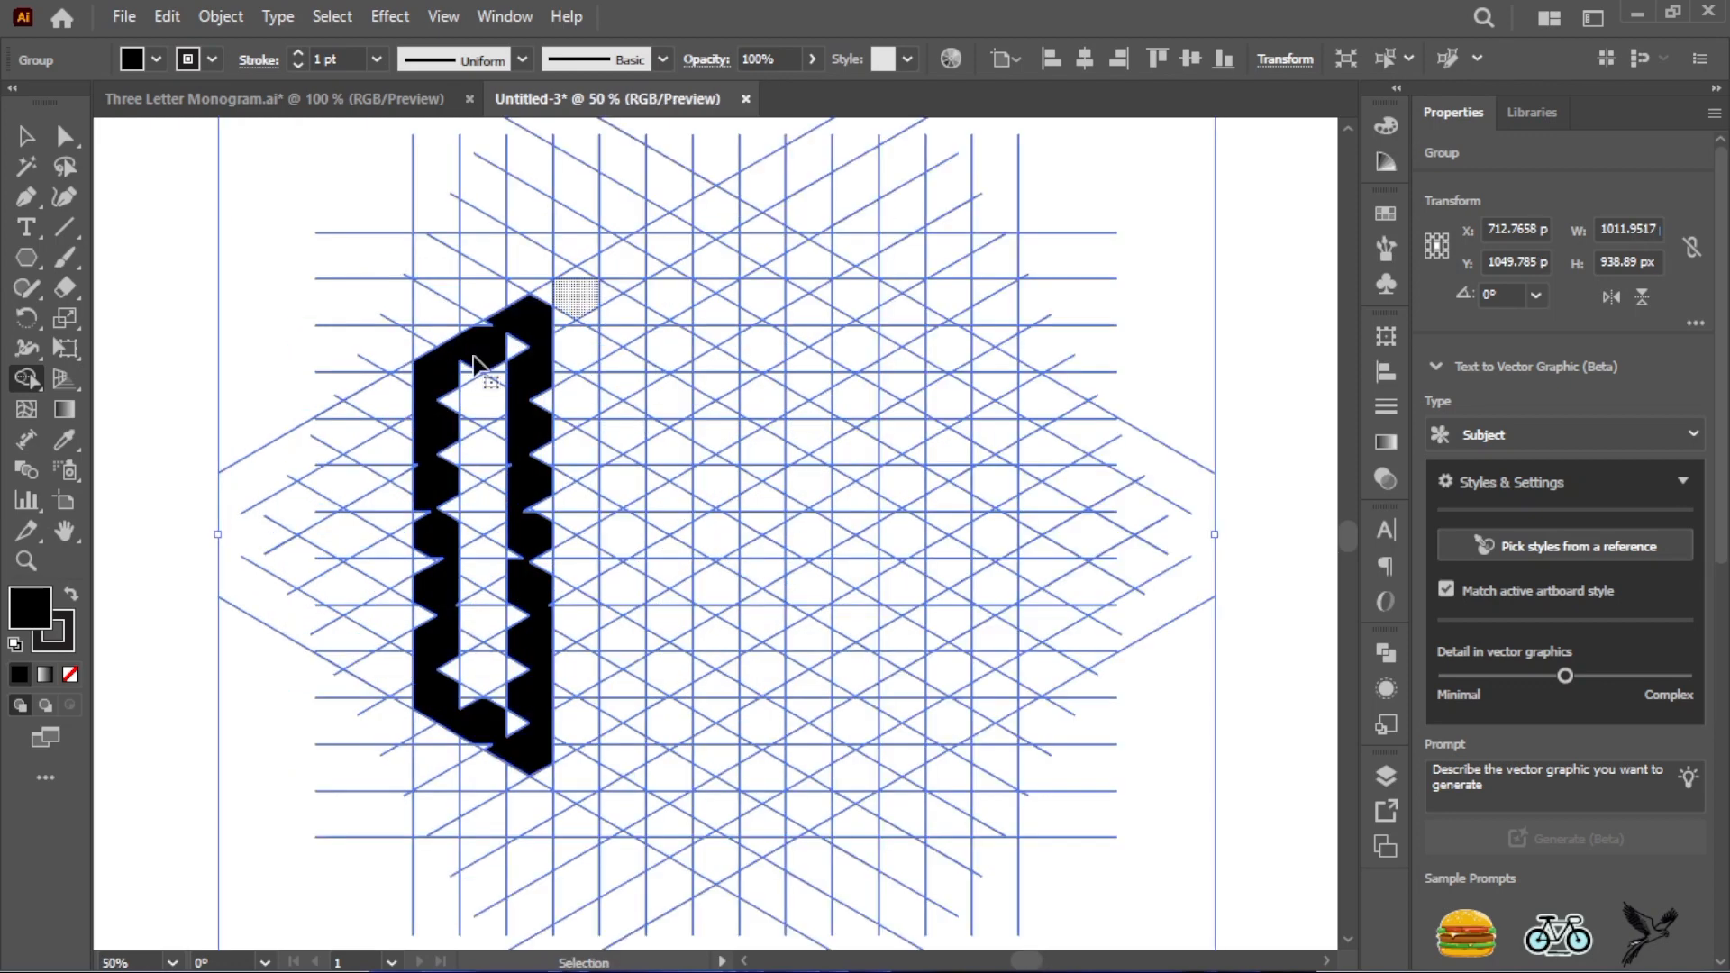
key(ctrl+equal)
key(ctrl+minus)
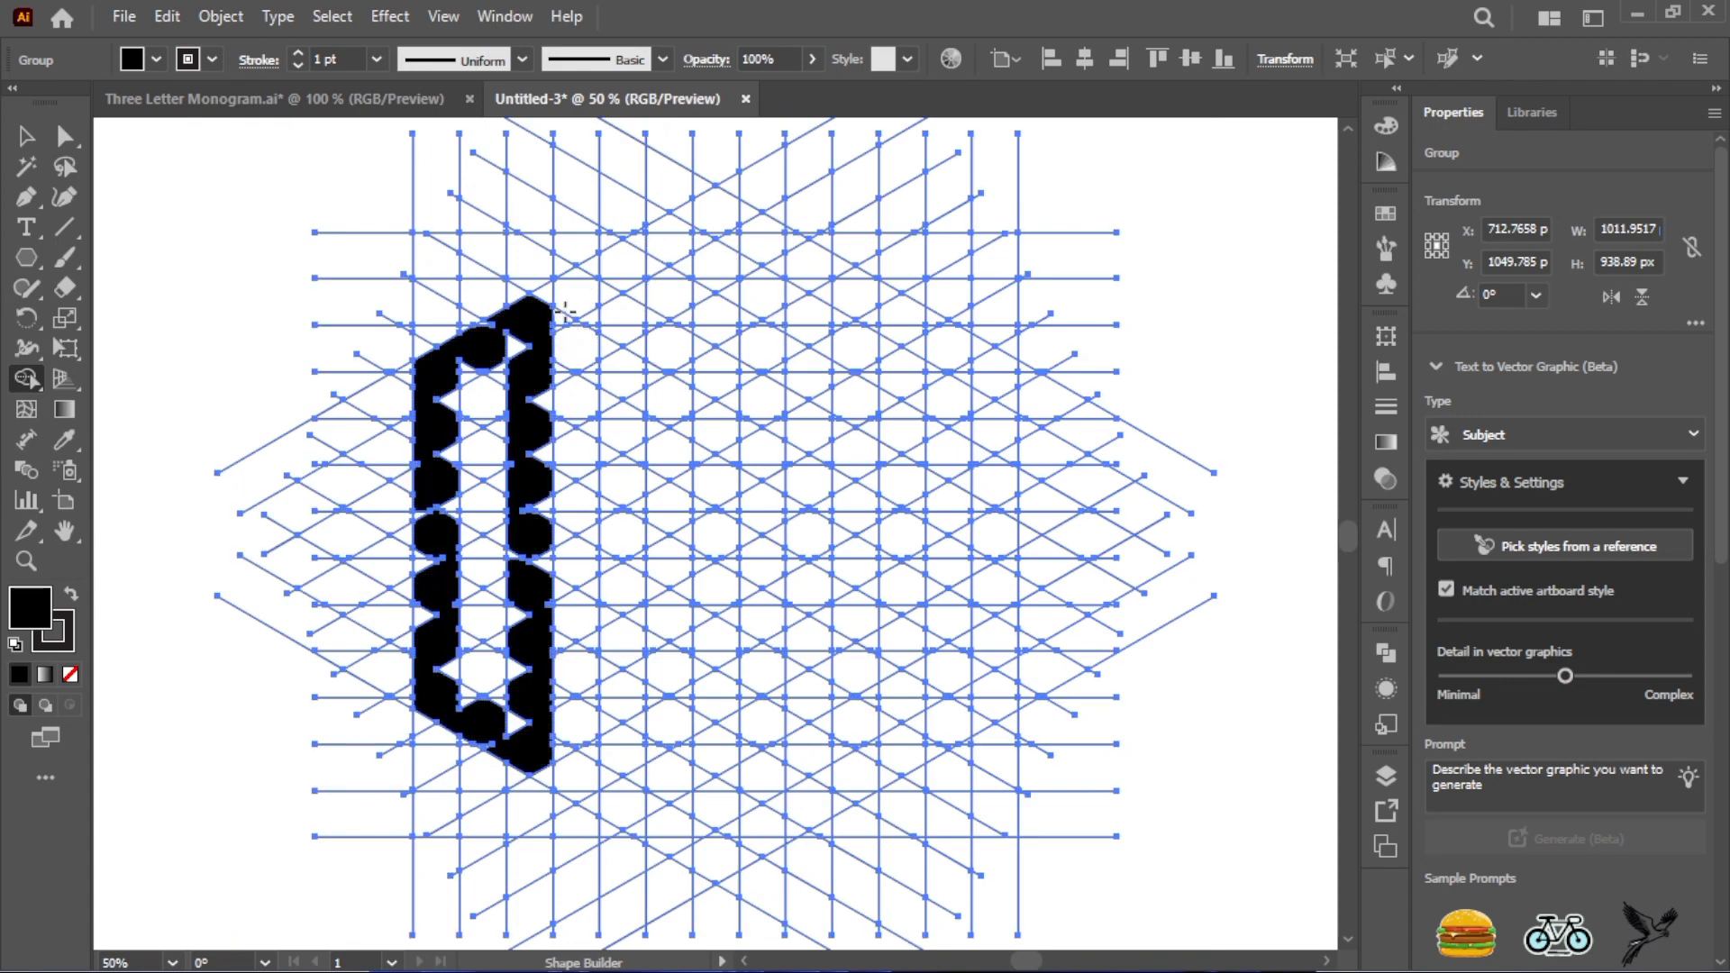
Merge the leftover gap cells along both upright bars and slanted ends of the left frame with Shape Builder to straighten its edges
mouse_move(545, 296)
mouse_down()
mouse_move(521, 338)
mouse_move(475, 354)
mouse_move(497, 324)
mouse_move(475, 322)
mouse_move(465, 370)
mouse_move(499, 350)
mouse_move(435, 390)
mouse_move(445, 474)
mouse_move(418, 543)
mouse_move(424, 642)
mouse_up()
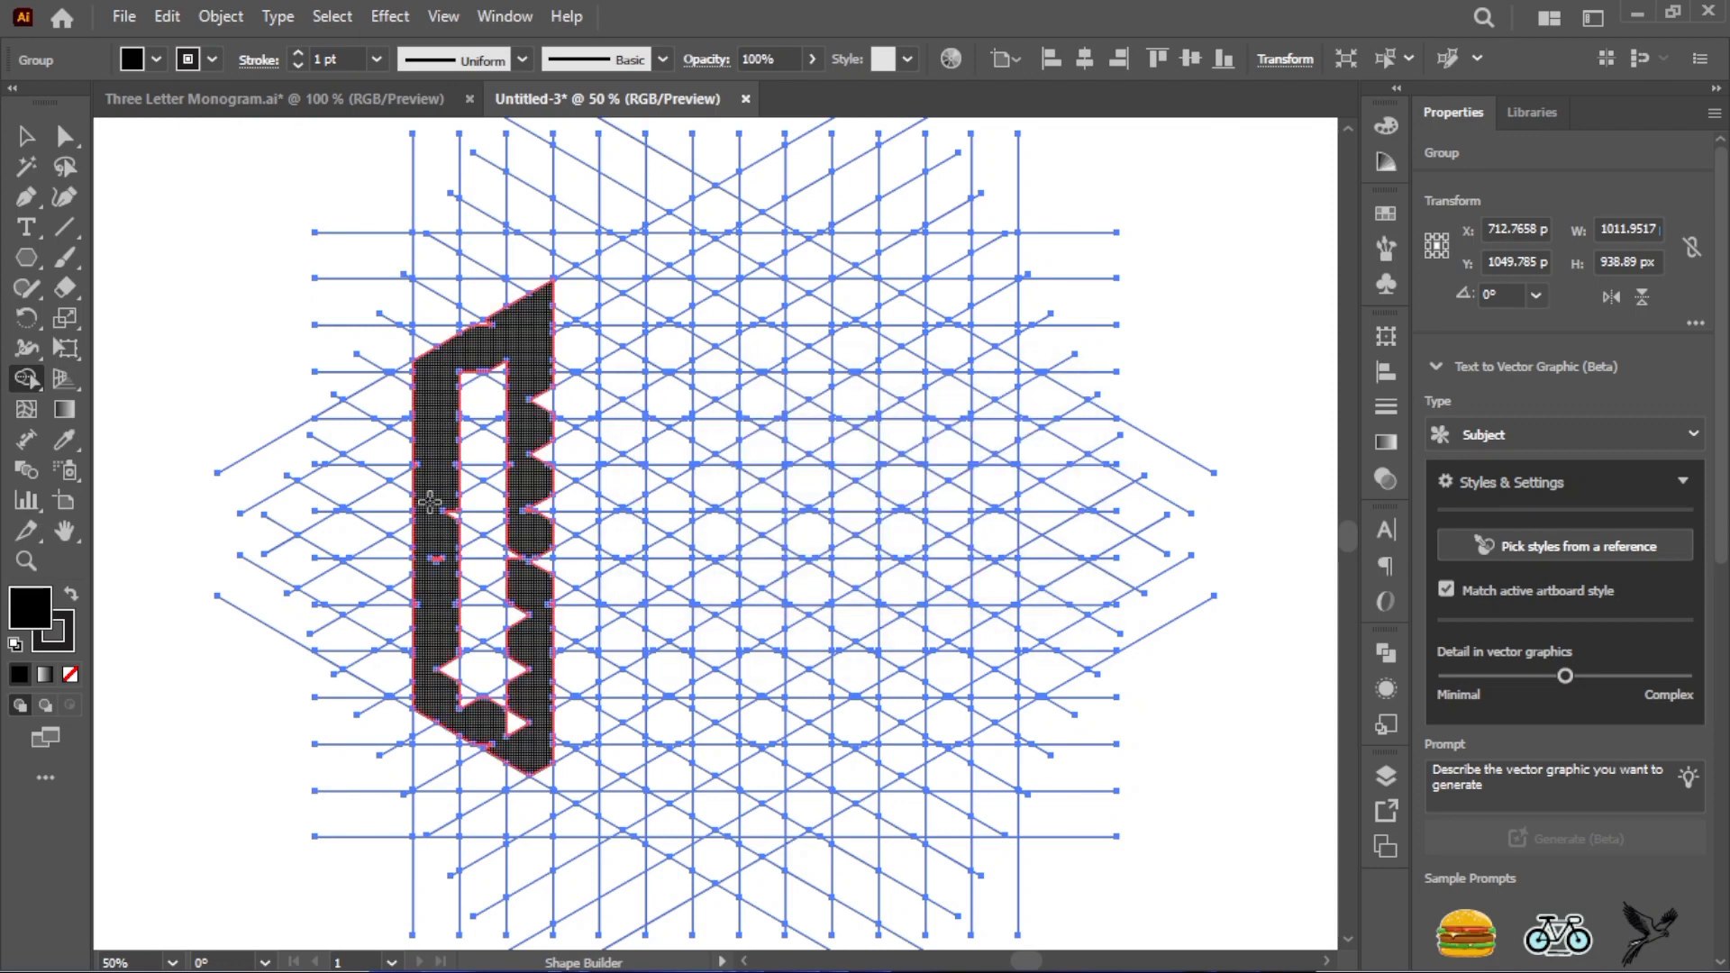
drag(446, 510, 448, 549)
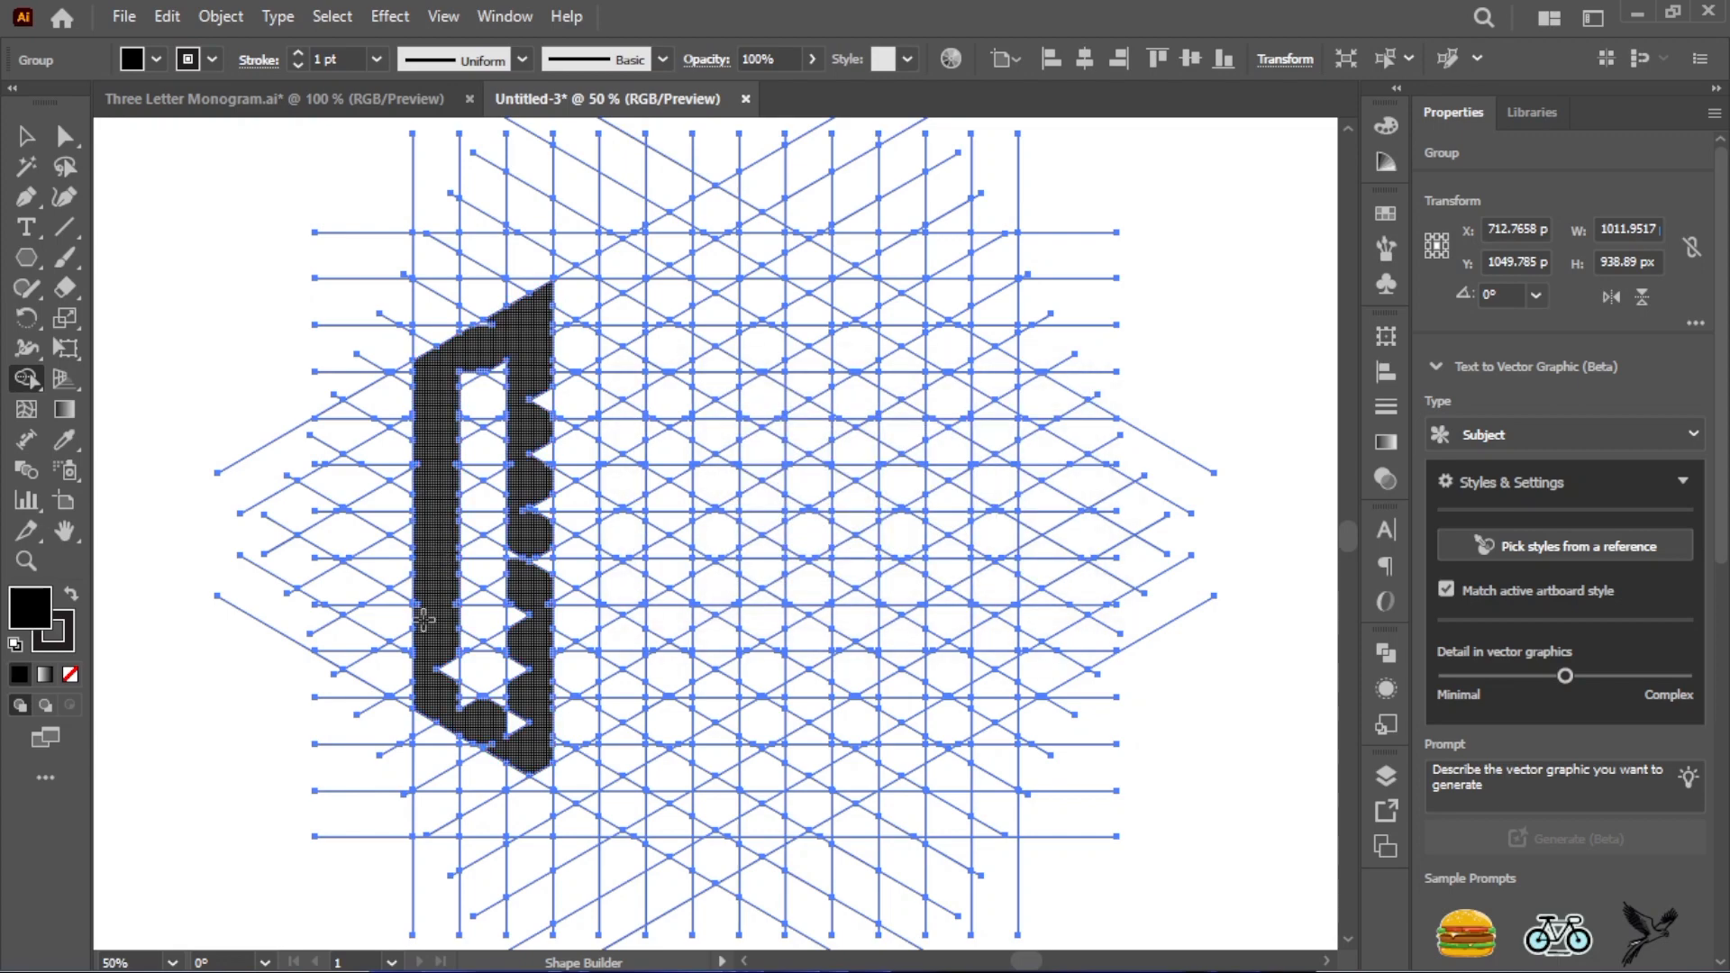
mouse_move(442, 666)
mouse_down()
mouse_move(475, 718)
mouse_move(452, 681)
mouse_move(519, 738)
mouse_move(492, 736)
mouse_up()
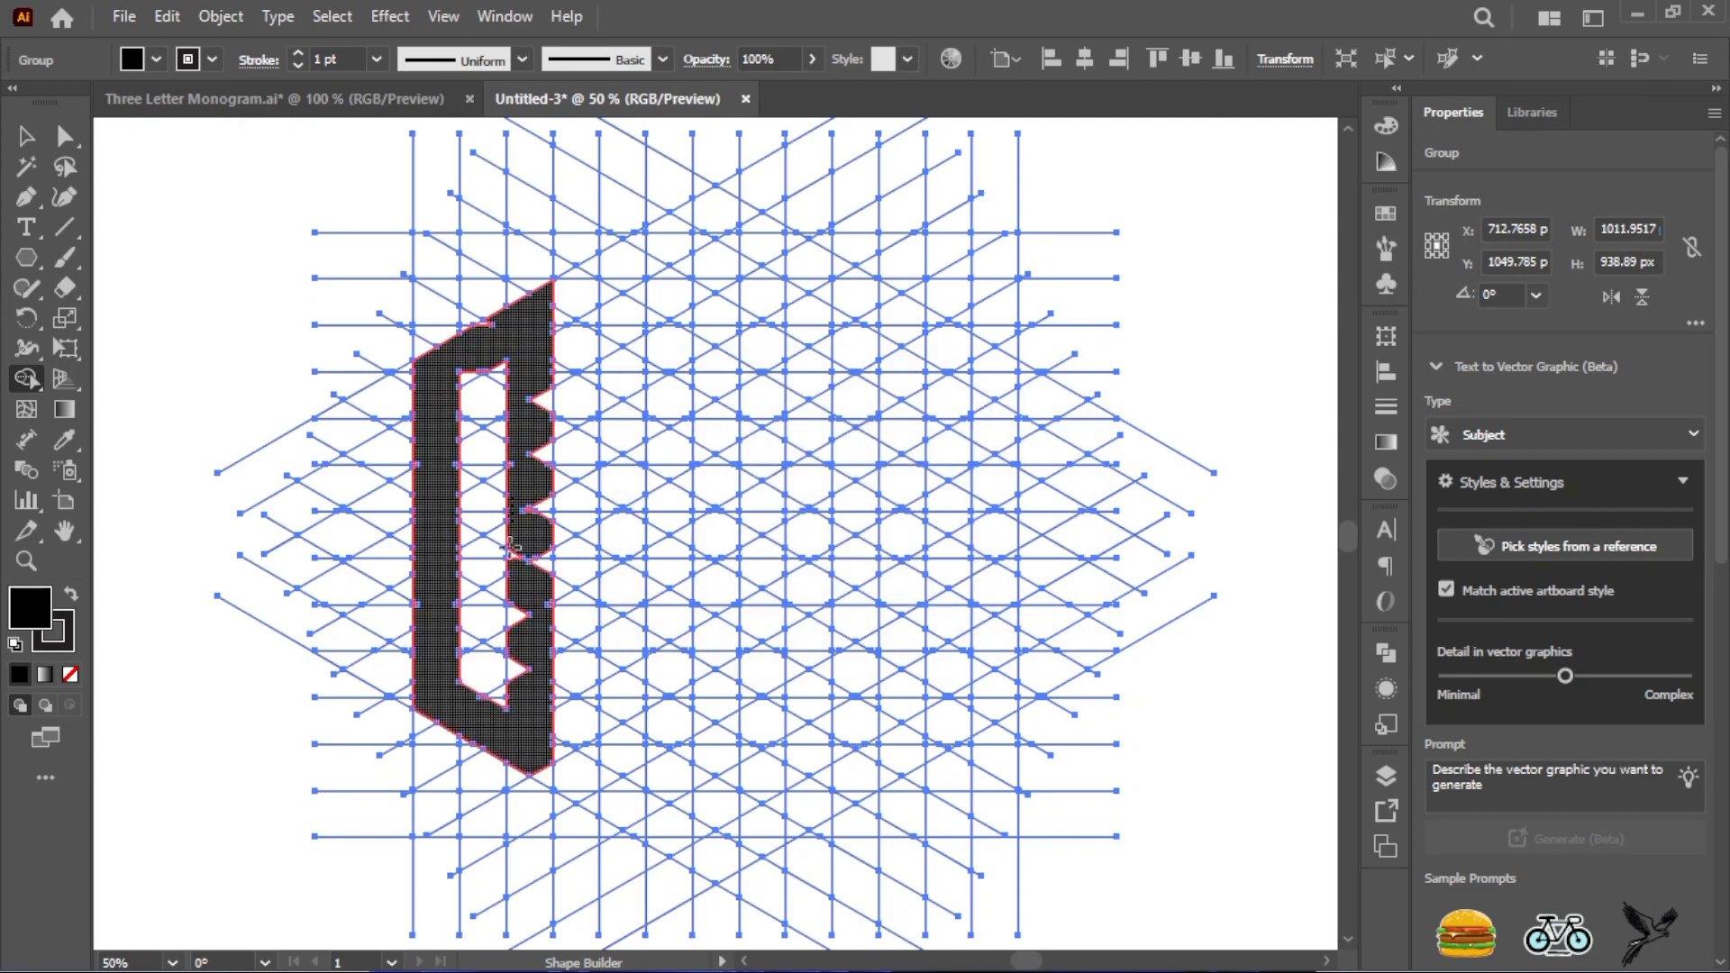
drag(518, 621, 519, 683)
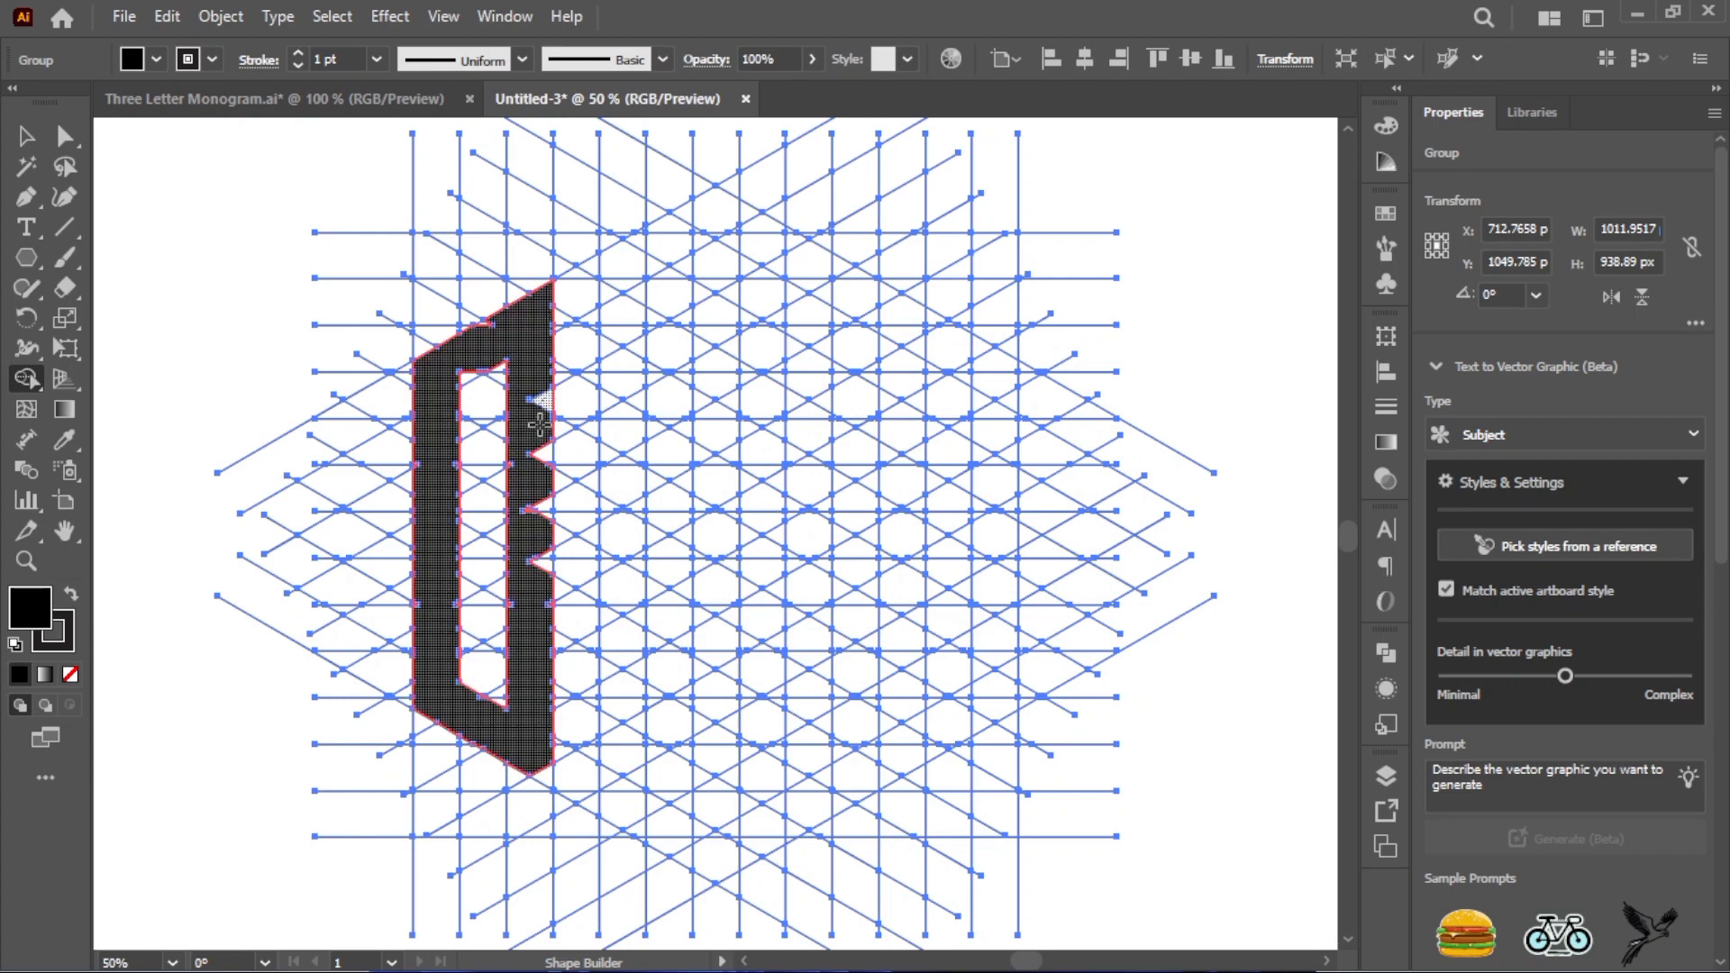
drag(540, 403, 542, 590)
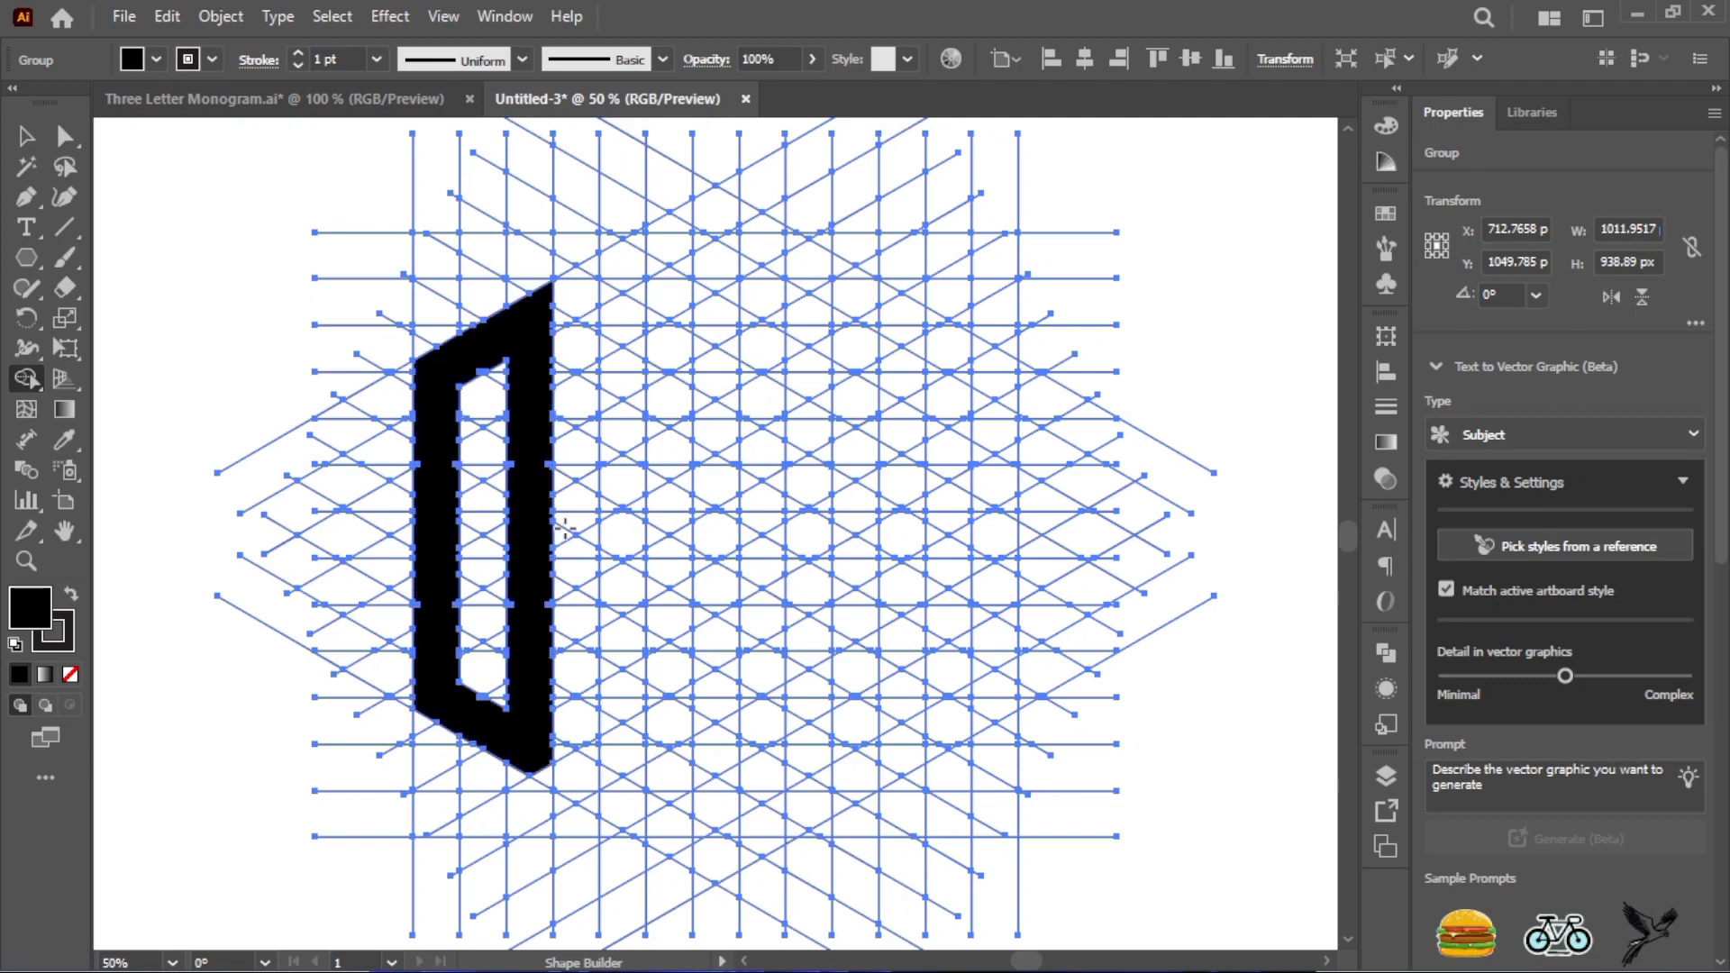
Fill the missing cell at the left frame's lower corner so it ends in a sharp point, and check the frame's edges
key(ctrl+plus)
key(ctrl+plus)
key(ctrl+plus)
key(ctrl+minus)
mouse_move(539, 538)
mouse_down()
mouse_move(829, 401)
mouse_move(801, 400)
mouse_up()
drag(631, 842, 642, 881)
drag(649, 538, 567, 538)
drag(453, 549, 370, 541)
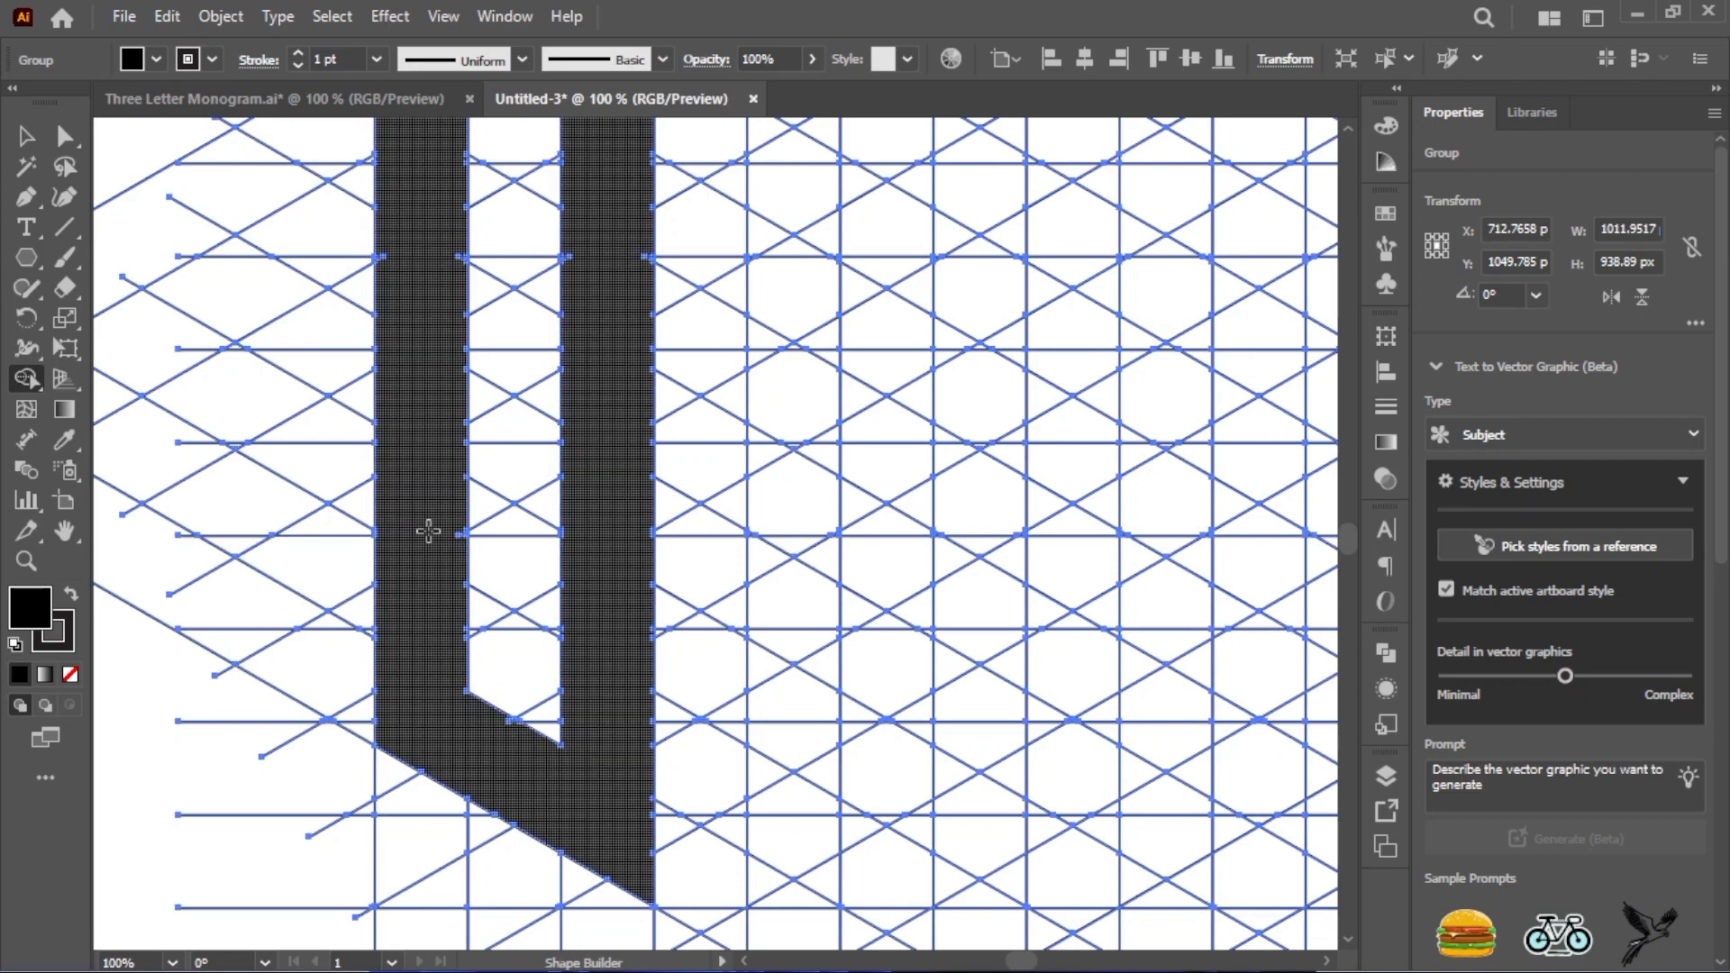
scroll(587, 625, up, 5)
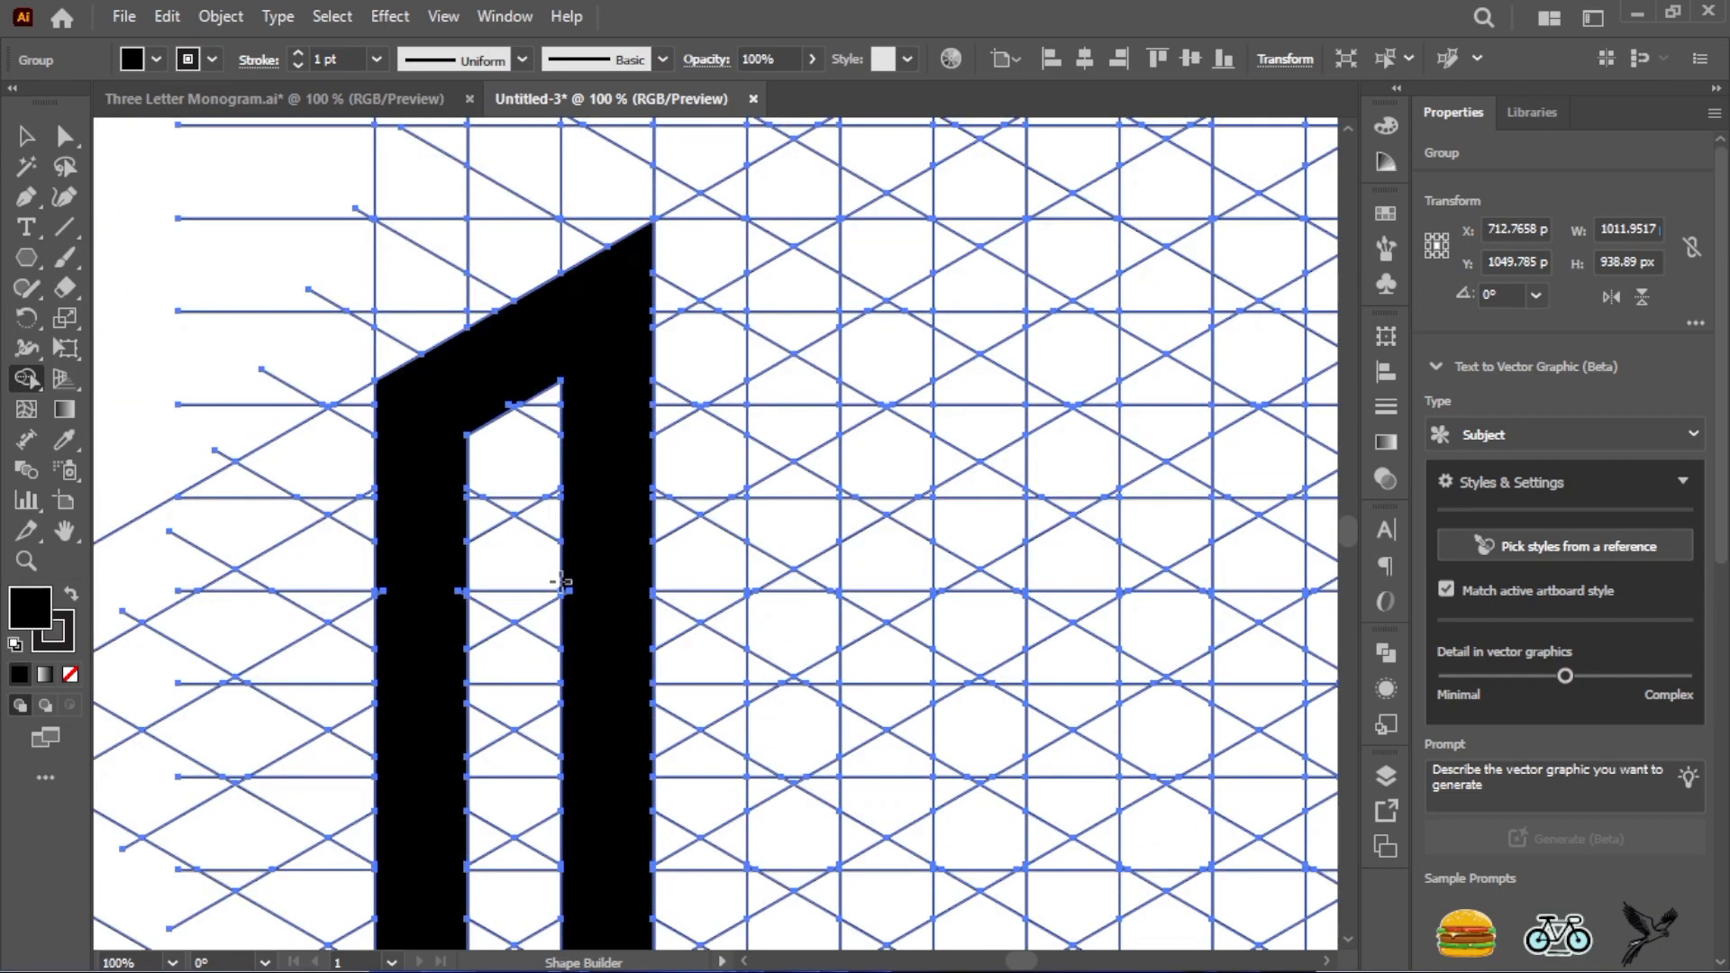
scroll(482, 510, down, 5)
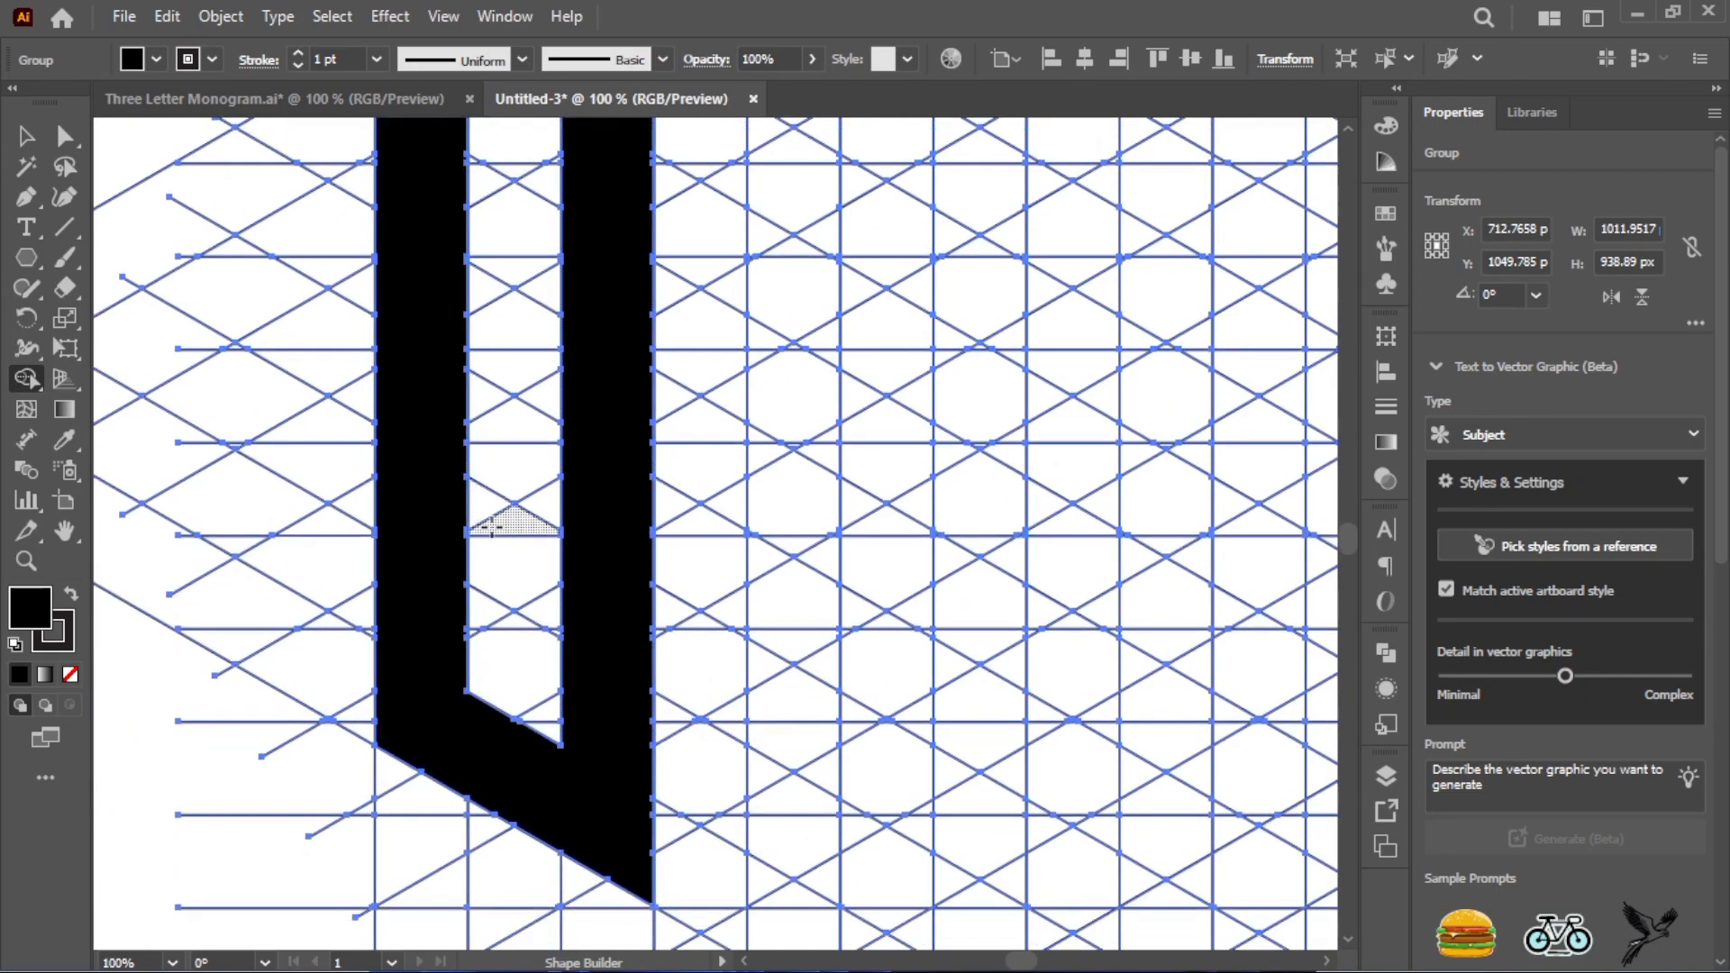
alt+scroll(483, 539, down, 2)
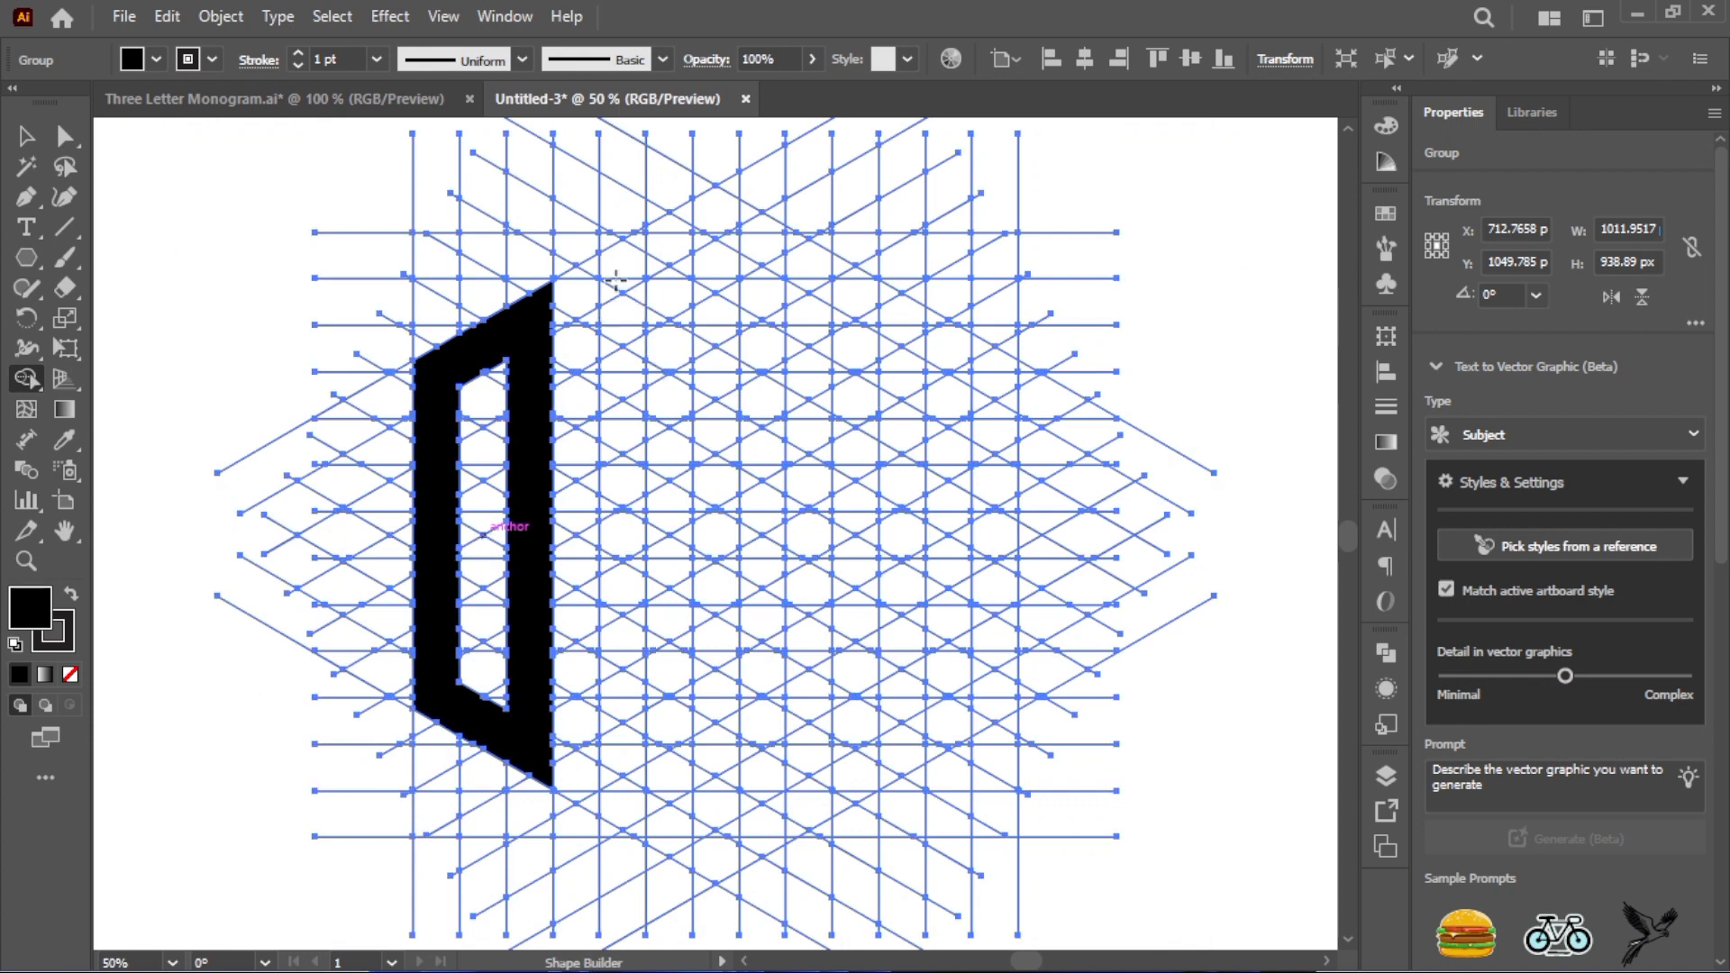
Merge grid cells into a peaked middle letter with three upright bars, the left one longest, and fill the gaps in its central bar
mouse_move(623, 492)
mouse_down()
mouse_move(622, 293)
mouse_move(712, 219)
mouse_move(804, 304)
mouse_move(821, 443)
mouse_up()
drag(716, 236, 716, 513)
mouse_move(811, 484)
mouse_down()
mouse_move(797, 349)
mouse_move(803, 462)
mouse_move(817, 284)
mouse_move(675, 231)
mouse_move(655, 262)
mouse_up()
mouse_move(636, 244)
mouse_down()
mouse_move(606, 462)
mouse_move(612, 622)
mouse_up()
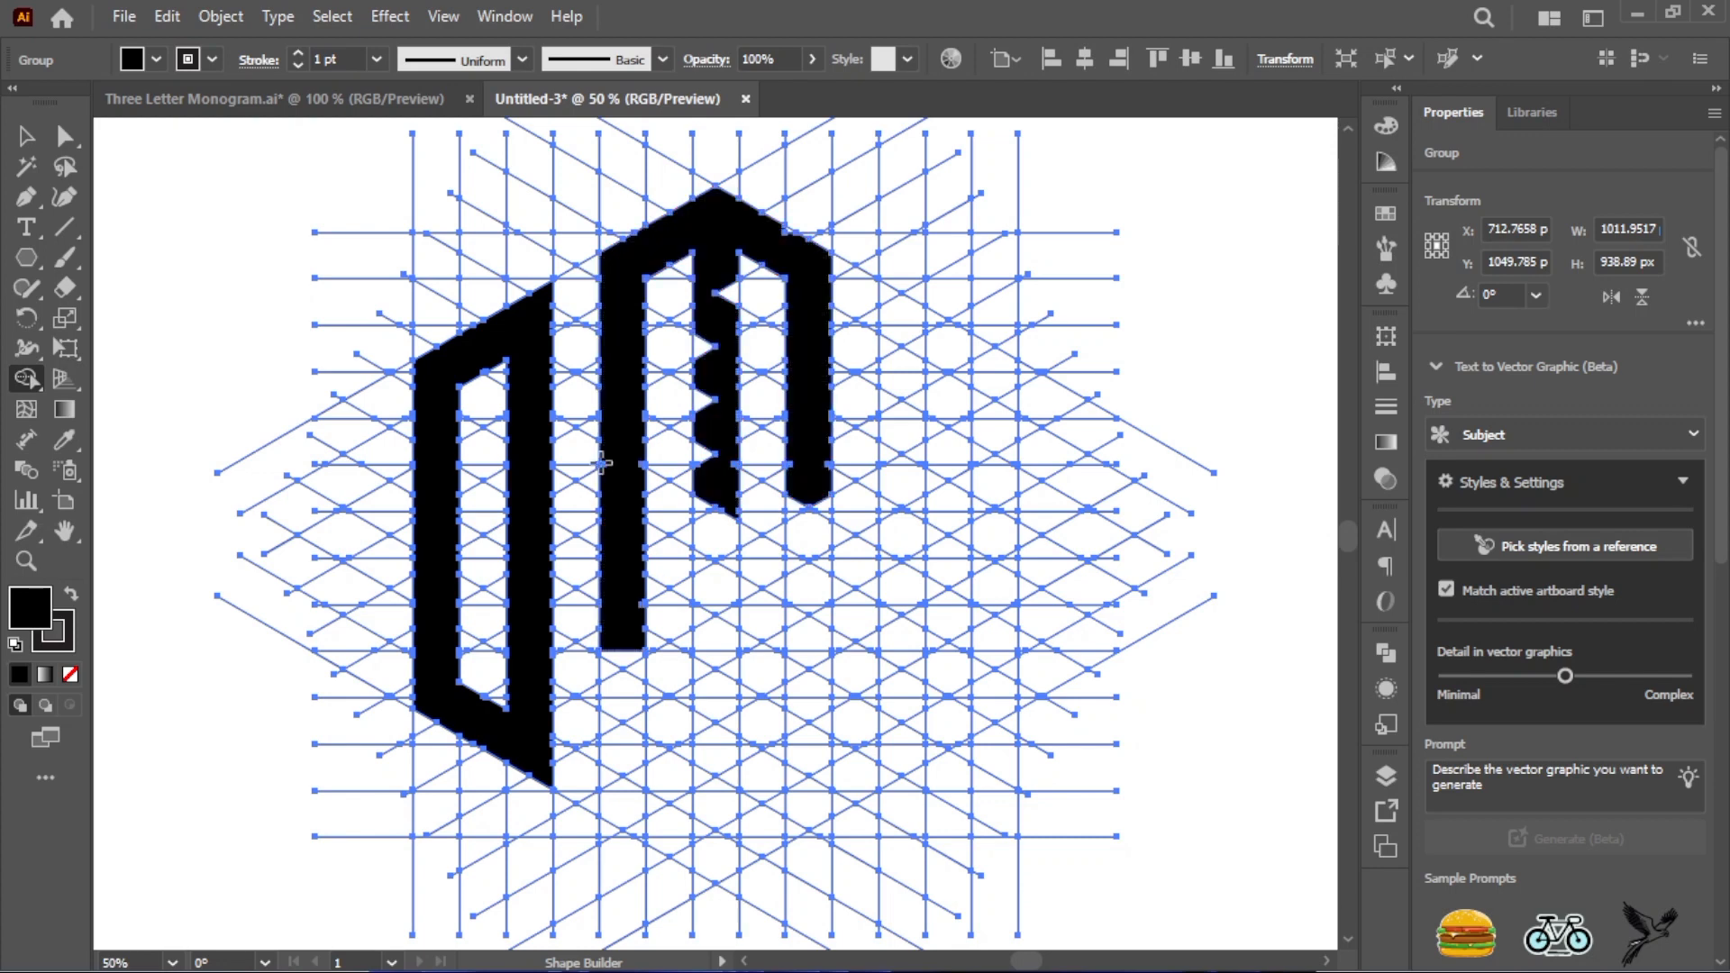
drag(705, 293, 708, 466)
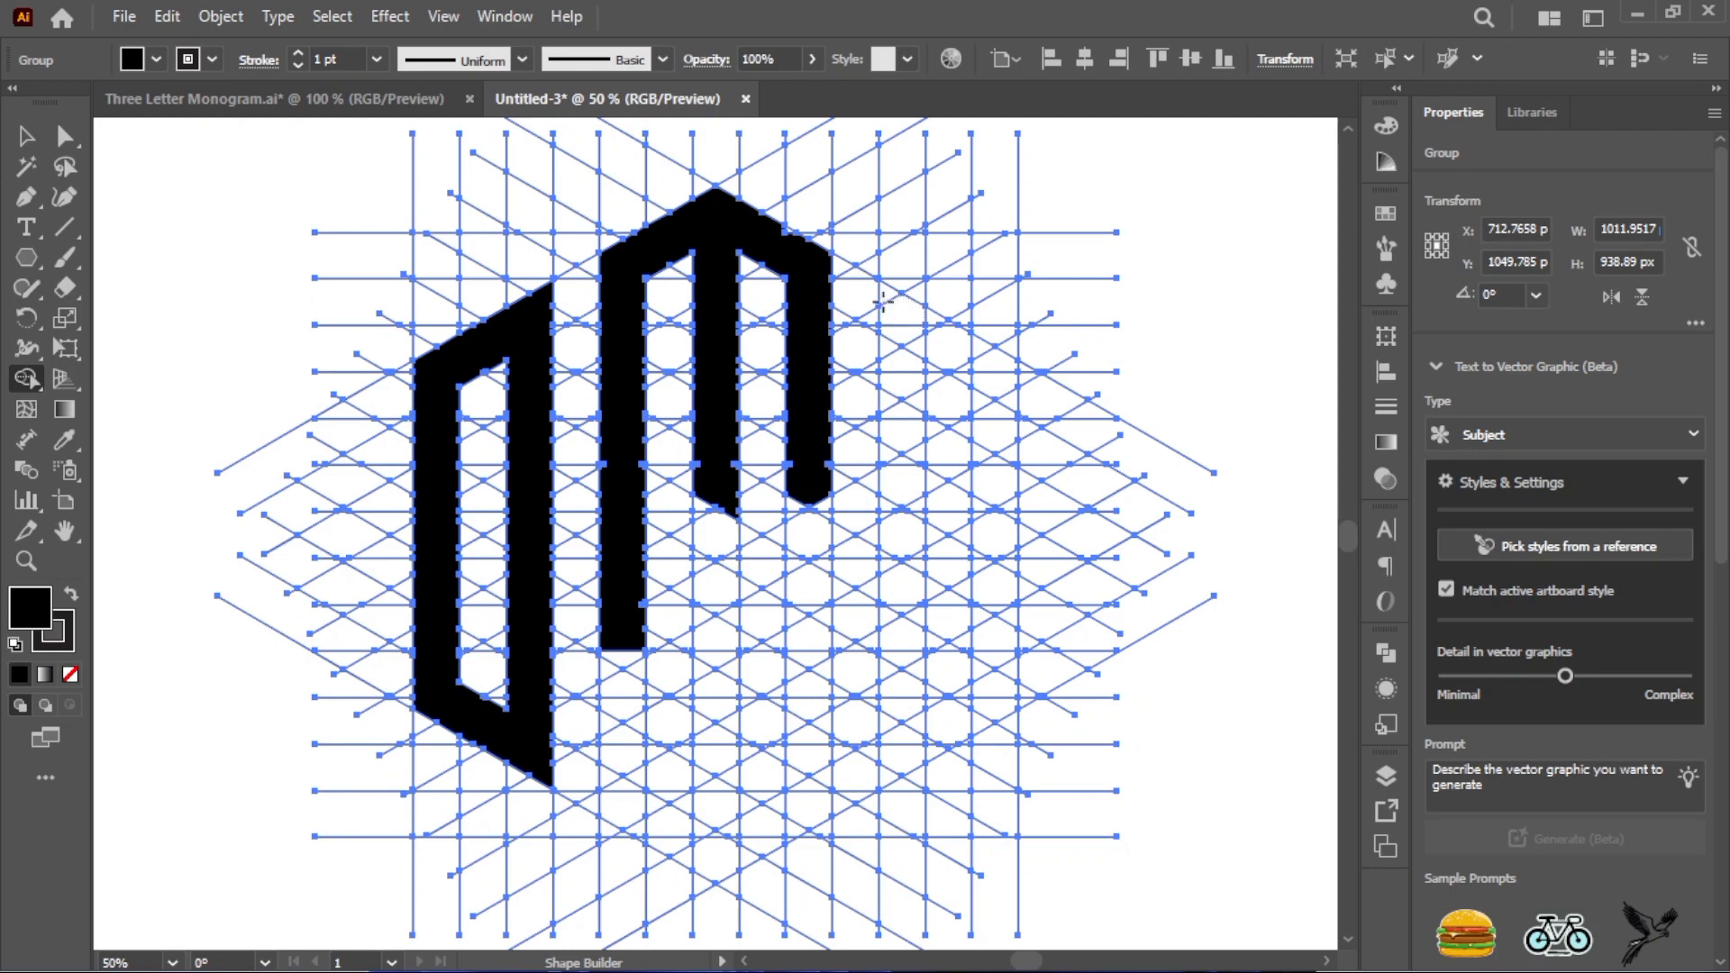
Merge grid cells into the right letter's tall upright stem and the slanted bar running down from its top to the grid's right edge
mouse_move(882, 302)
mouse_down()
mouse_move(910, 525)
mouse_move(892, 769)
mouse_up()
drag(893, 512, 913, 337)
drag(900, 634, 911, 743)
mouse_move(905, 304)
mouse_down()
mouse_move(996, 374)
mouse_move(993, 496)
mouse_move(967, 523)
mouse_up()
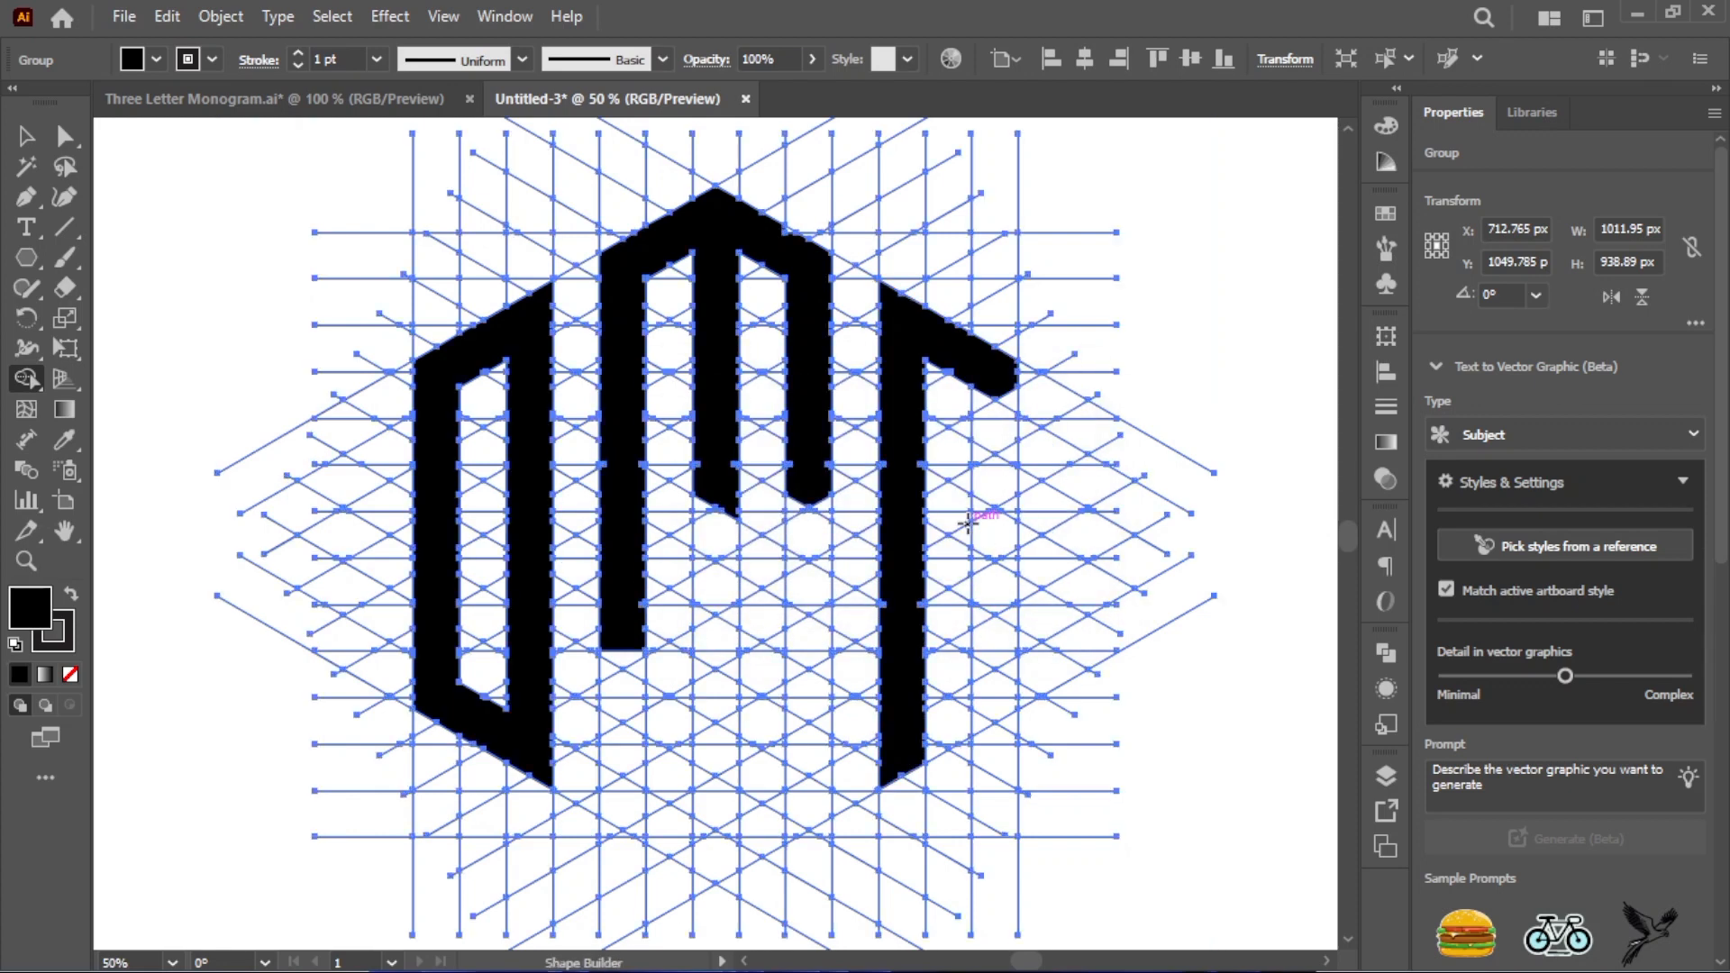
Close the right letter's bowl with an upright side, and run its lower diagonal bar across the stem down to the middle letter's central column
drag(995, 380, 991, 495)
mouse_move(991, 433)
mouse_down()
mouse_move(1006, 502)
mouse_move(983, 536)
mouse_move(852, 620)
mouse_up()
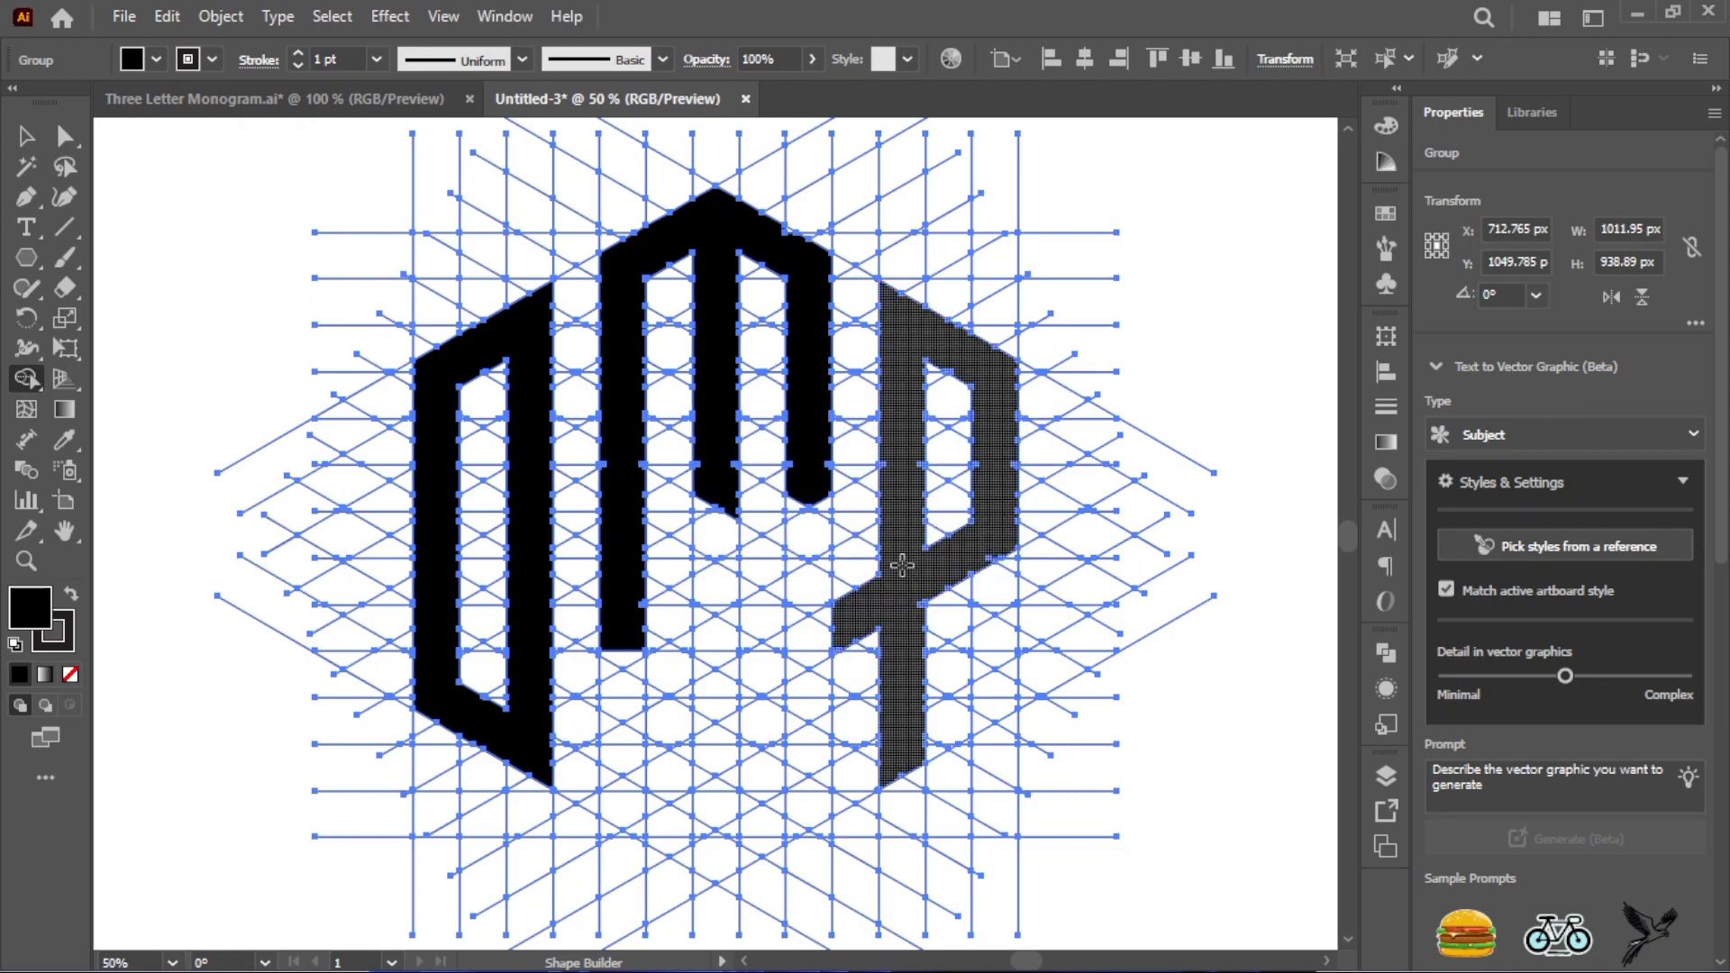
mouse_move(847, 621)
mouse_down()
mouse_move(766, 663)
mouse_move(747, 700)
mouse_move(750, 660)
mouse_move(819, 642)
mouse_up()
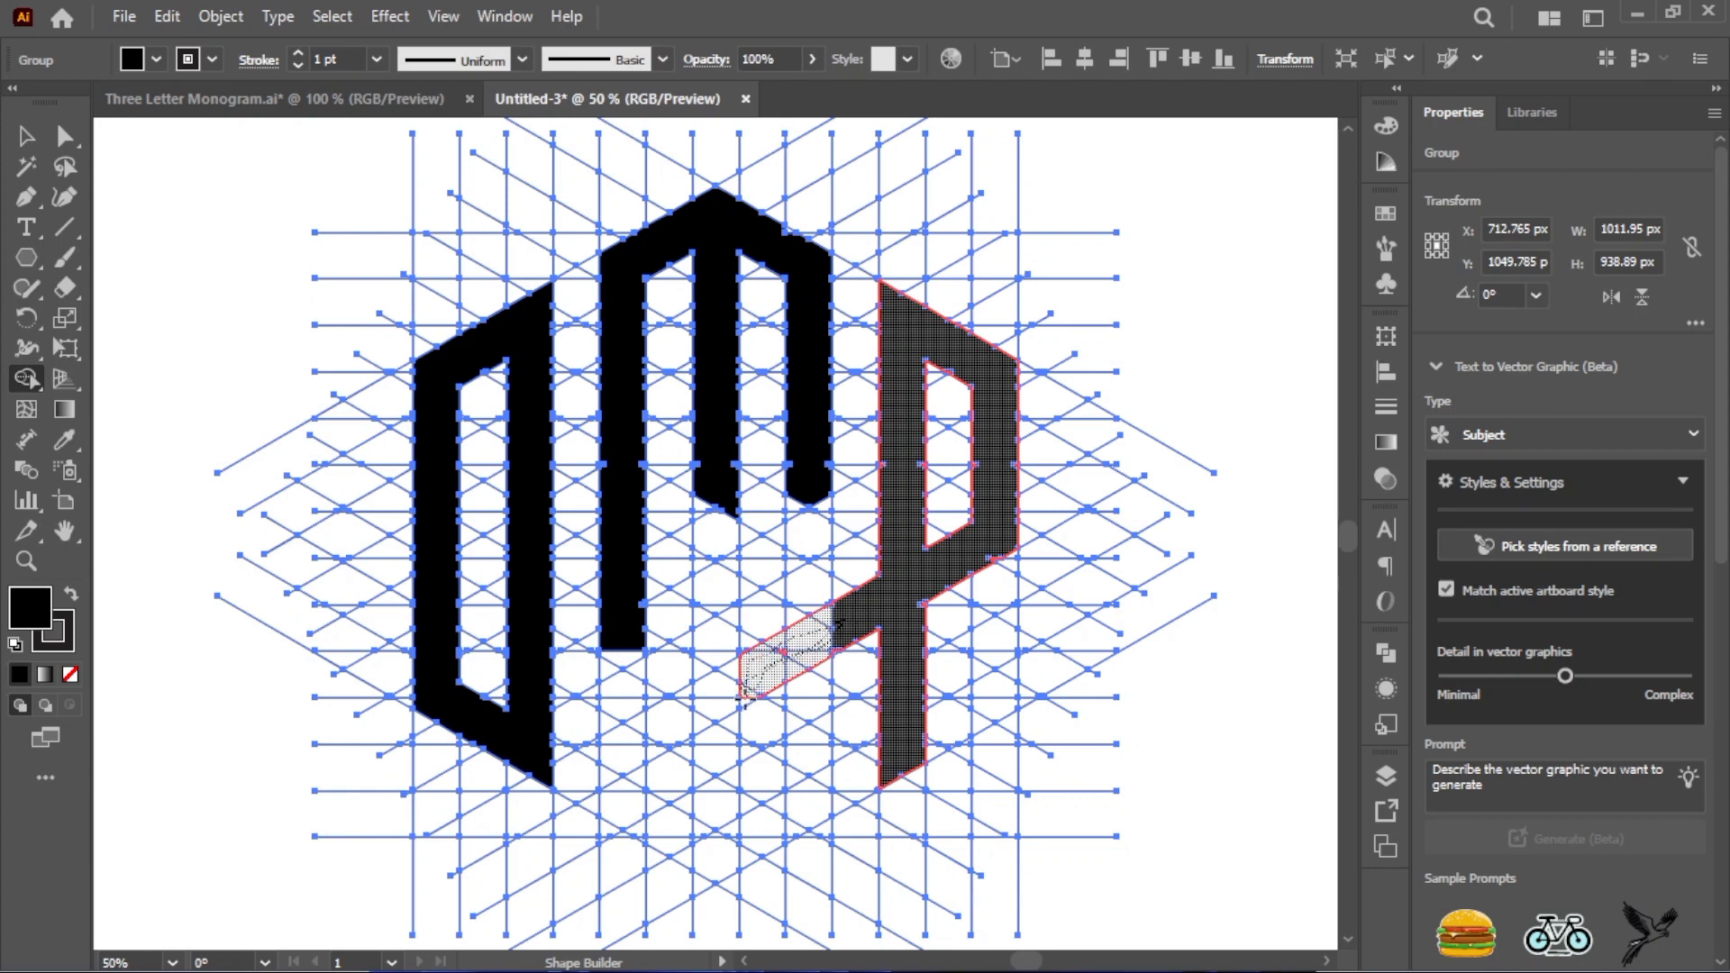
drag(744, 695, 744, 693)
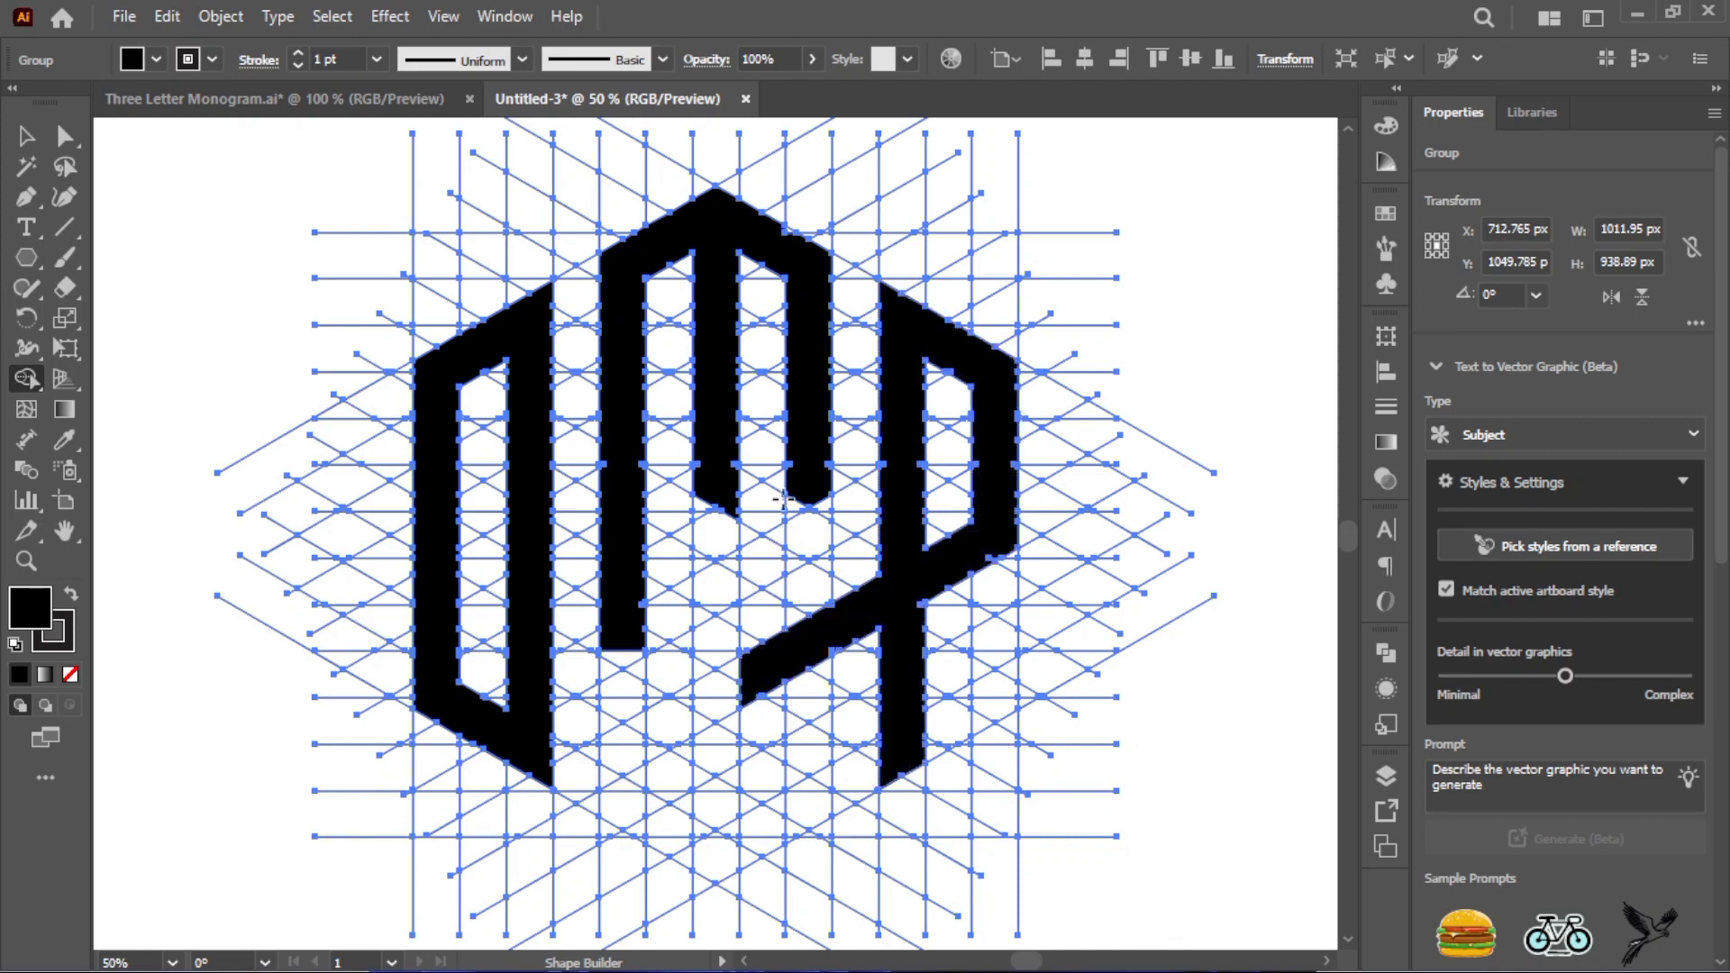
Extend the middle letter's right bar down to the diagonal and continue it below as a separate bar with a slanted end
drag(806, 477, 793, 590)
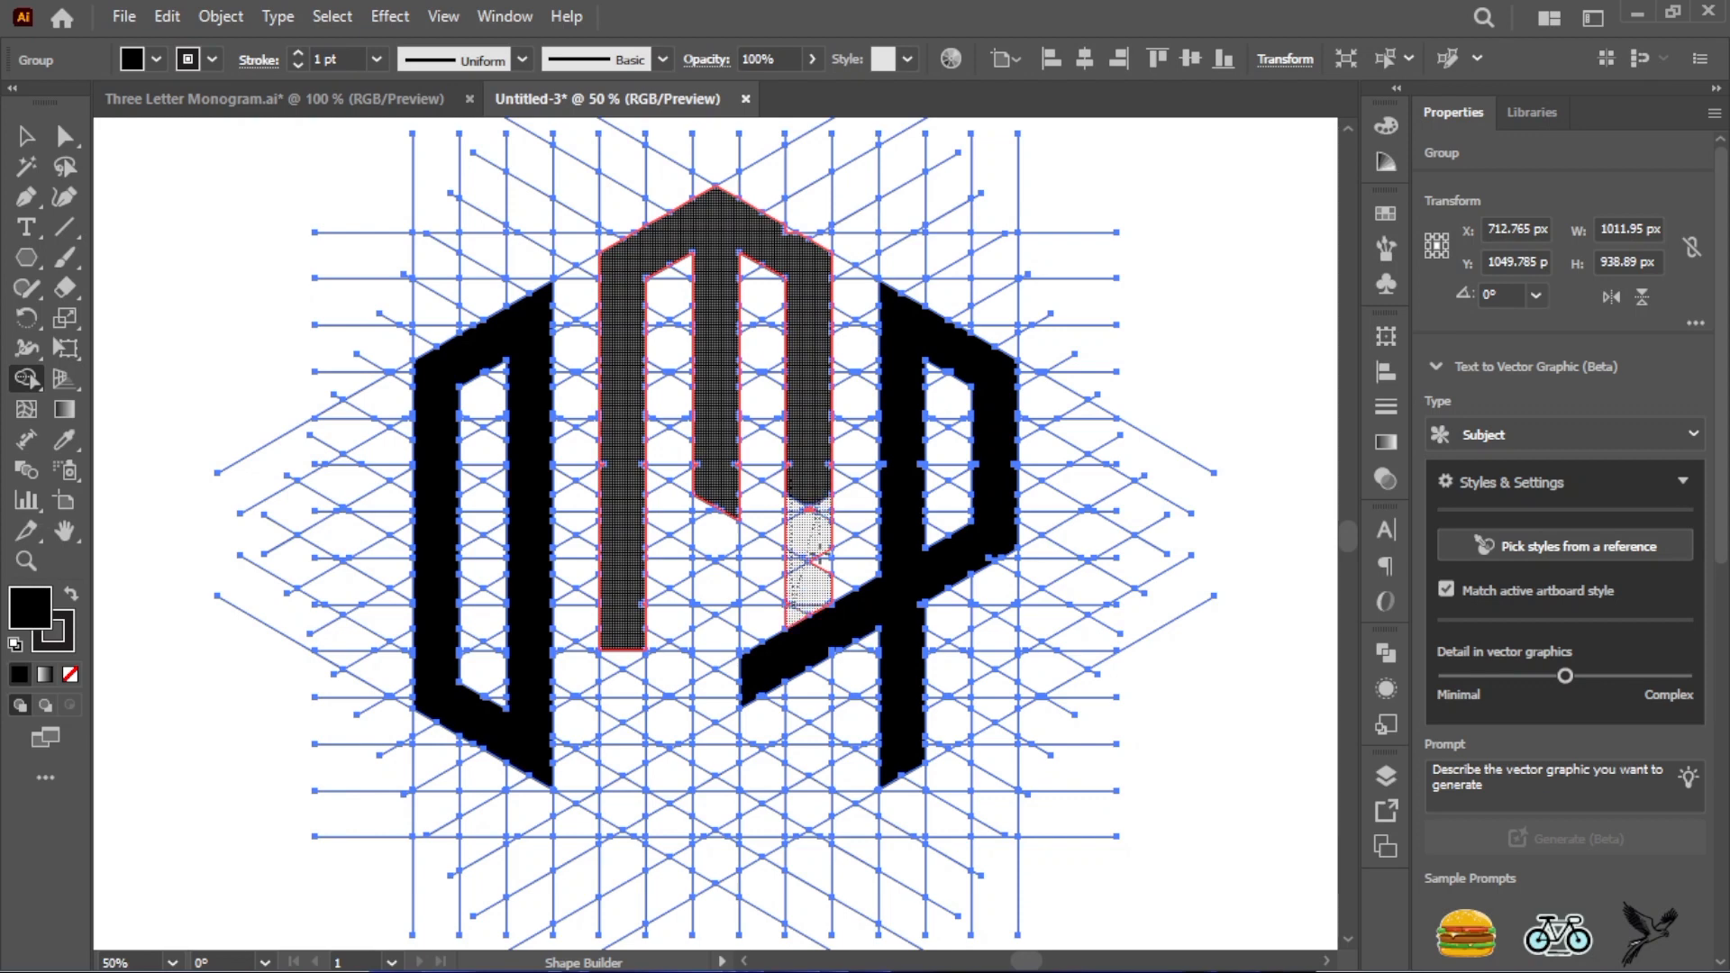
drag(815, 577, 812, 579)
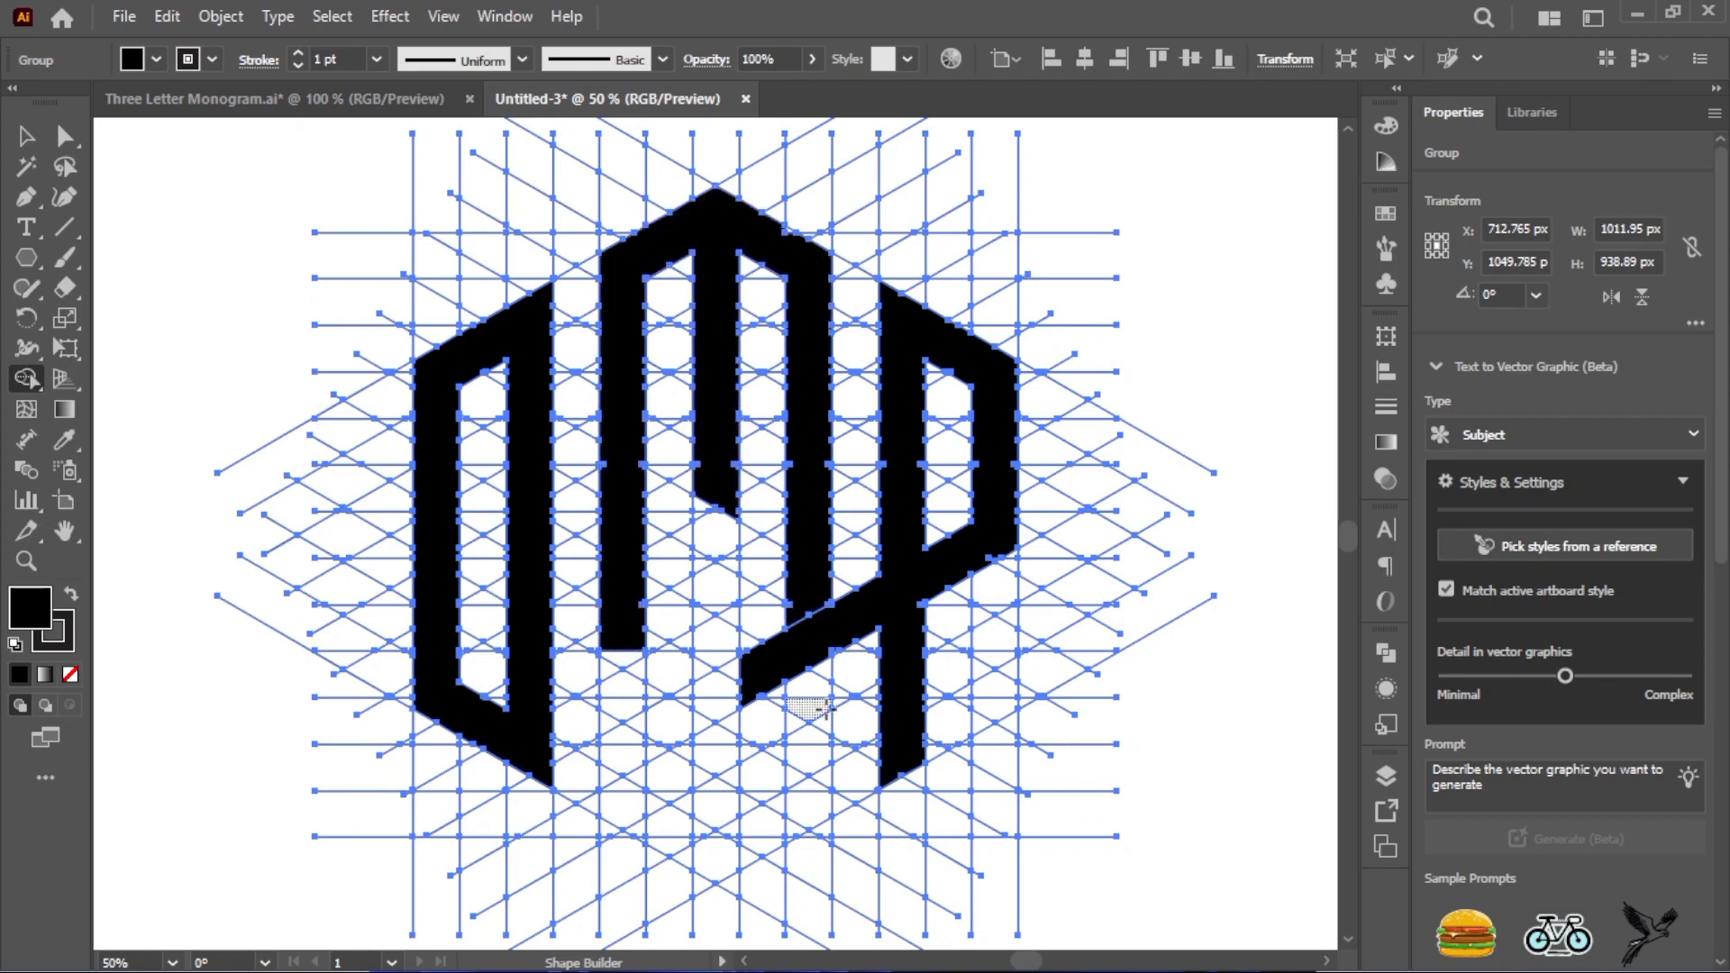
mouse_move(827, 682)
mouse_down()
mouse_move(811, 774)
mouse_move(798, 722)
mouse_move(801, 834)
mouse_move(823, 780)
mouse_move(813, 755)
mouse_move(786, 834)
mouse_move(801, 797)
mouse_up()
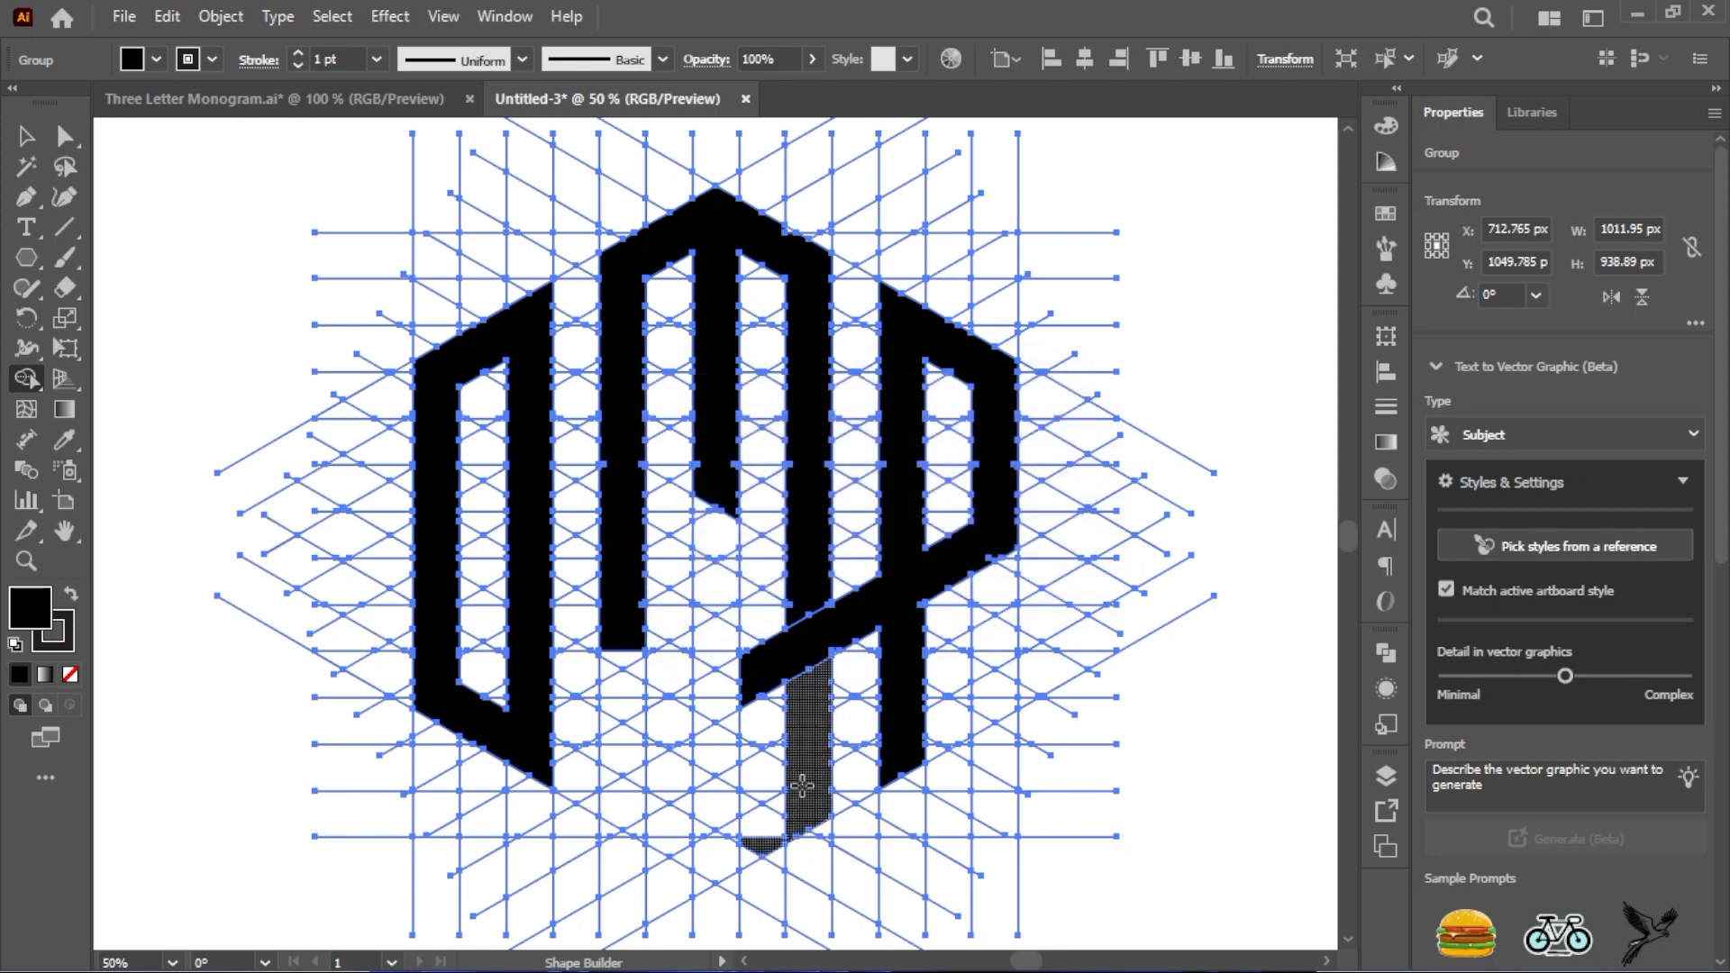
key(ctrl+z)
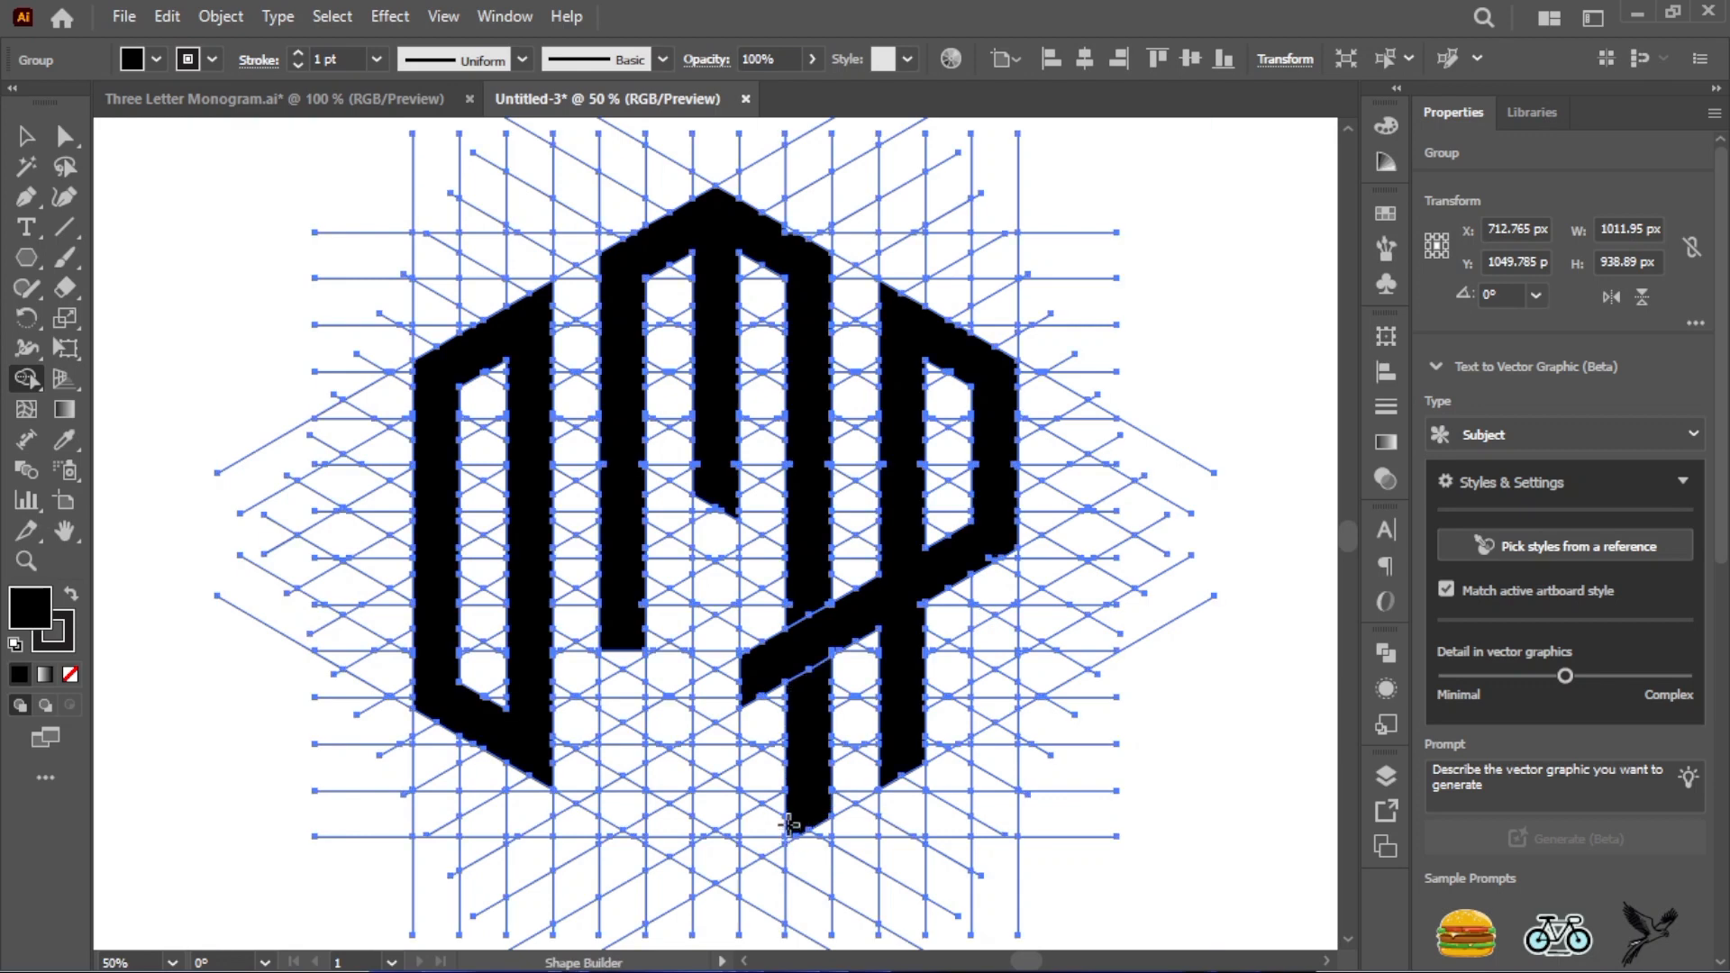
drag(787, 836, 799, 801)
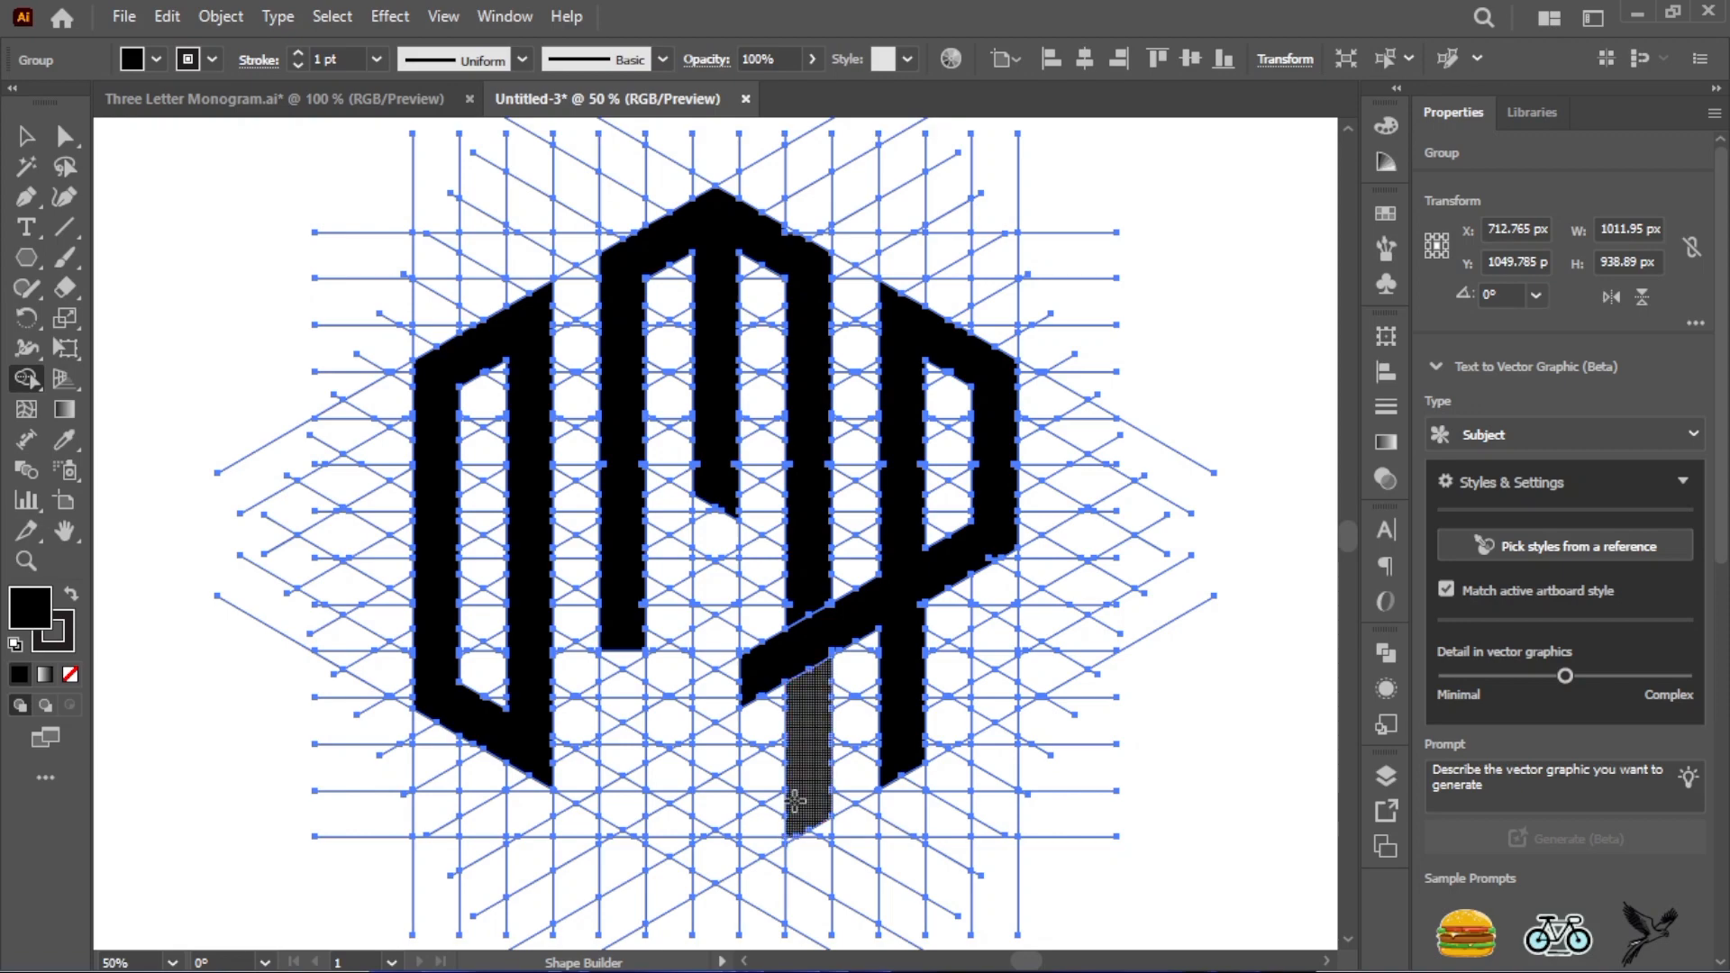
key(ctrl+=)
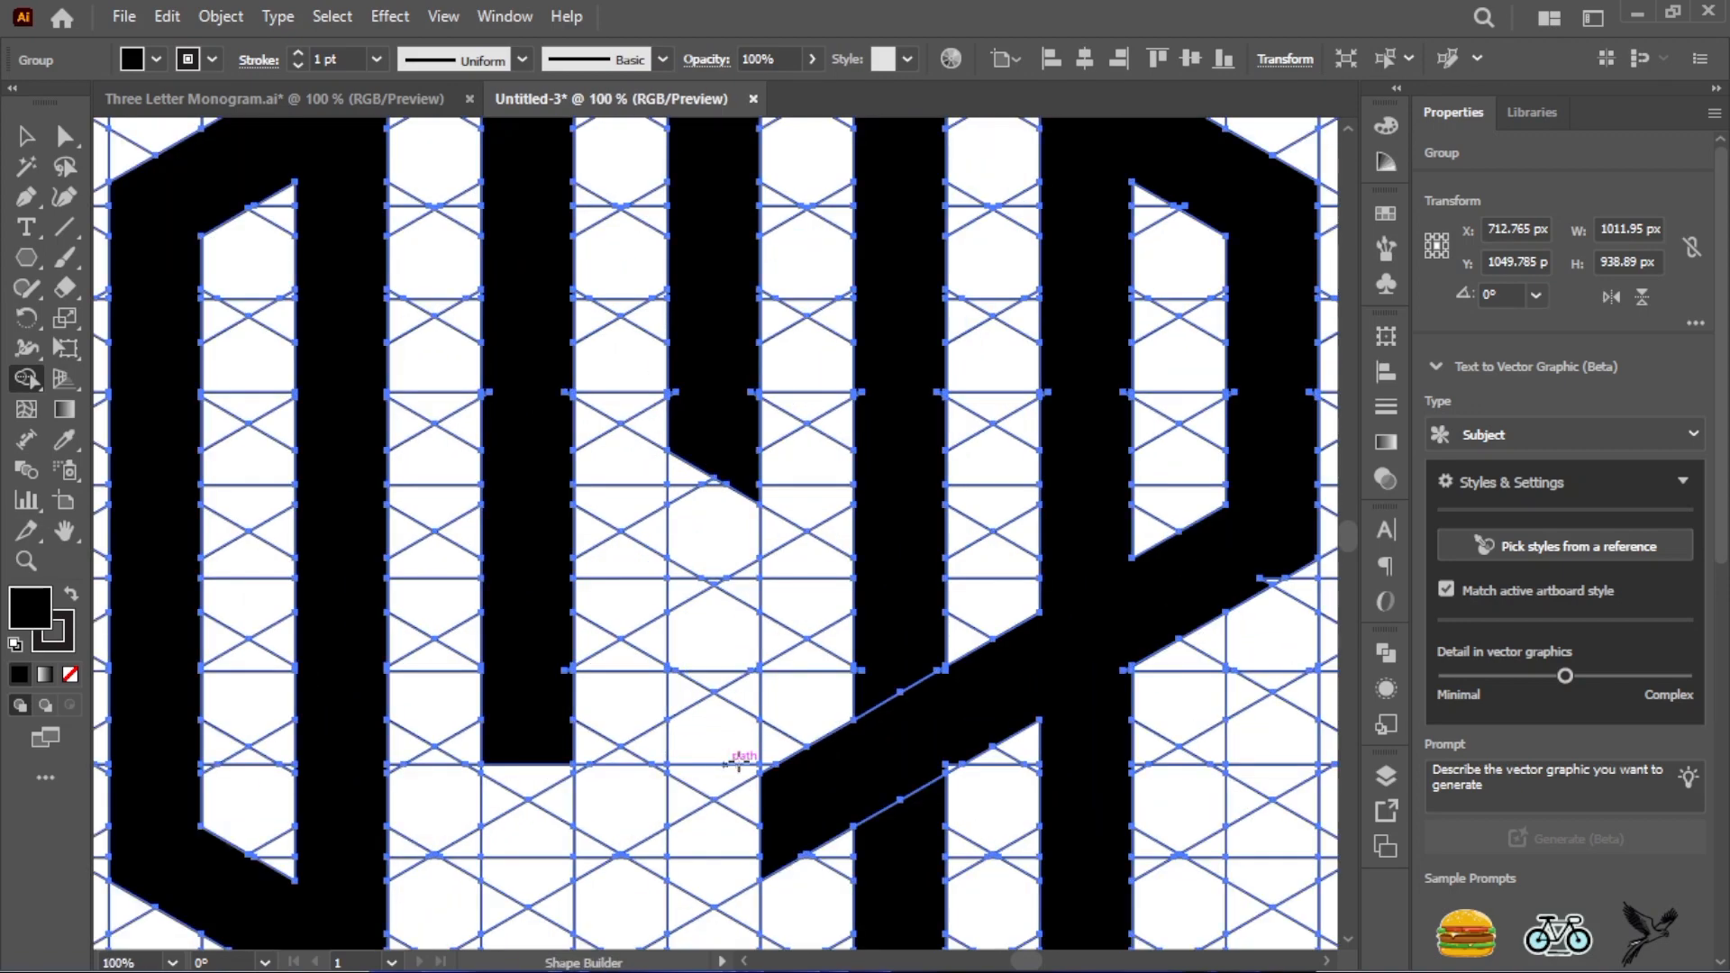
scroll(869, 541, down, 5)
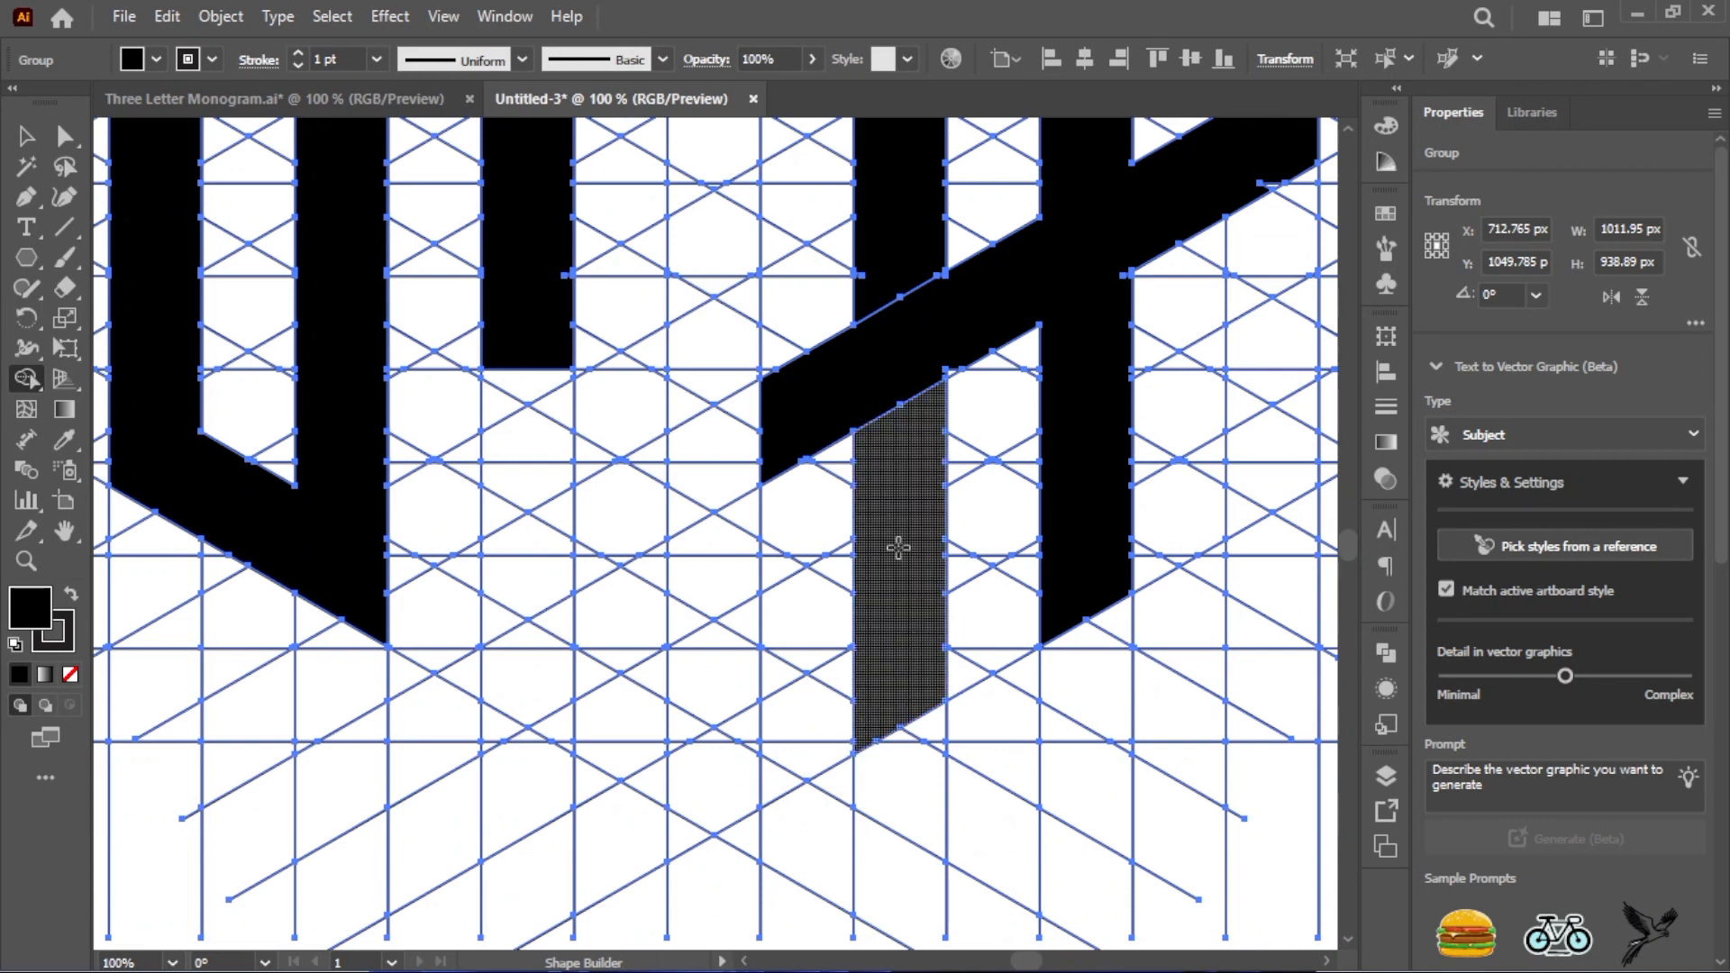
scroll(898, 547, up, 4)
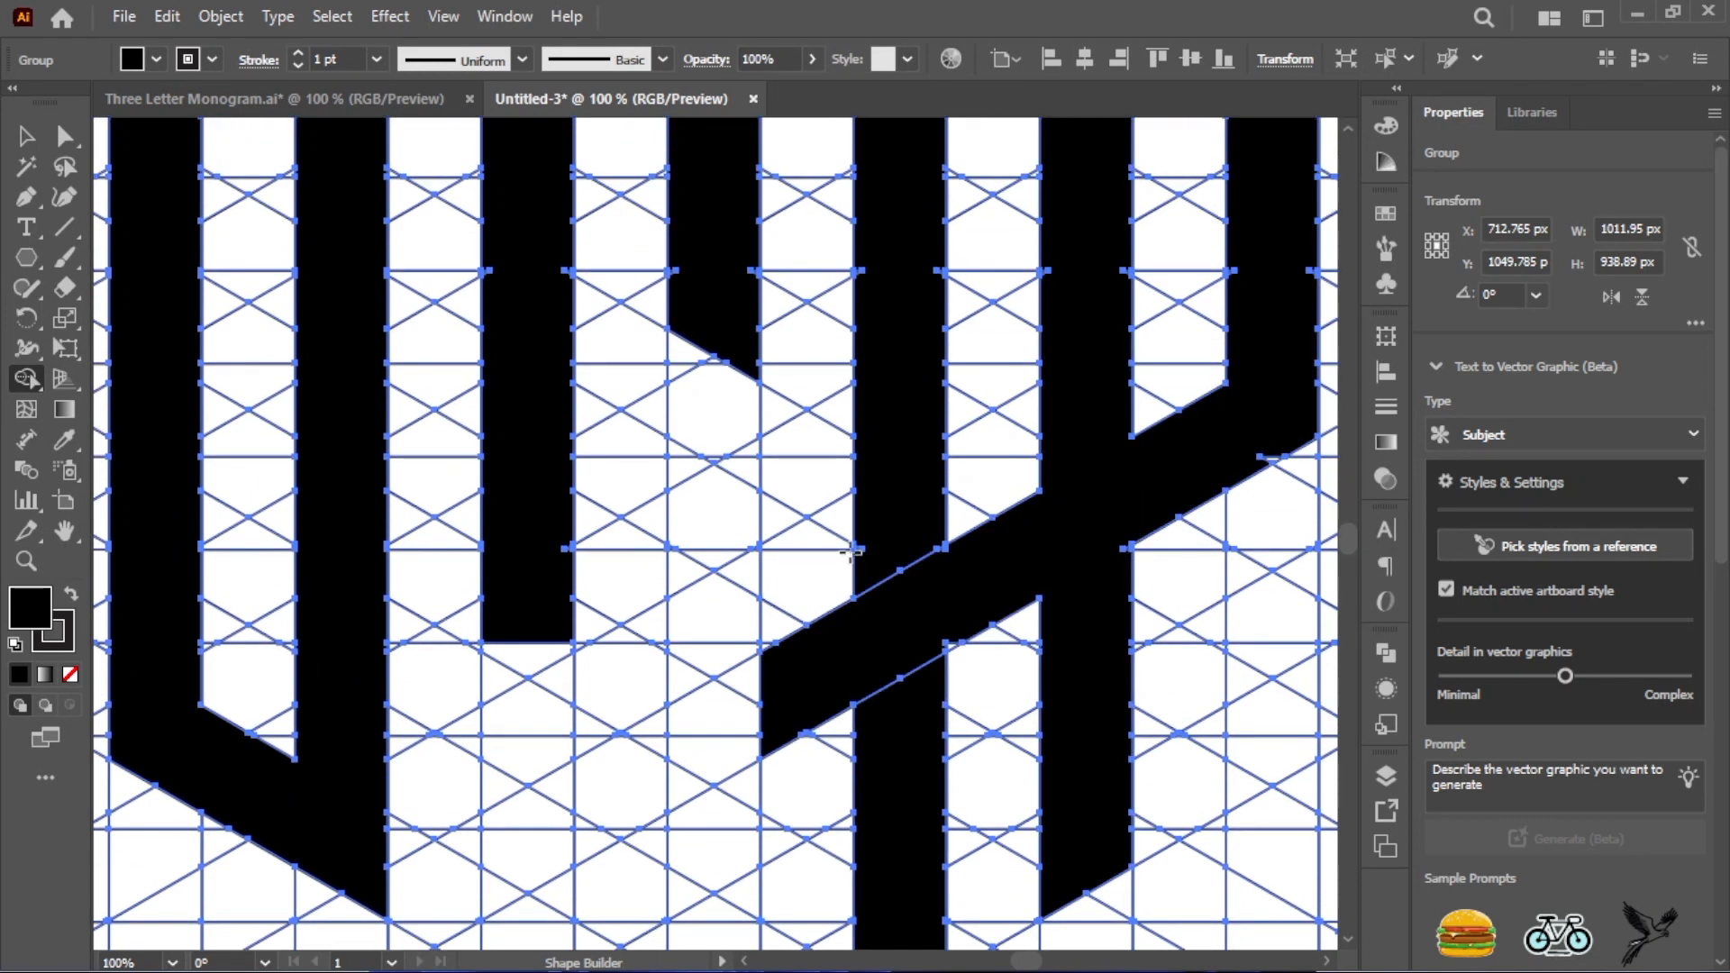
right_click(898, 538)
click(877, 508)
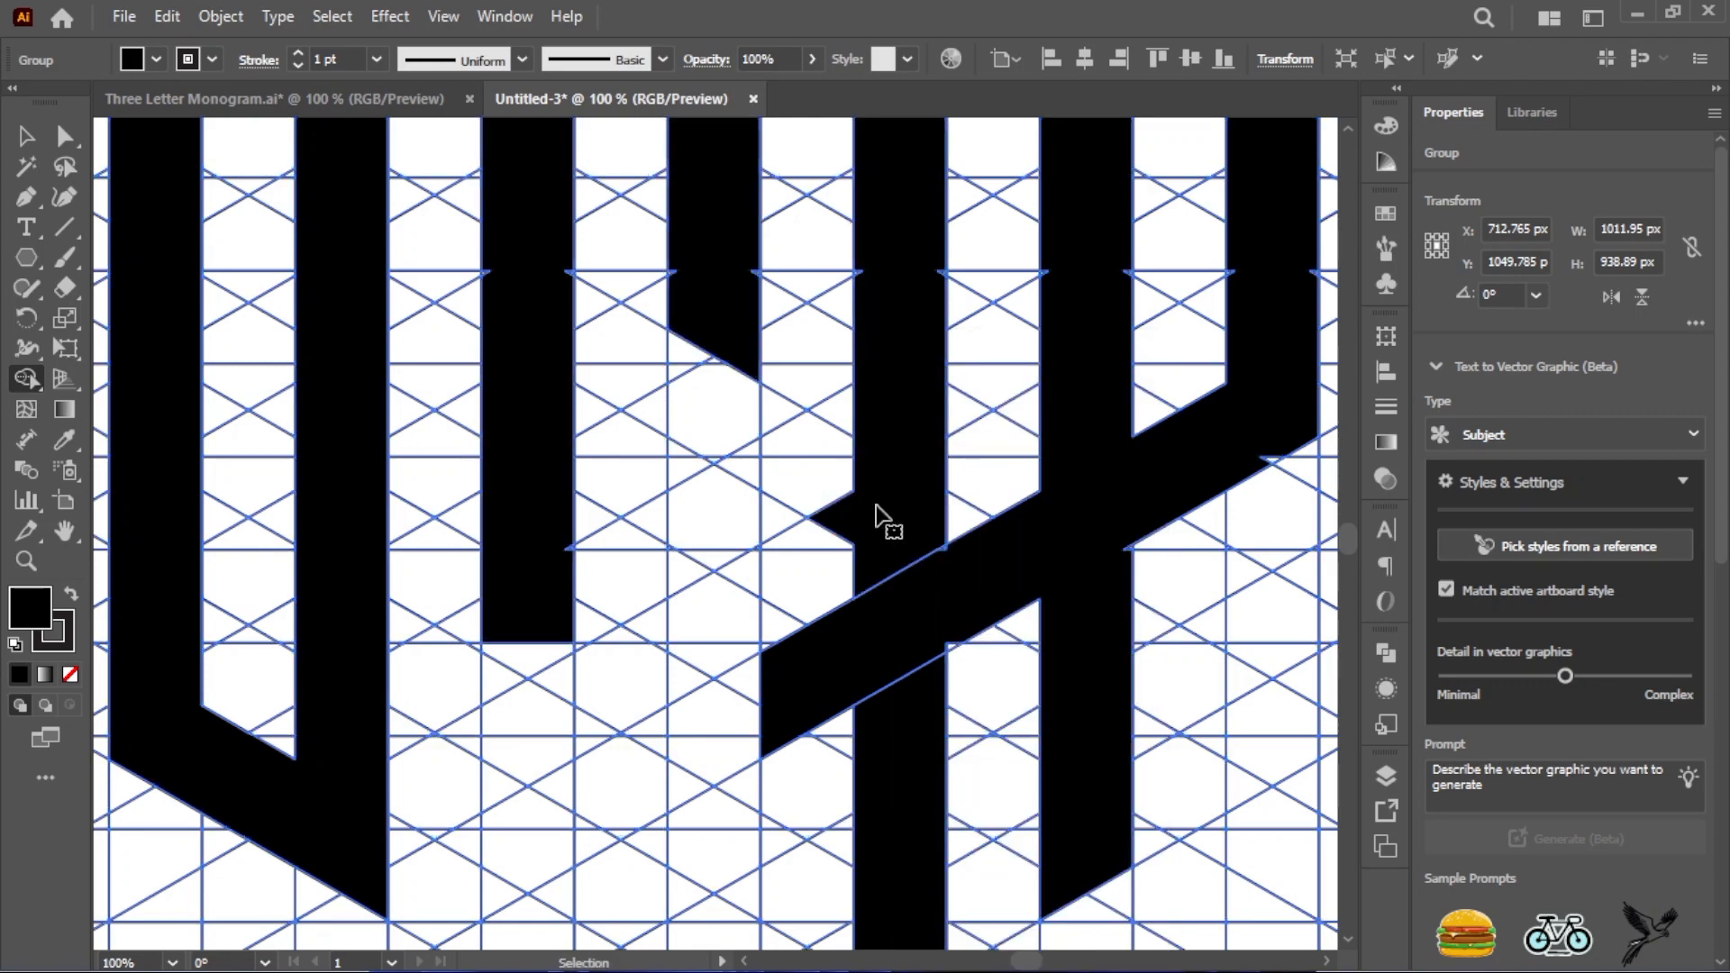
key(ctrl+z)
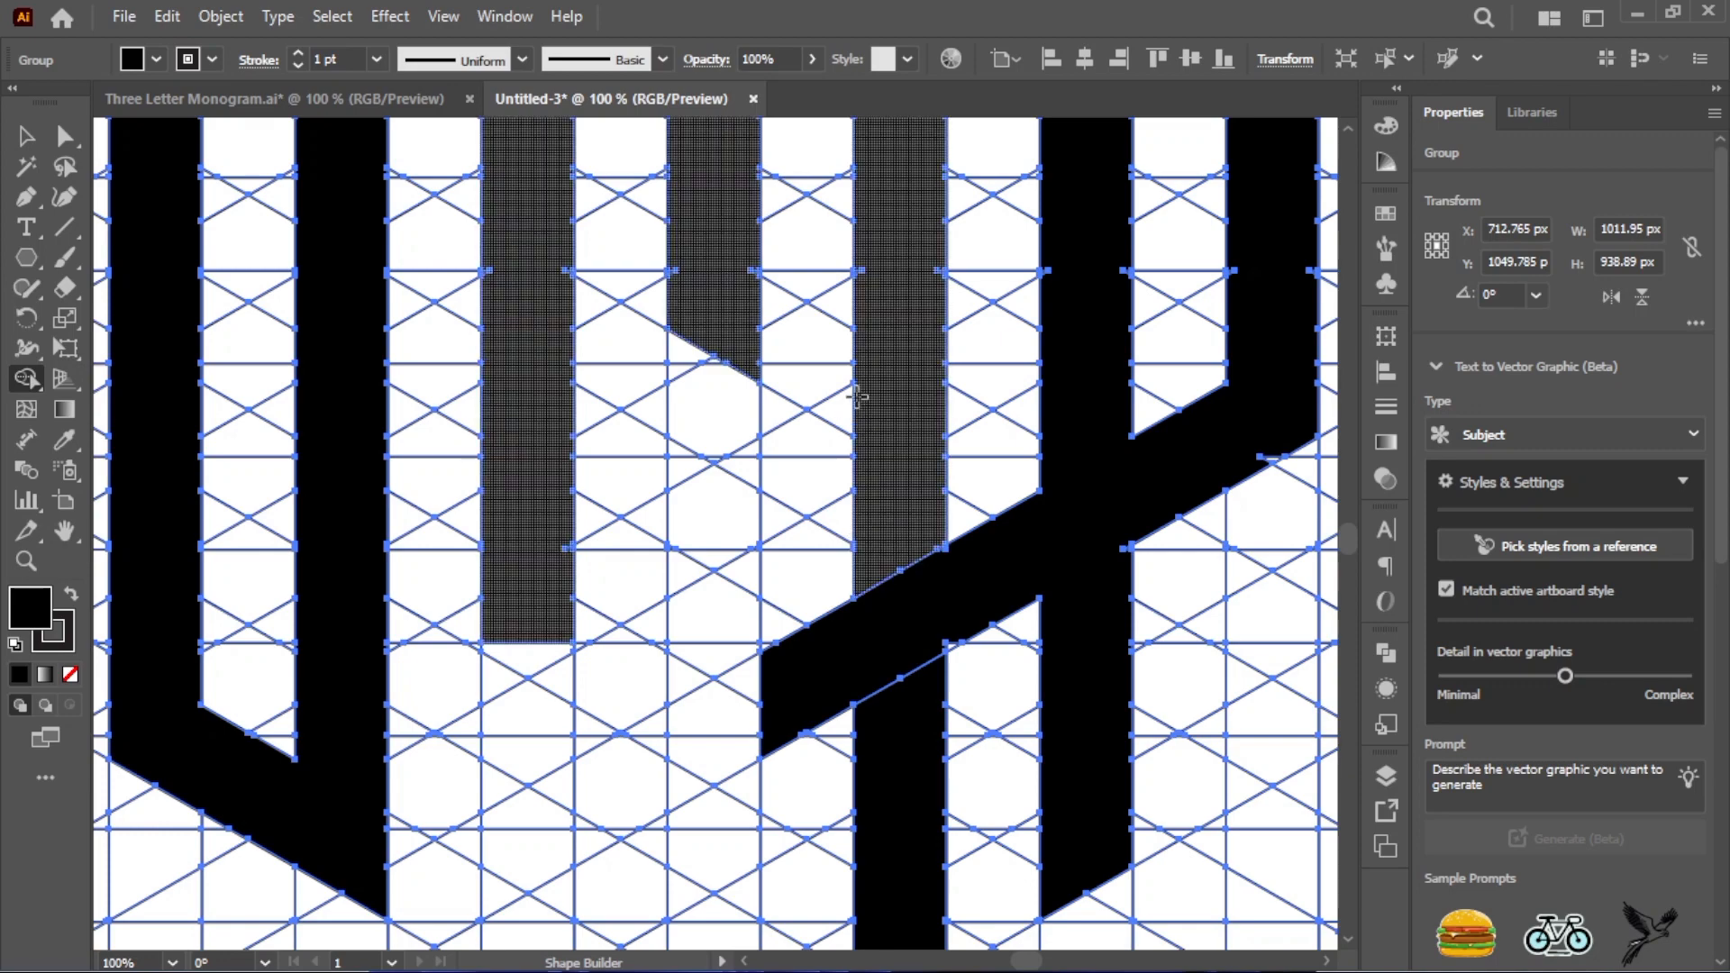
Merge the leftover sliver on the right slope of the middle letter's peak to give it a clean outer edge
scroll(865, 487, up, 3)
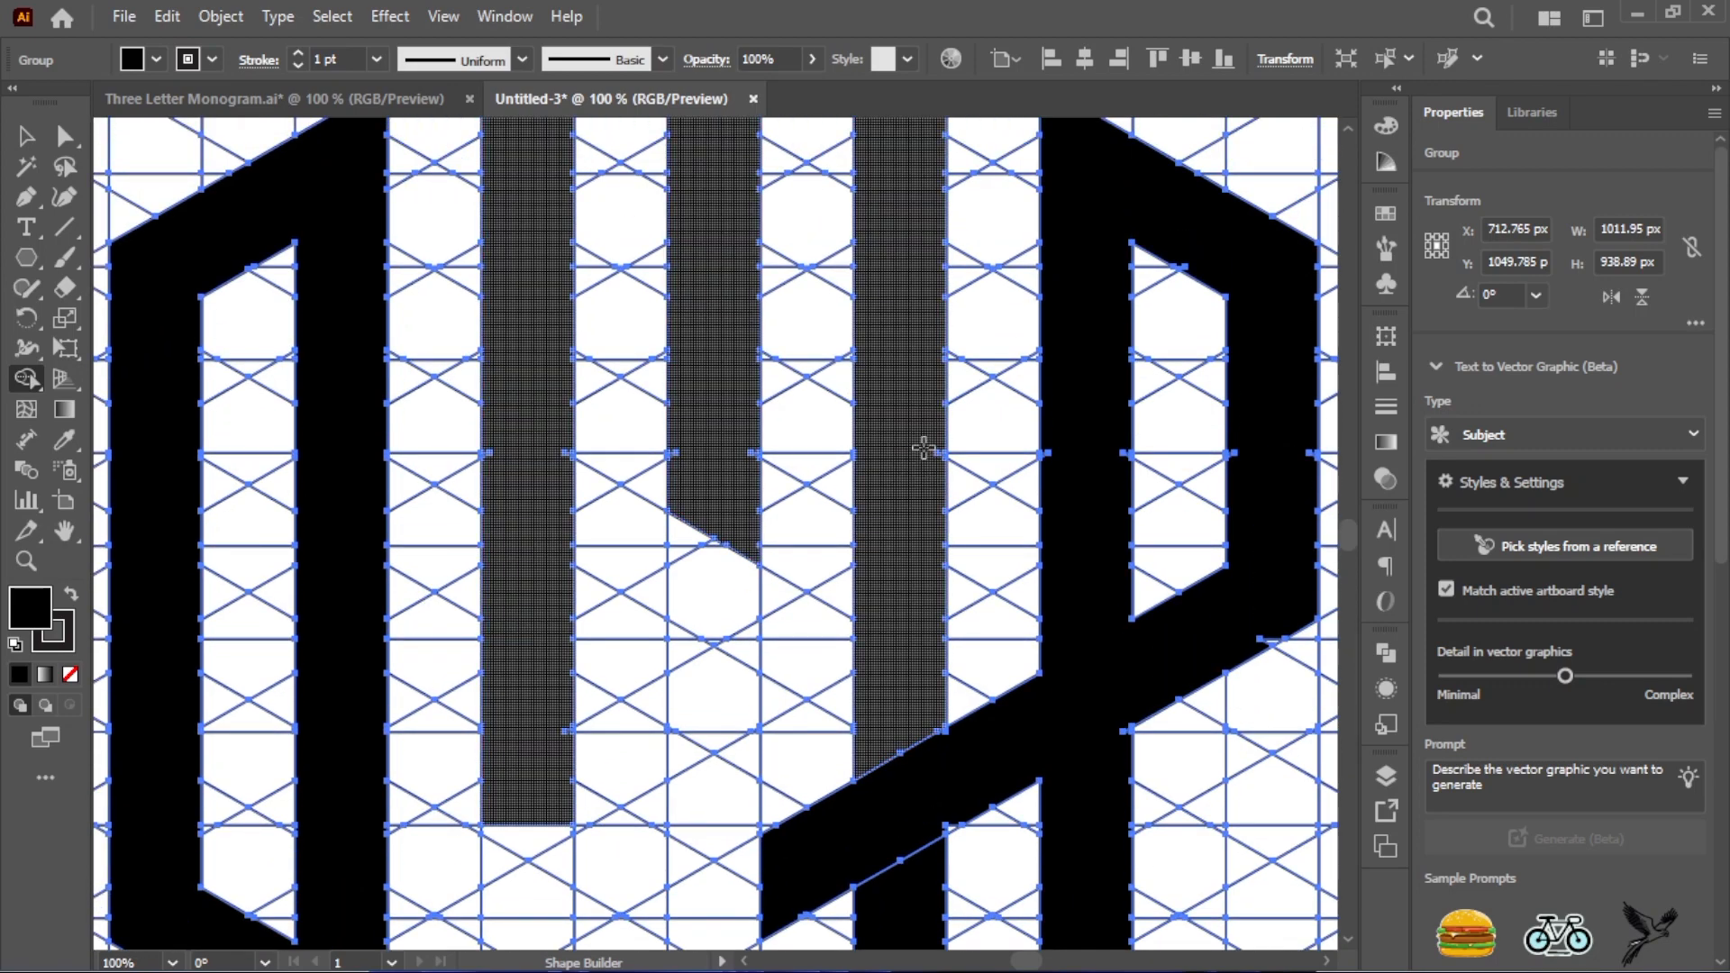
scroll(888, 366, up, 4)
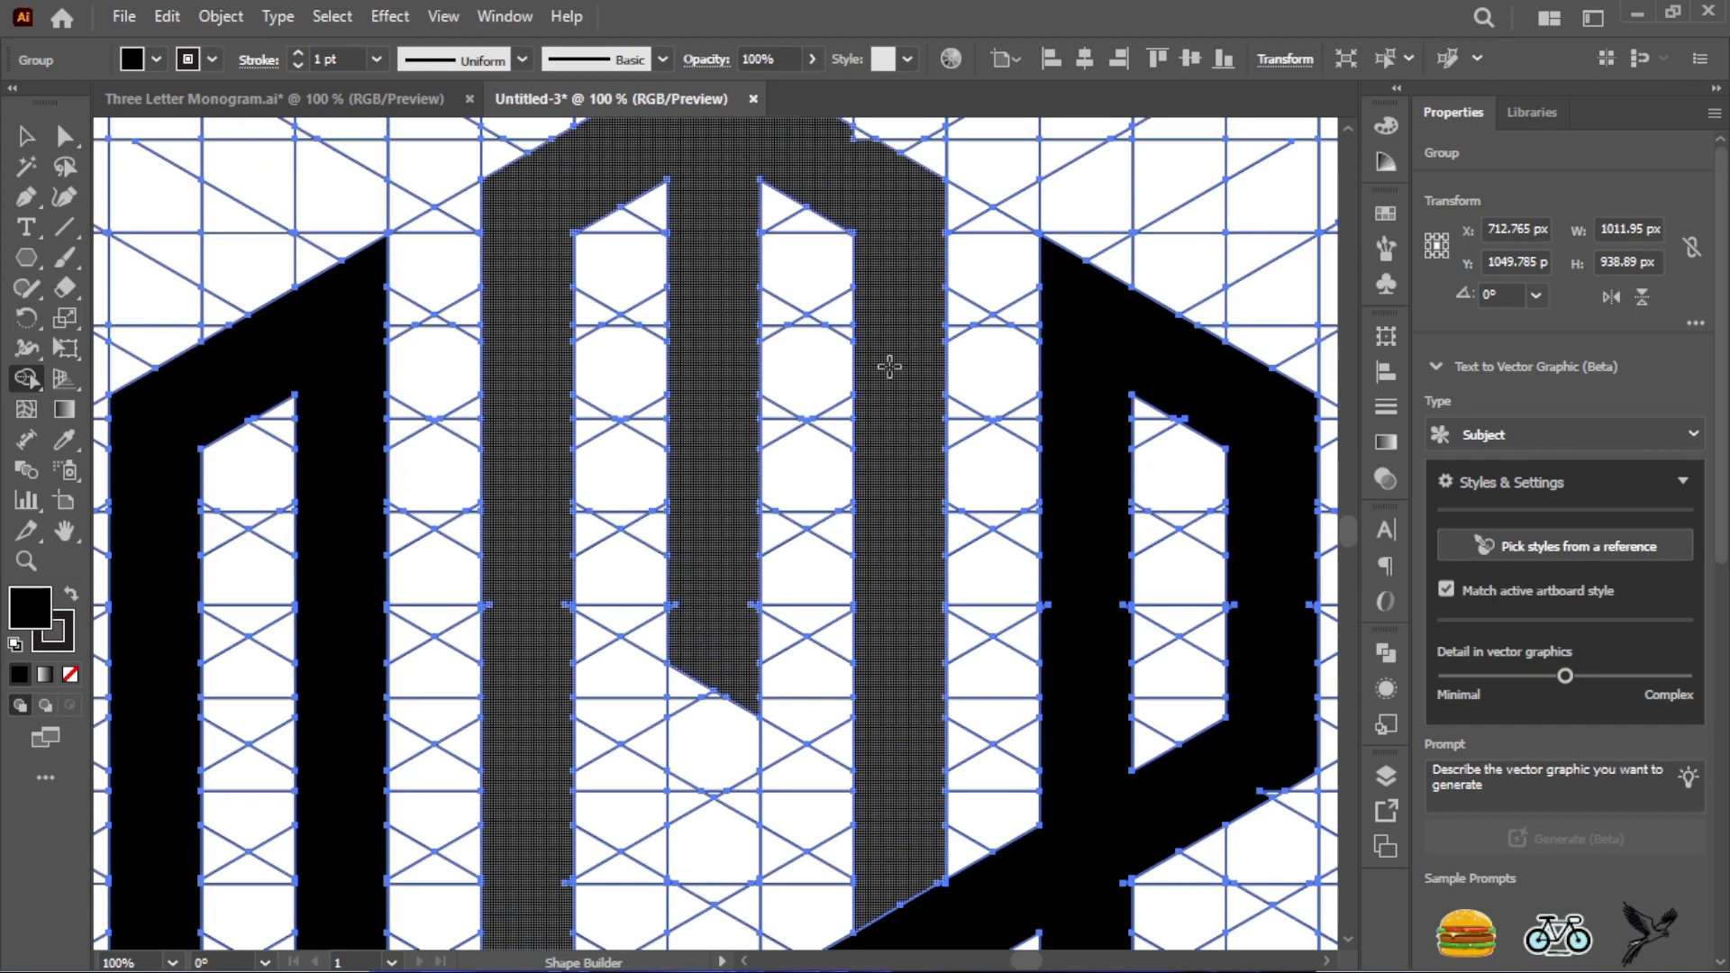
drag(887, 358, 867, 232)
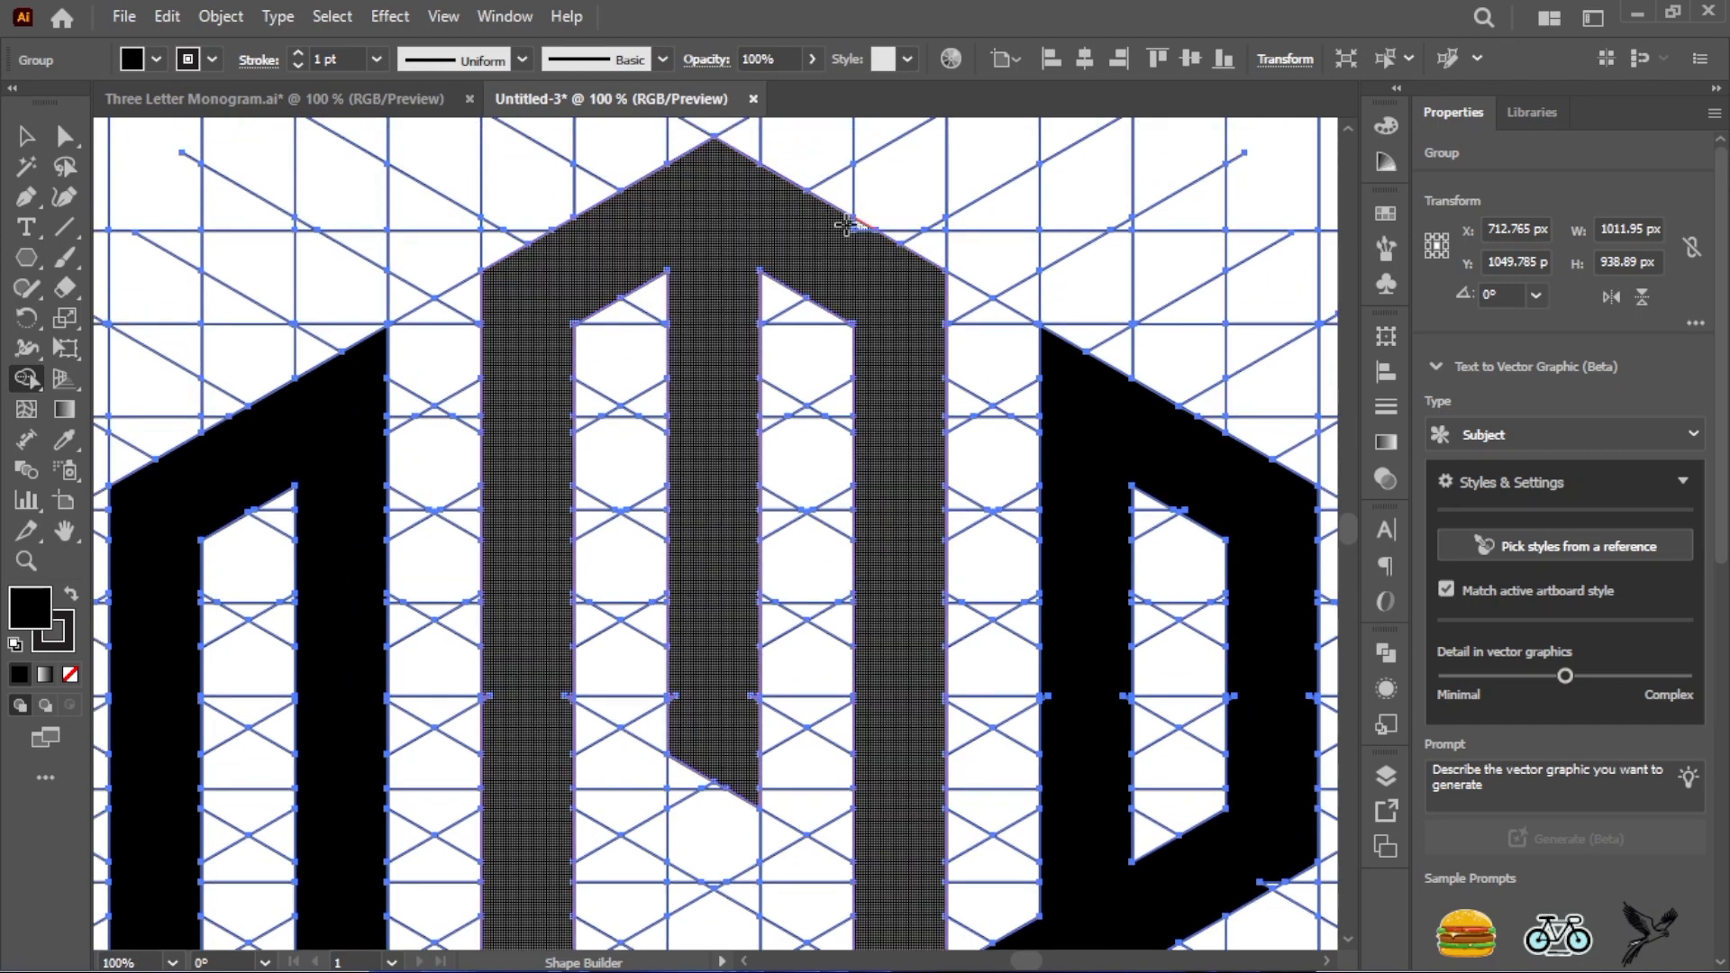
Extend the middle letter's central bar down past the diagonal's end to a pointed tip, filling the gaps along its sides
scroll(726, 502, down, 2)
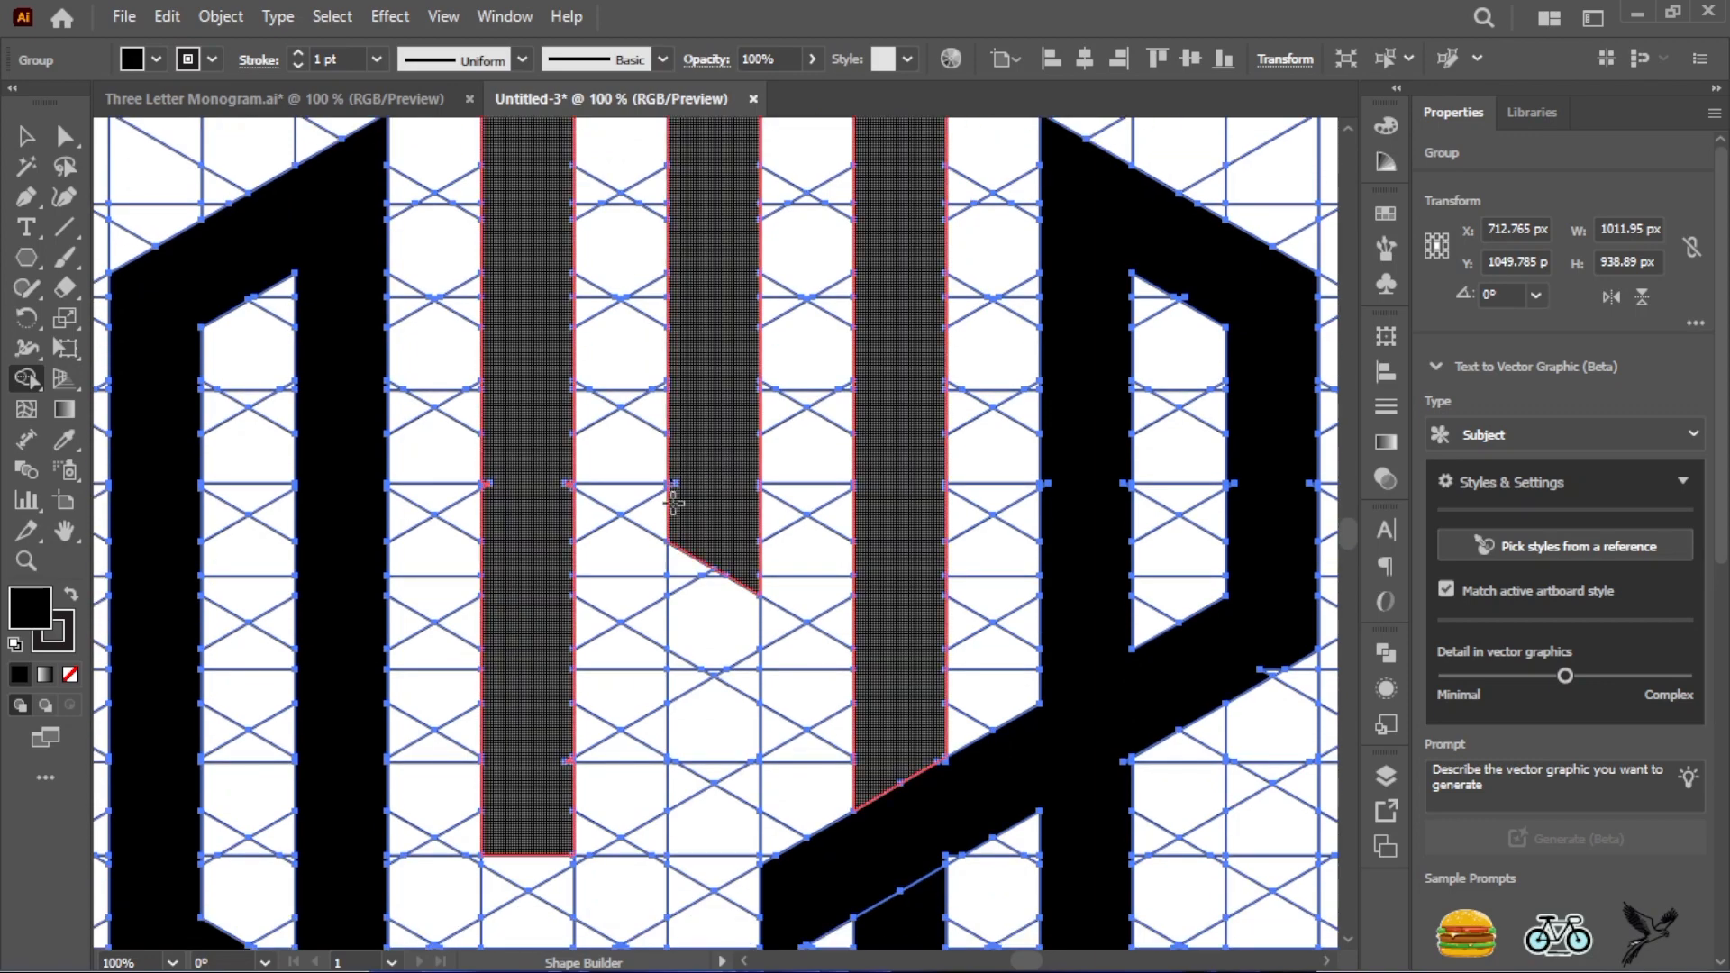
scroll(741, 461, down, 5)
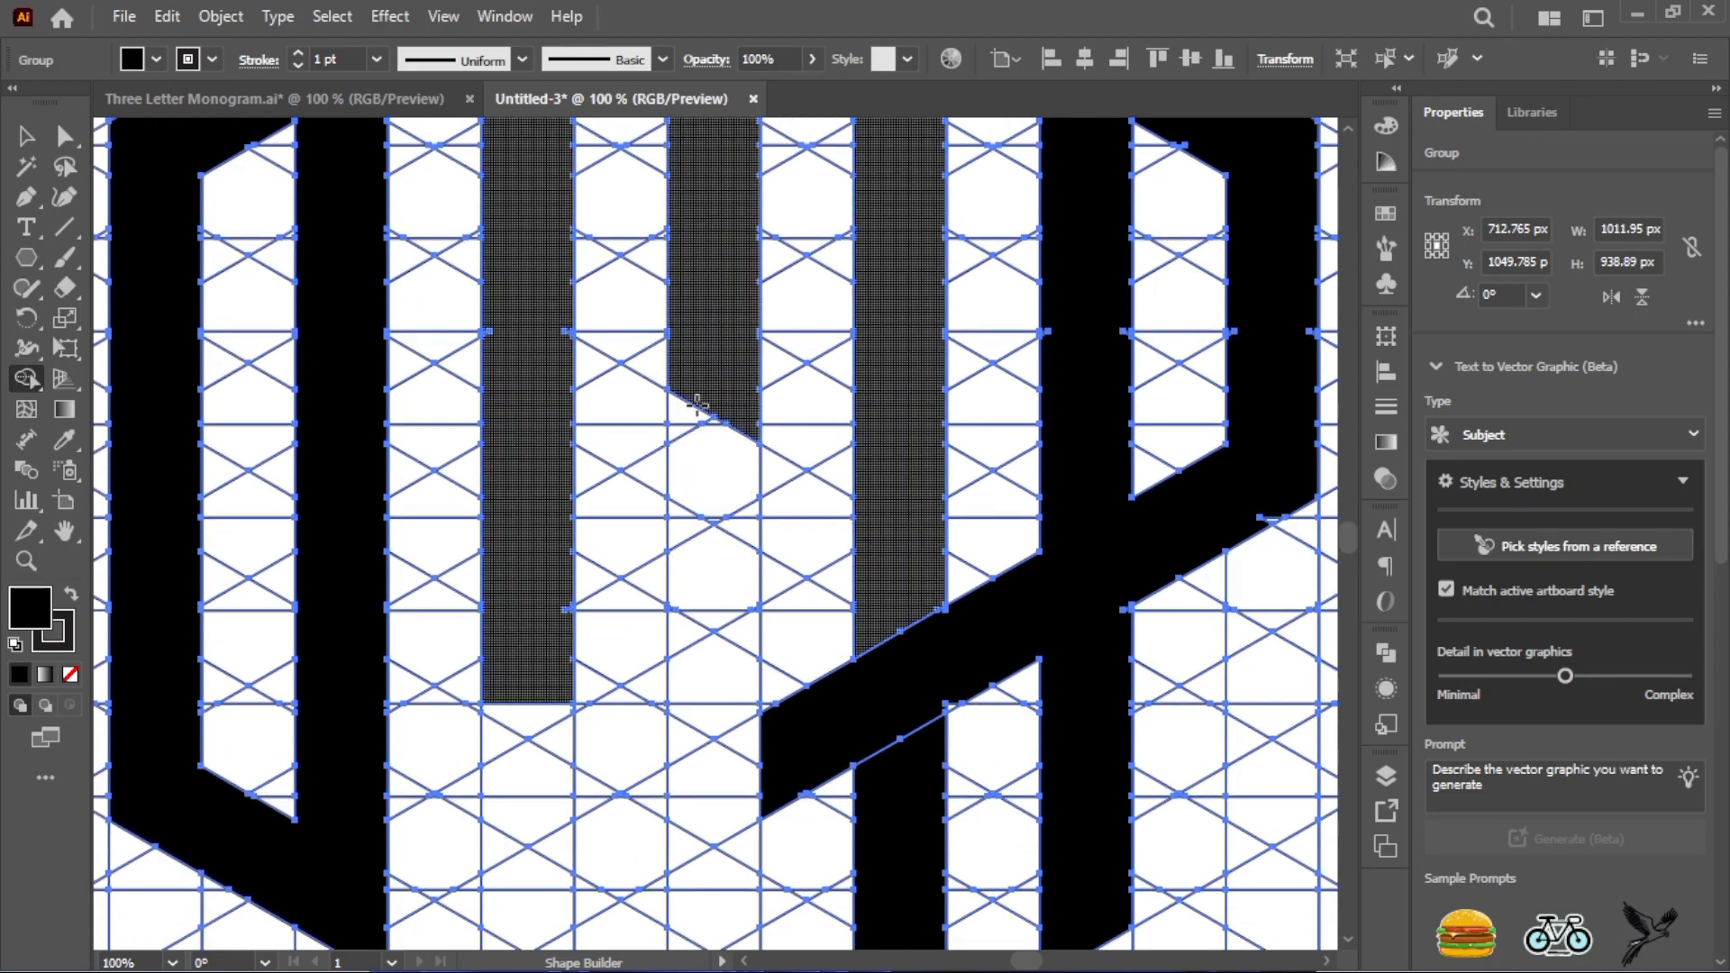
mouse_move(687, 505)
mouse_down()
mouse_move(695, 424)
mouse_move(717, 412)
mouse_move(706, 571)
mouse_up()
scroll(712, 447, down, 1)
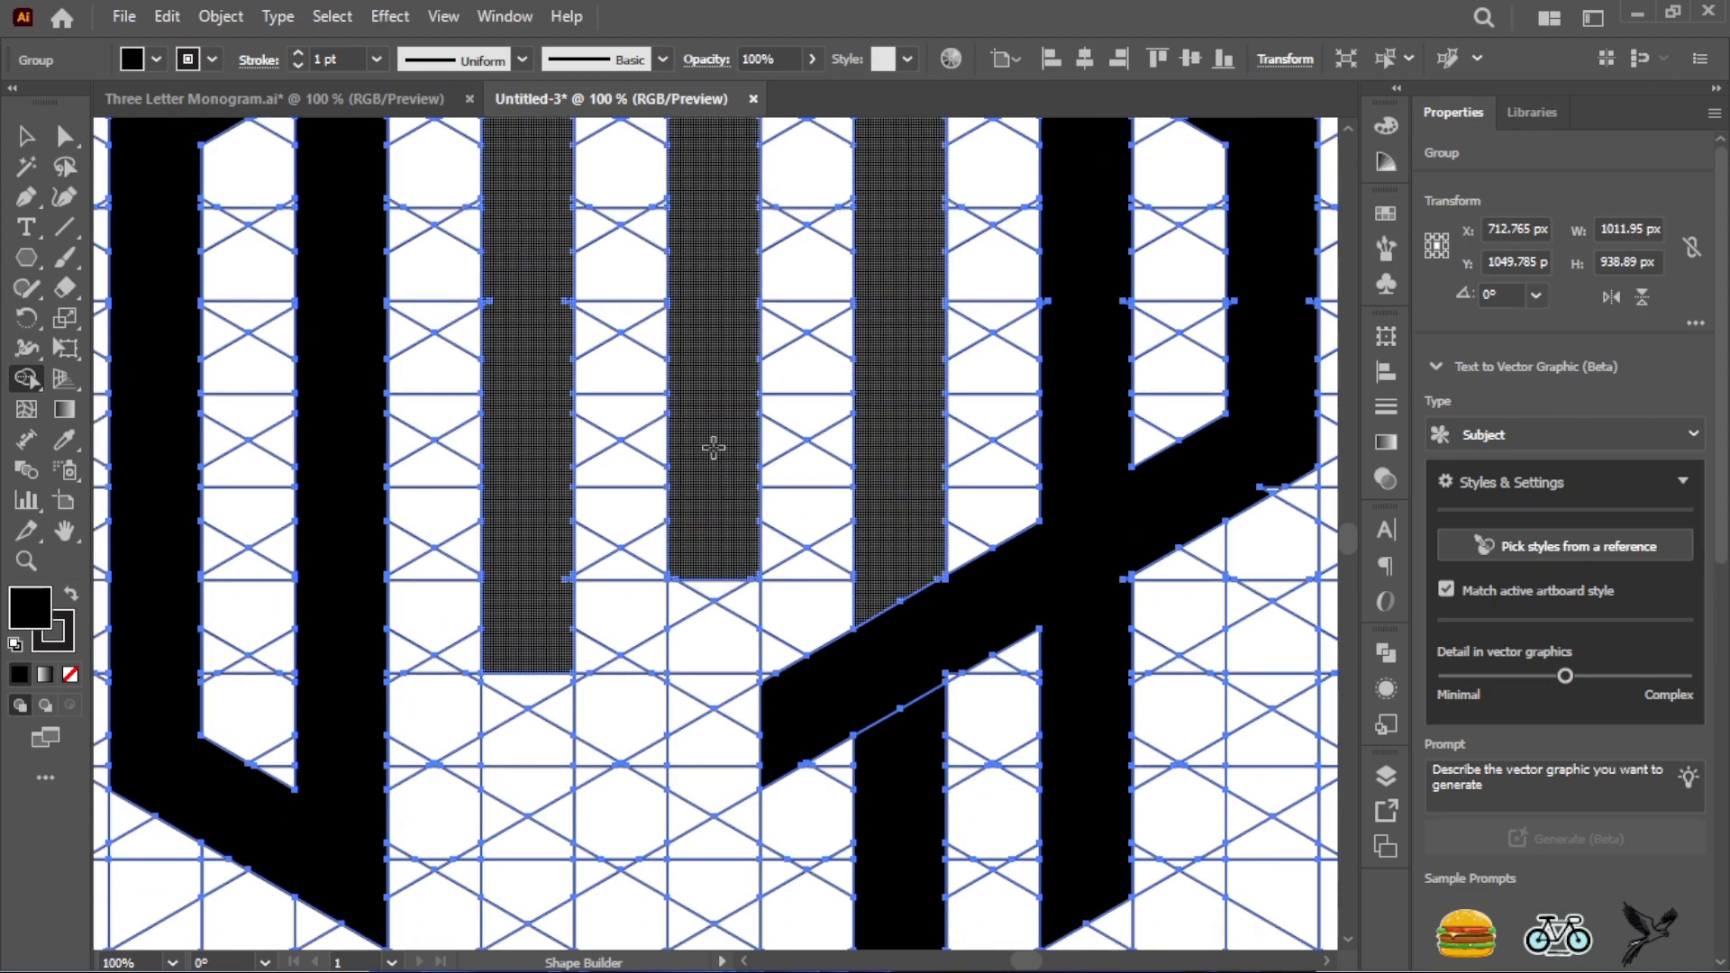
scroll(712, 448, down, 4)
mouse_move(704, 509)
mouse_down()
mouse_move(687, 599)
mouse_move(738, 556)
mouse_move(712, 734)
mouse_up()
scroll(716, 504, down, 4)
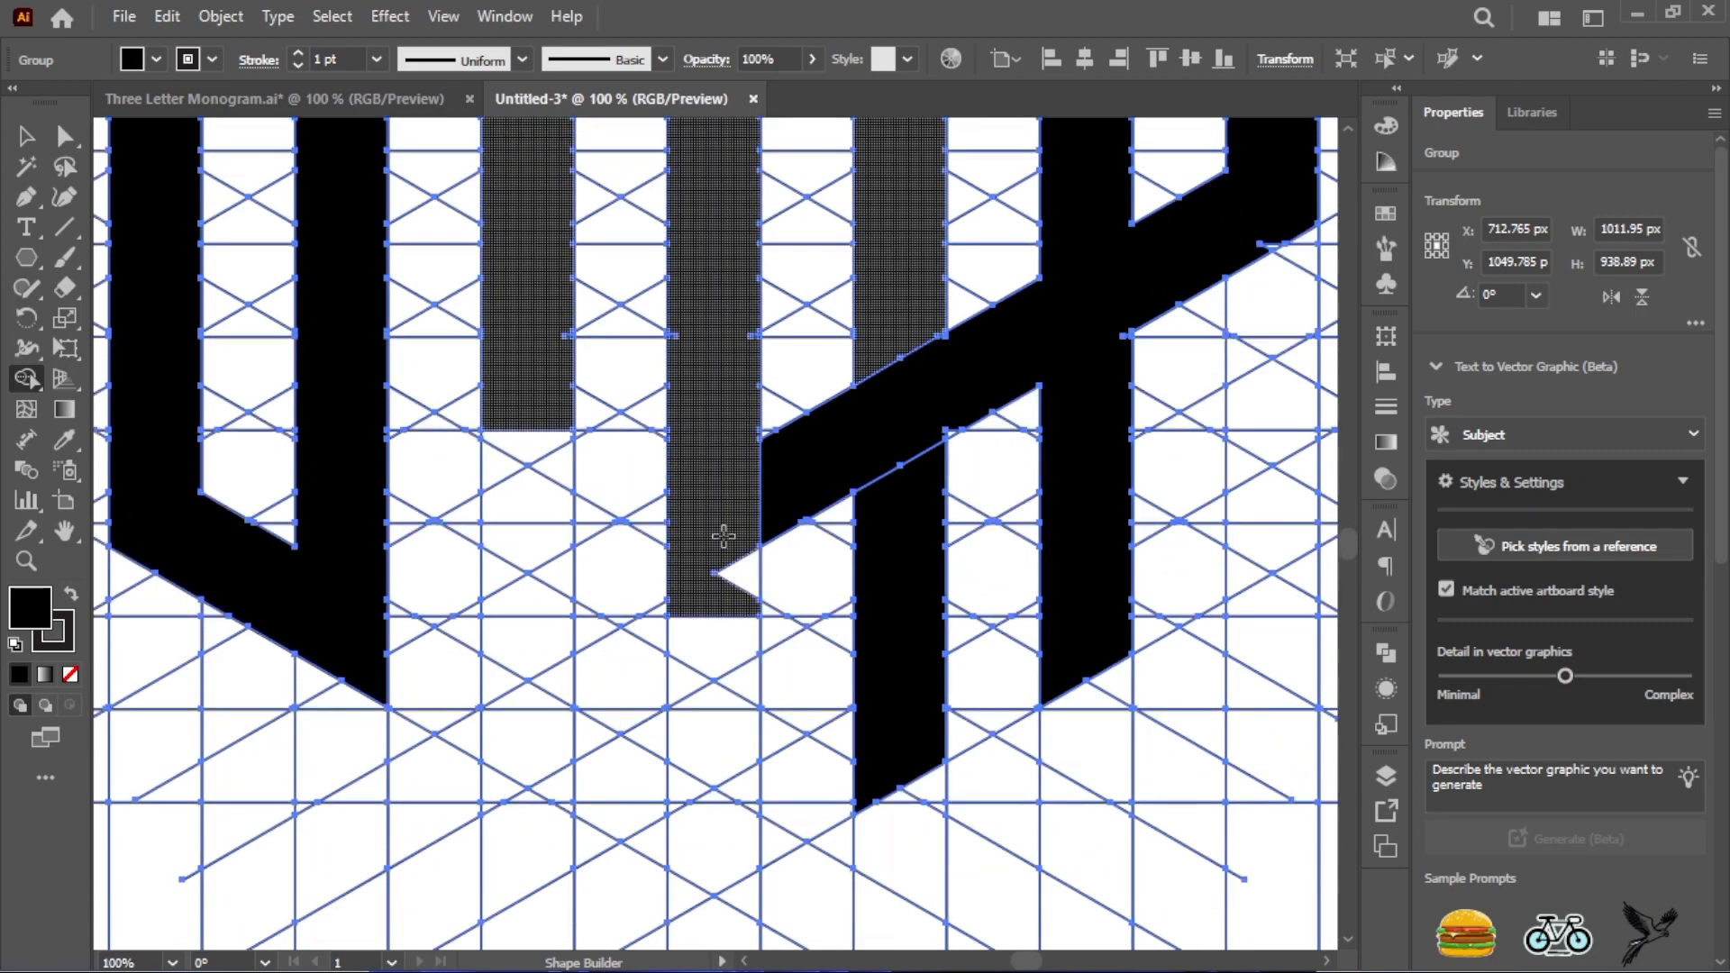
drag(732, 540, 703, 830)
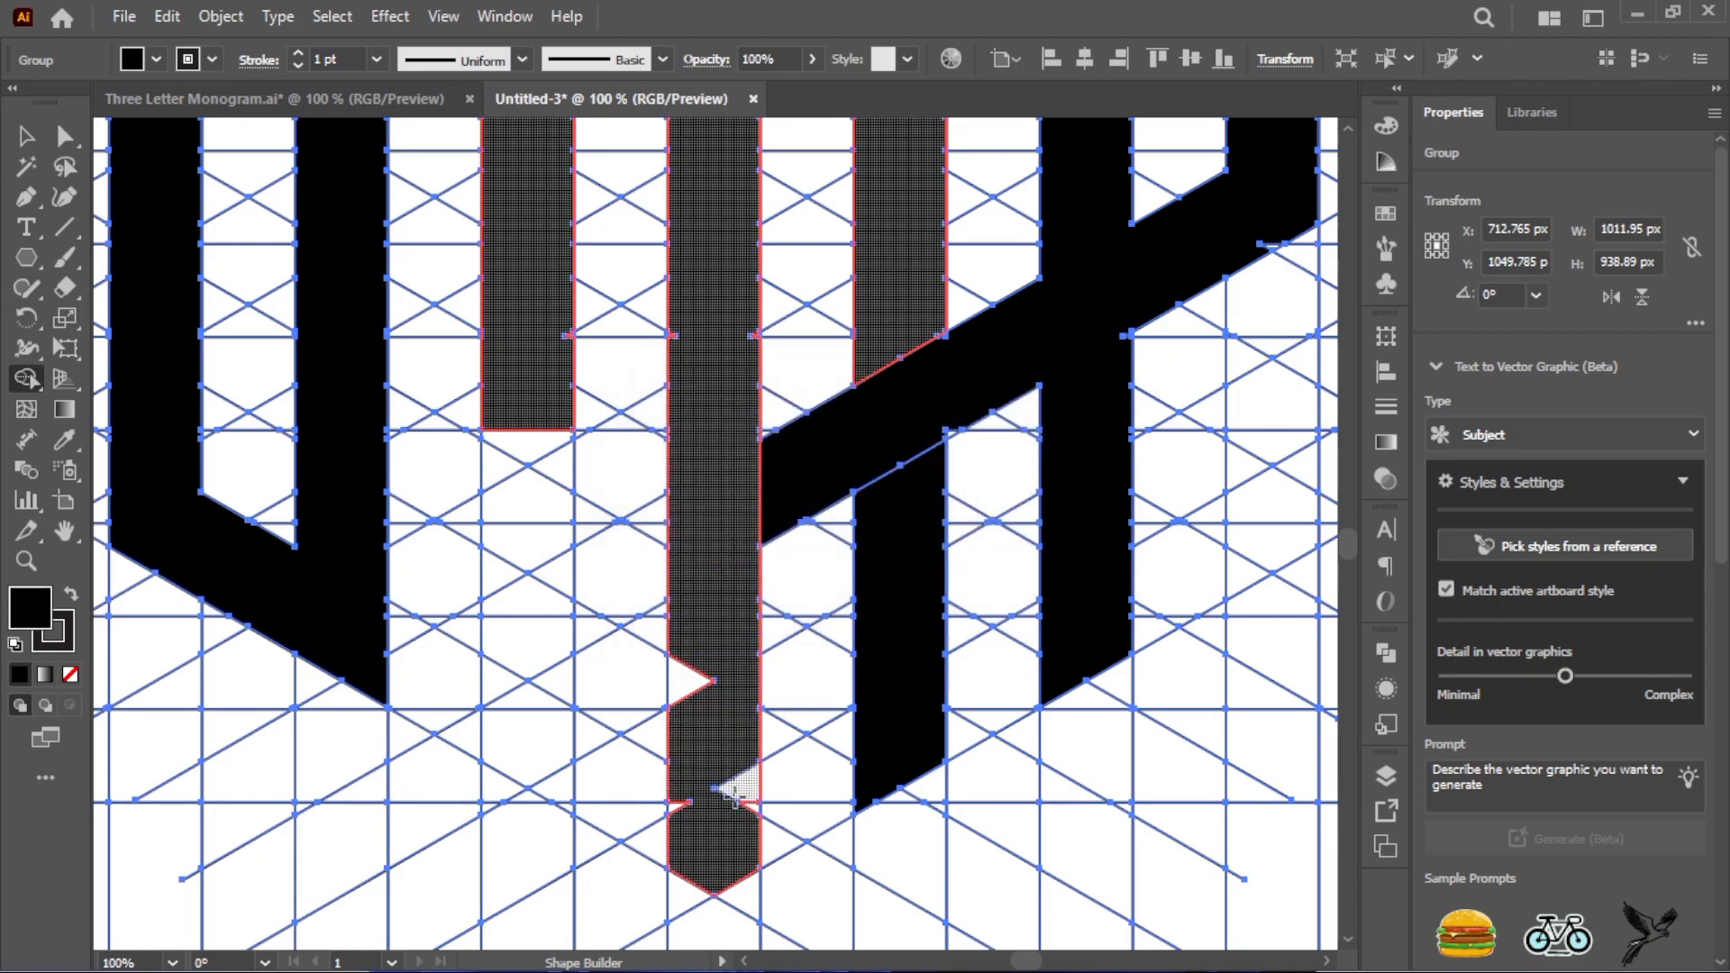
mouse_move(687, 634)
mouse_down()
mouse_move(688, 815)
mouse_move(746, 780)
mouse_up()
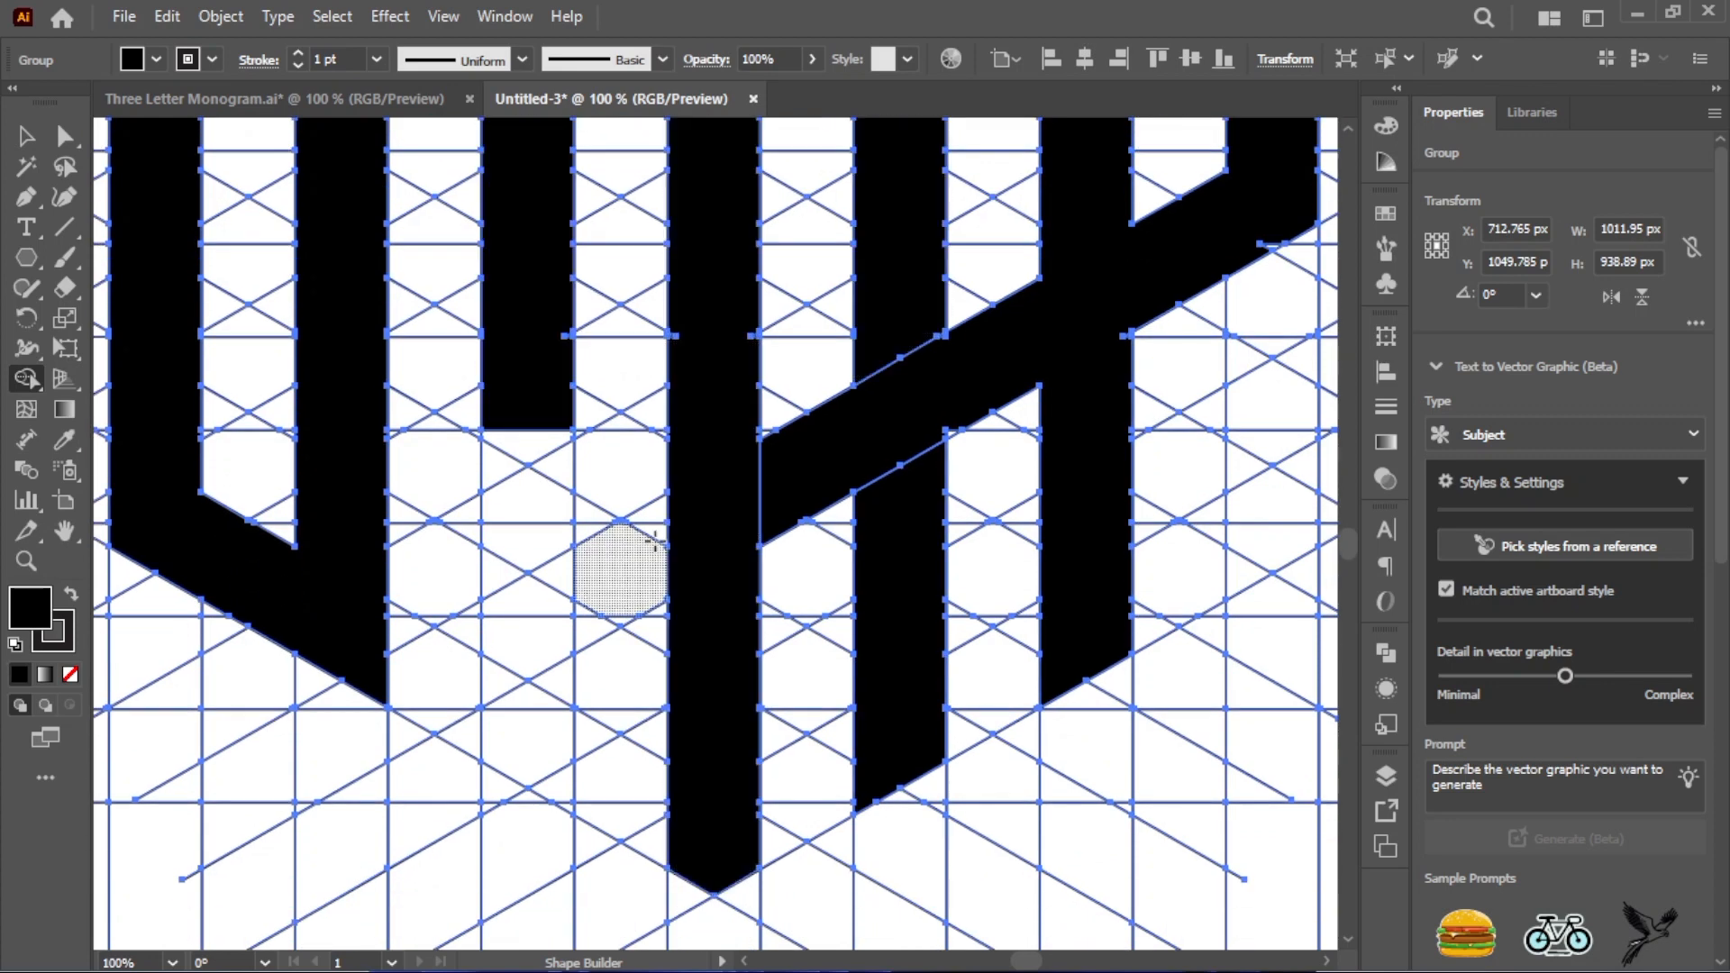
Continue the diagonal bar from the middle letter's central column down to the left letter's lower corner, merging its cells into one slanted shape
mouse_move(650, 512)
mouse_down()
mouse_move(618, 571)
mouse_move(637, 556)
mouse_up()
drag(541, 645, 539, 645)
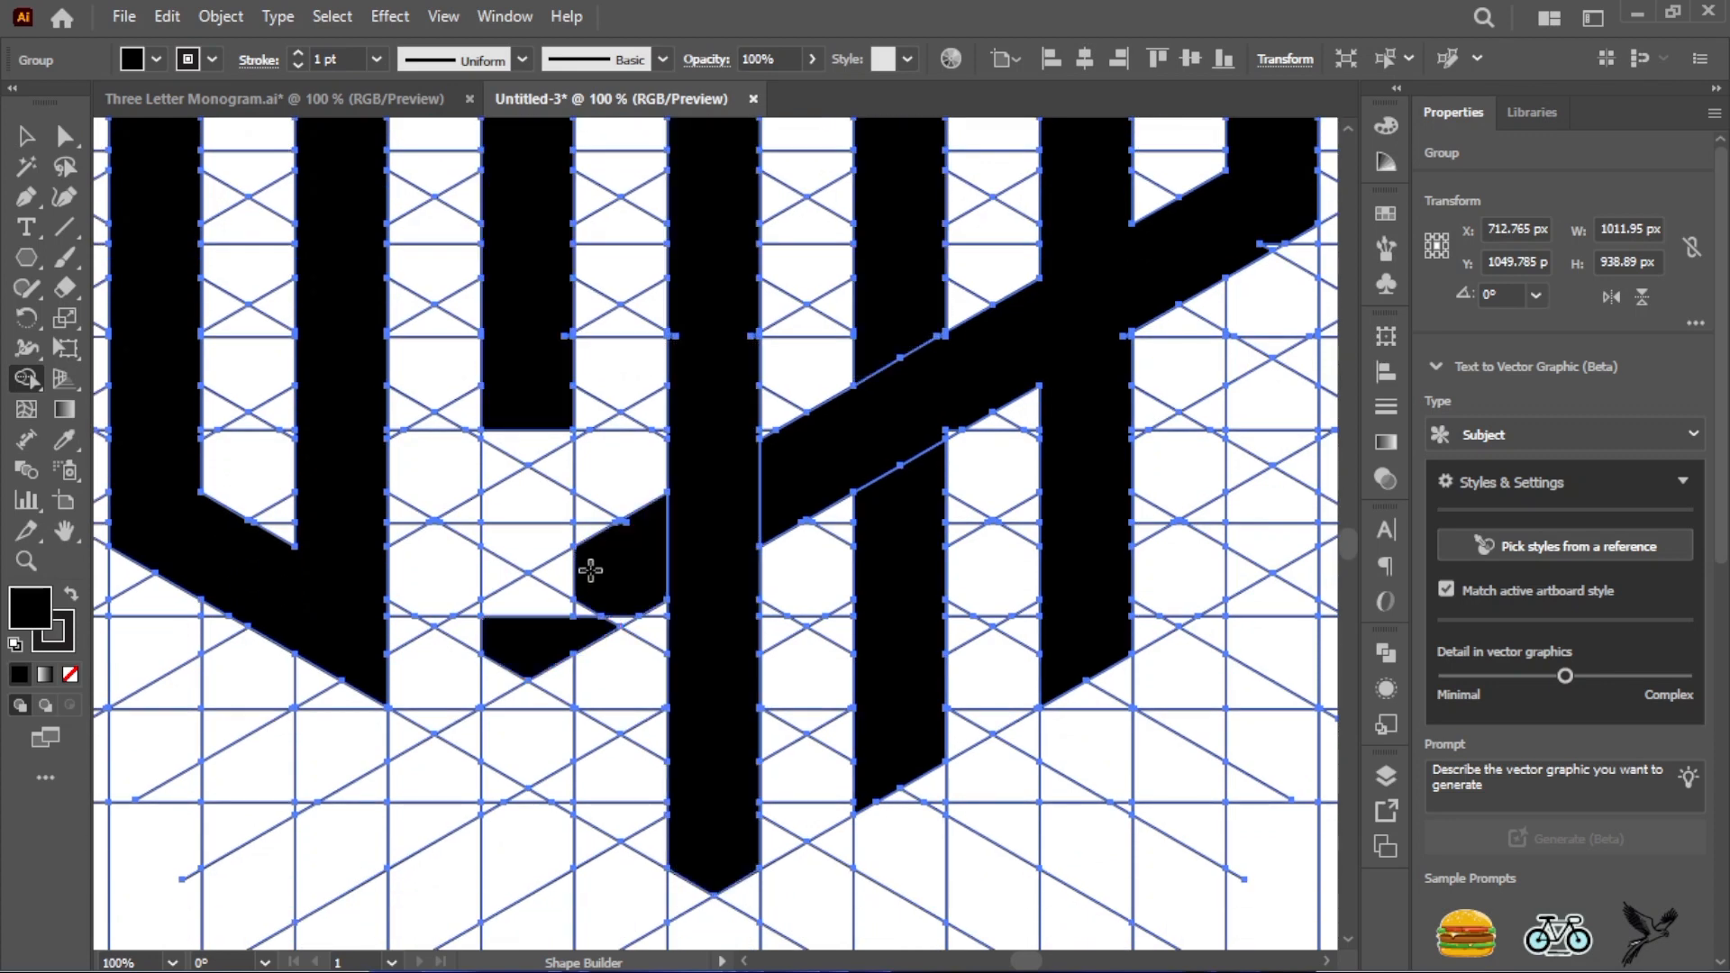
mouse_move(592, 571)
mouse_down()
mouse_move(501, 621)
mouse_move(619, 607)
mouse_move(434, 652)
mouse_move(419, 661)
mouse_move(460, 672)
mouse_move(430, 707)
mouse_up()
click(611, 616)
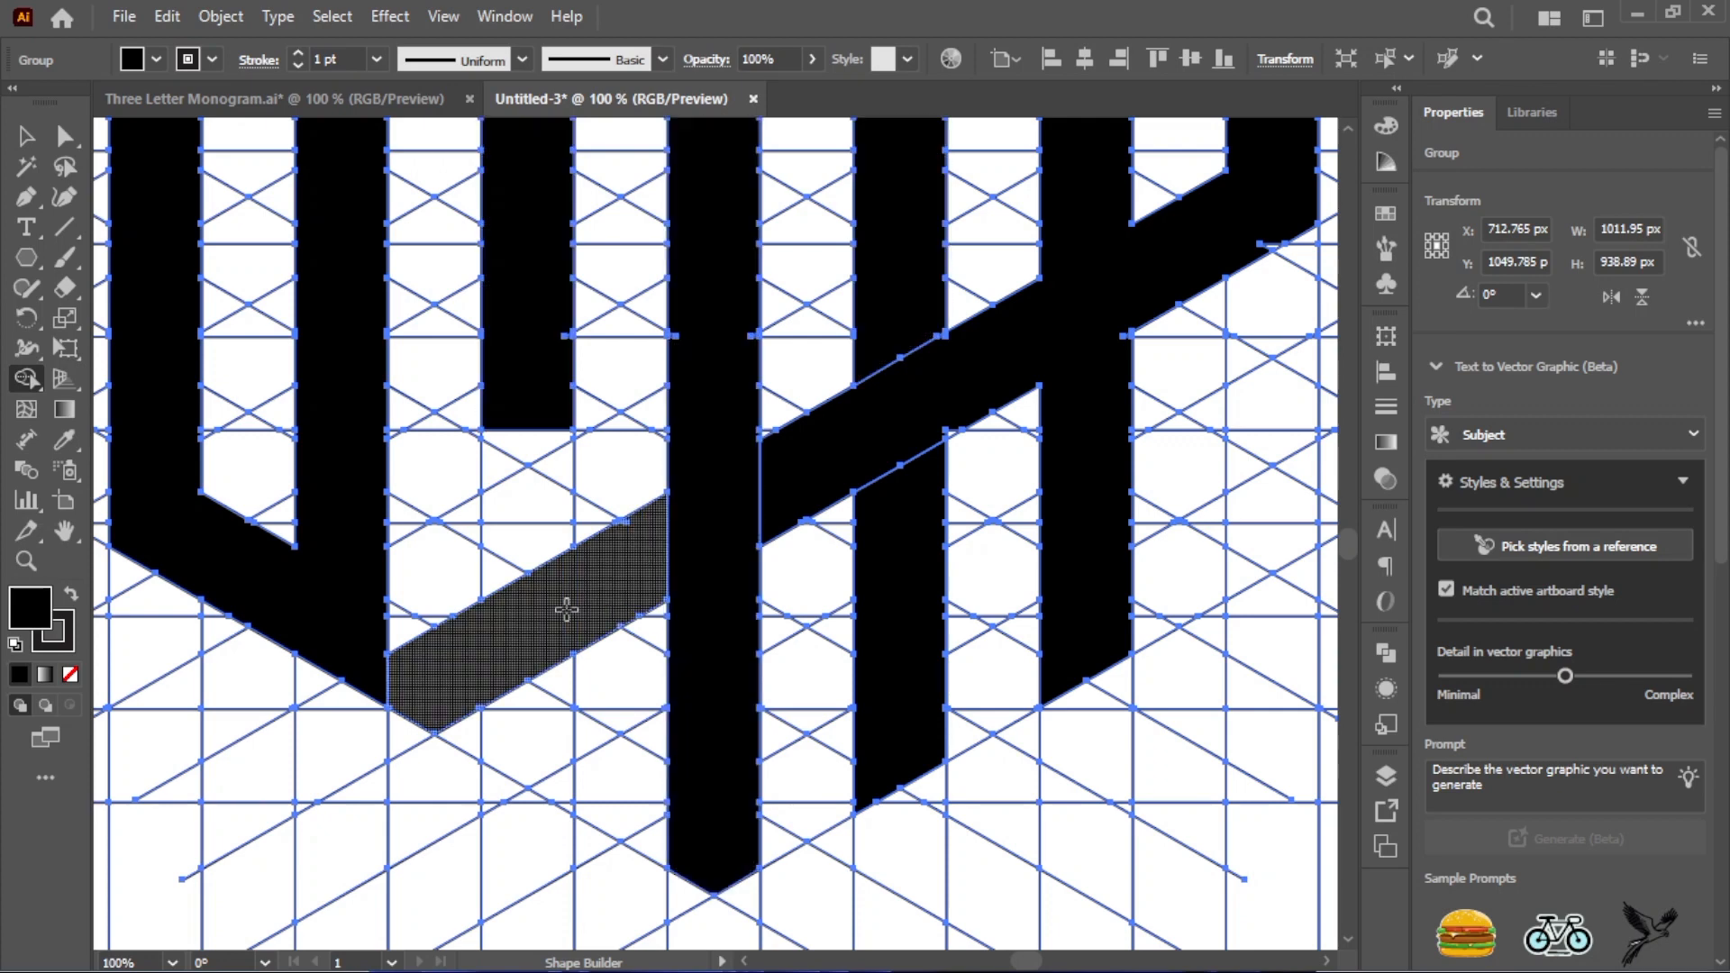
Extend the middle letter's left bar down to the diagonal and build a separate piece below it with a slanted end
mouse_move(497, 411)
mouse_down()
mouse_move(494, 519)
mouse_move(534, 450)
mouse_move(551, 492)
mouse_move(534, 537)
mouse_move(509, 569)
mouse_up()
scroll(536, 690, down, 1)
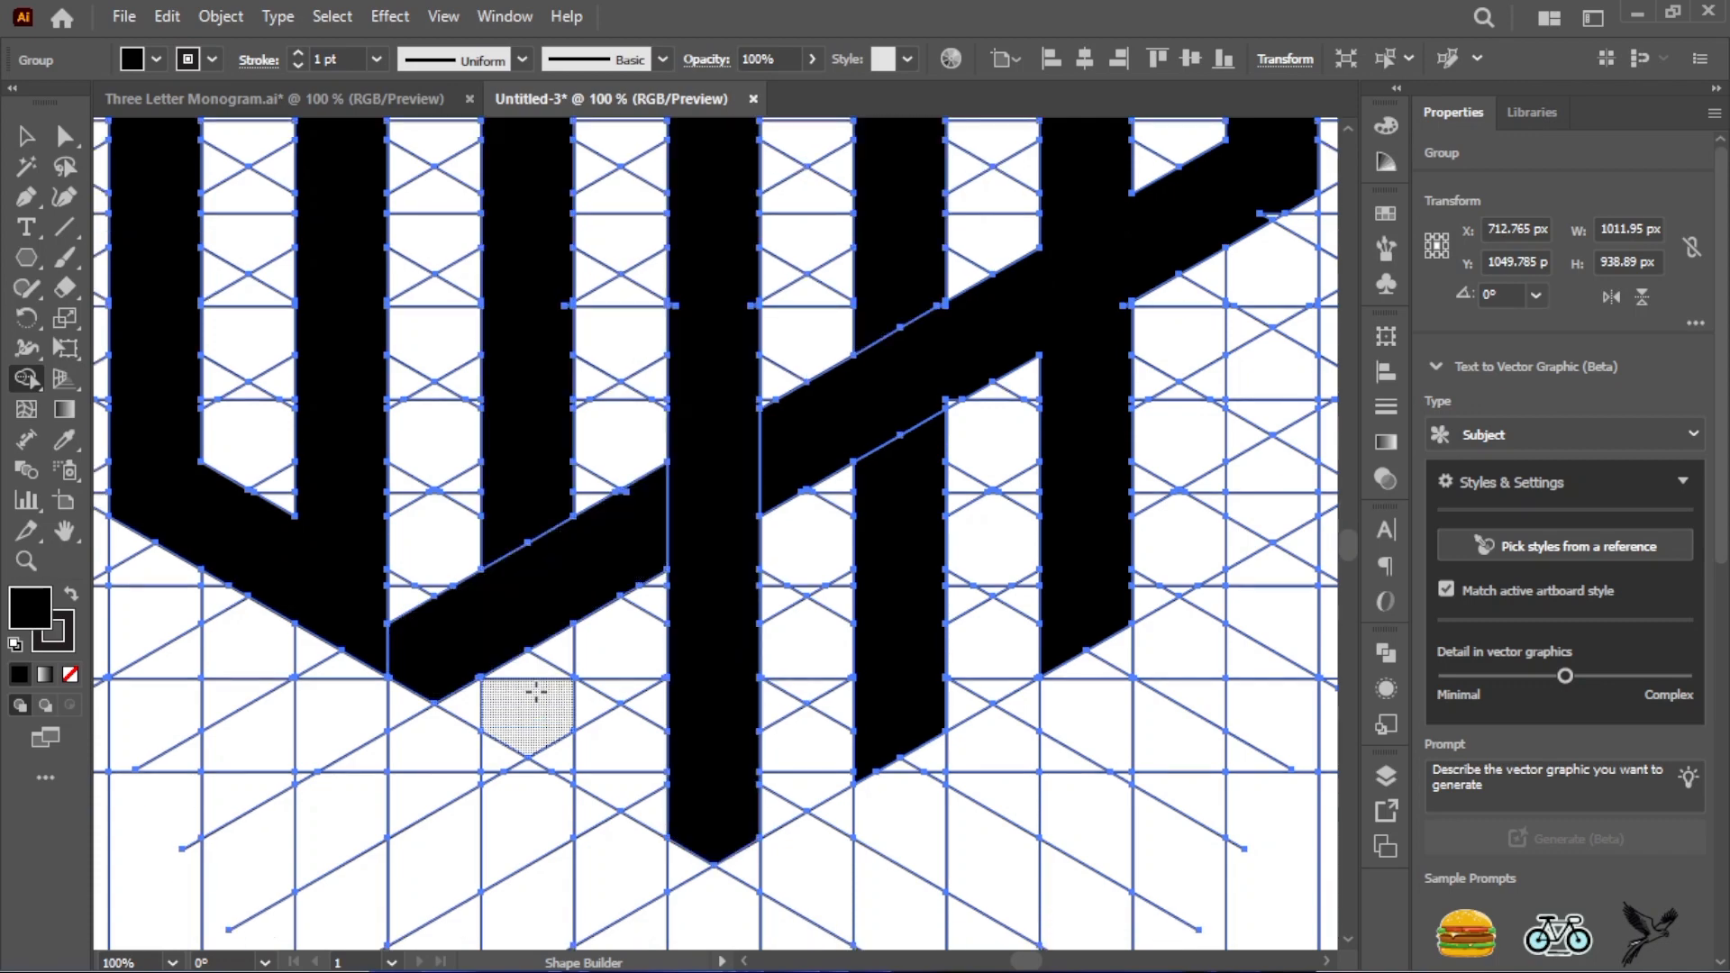
drag(557, 659, 536, 701)
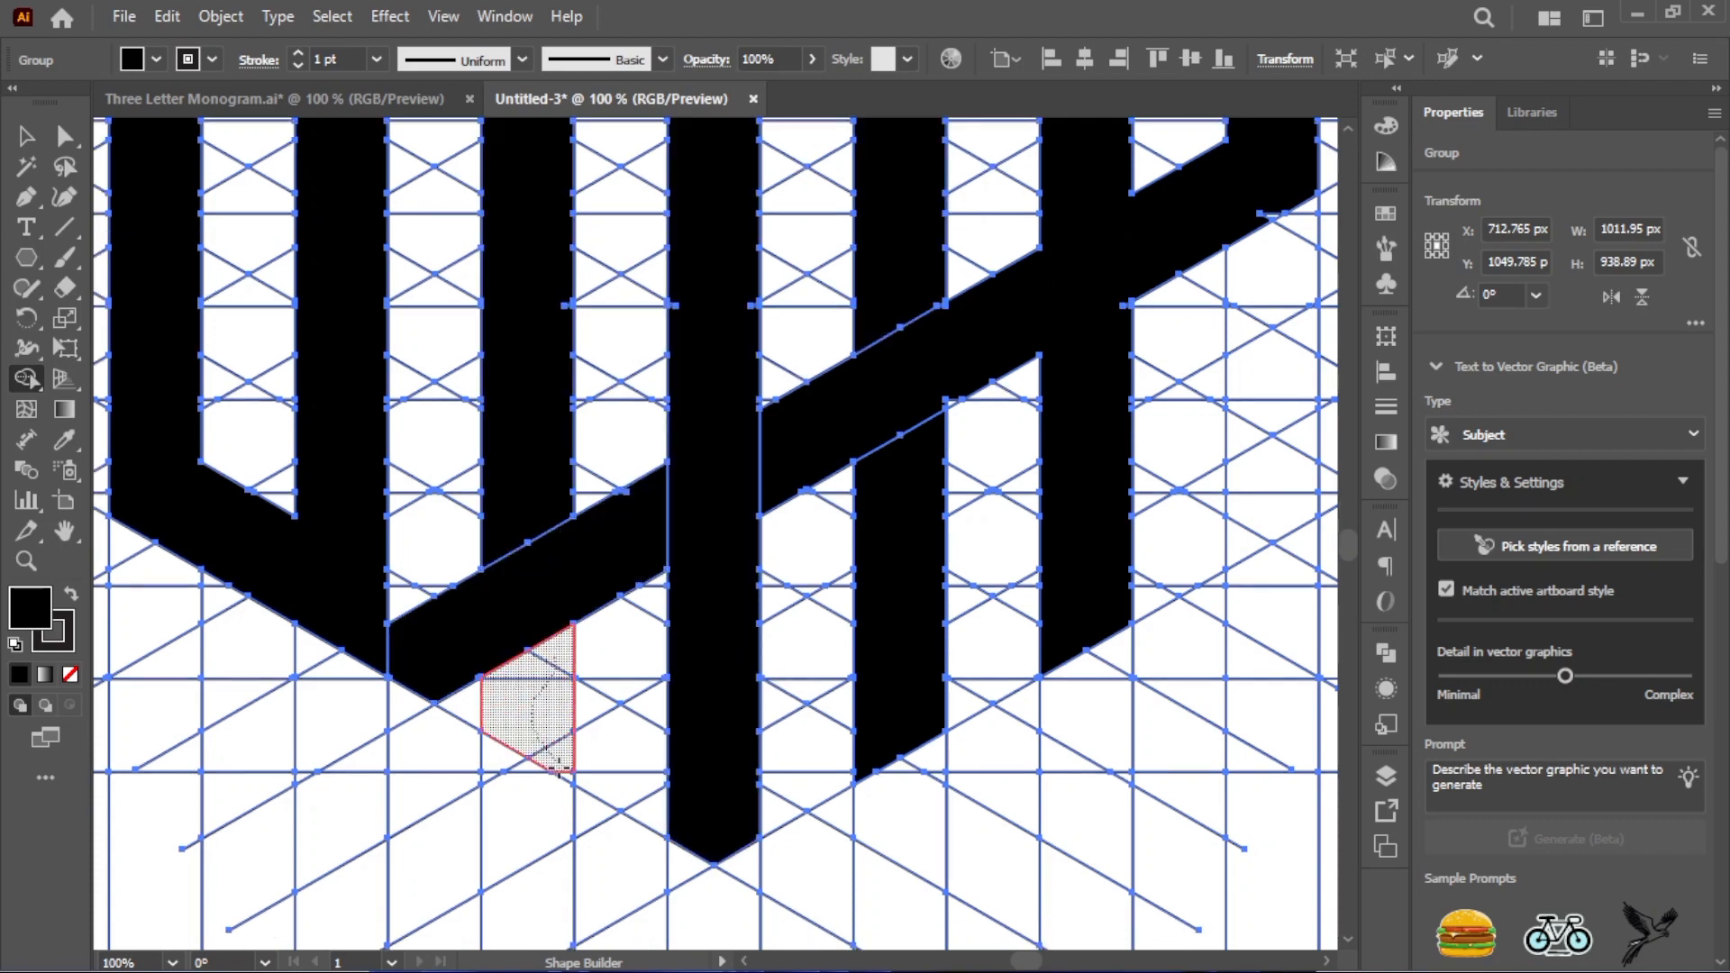
drag(561, 773, 541, 706)
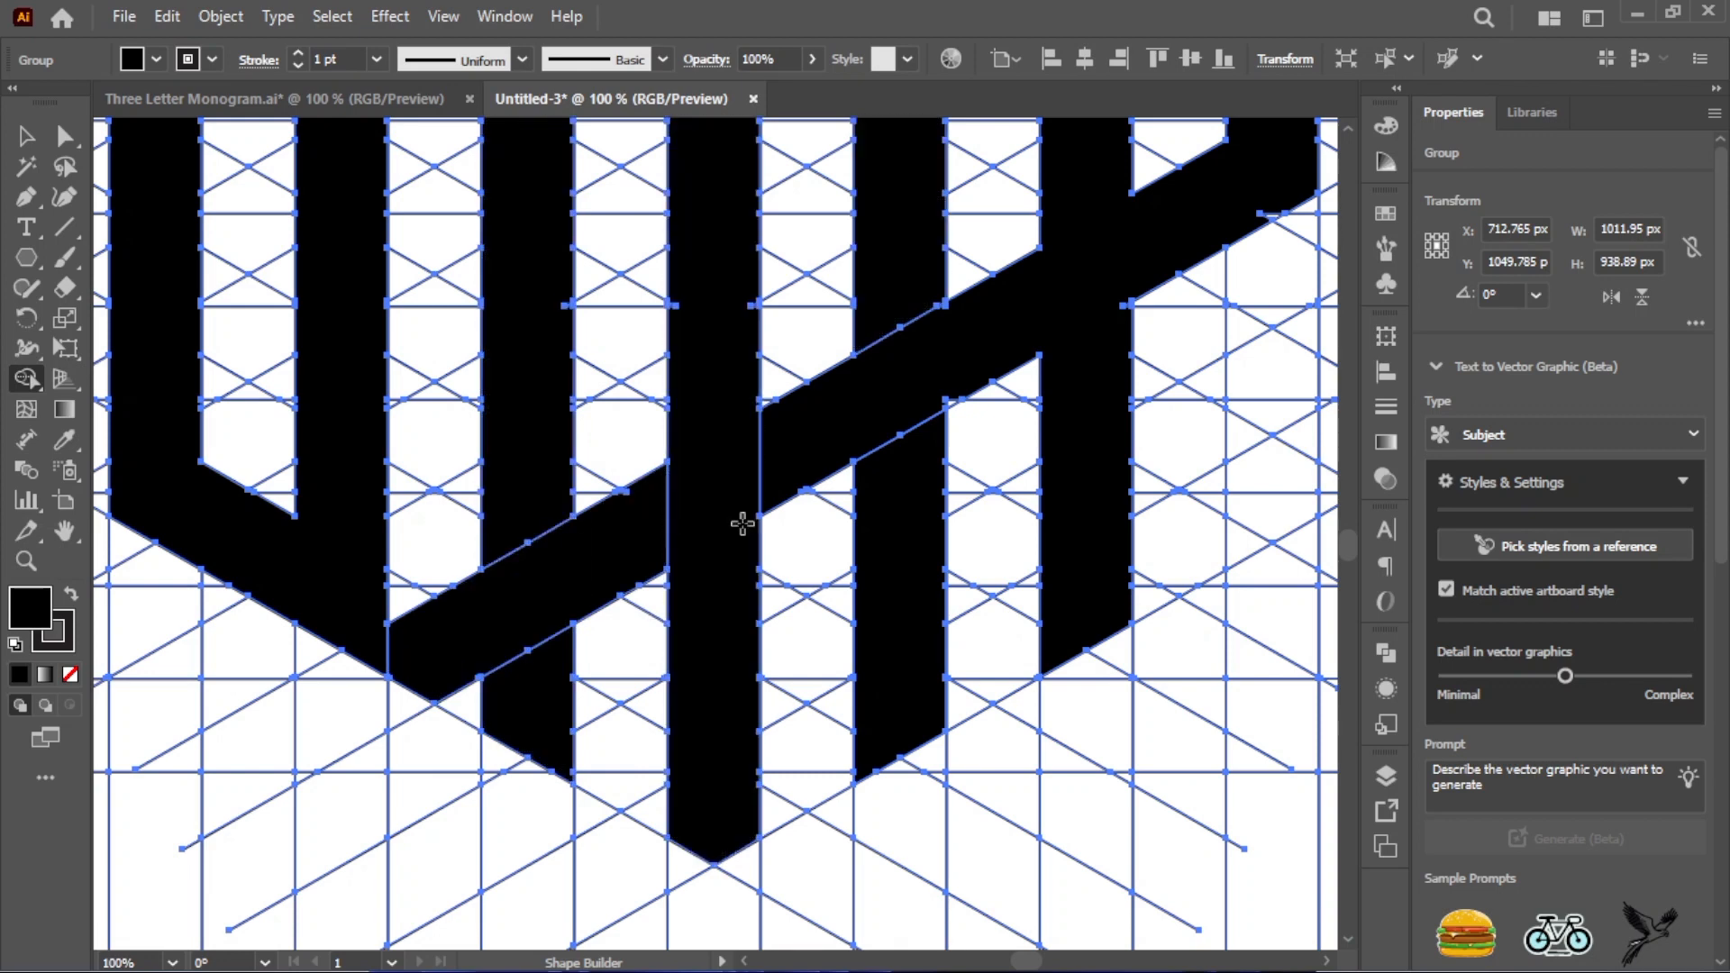
Examine the merged letter shapes along the bars, slopes and diagonal crossings for leftover gaps or unmerged cells
drag(629, 491, 614, 556)
drag(927, 408, 957, 396)
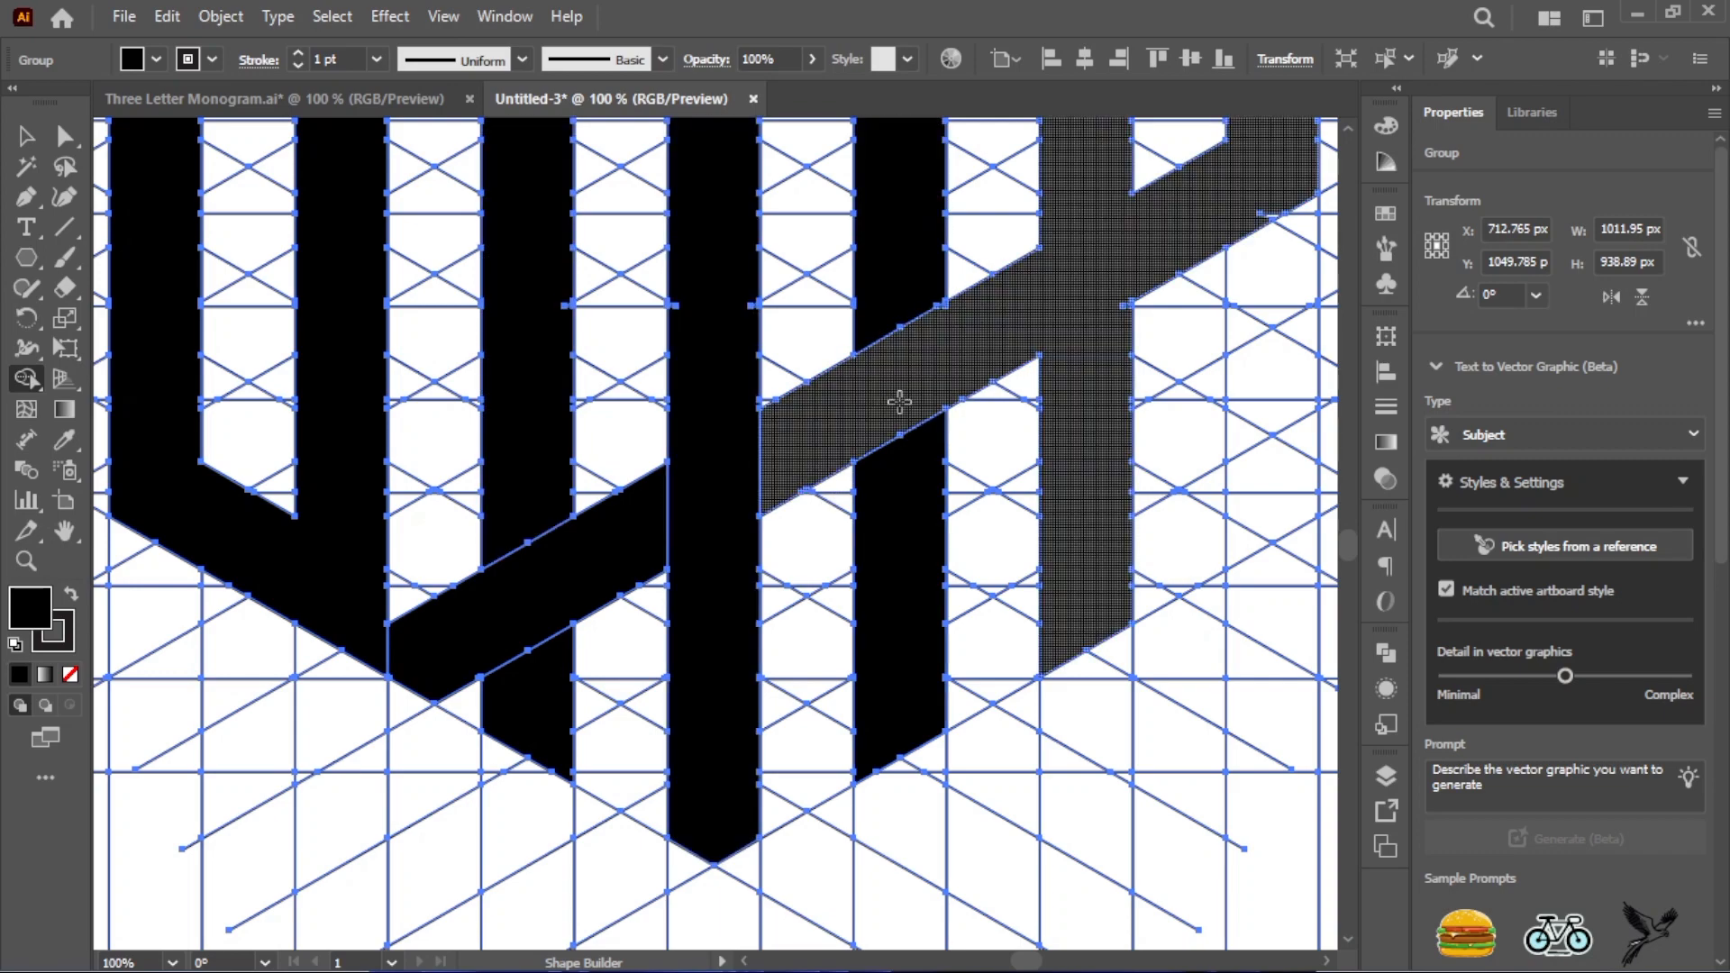
scroll(896, 397, up, 2)
scroll(991, 330, down, 2)
scroll(992, 328, up, 3)
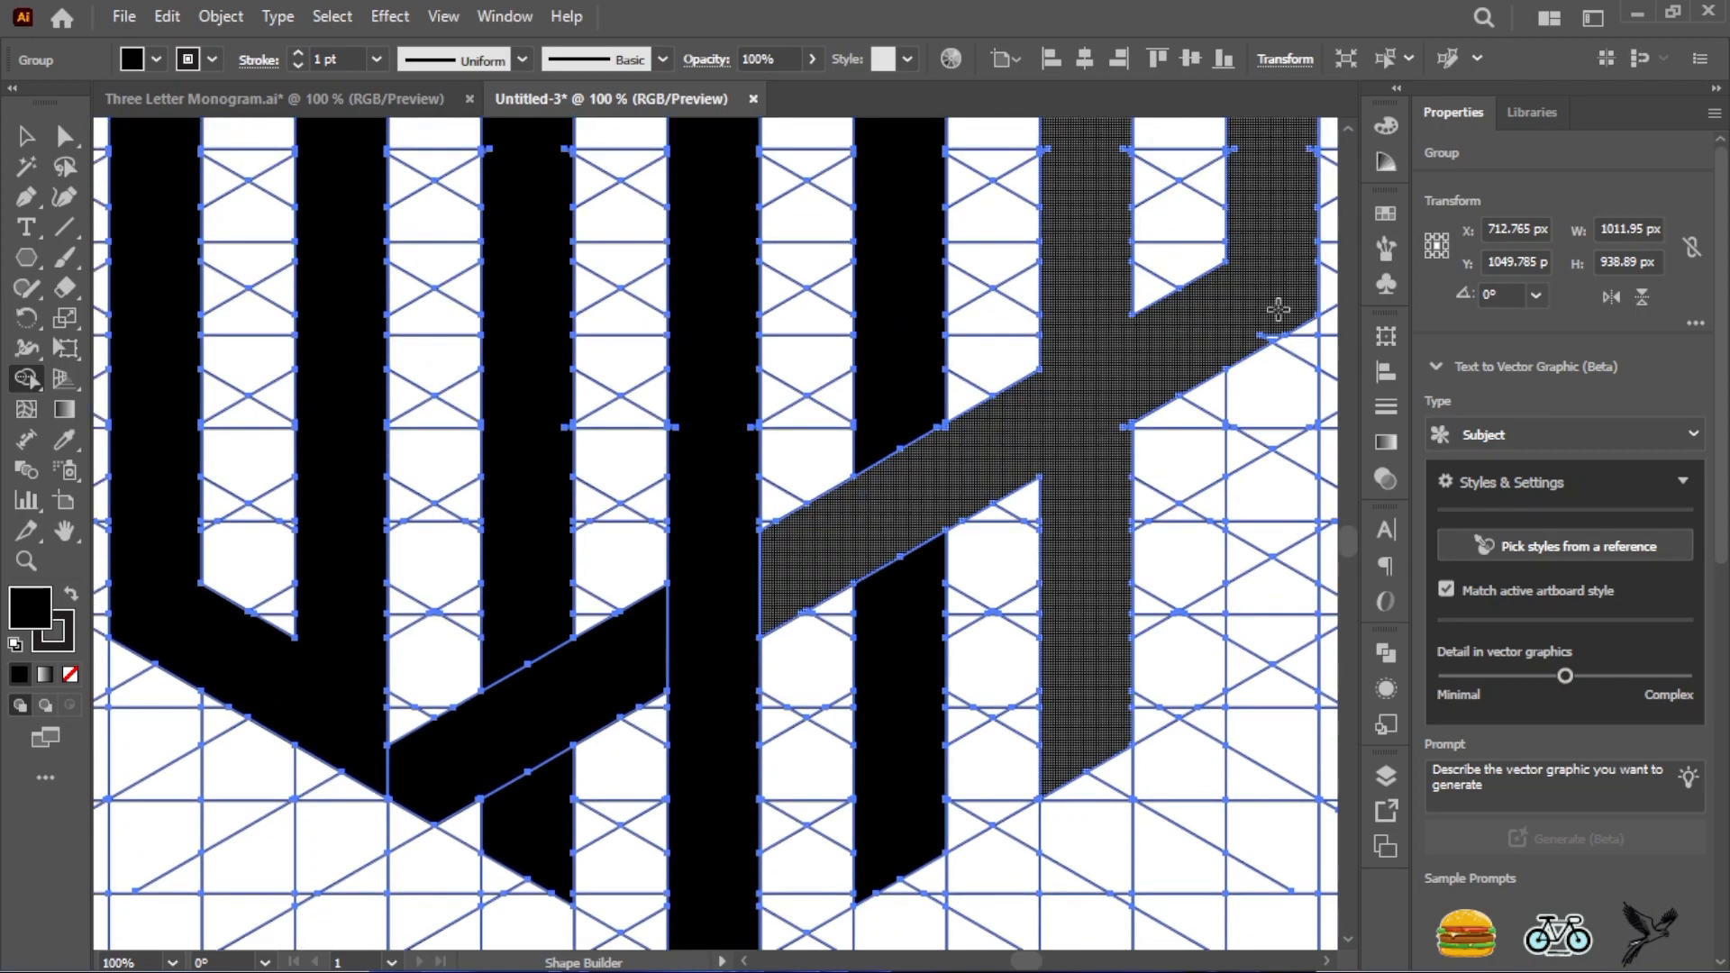
scroll(494, 332, up, 8)
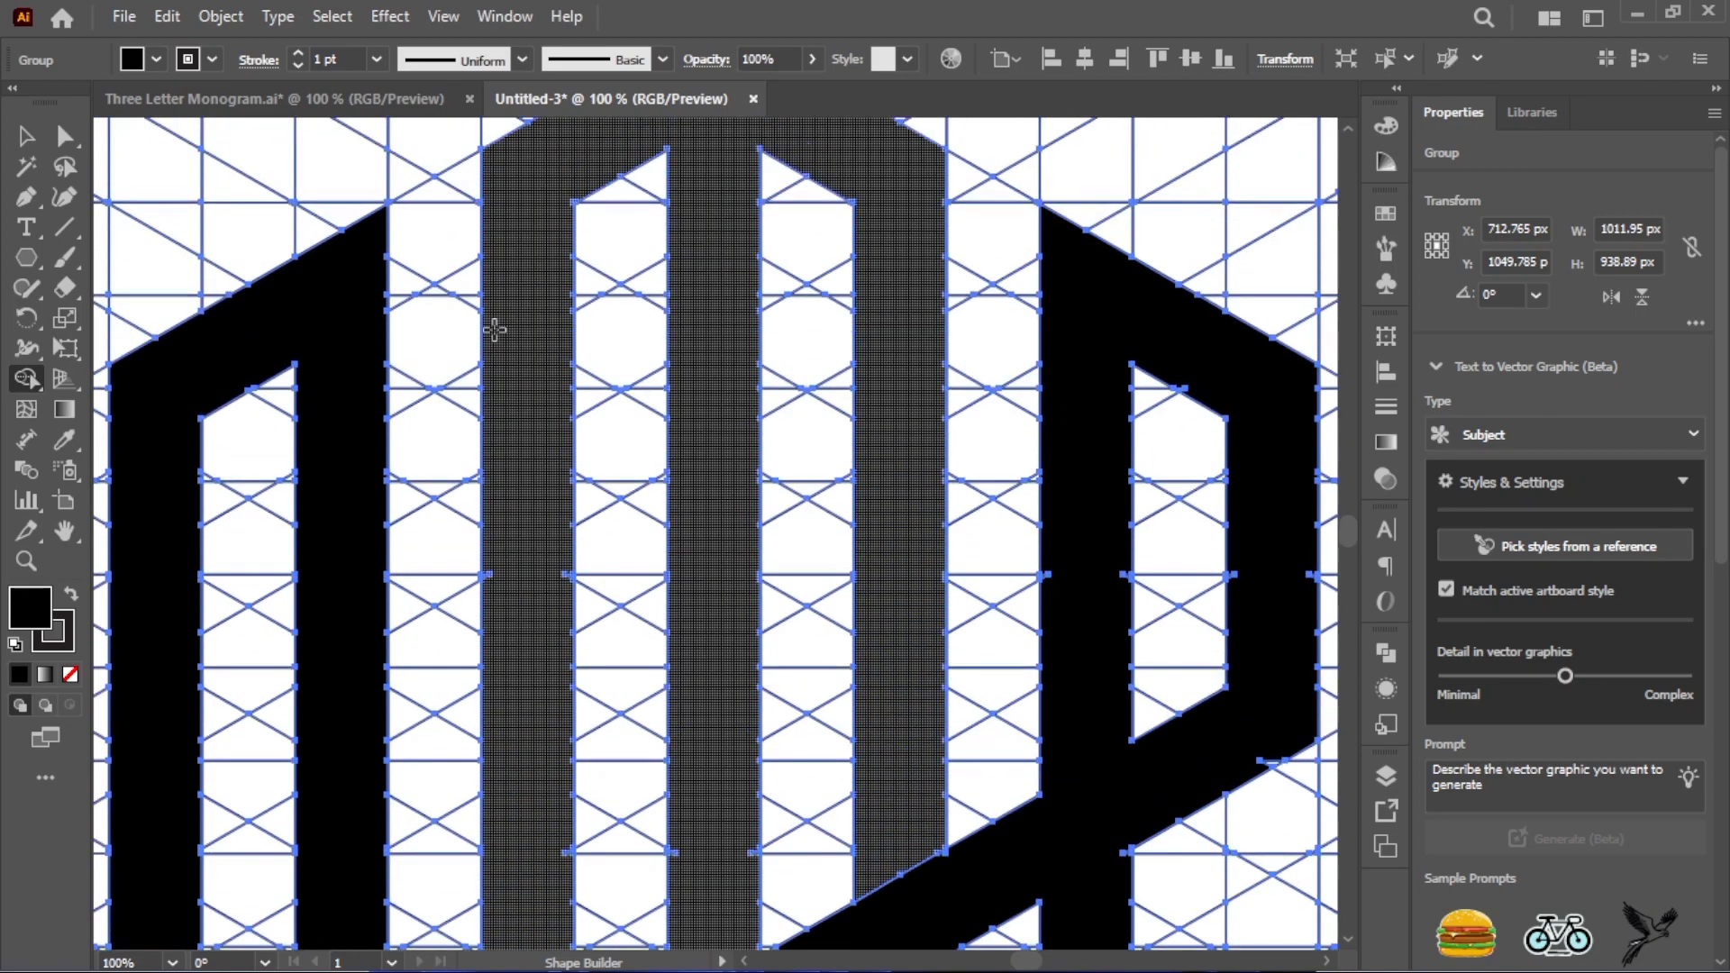
scroll(494, 330, down, 4)
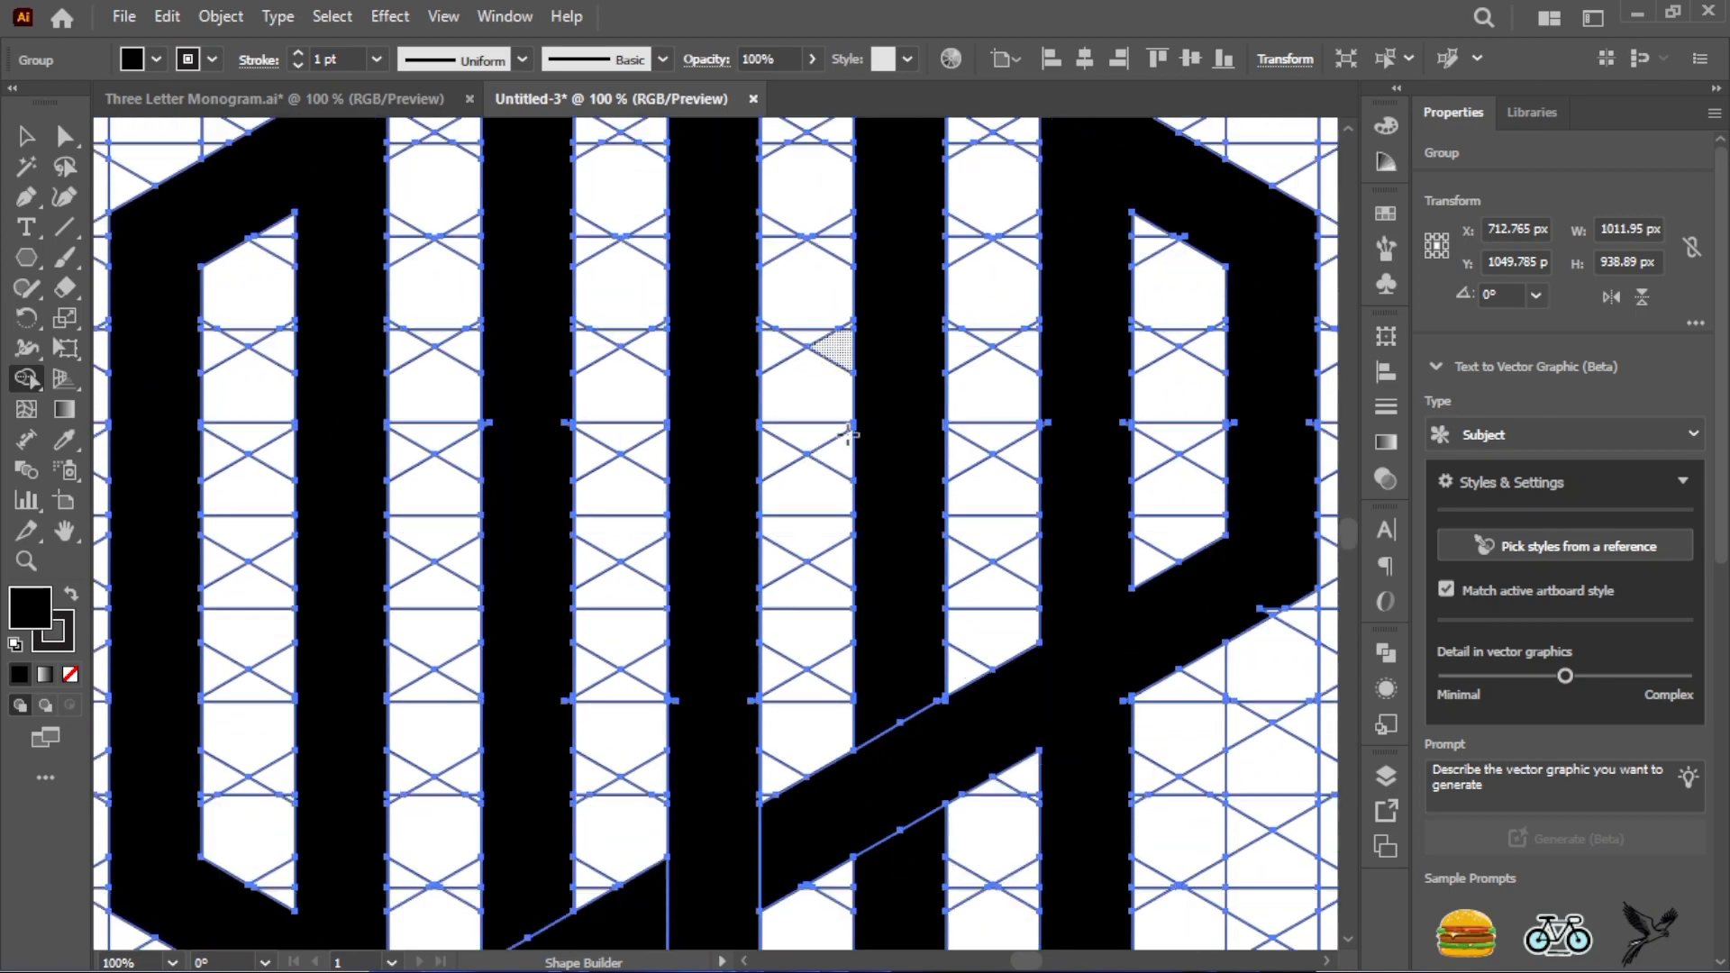
scroll(847, 435, down, 2)
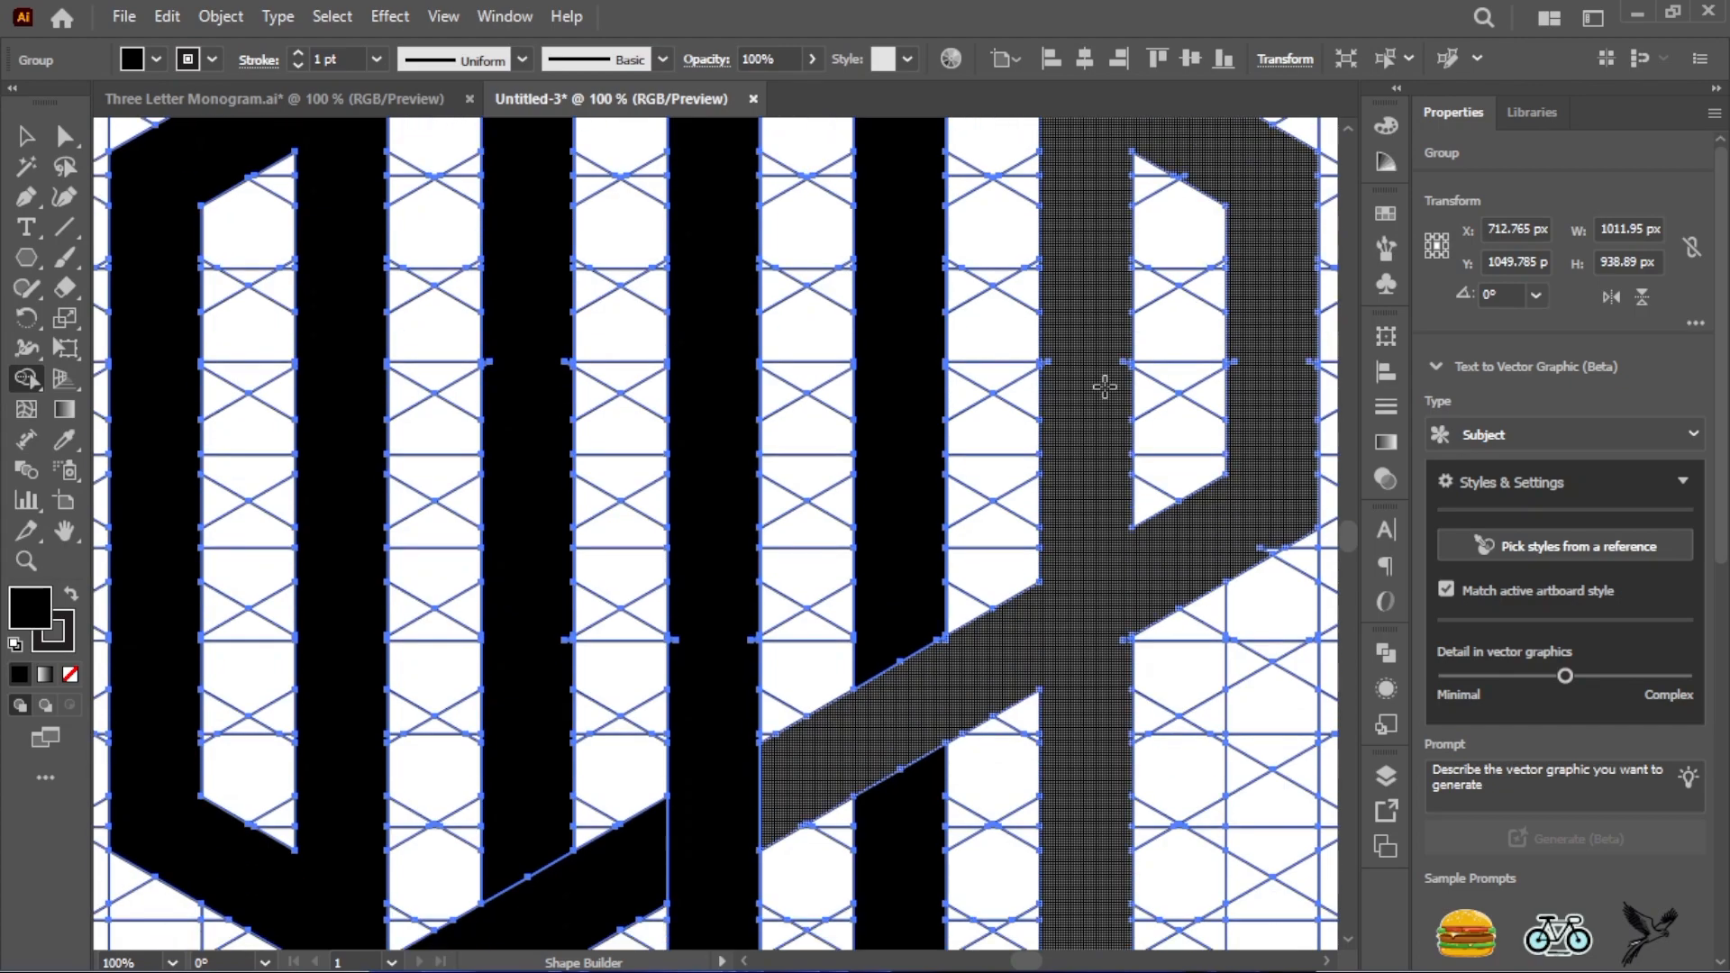
scroll(1104, 386, up, 2)
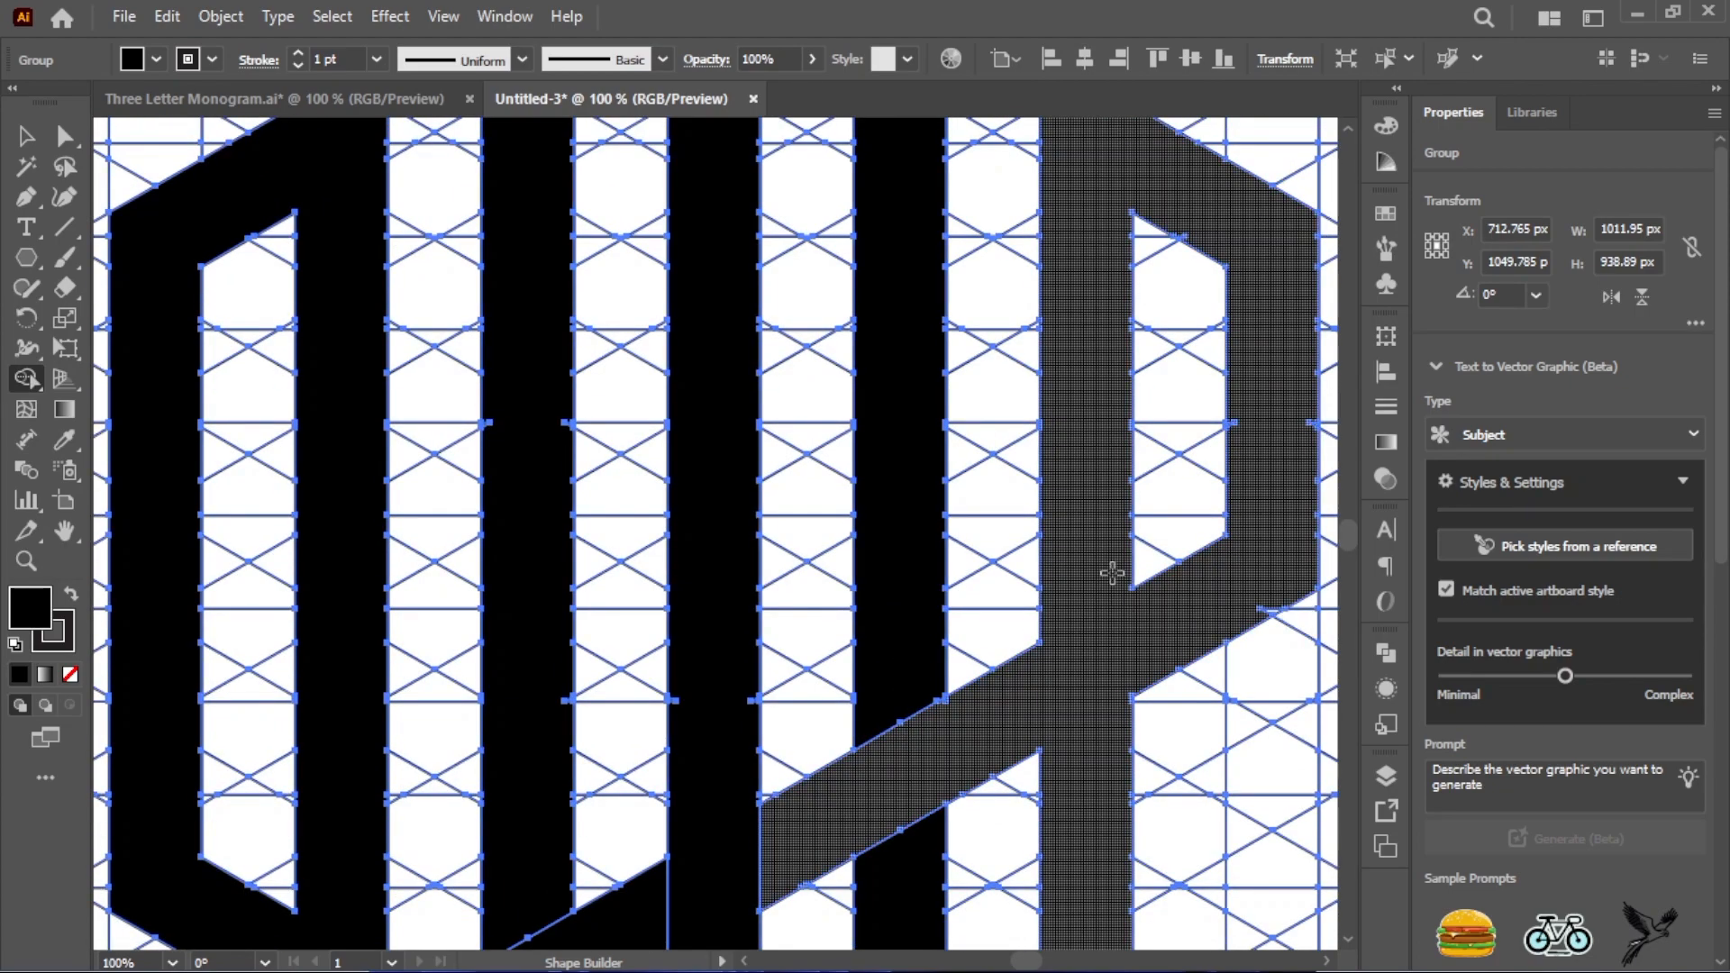
scroll(1072, 486, up, 2)
scroll(1078, 351, up, 3)
scroll(703, 378, down, 12)
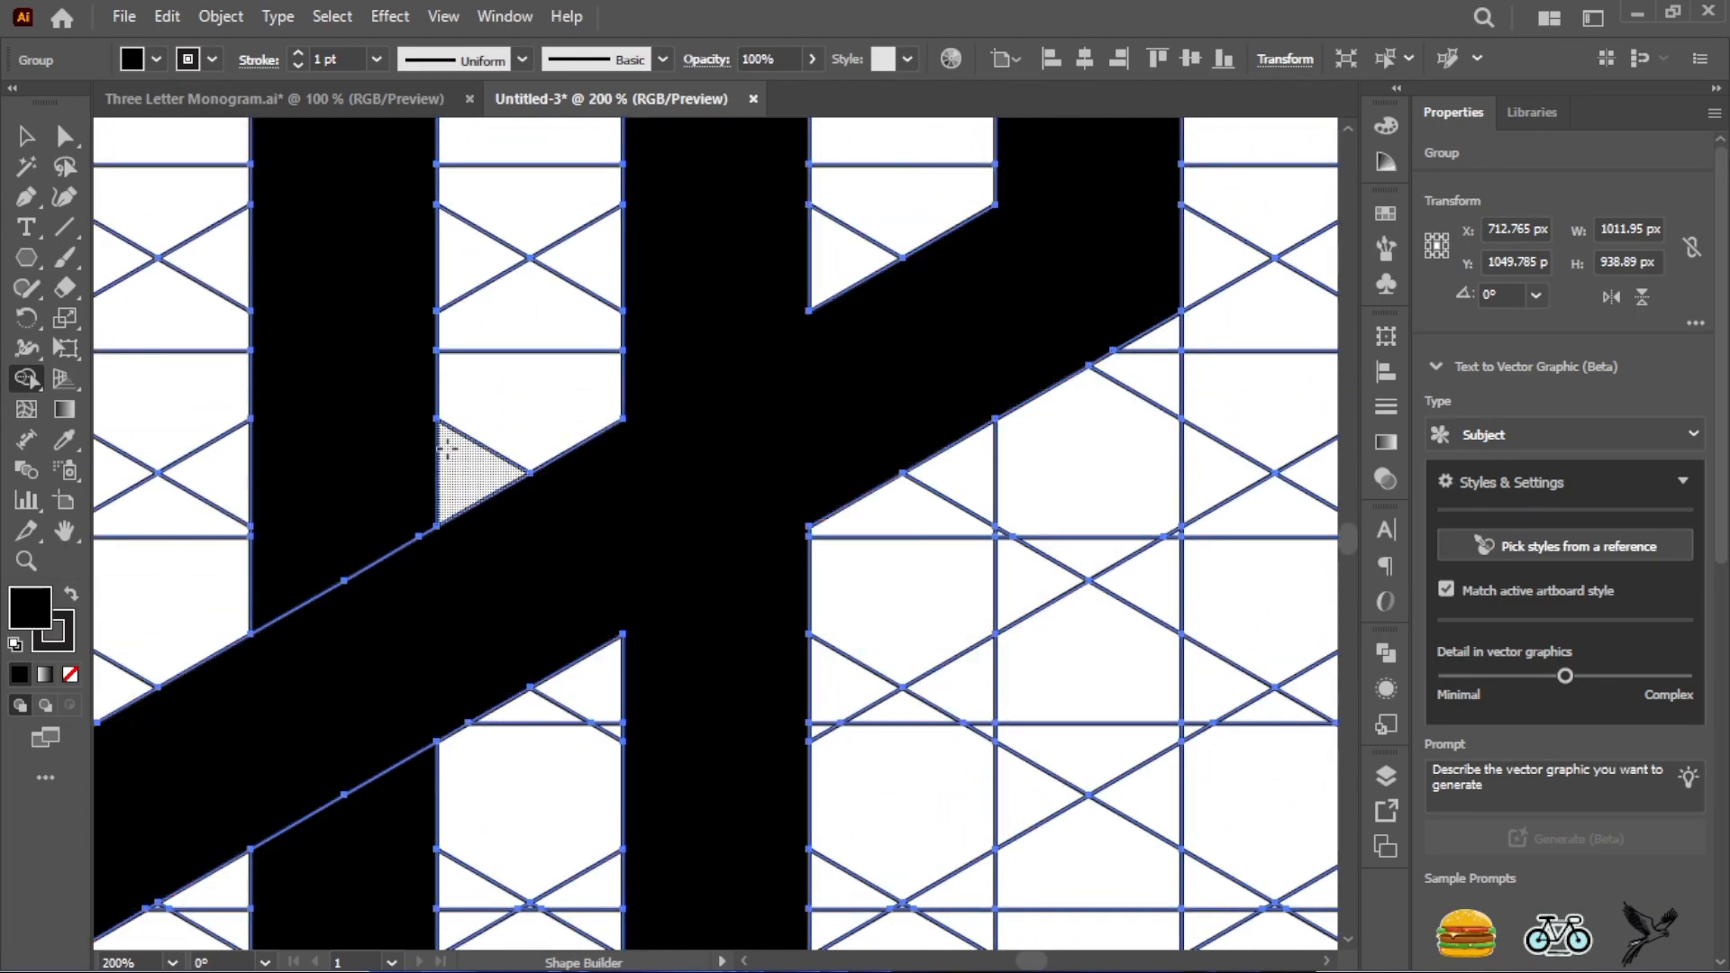
scroll(463, 471, up, 14)
scroll(989, 560, left, 6)
scroll(988, 559, down, 7)
scroll(945, 424, right, 5)
scroll(513, 387, down, 8)
drag(121, 707, 718, 757)
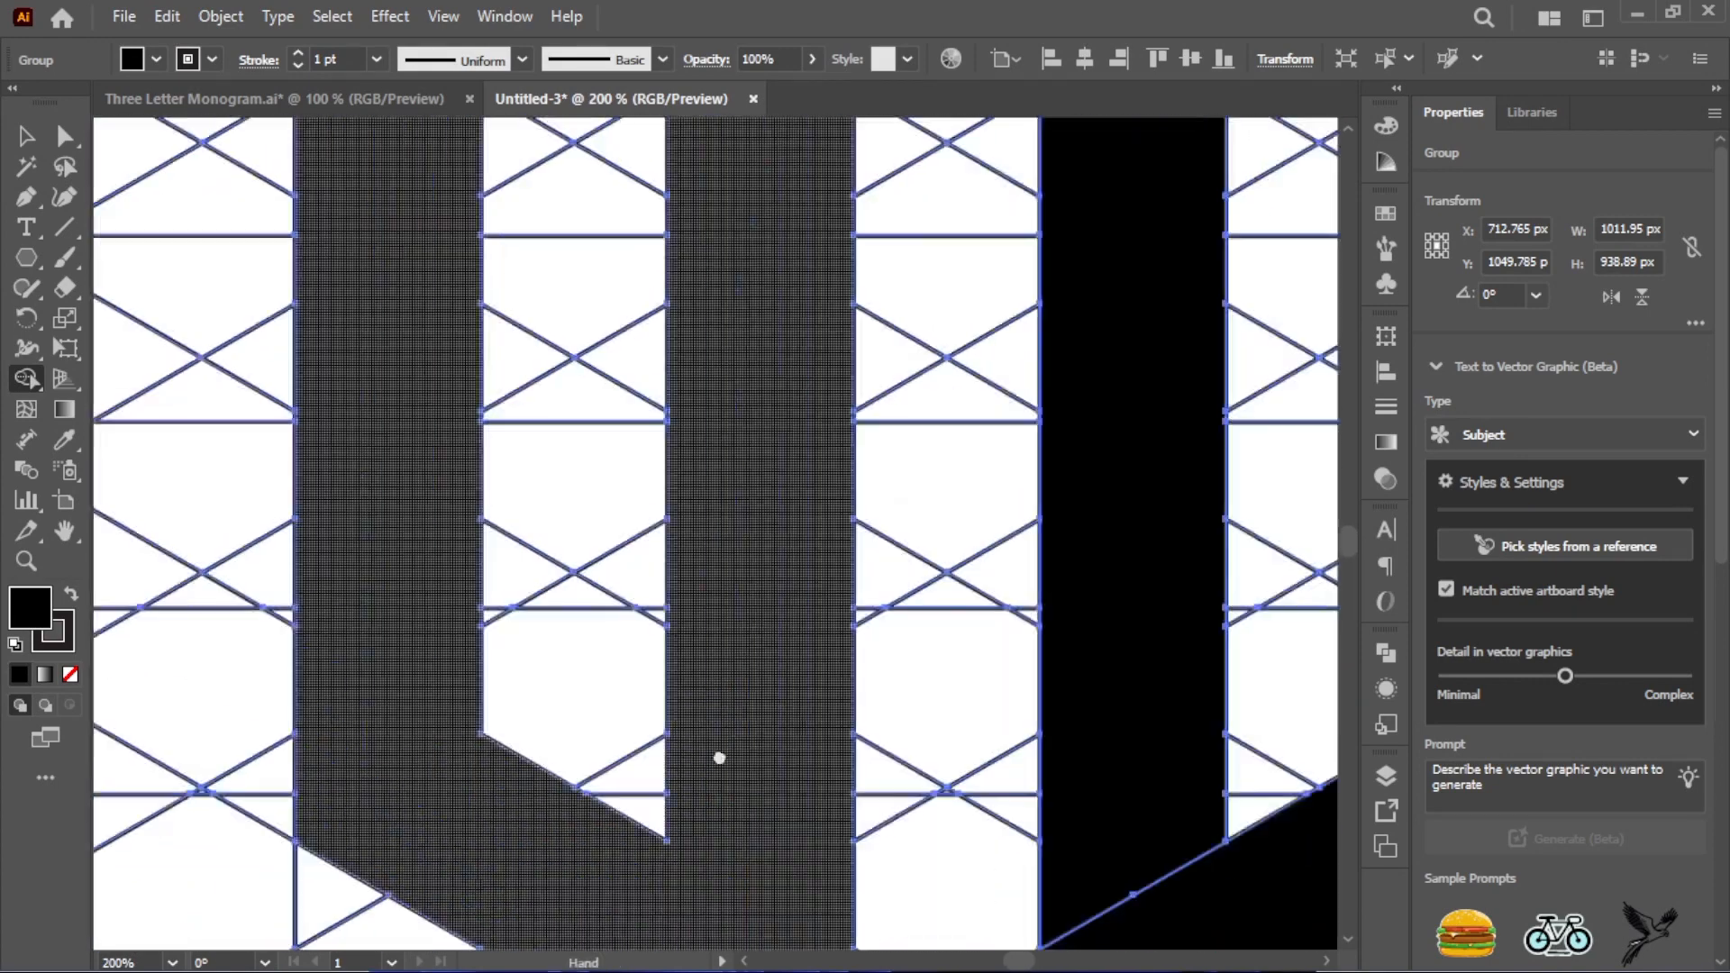
key(ctrl+minus)
key(ctrl+minus)
key(ctrl+minus)
key(ctrl+minus)
scroll(795, 599, down, 1)
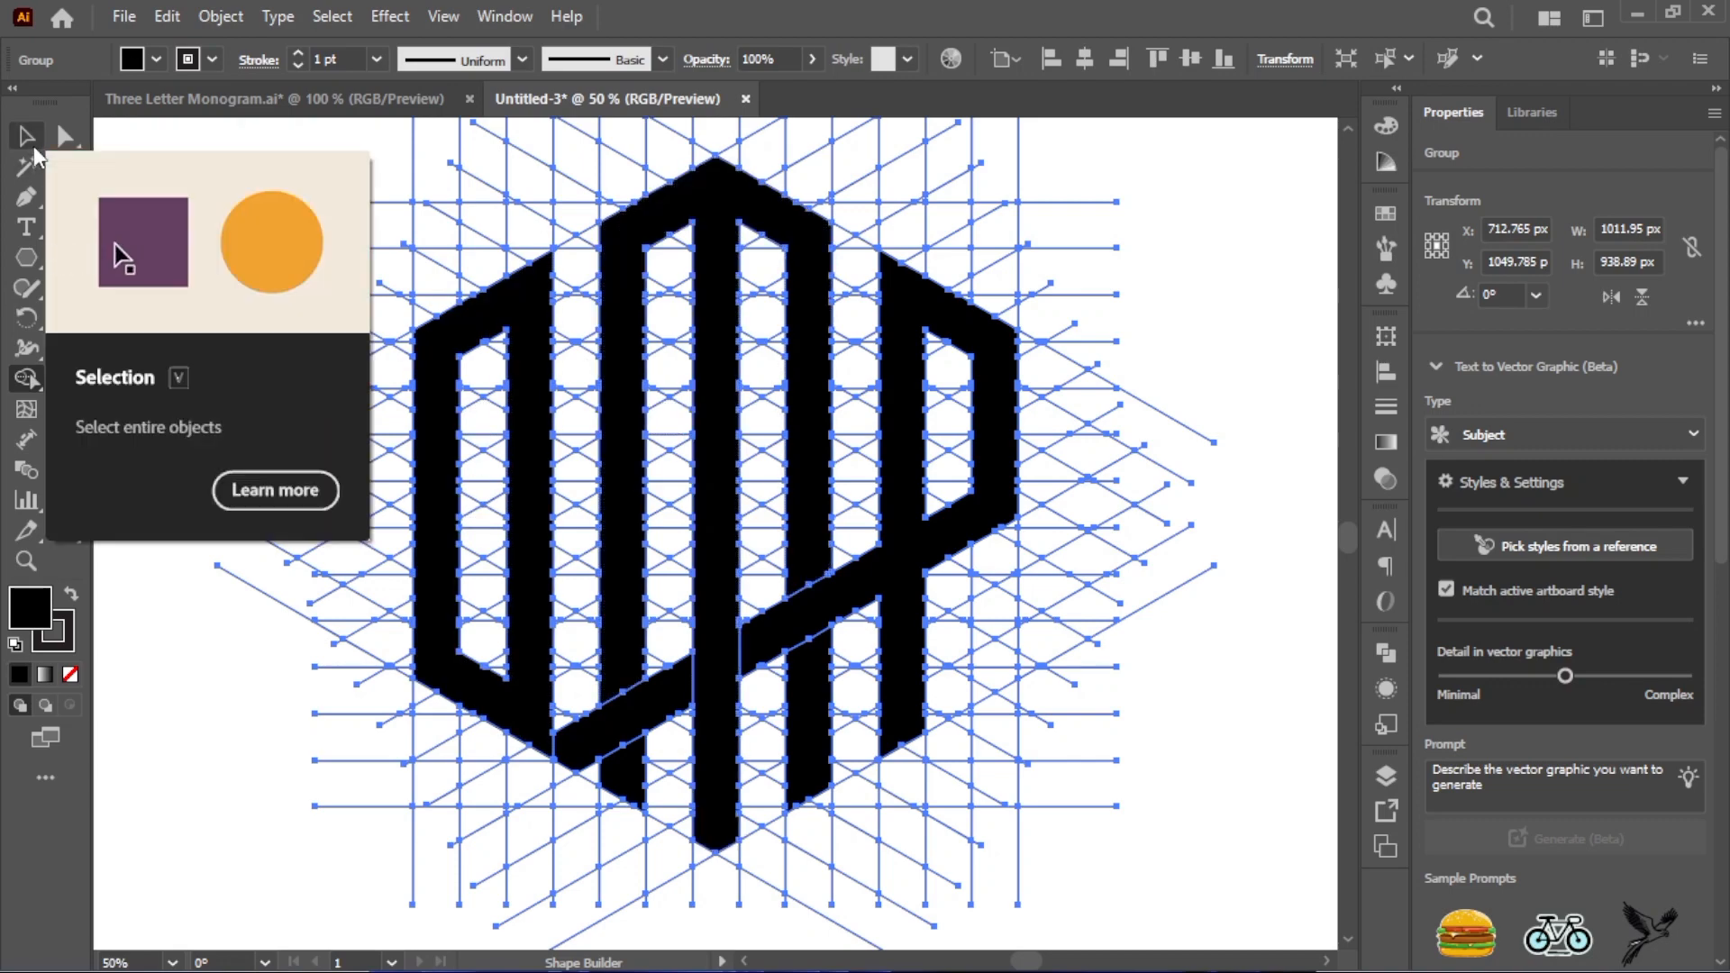
Switch to the Selection tool, select the whole monogram with its grid and ungroup it
key(v)
click(219, 392)
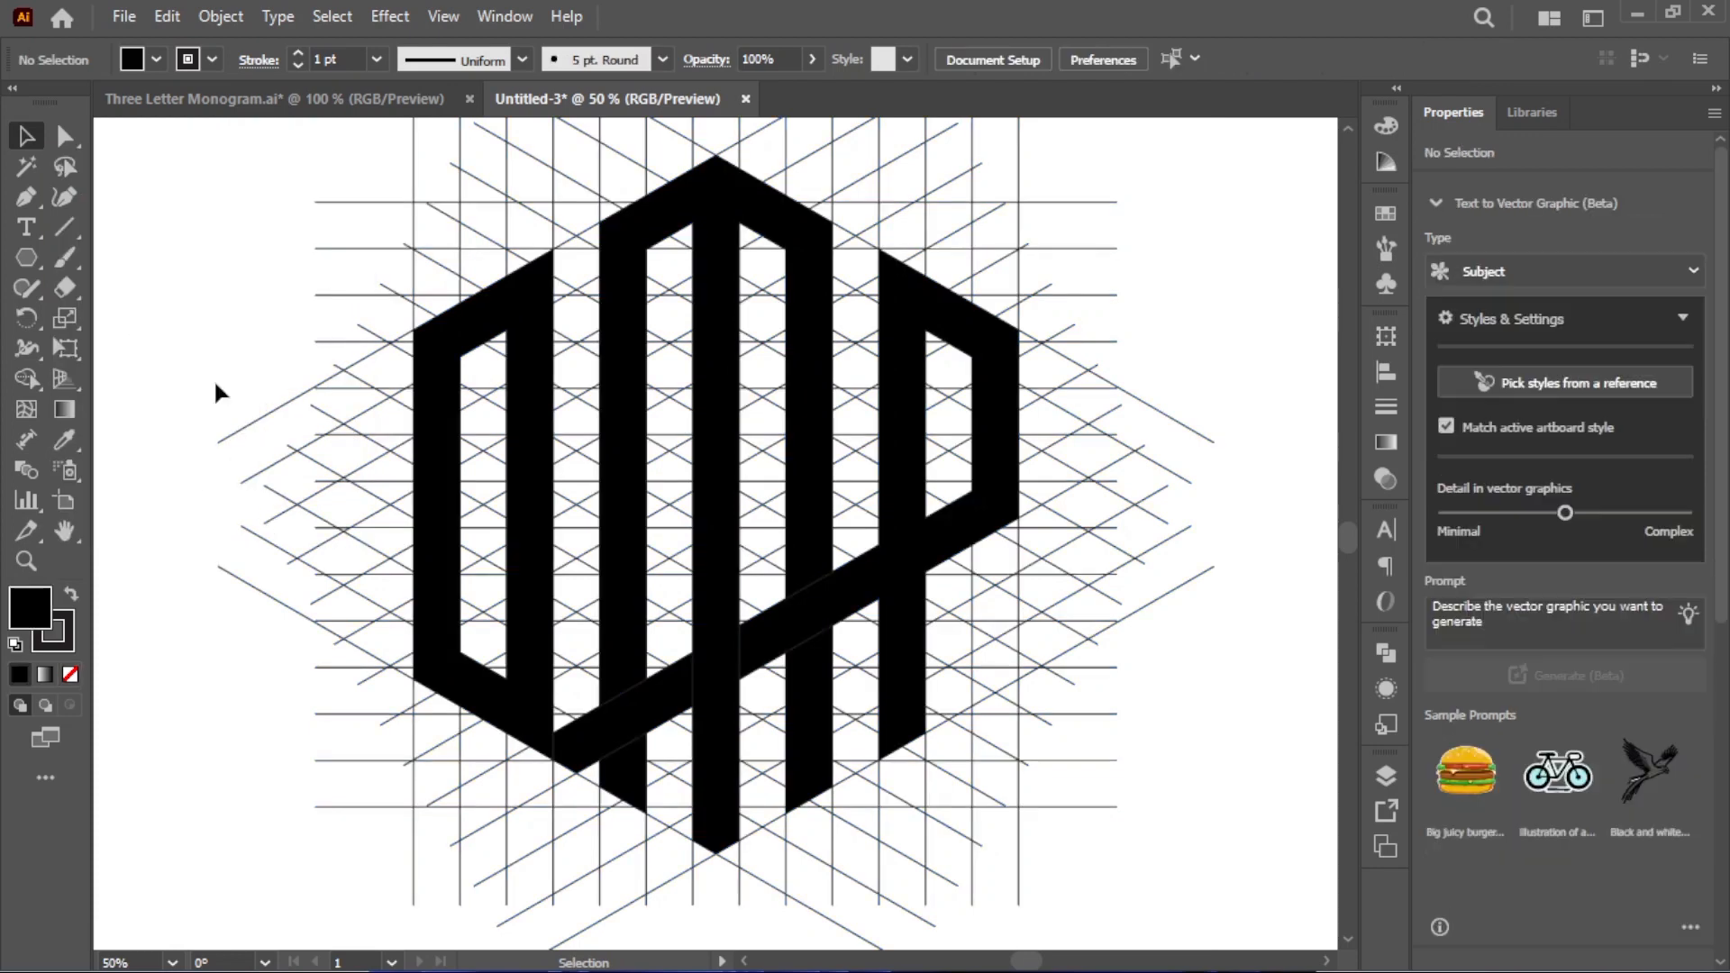
key(ctrl+minus)
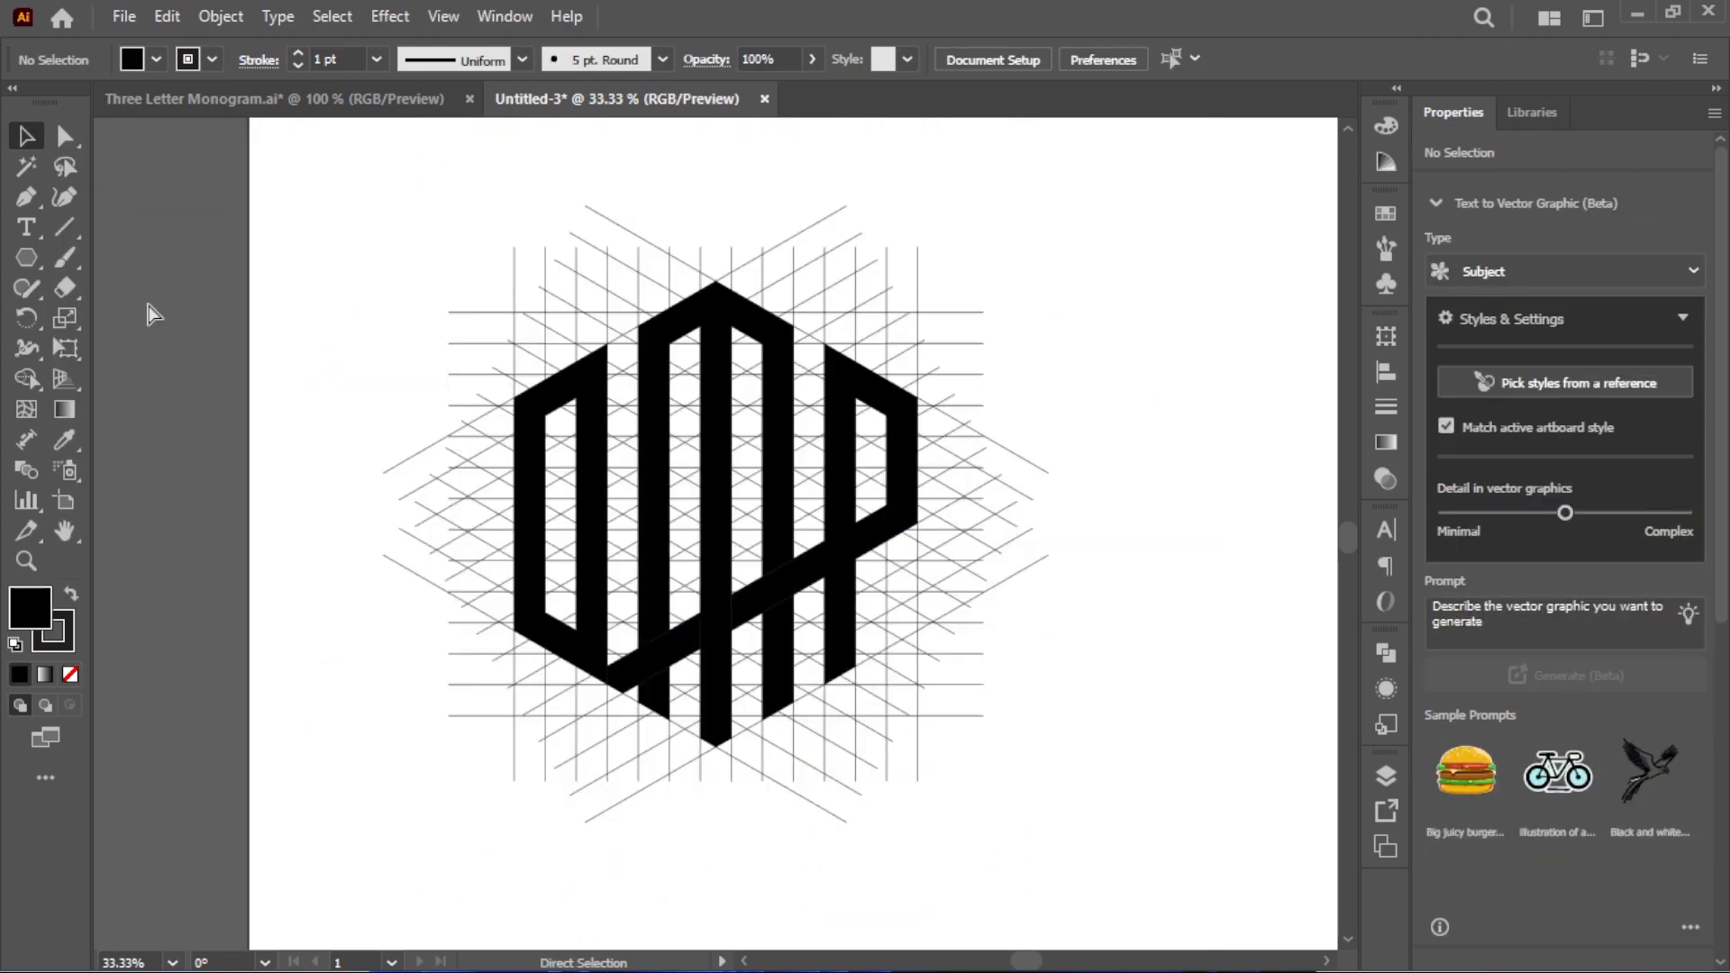
drag(365, 320, 160, 334)
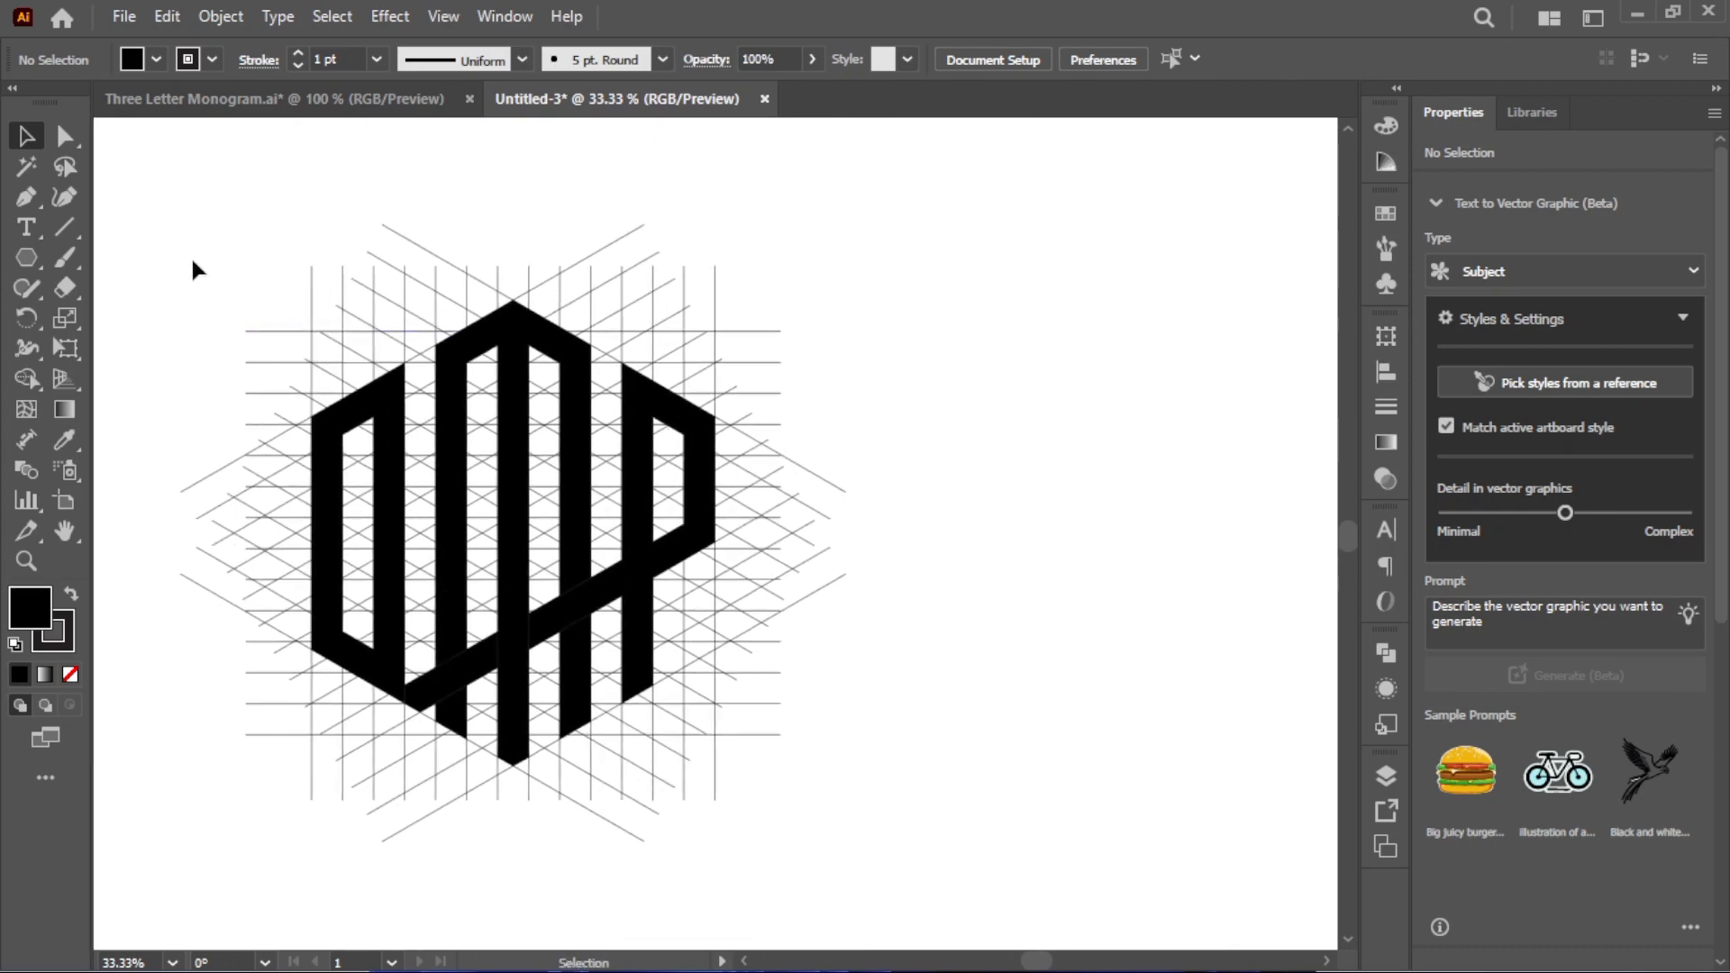
drag(942, 828, 944, 829)
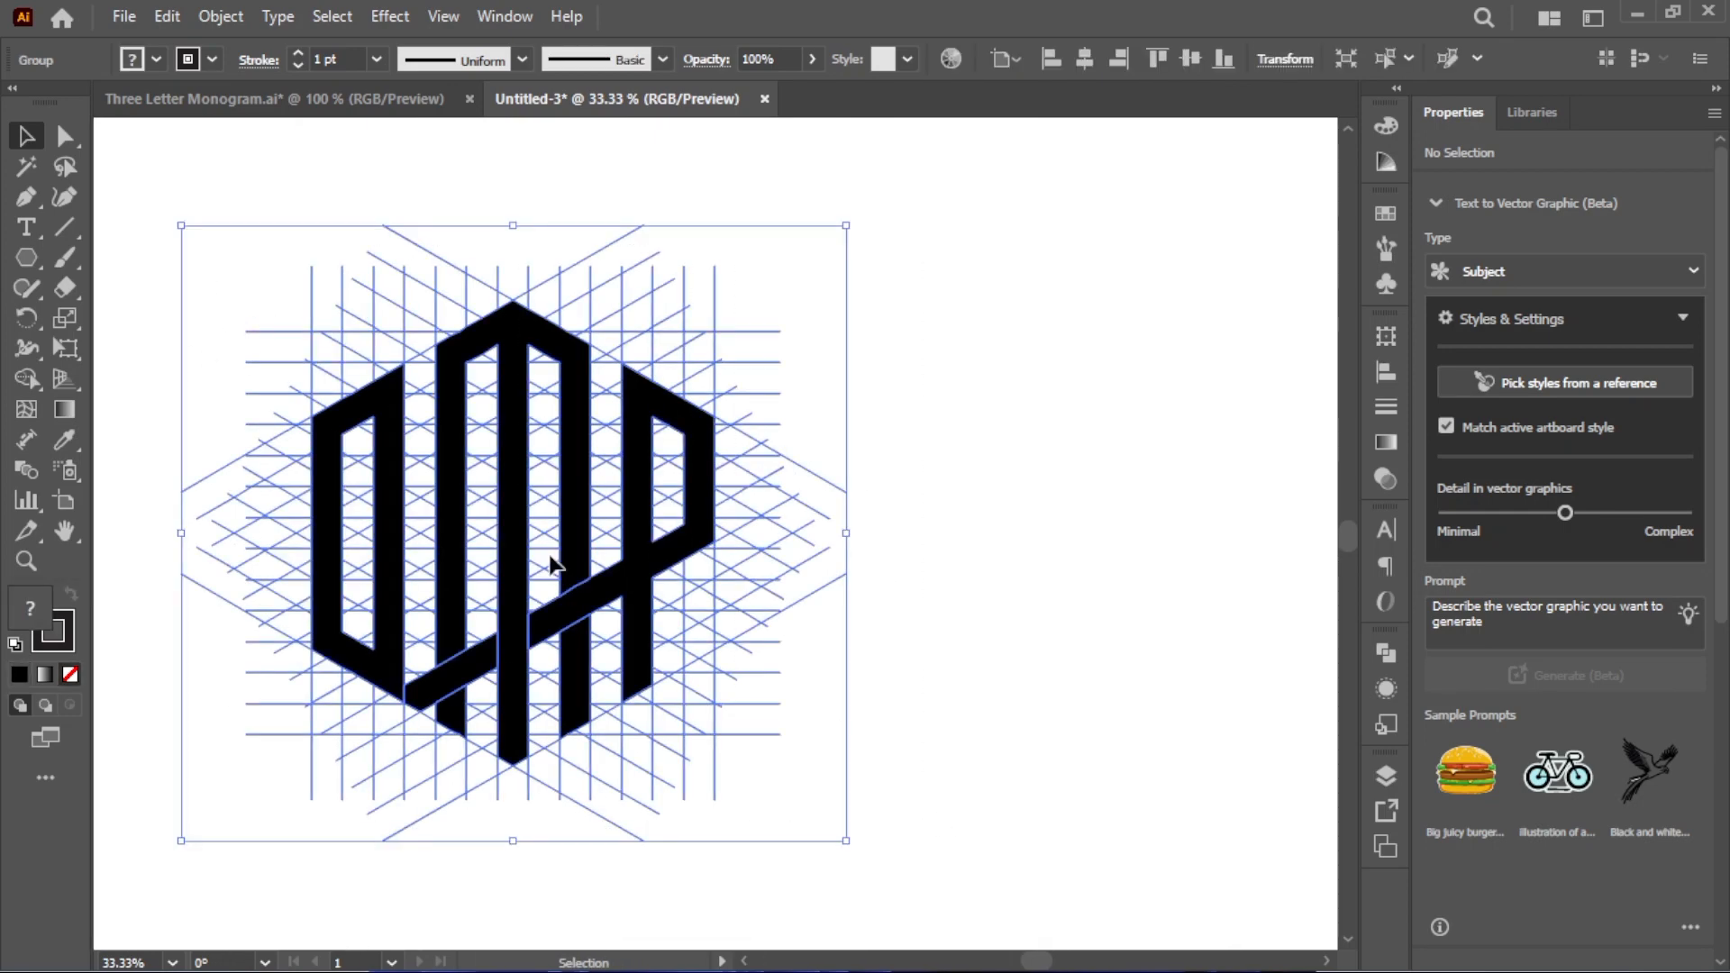
right_click(478, 487)
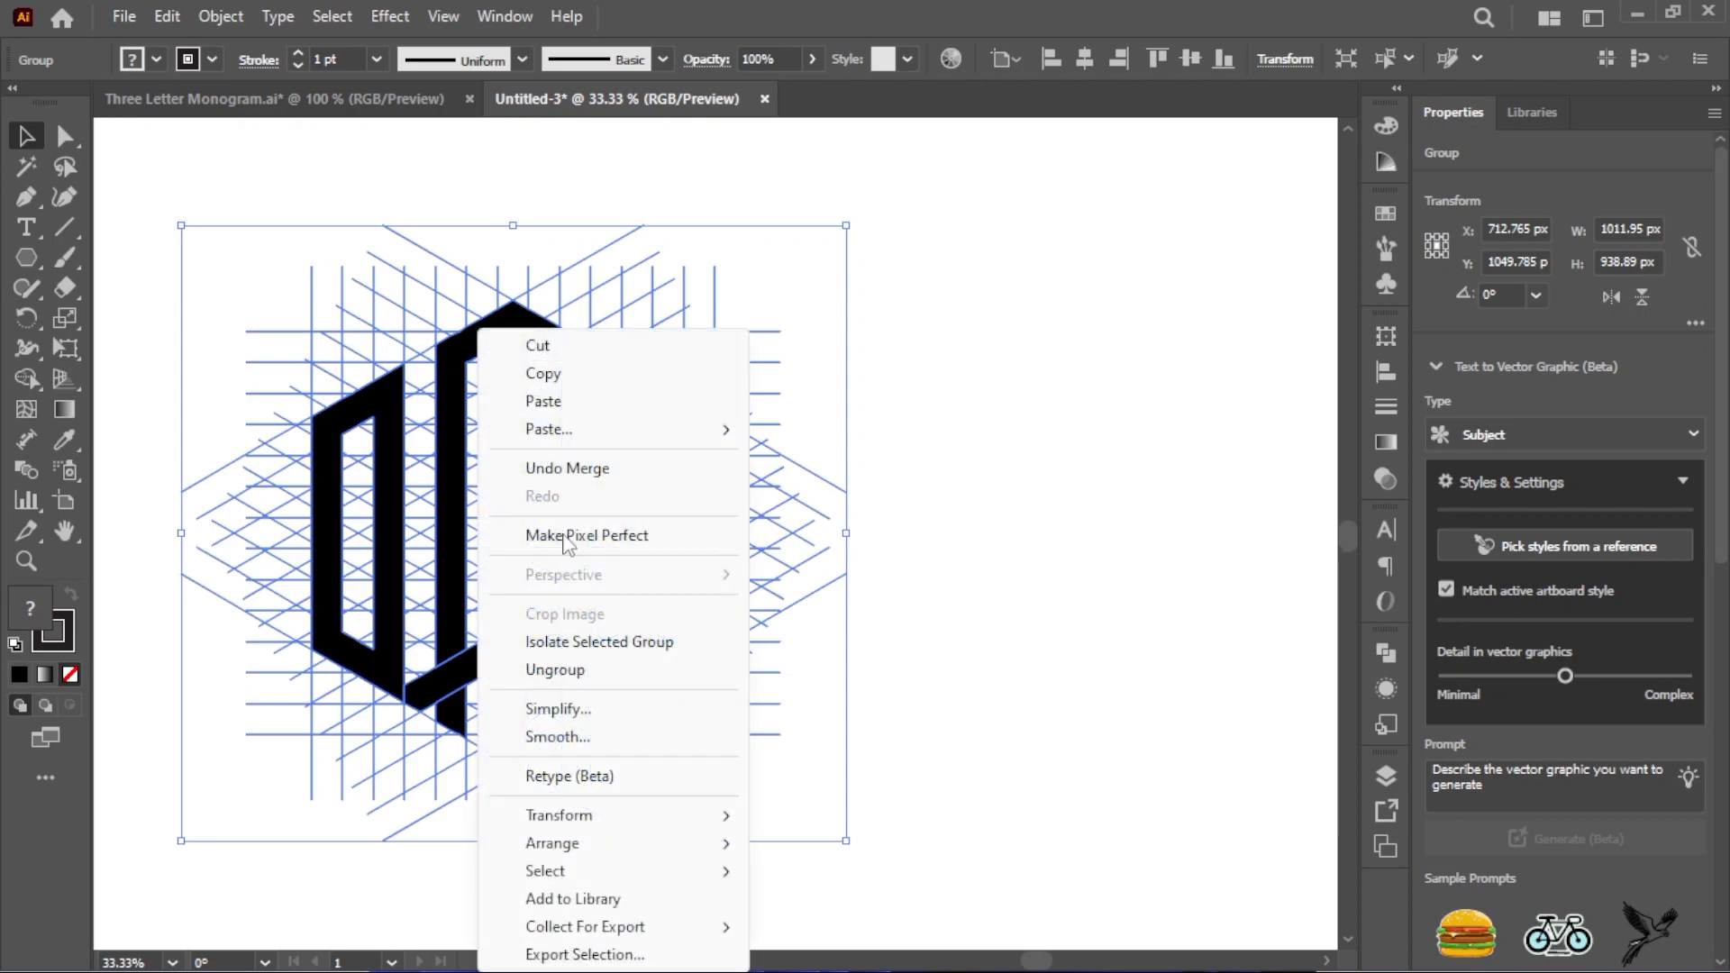
click(600, 671)
click(1057, 411)
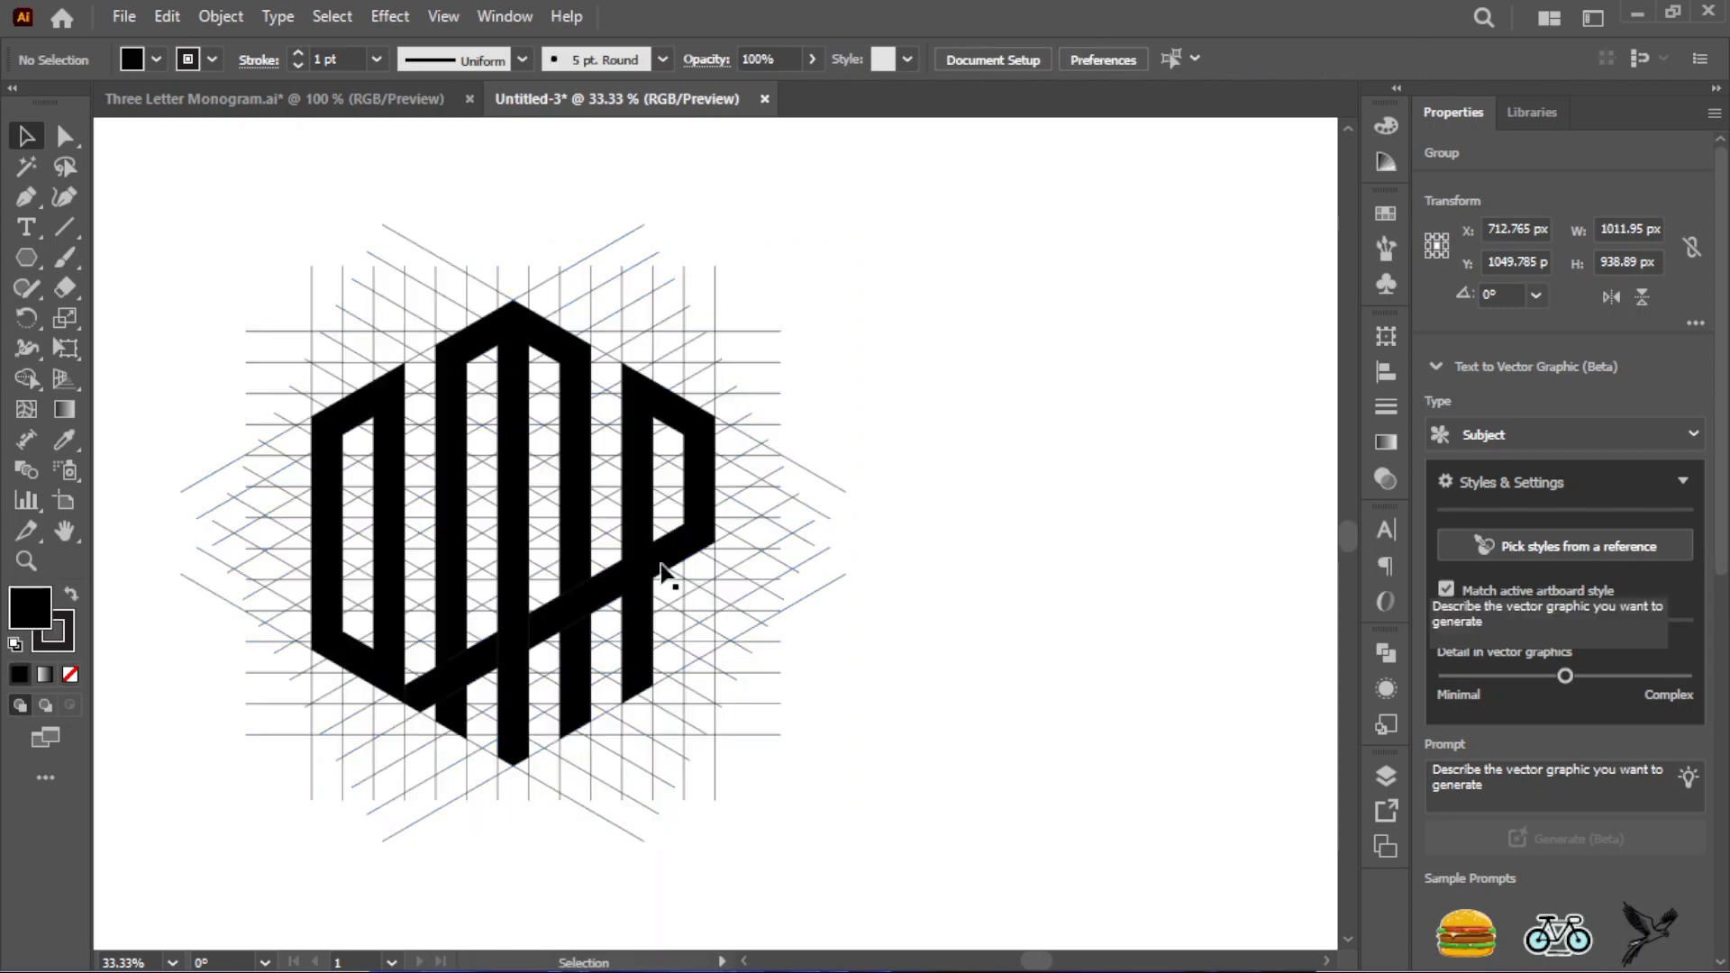
Ungroup the nested group of vertical grid lines that contains the letter shapes
click(633, 512)
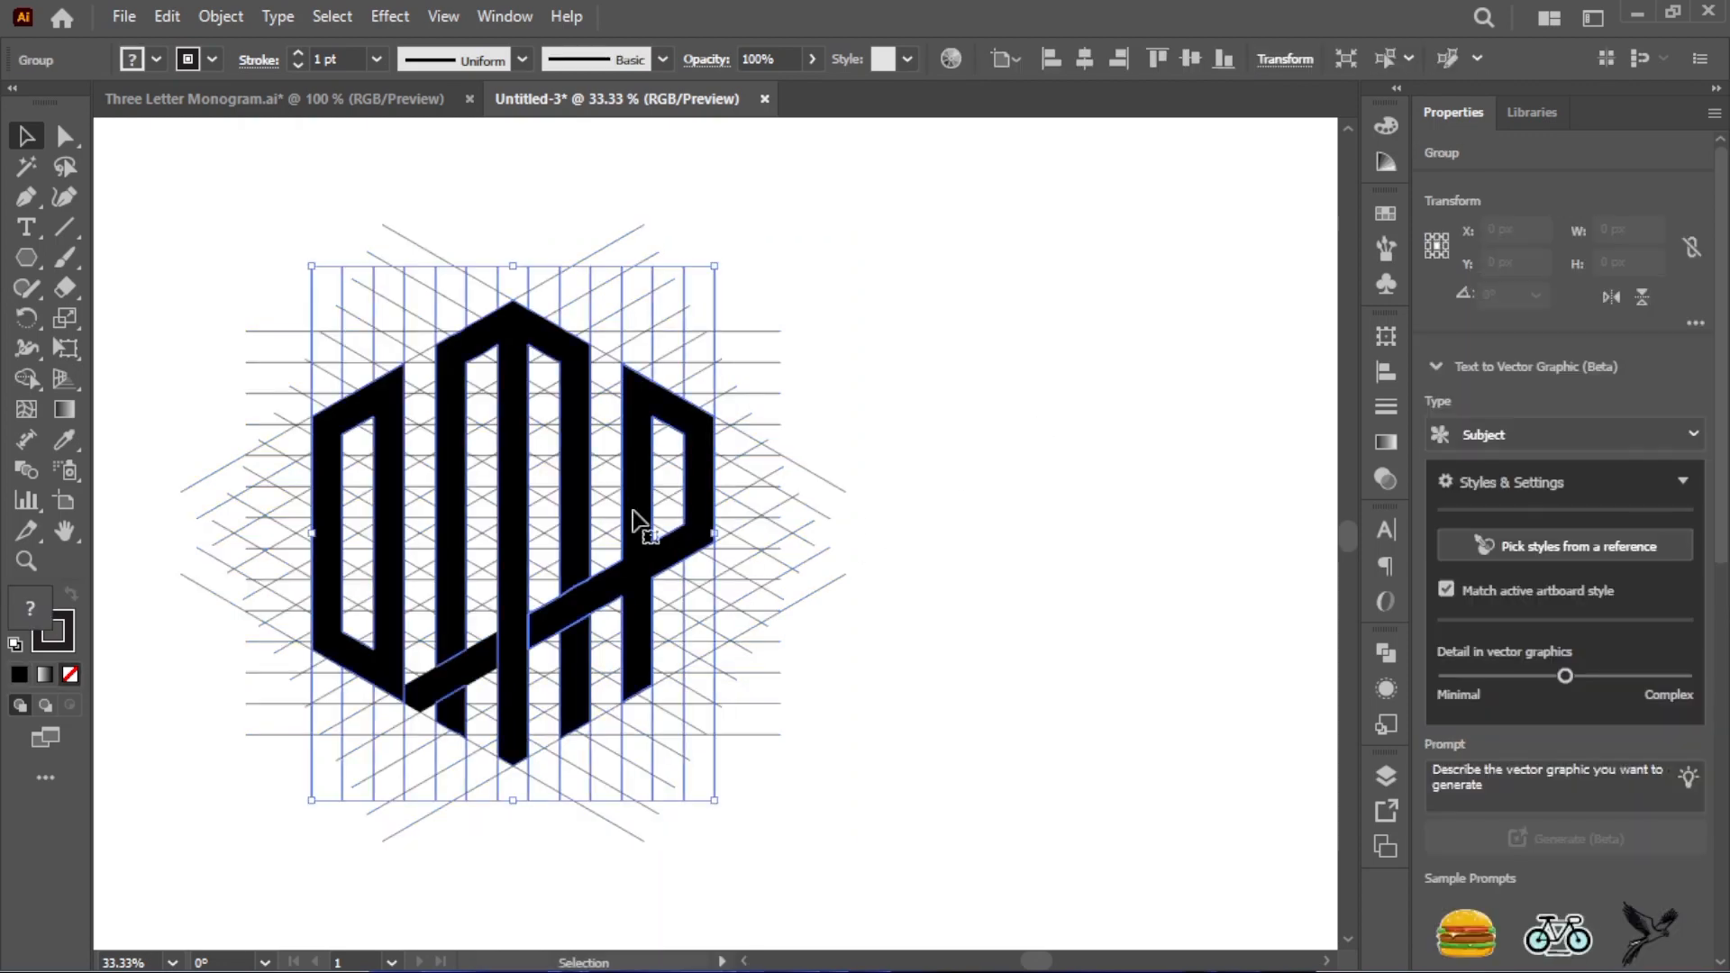
right_click(634, 511)
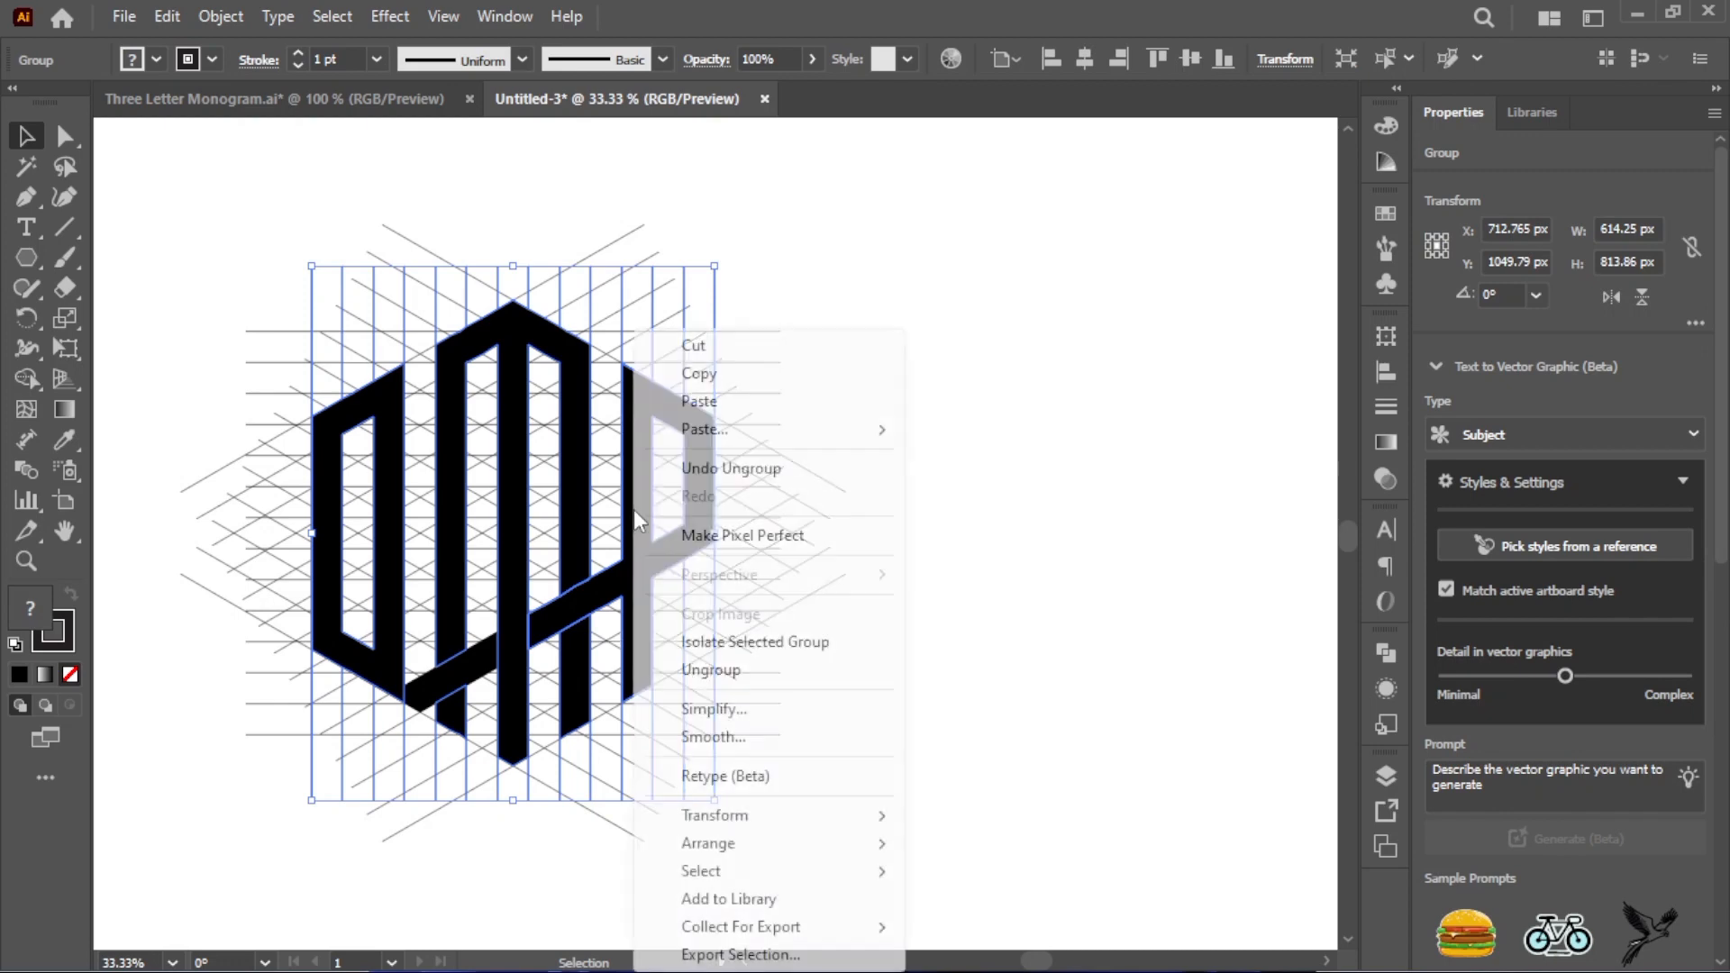
click(694, 669)
click(999, 586)
Check whether the middle letter and the left letter are still part of a group
click(578, 466)
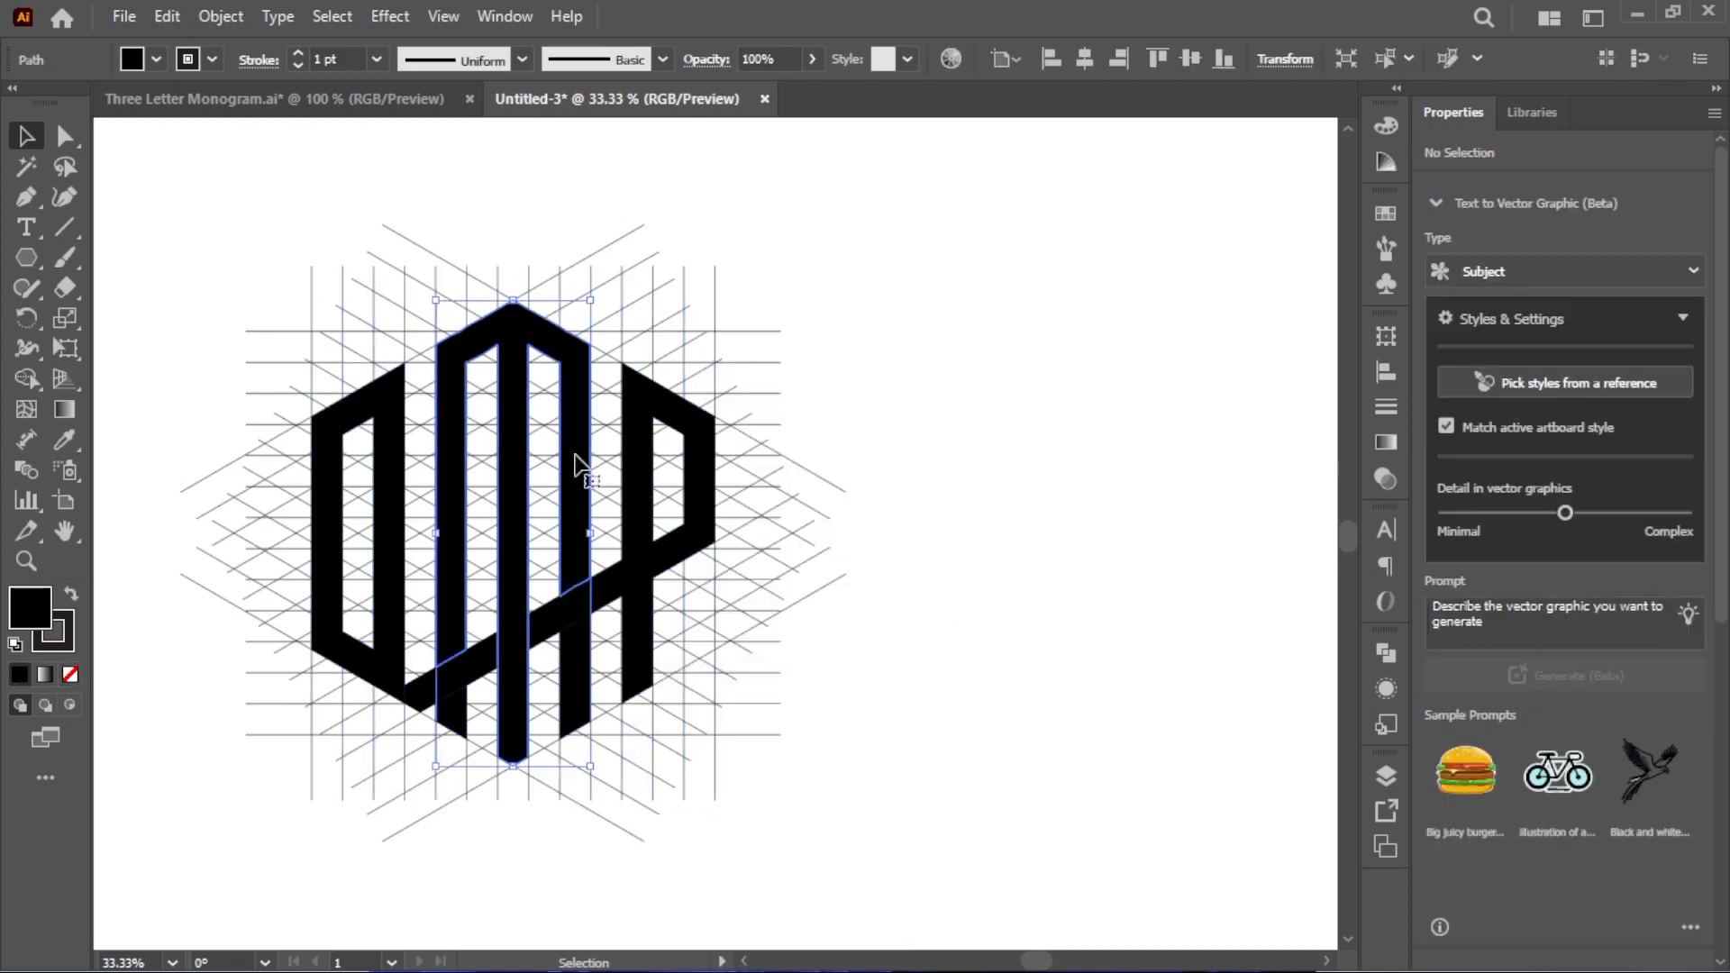
right_click(578, 467)
click(1008, 468)
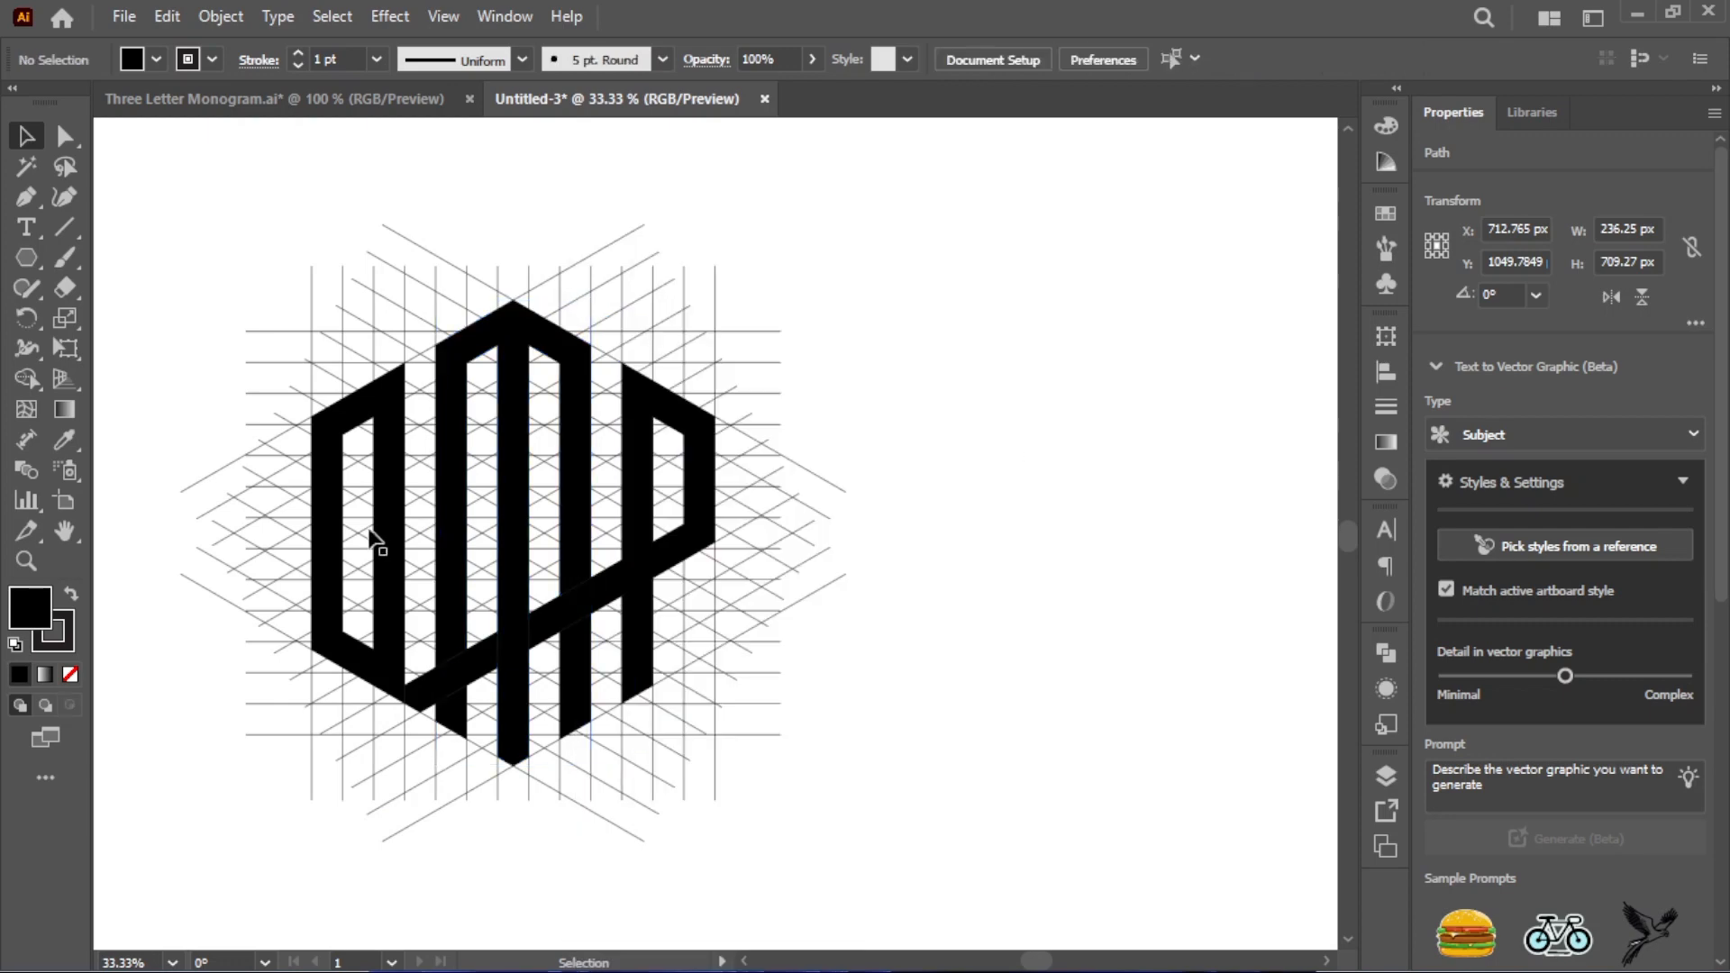
click(396, 541)
right_click(397, 541)
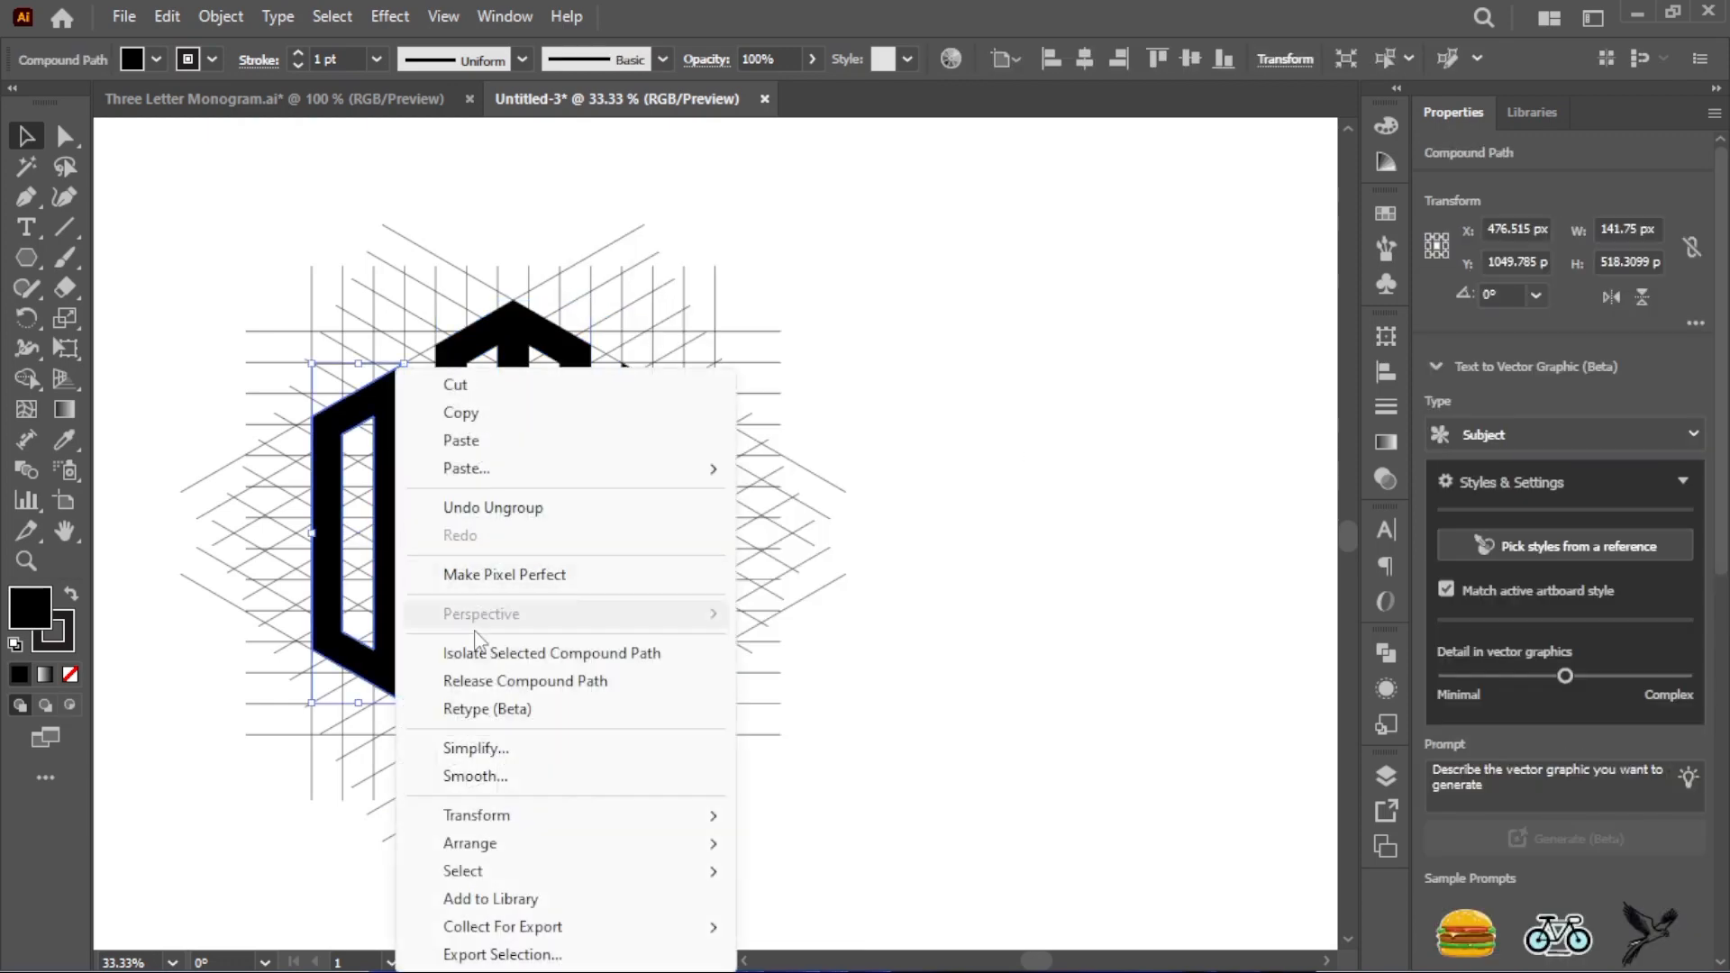
click(973, 564)
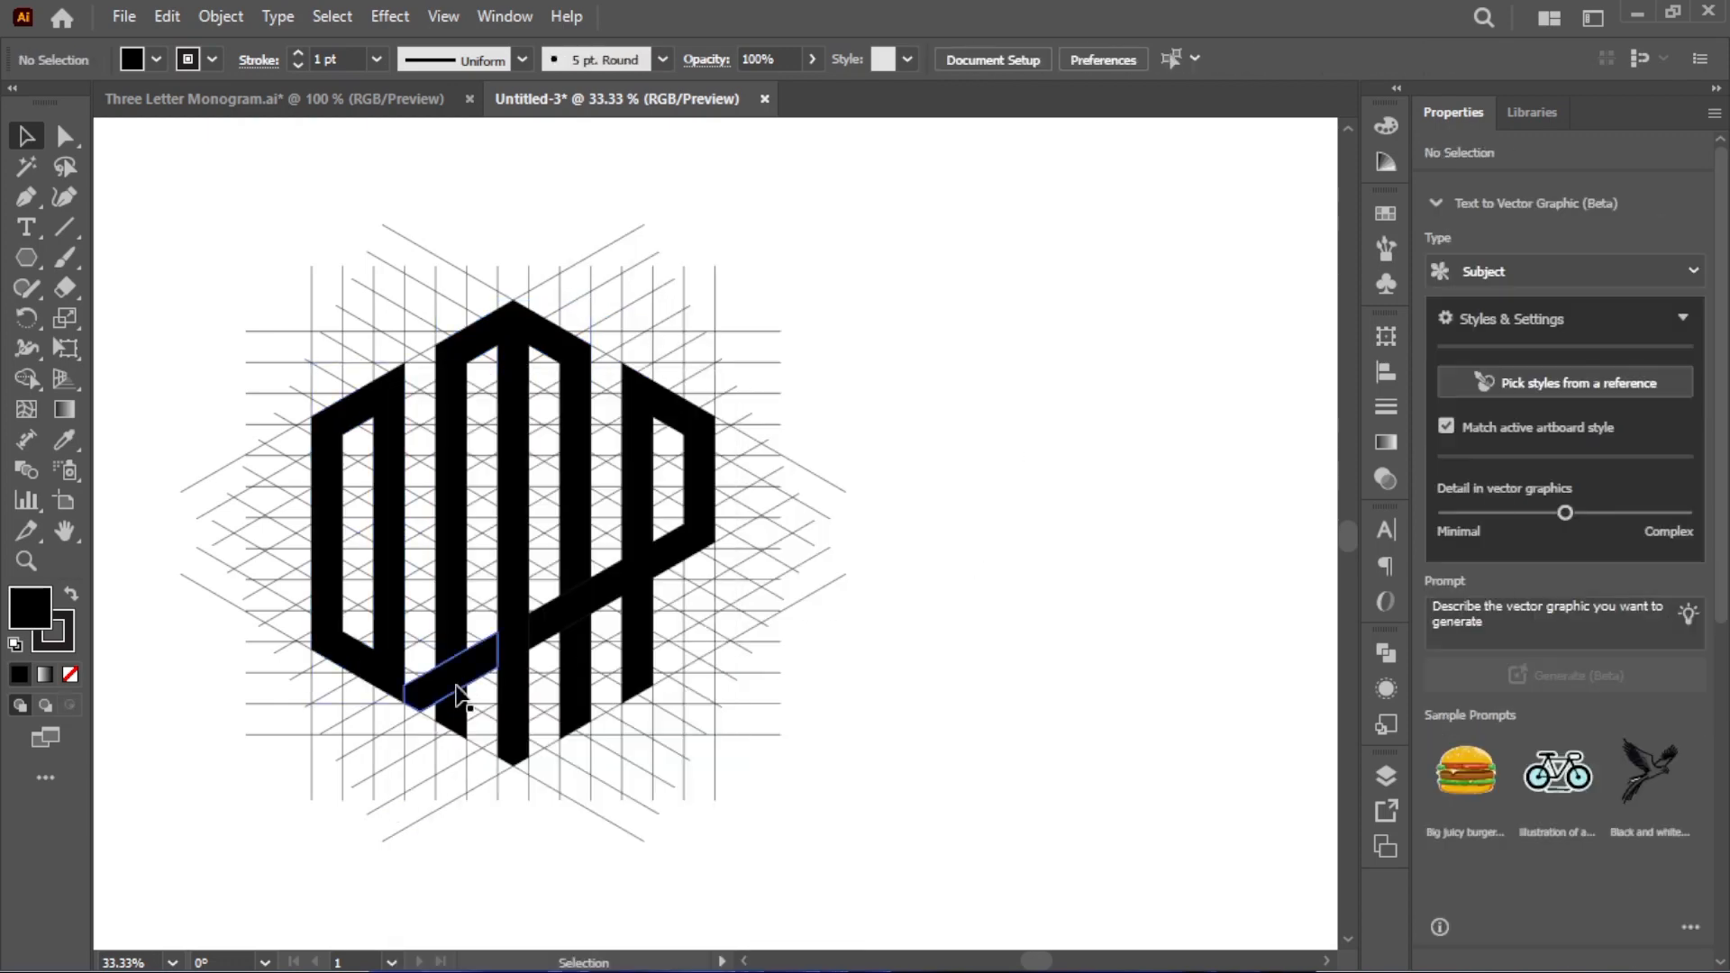
Ungroup the nested group of diagonal grid lines that holds the diagonal bar's lower piece
click(456, 694)
right_click(457, 693)
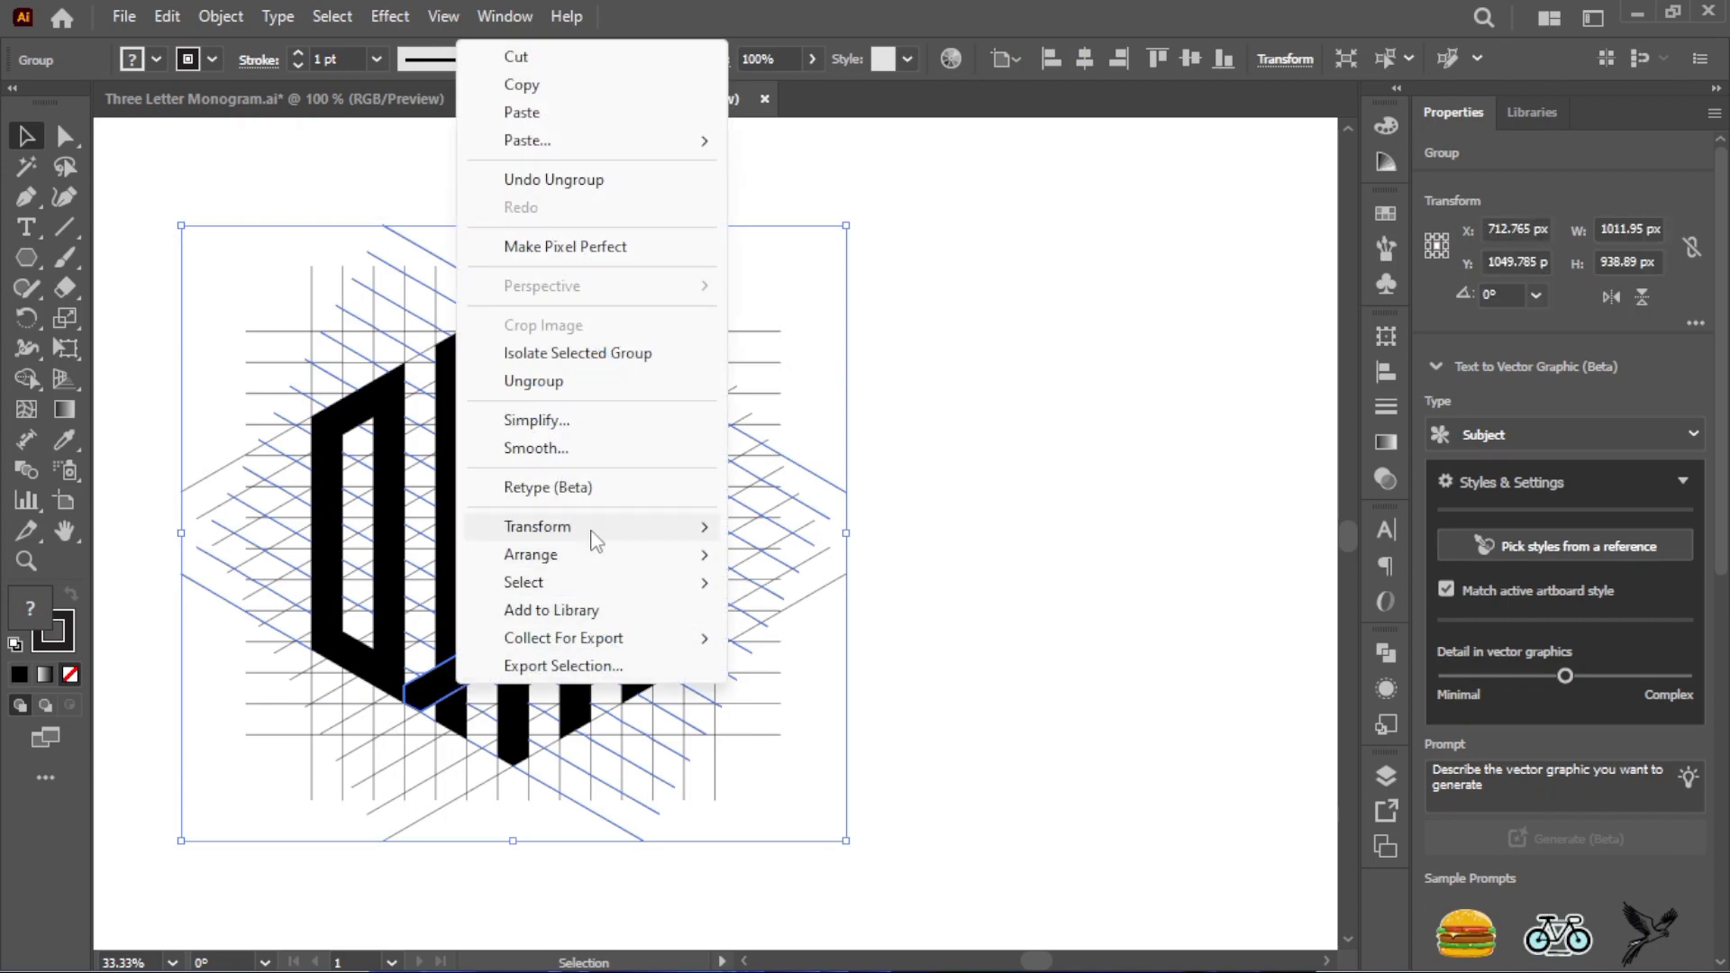
click(626, 384)
click(895, 581)
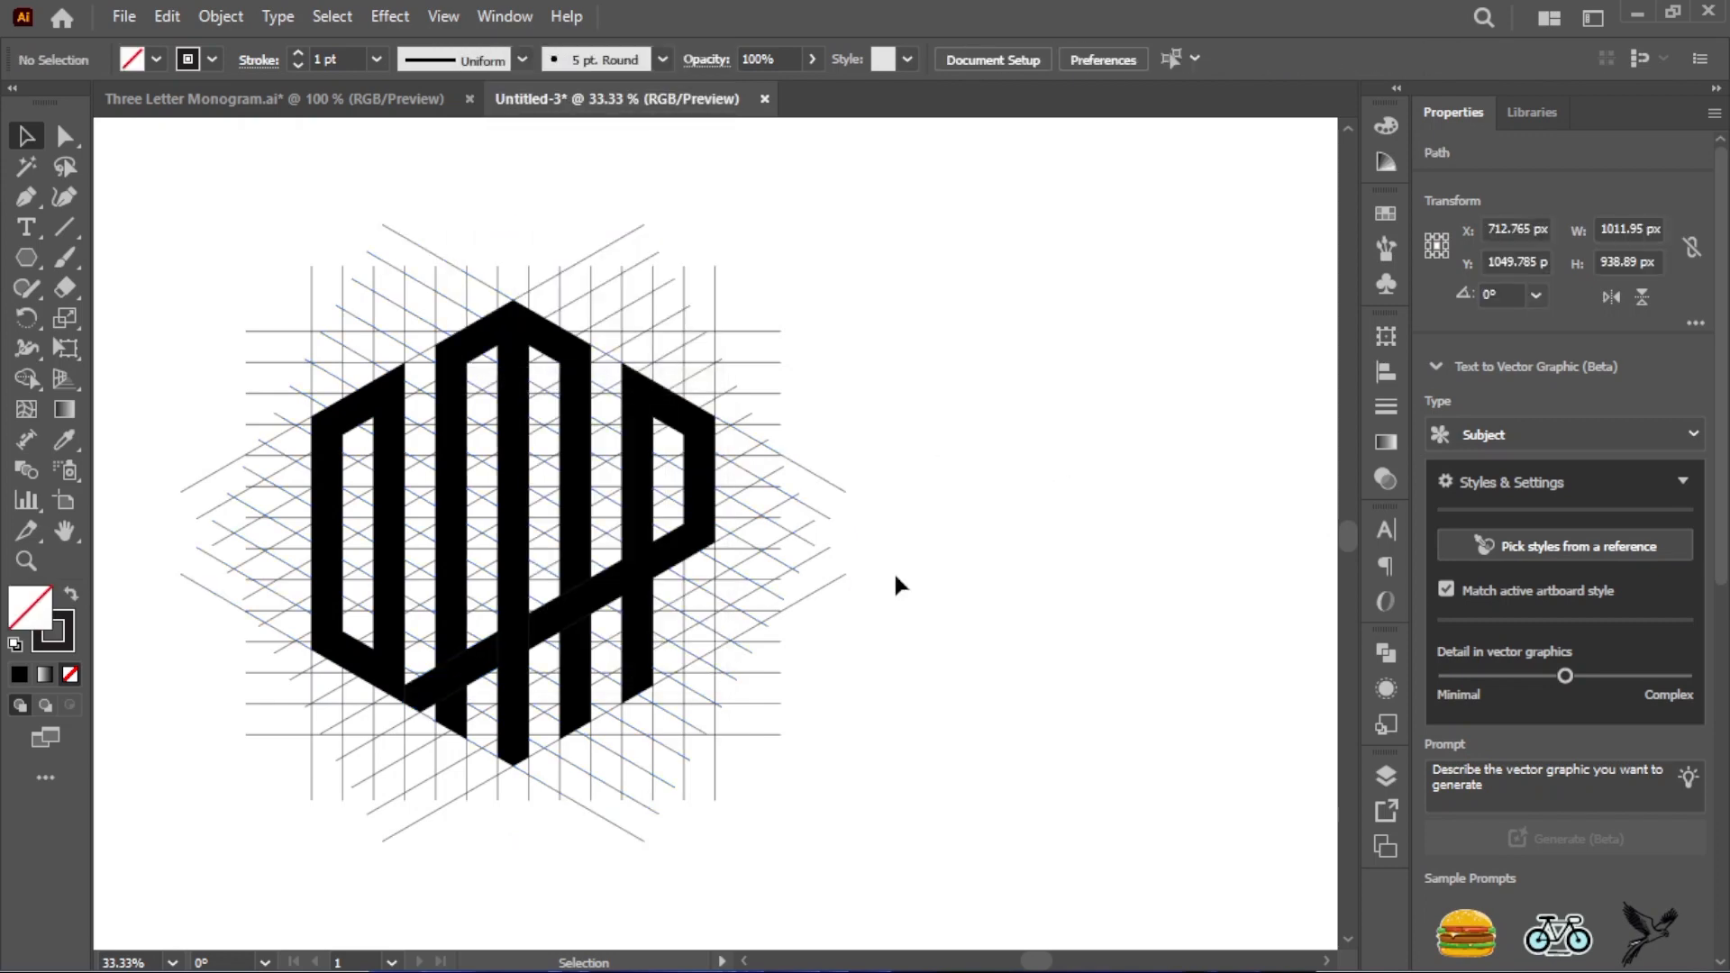
Check whether the middle letter's lower right bar piece and the right letter are still part of a group
click(526, 692)
right_click(572, 671)
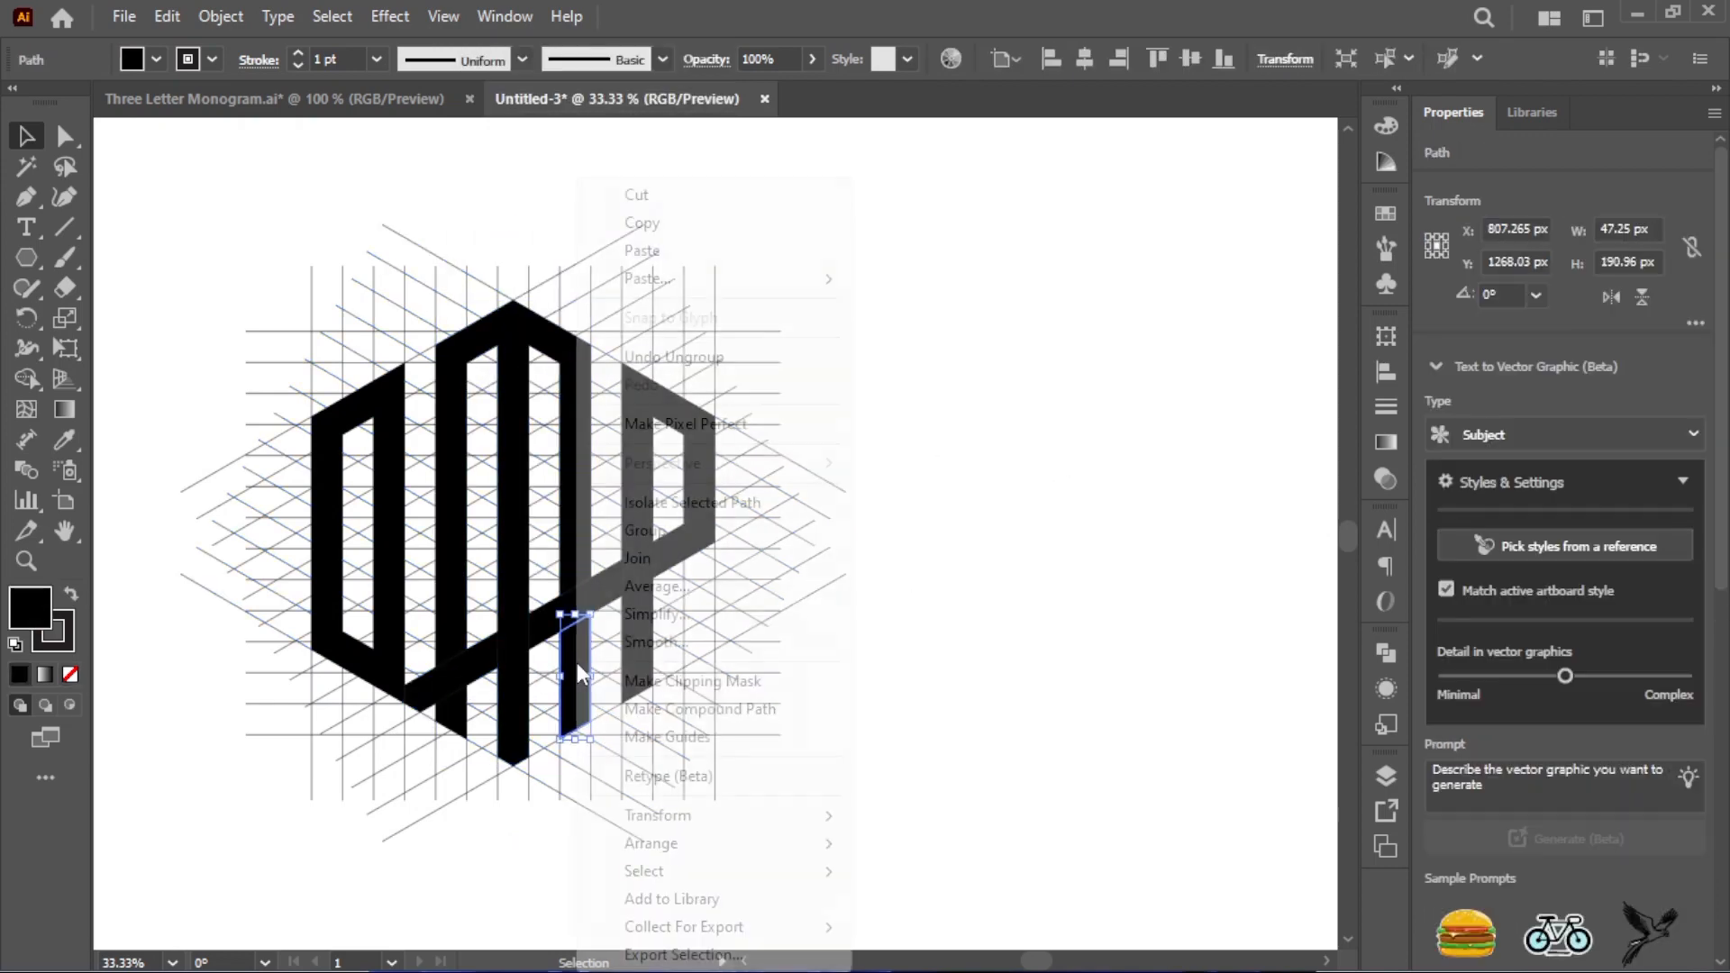
click(953, 506)
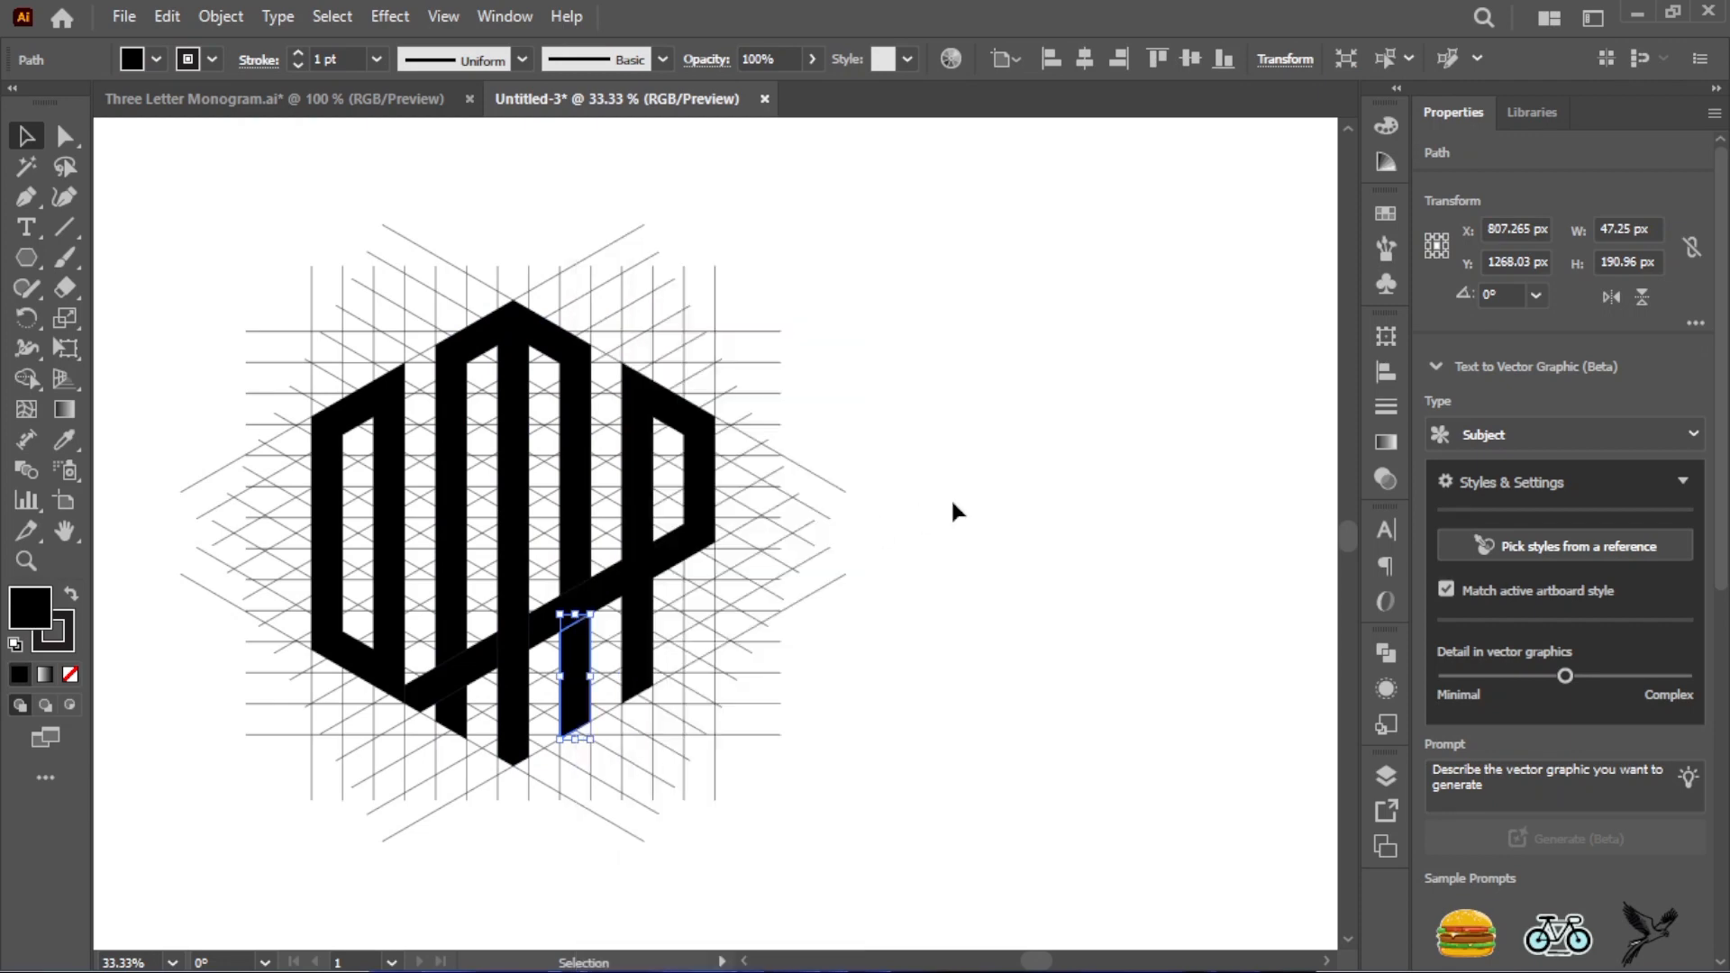
click(953, 506)
click(627, 671)
right_click(628, 671)
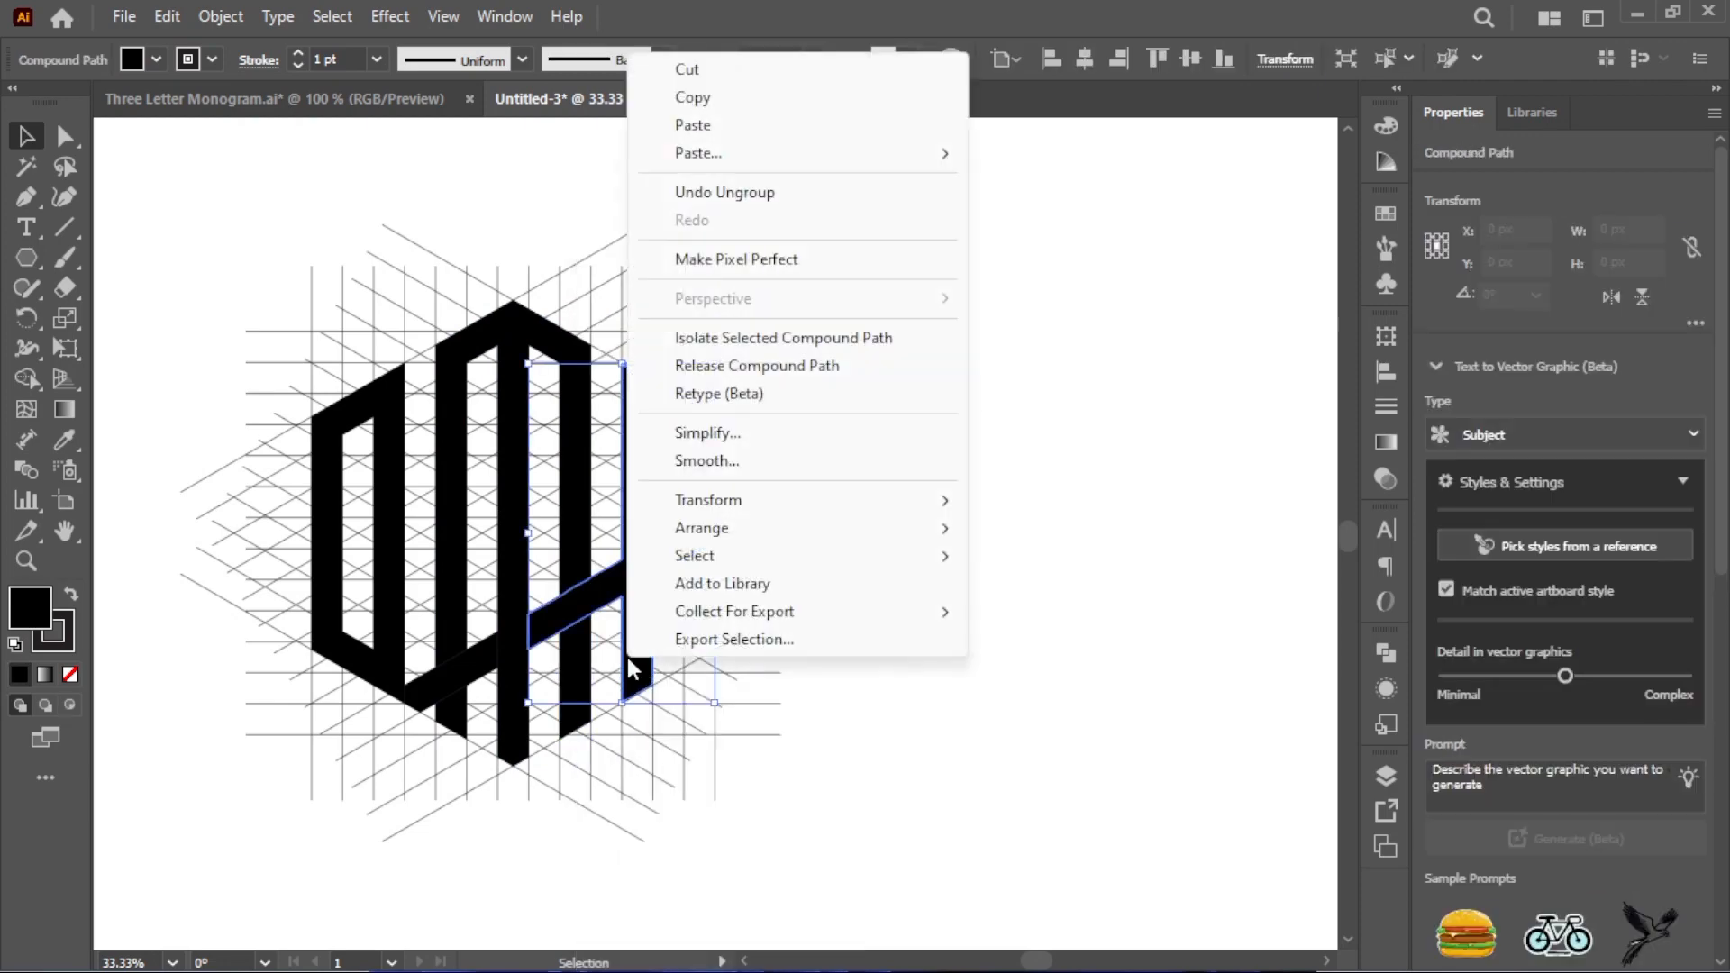
click(1078, 475)
click(1081, 471)
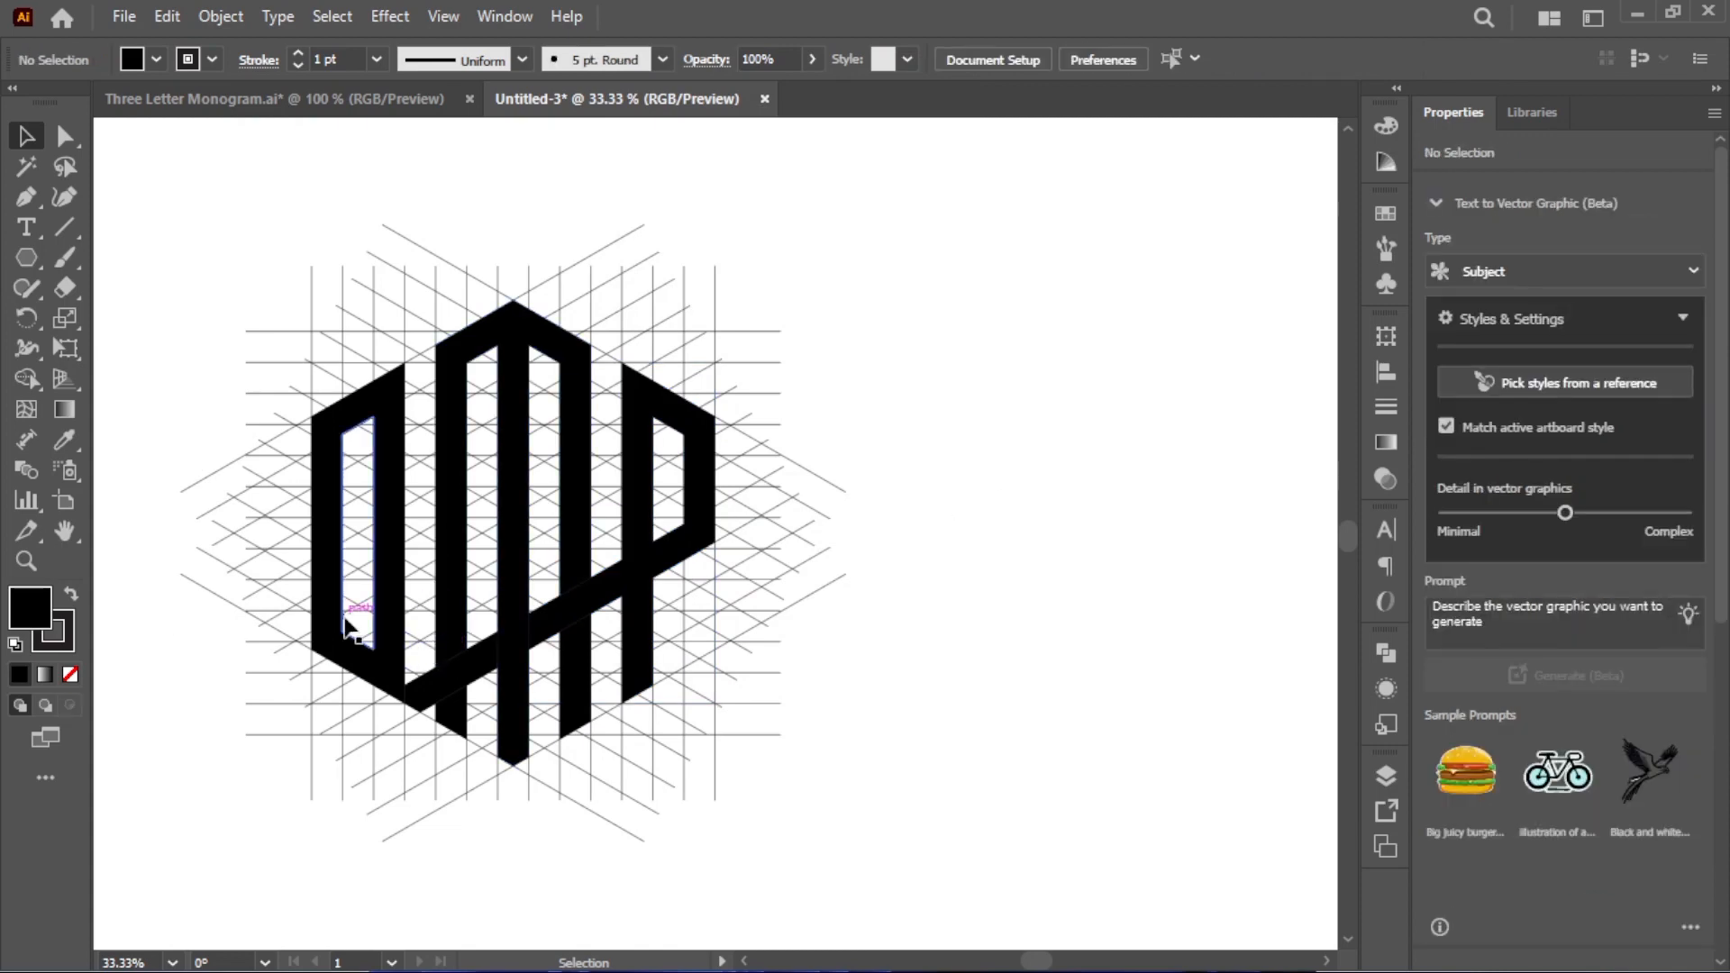
Select all the black letter pieces and move them off the construction grid to the empty area beside it
click(347, 625)
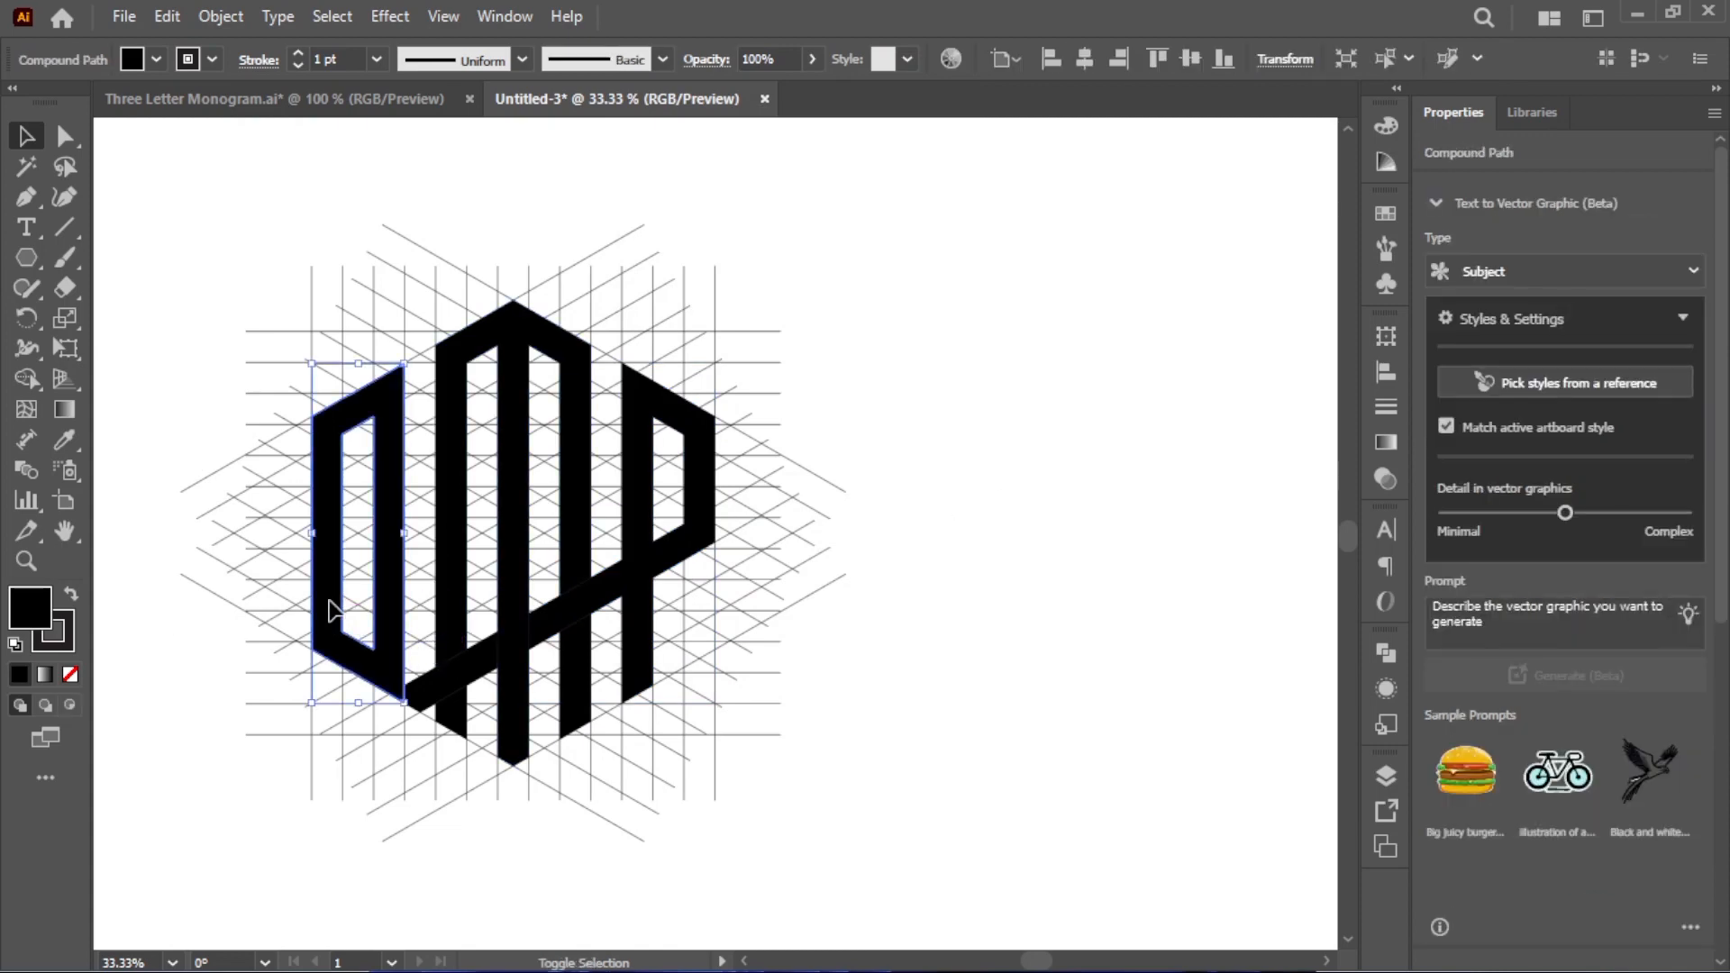
shift+click(444, 582)
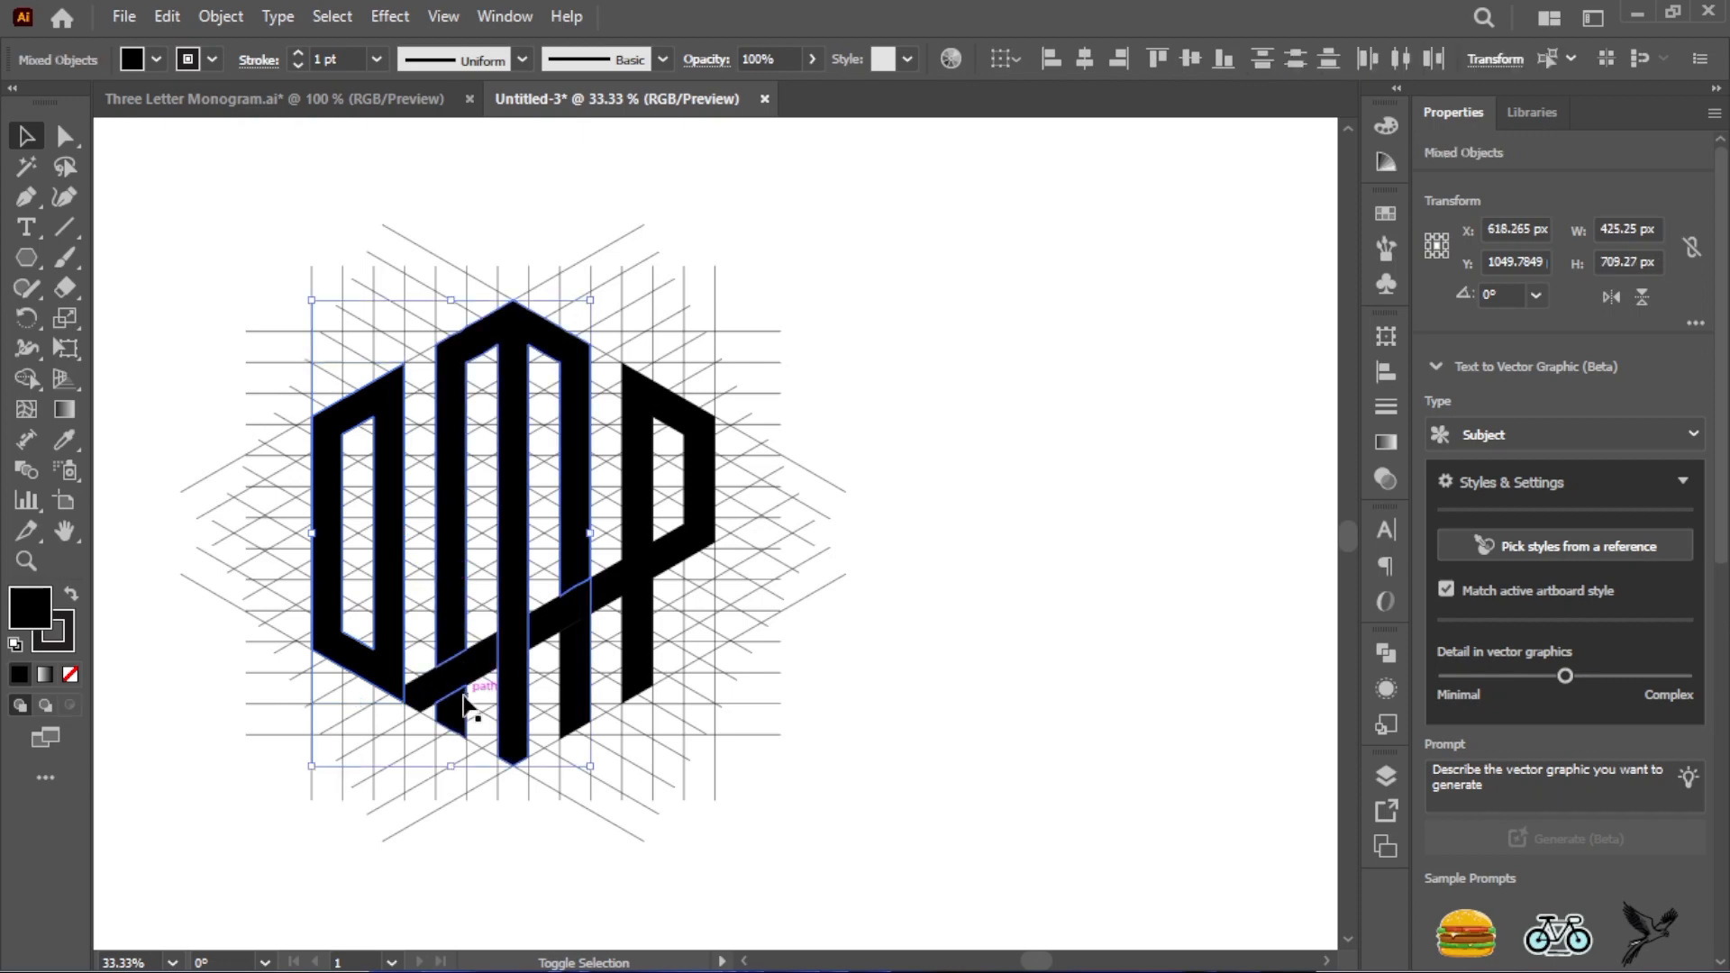
shift+click(509, 704)
shift+click(574, 691)
shift+click(531, 666)
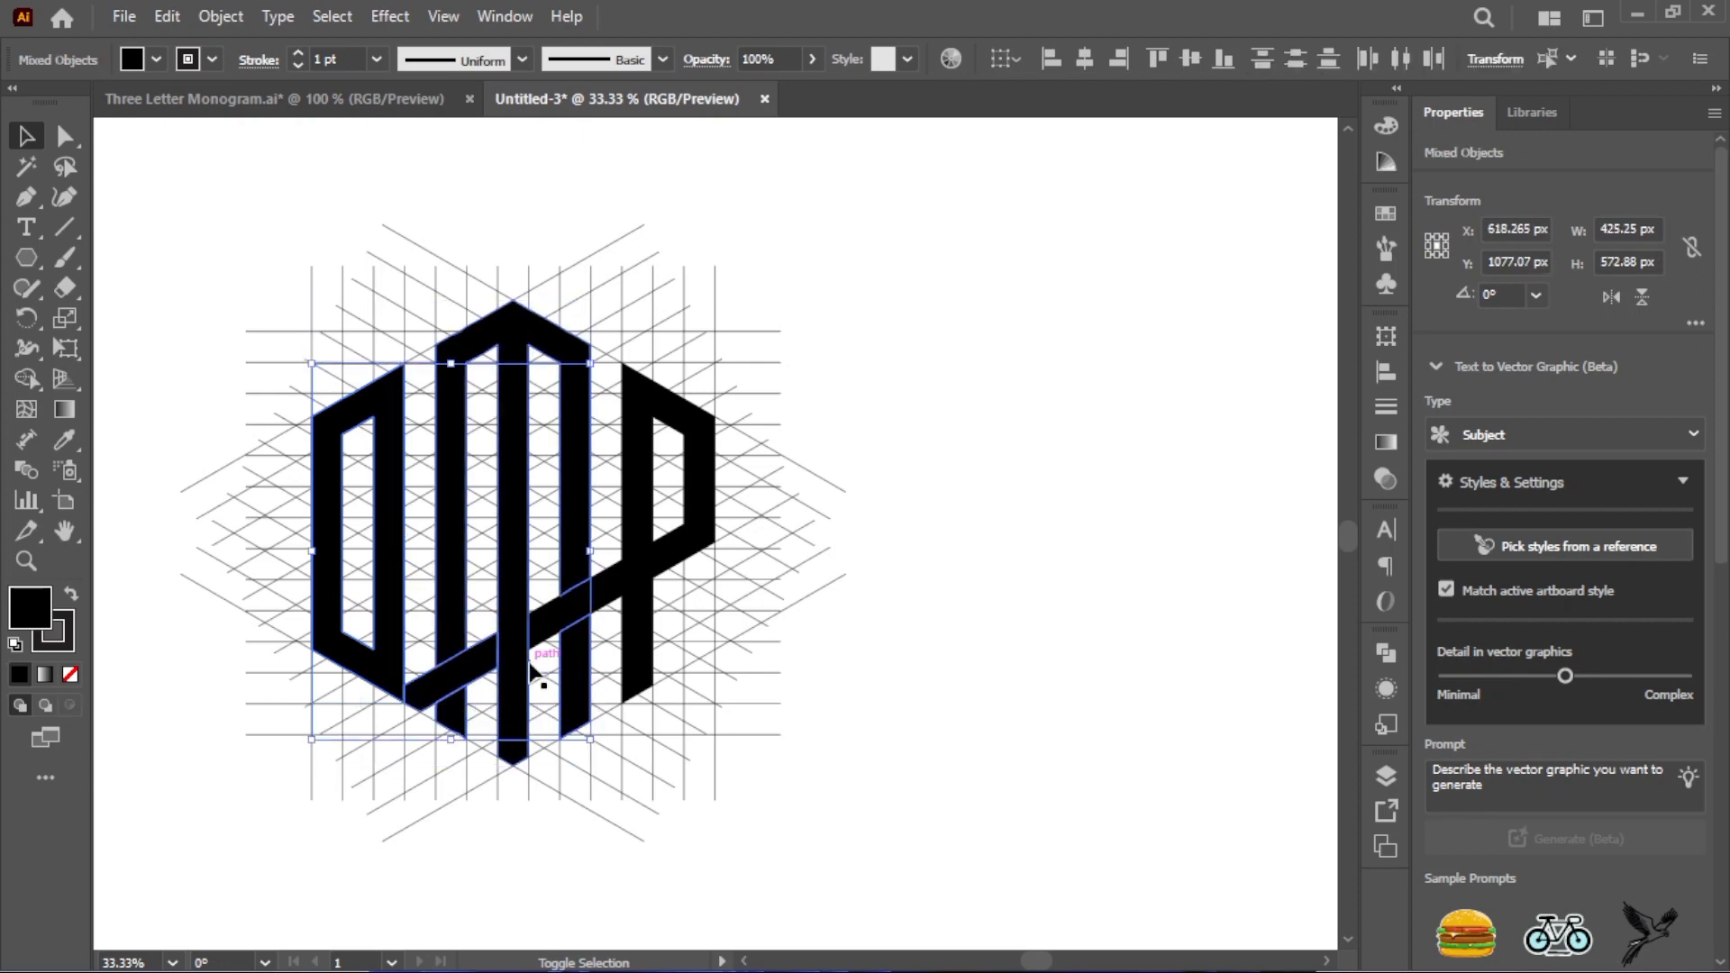
shift+click(521, 655)
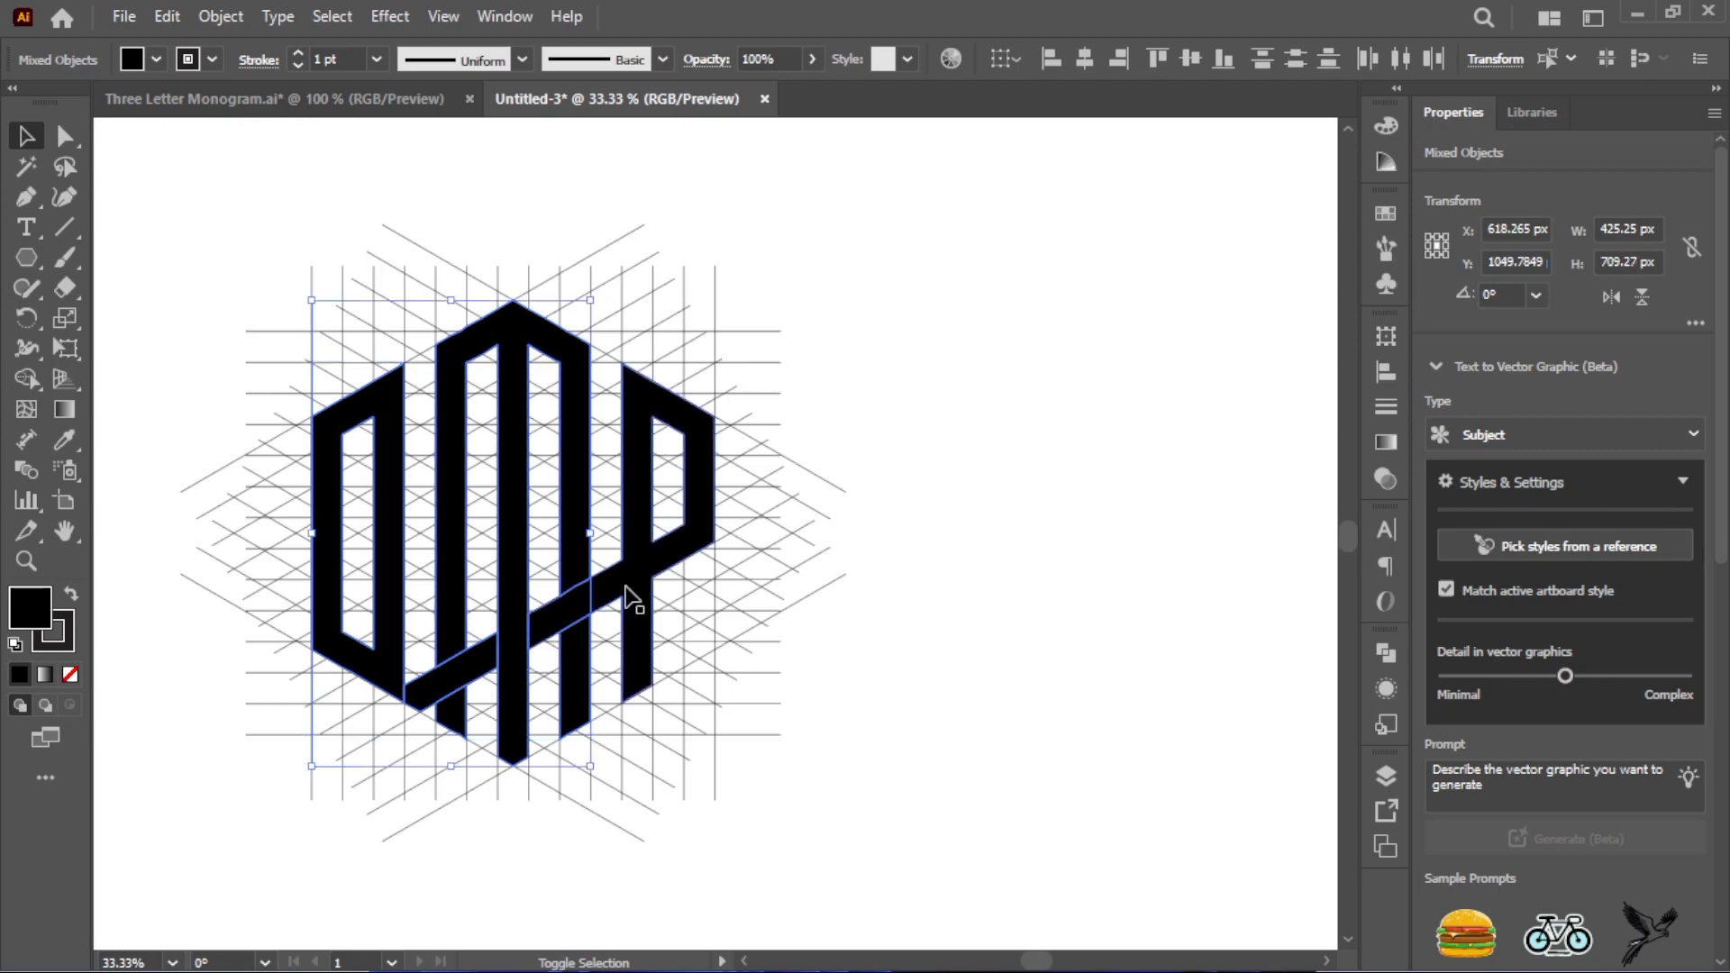
shift+click(626, 588)
drag(599, 594, 1266, 559)
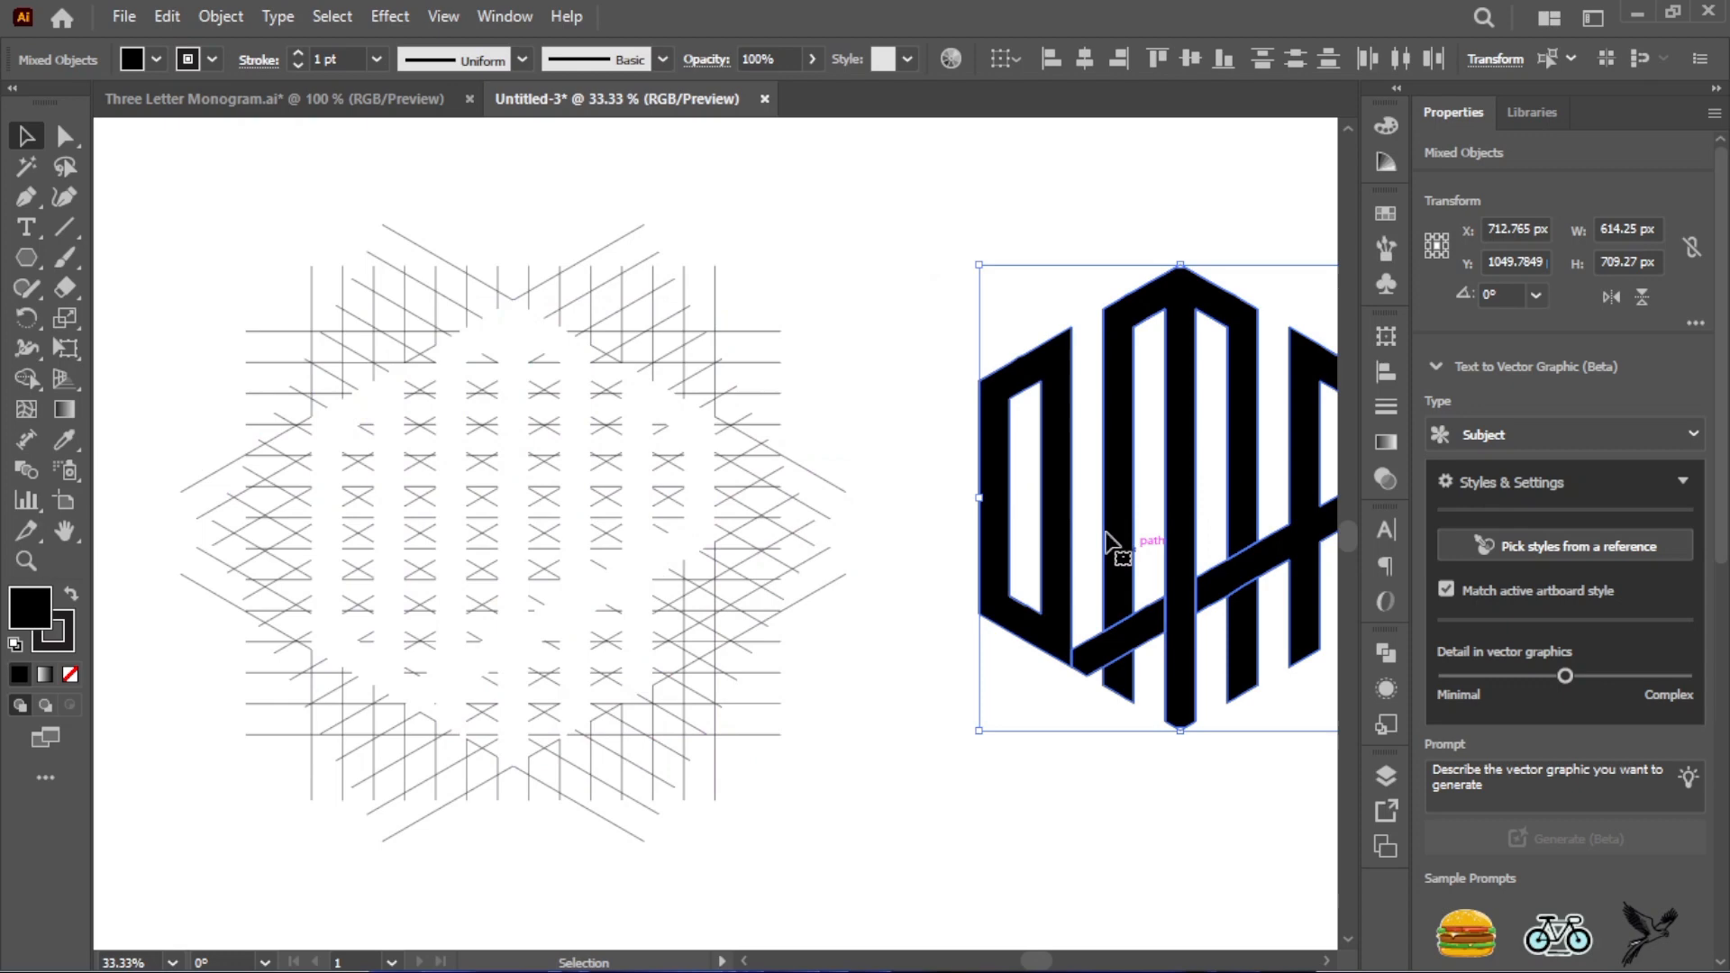
click(860, 451)
Delete the entire leftover construction grid
scroll(112, 196, up, 1)
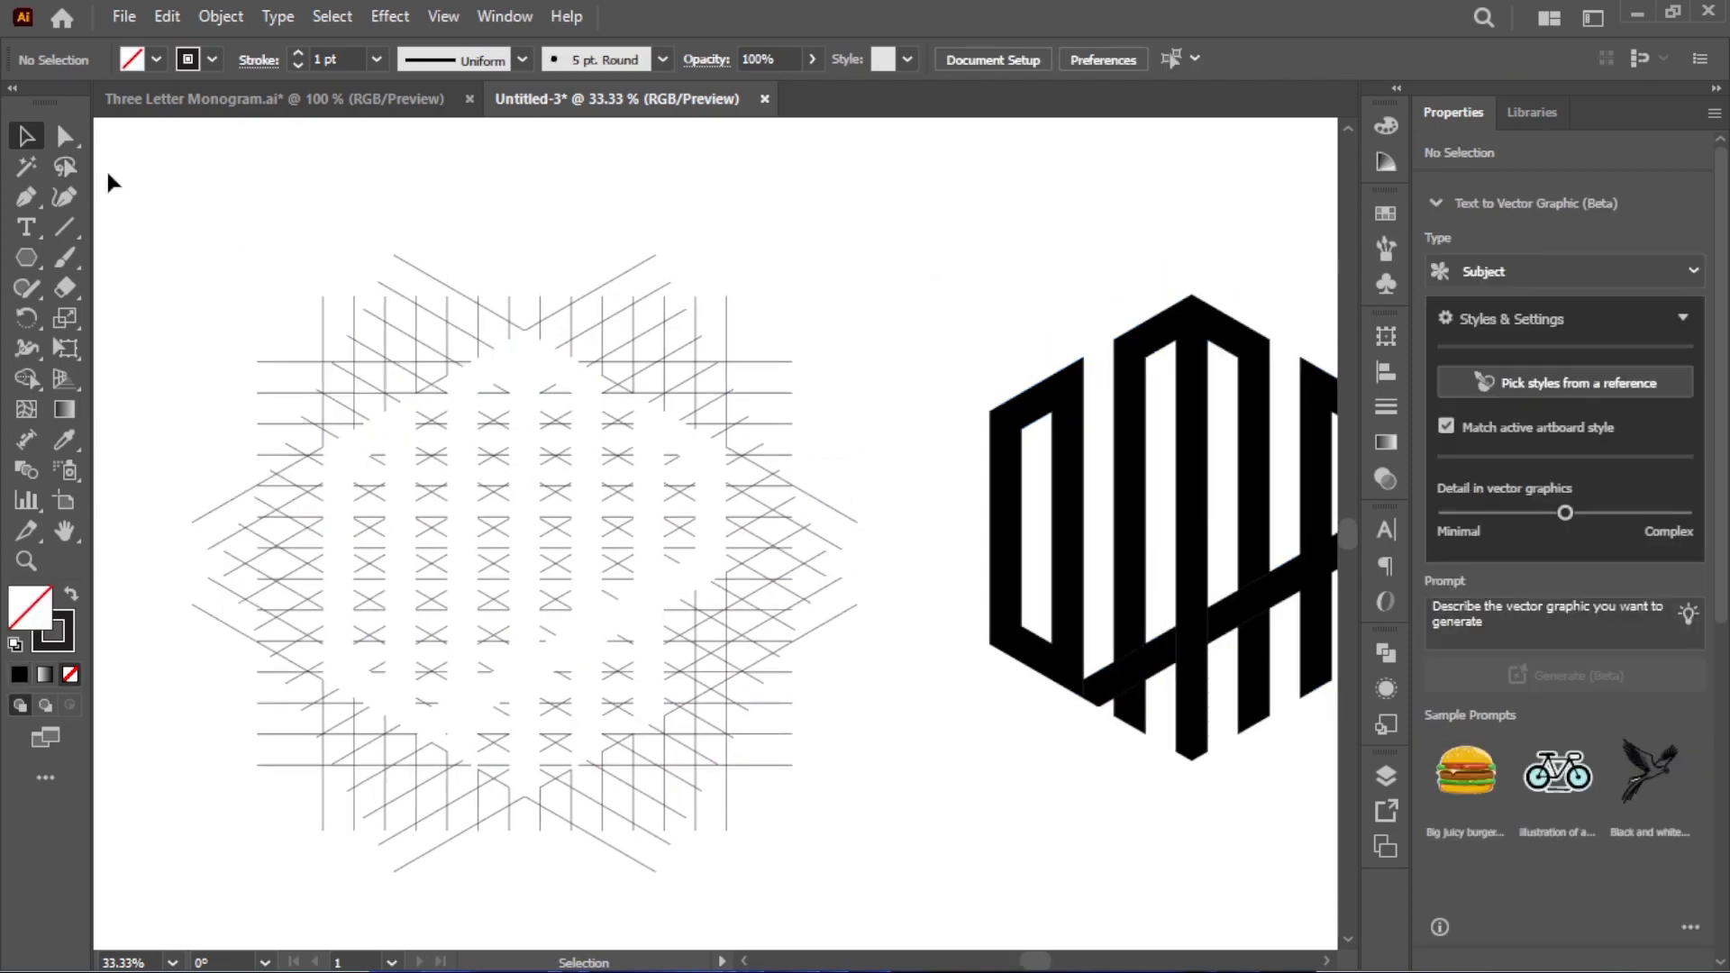
drag(106, 173, 346, 315)
drag(763, 757, 861, 932)
key(Delete)
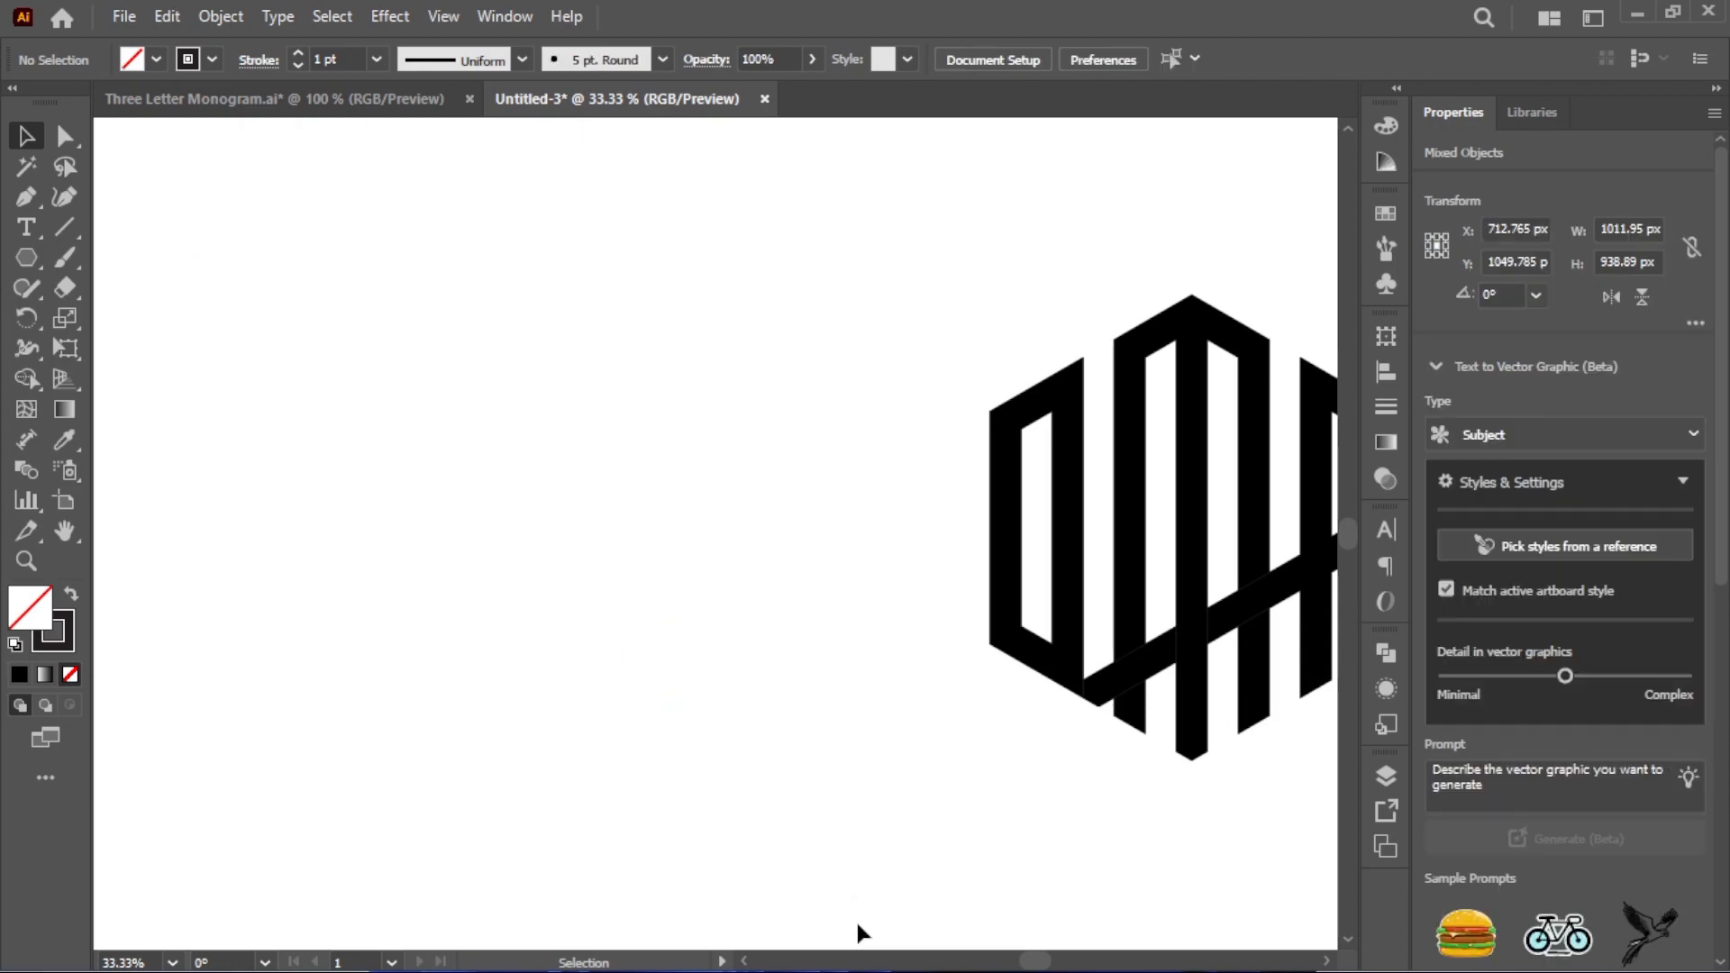
Scale the whole monogram down to about 394 × 455 px and move it to about X 1197, Y 1009 px
scroll(1261, 630, right, 3)
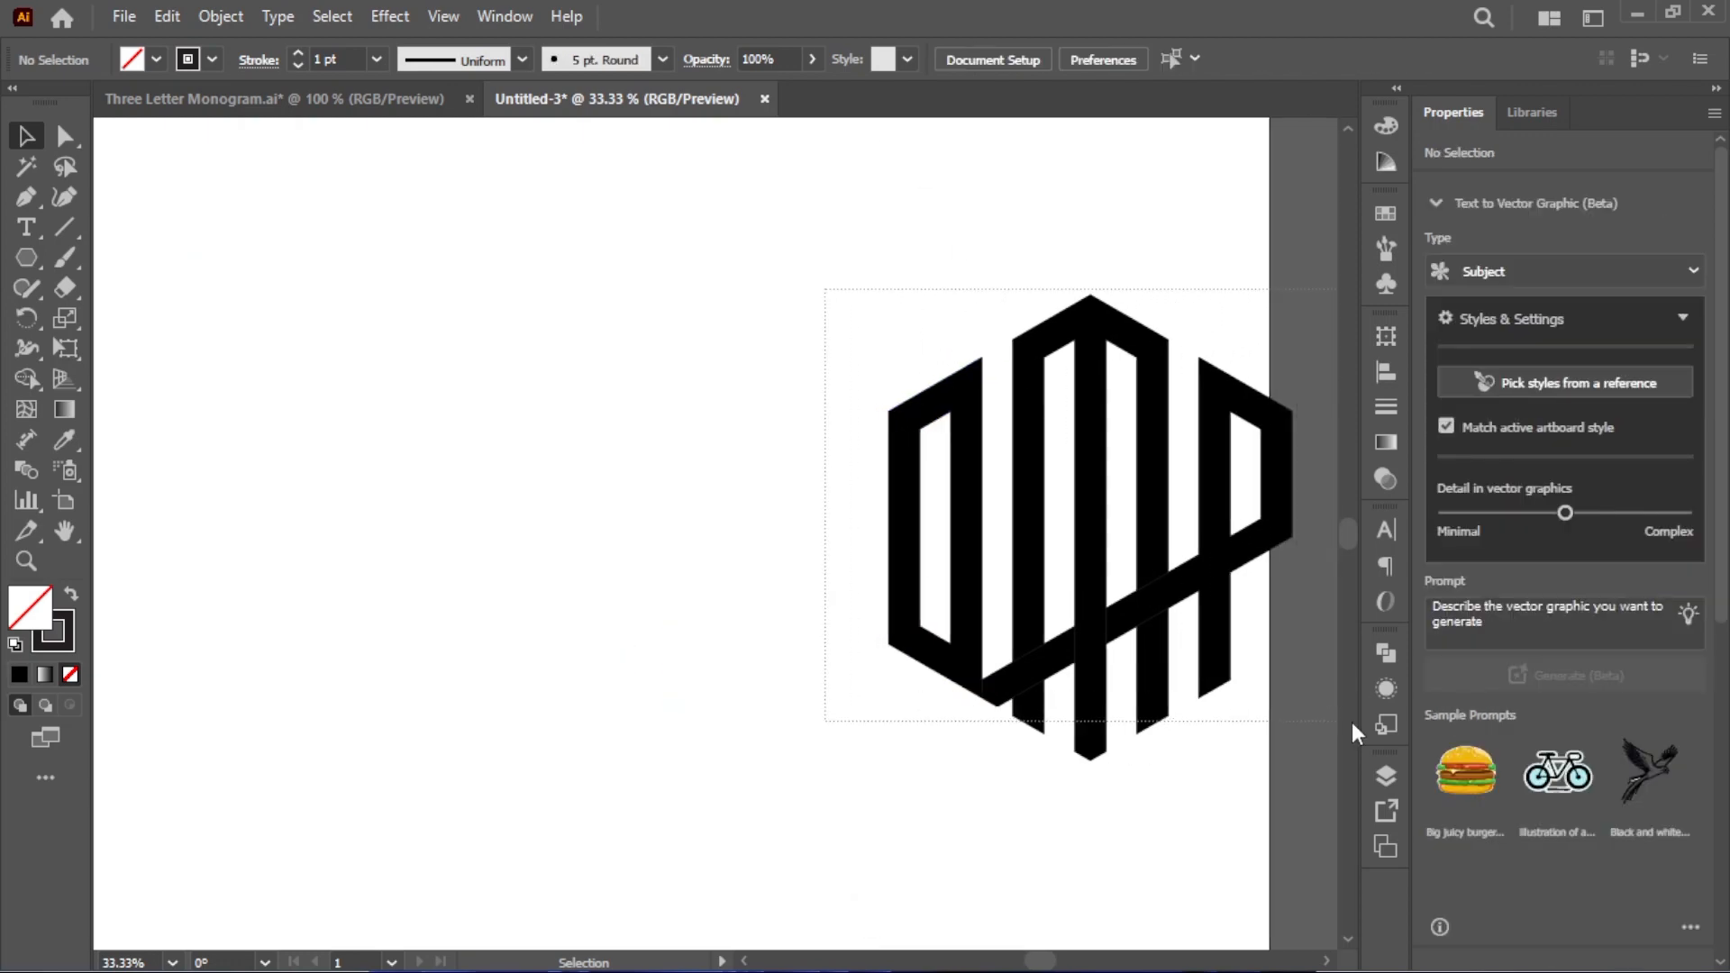
click(1115, 668)
drag(1121, 164, 1157, 417)
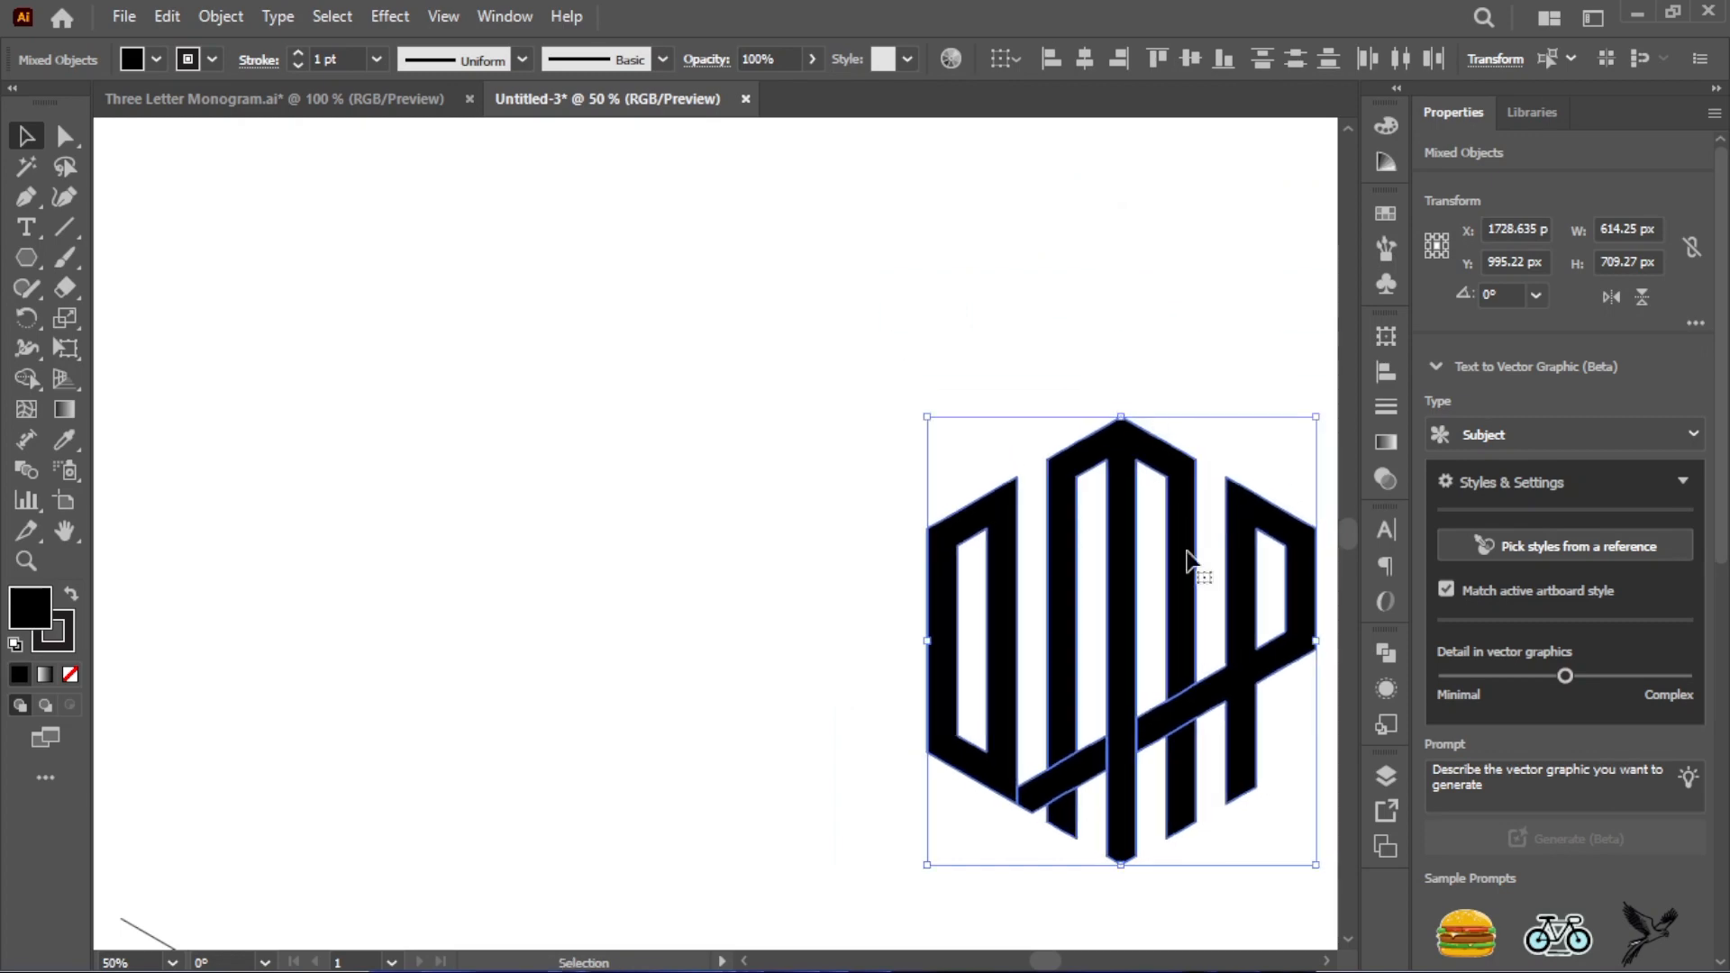
drag(1120, 598, 598, 487)
click(1023, 474)
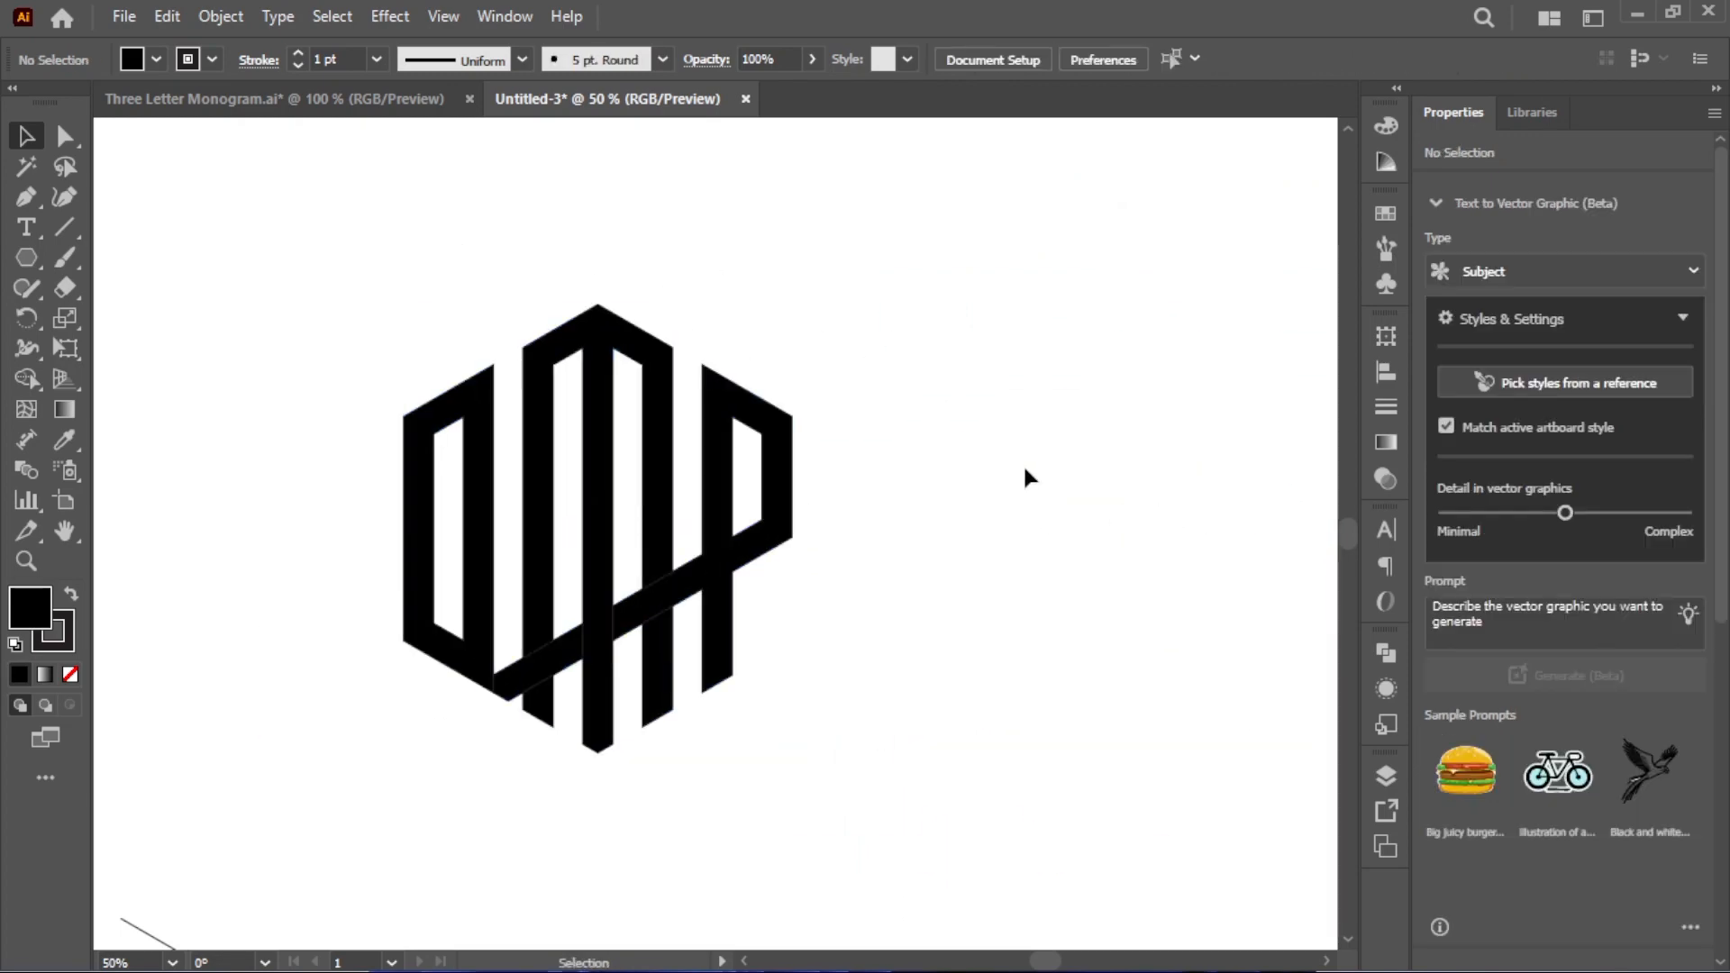
drag(1063, 469, 1123, 473)
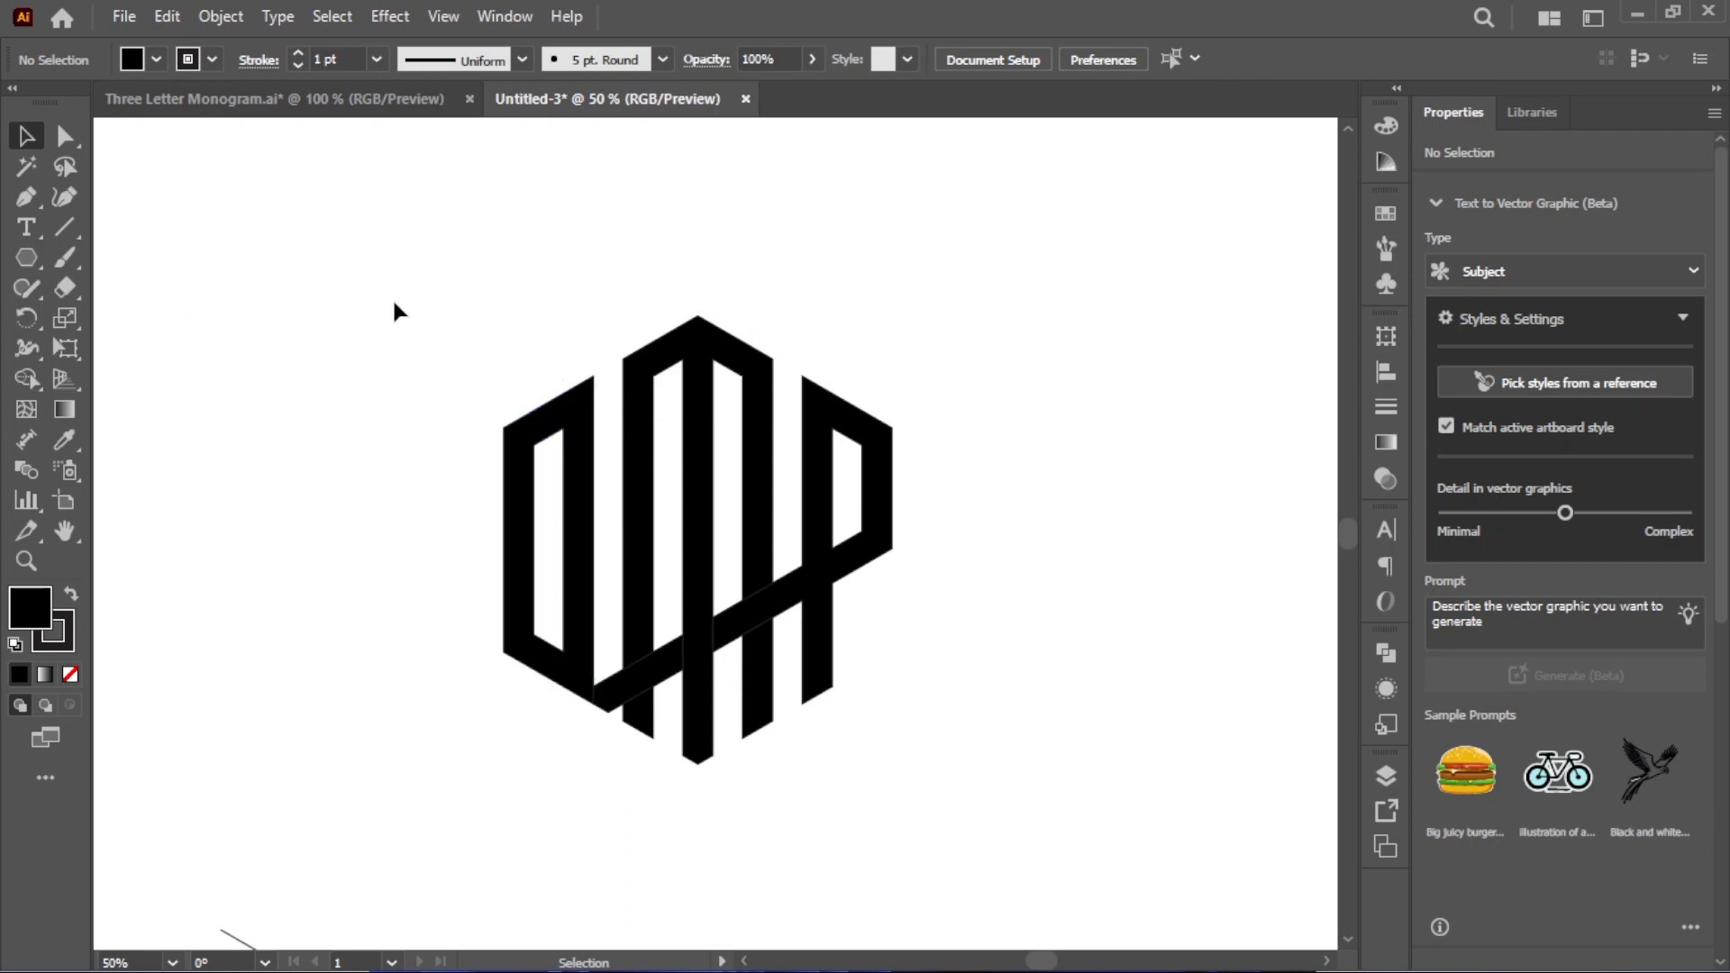
Set the stroke weight of all the monogram's letter shapes to 14 pt
drag(1027, 760, 1038, 787)
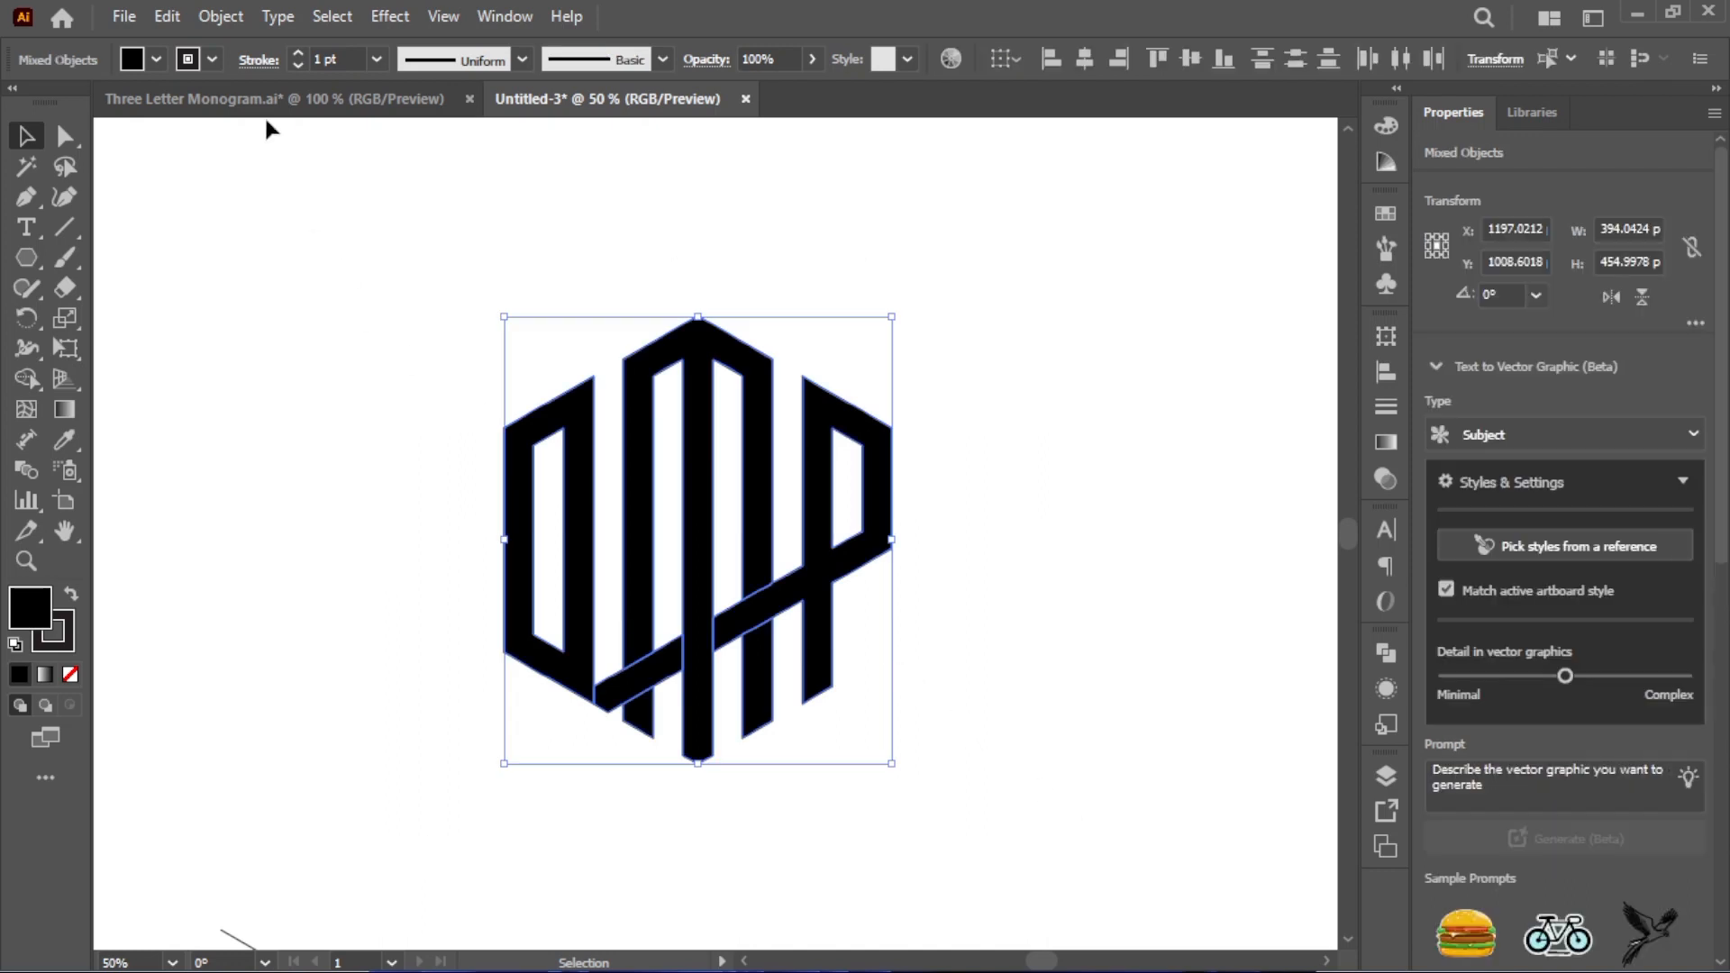
click(298, 53)
click(297, 53)
click(297, 54)
click(297, 53)
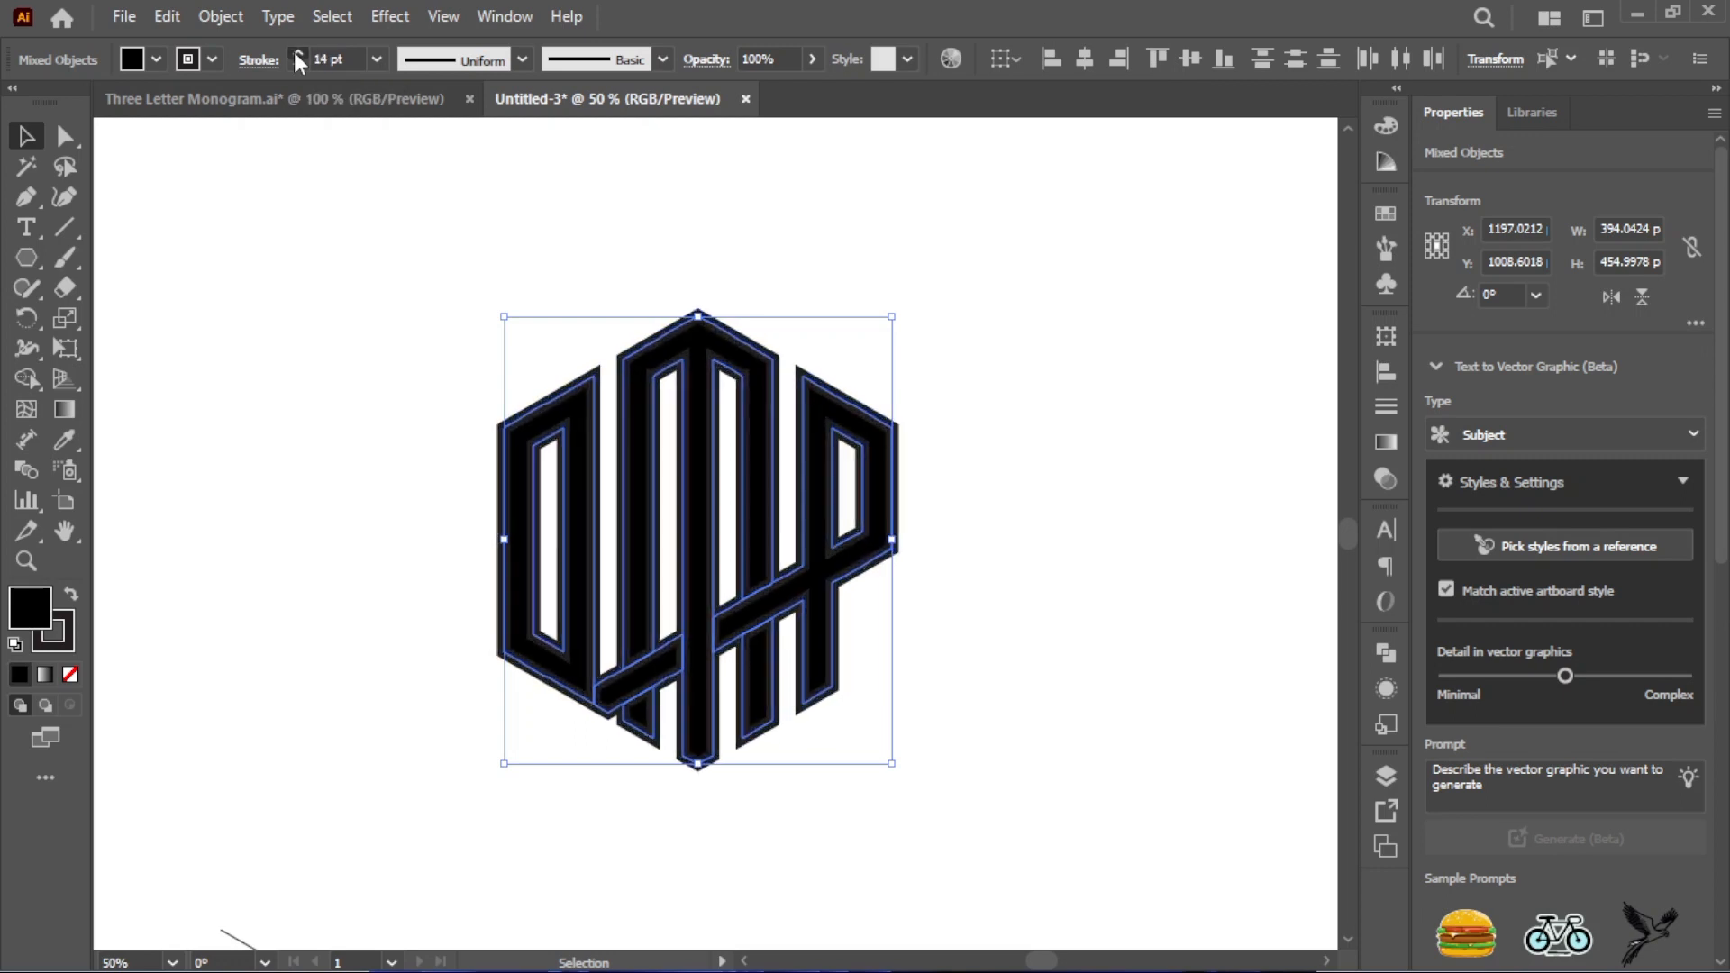
Try heavier stroke weights up to 19 pt on the letter shapes and go back to 14 pt
click(297, 53)
click(298, 53)
click(297, 54)
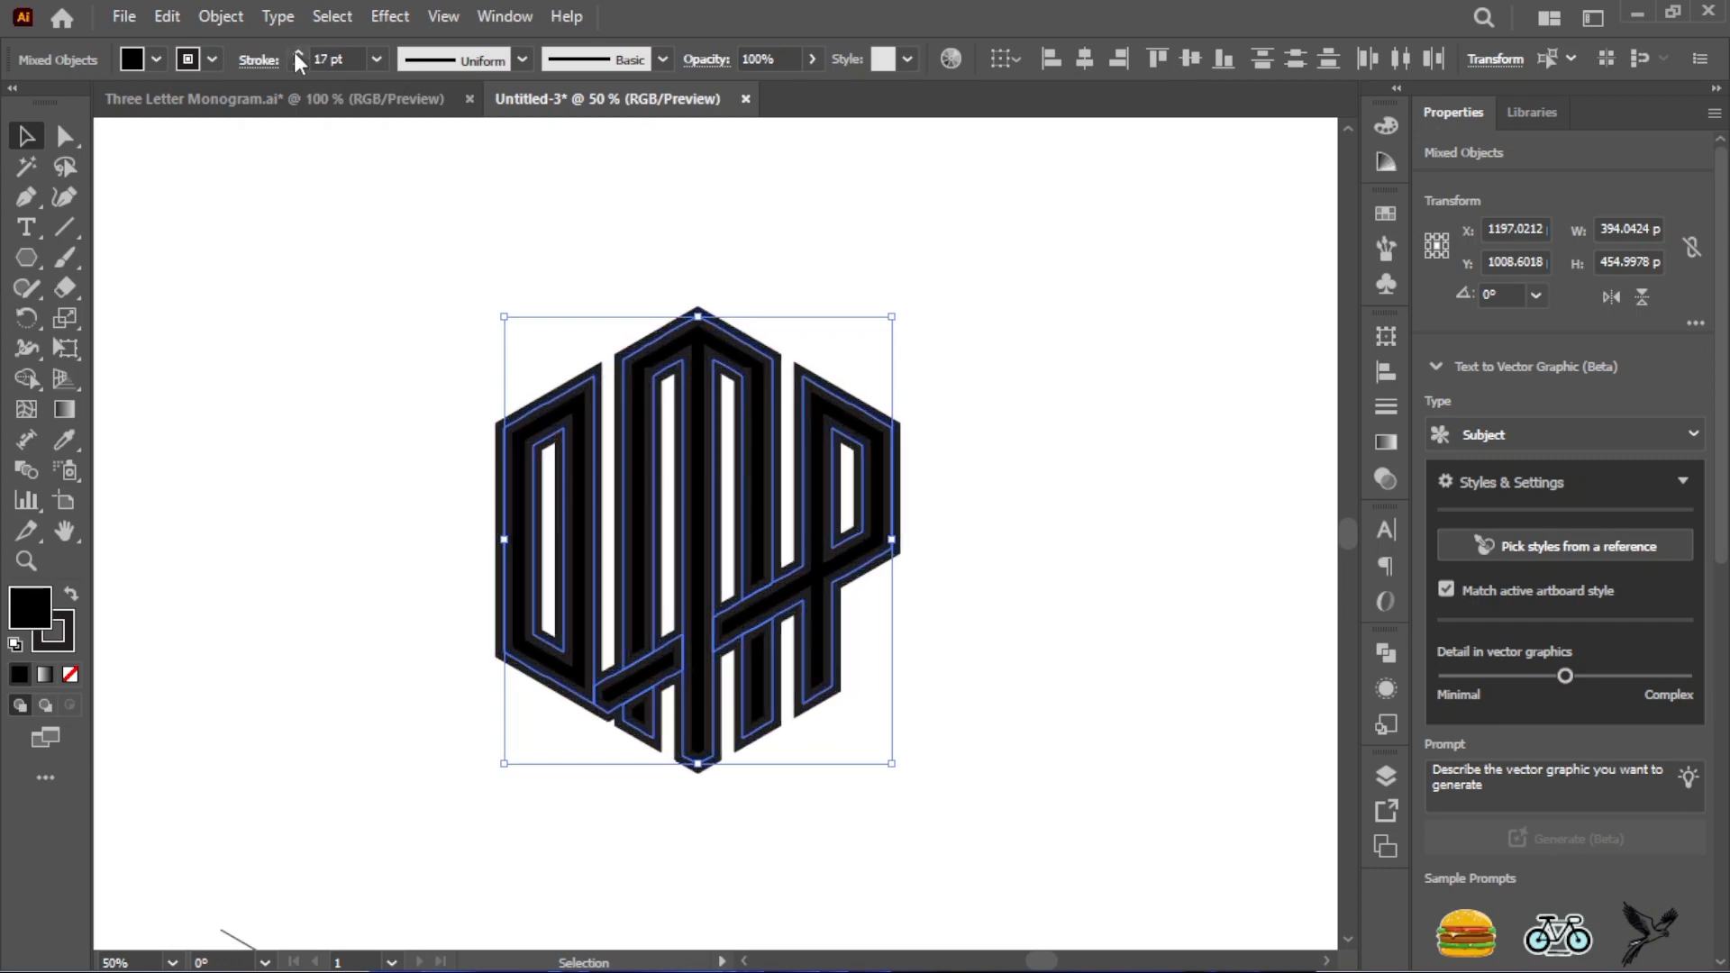
click(297, 53)
click(297, 53)
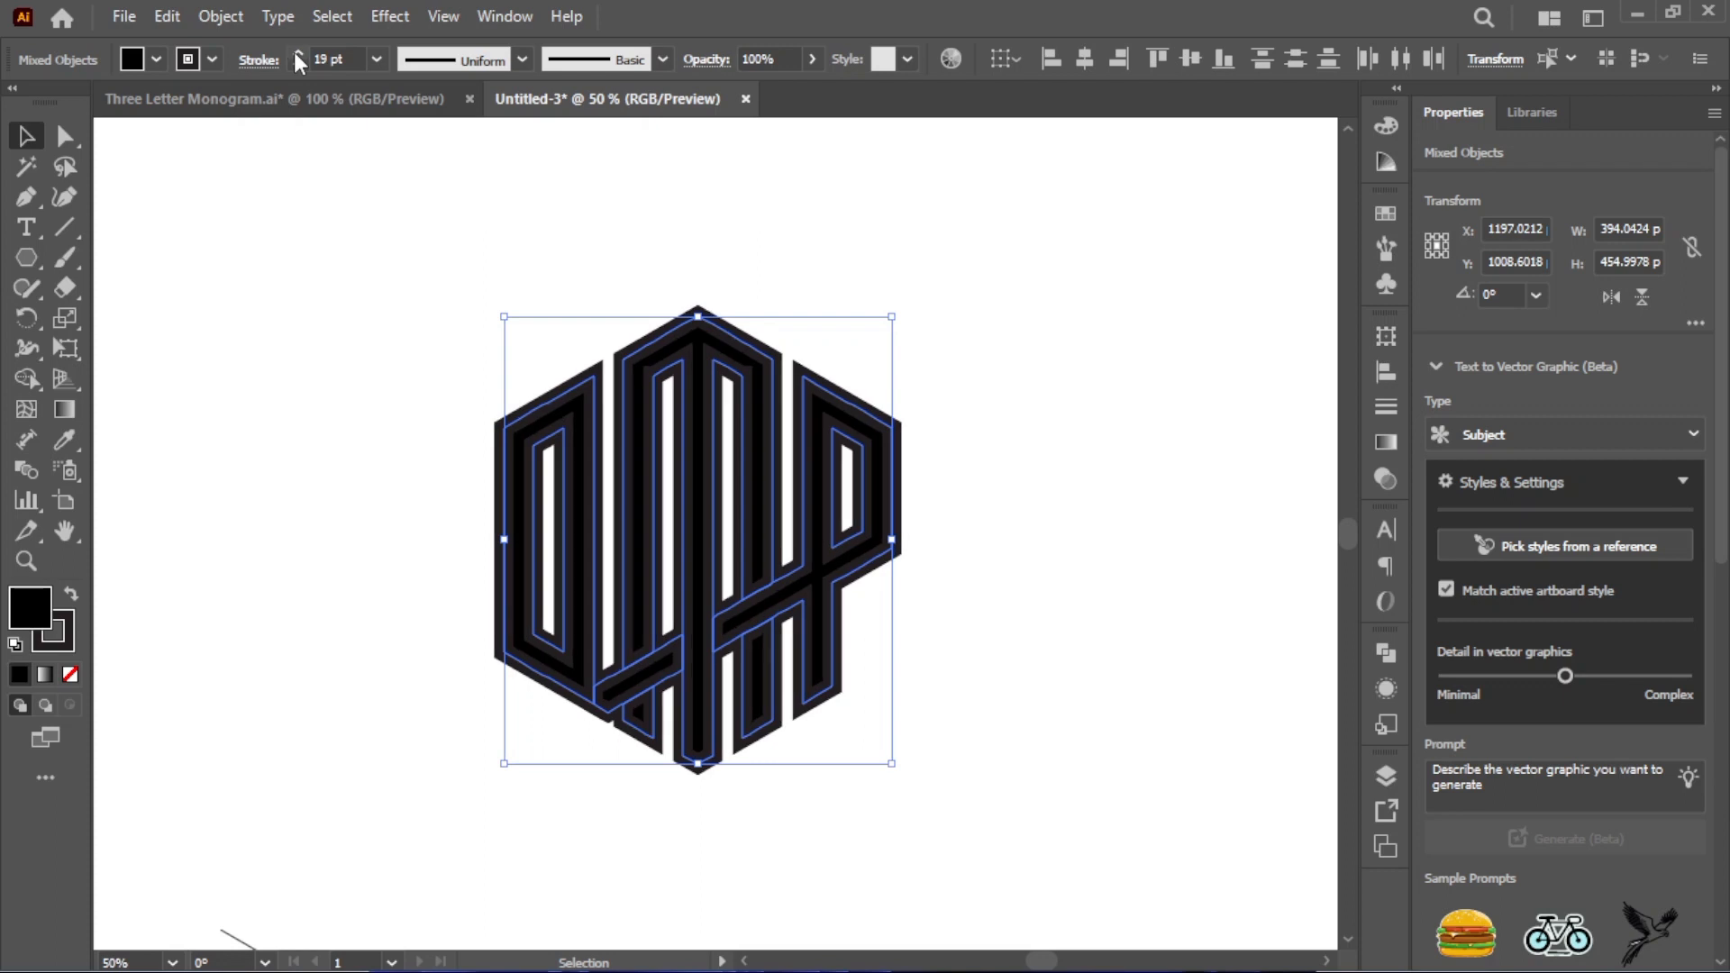
click(297, 65)
click(298, 65)
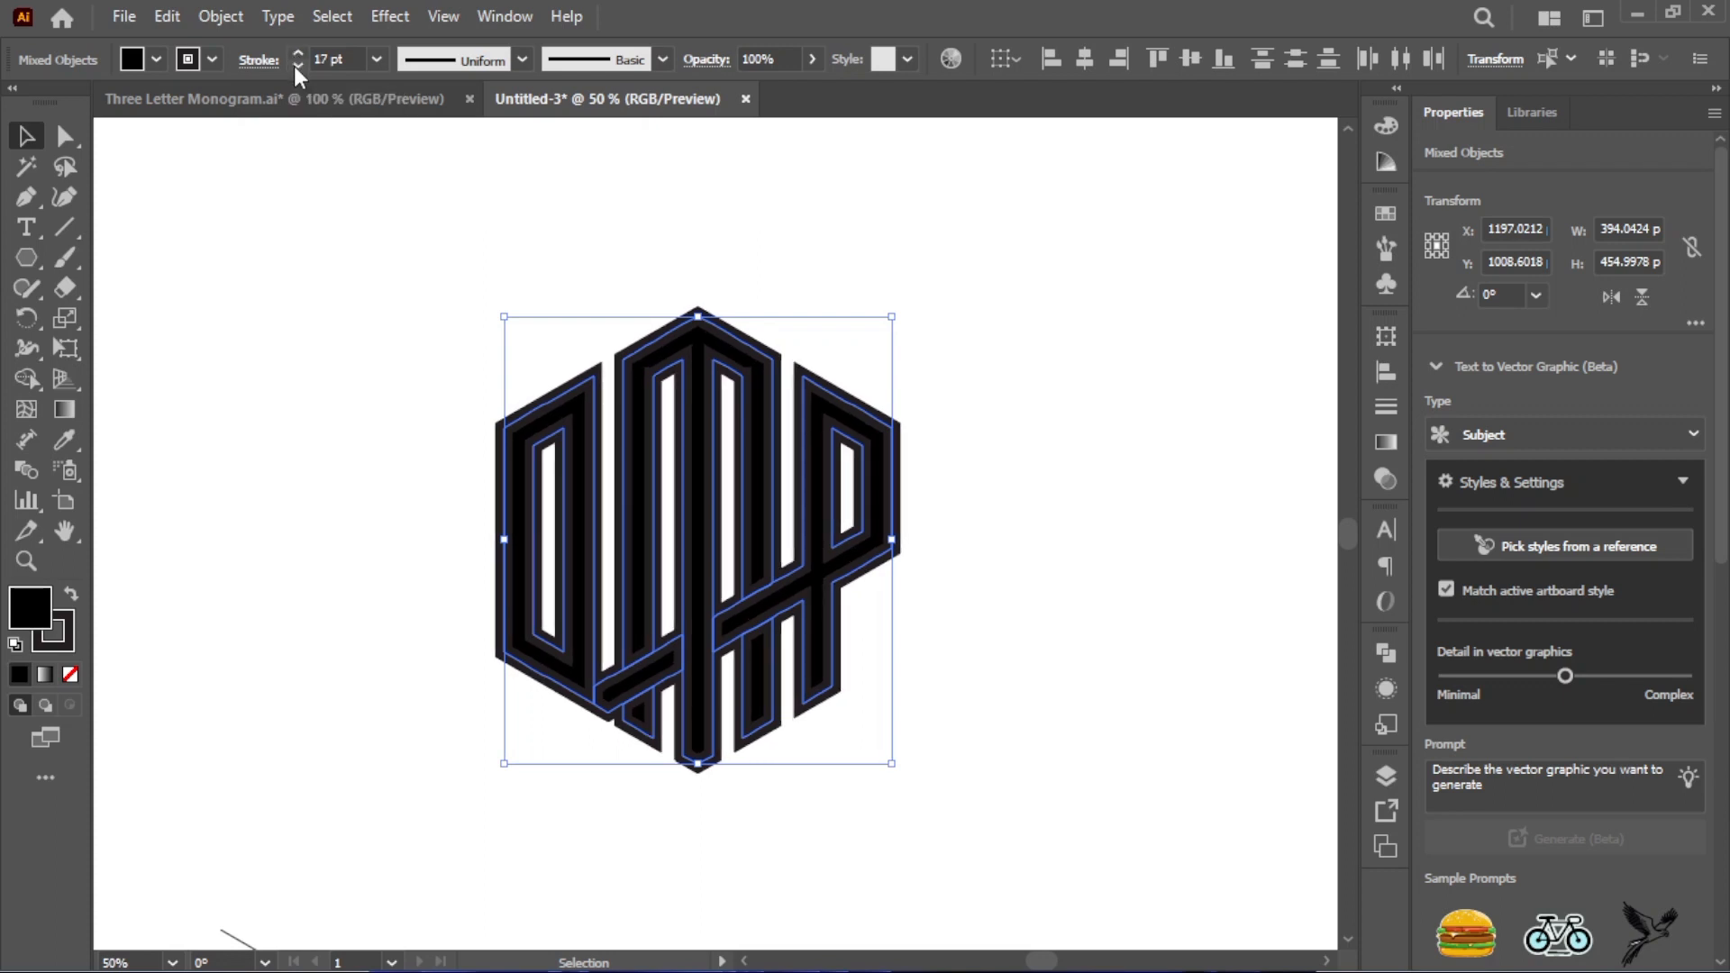
click(297, 65)
click(297, 65)
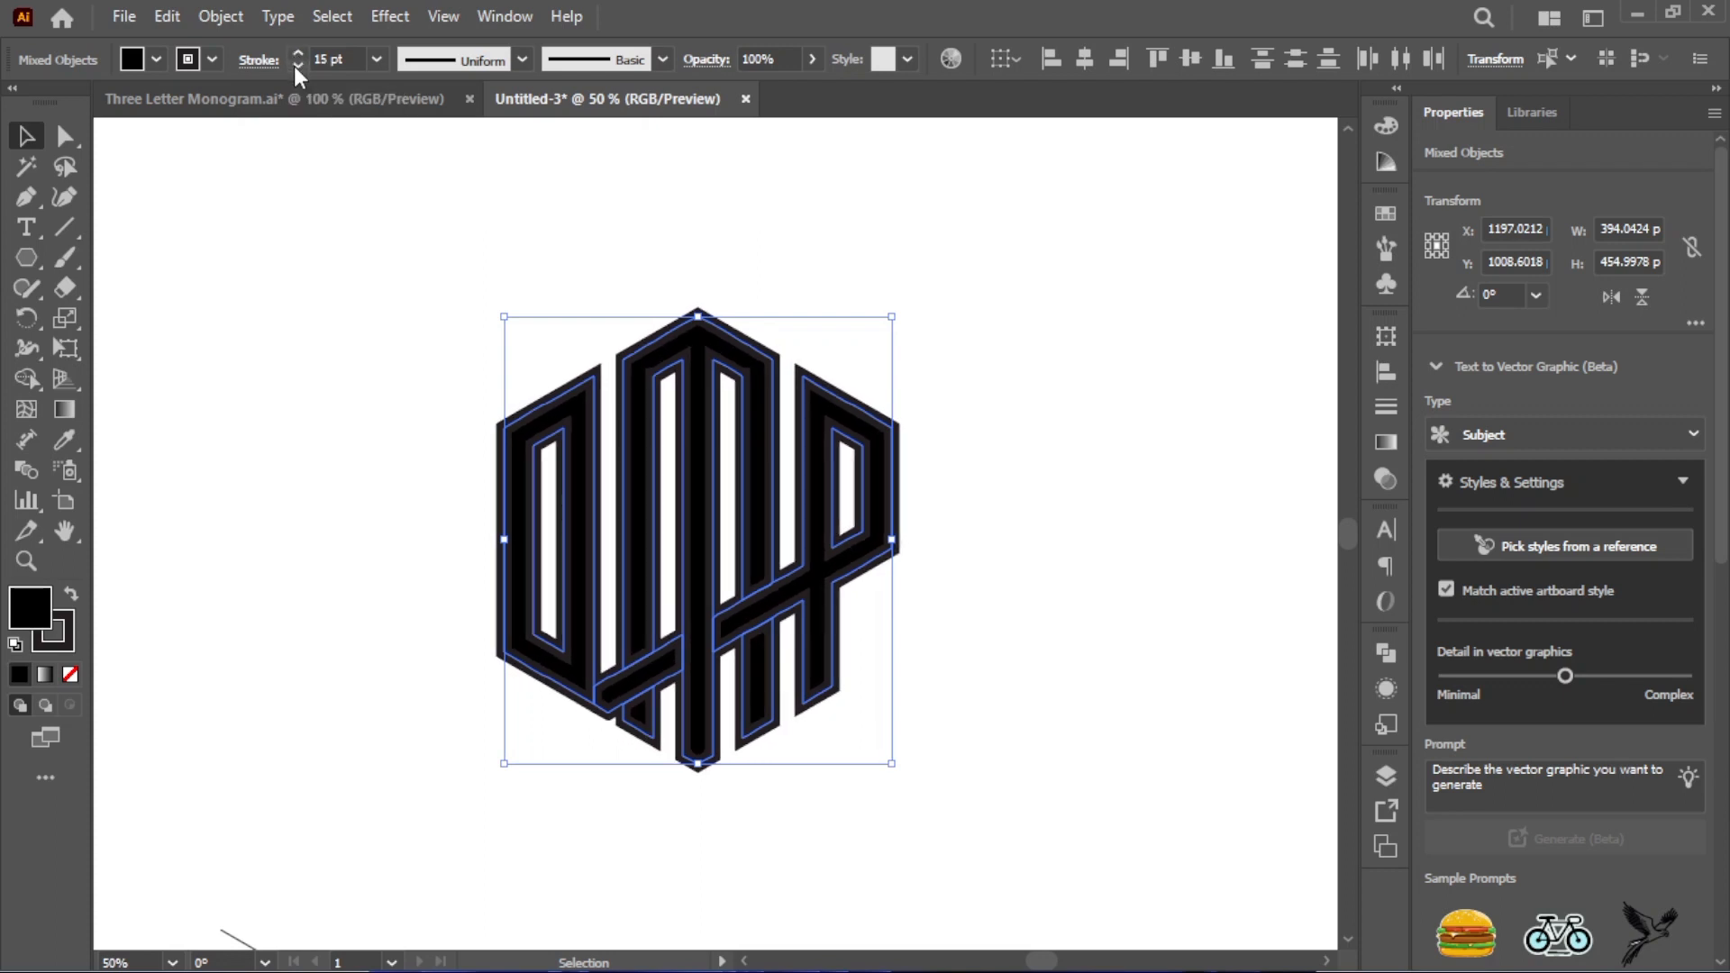
click(297, 65)
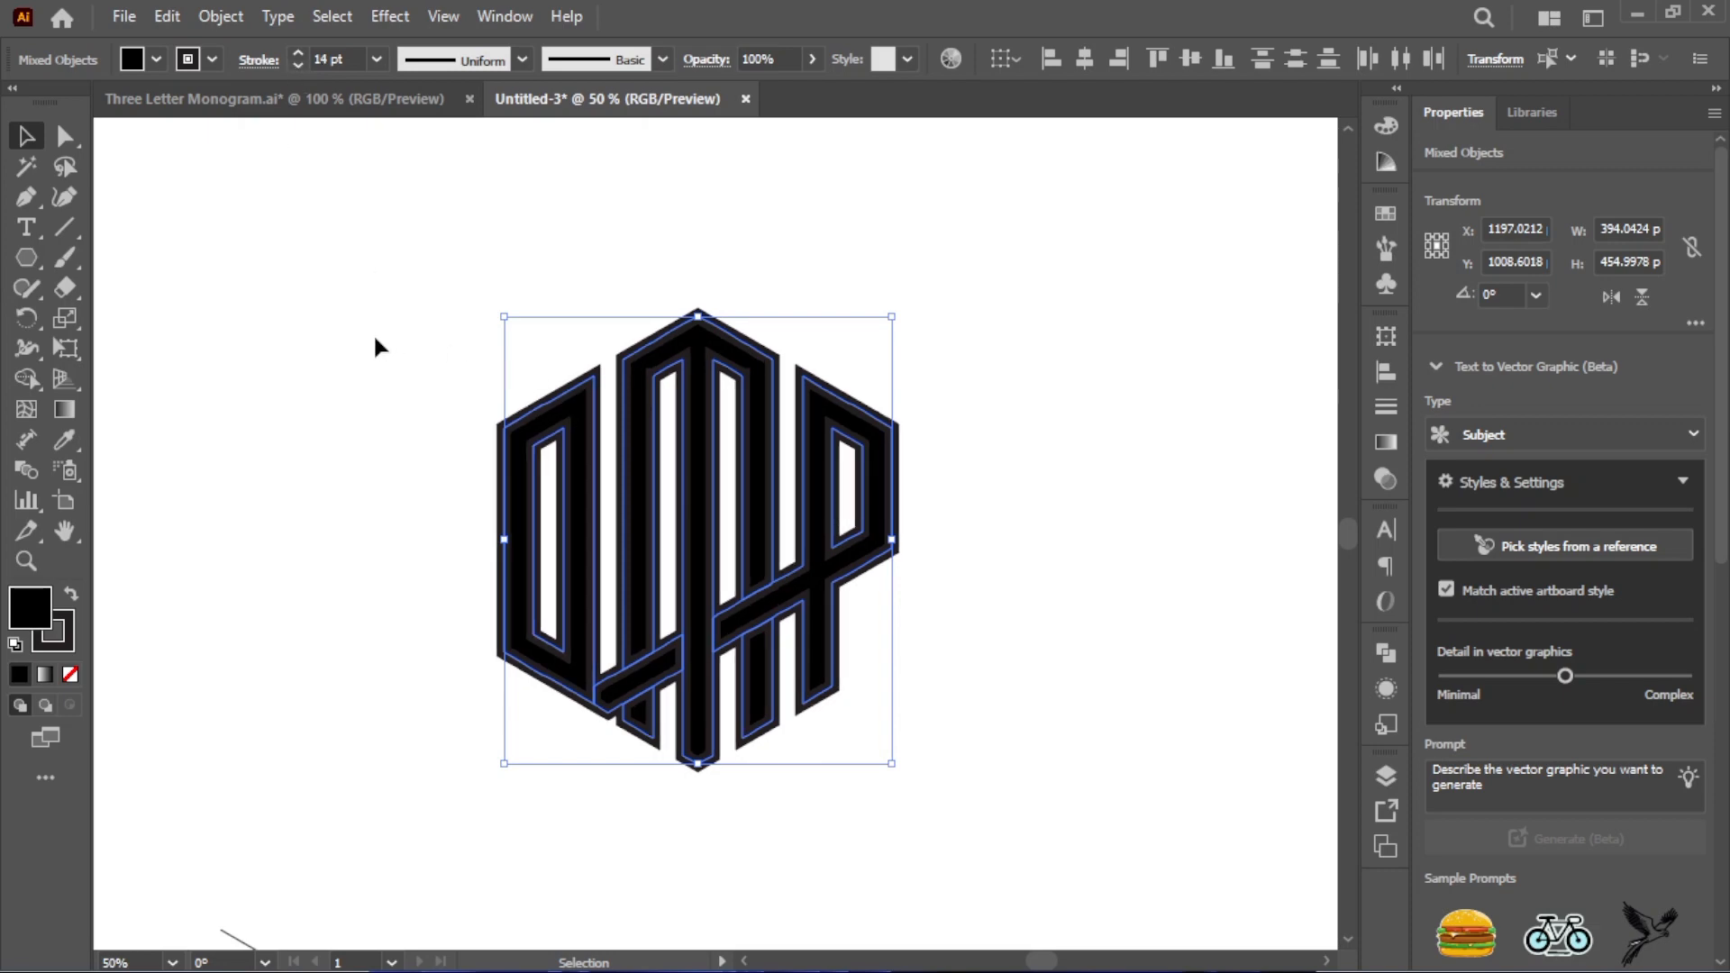
Expand the fill and stroke of all the monogram's letter shapes
click(221, 16)
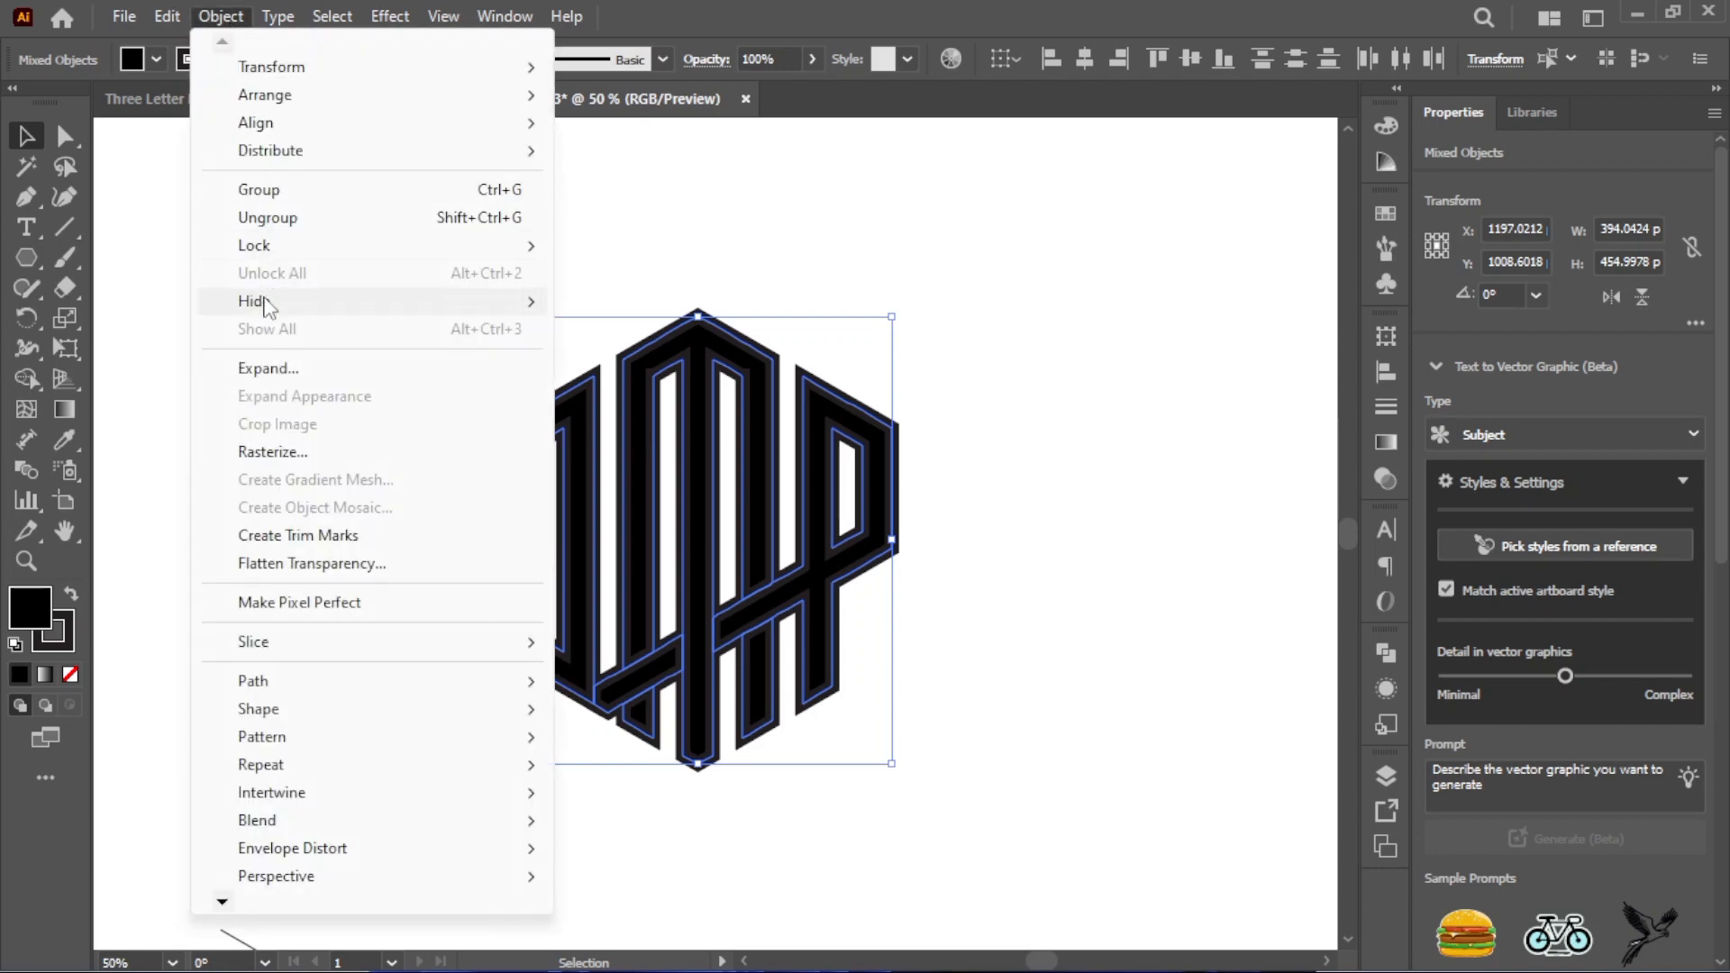
click(260, 370)
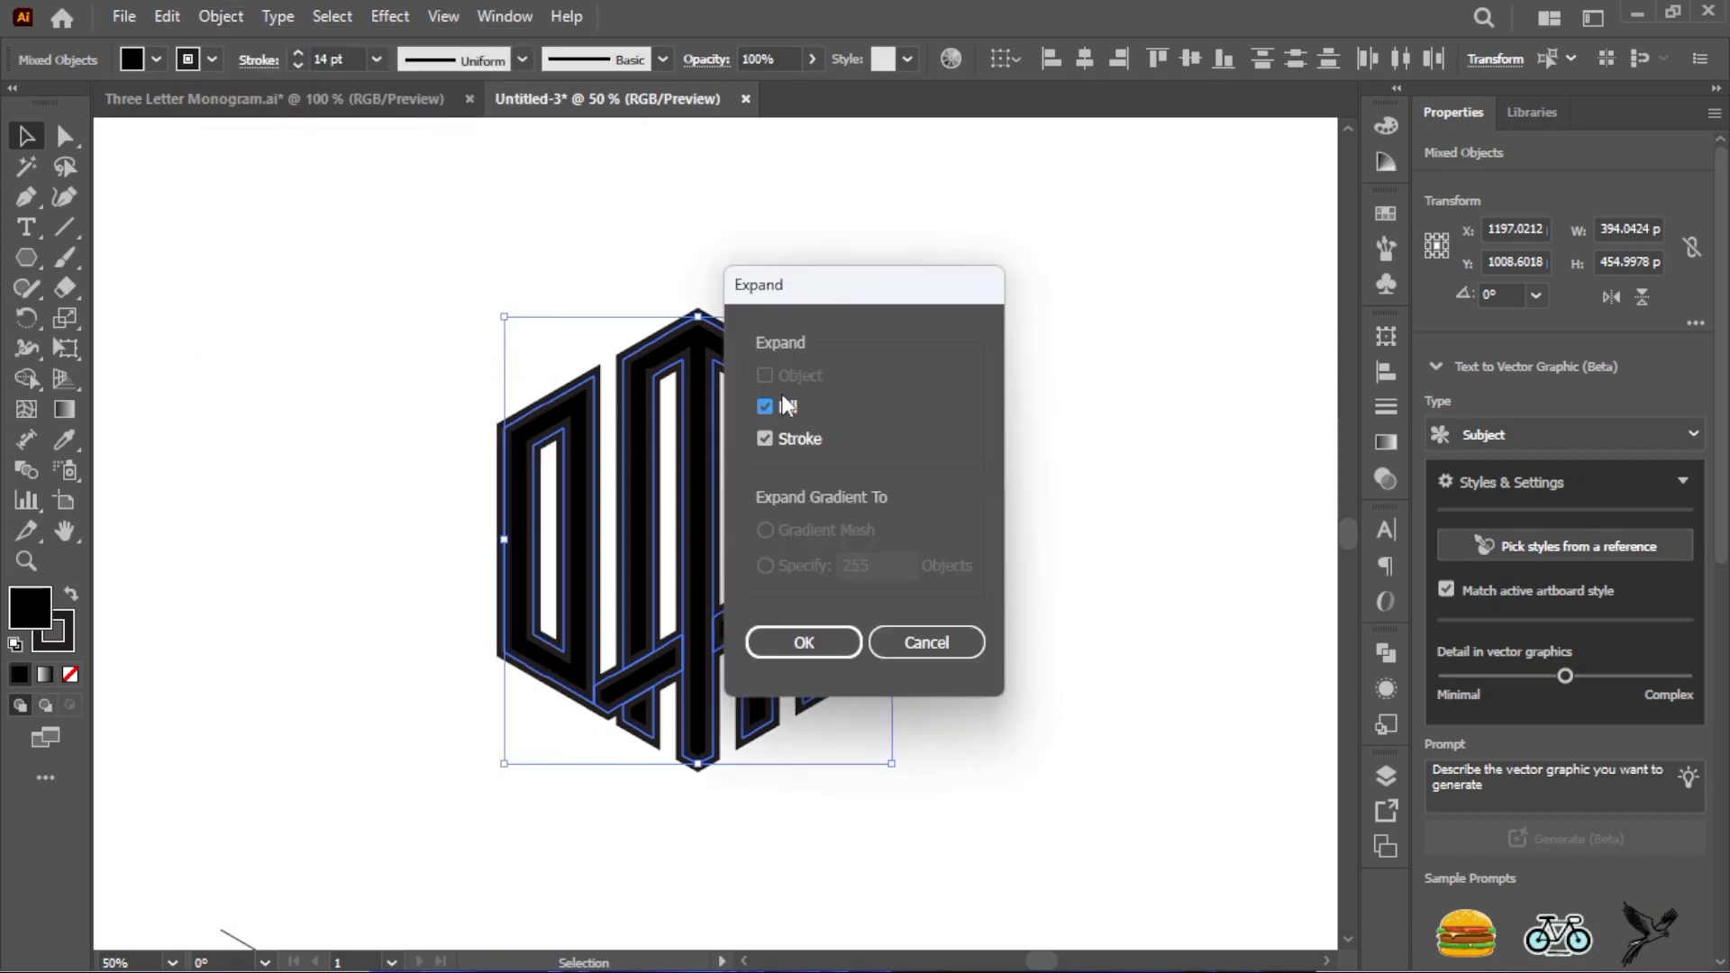
click(802, 643)
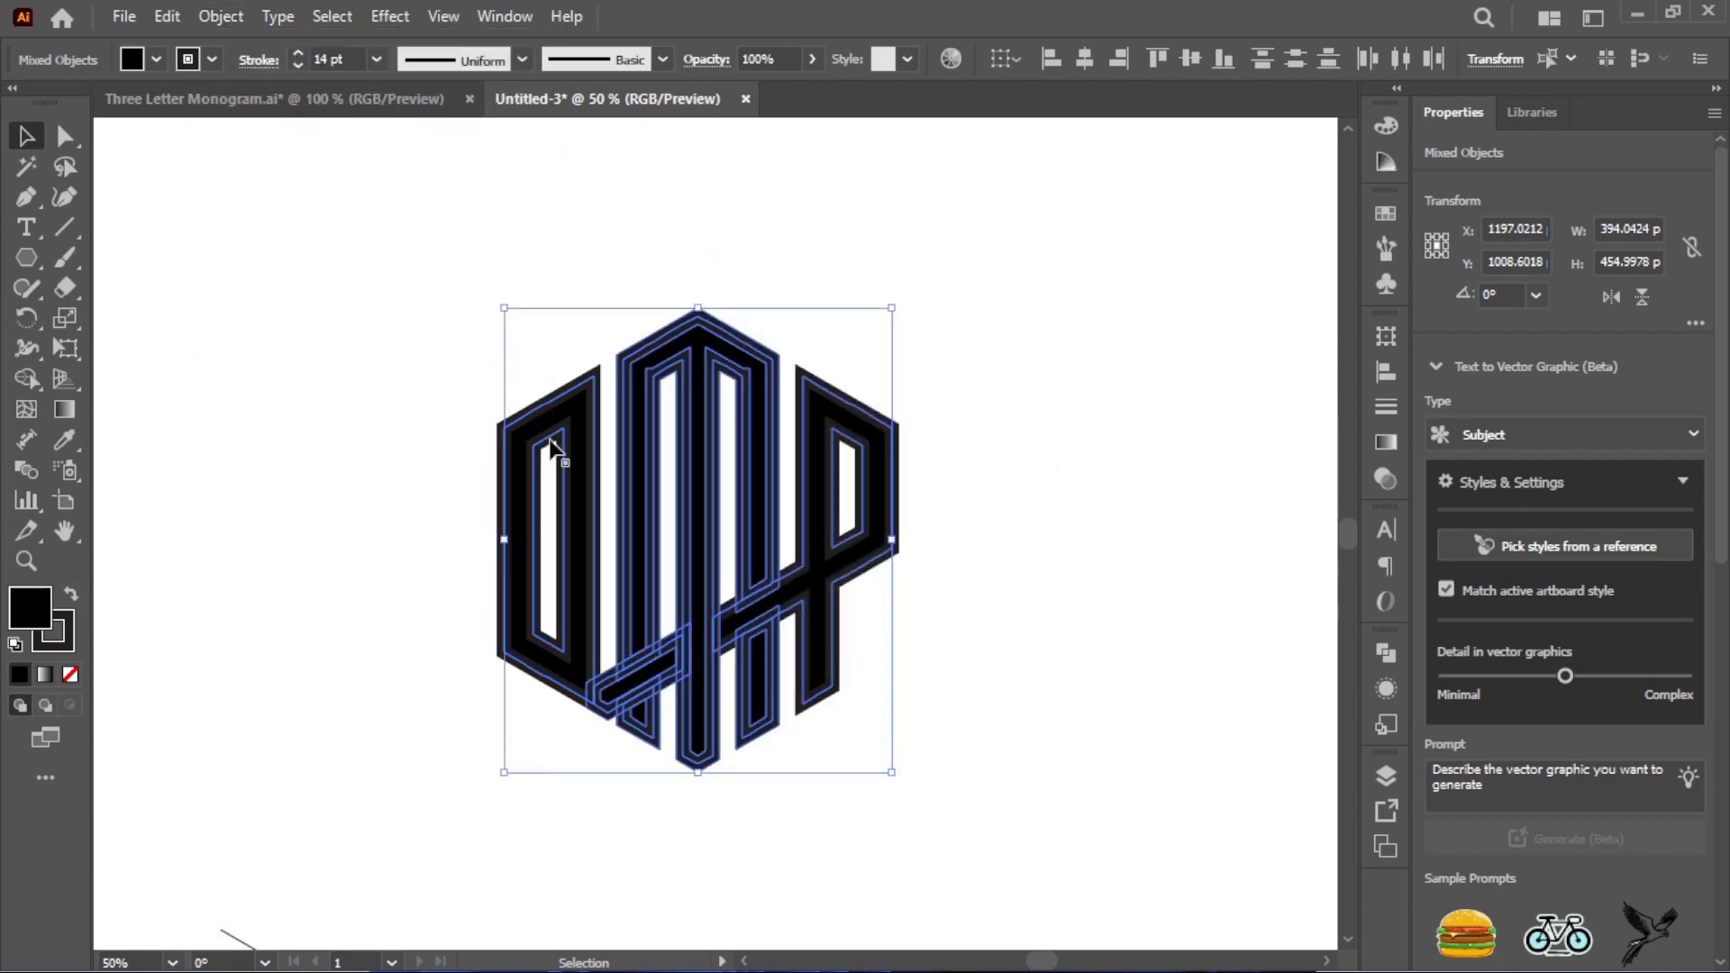
click(441, 390)
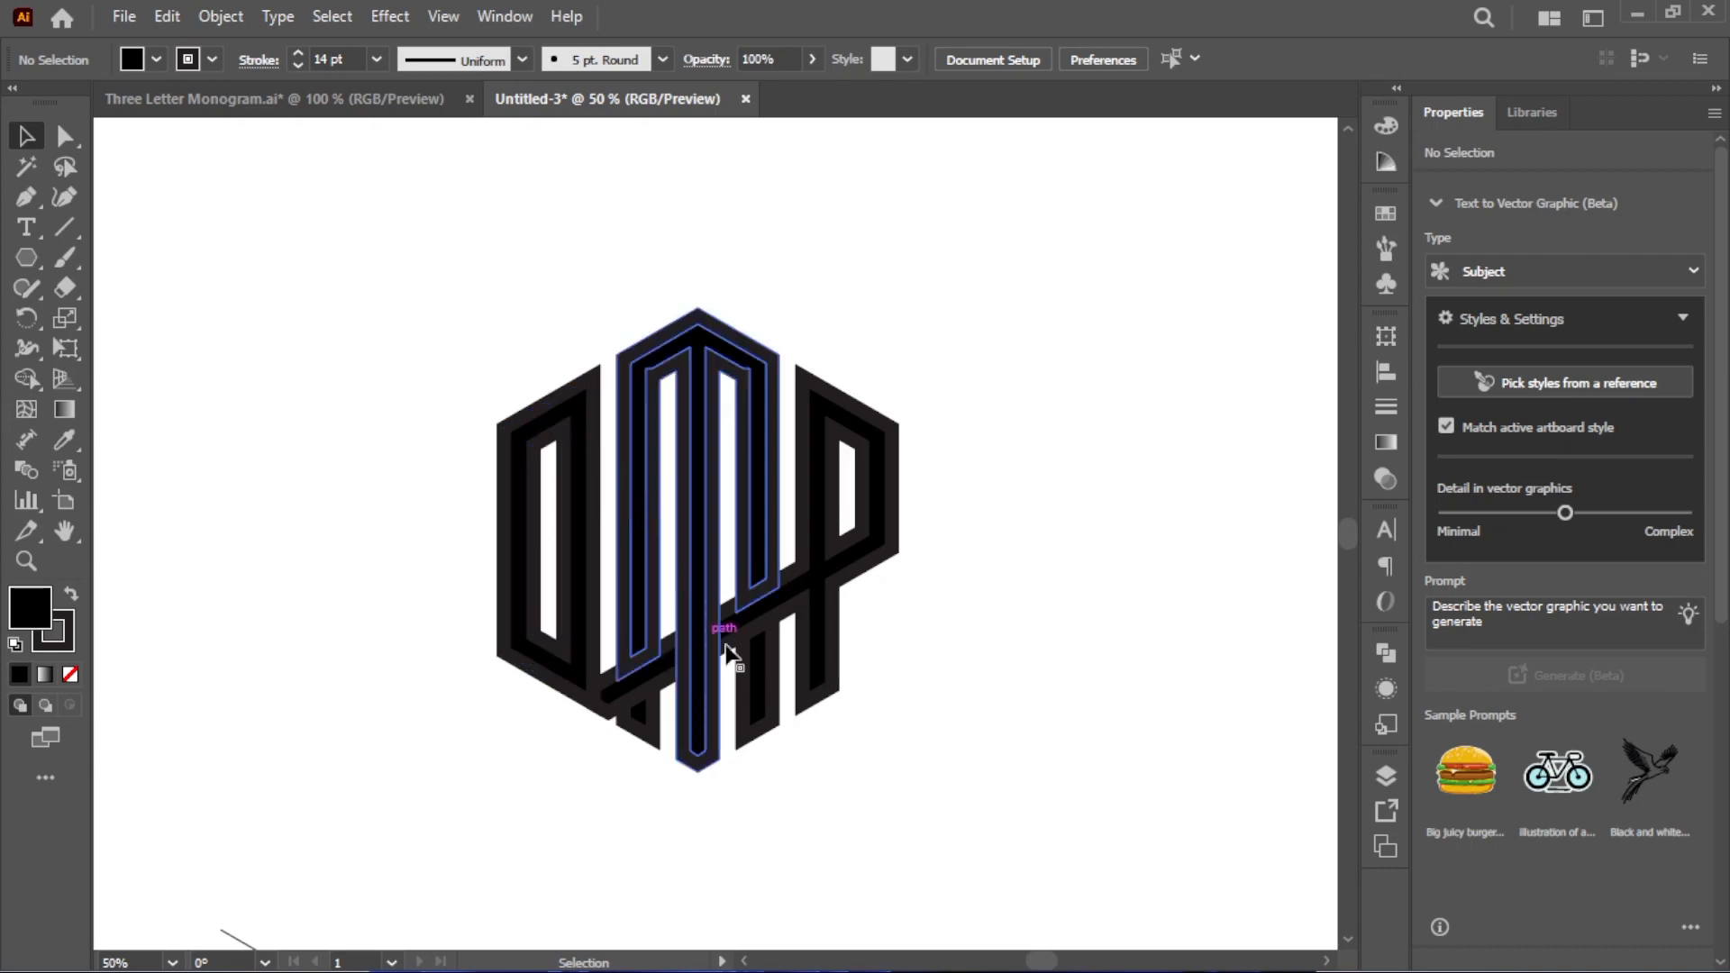
Try to unite the left letter's shapes with Pathfinder
click(532, 425)
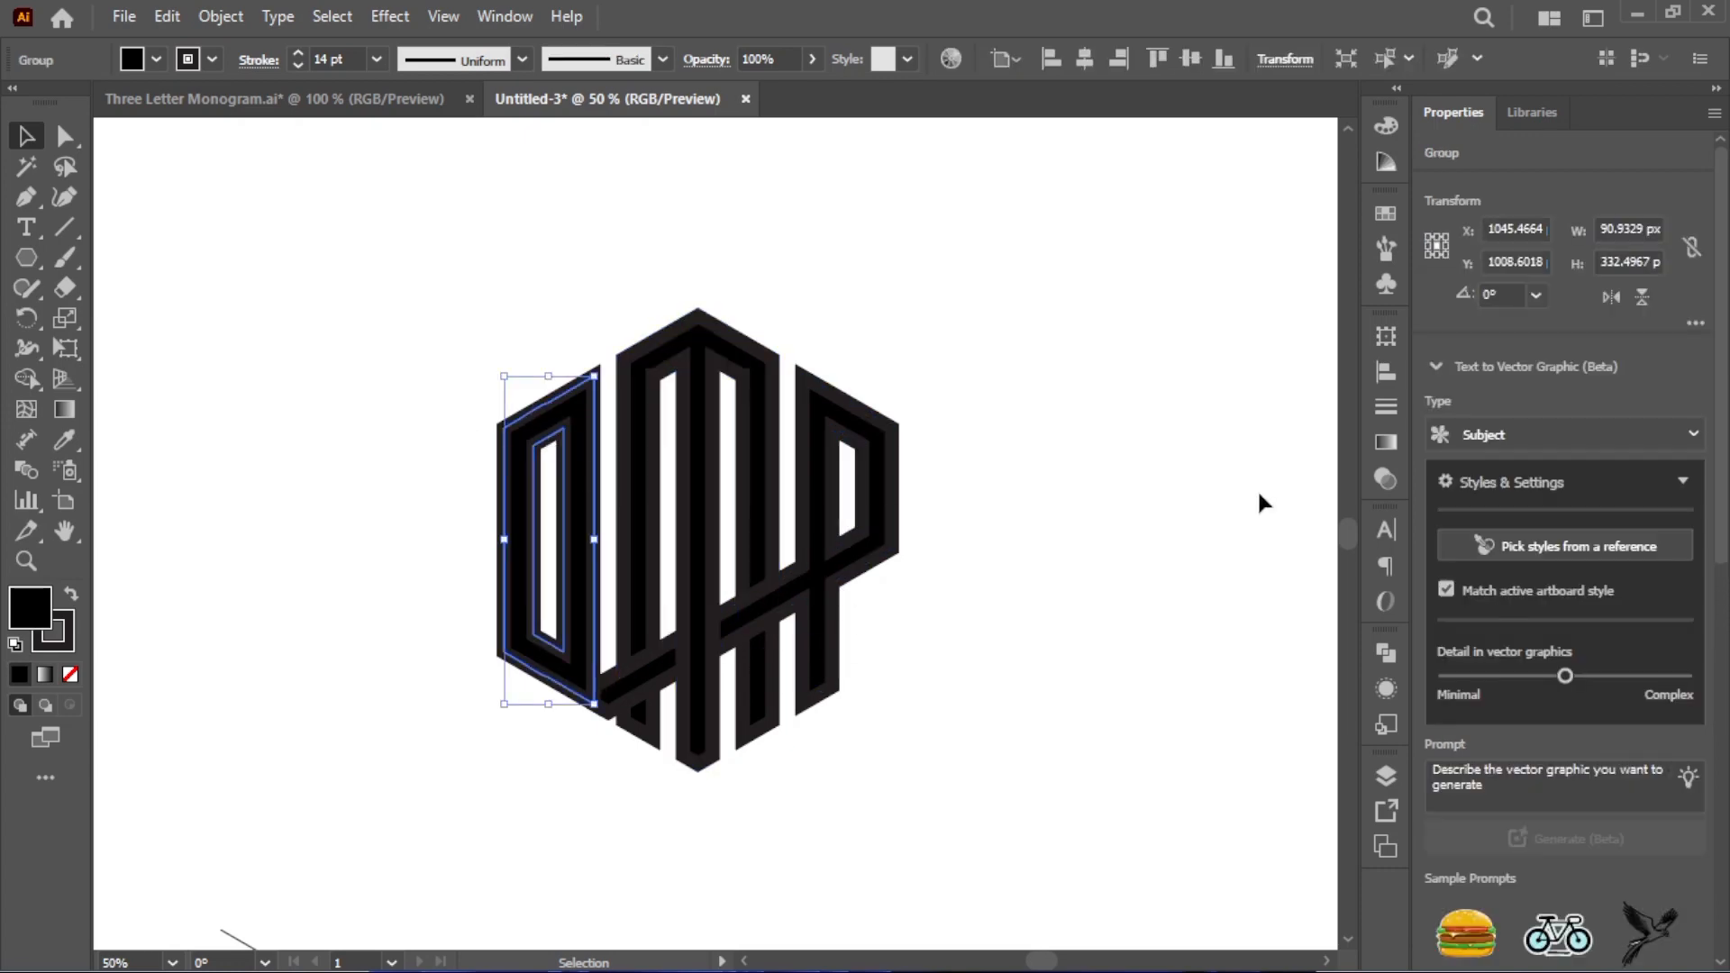
click(1394, 654)
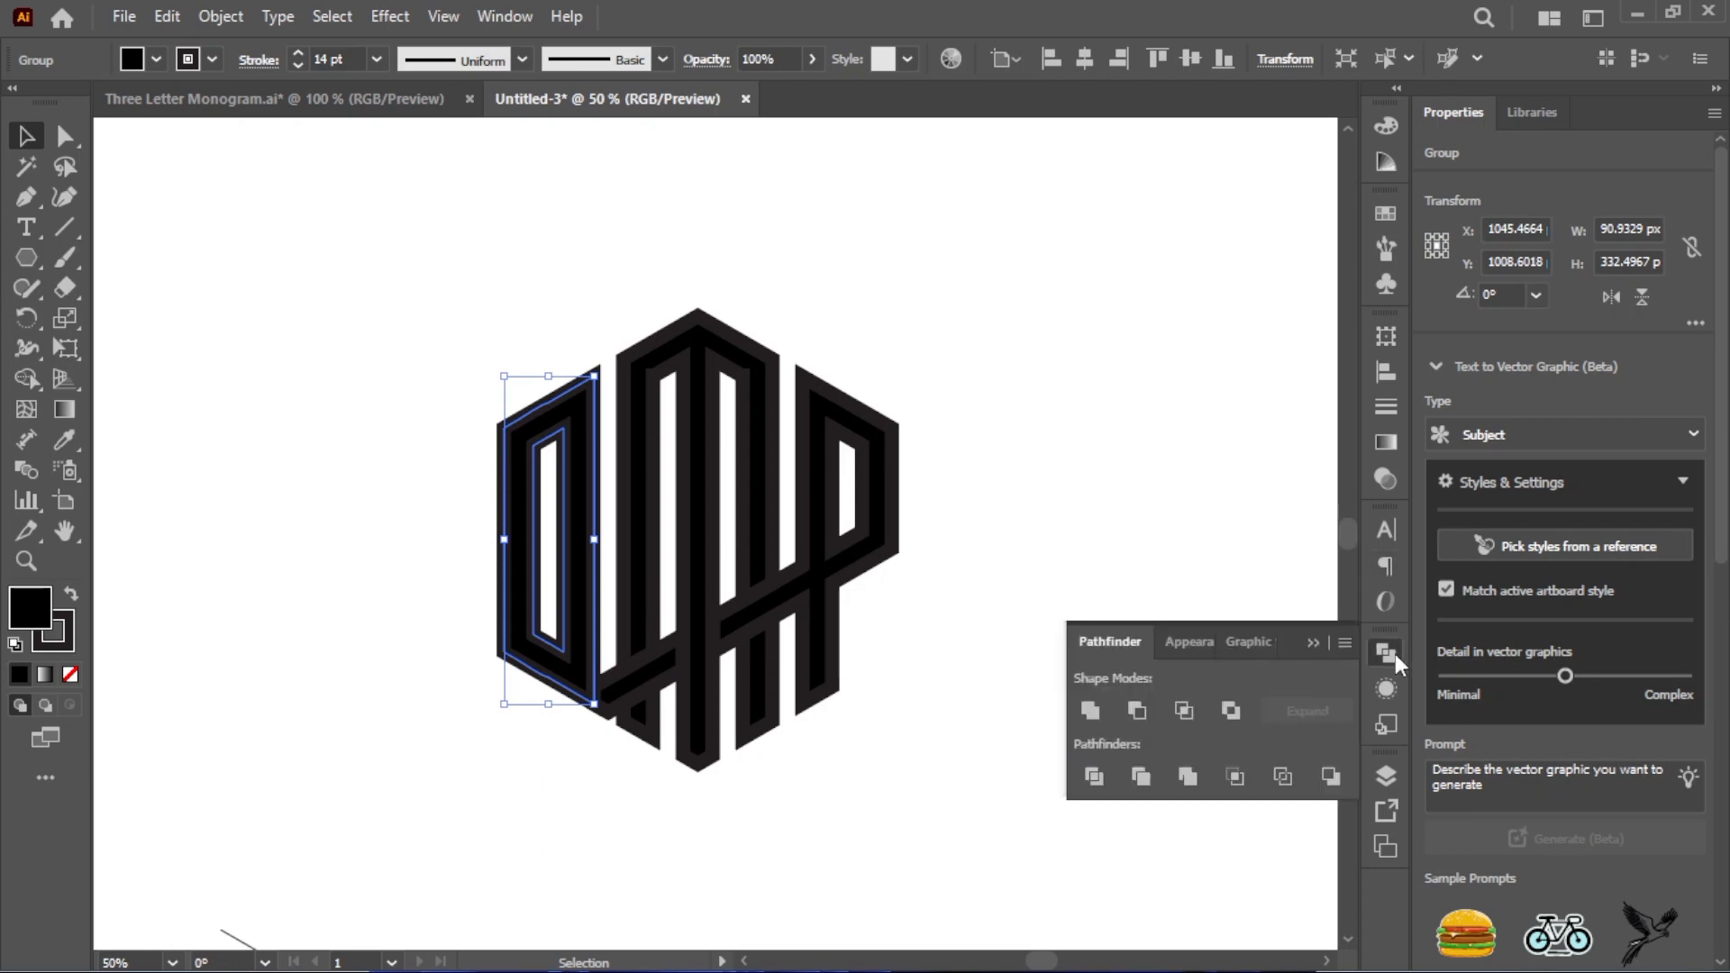
click(1101, 712)
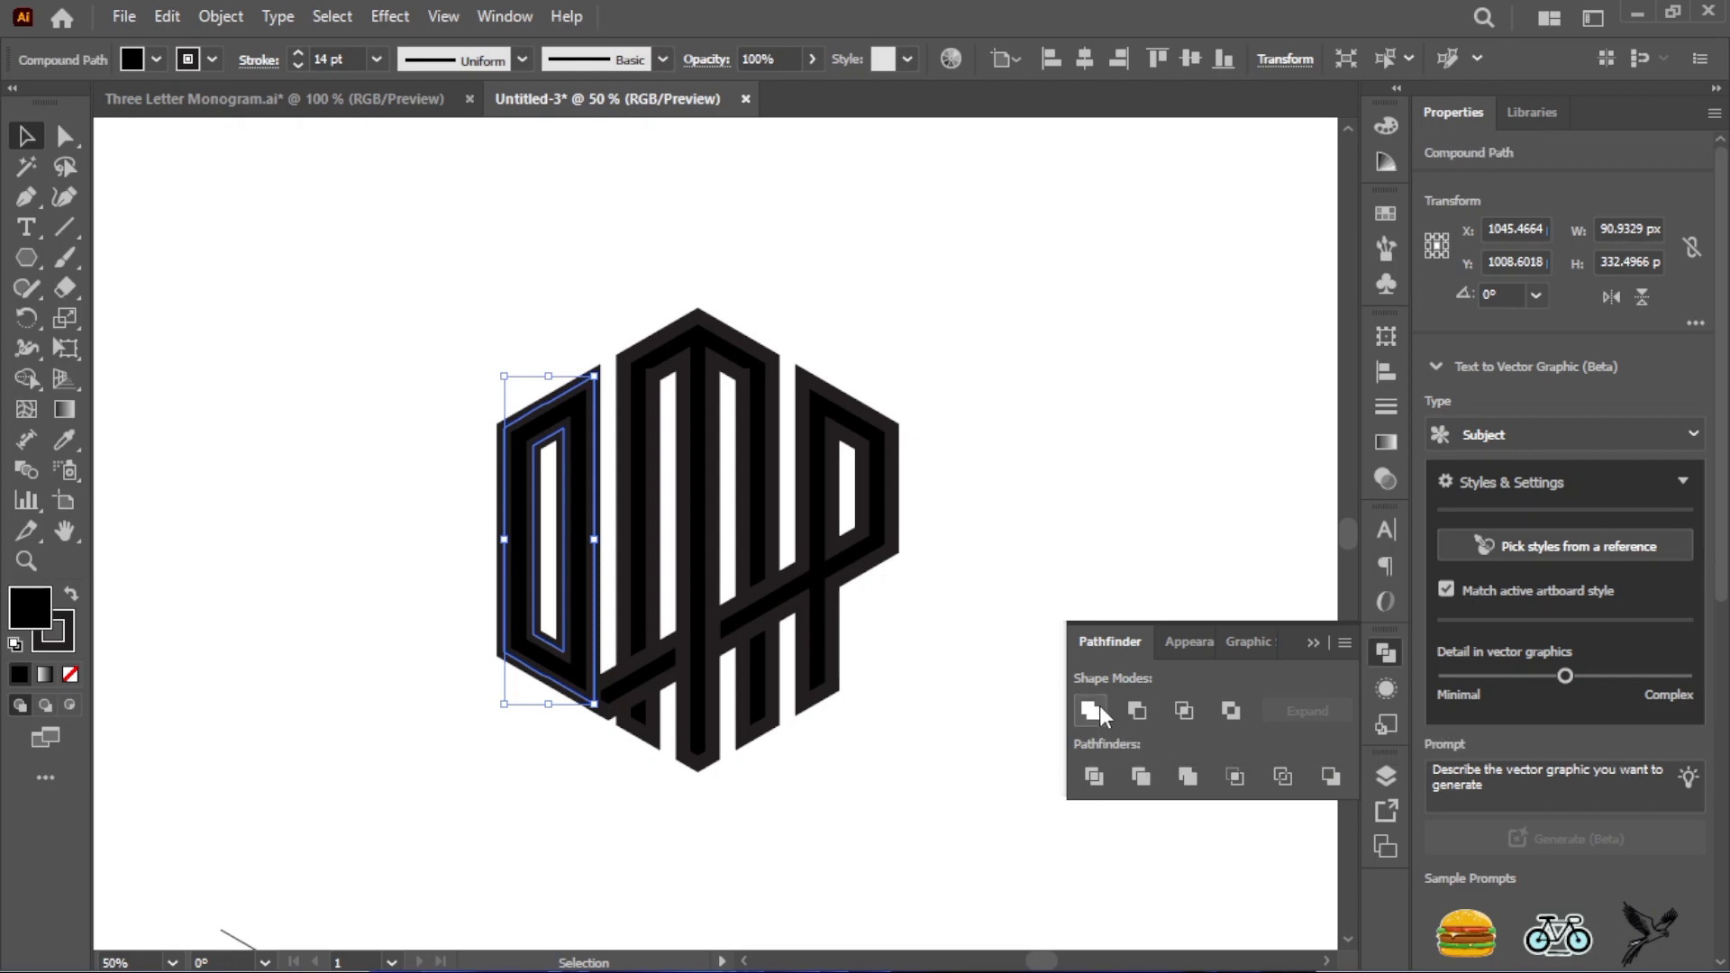
click(260, 422)
Expand the left letter's fill and stroke and unite the resulting shapes into one
click(538, 429)
click(205, 20)
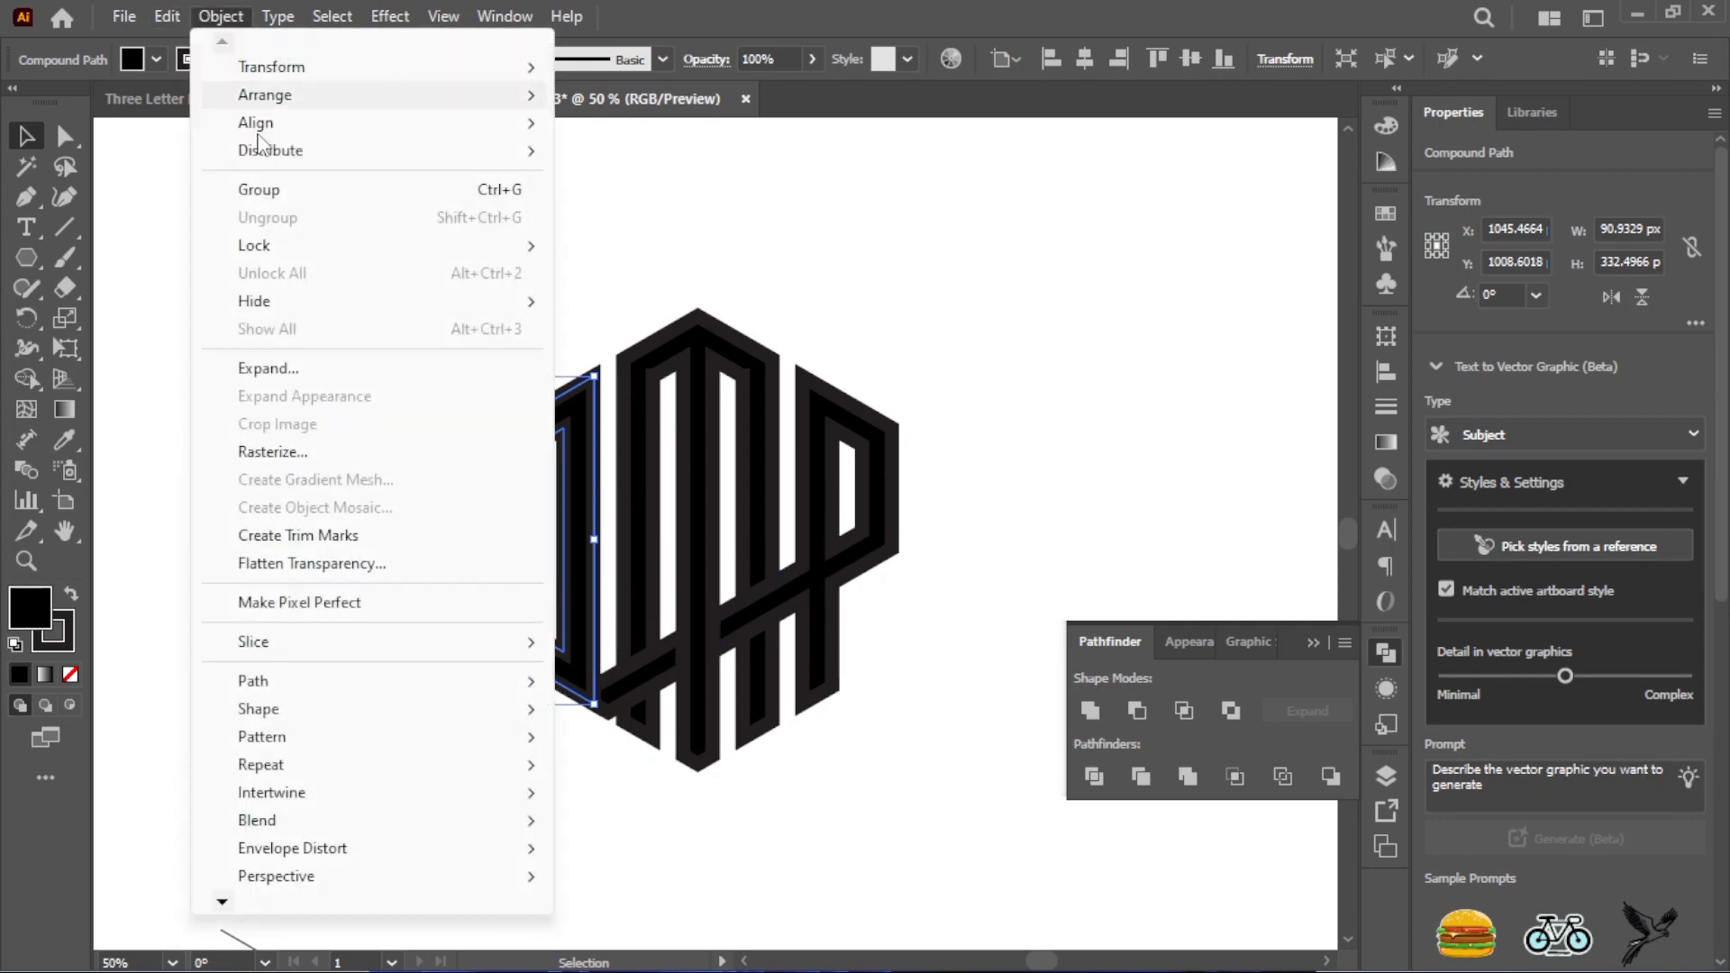
click(333, 368)
click(796, 645)
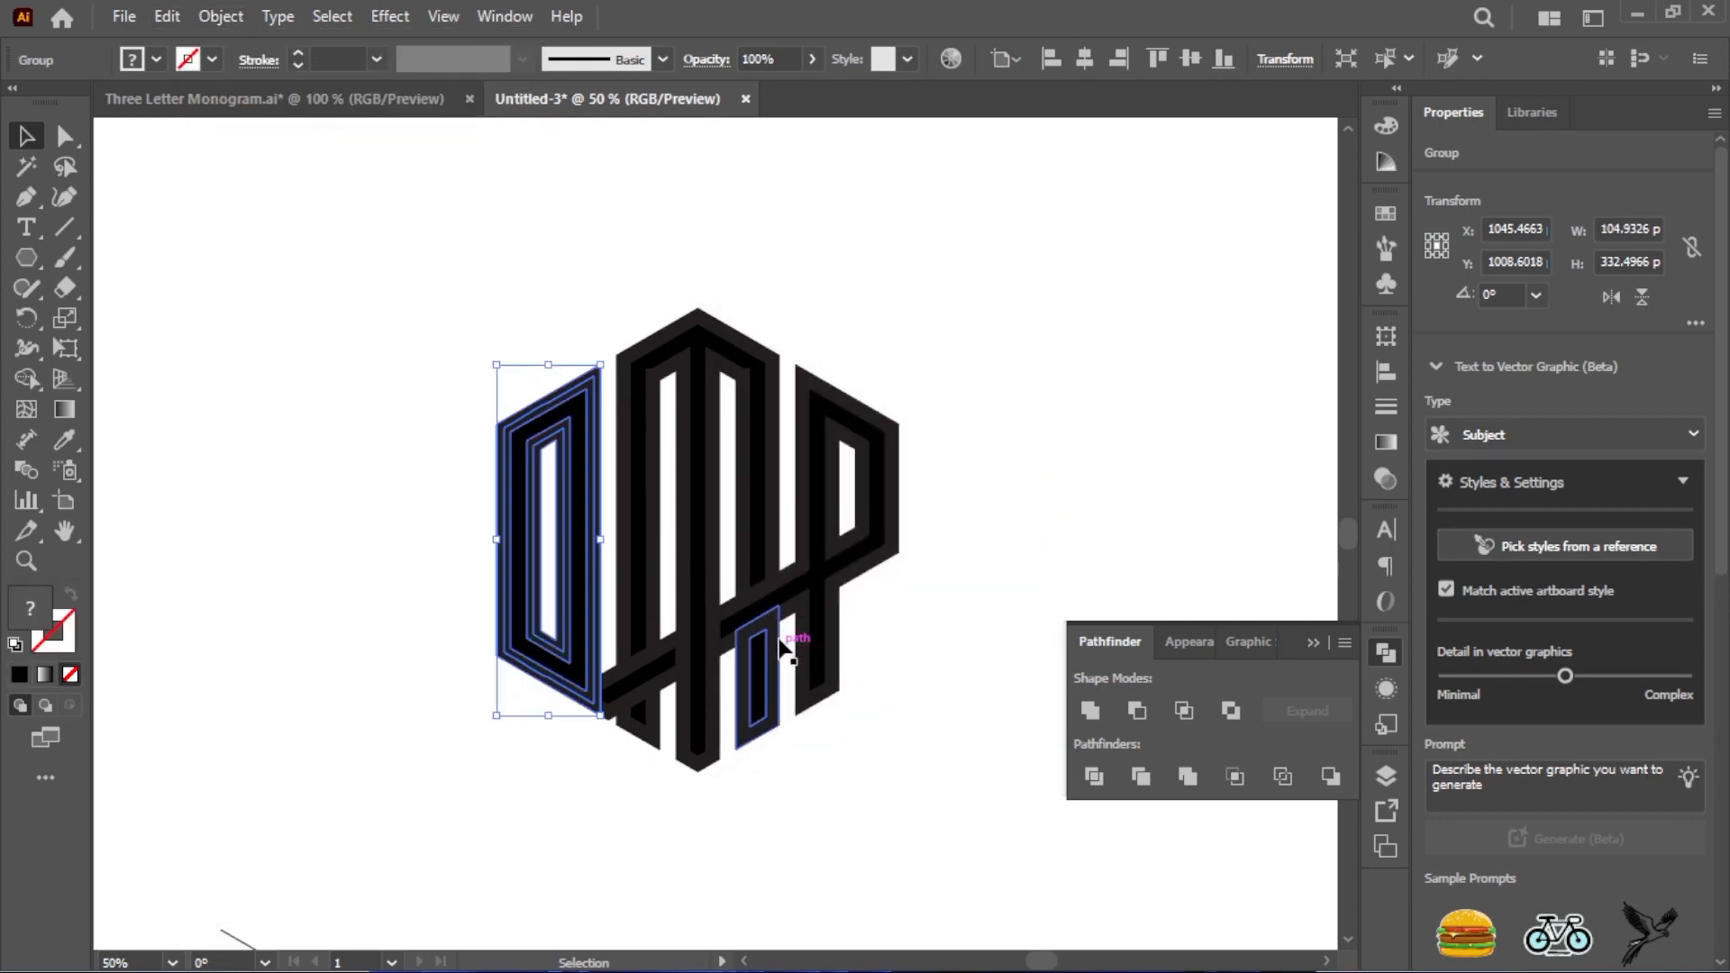
click(1087, 713)
click(355, 456)
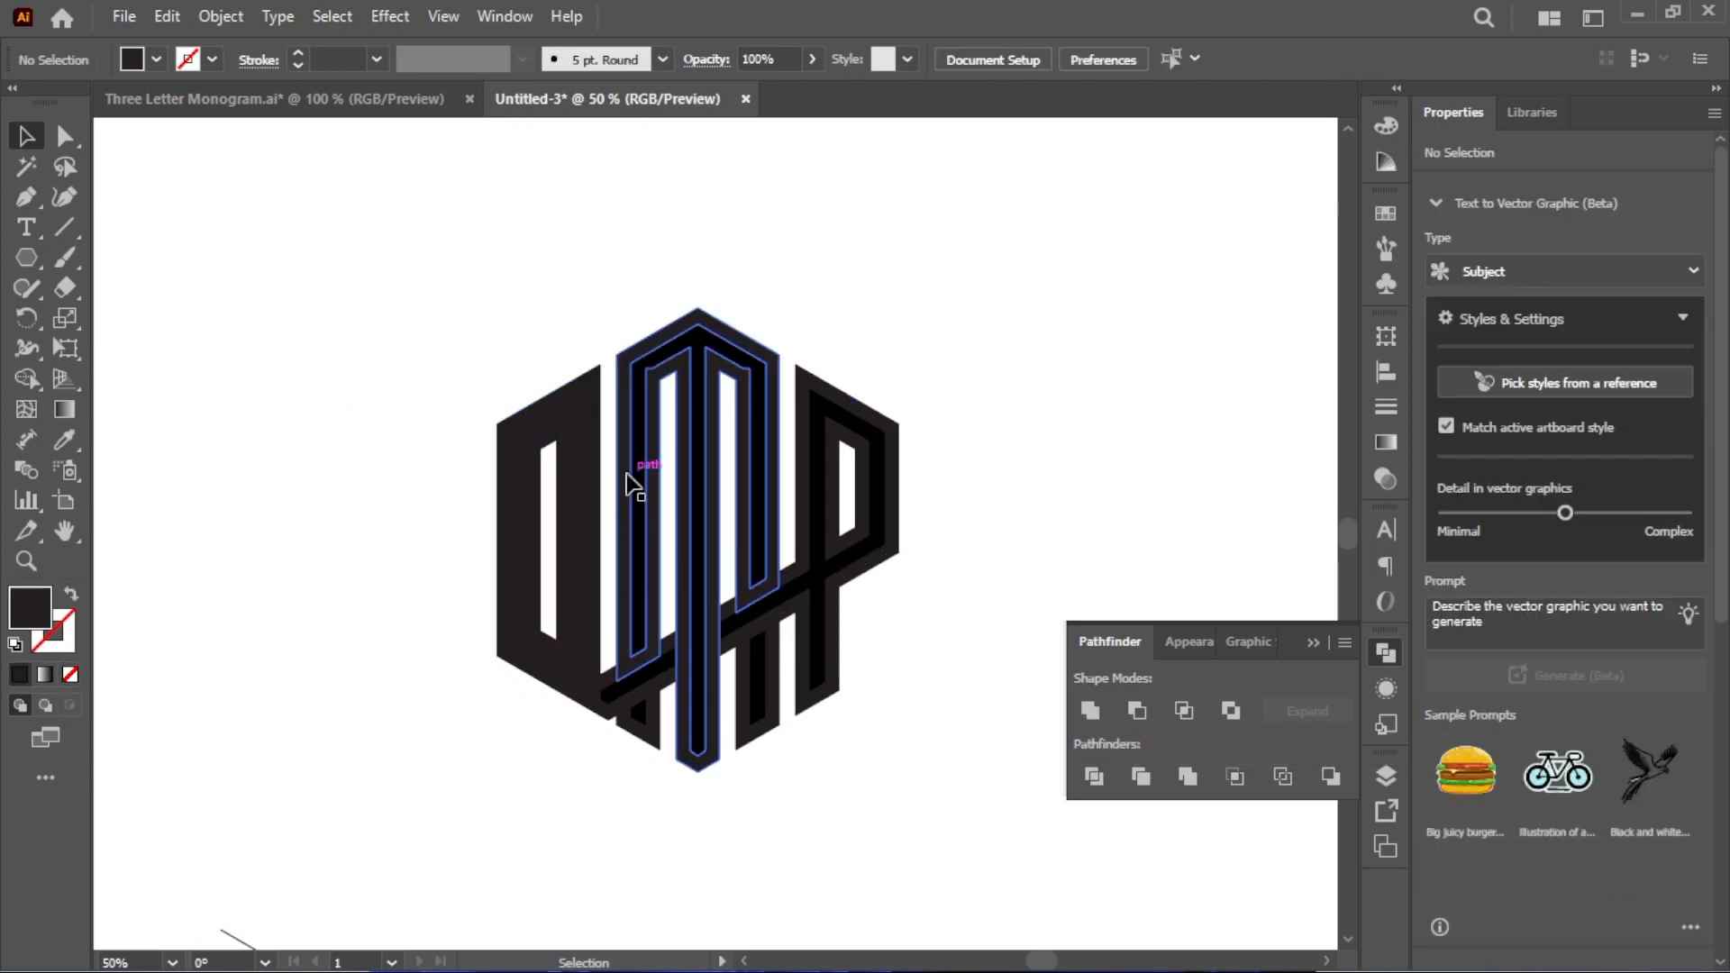
Unite the middle letter's expanded fill and outline shapes into a single shape
click(628, 484)
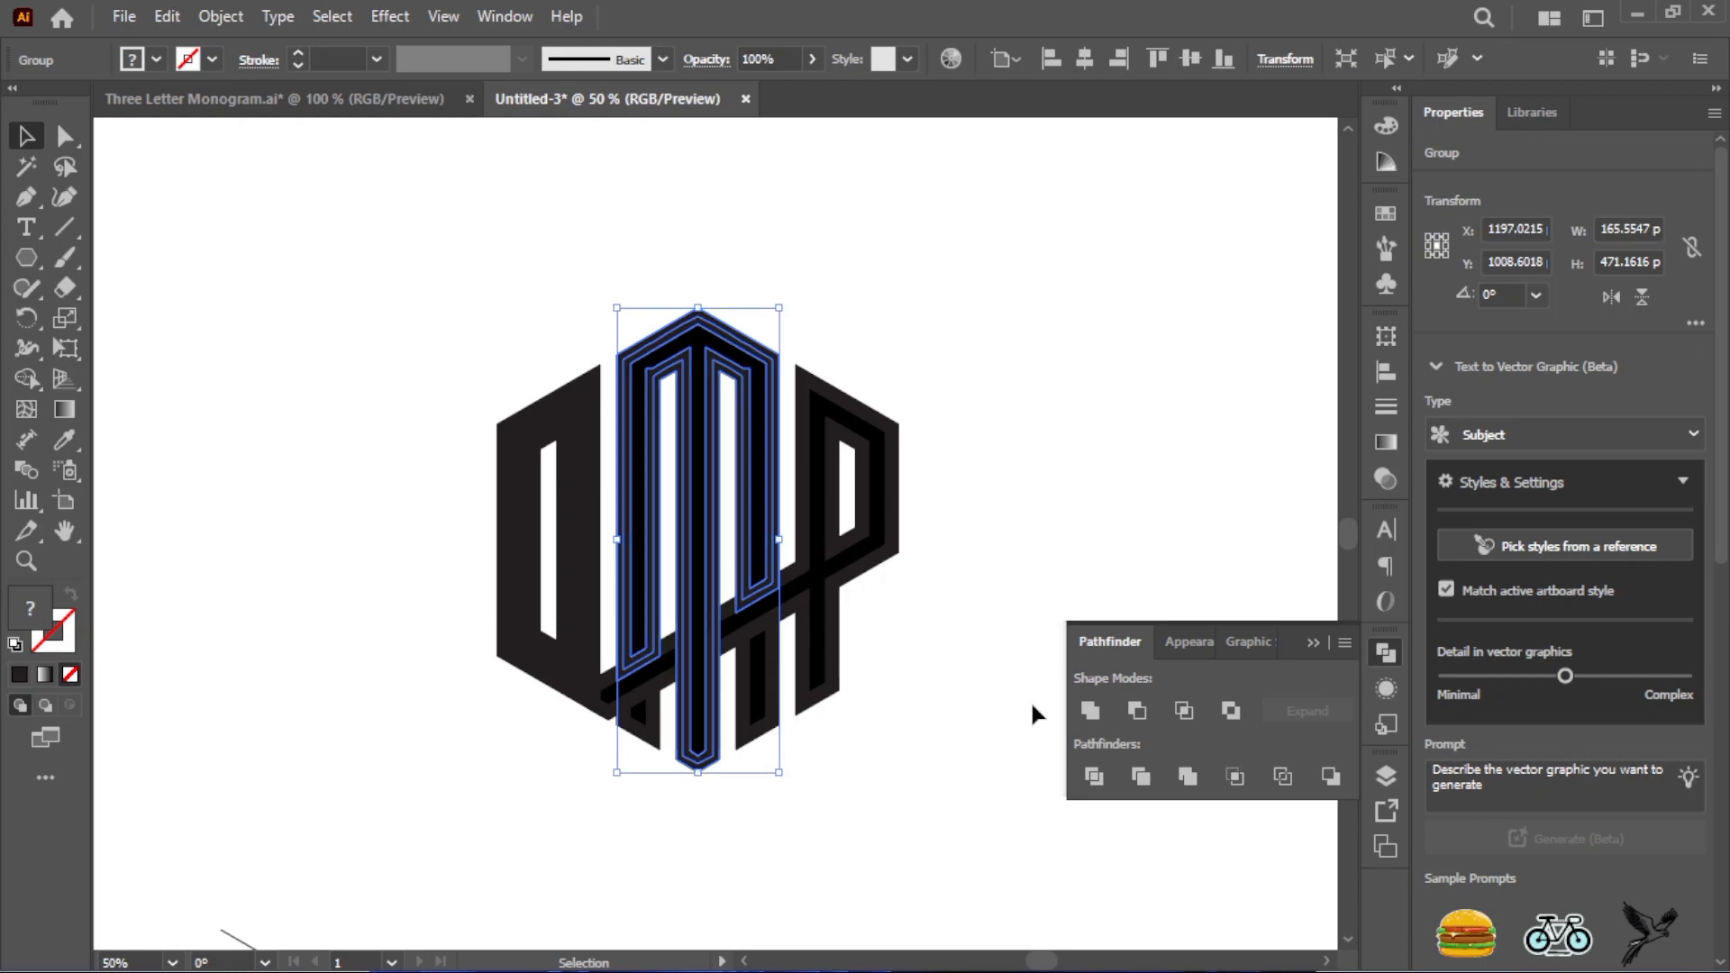
click(1086, 714)
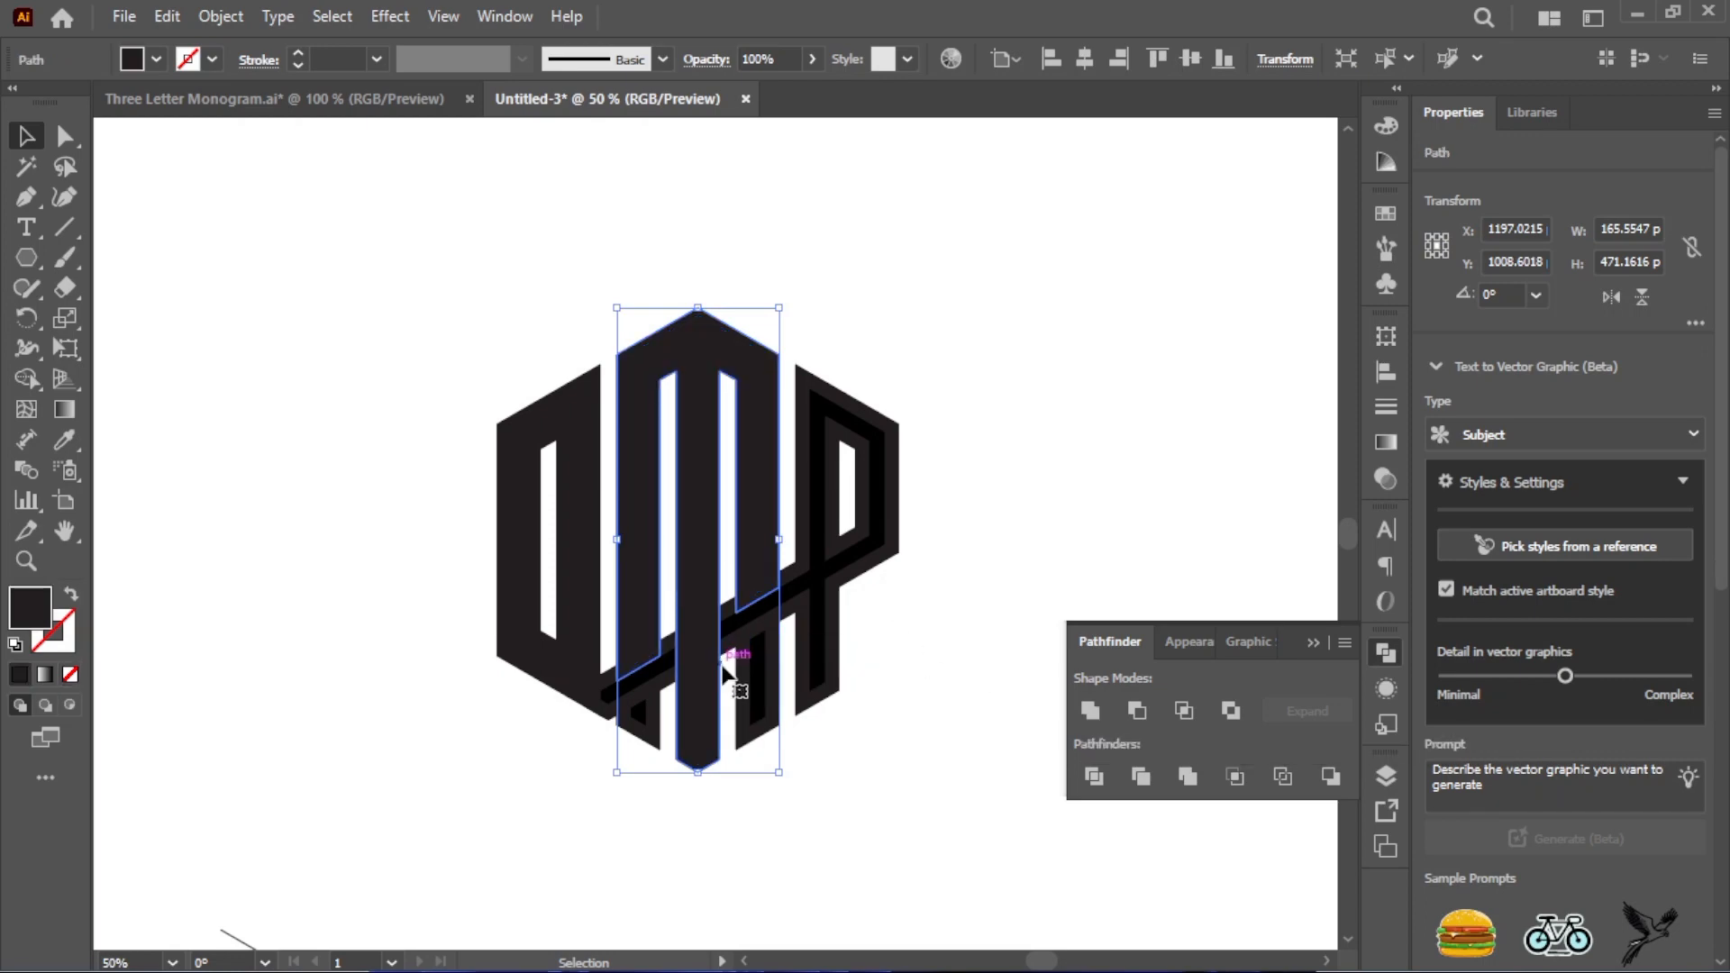
click(929, 576)
Apply Unite to the right letter's group and expand its fill and stroke
click(857, 567)
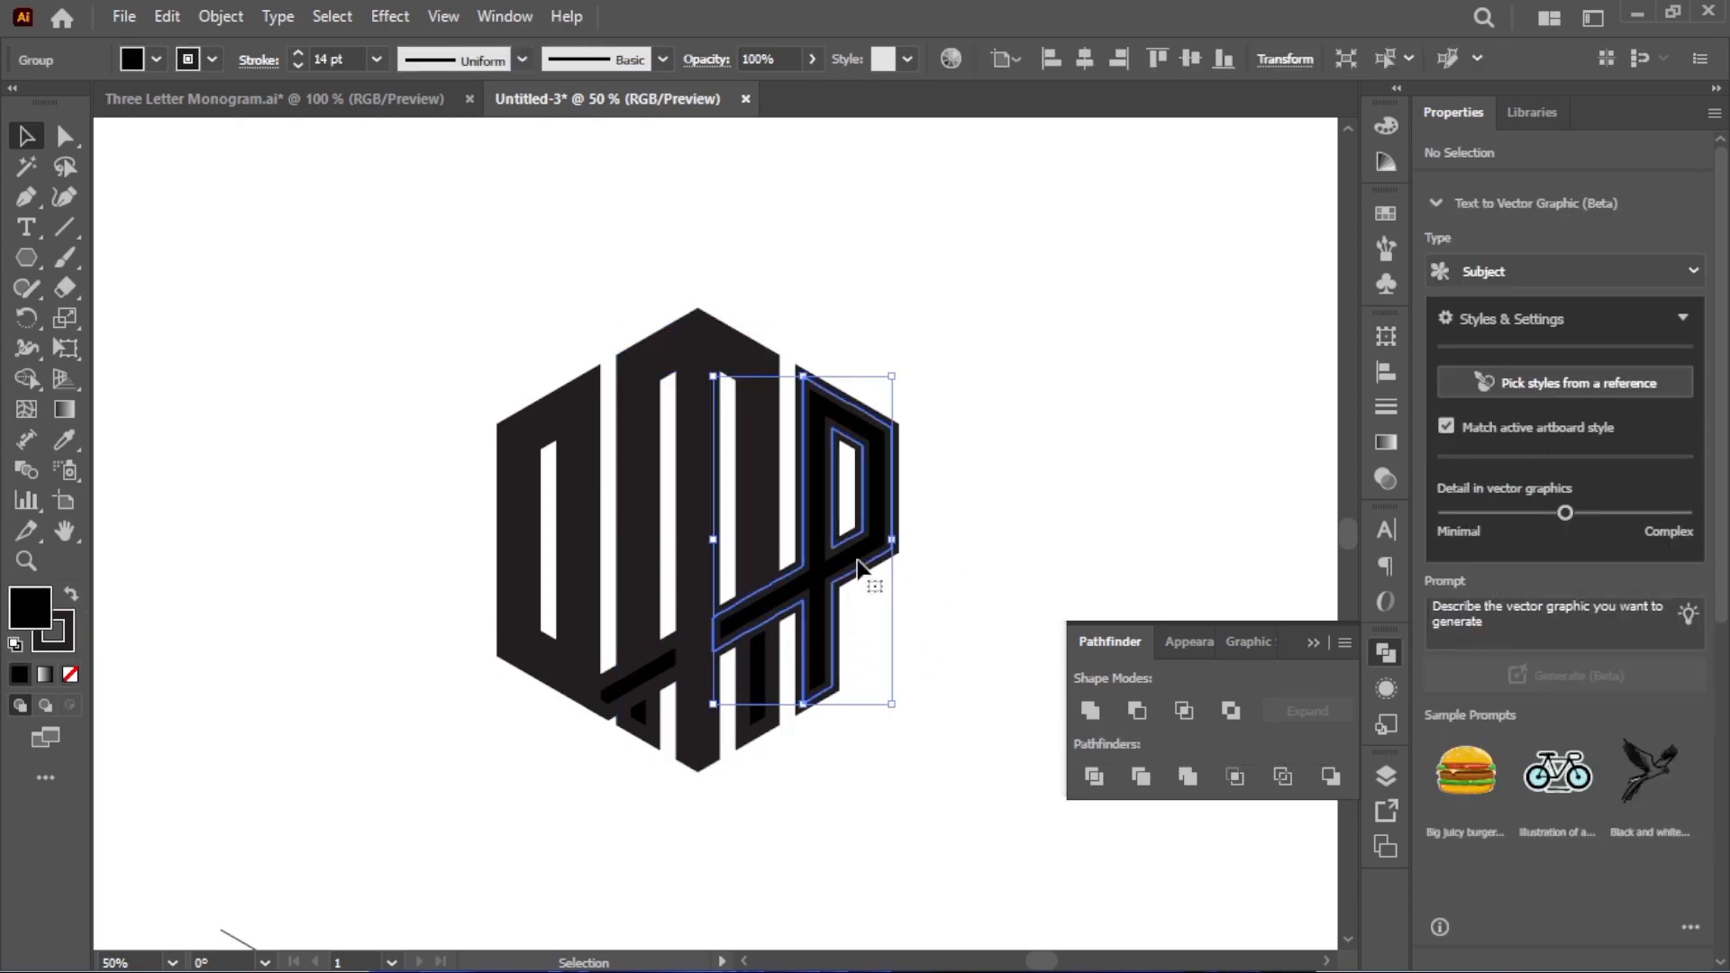
click(1085, 711)
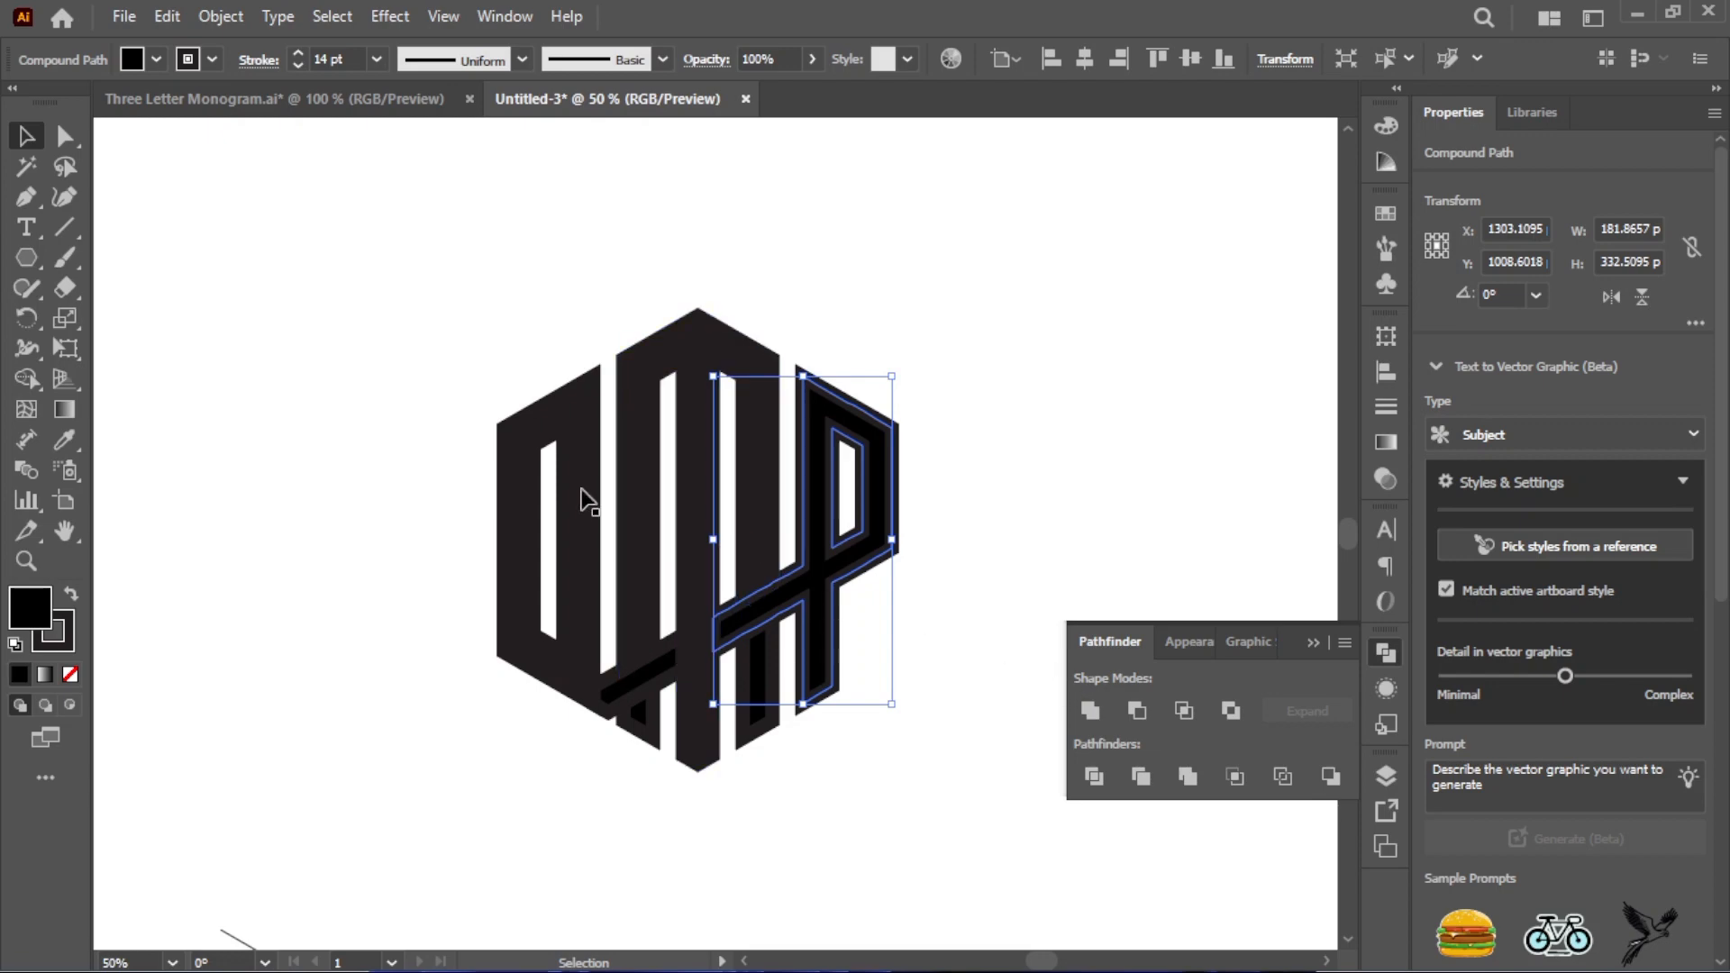
click(232, 23)
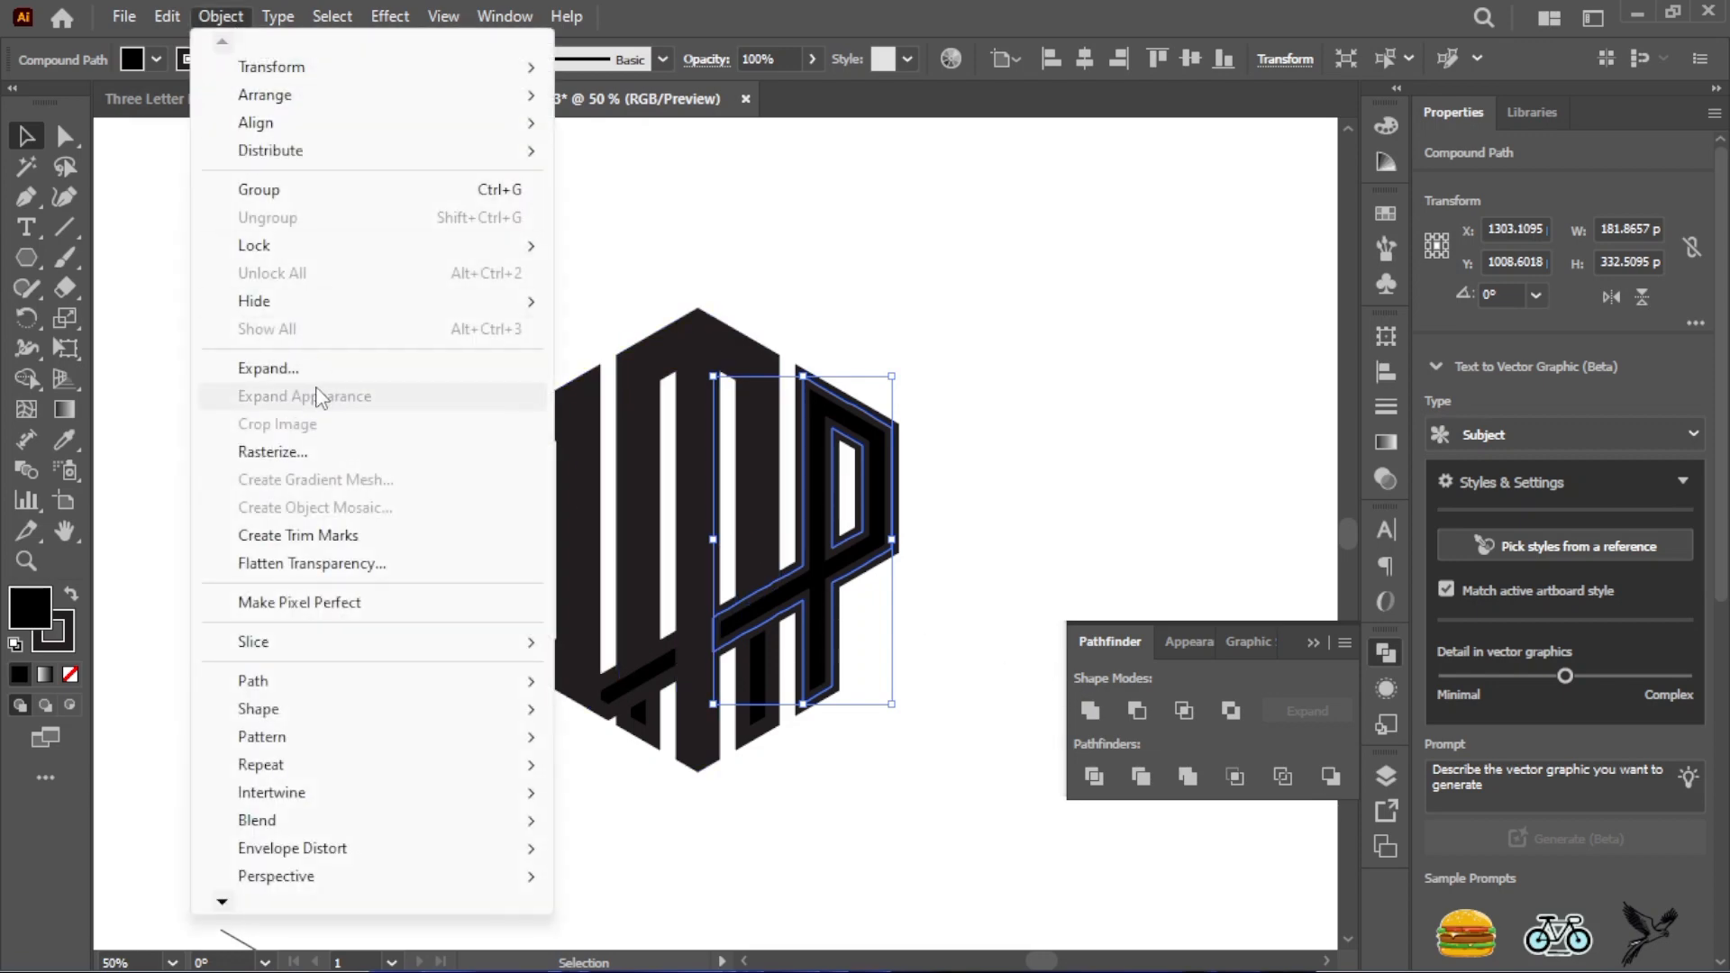
click(335, 364)
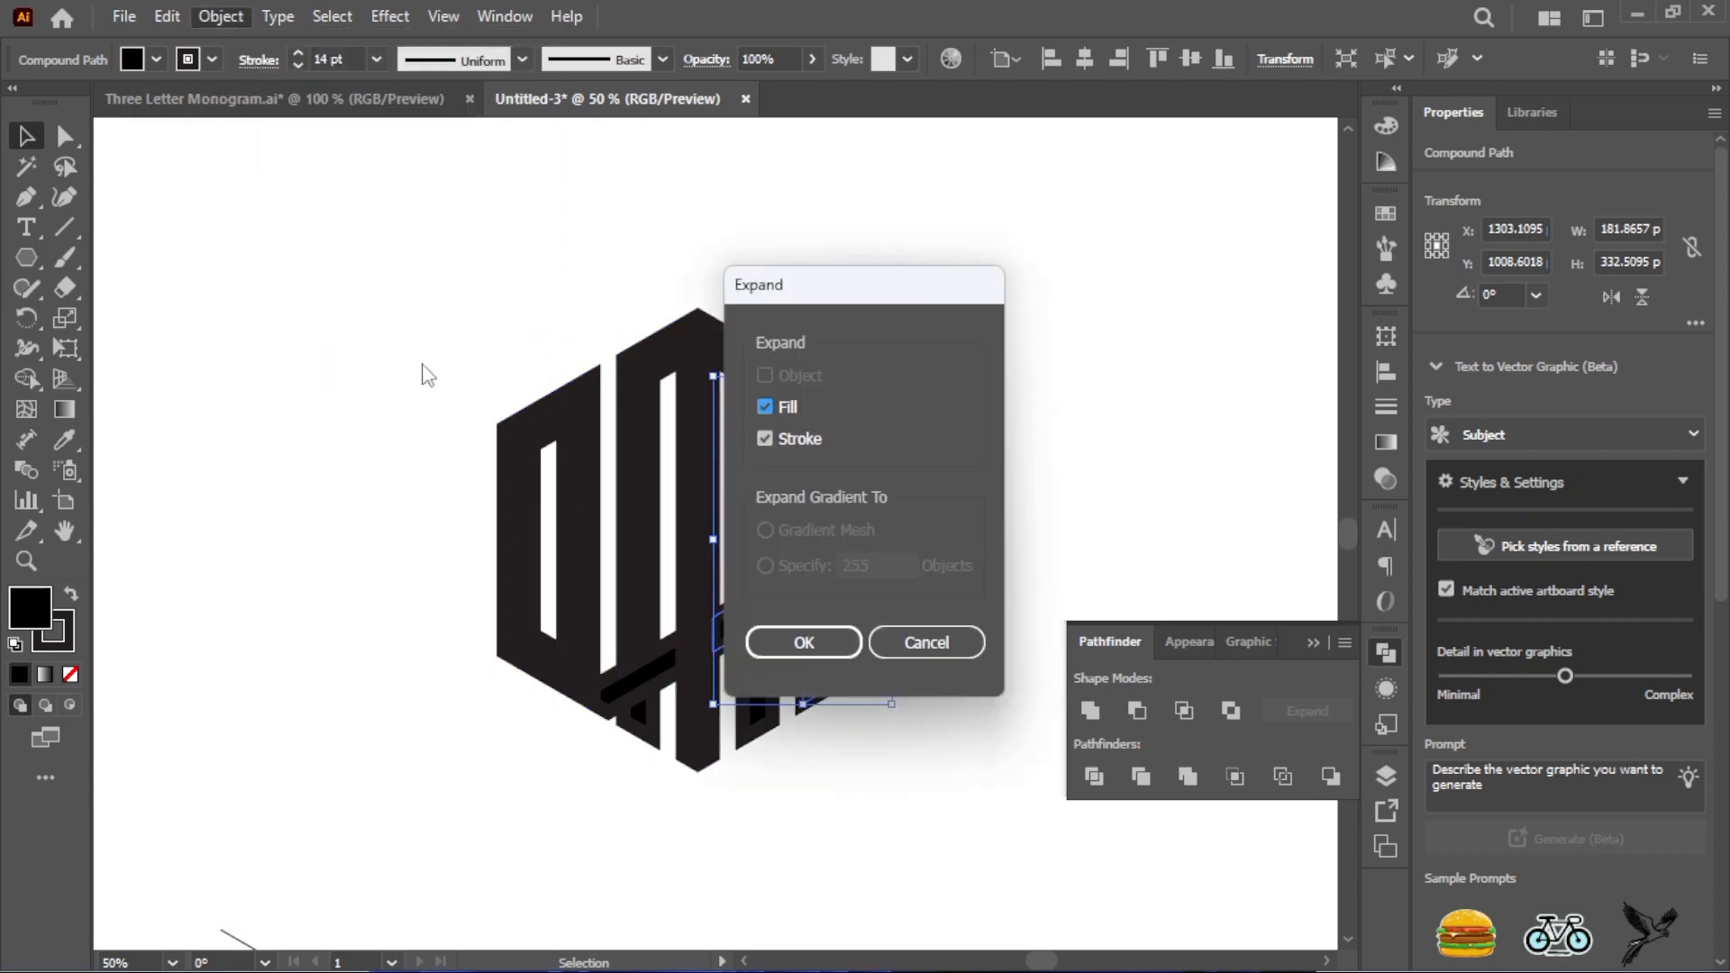
click(800, 644)
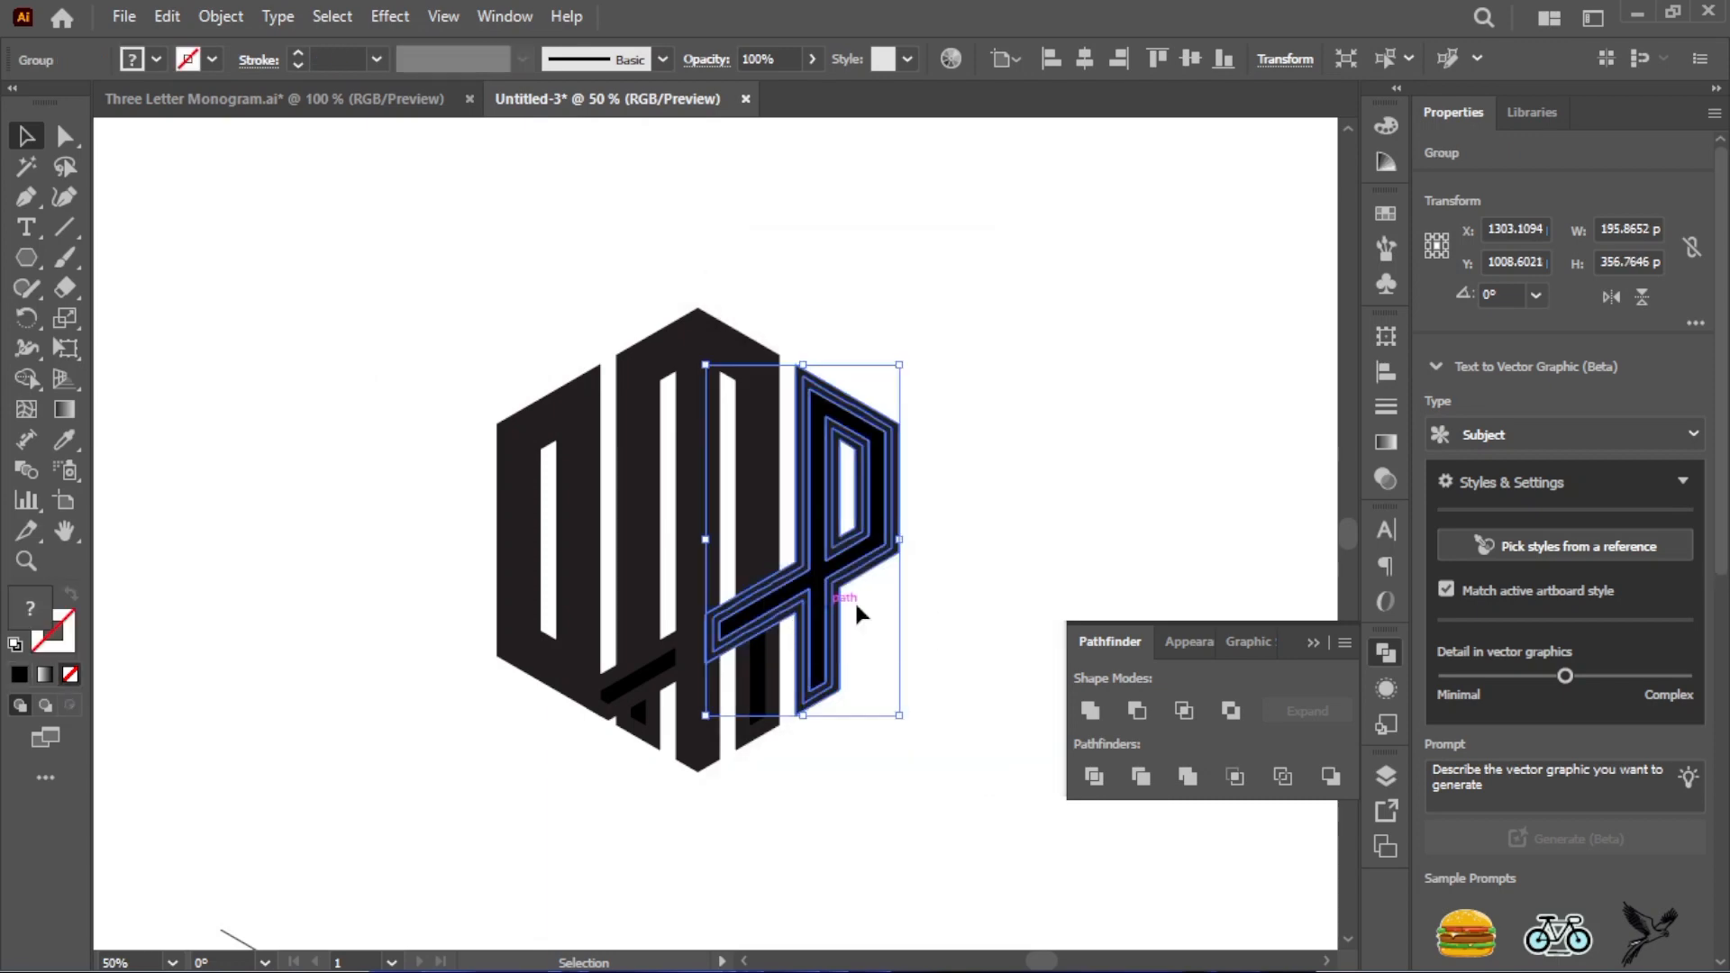
Unite the right letter's expanded shapes into one, and unite the lower-right leg piece the same way
click(1089, 718)
click(955, 511)
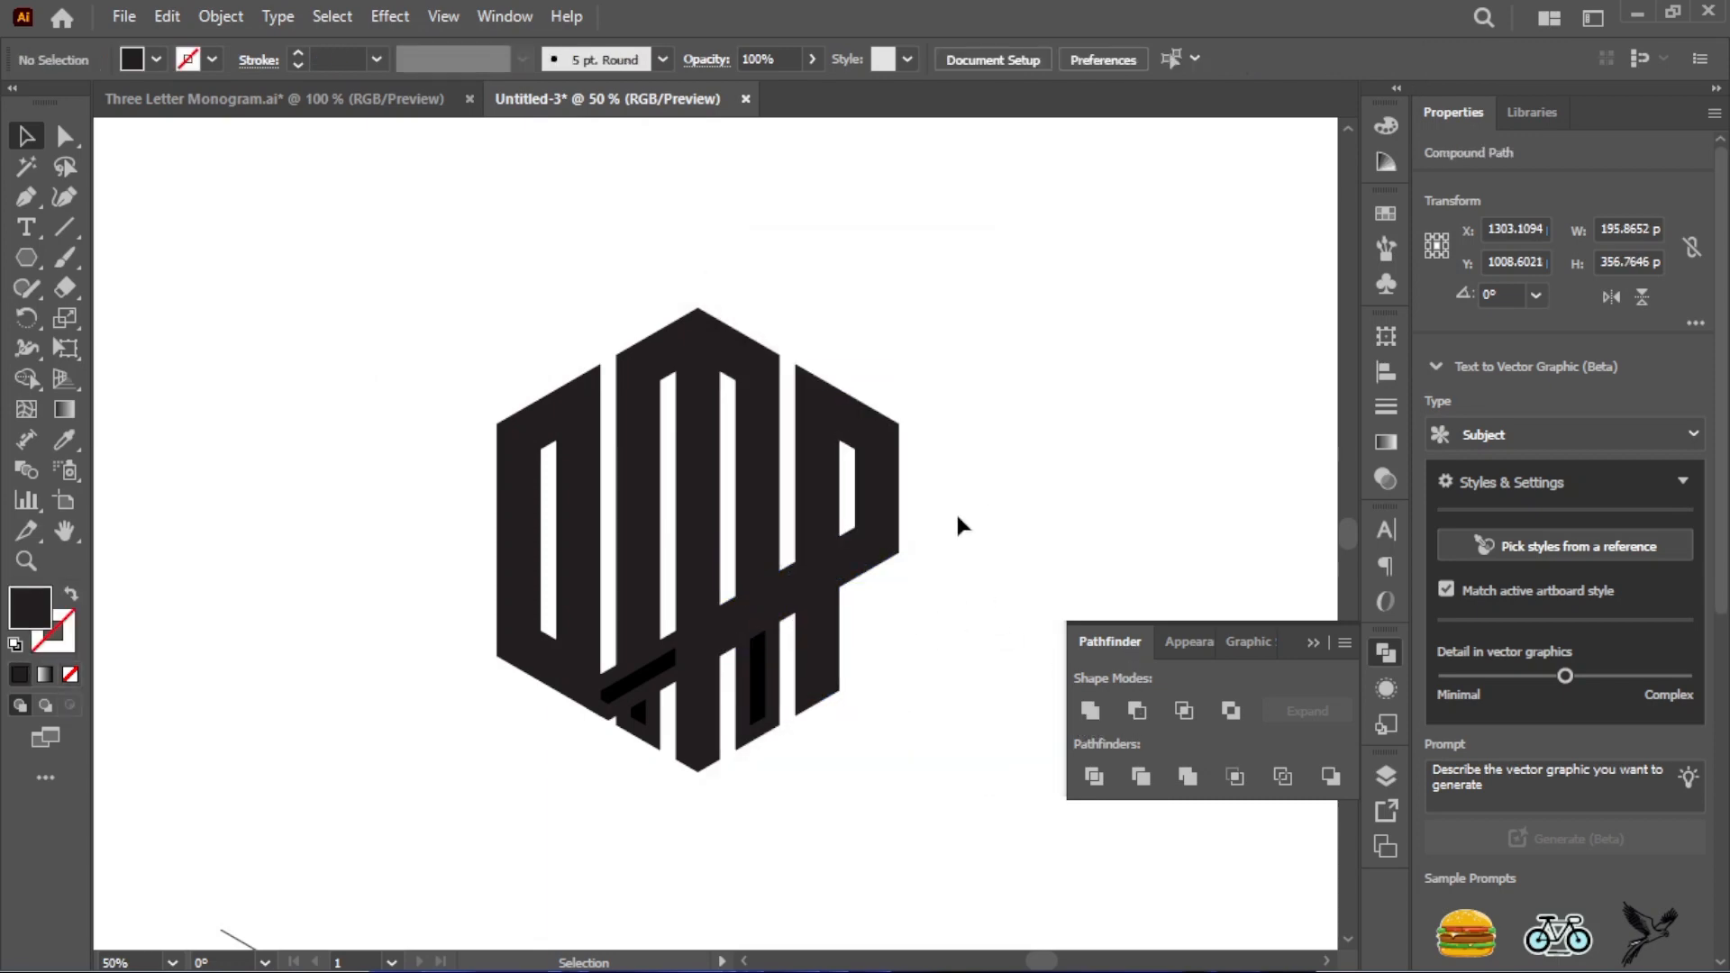
click(744, 685)
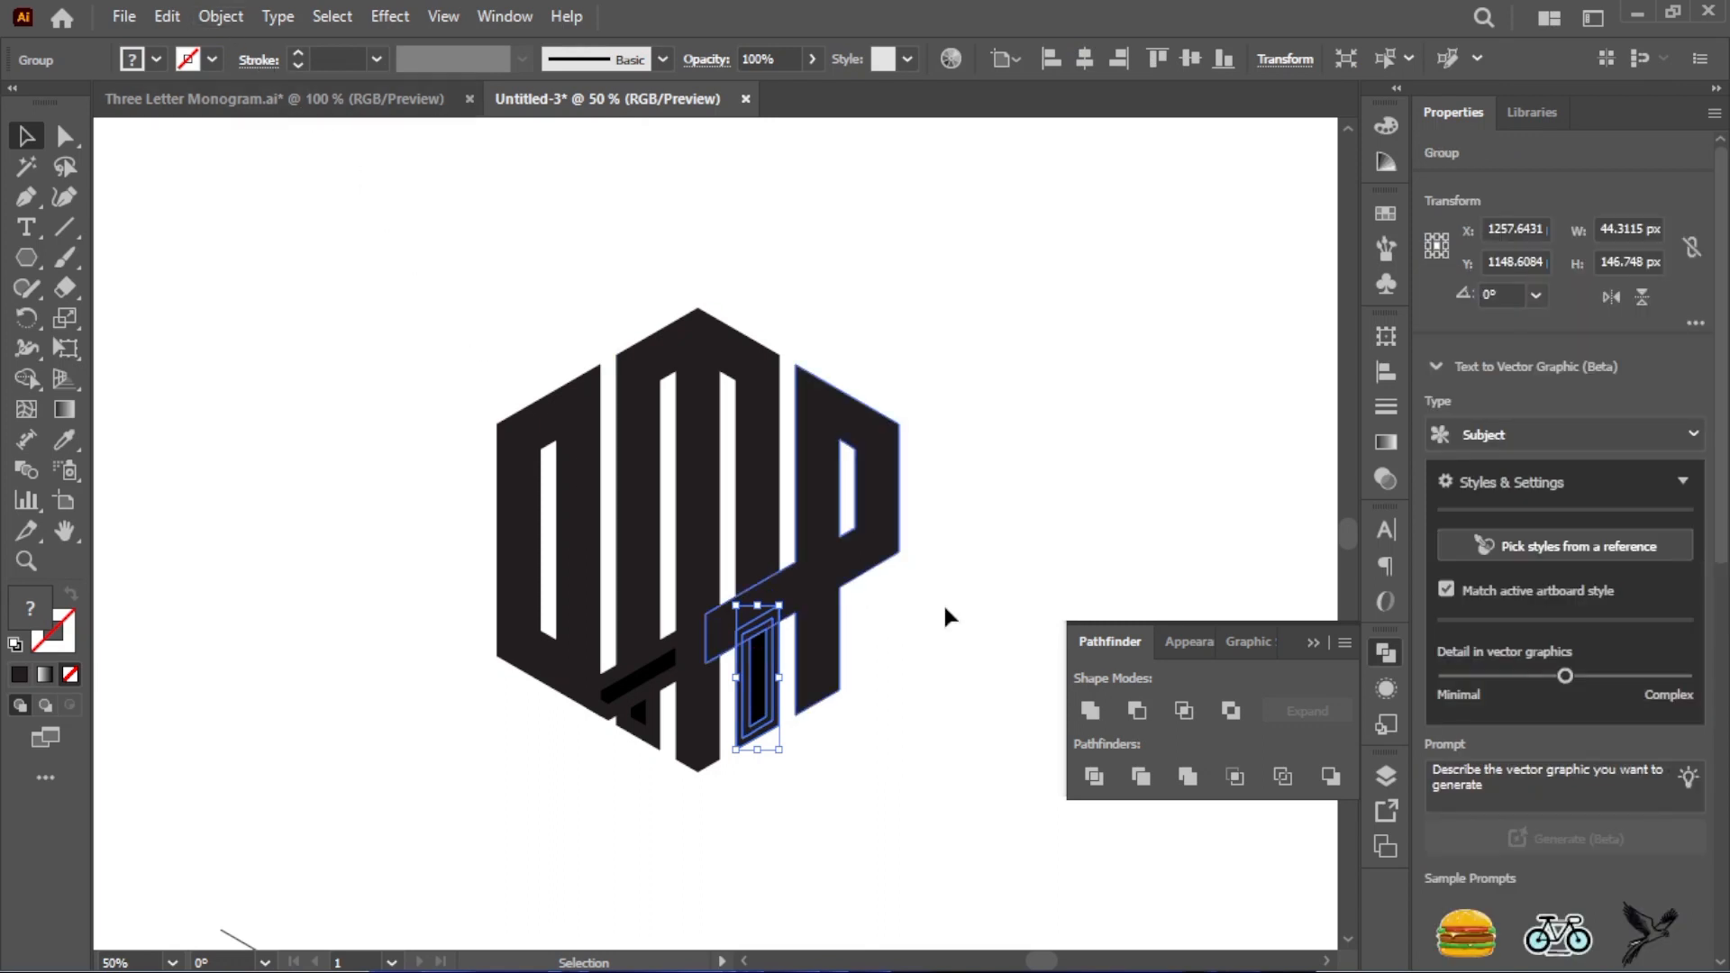
click(1092, 709)
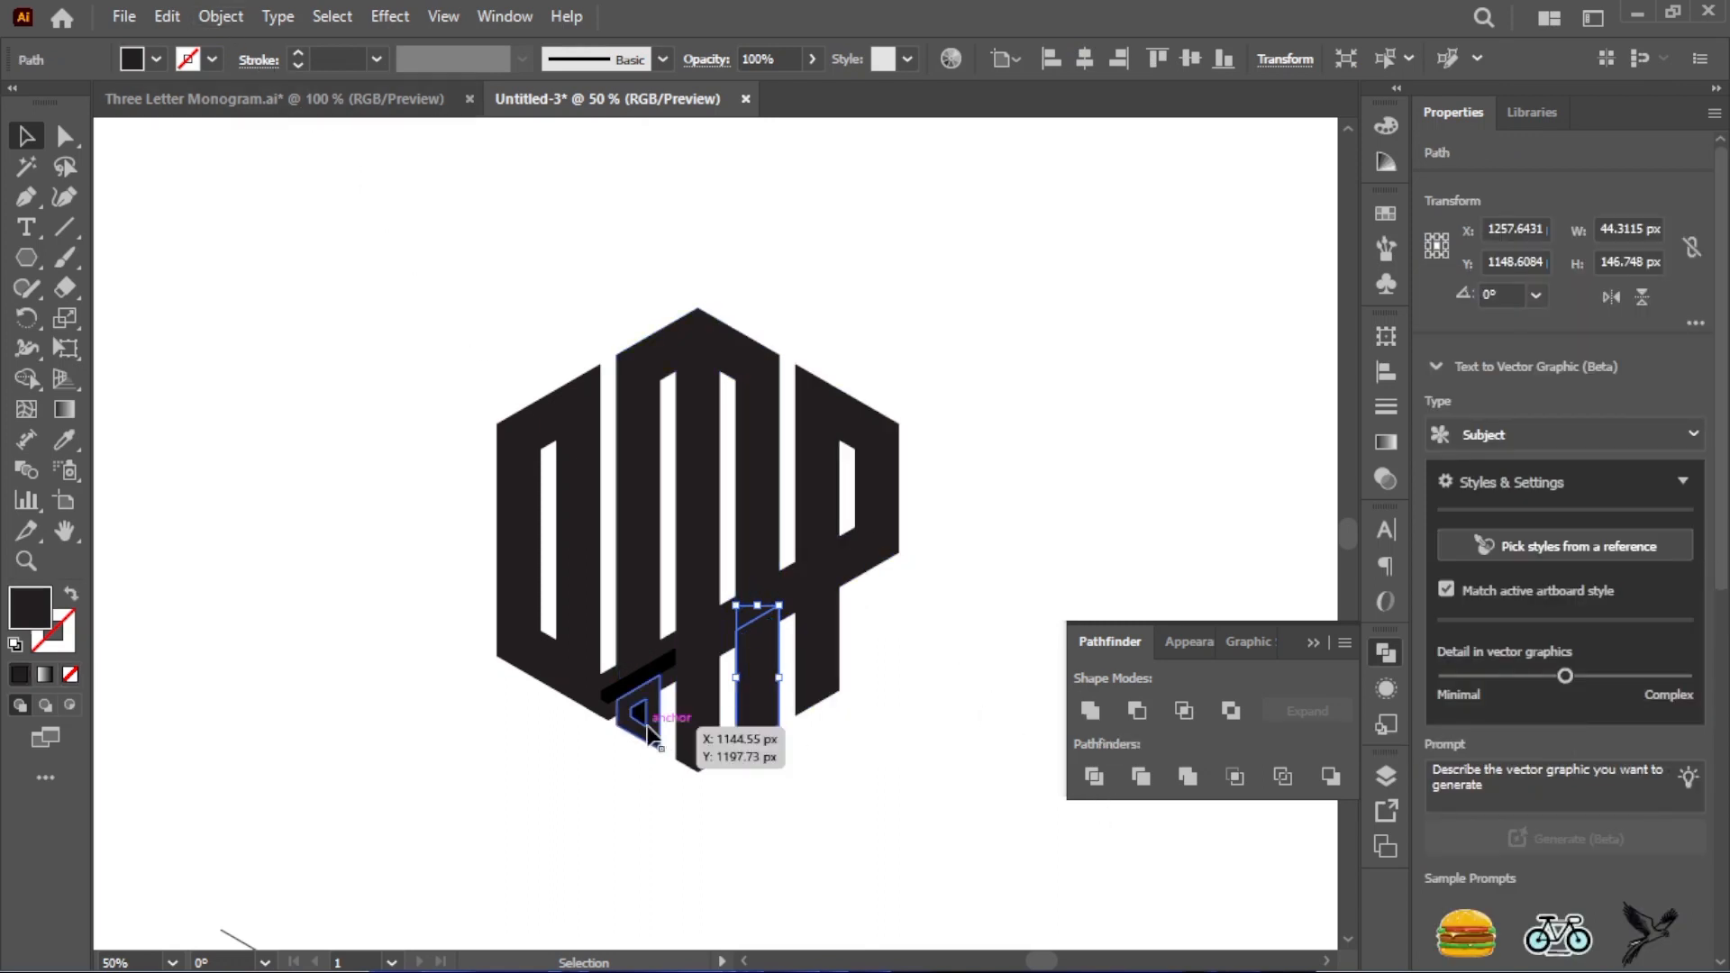
Unite the expanded shapes of the lower-left leg piece and of the detached diagonal bar, each into a single shape
click(647, 728)
click(1092, 710)
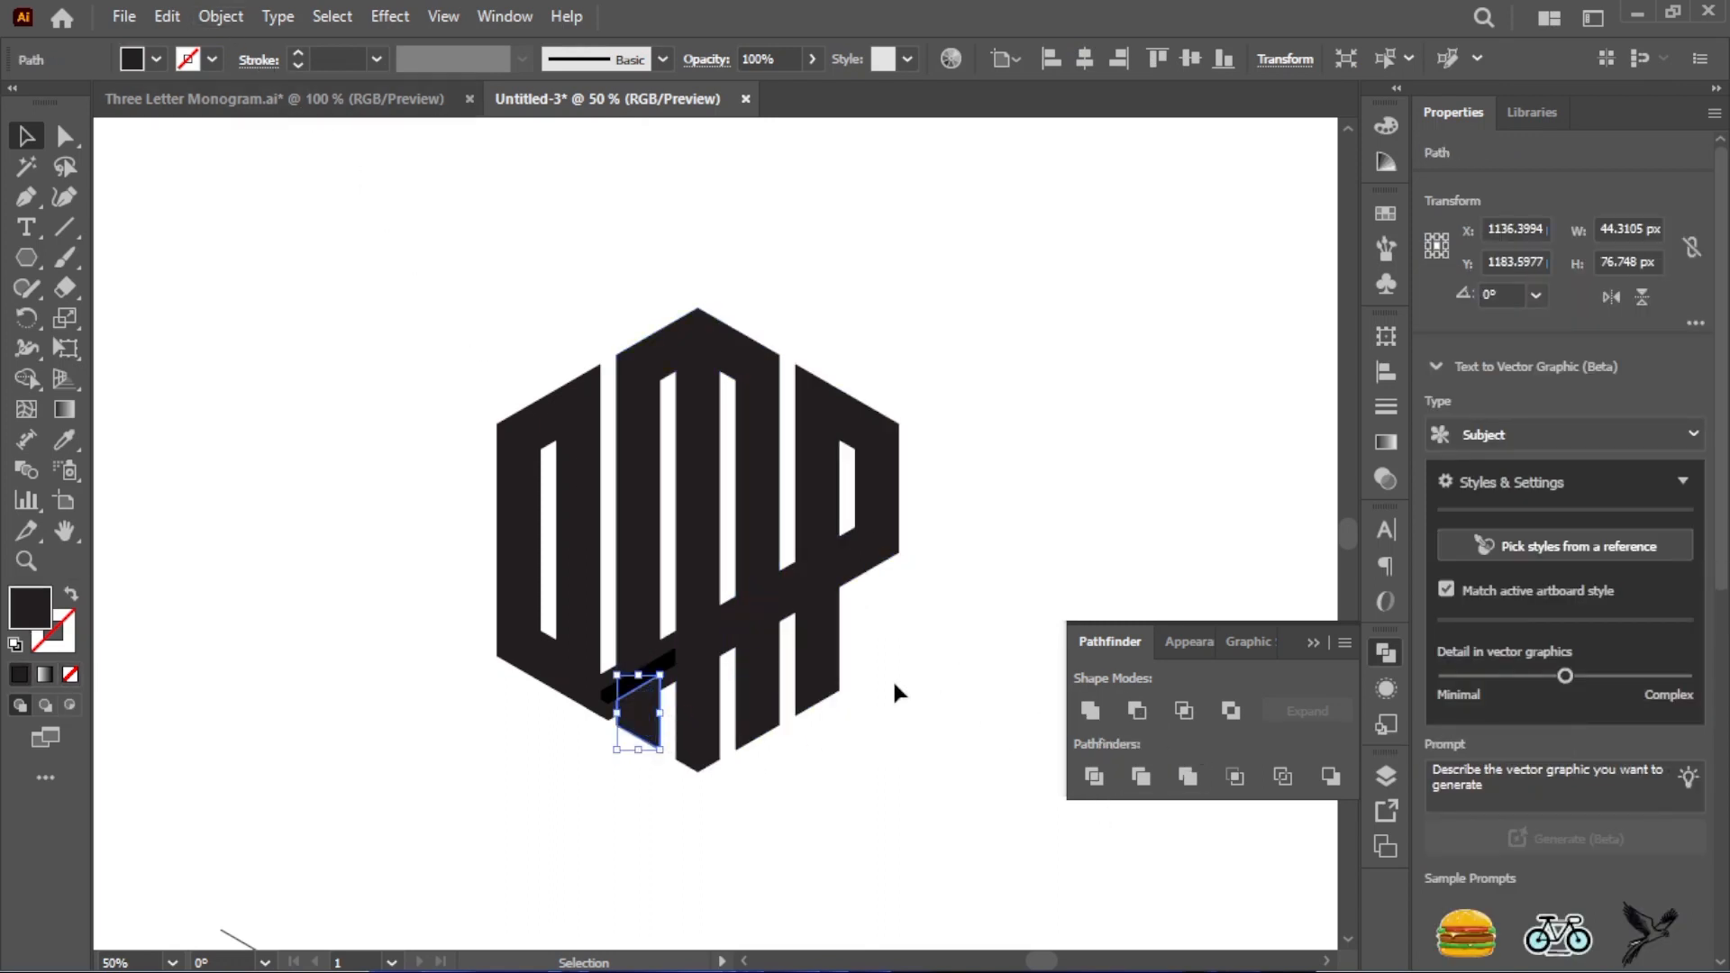
click(667, 660)
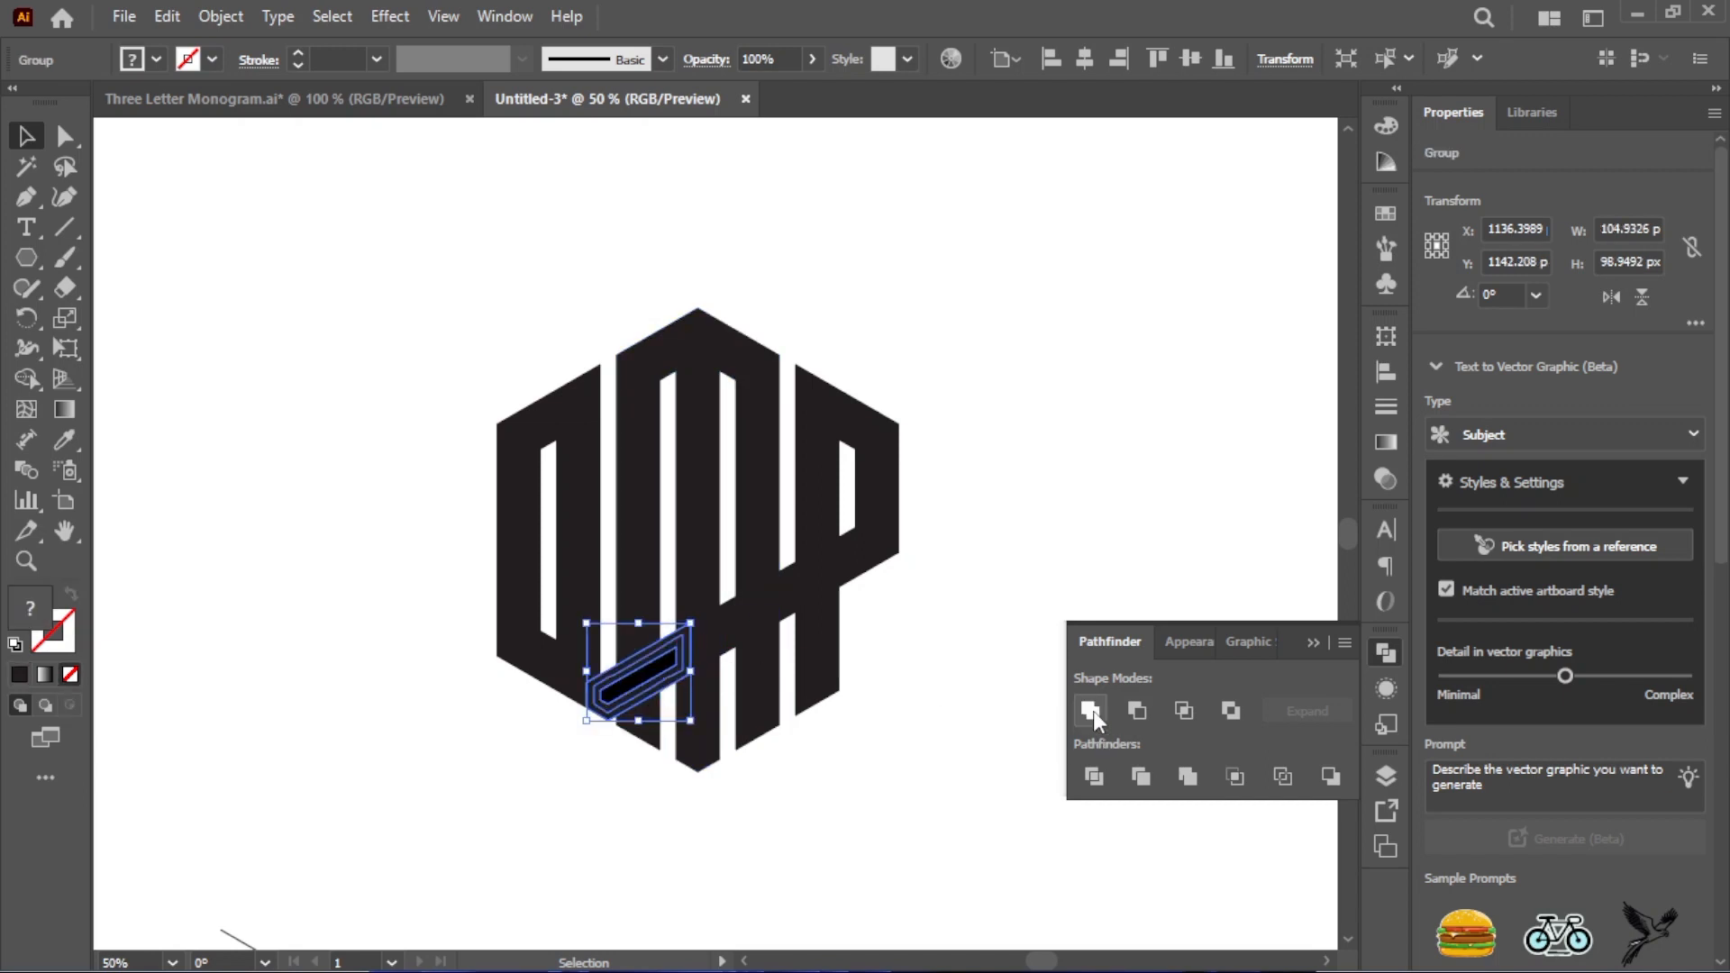
click(1094, 711)
click(1113, 491)
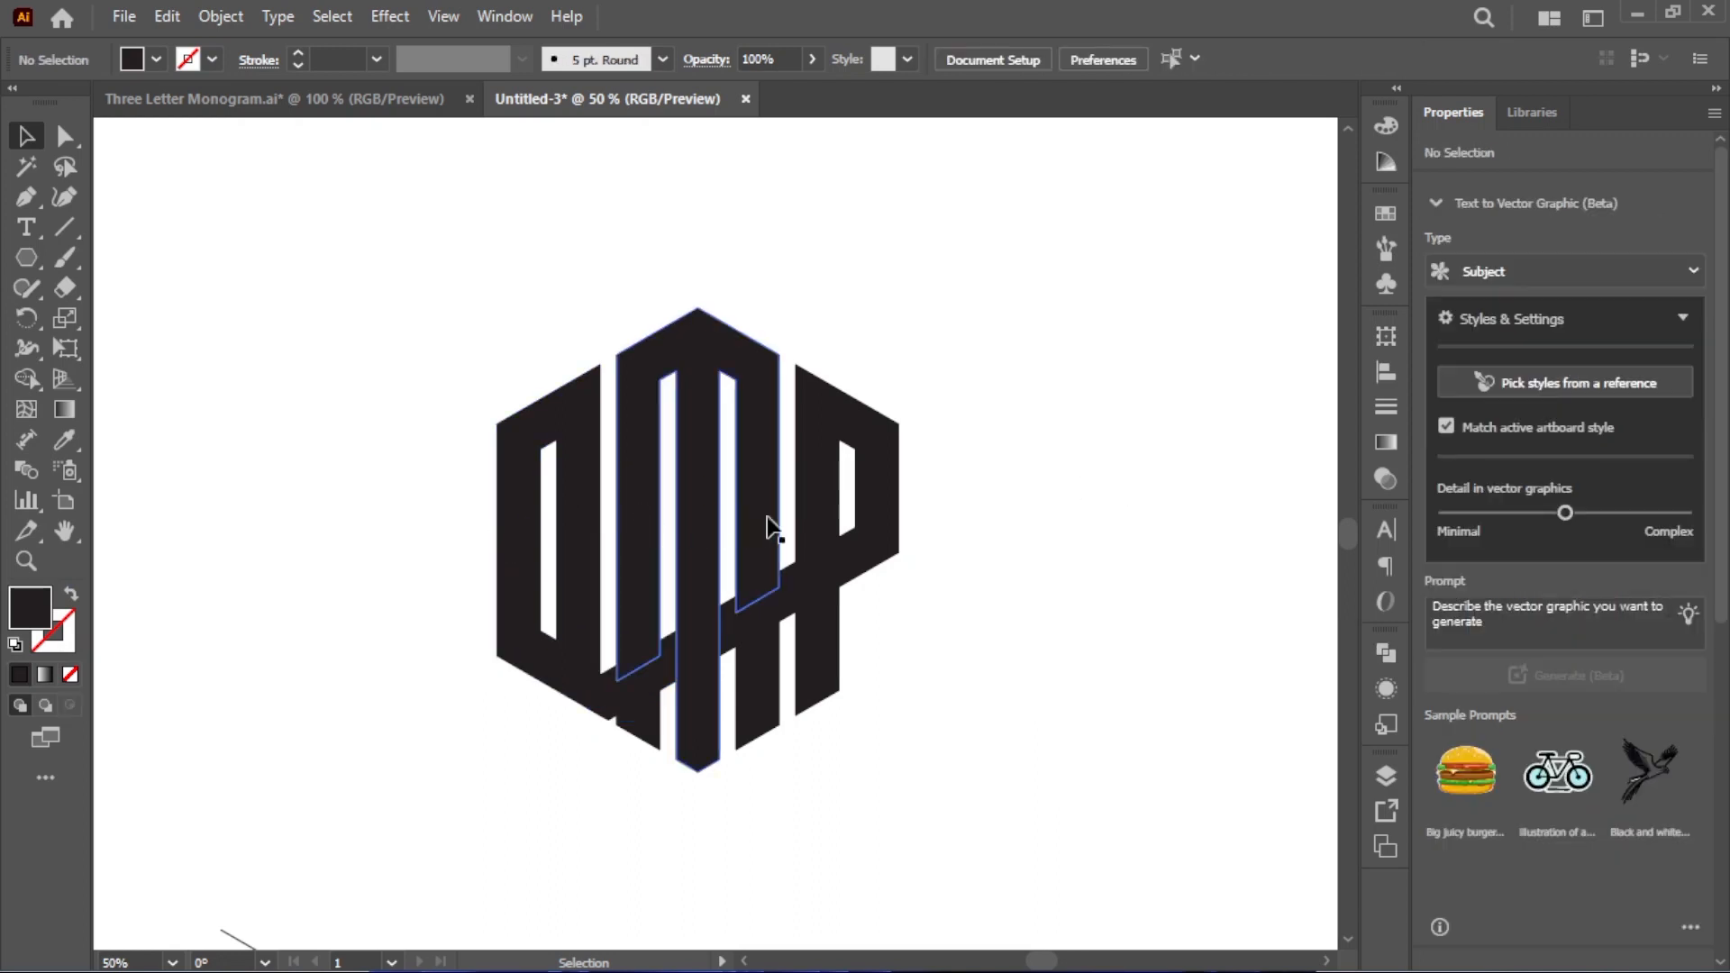
Check that the letters and lower leg pieces of the monogram can each be selected as one whole shape
click(584, 518)
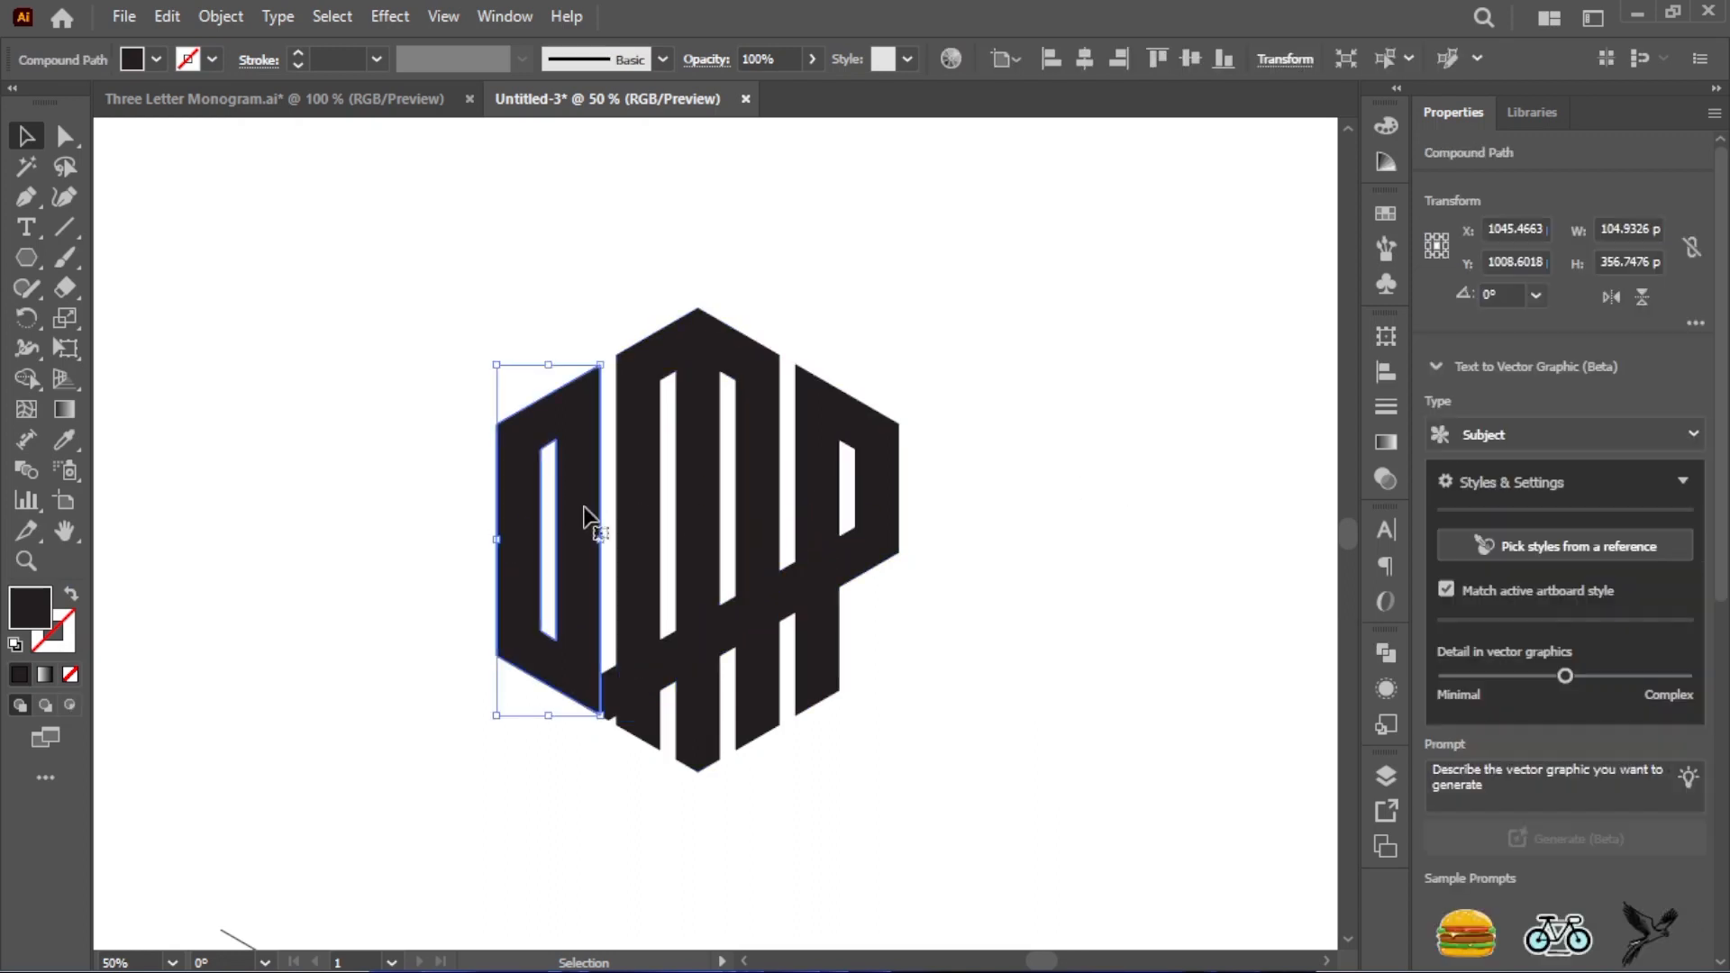
click(641, 505)
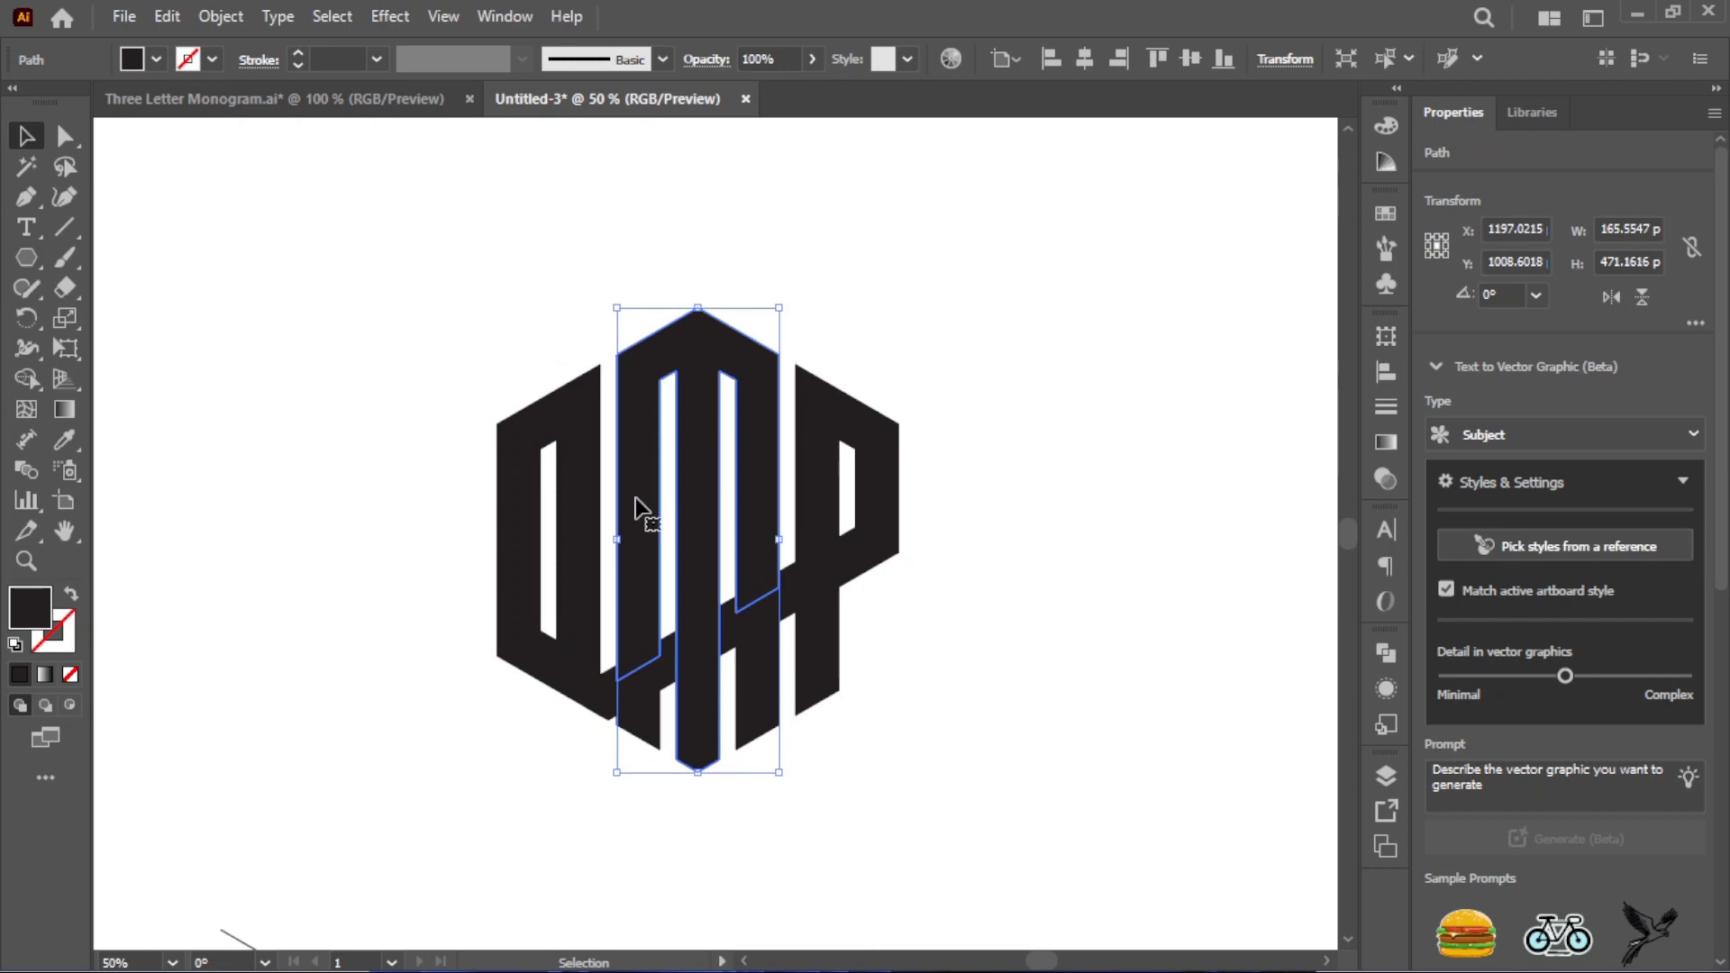
click(820, 499)
click(767, 665)
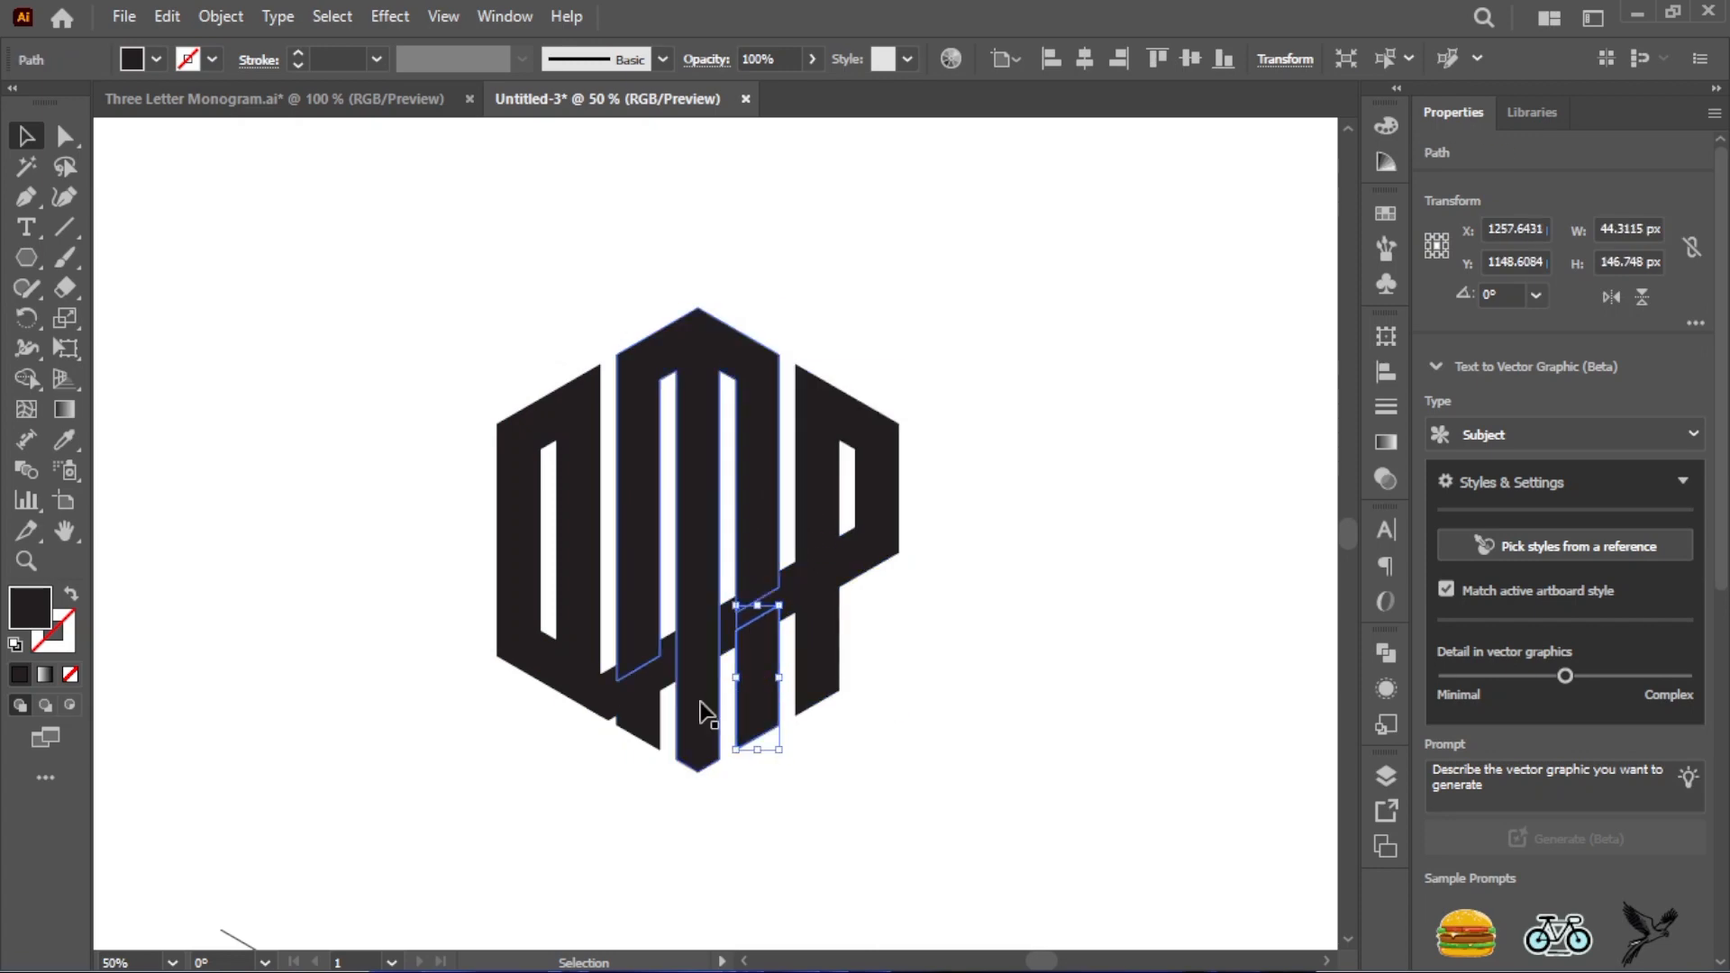
click(641, 716)
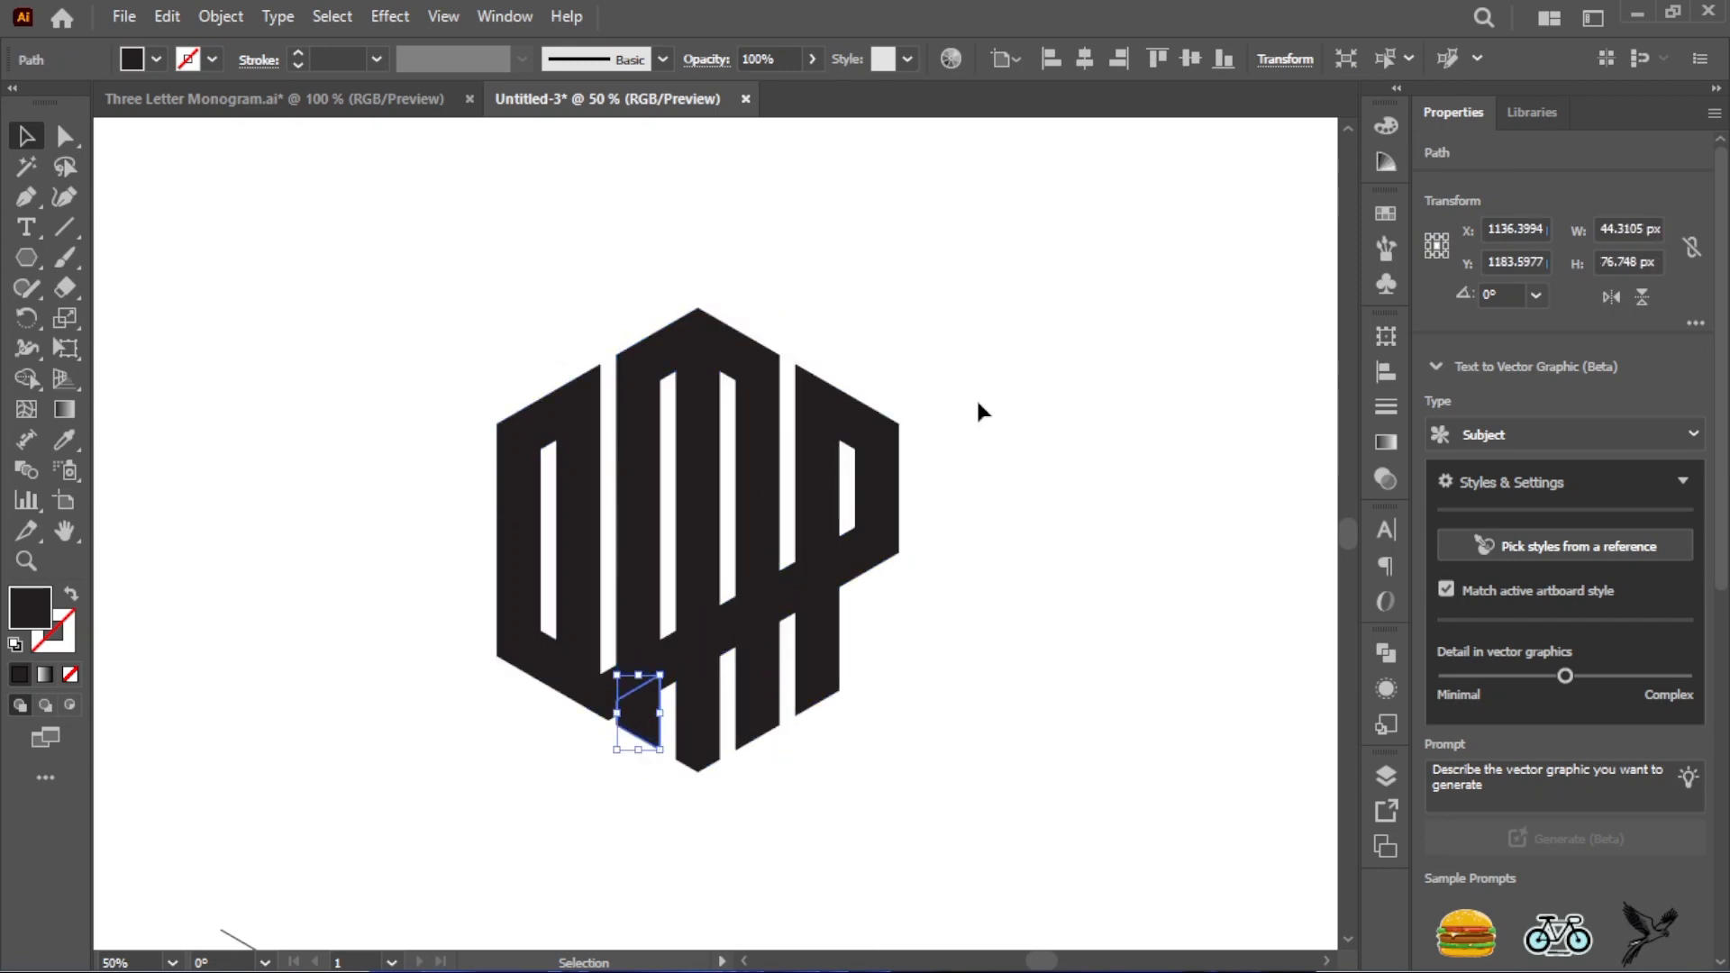
click(977, 410)
Place the SVG file "palette (8)" from Downloads as a small colour palette beside the monogram
scroll(618, 483, right, 3)
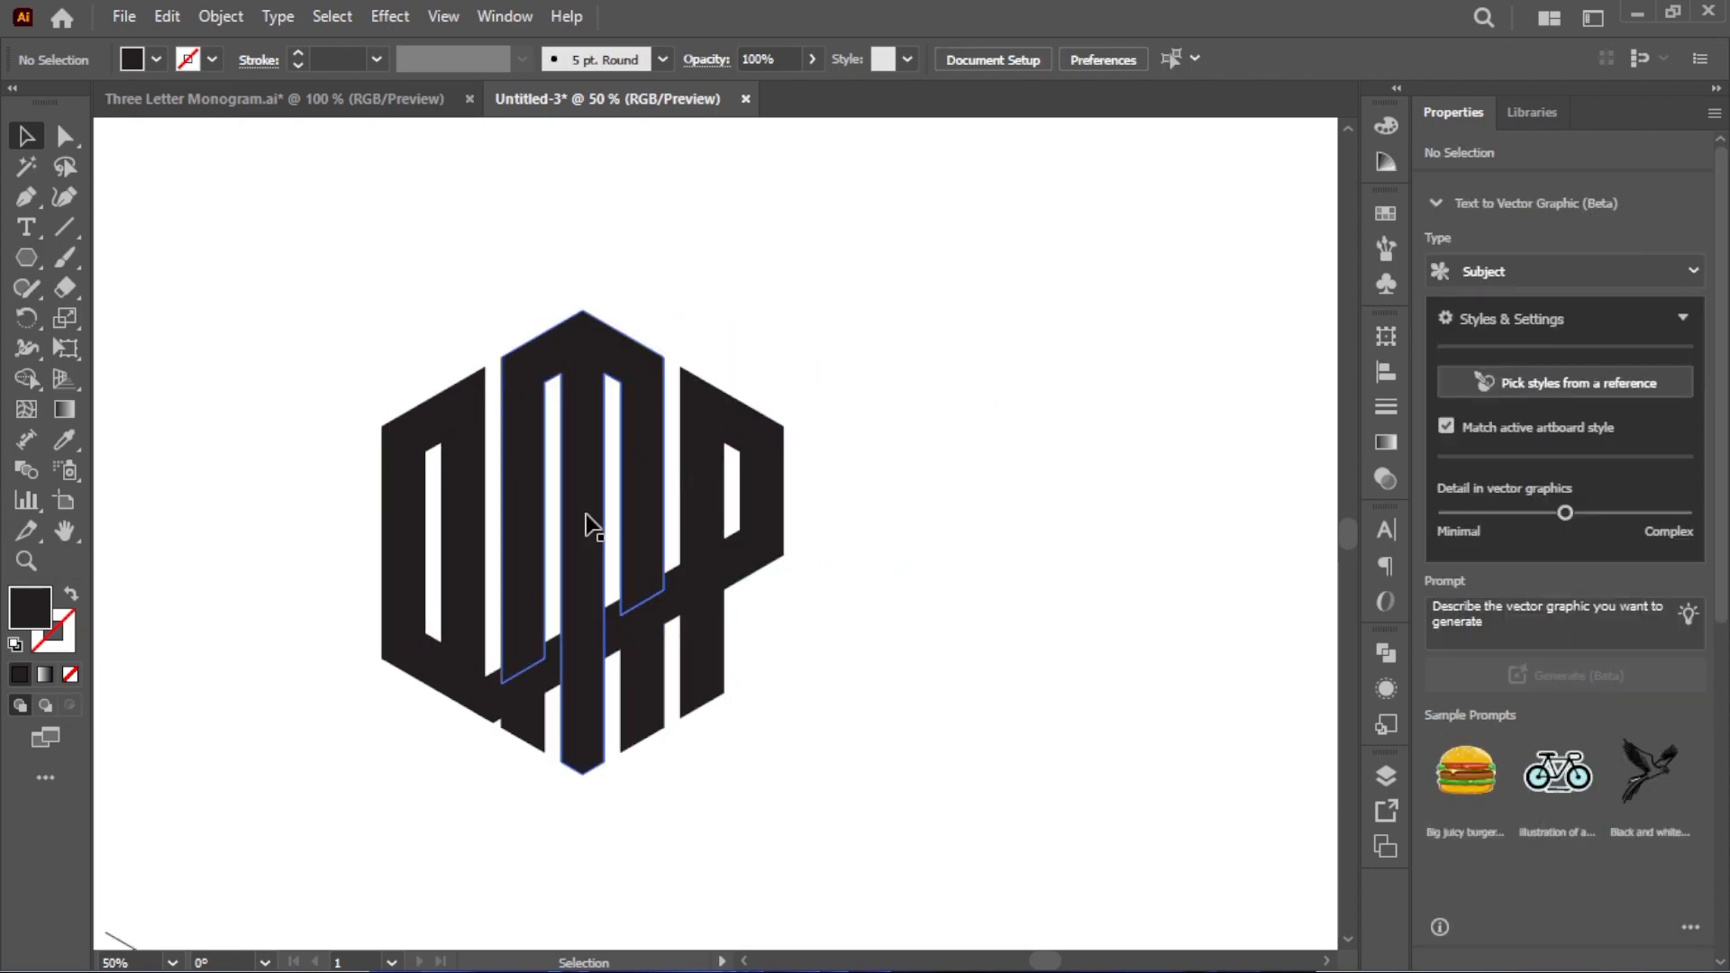
click(131, 23)
click(193, 477)
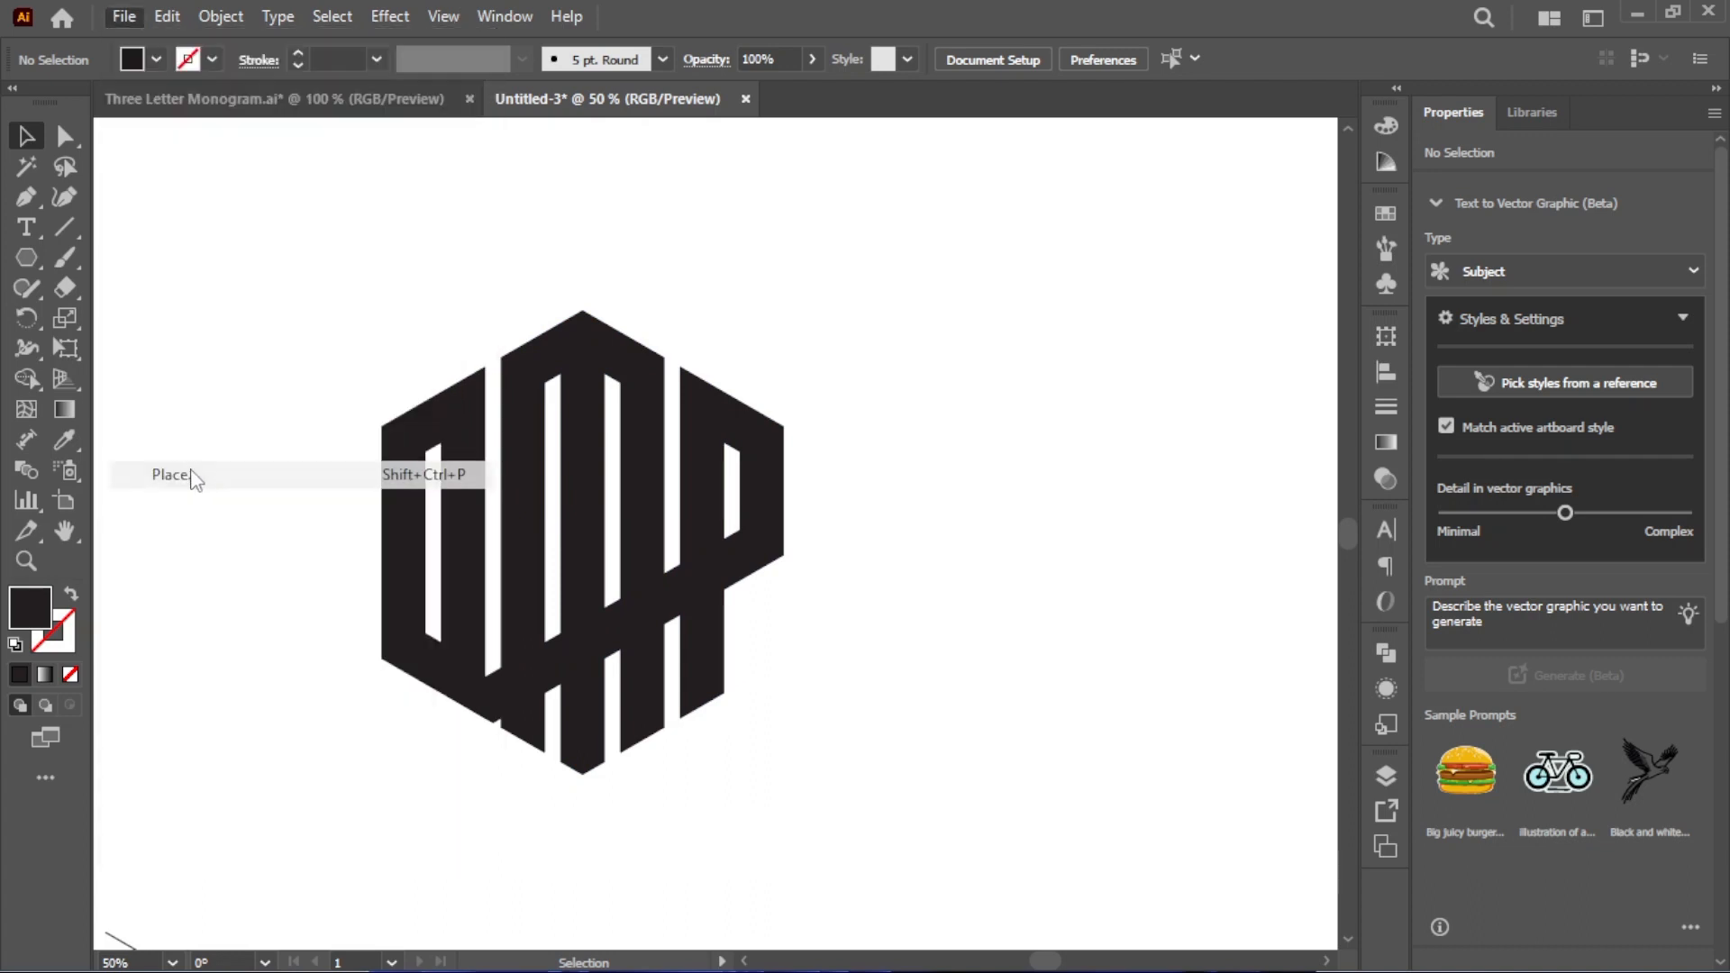
click(321, 223)
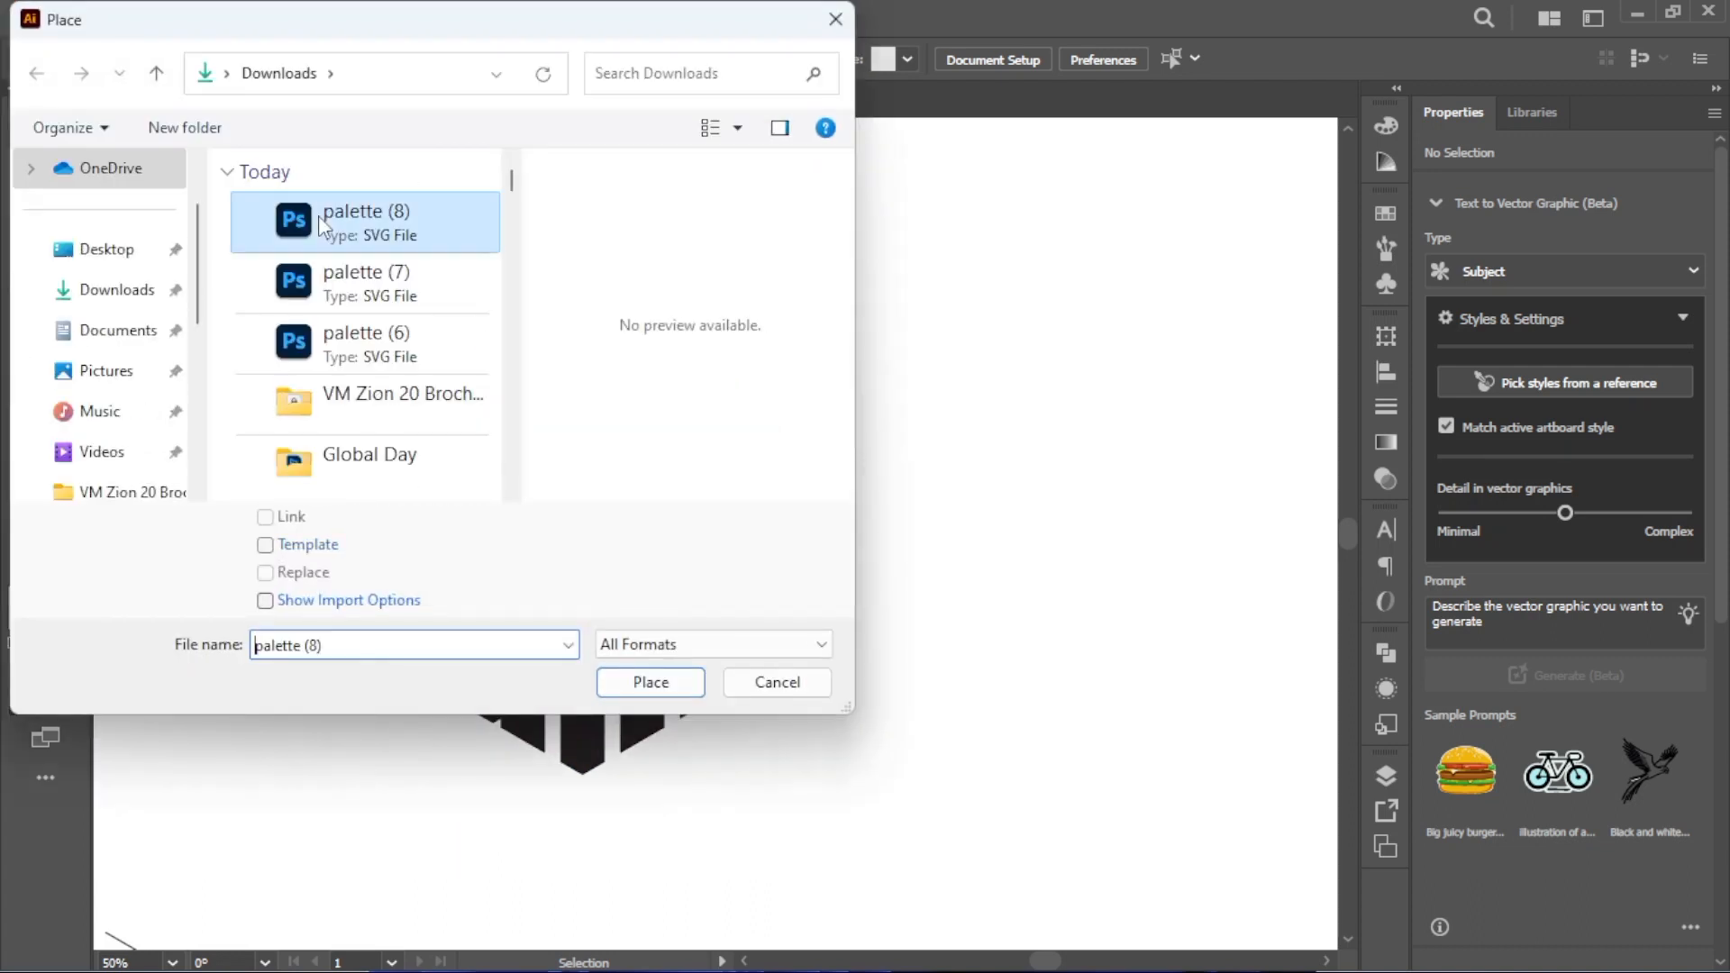
click(616, 677)
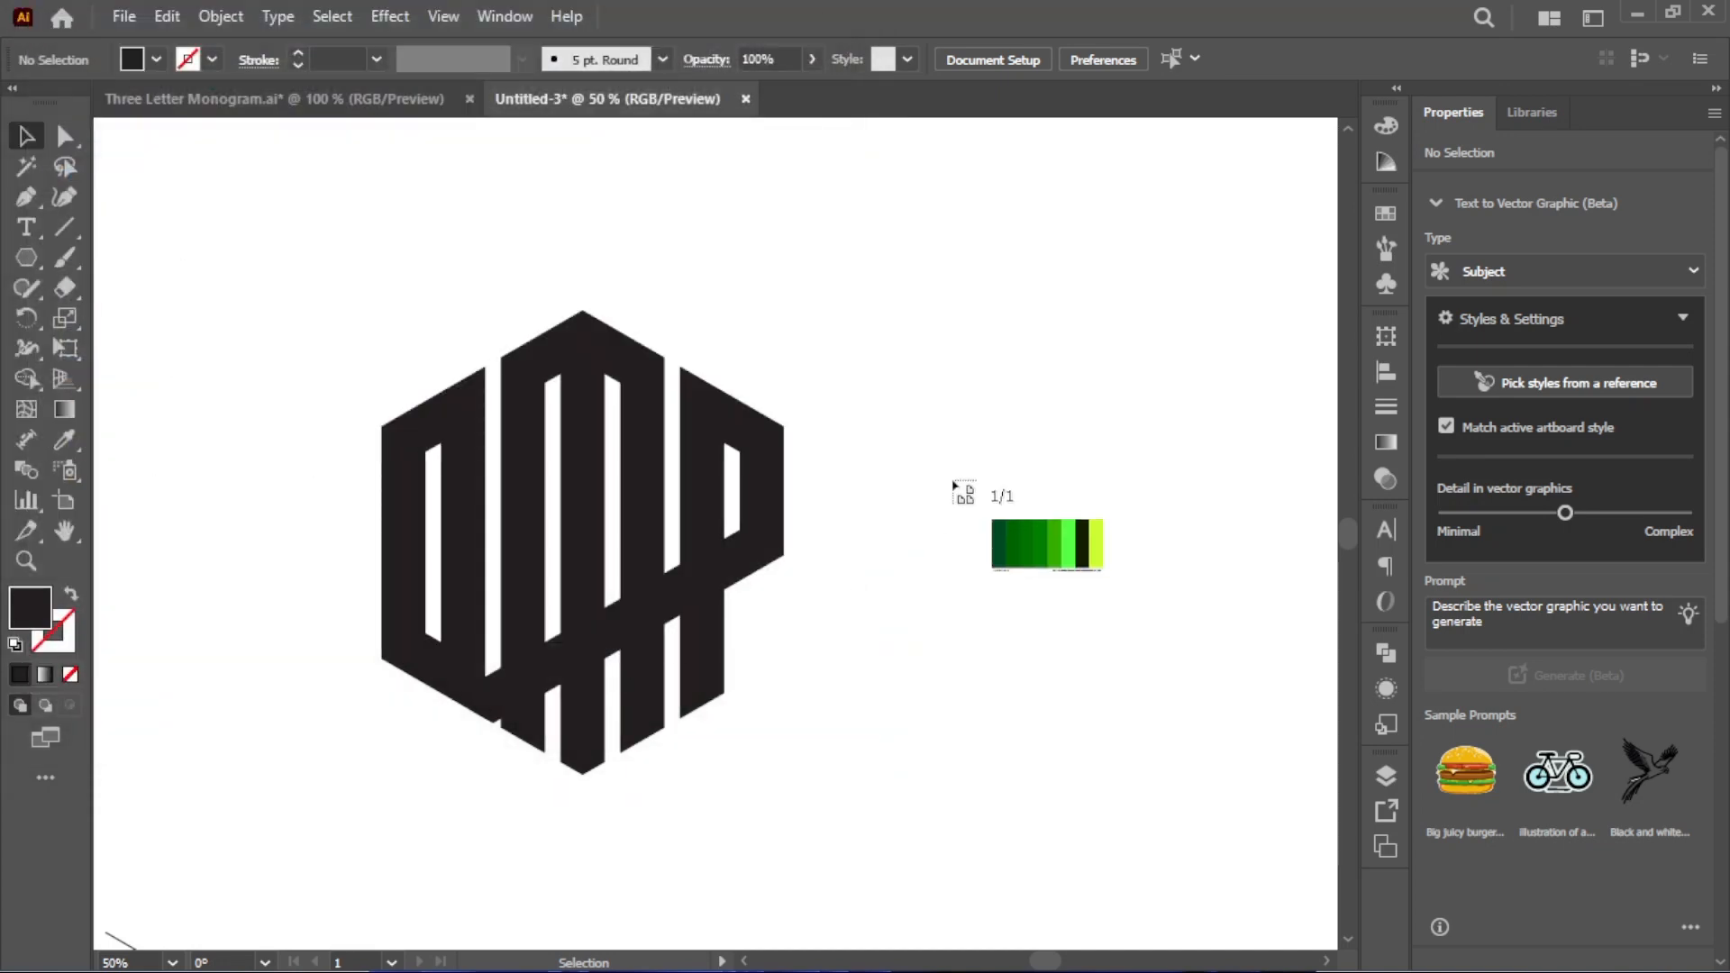
drag(919, 300, 1106, 390)
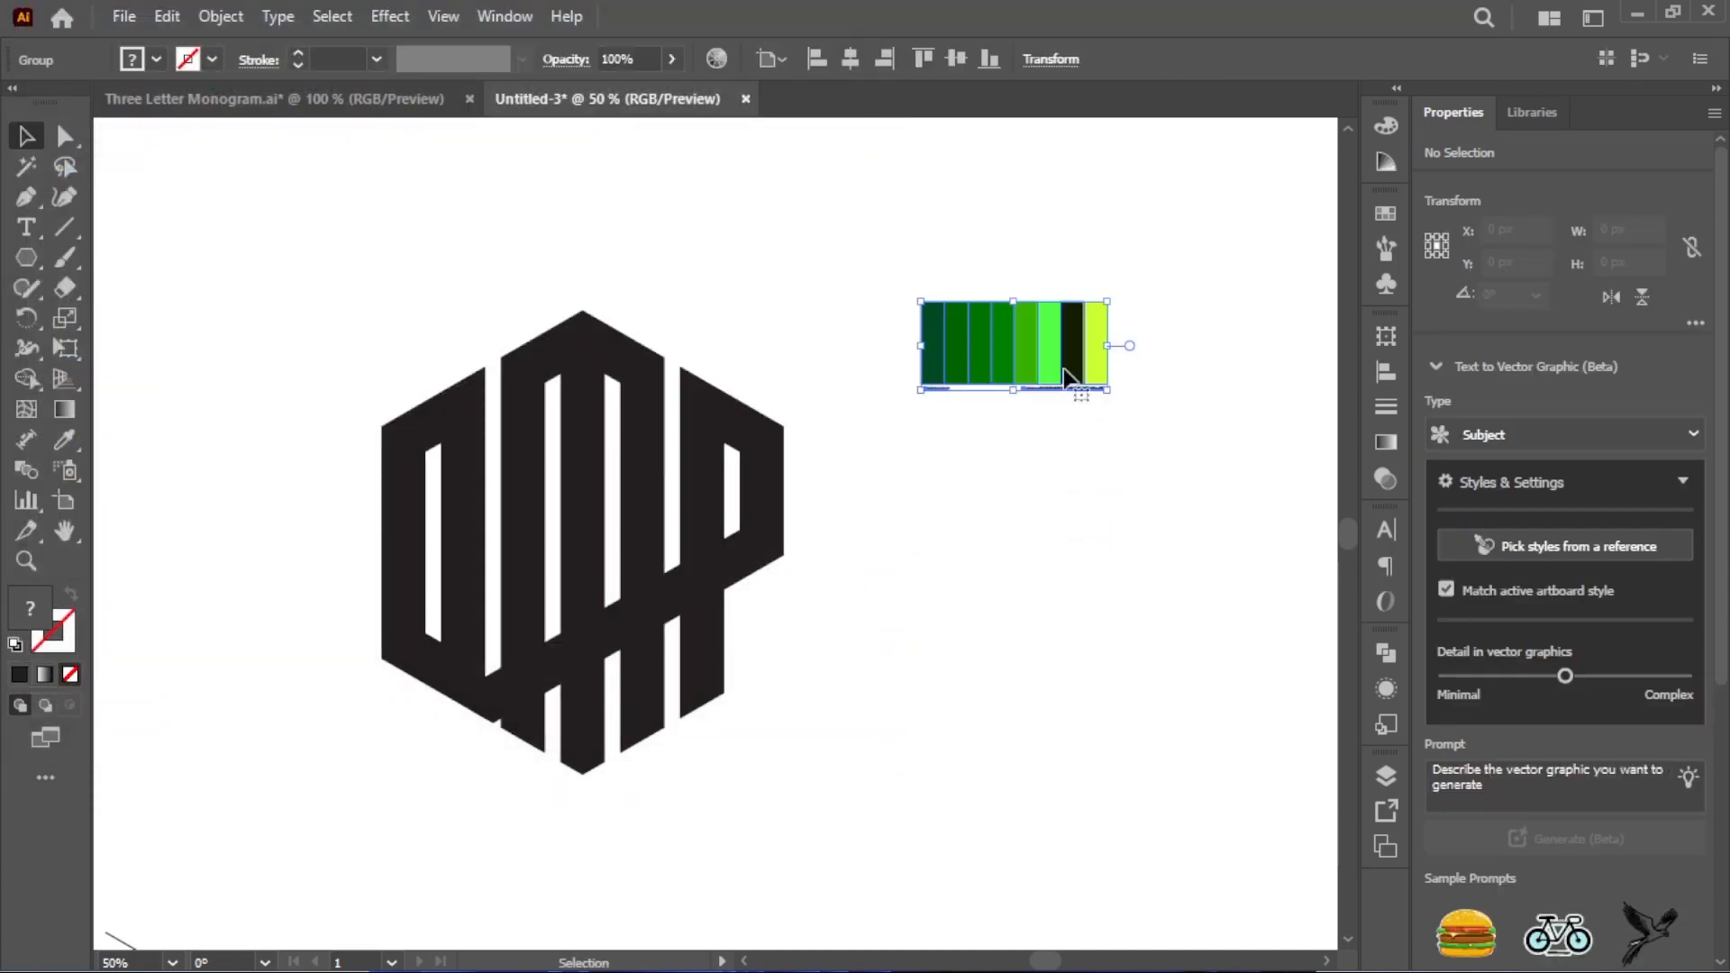
click(827, 286)
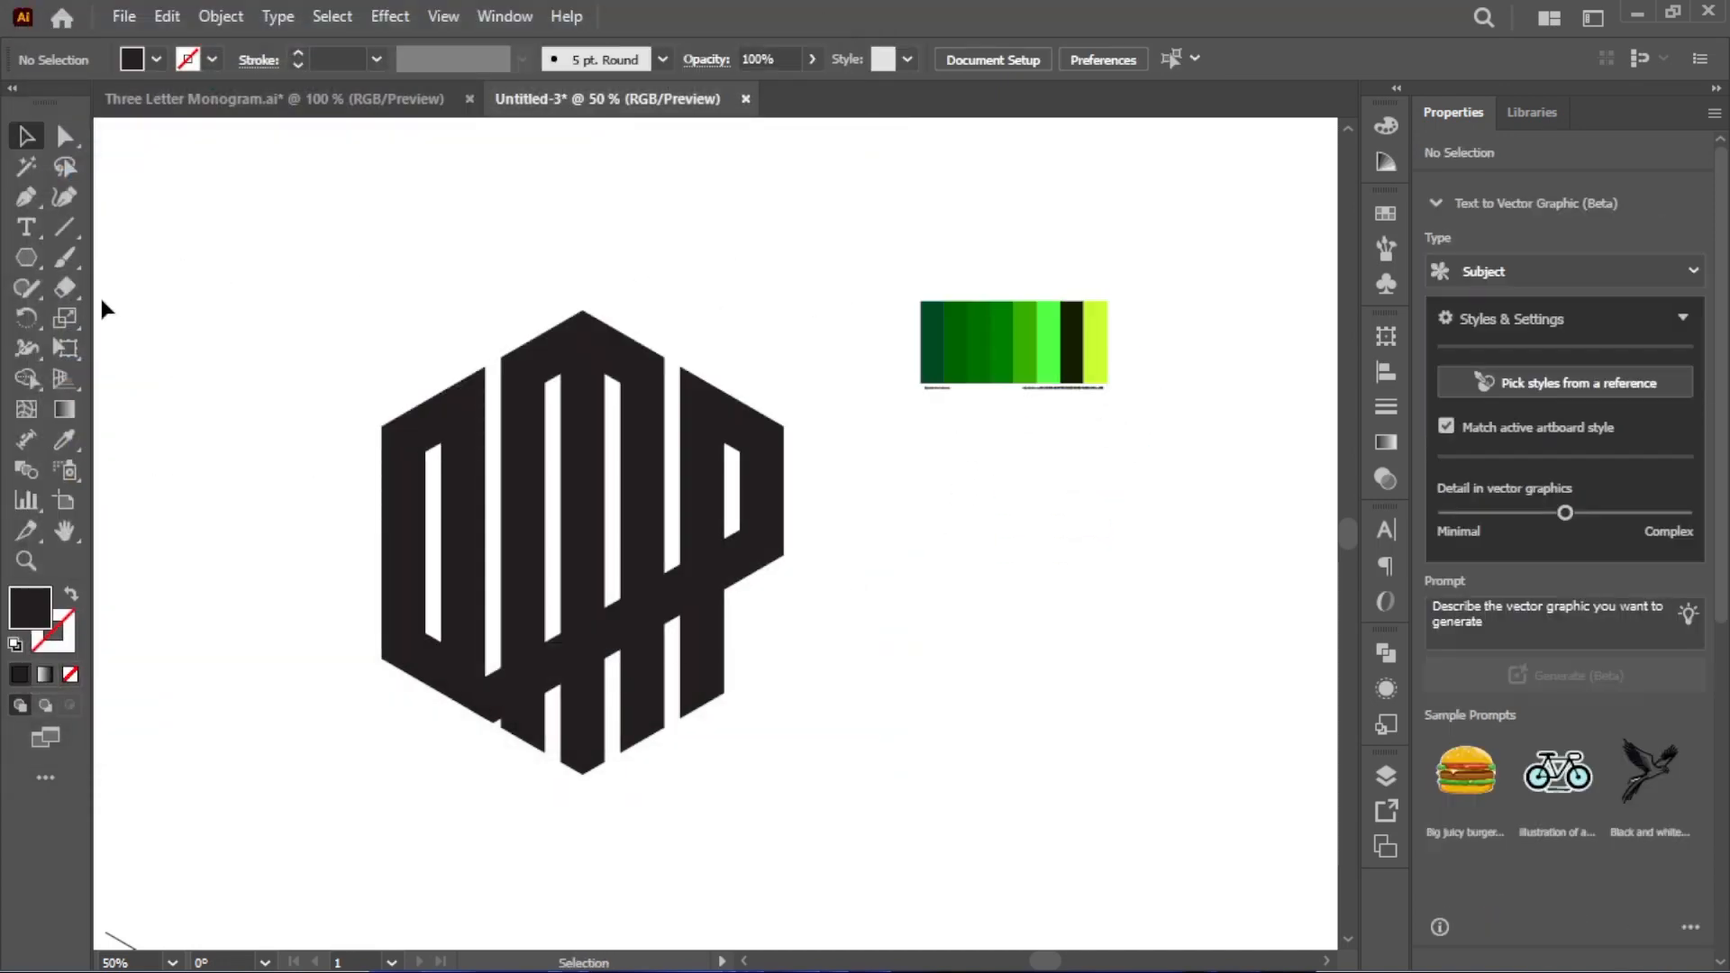
Fill the left and middle letters with the palette's first dark green swatch using the Eyedropper
click(465, 421)
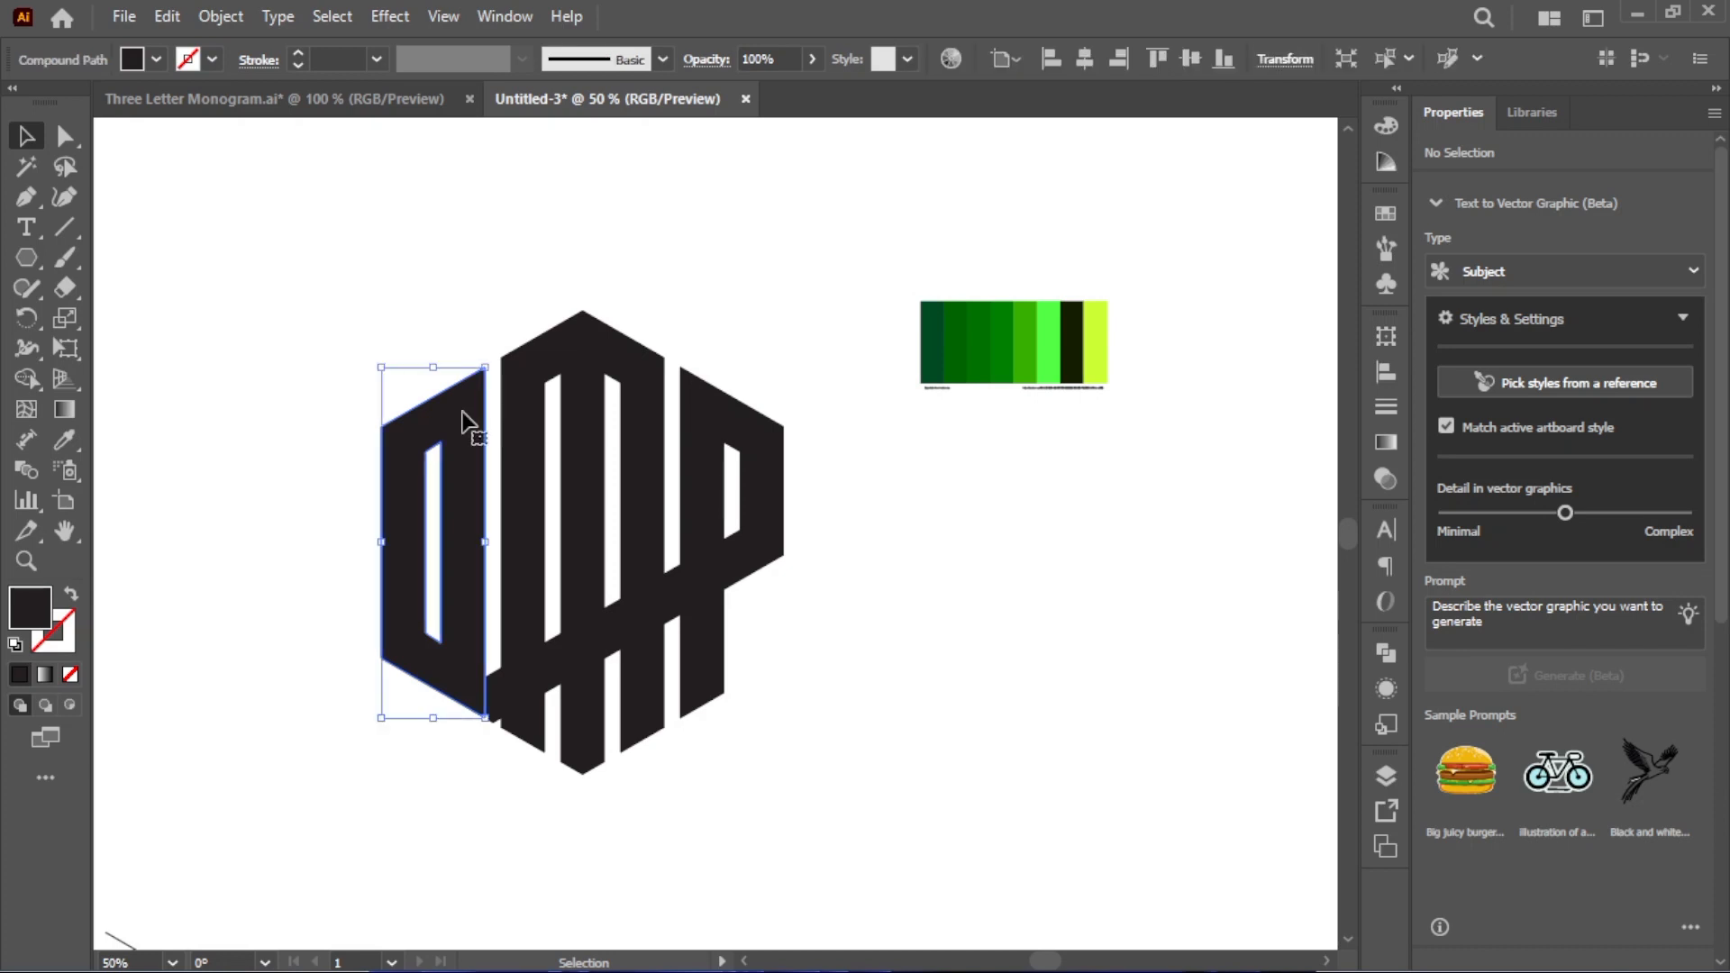
shift+click(559, 376)
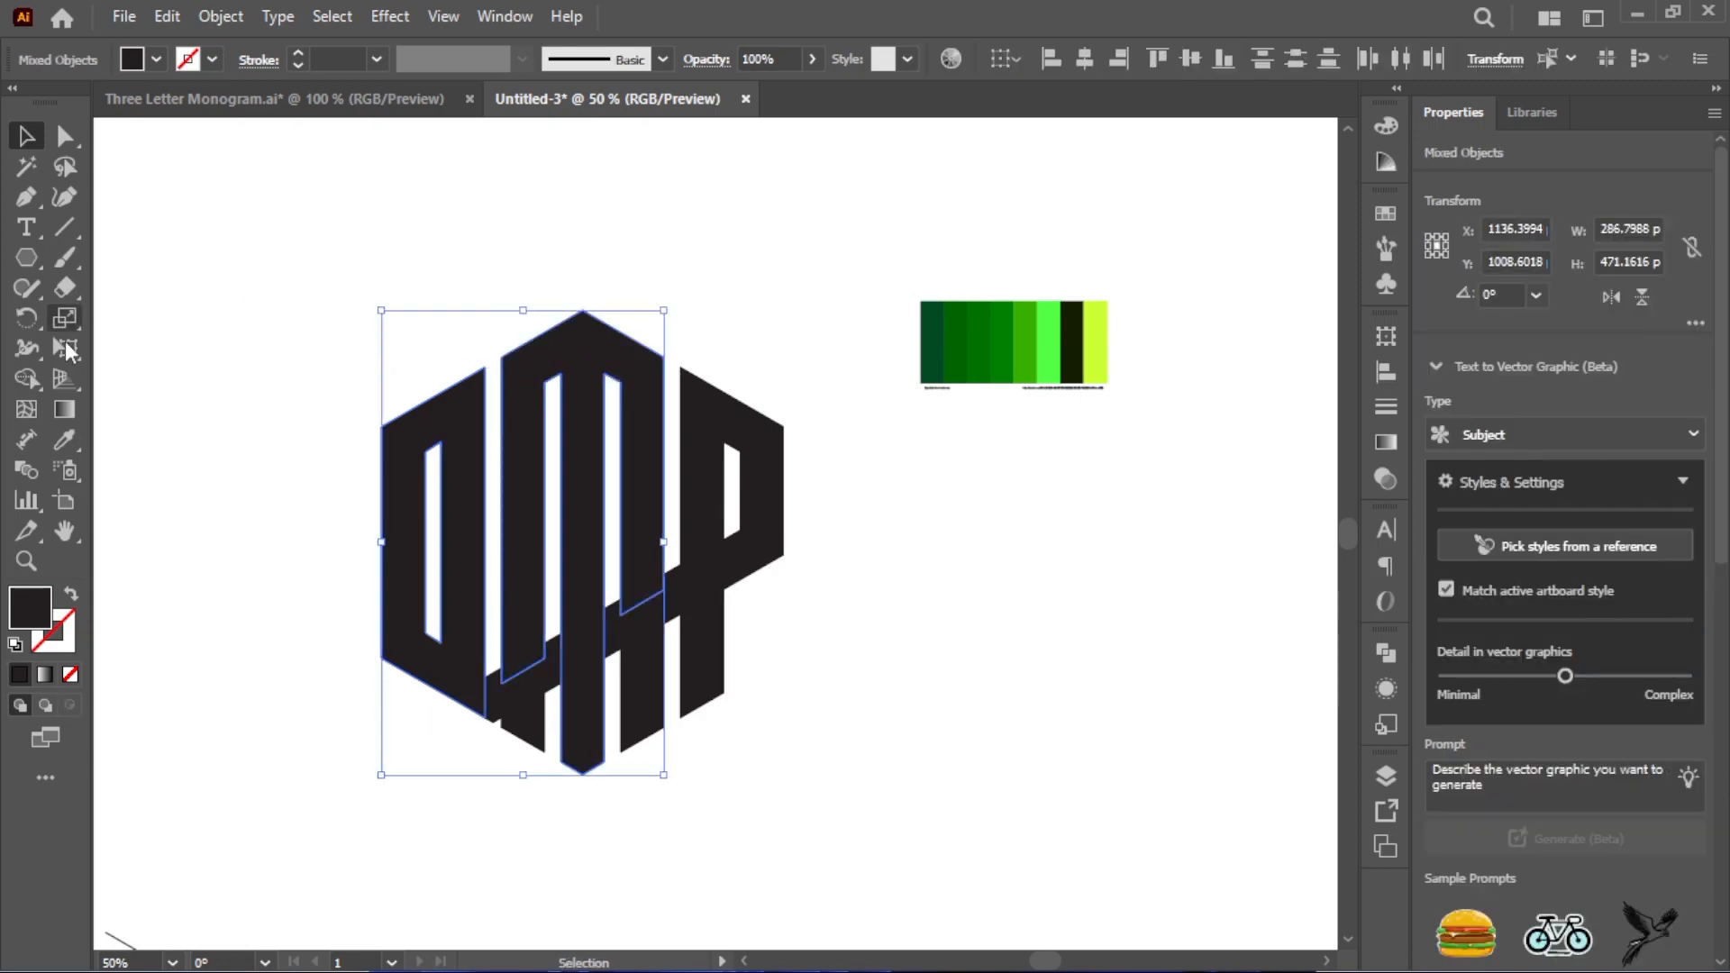
click(66, 440)
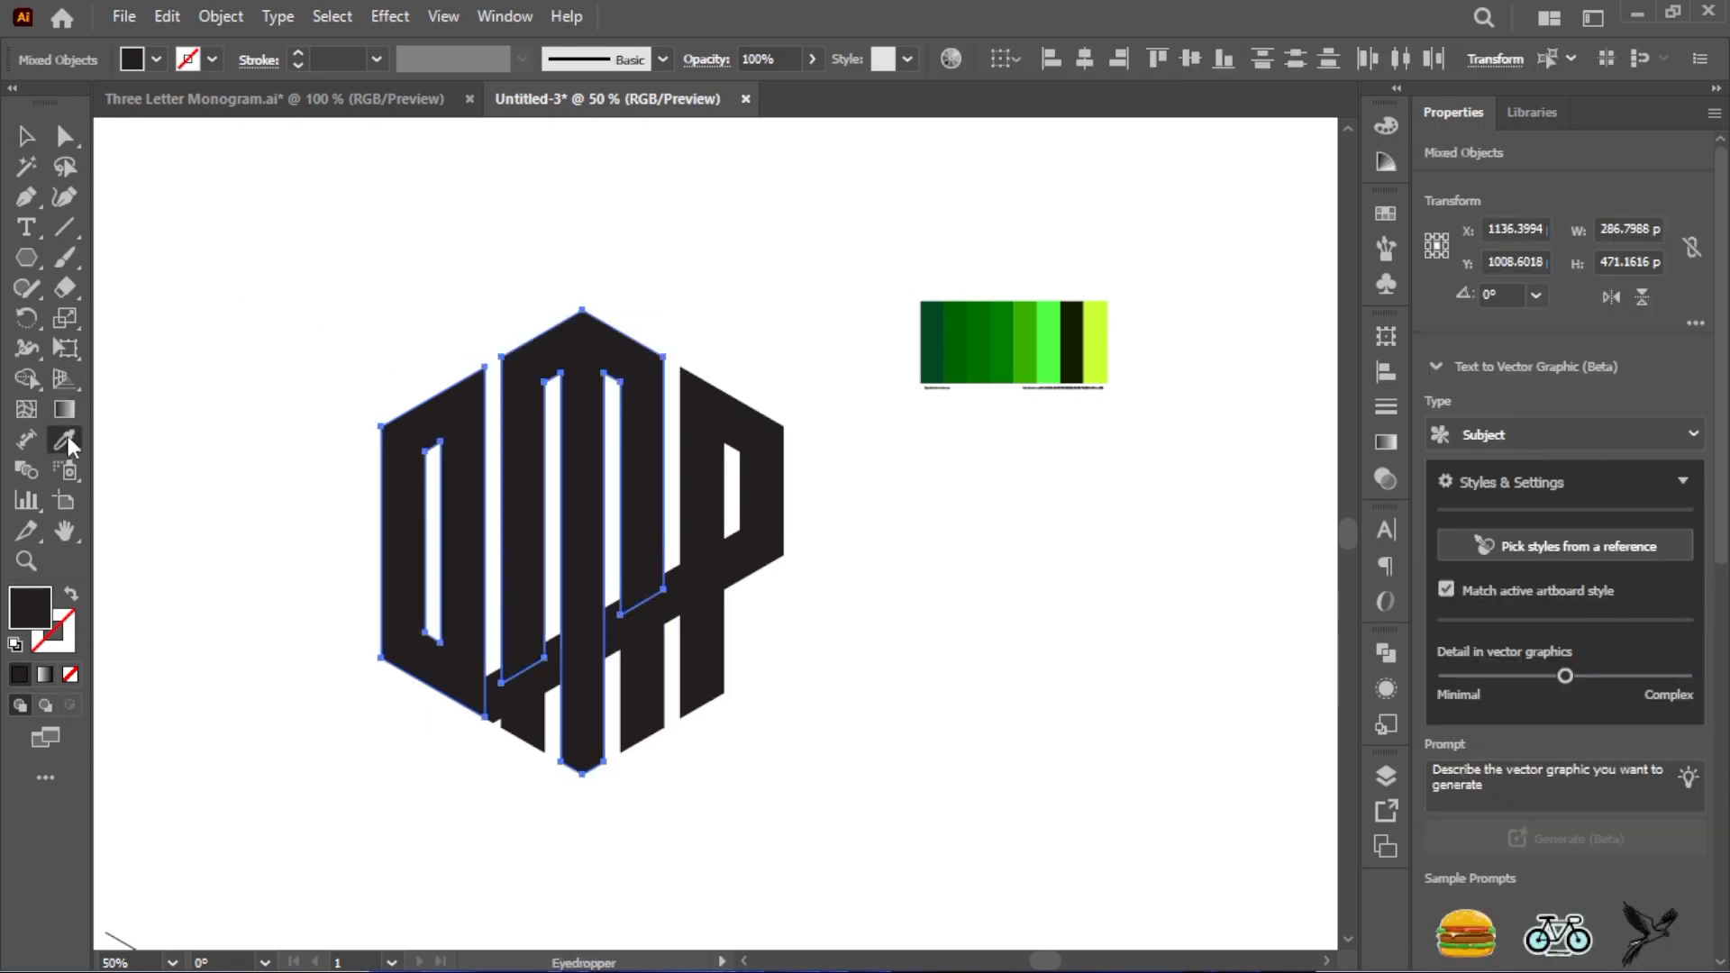
click(926, 345)
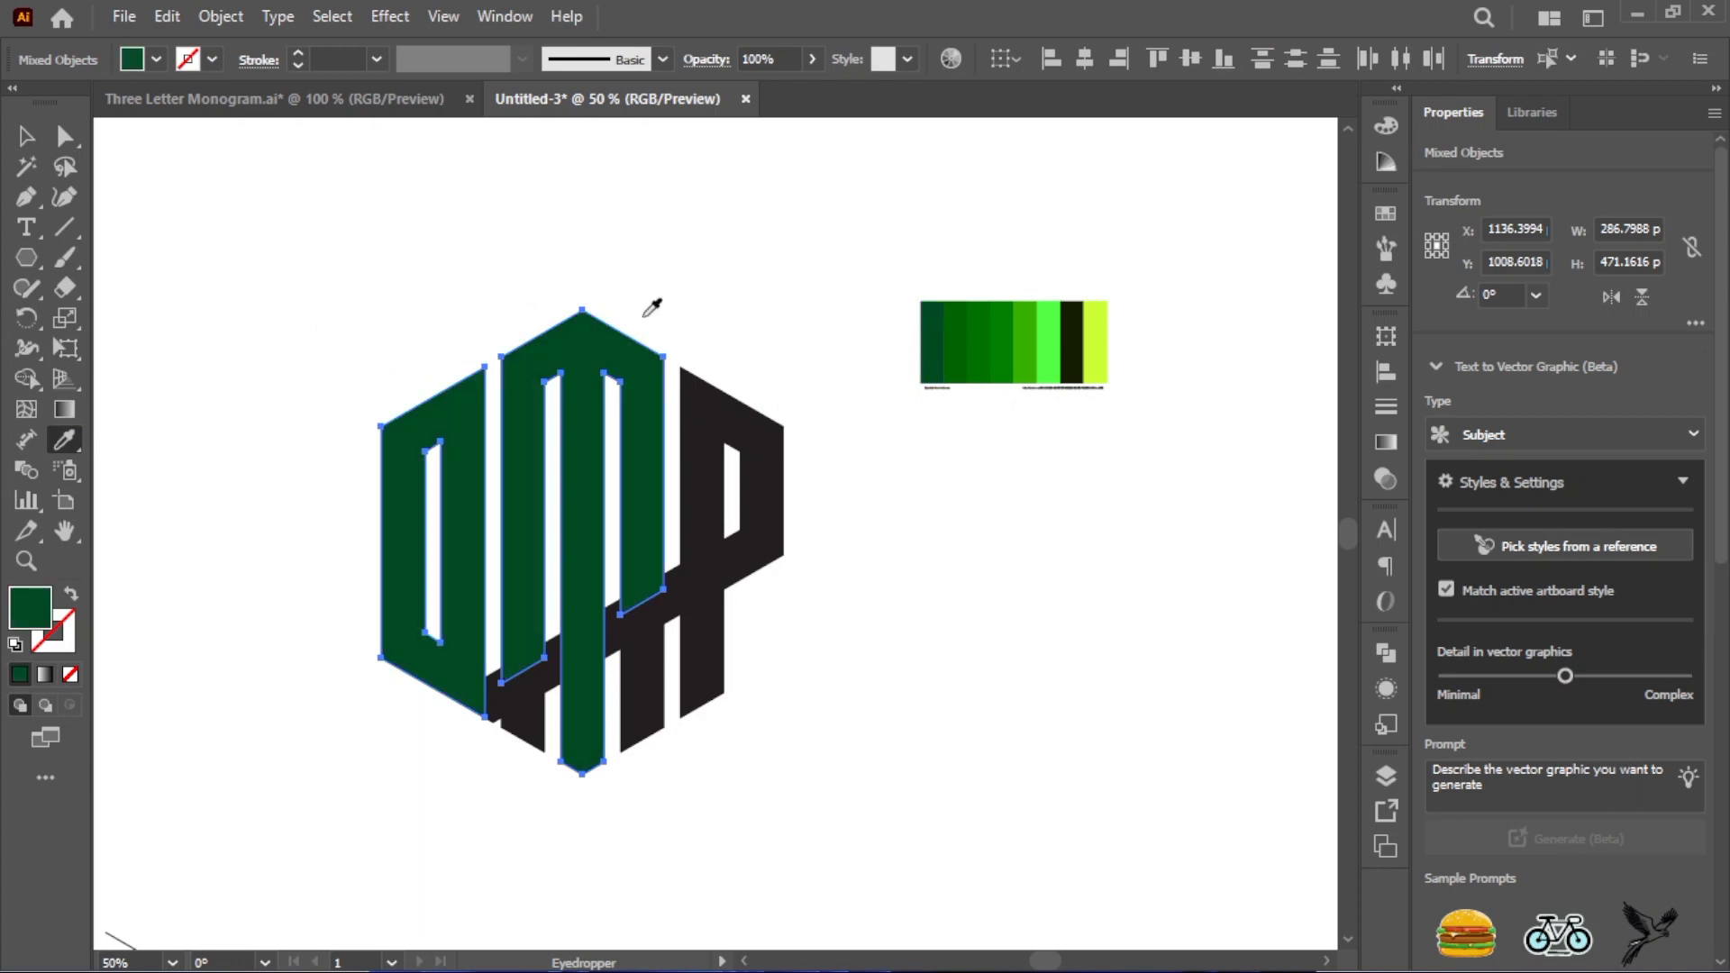
click(25, 135)
click(320, 256)
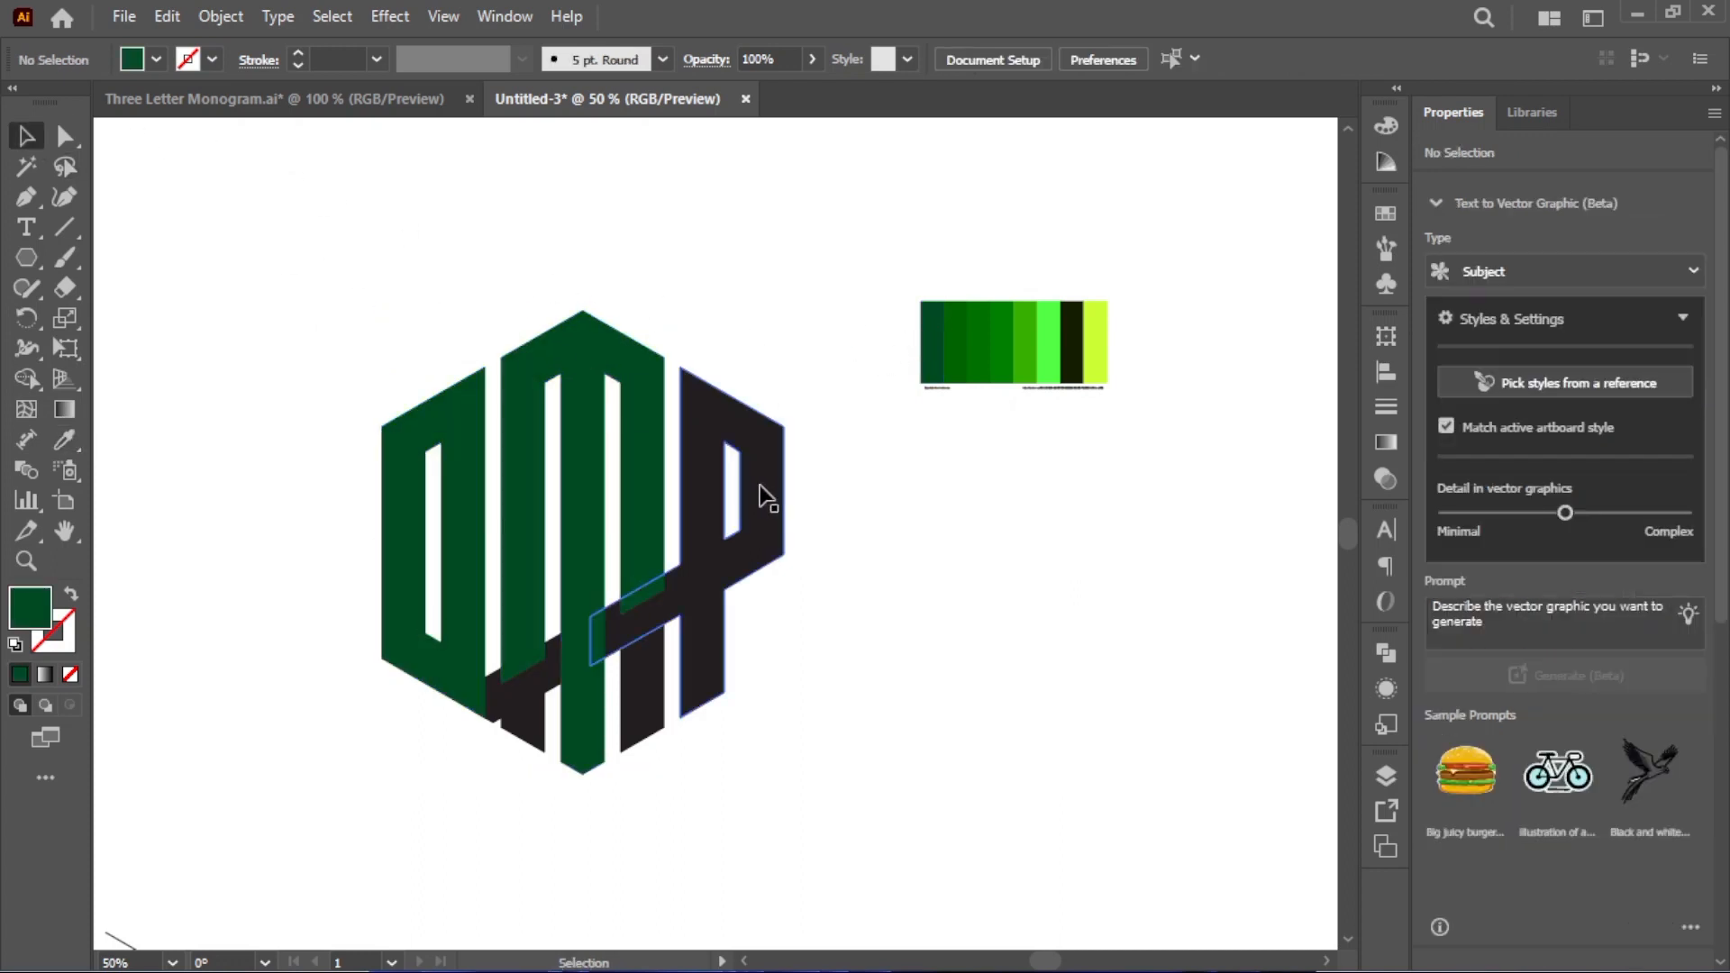
Fill the right letter with the palette's bright green swatch using the Eyedropper
click(714, 494)
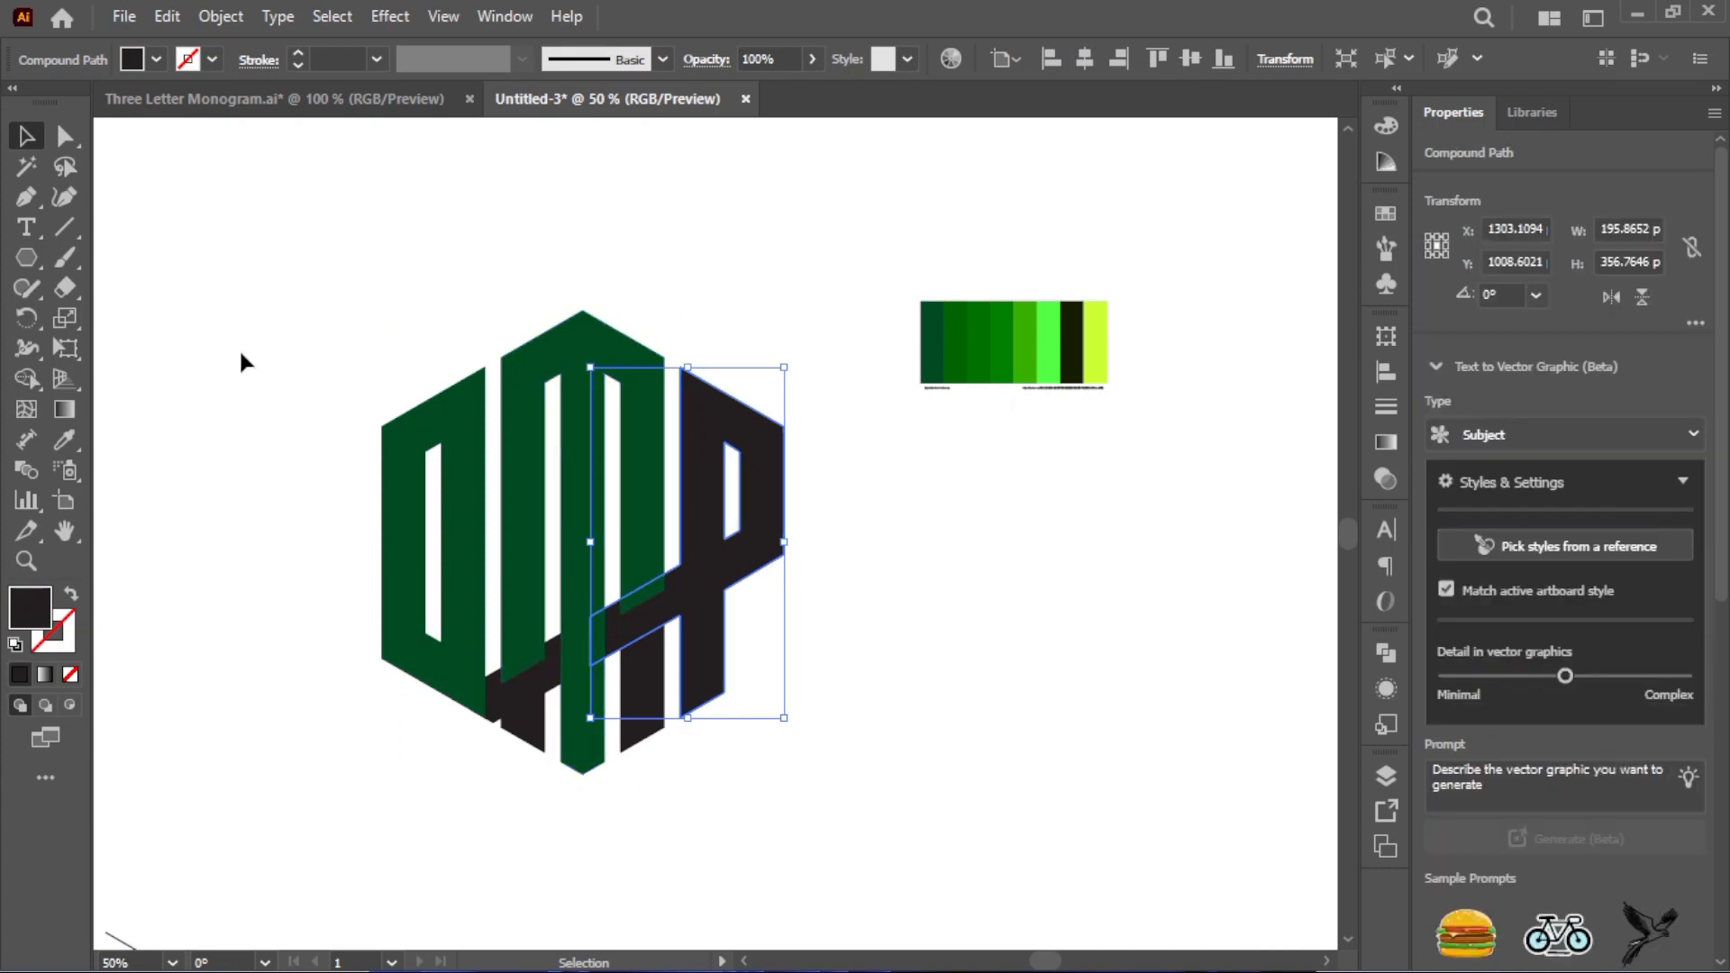
click(63, 439)
click(1052, 347)
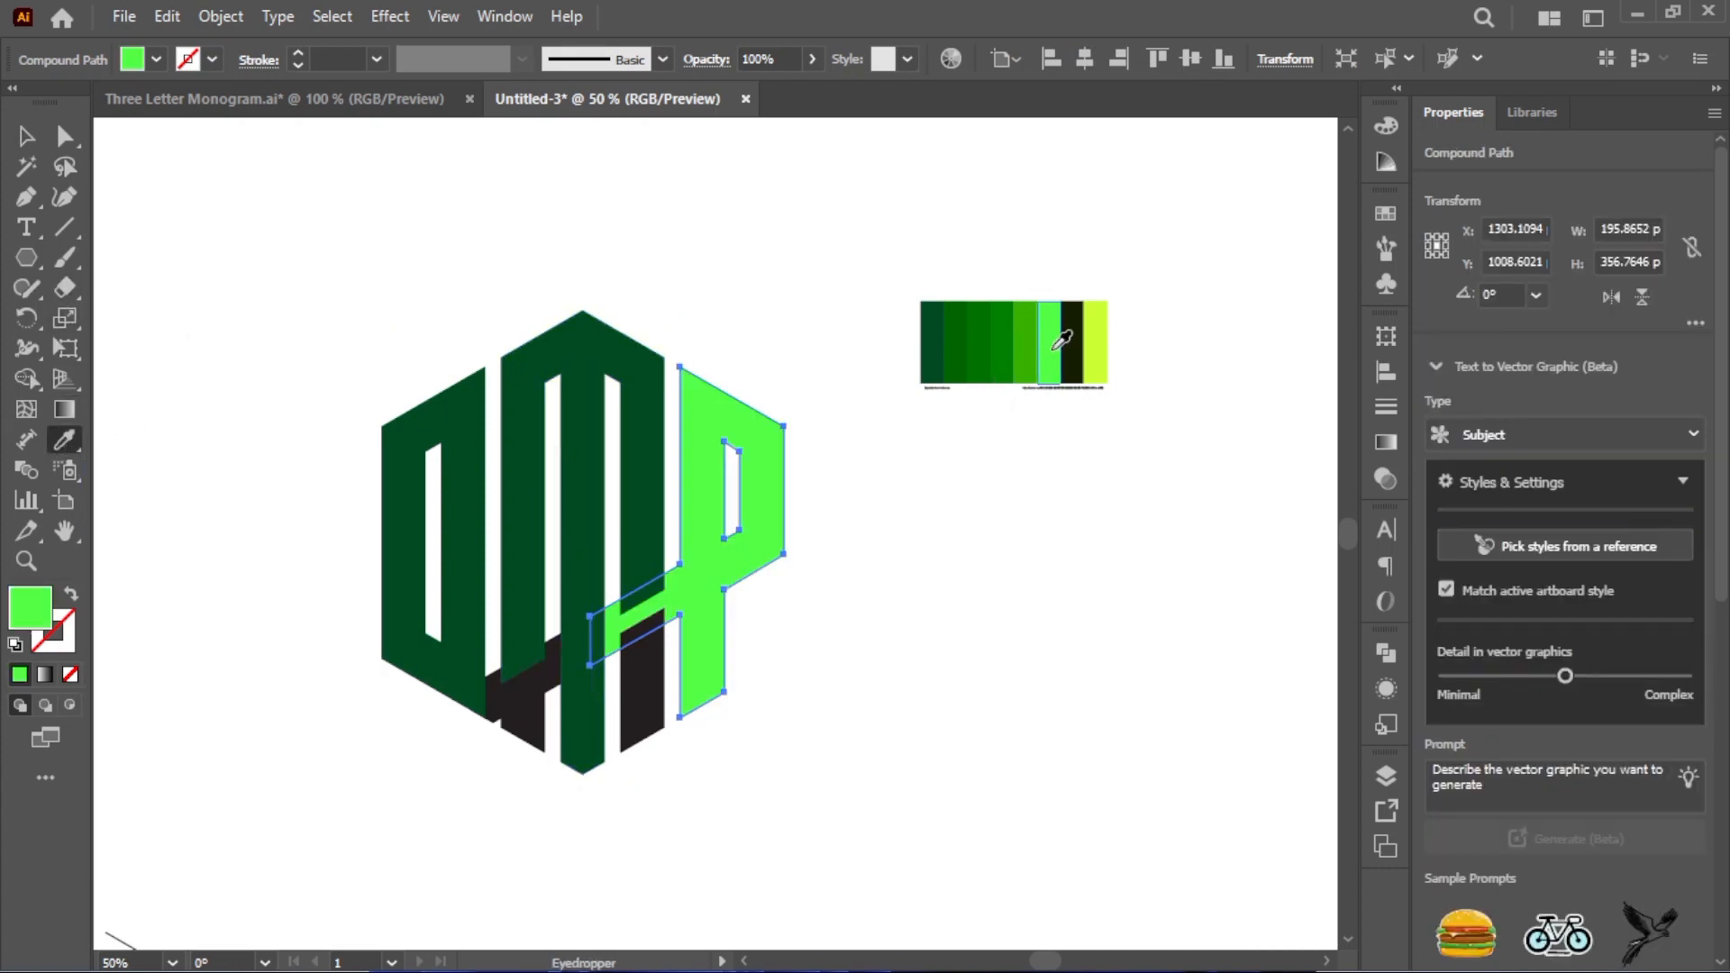
click(43, 146)
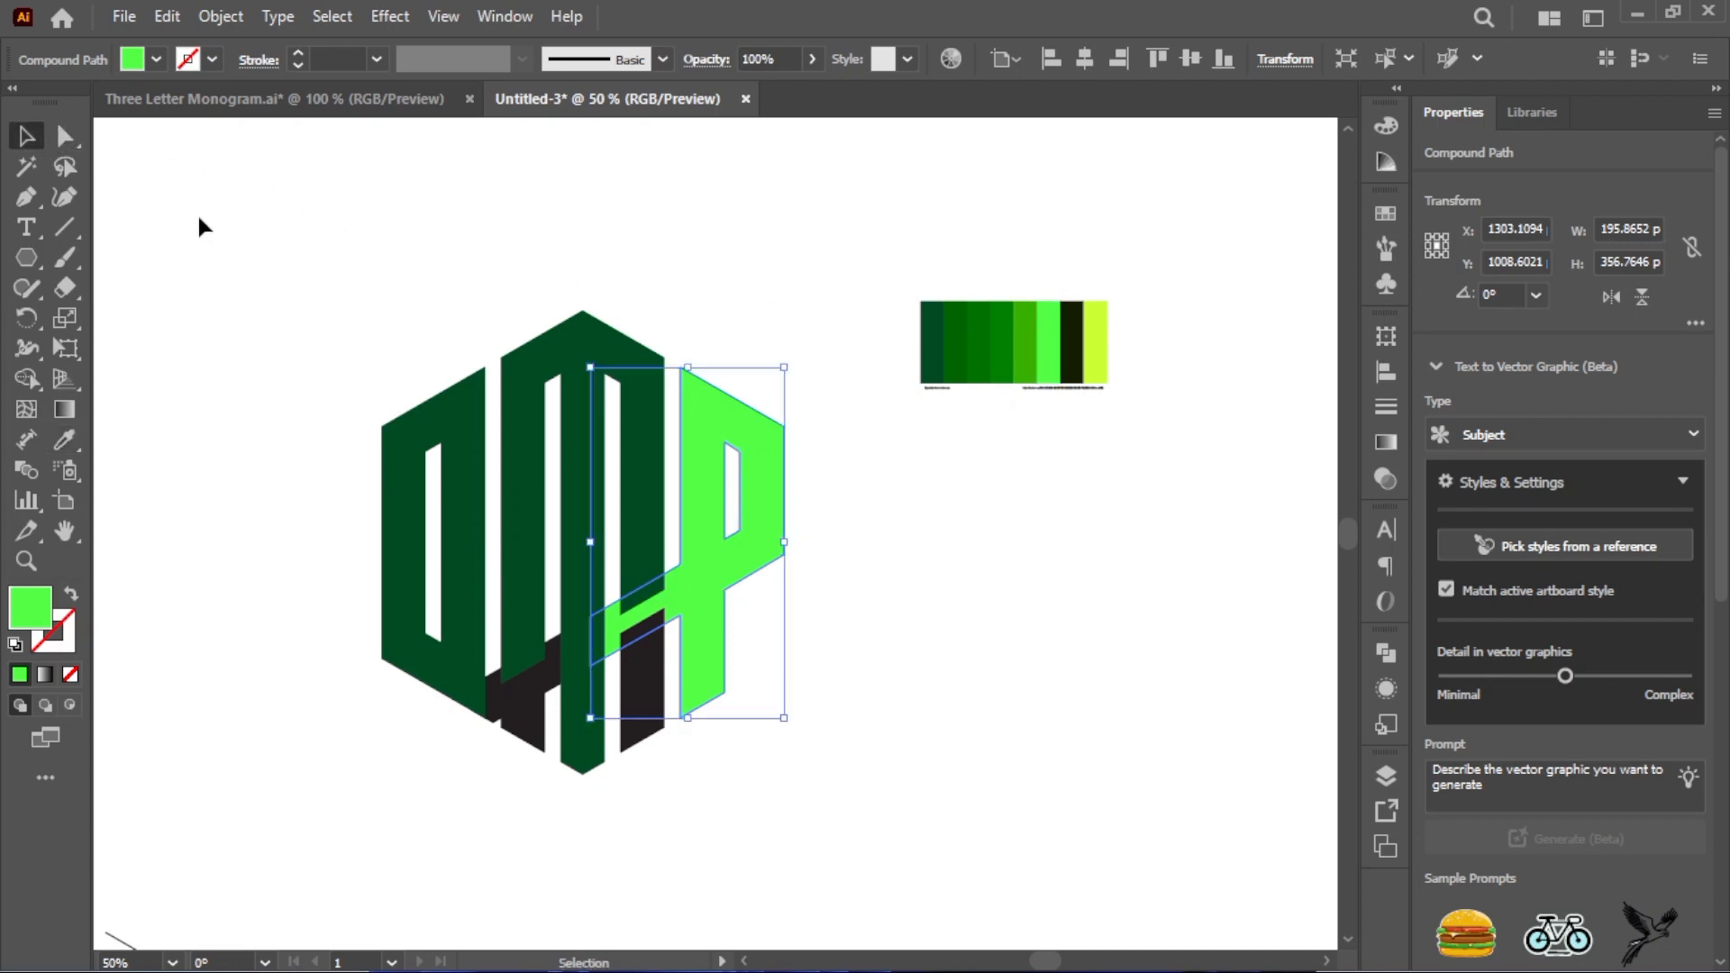
click(670, 367)
Fill the two lower leg pieces beside the middle stem with the palette's first dark green swatch
ctrl+click(650, 683)
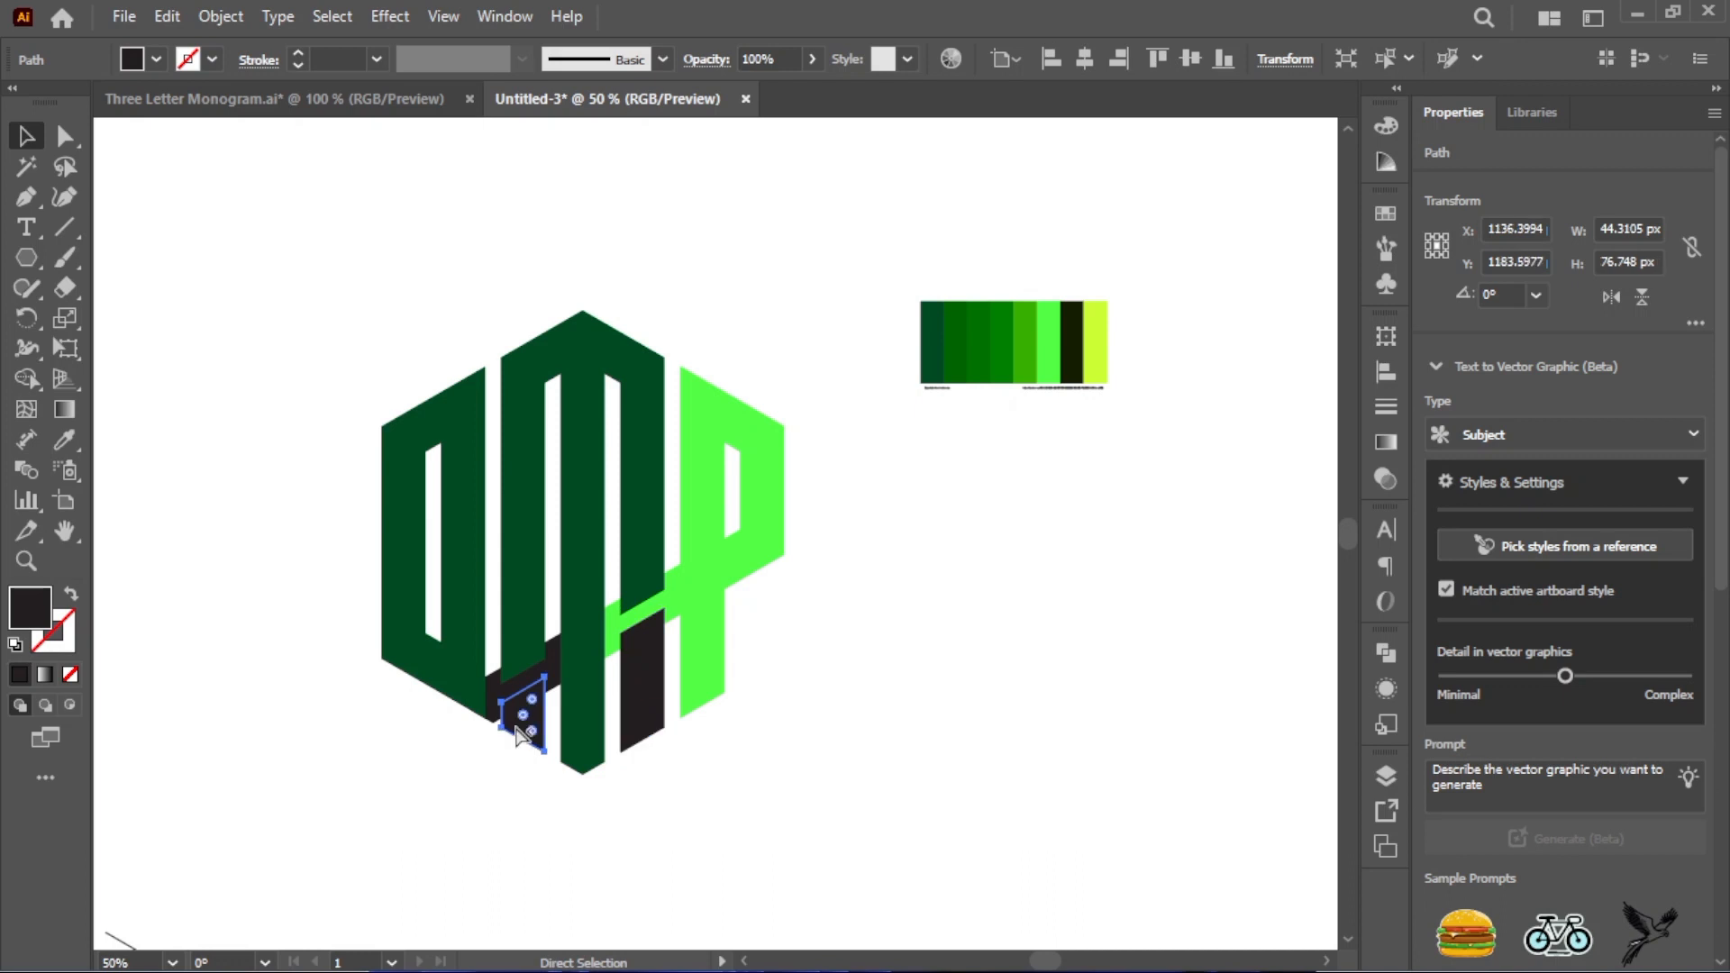
ctrl+click(520, 734)
shift+click(650, 713)
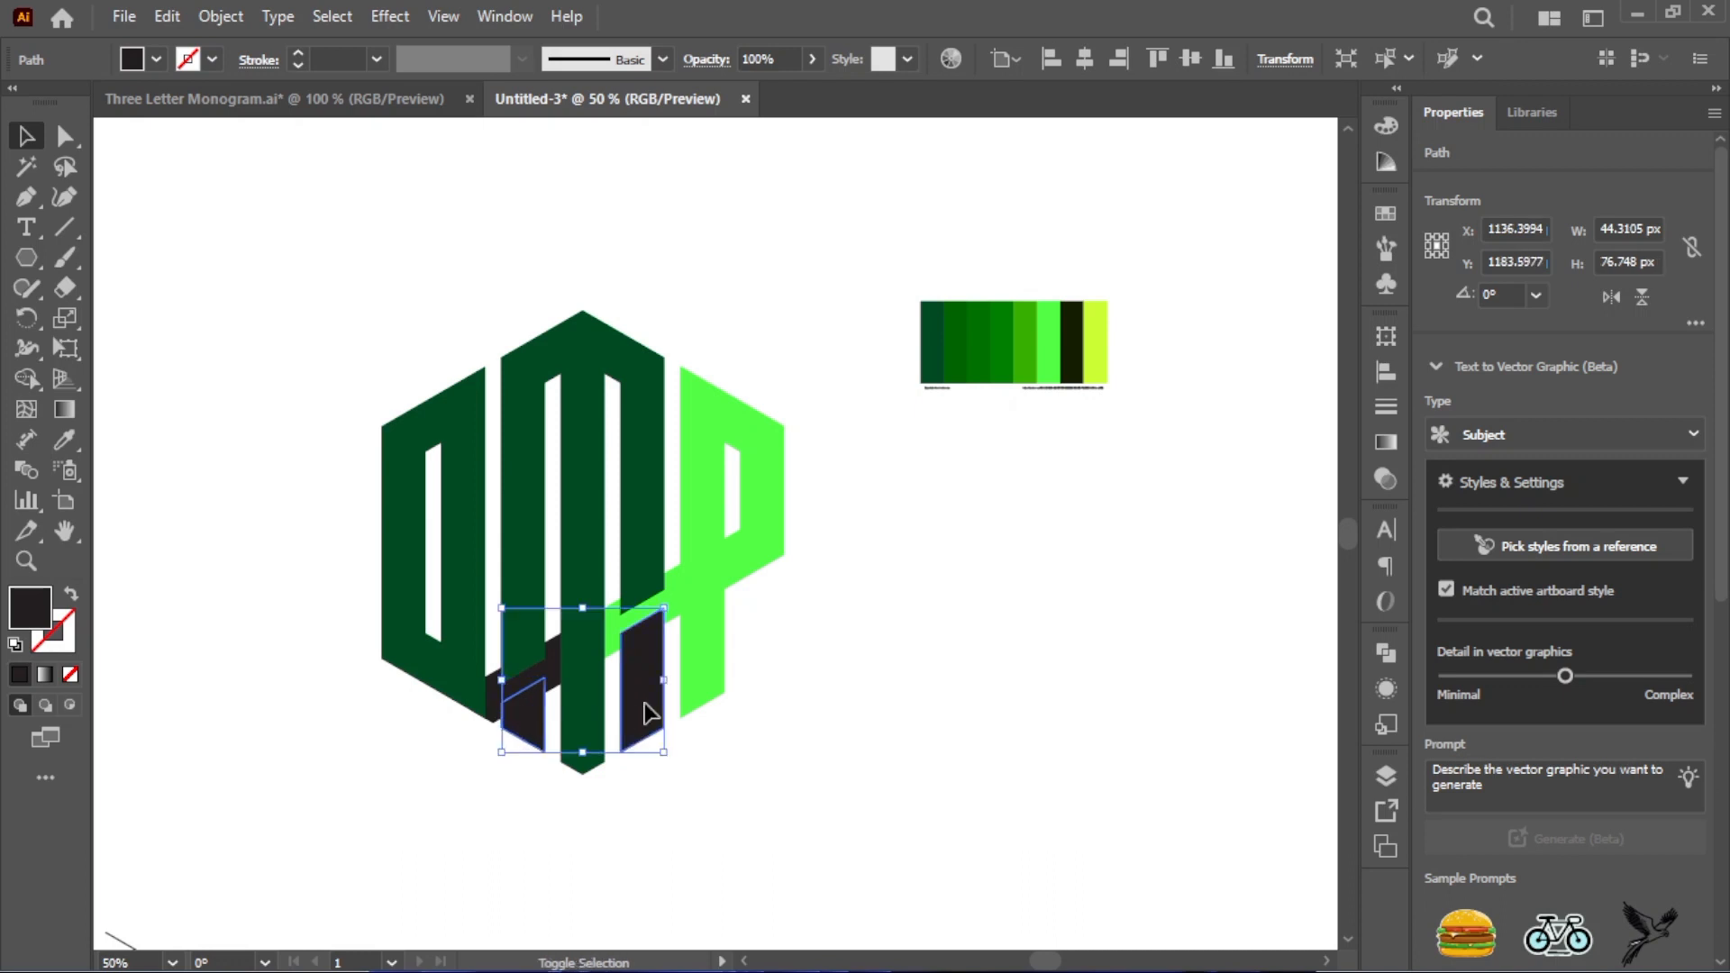
click(64, 440)
click(924, 340)
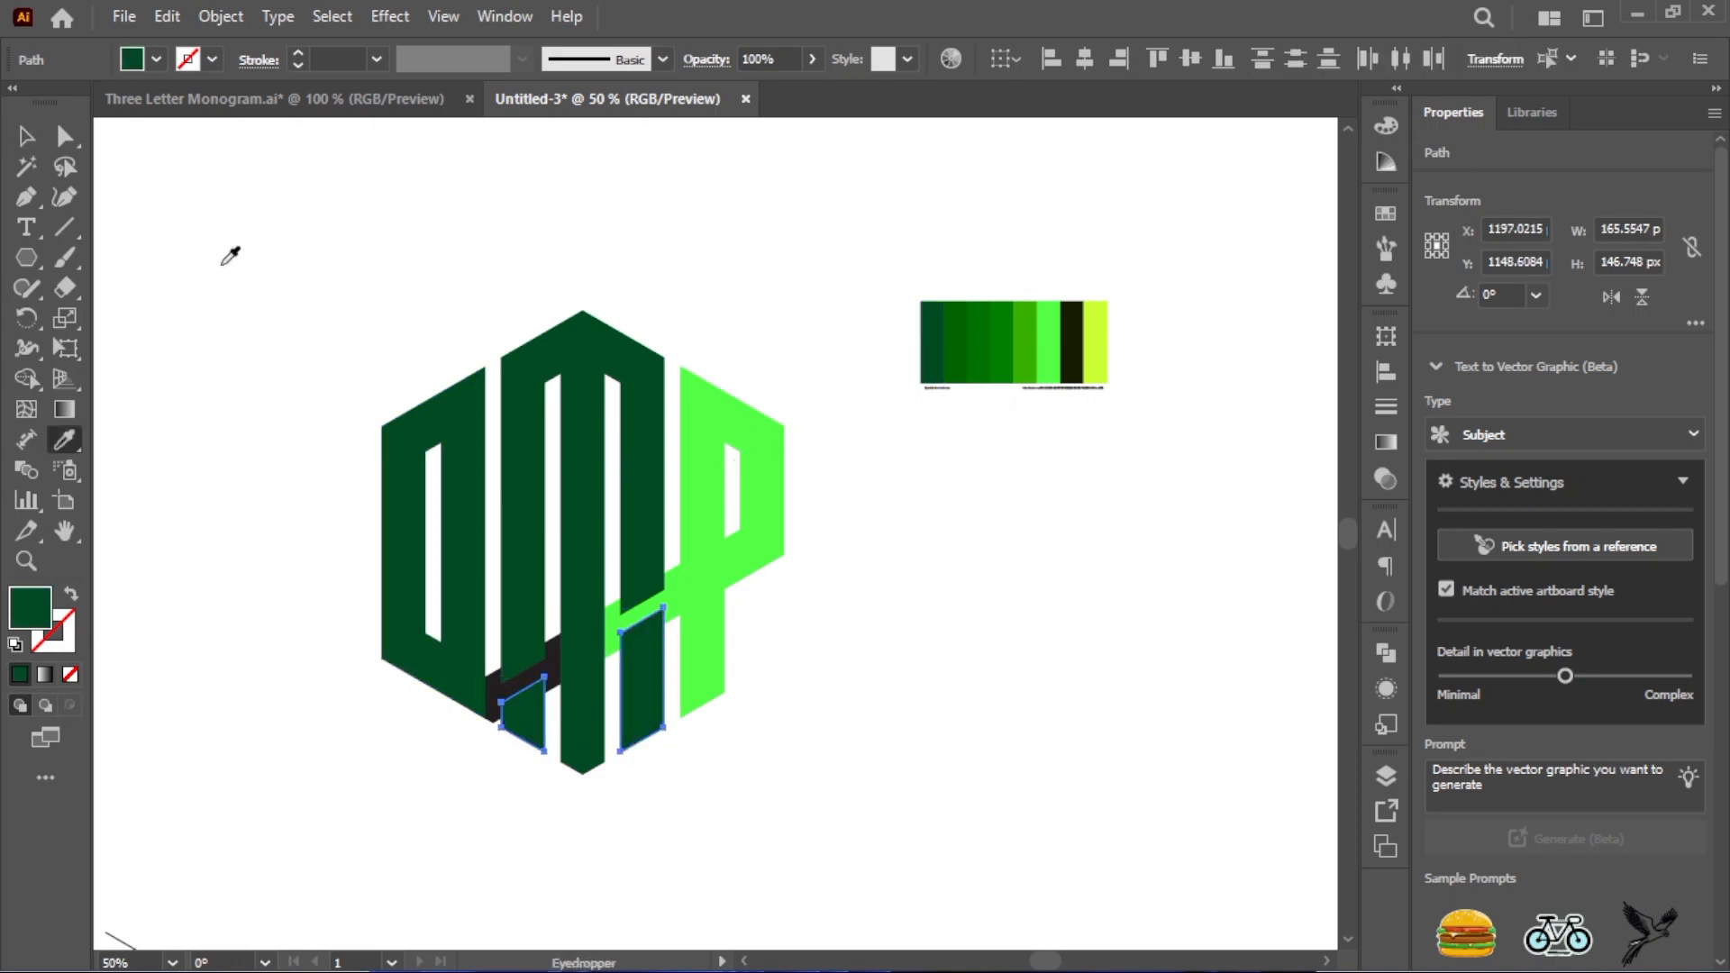
key(v)
click(232, 223)
Fill the detached diagonal bar between the left letter and the middle stem with the palette's bright green
scroll(765, 568, down, 2)
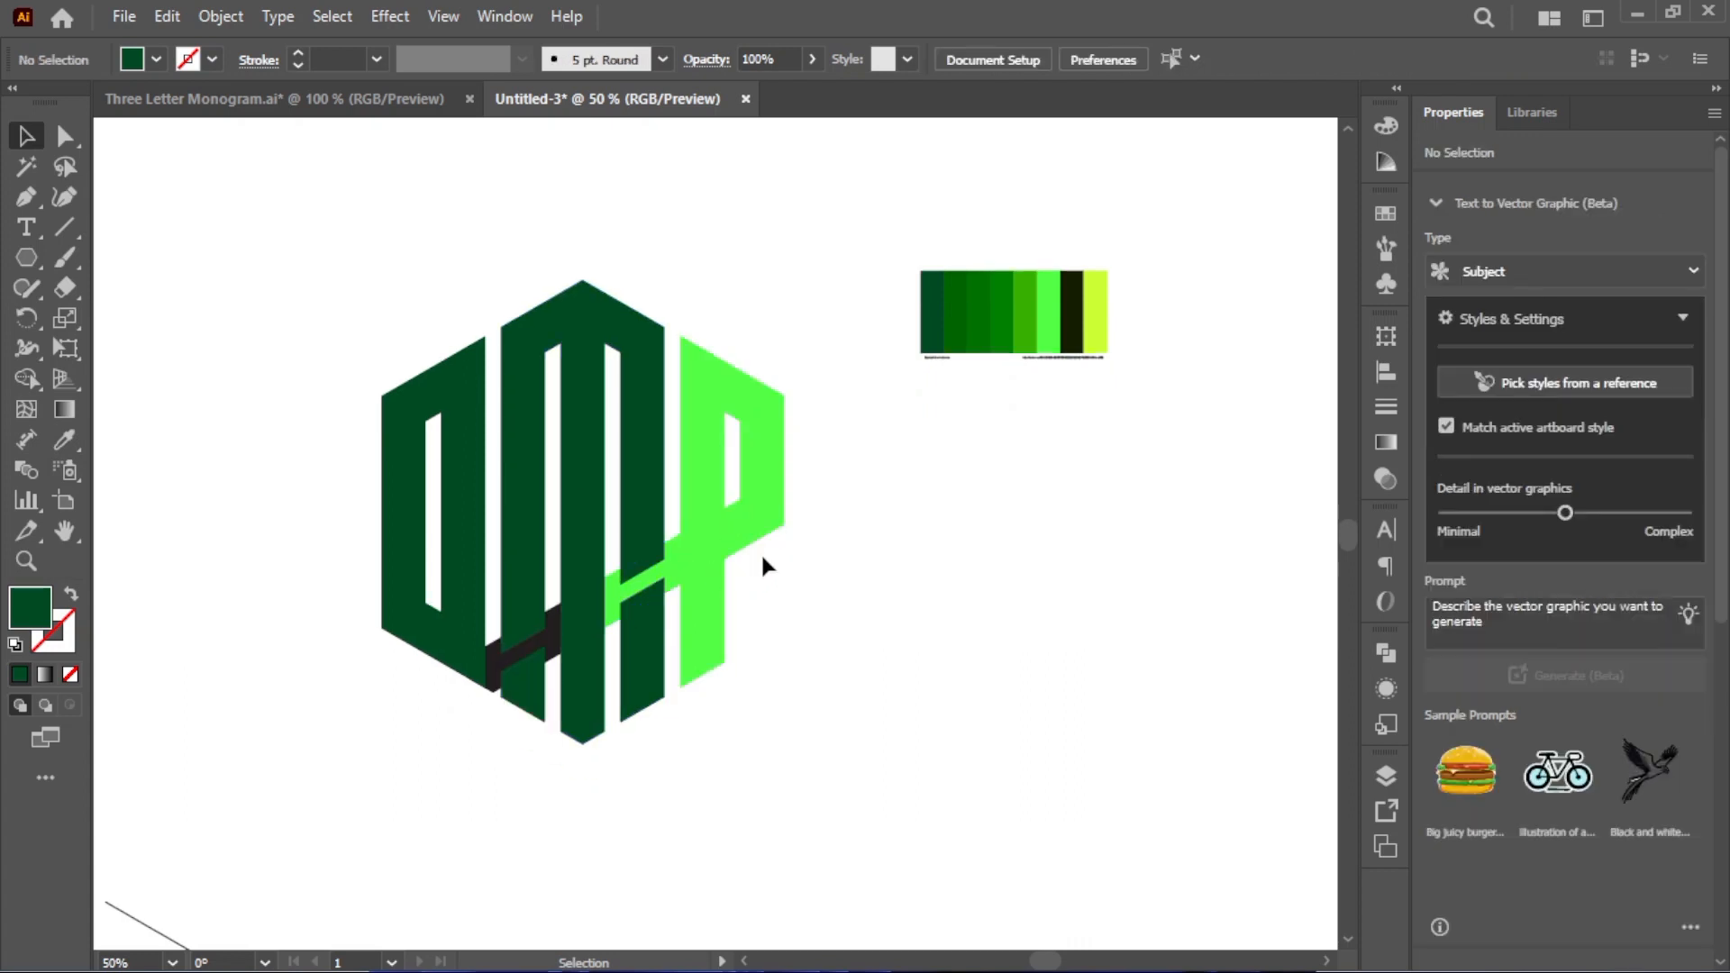
click(545, 615)
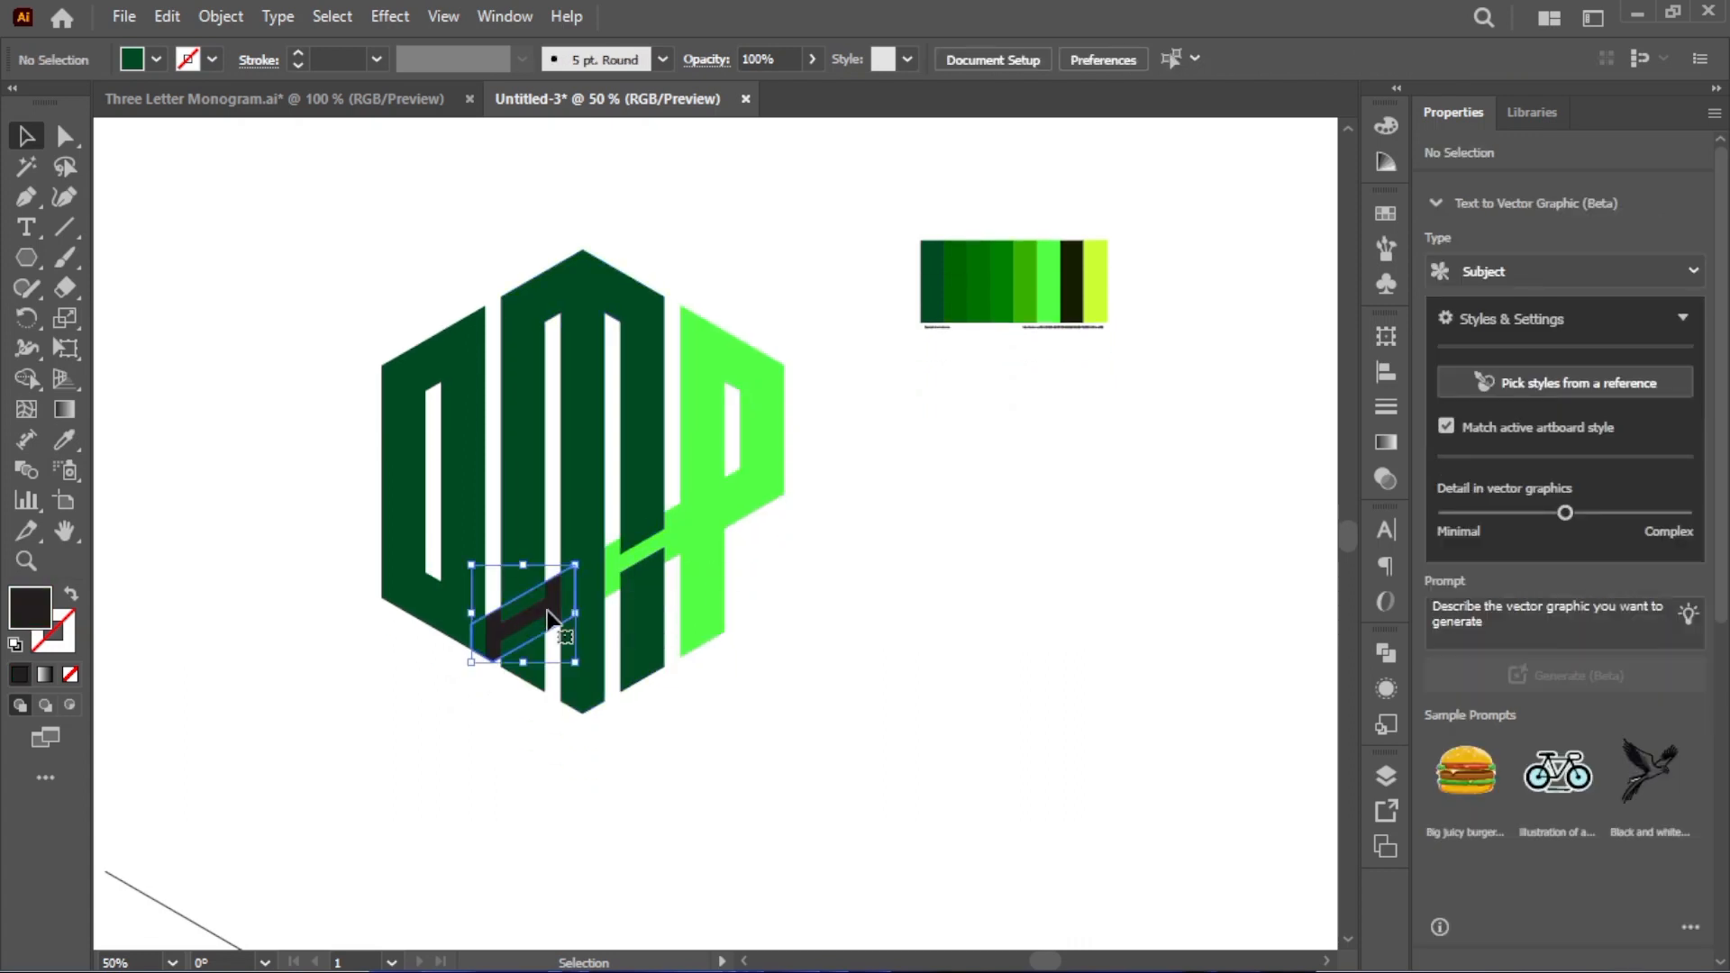
click(65, 441)
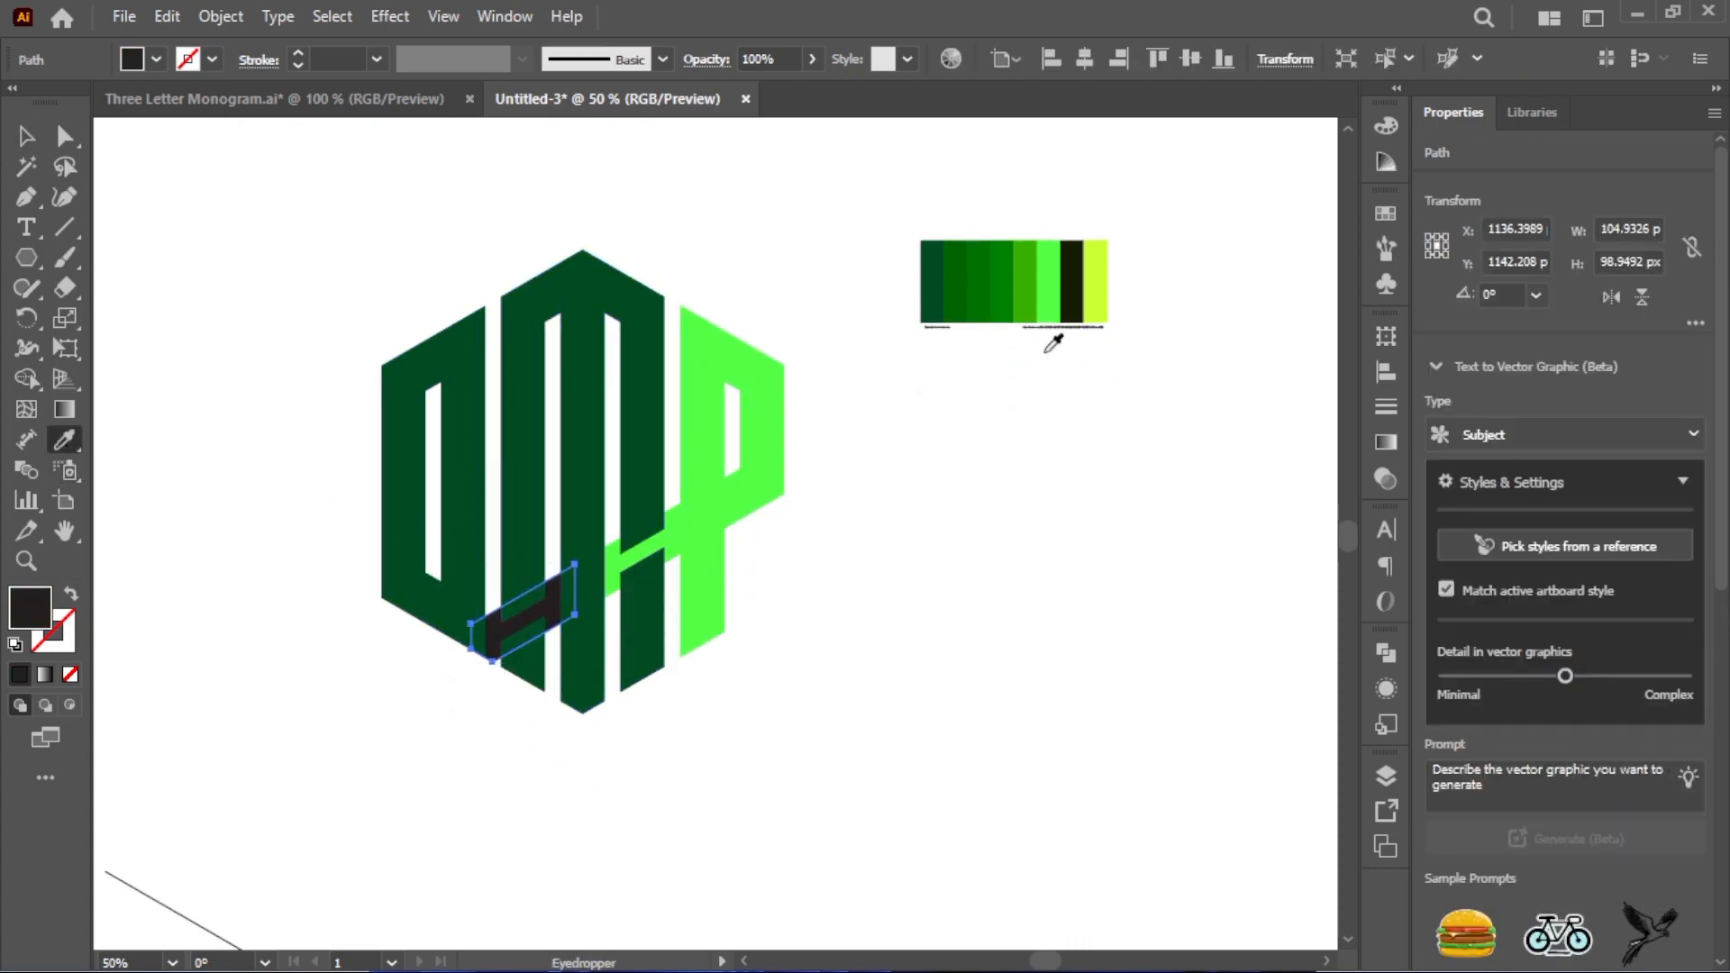
click(1052, 300)
click(25, 137)
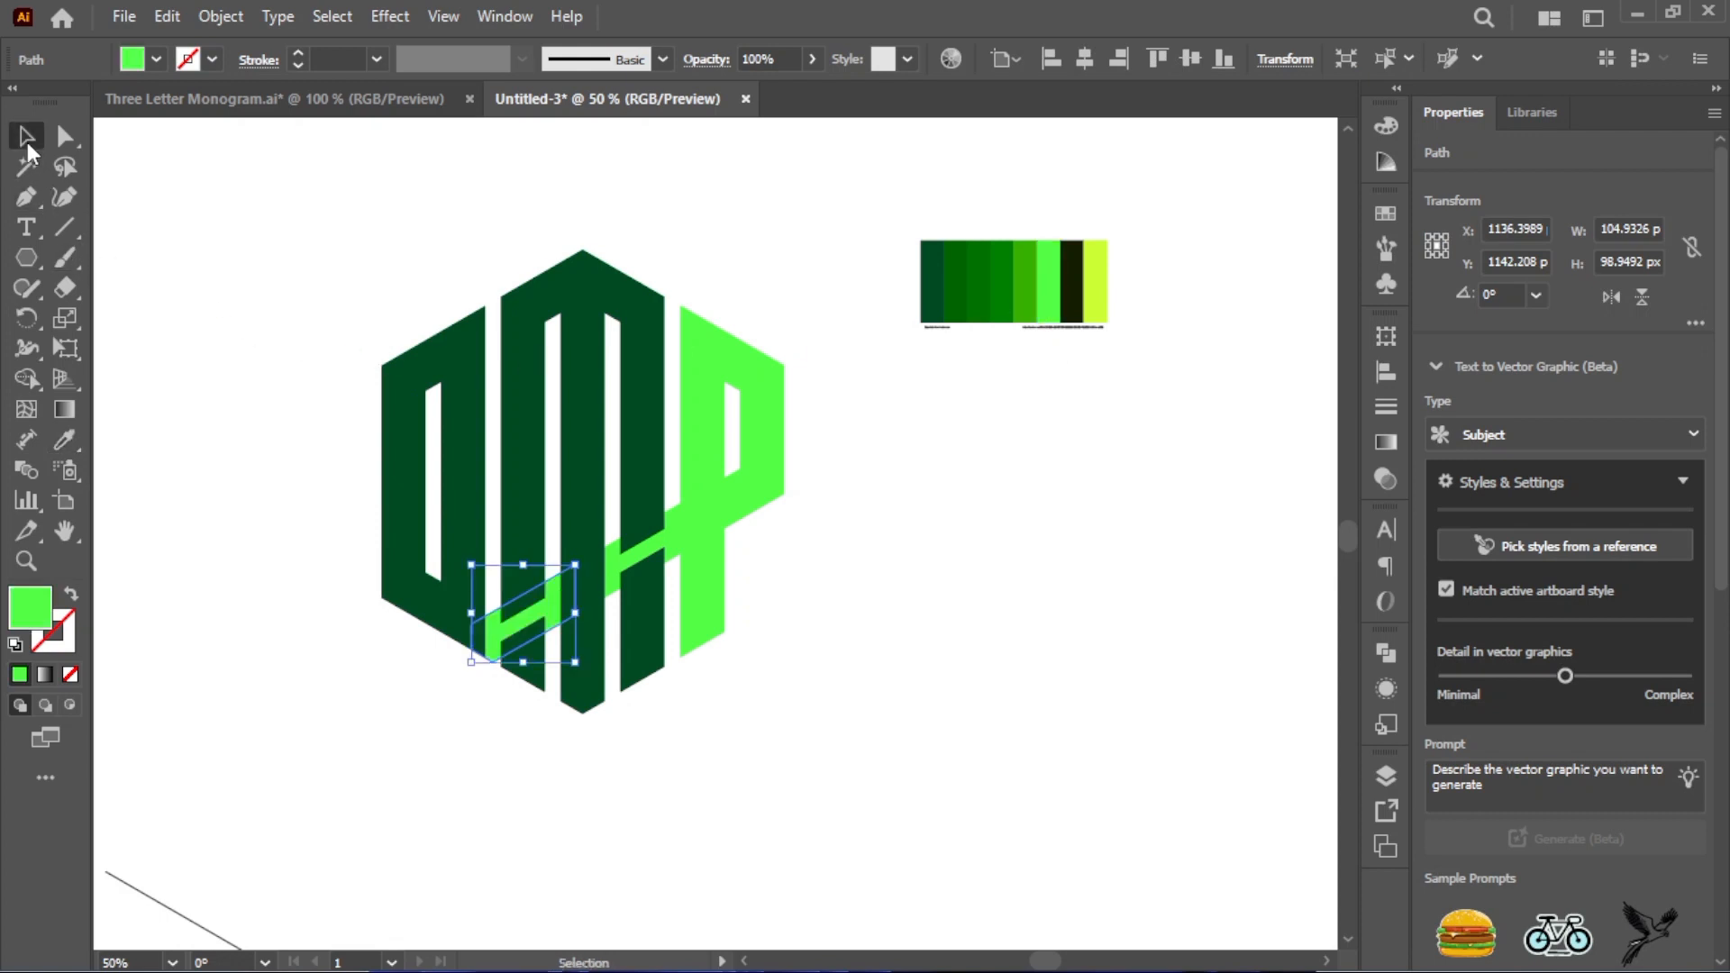
click(248, 288)
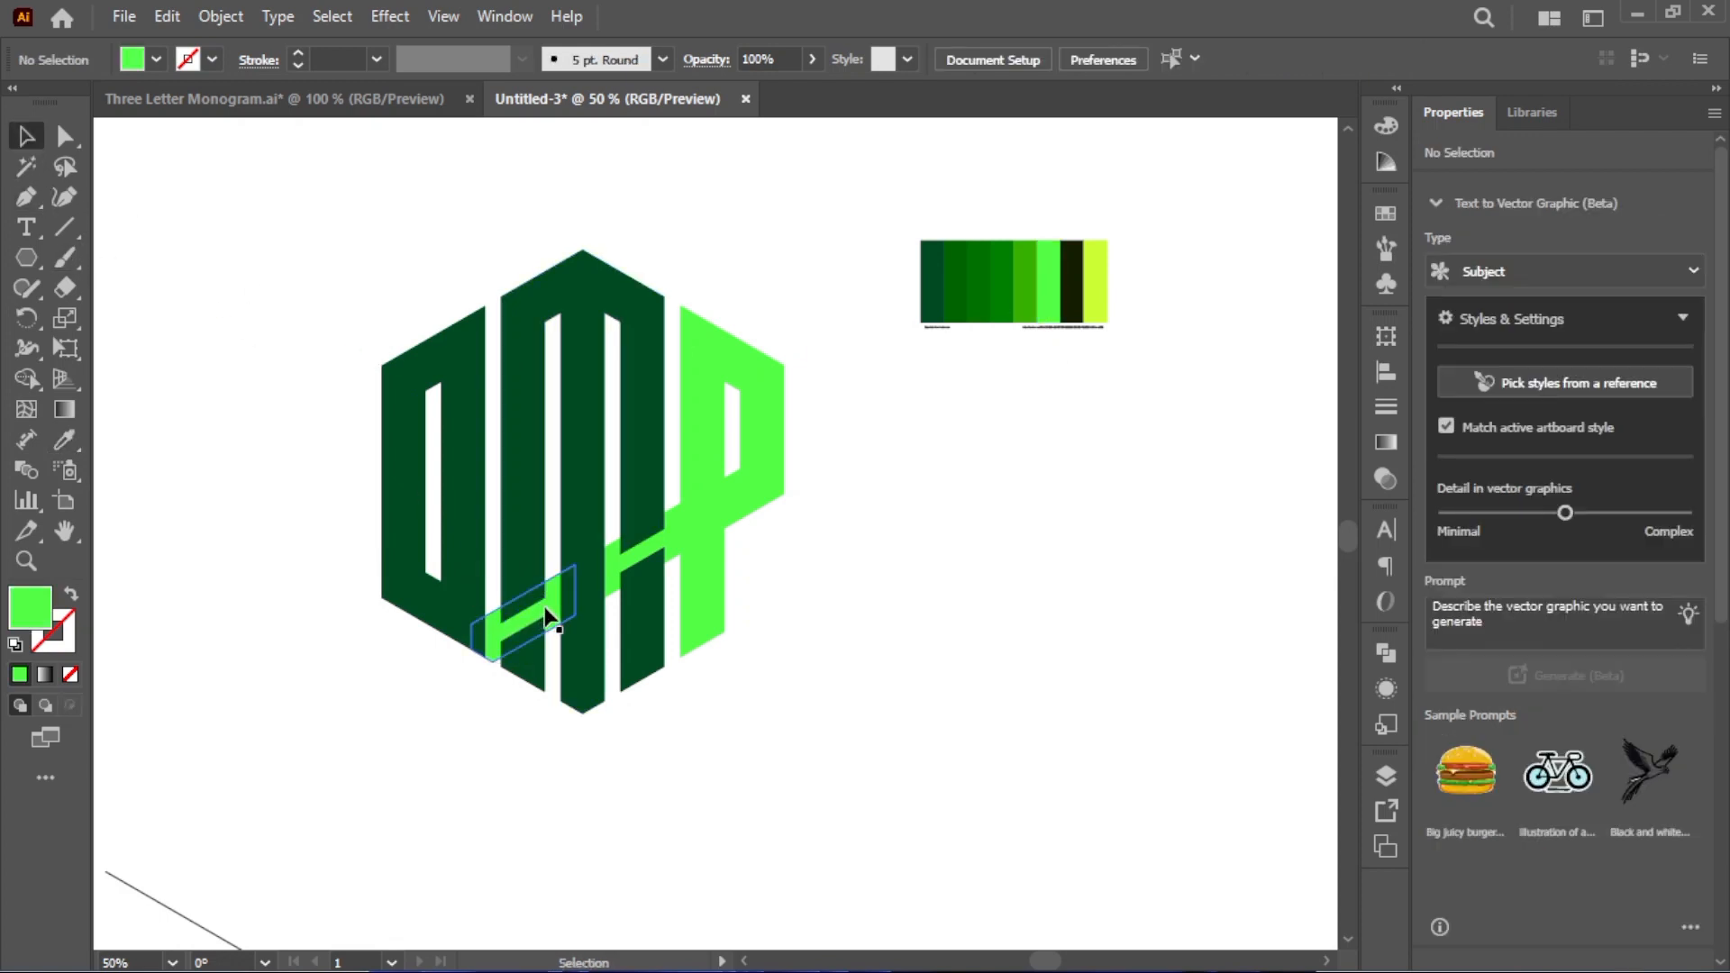
Bring the detached bright green diagonal bar to the front of the monogram's other shapes
right_click(545, 609)
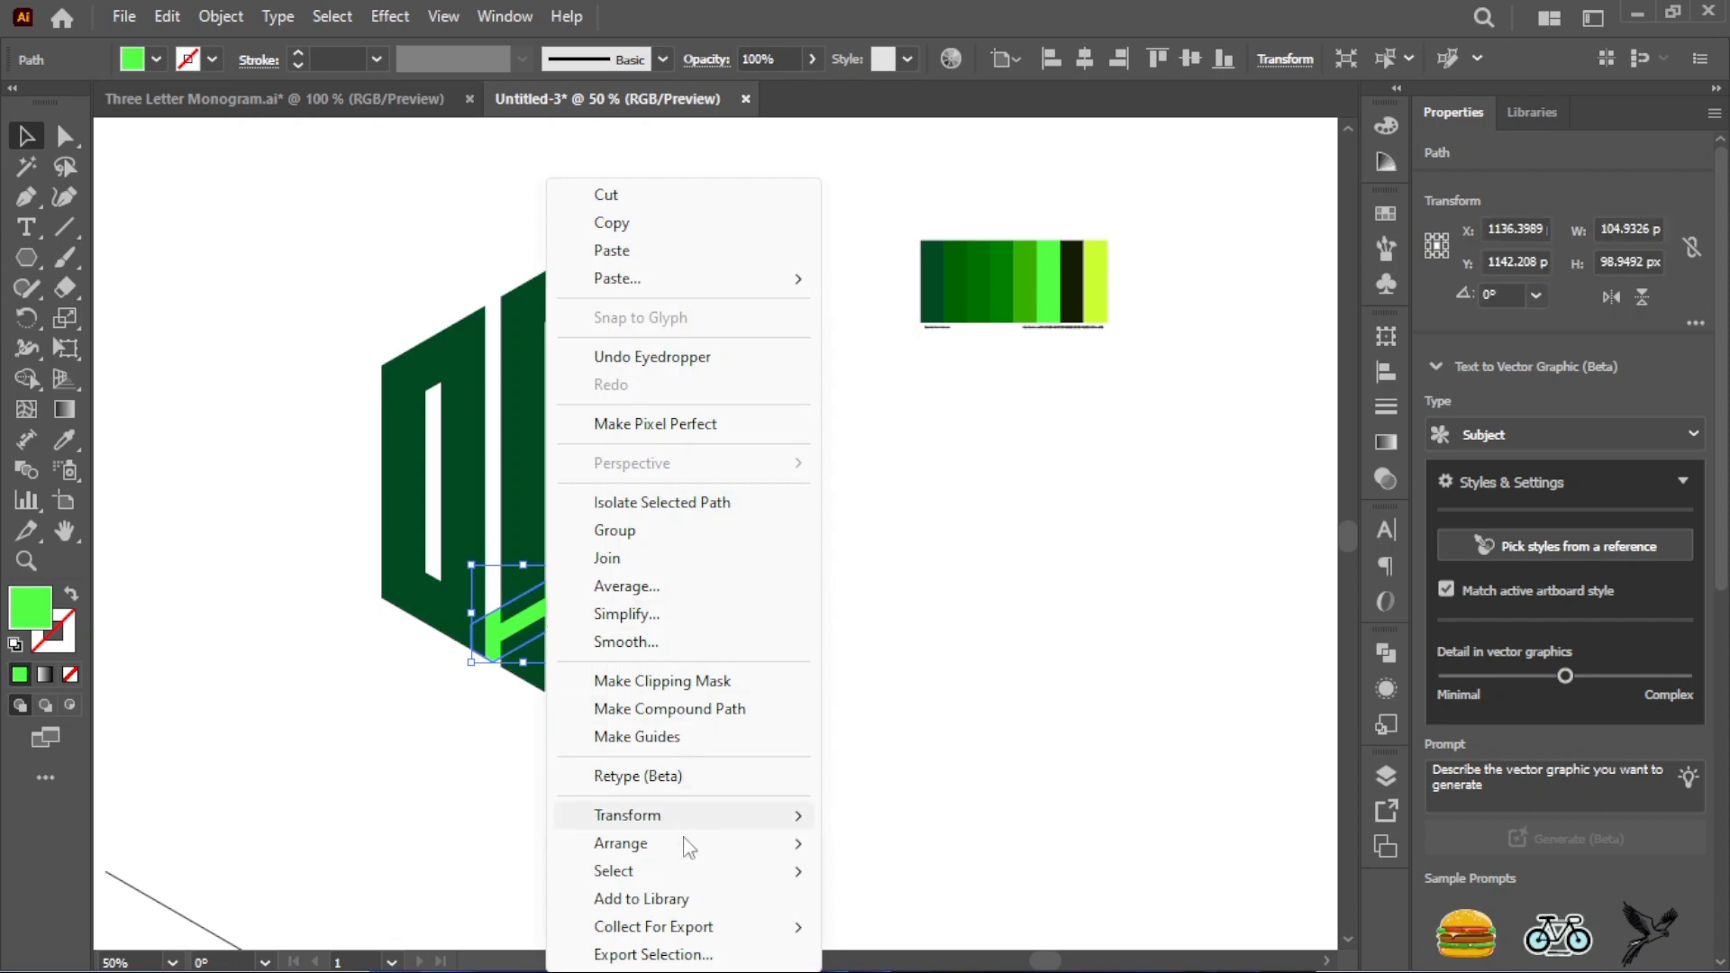
mouse_move(686, 844)
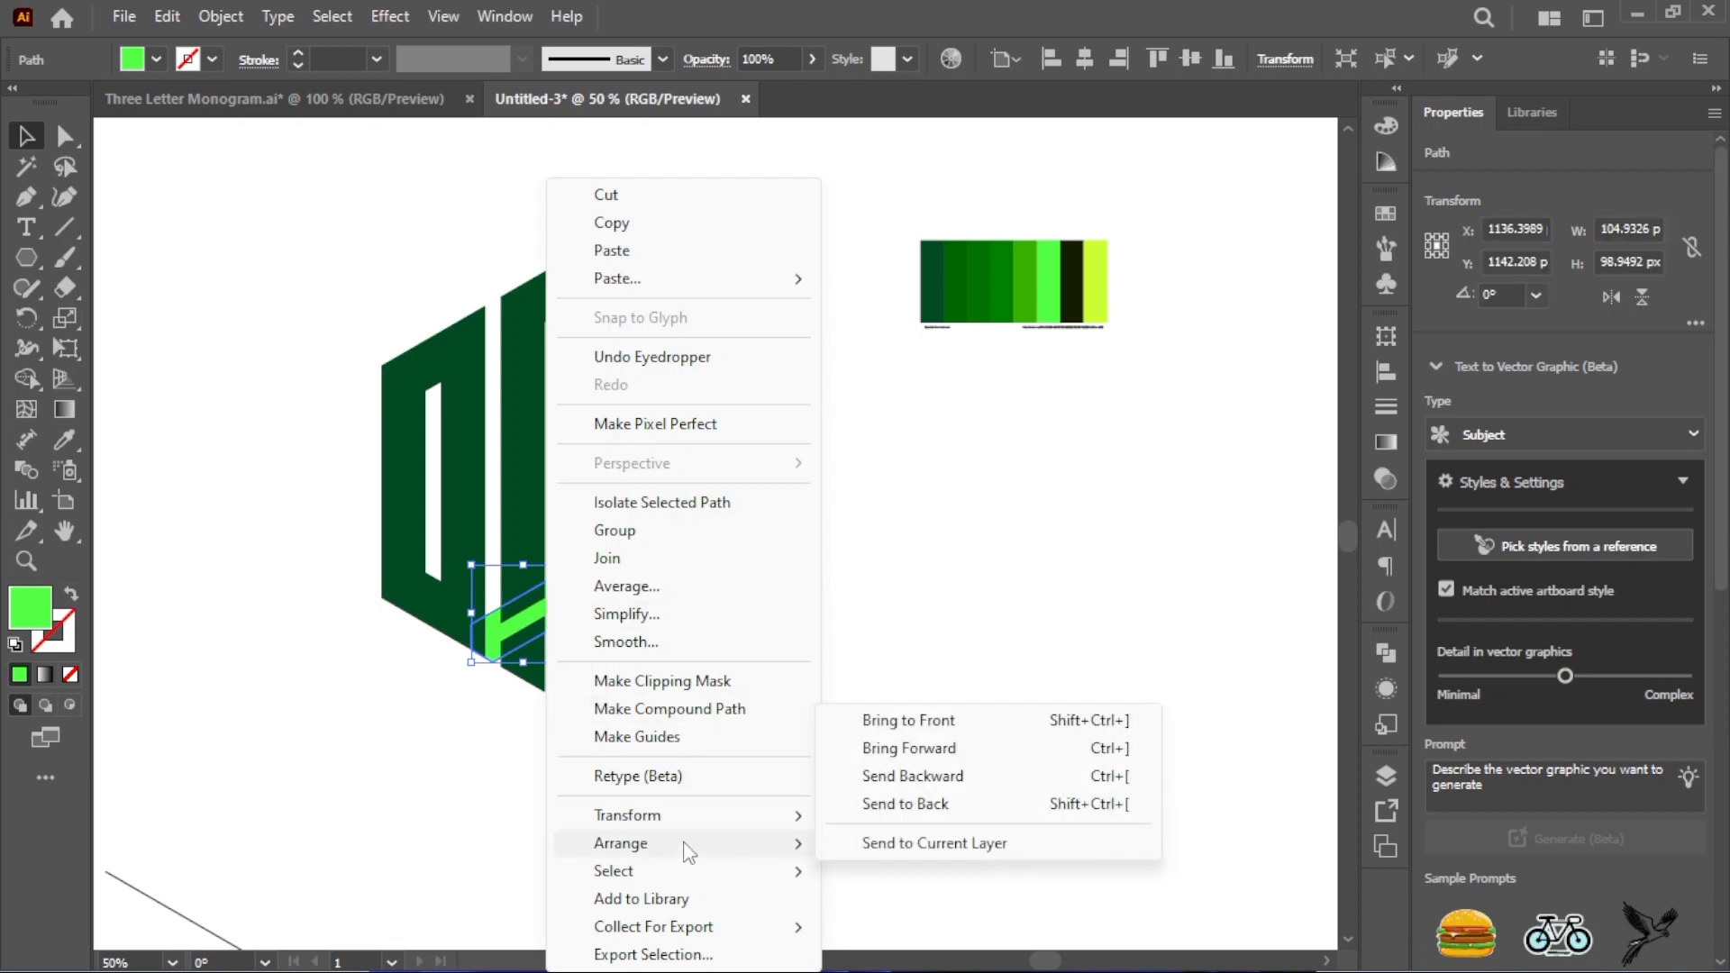
click(950, 723)
click(881, 708)
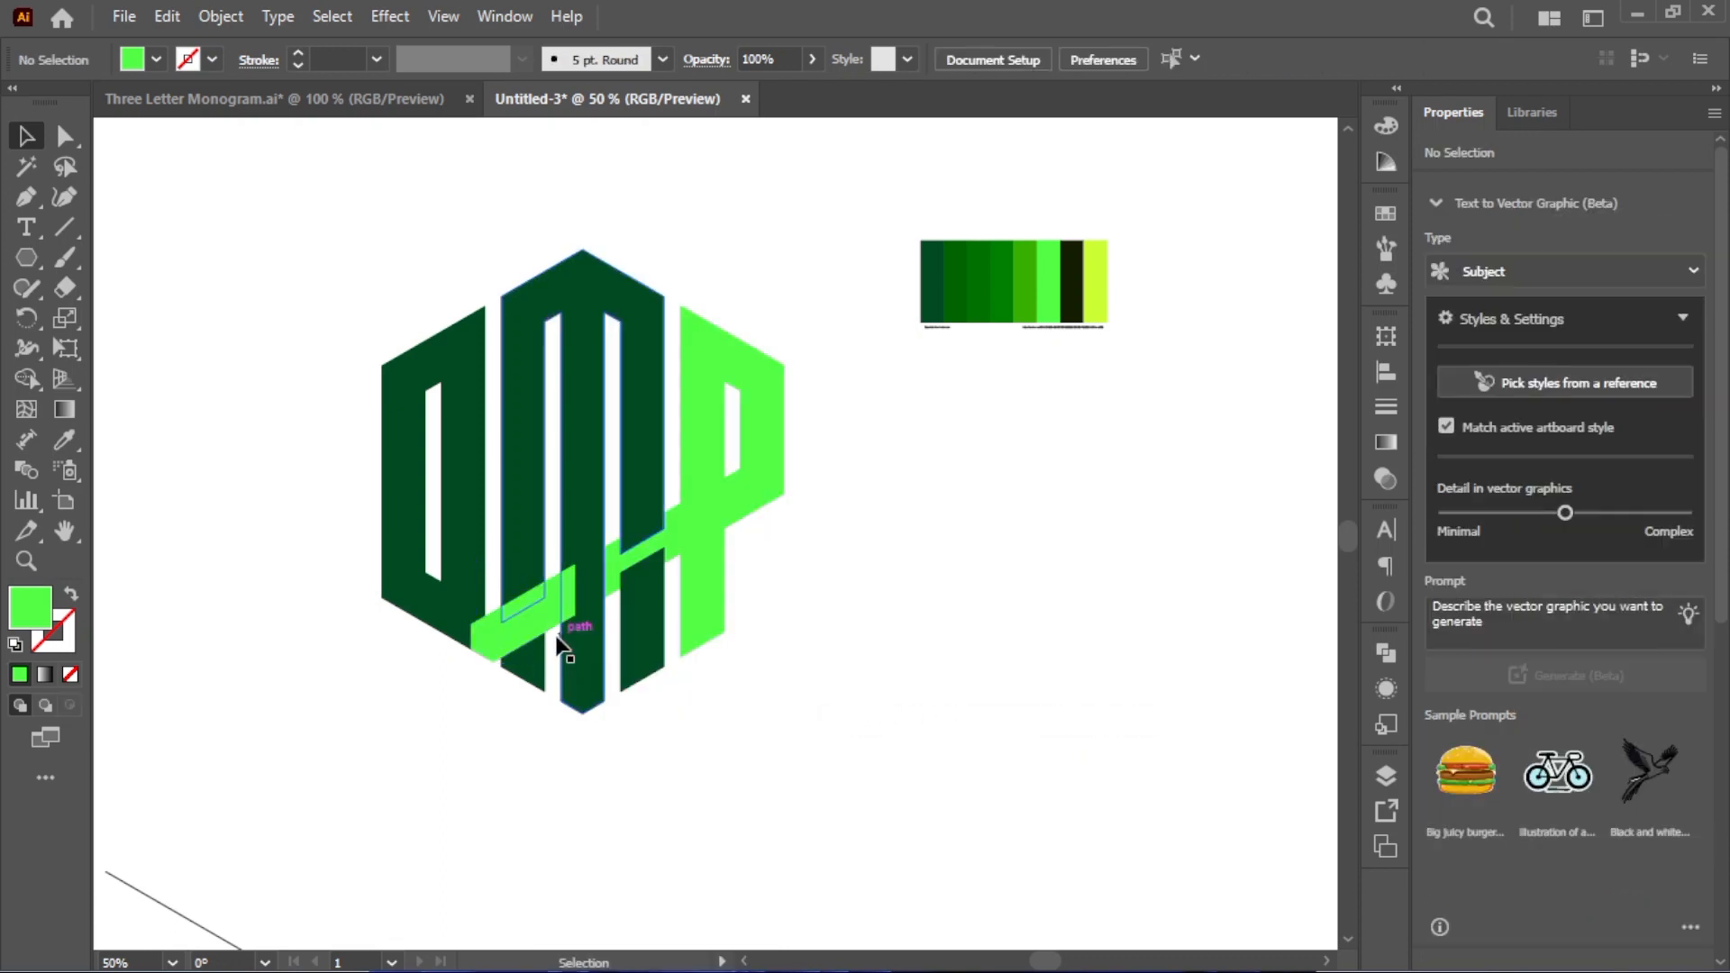
Bring the bright green right letter to the front of the monogram's other shapes
click(705, 548)
right_click(704, 548)
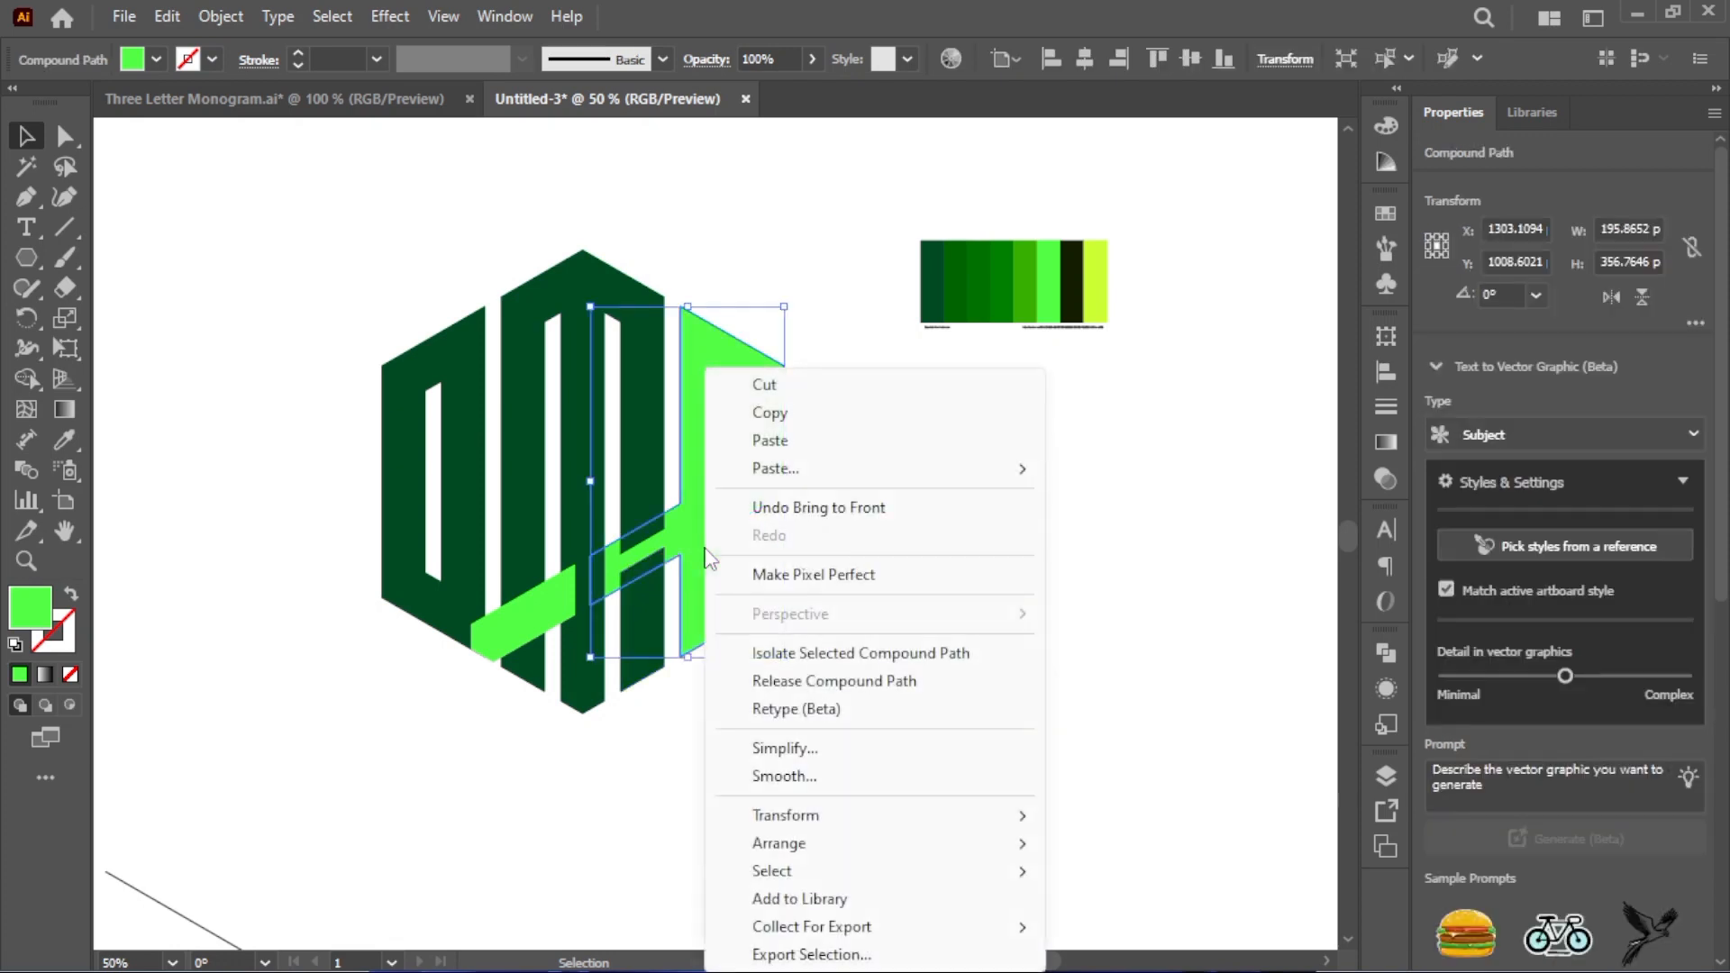
mouse_move(836, 851)
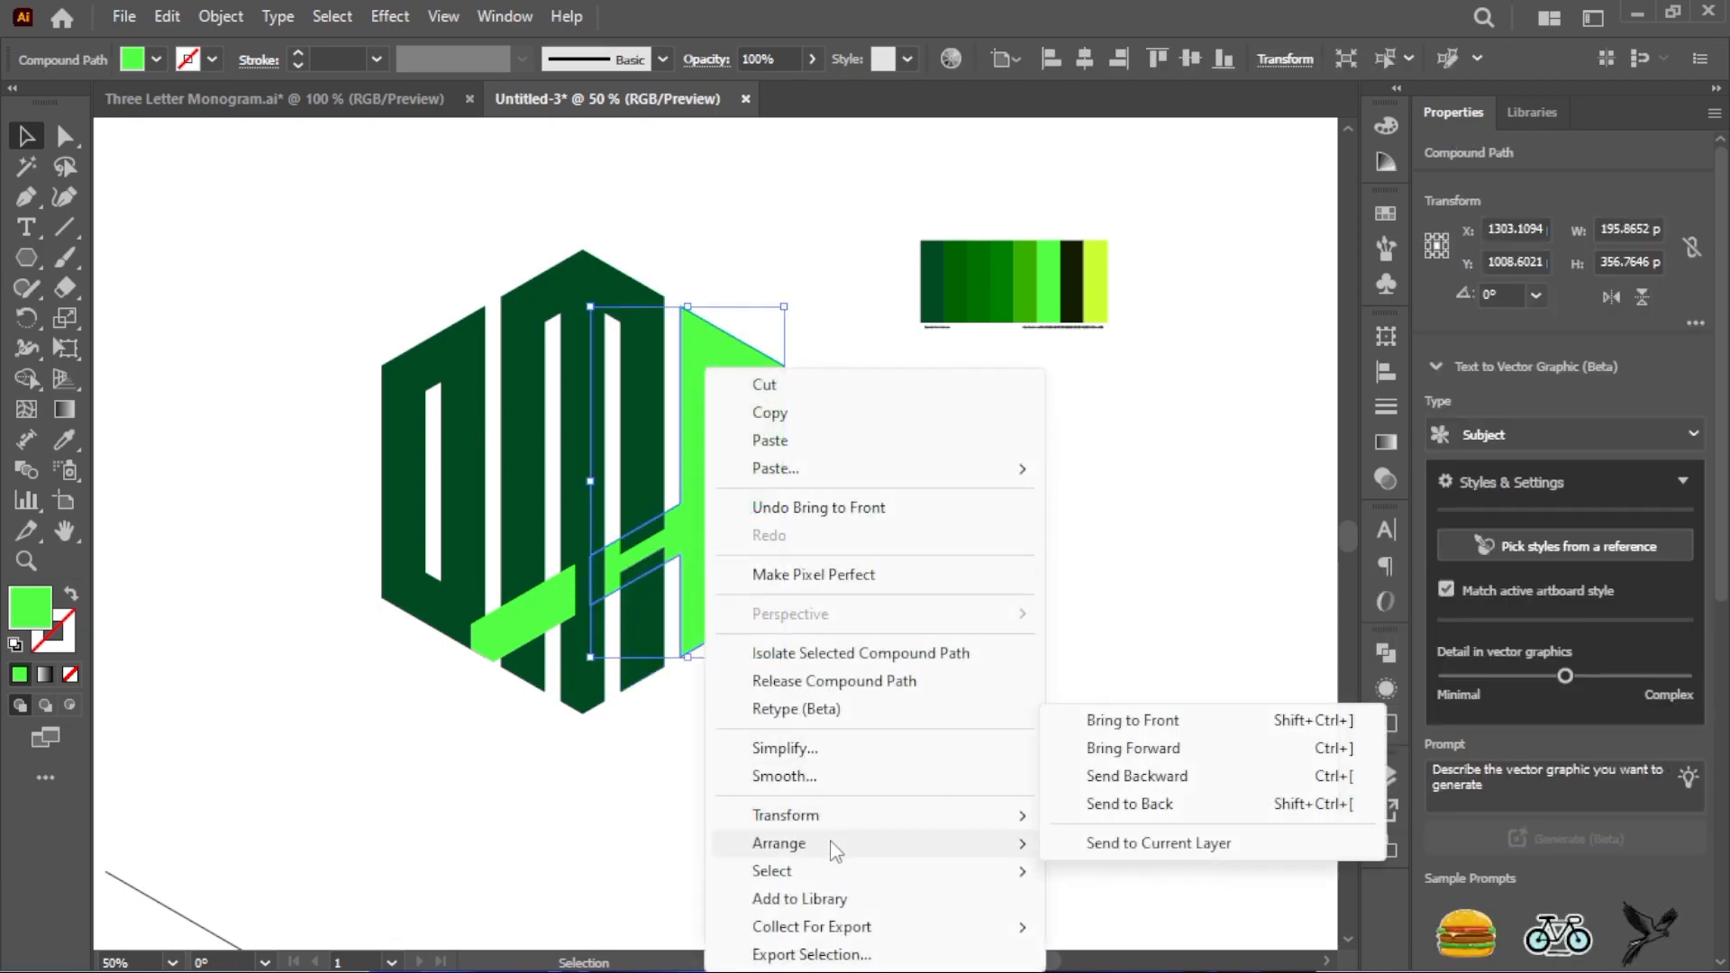
click(1122, 721)
click(991, 604)
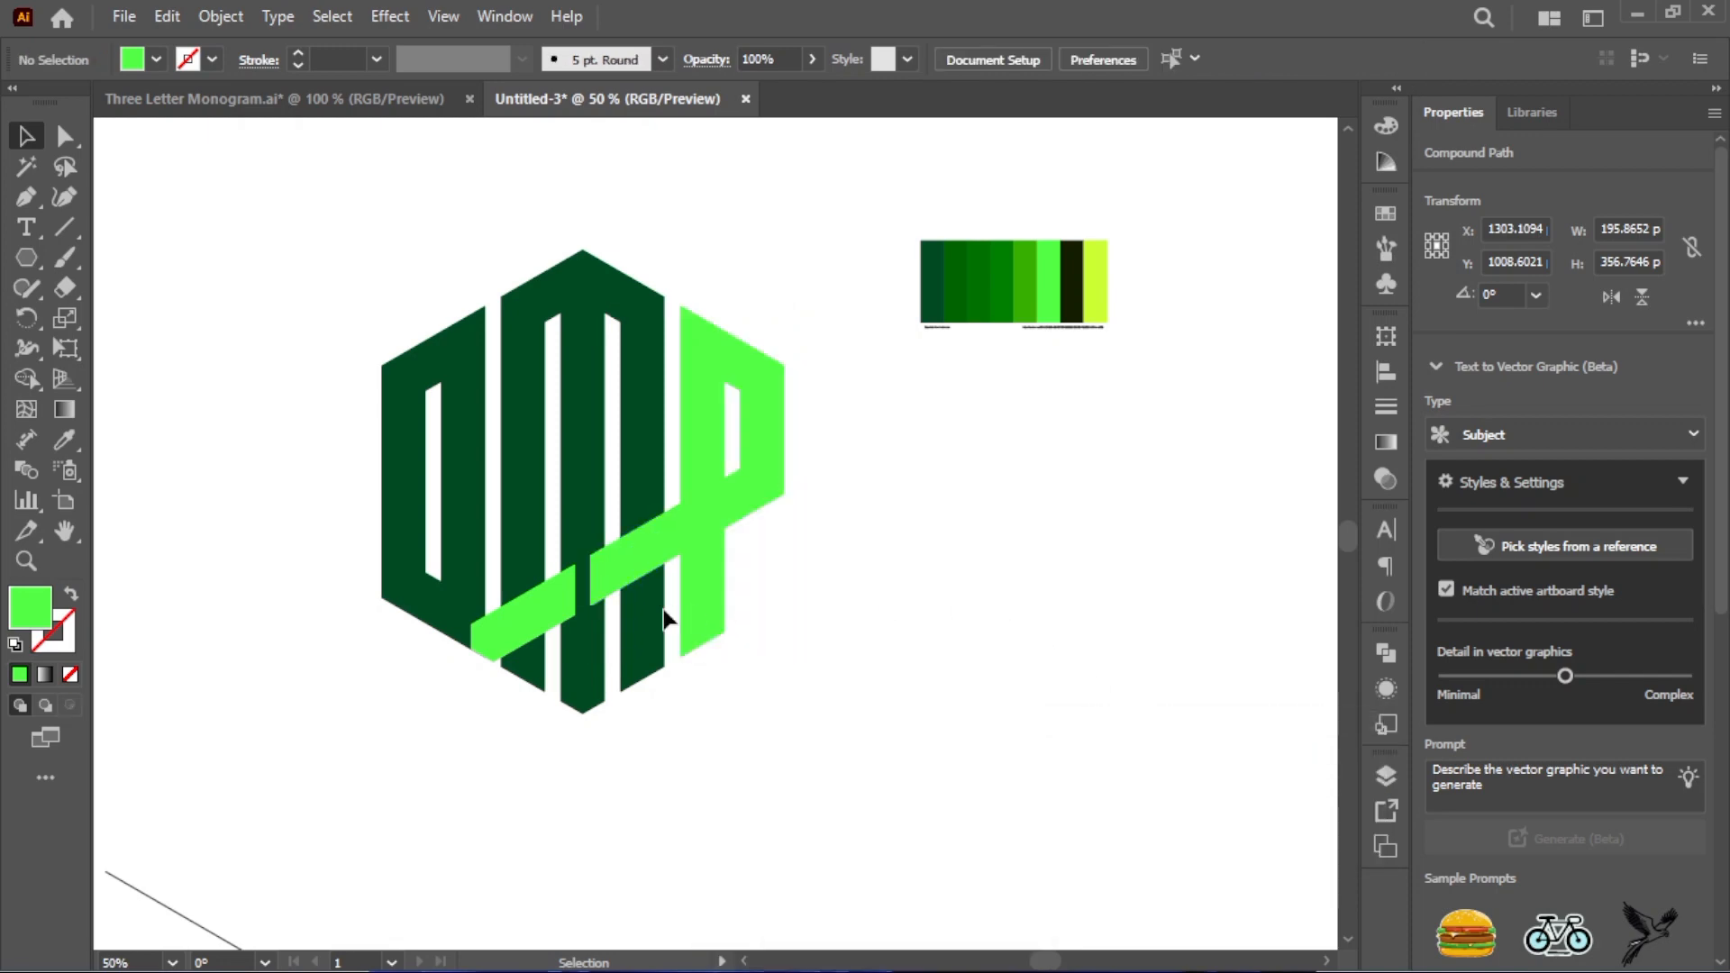
Add an anchor point to the right letter's diagonal arm where its lower edge crosses the middle stem's right side
key(ctrl+equal)
key(ctrl+equal)
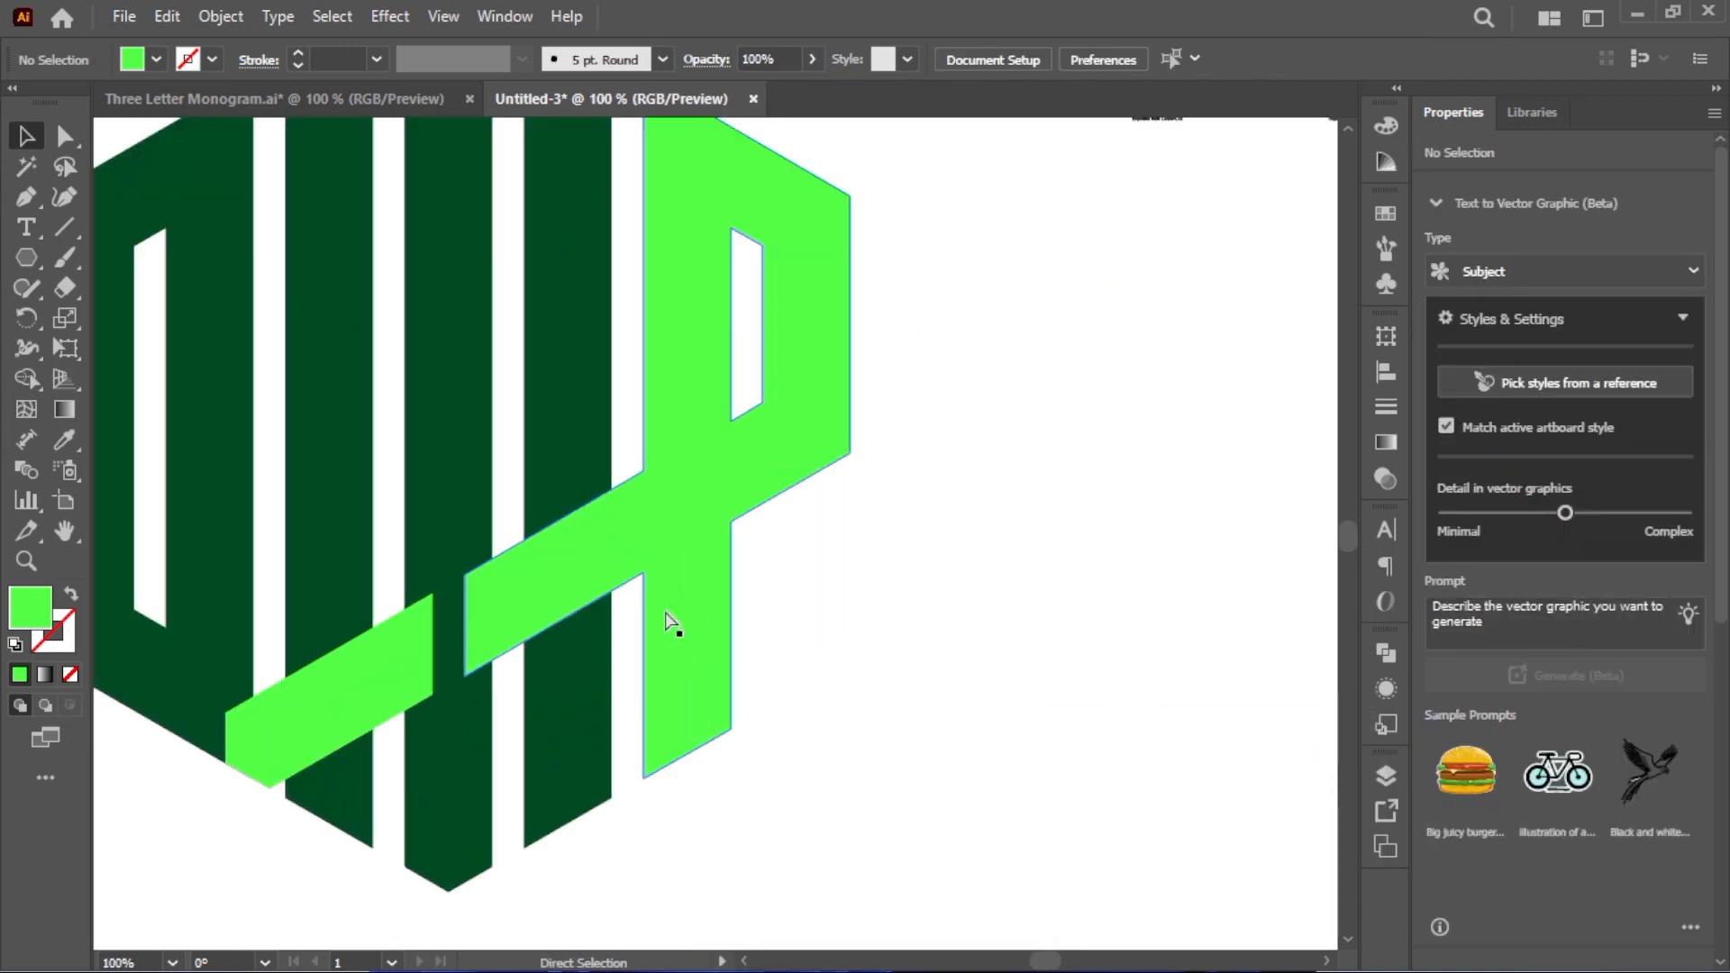
scroll(663, 609, down, 4)
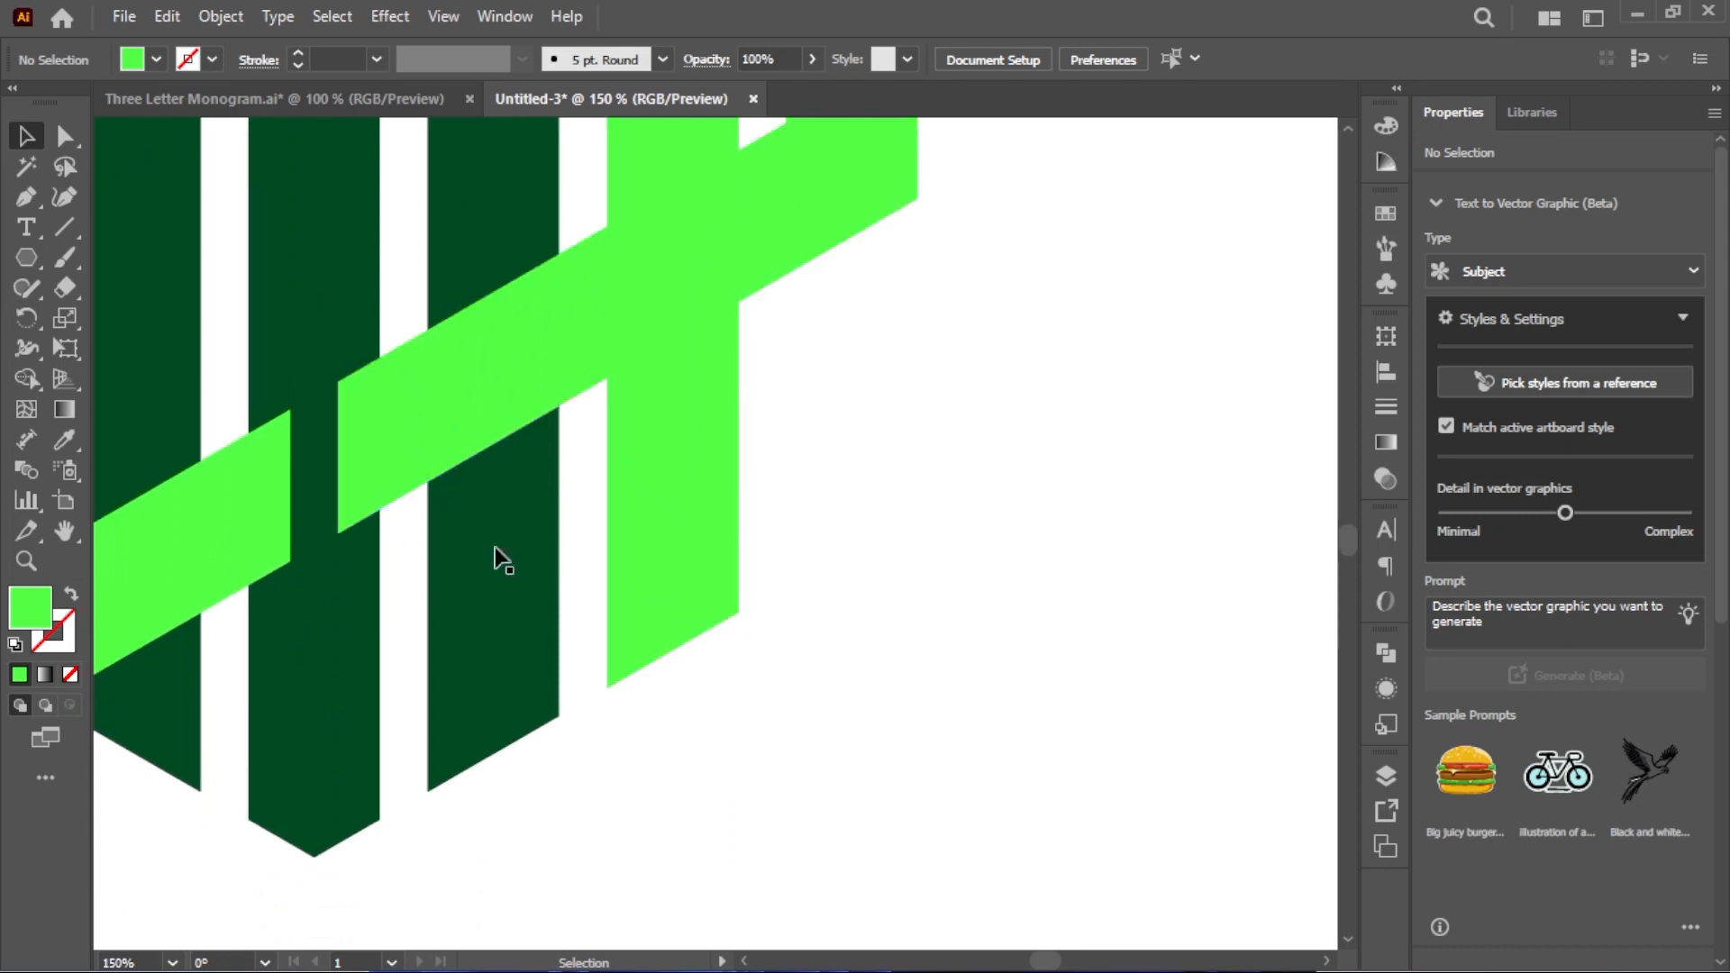
click(373, 436)
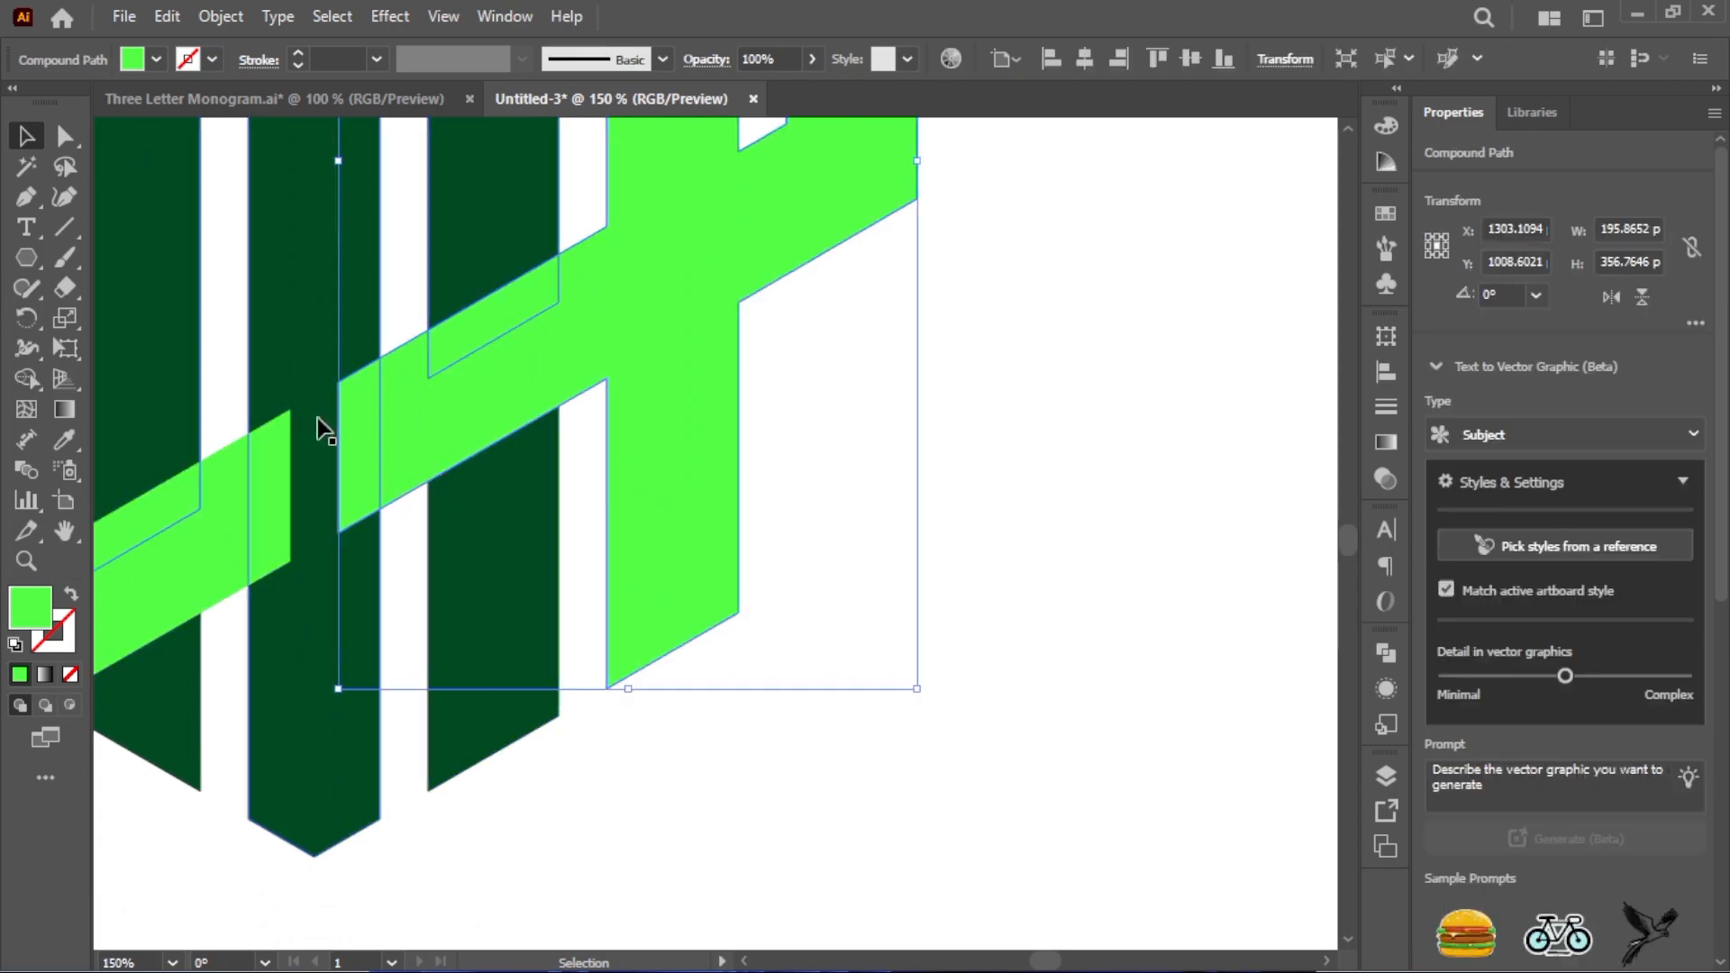
click(66, 142)
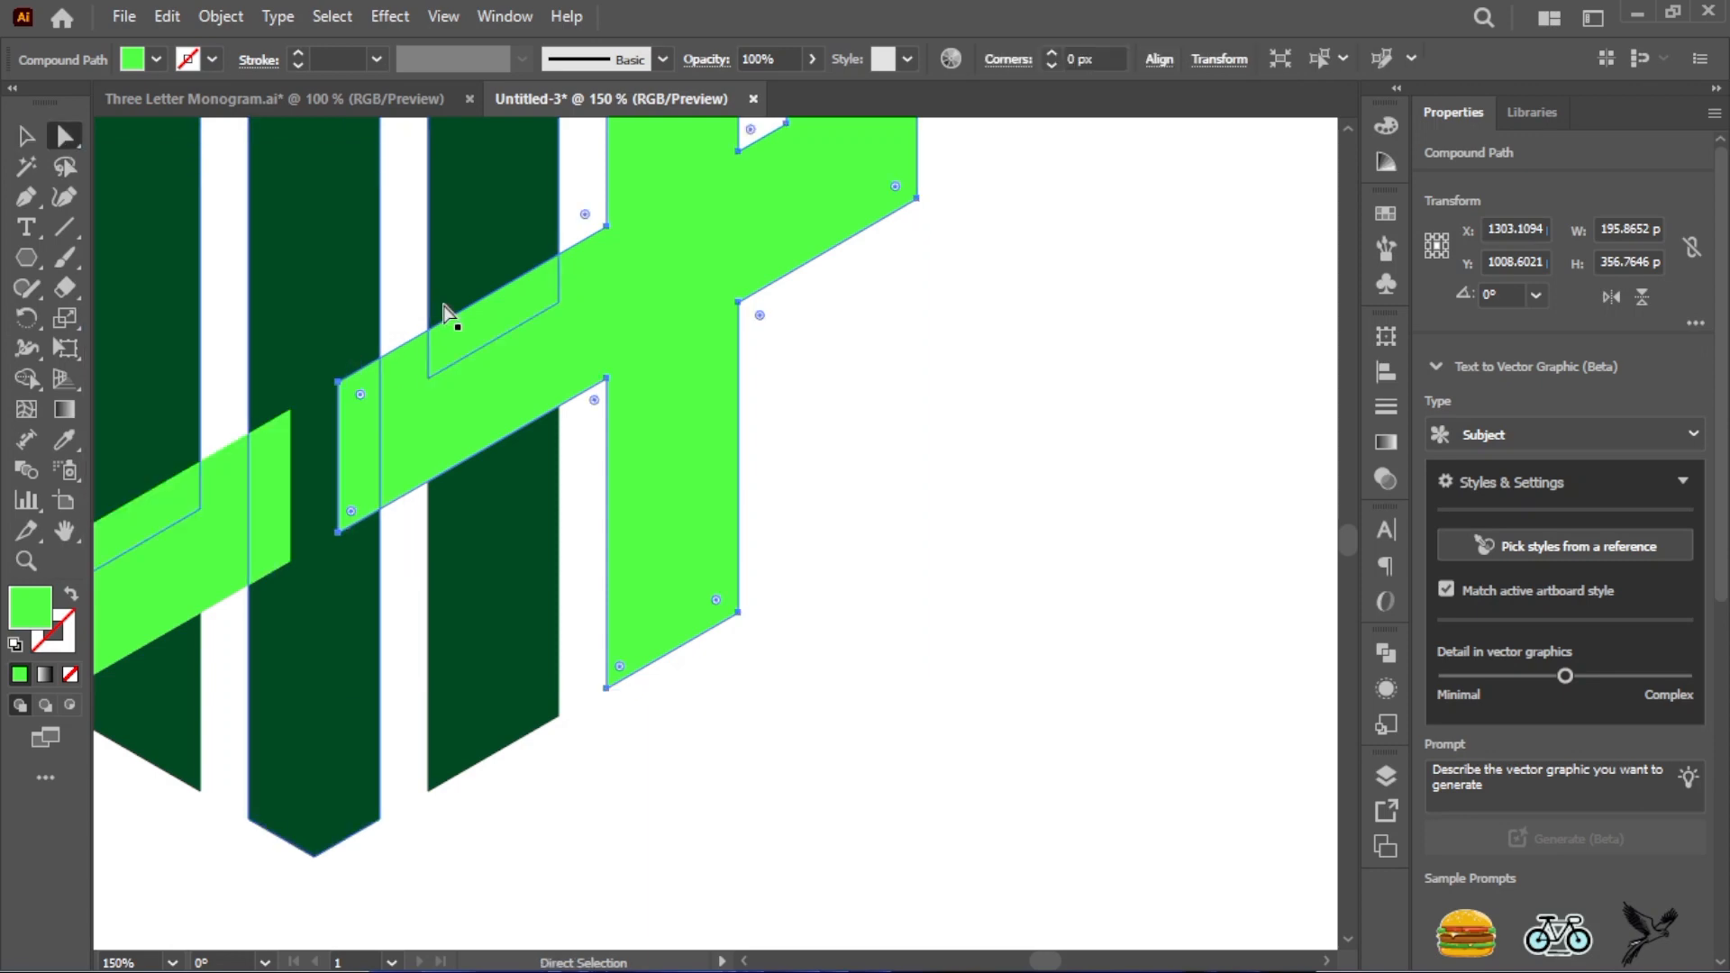
click(27, 213)
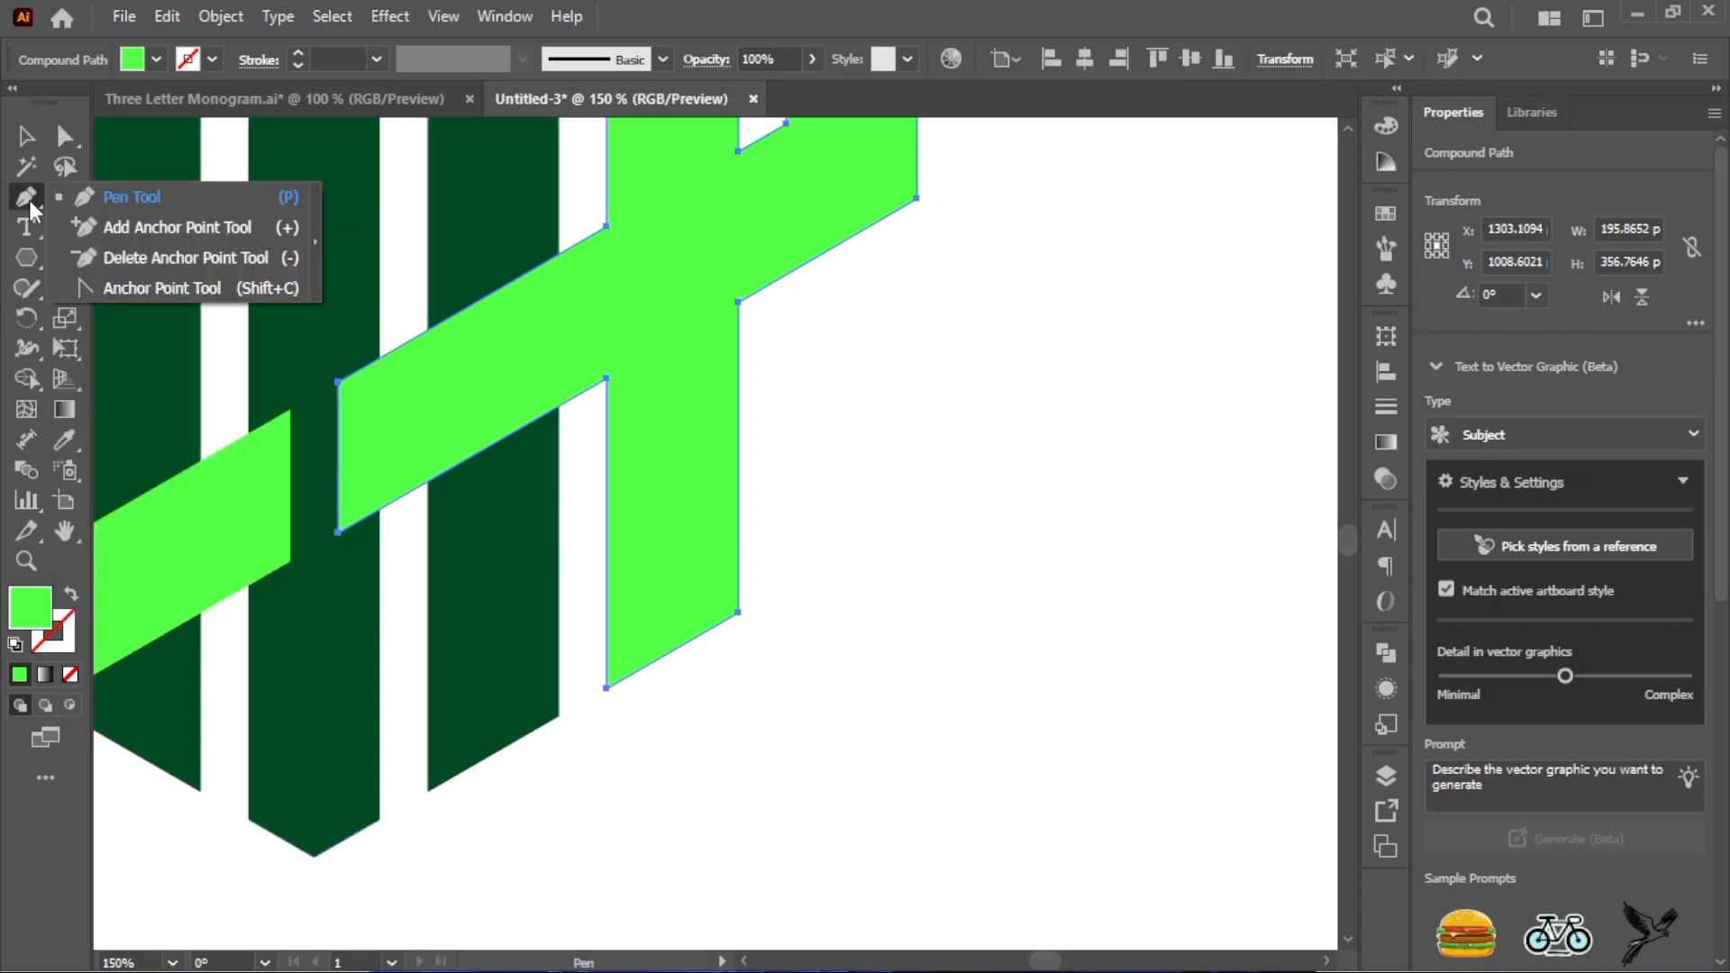
click(142, 238)
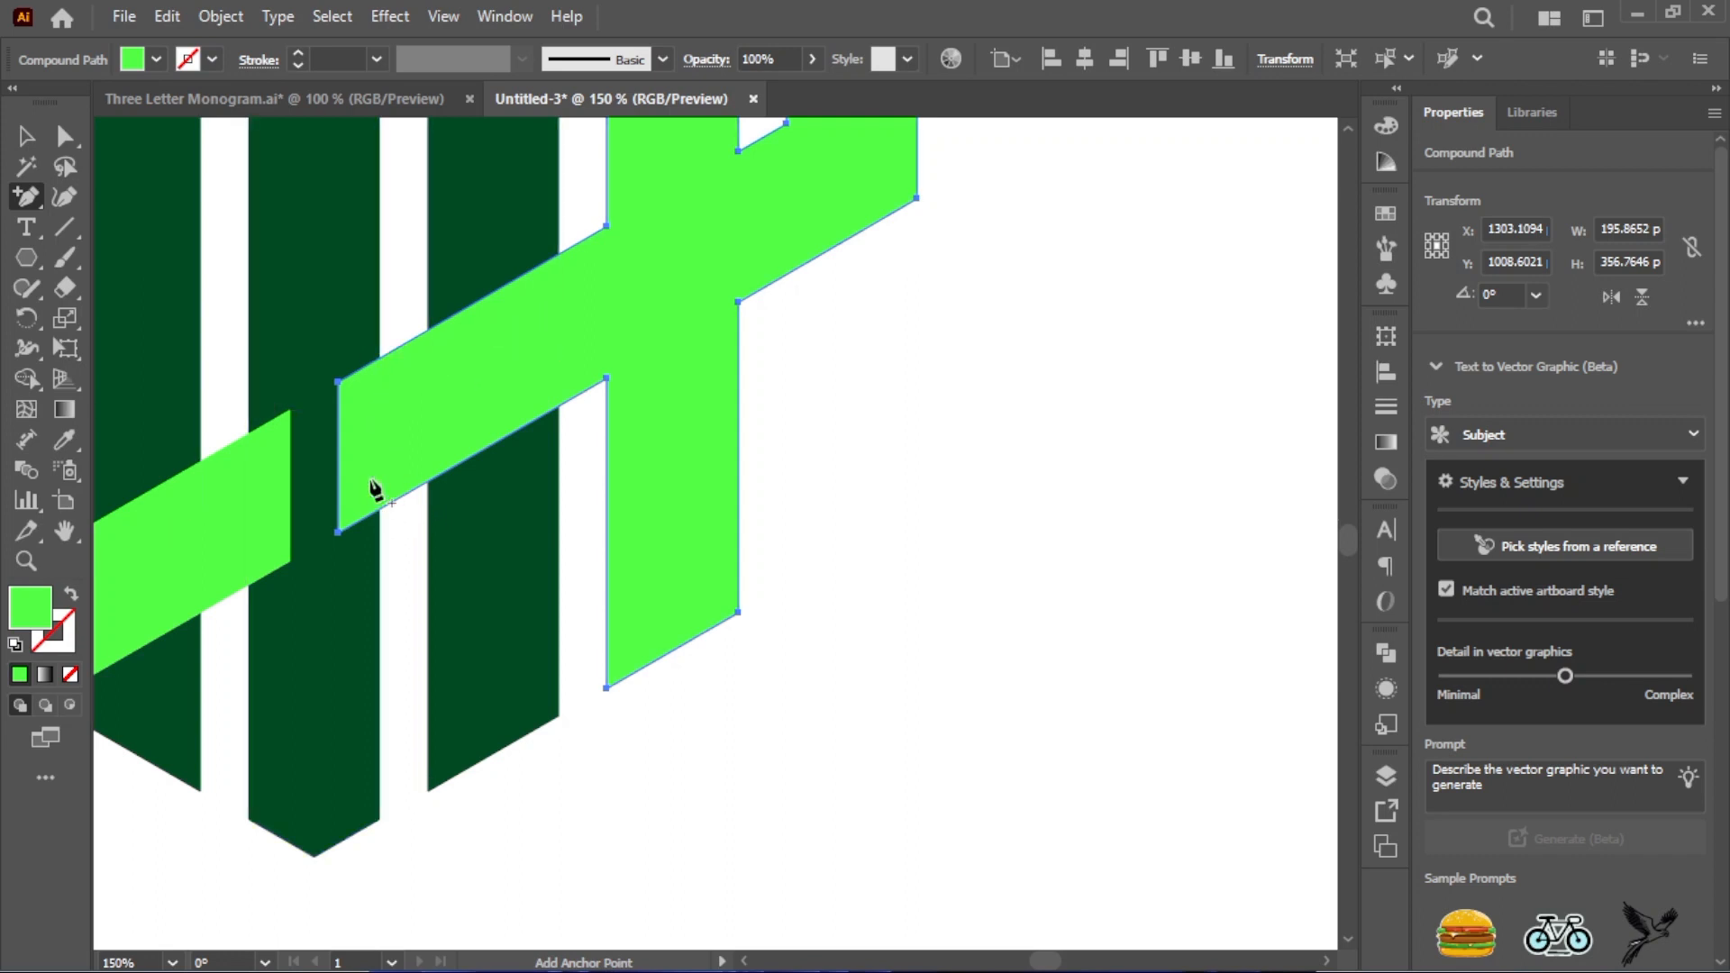
key(ctrl+equal)
key(ctrl+minus)
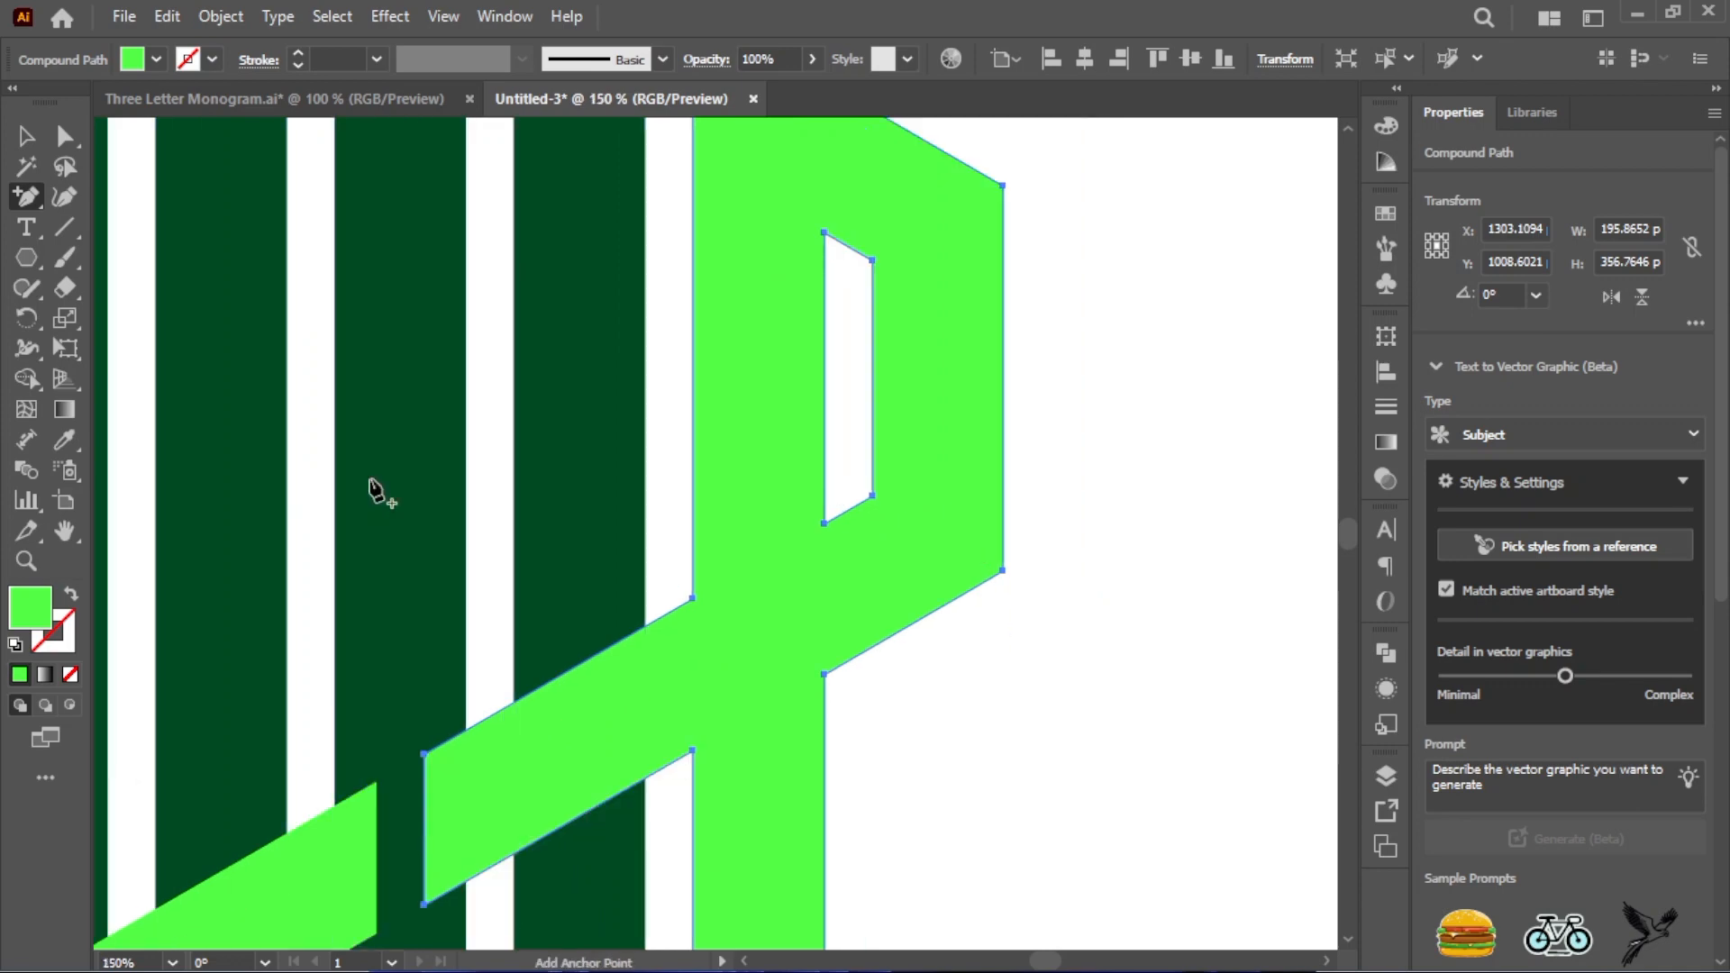
key(ctrl+minus)
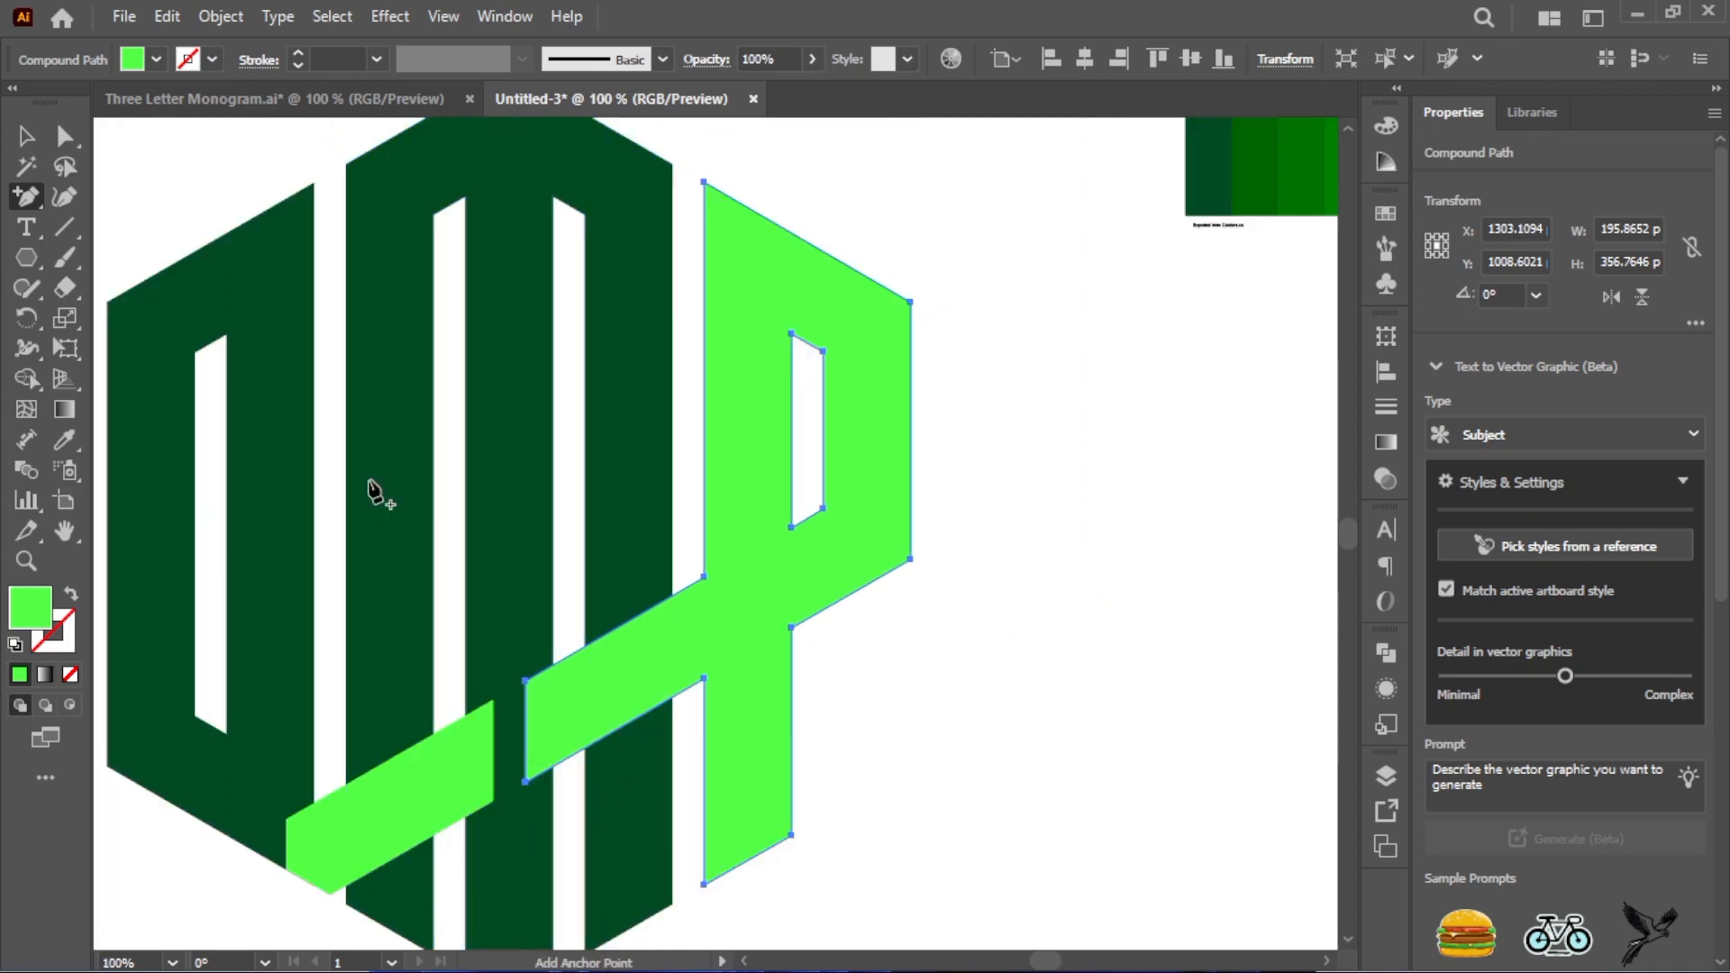
scroll(454, 494, down, 2)
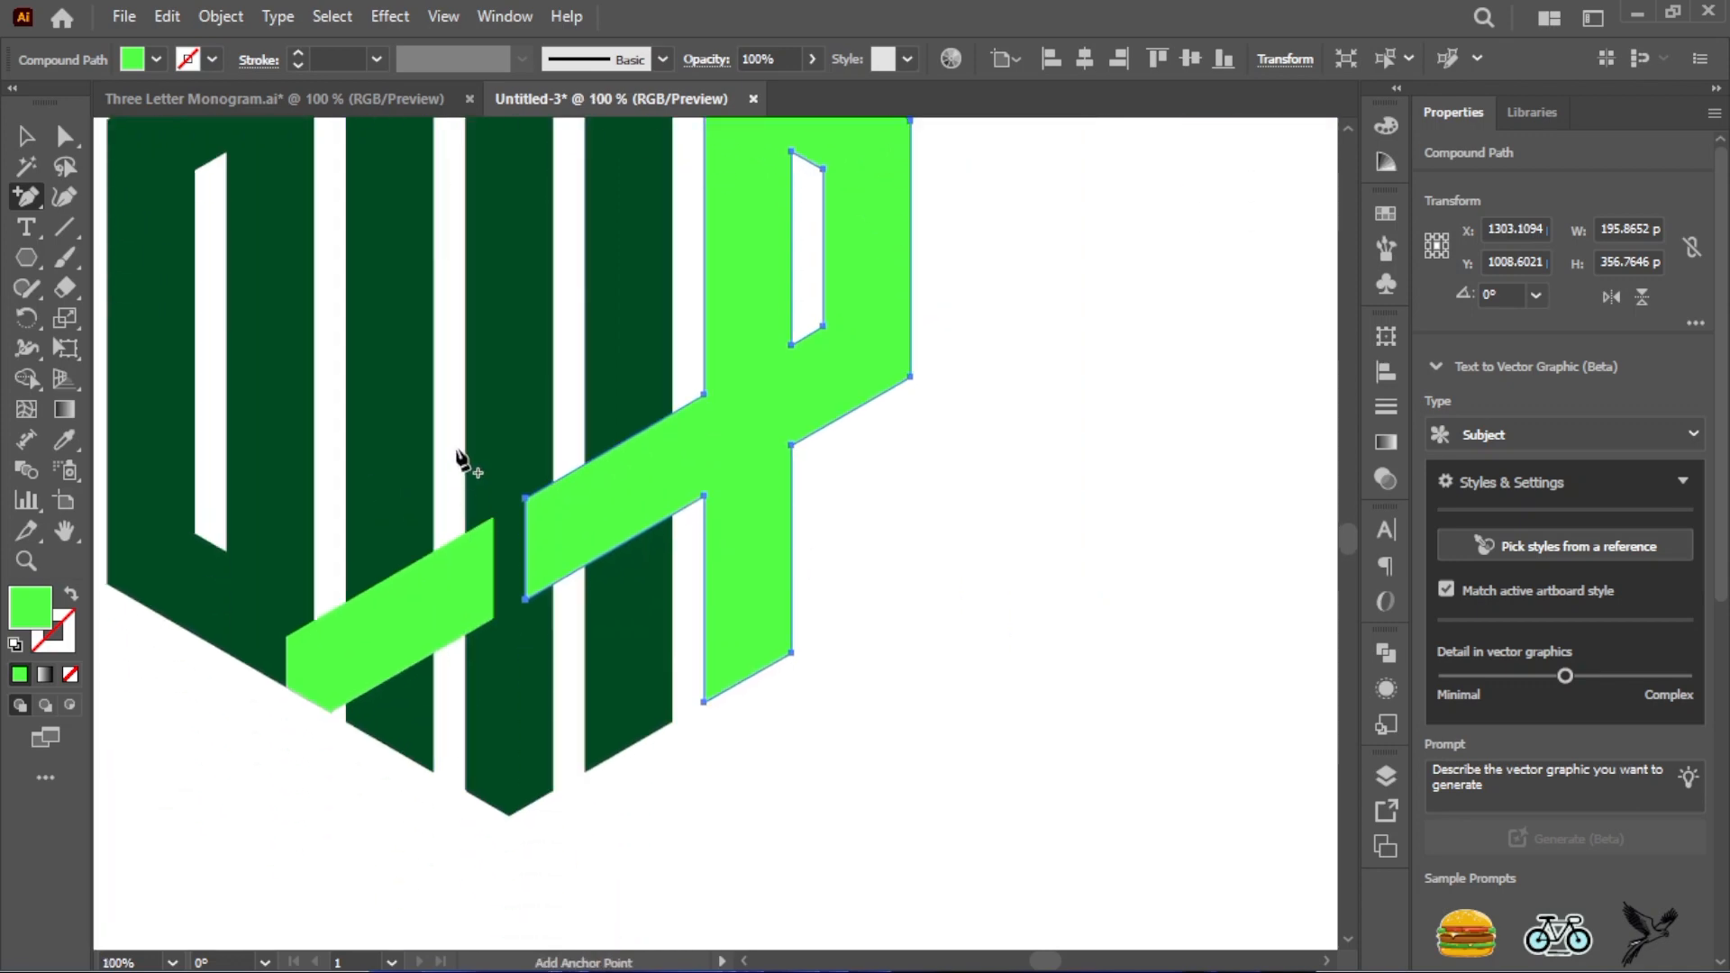
click(551, 585)
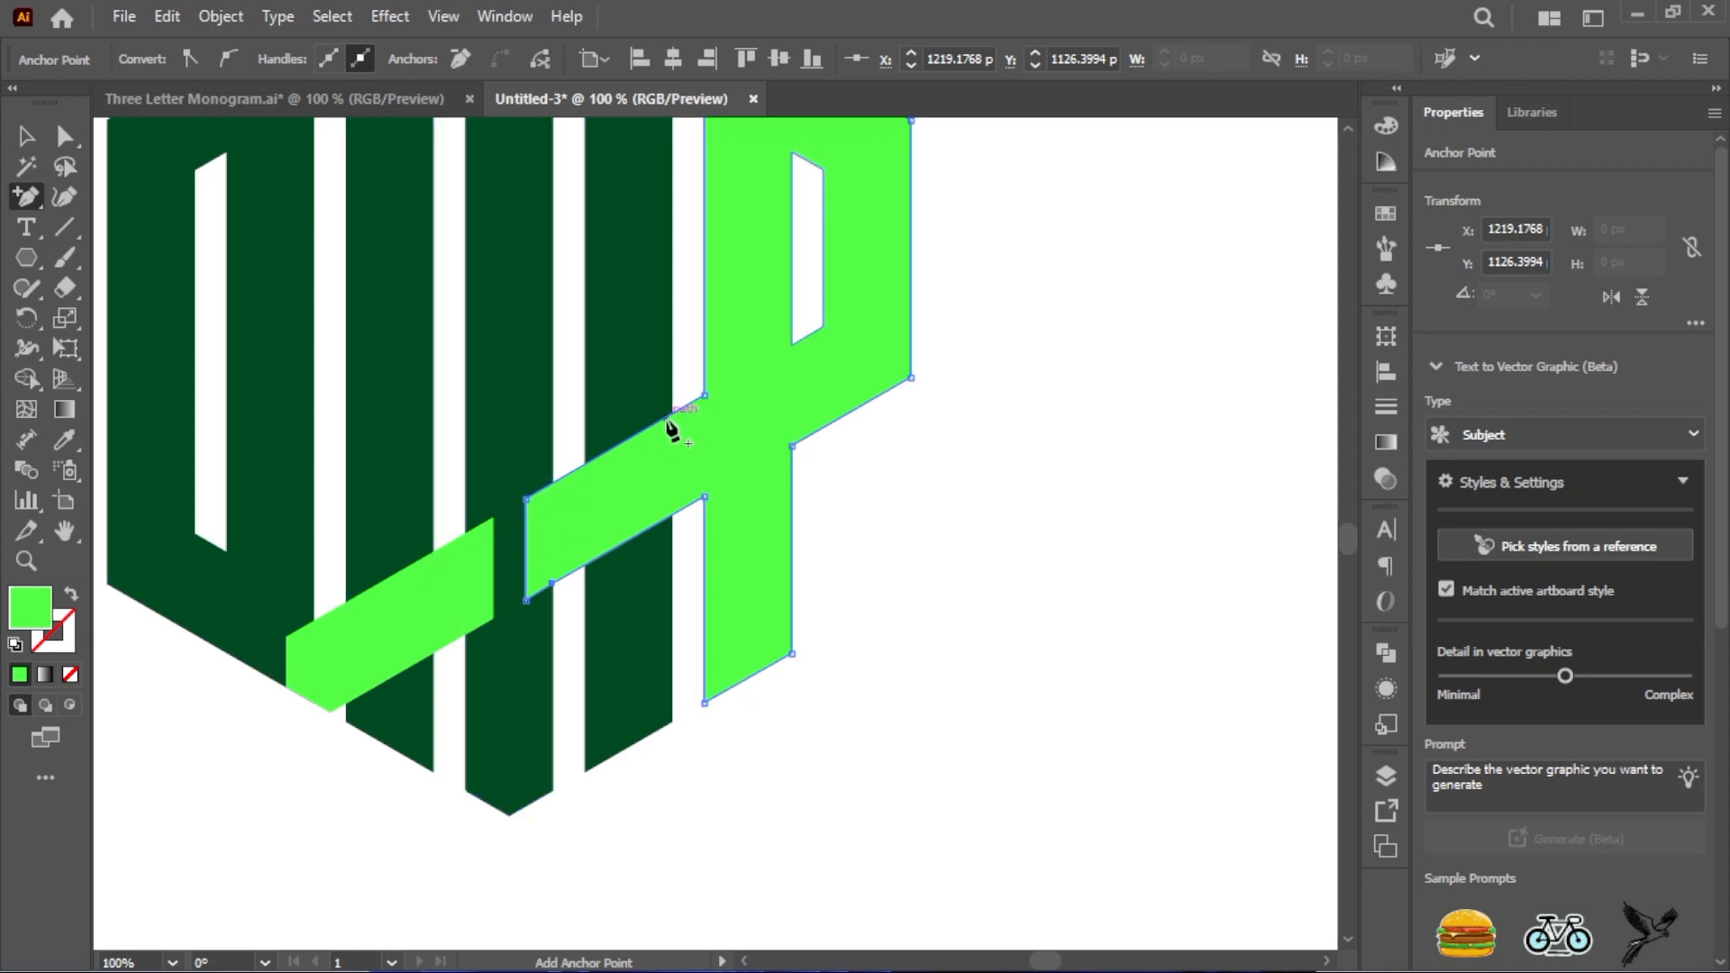
Add an anchor point to the arm's upper edge where it crosses the middle stem's right side
key(ctrl+plus)
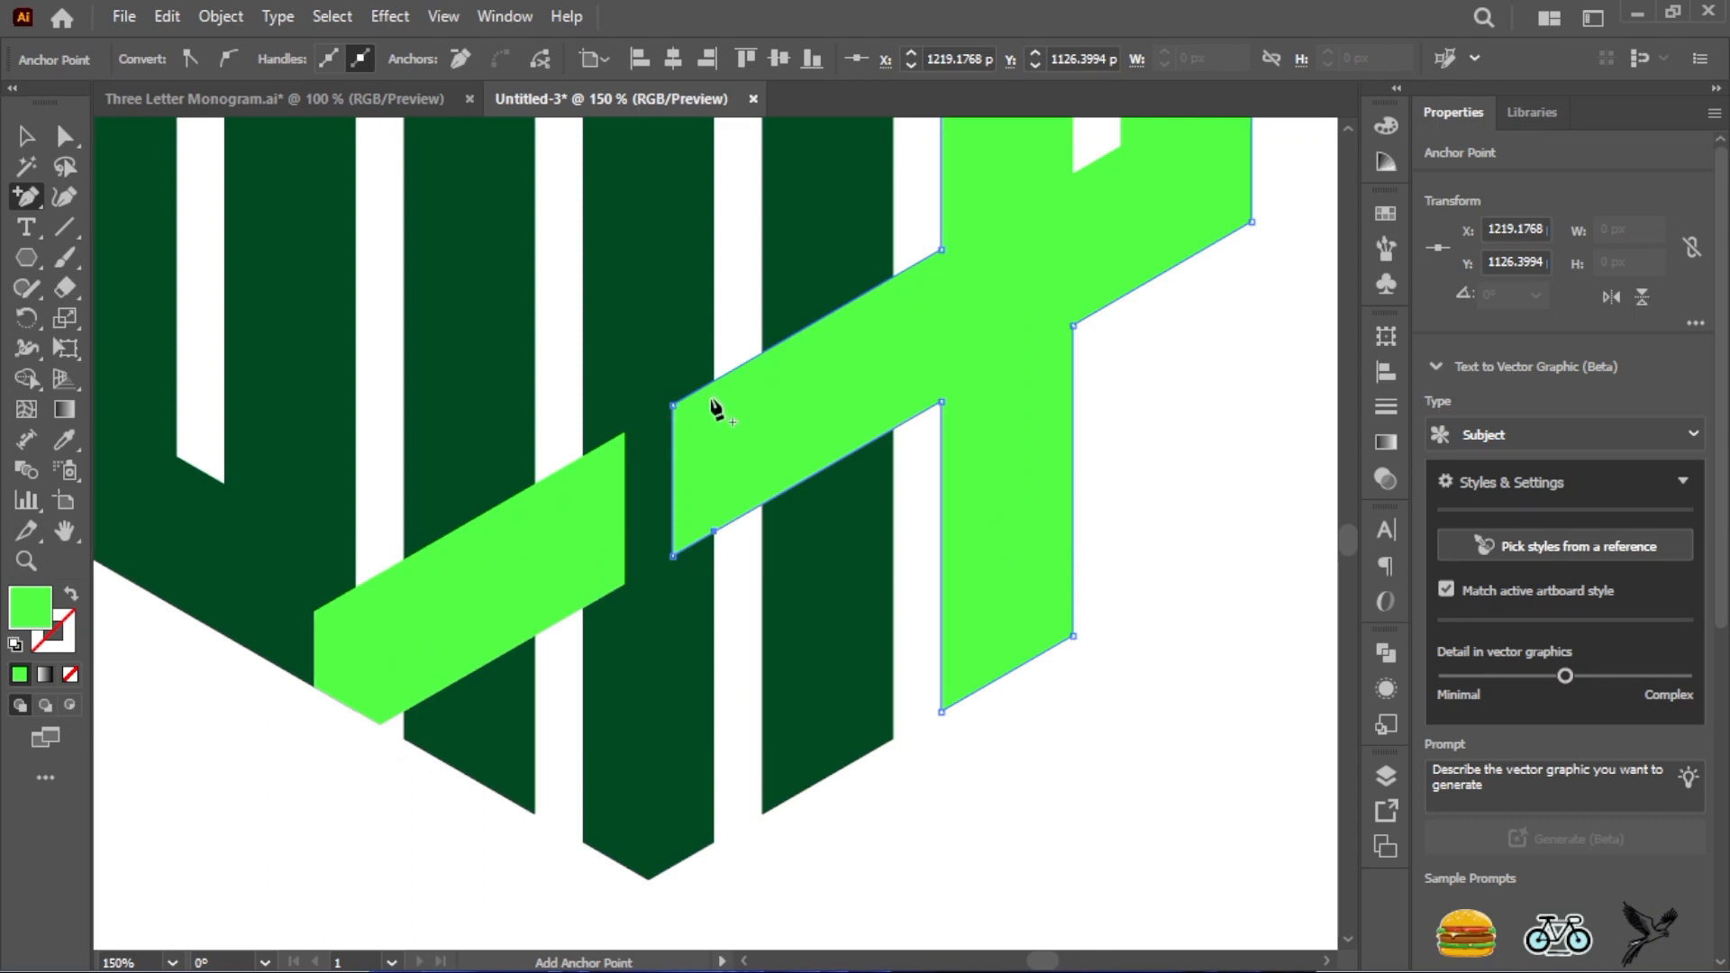
click(714, 410)
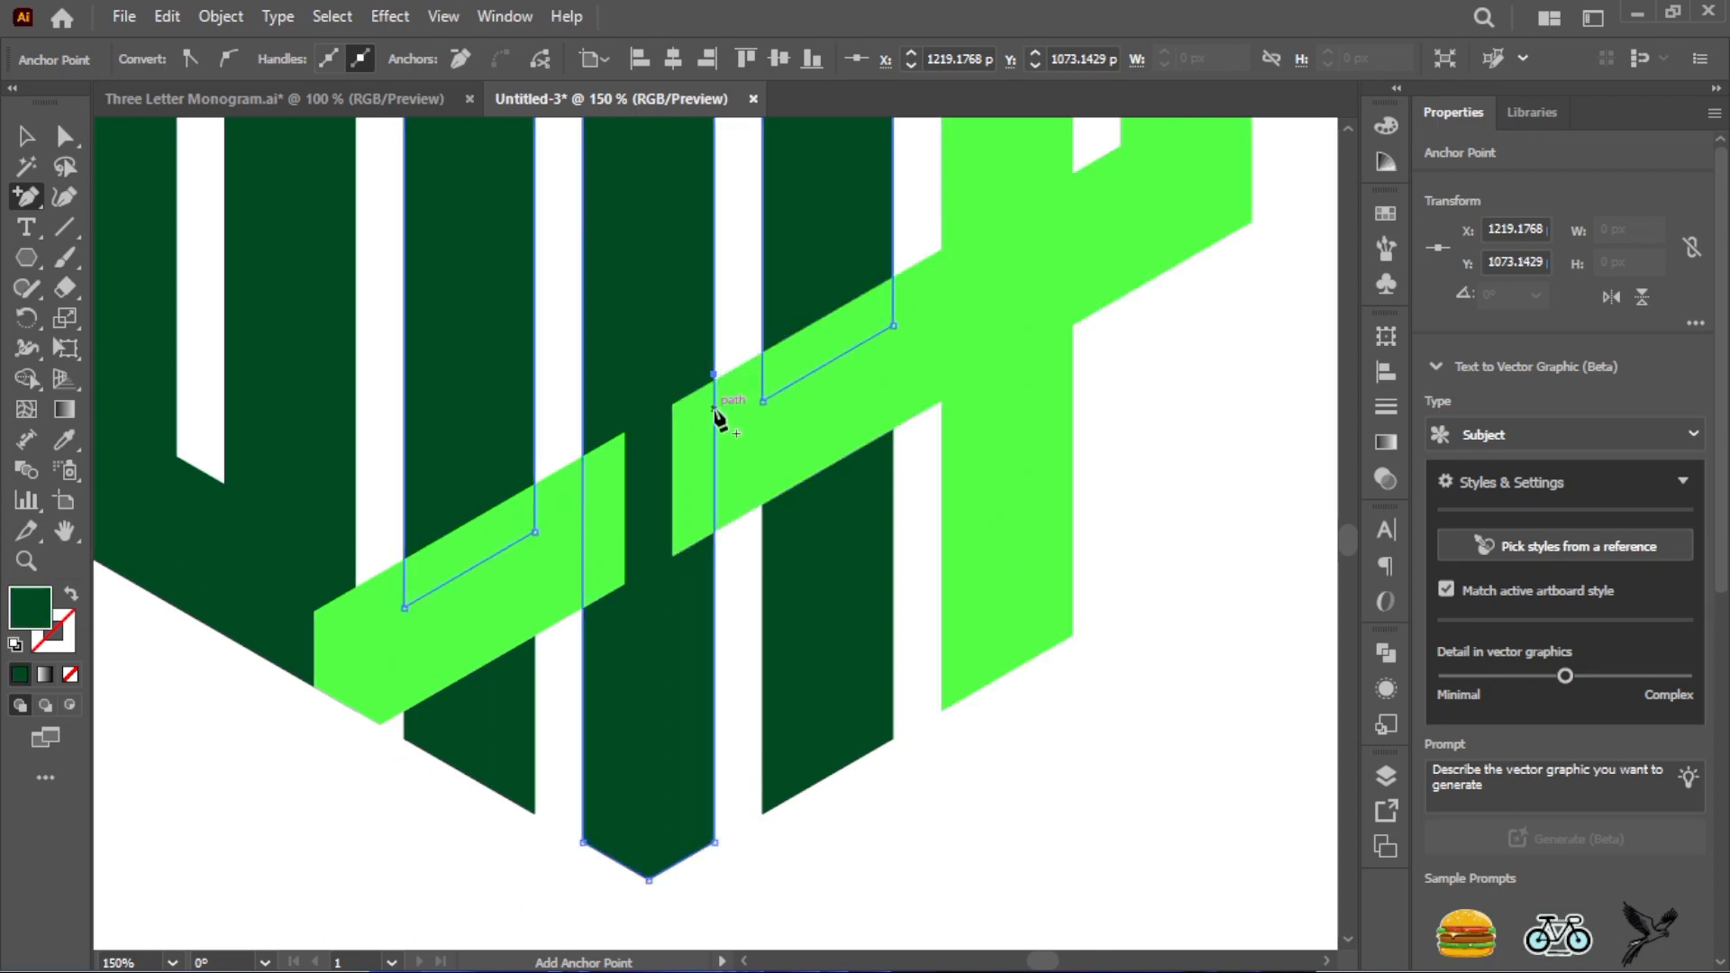
ctrl+click(719, 414)
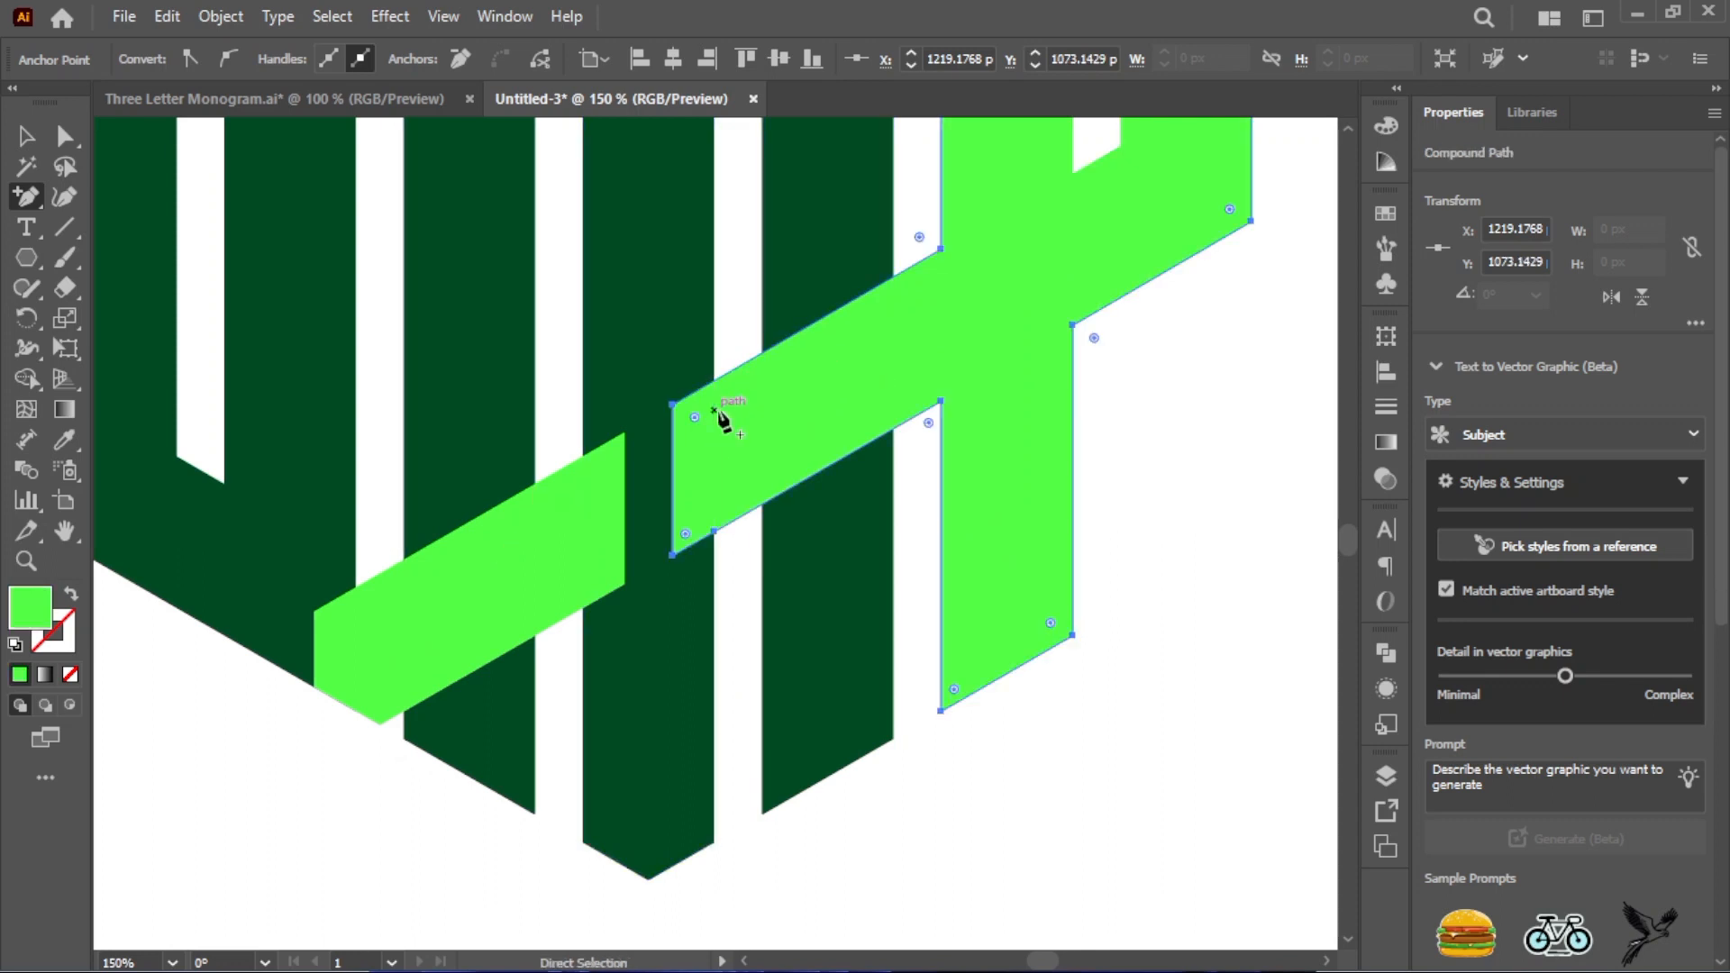
click(715, 530)
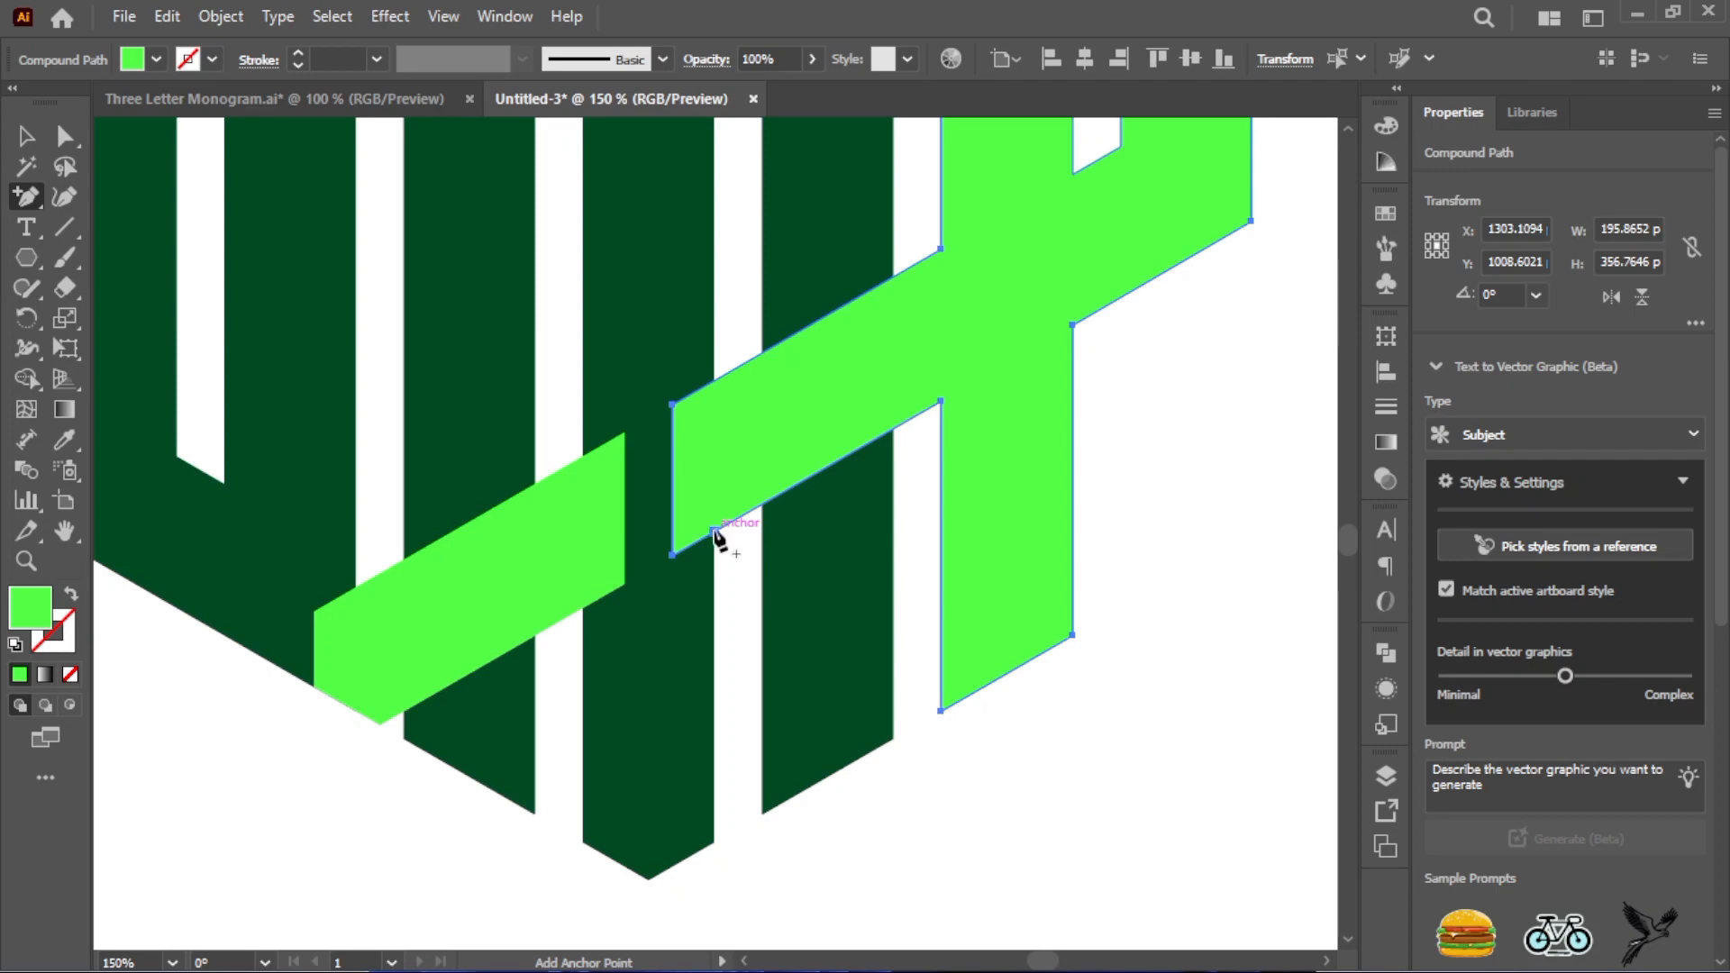
click(714, 380)
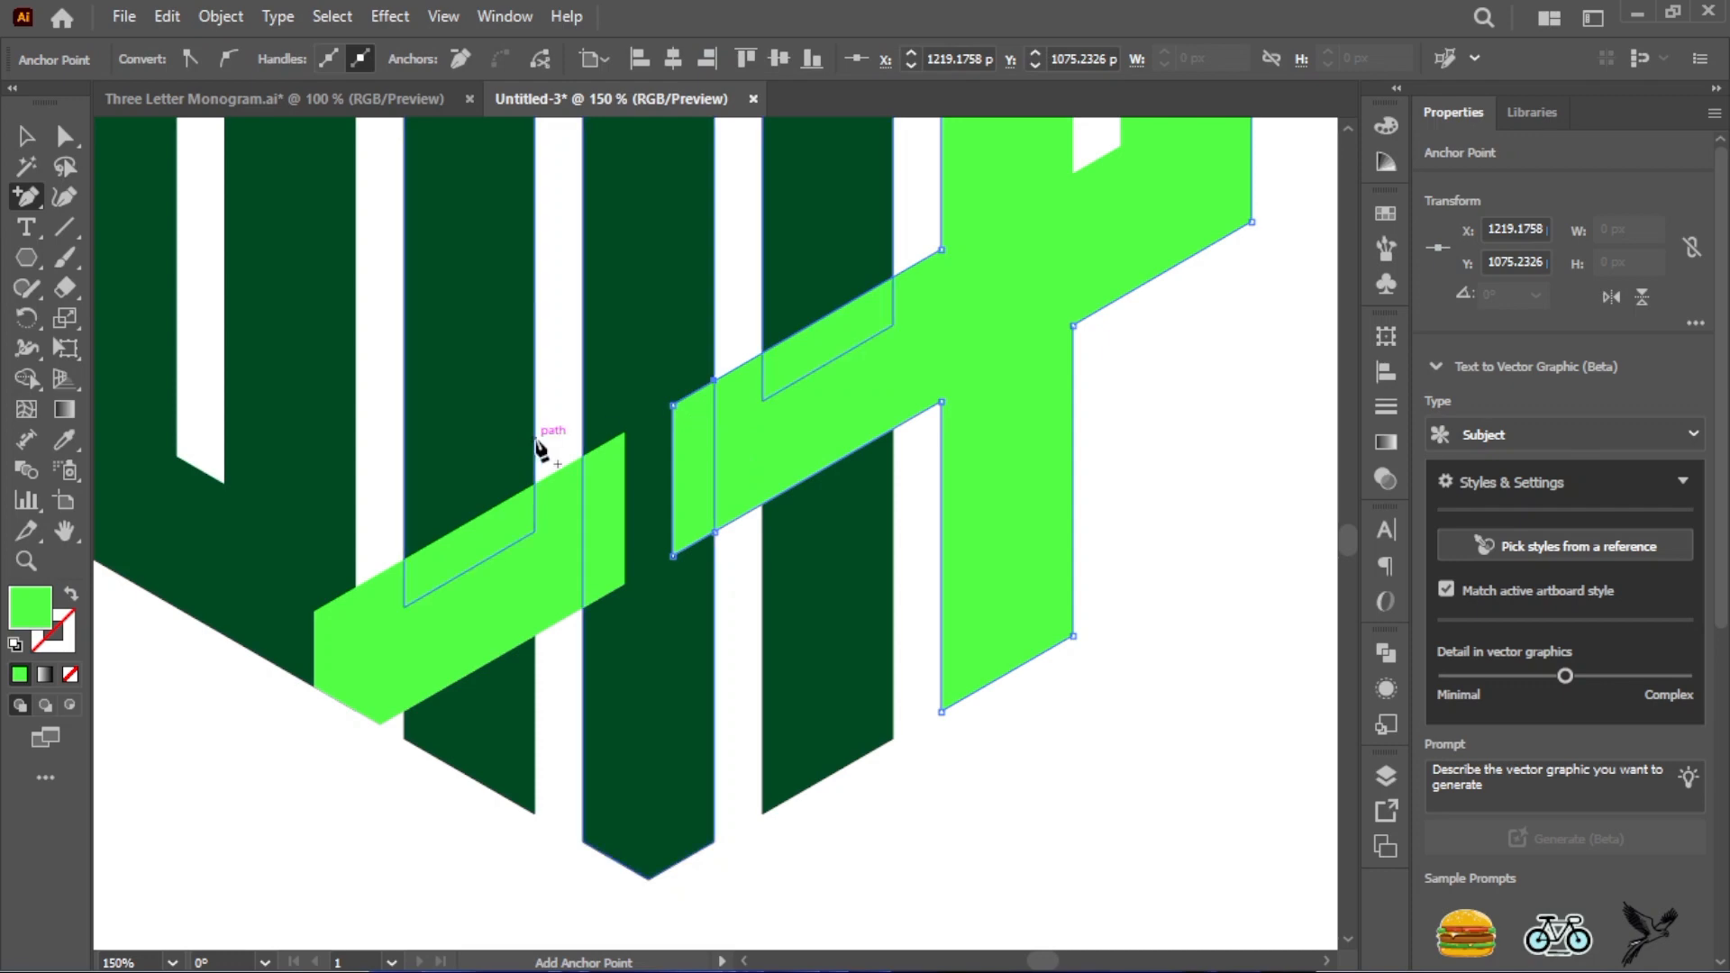
Delete the two end anchor points of the right letter's diagonal arm to trim it flush with the middle stem
click(18, 198)
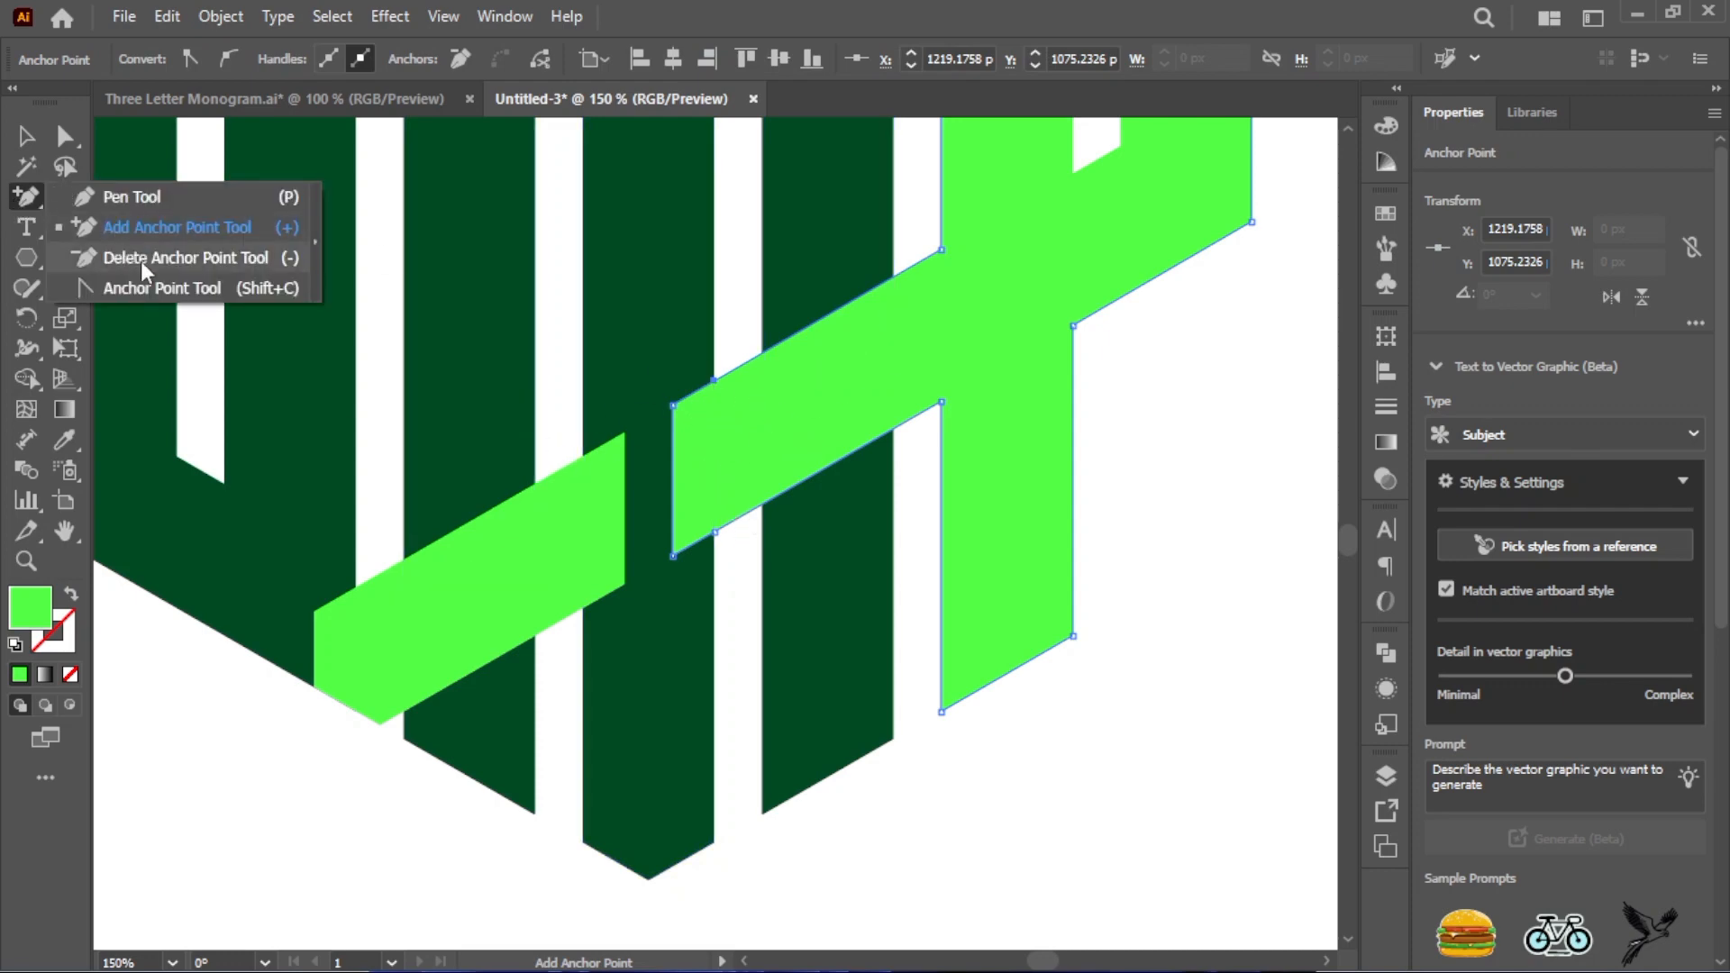
click(141, 261)
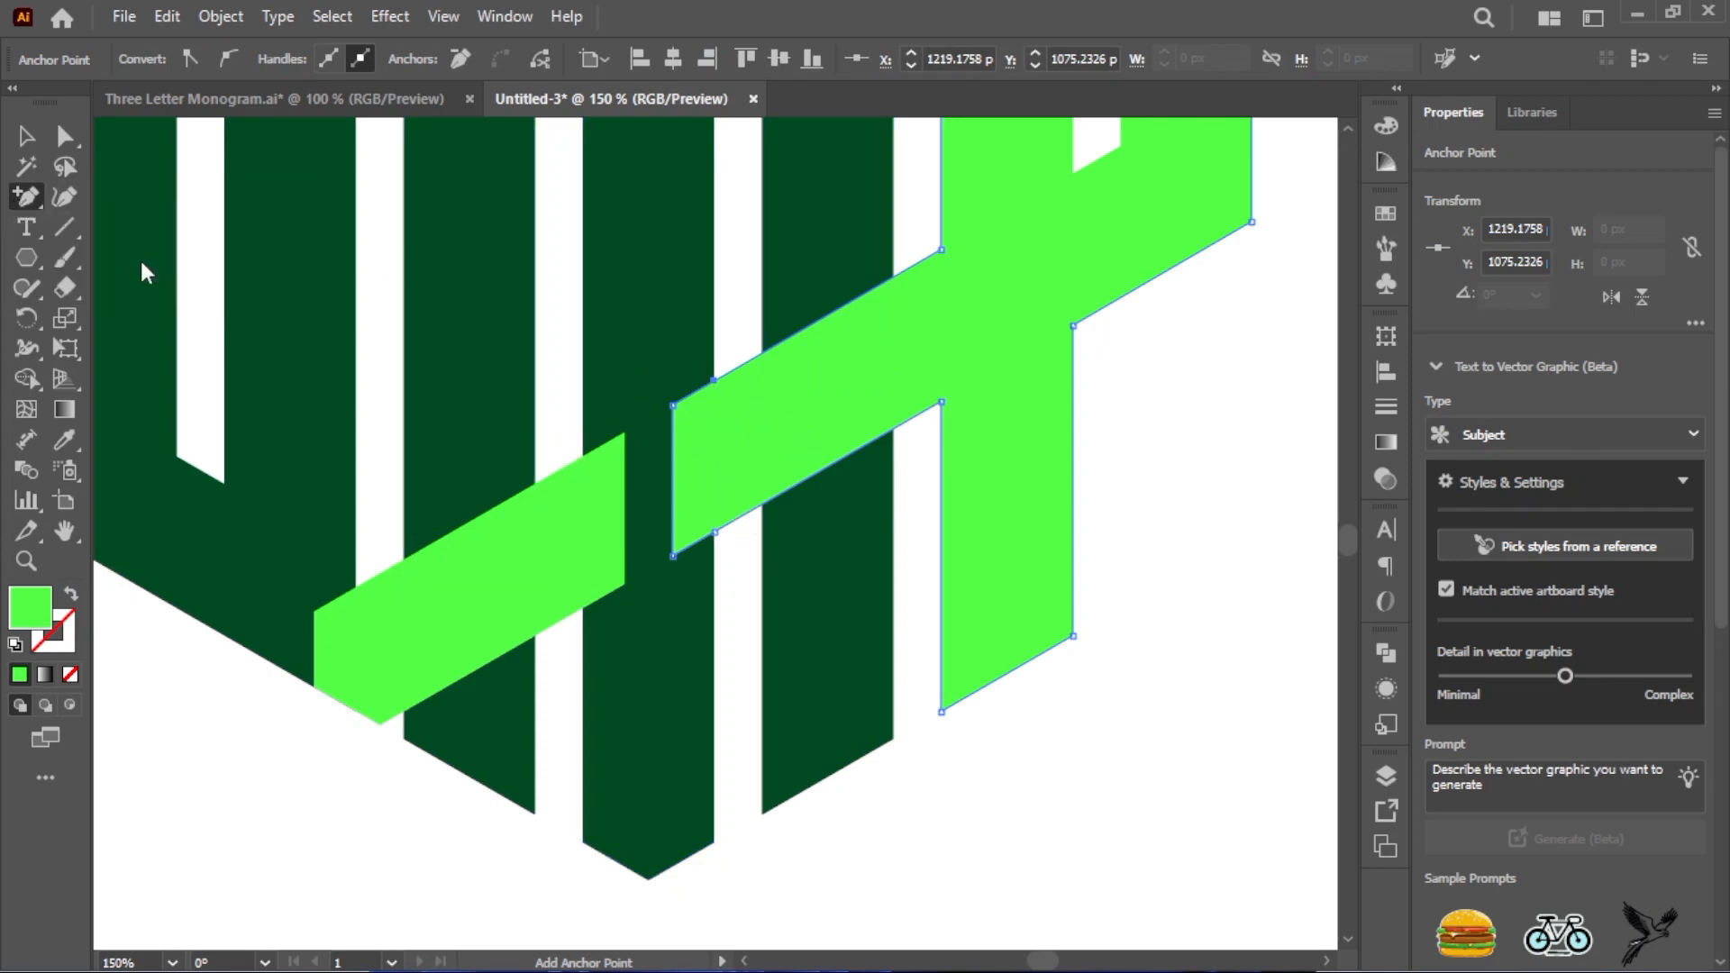
click(673, 555)
click(672, 407)
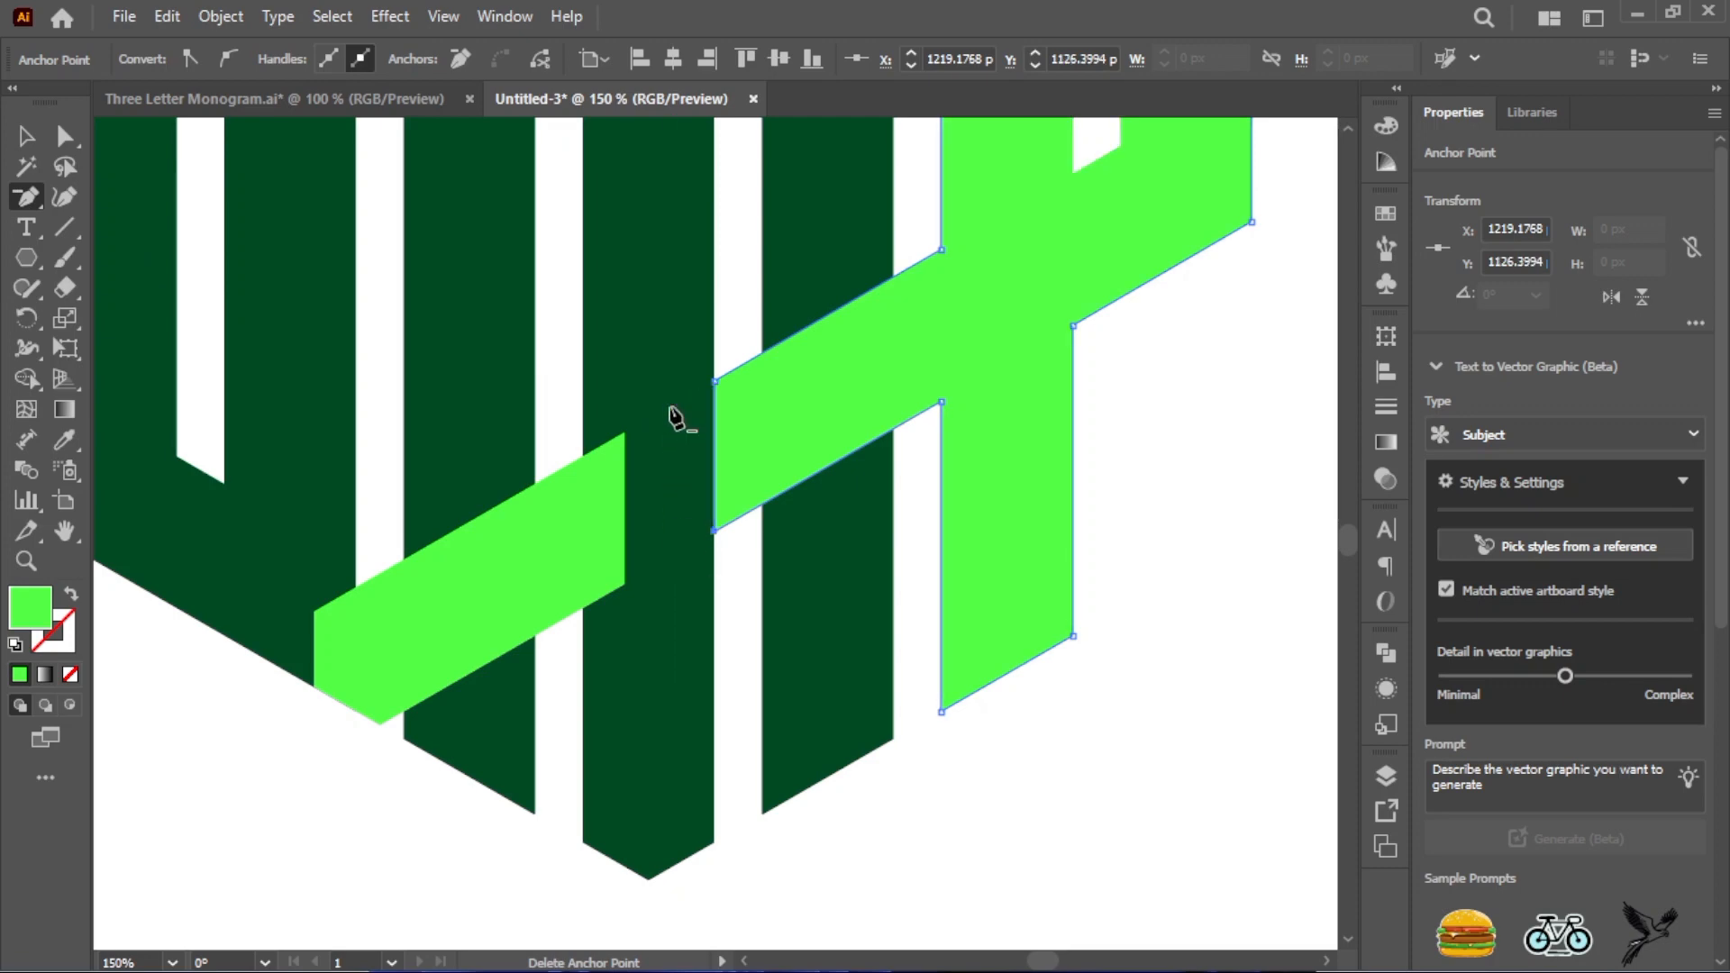
Add anchor points to the detached bright green bar where its lower and upper edges cross the middle stem's left side
click(23, 138)
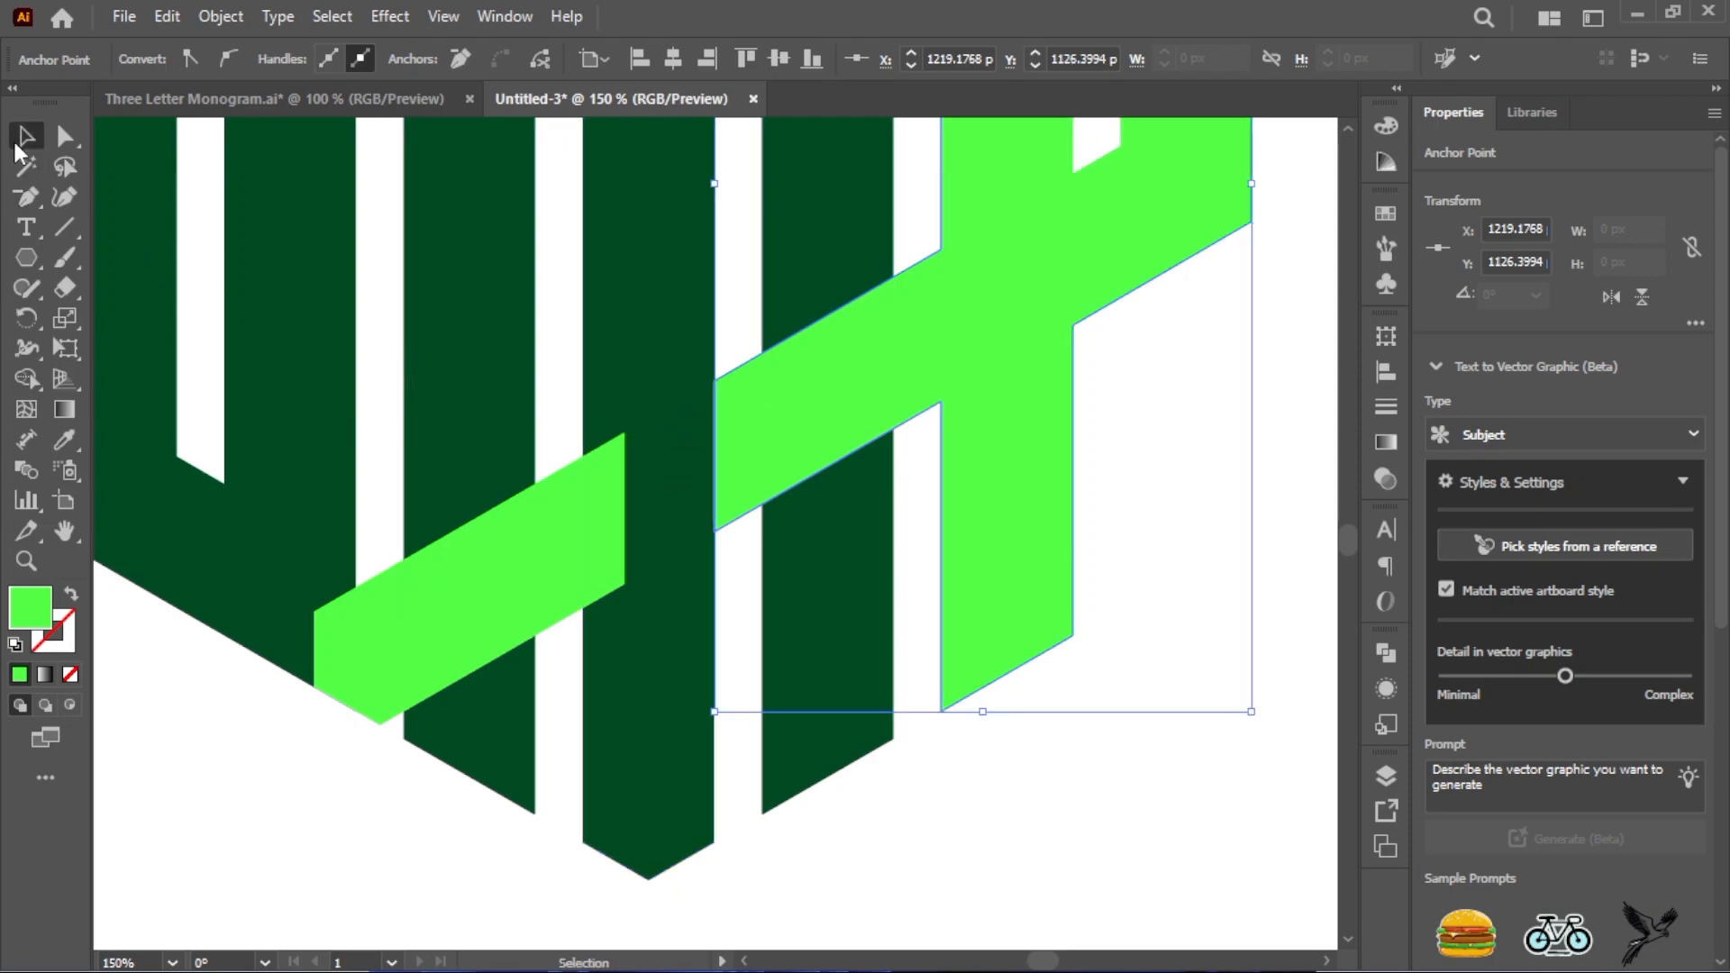
click(612, 555)
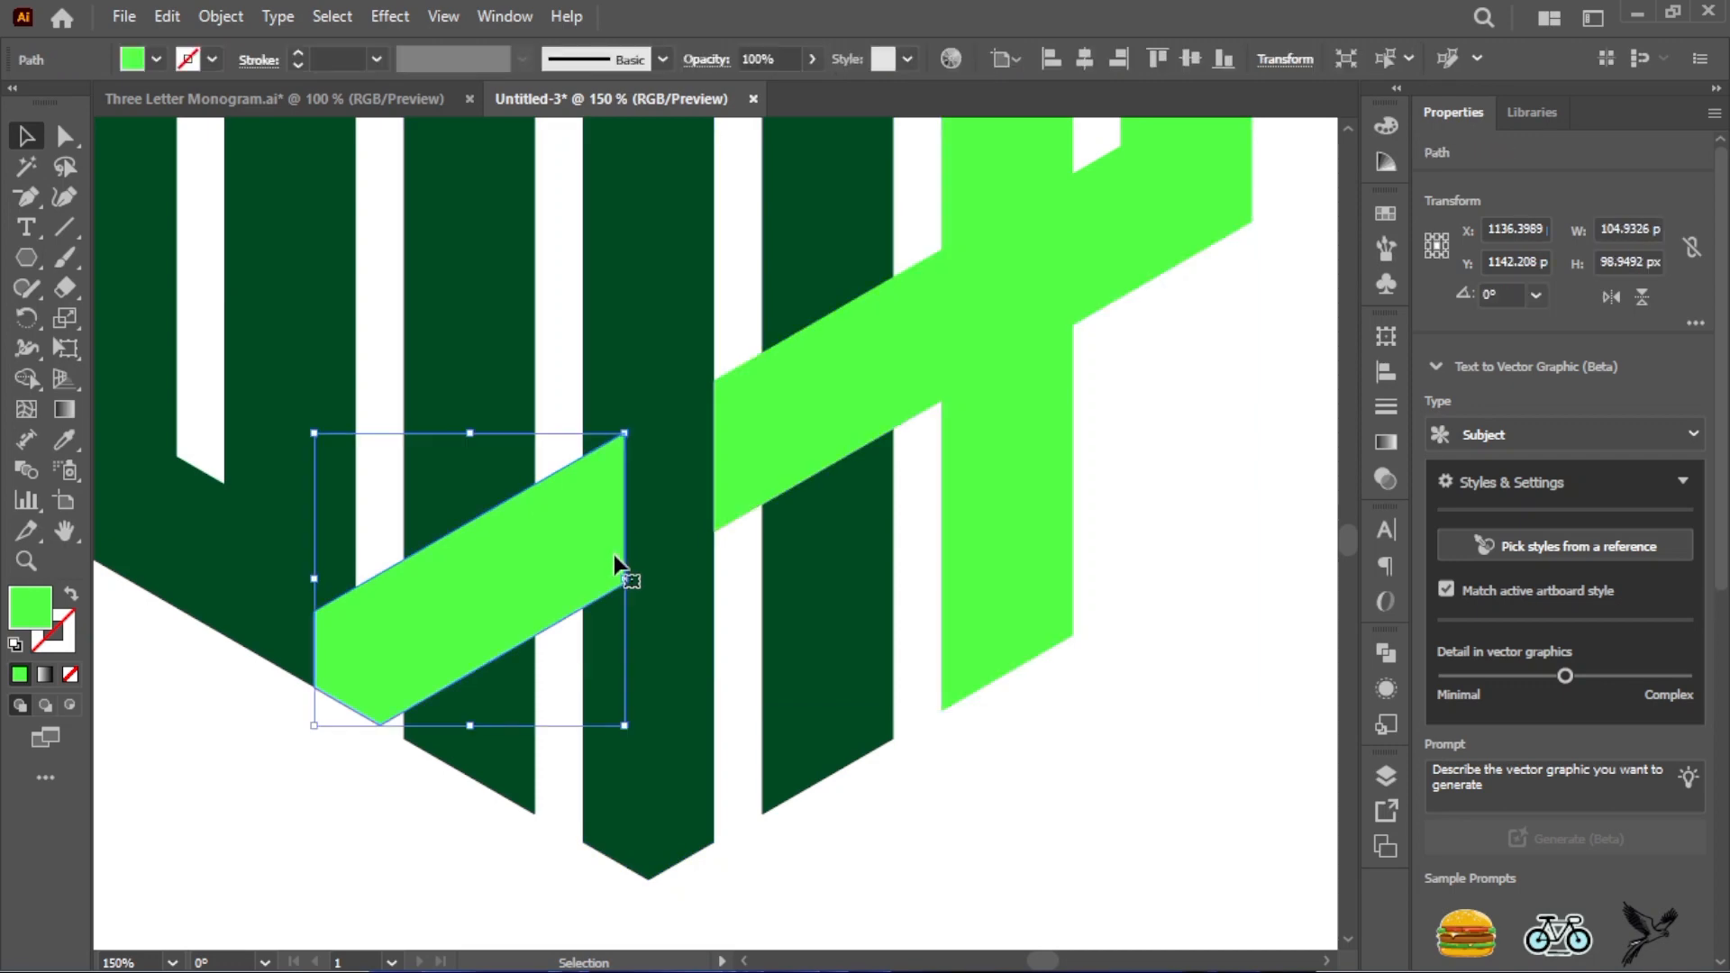
click(62, 148)
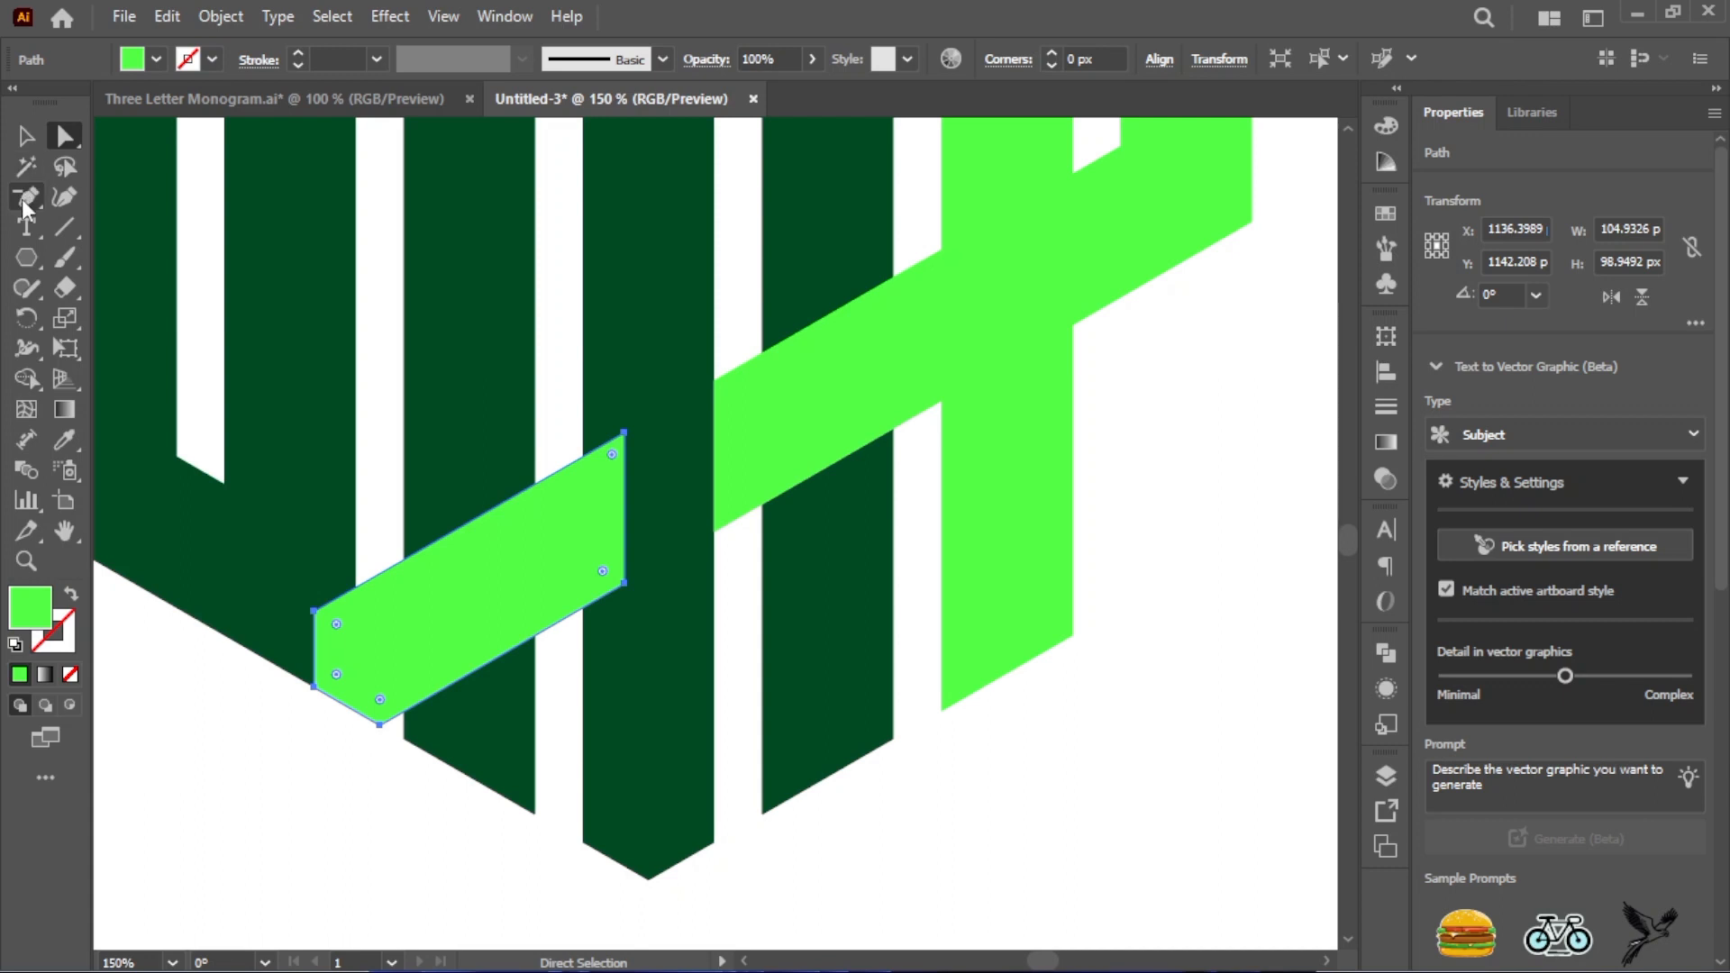
click(21, 199)
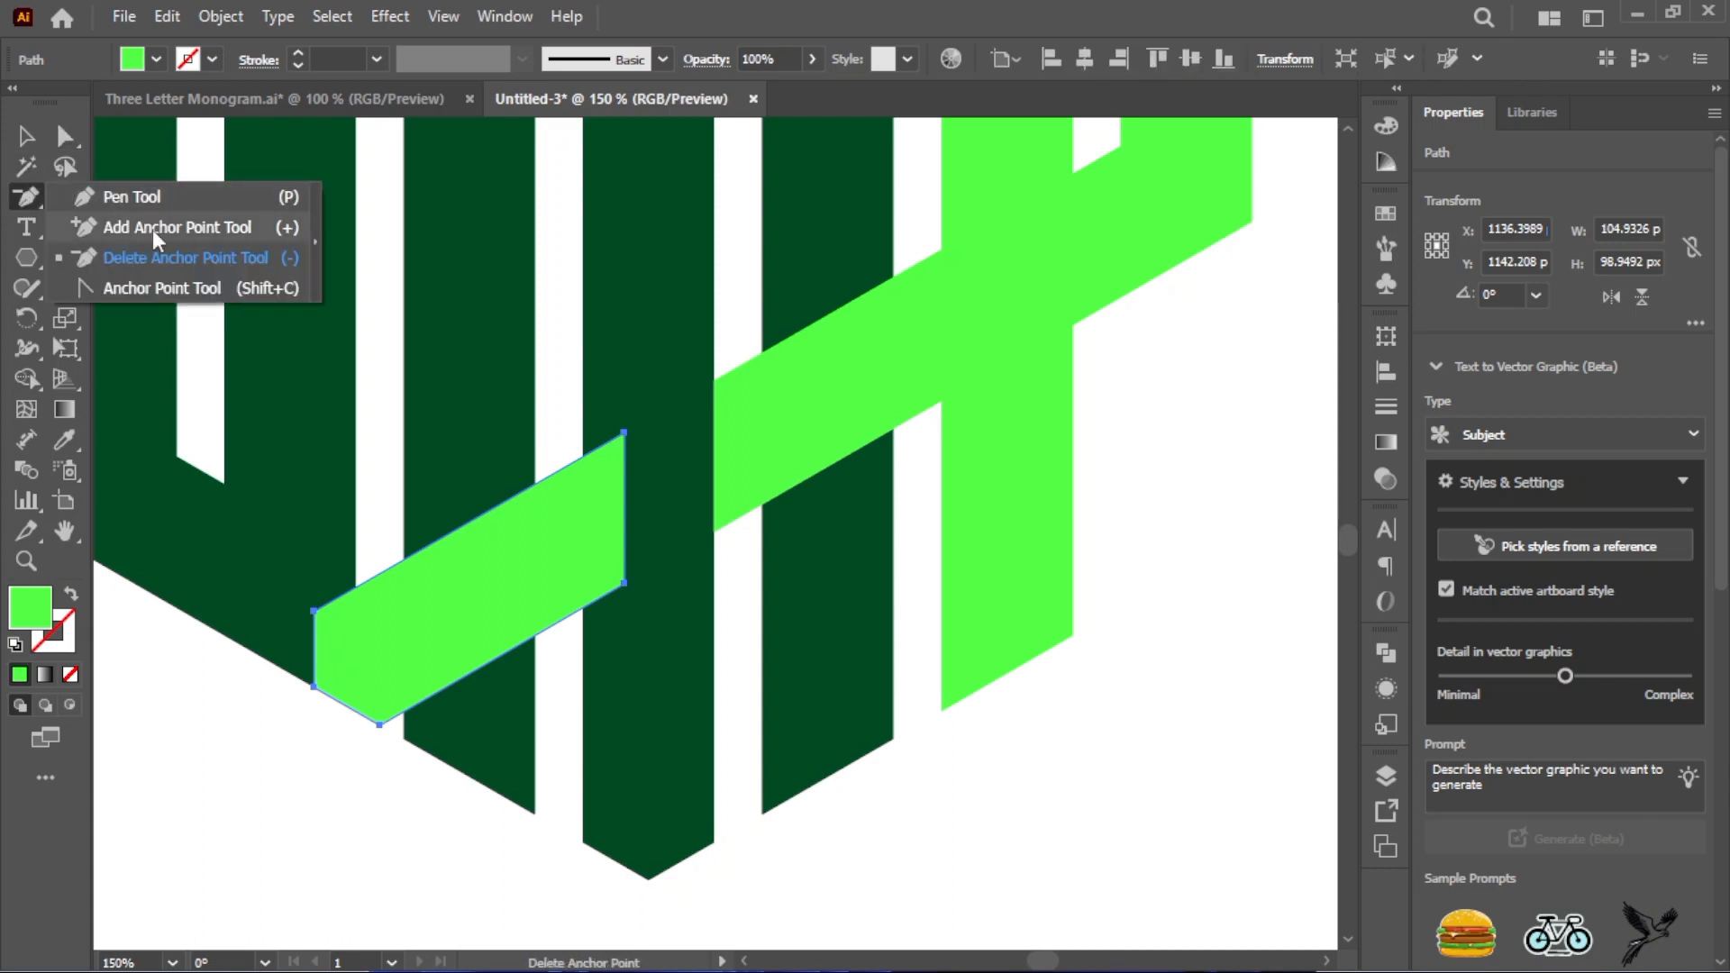
click(153, 229)
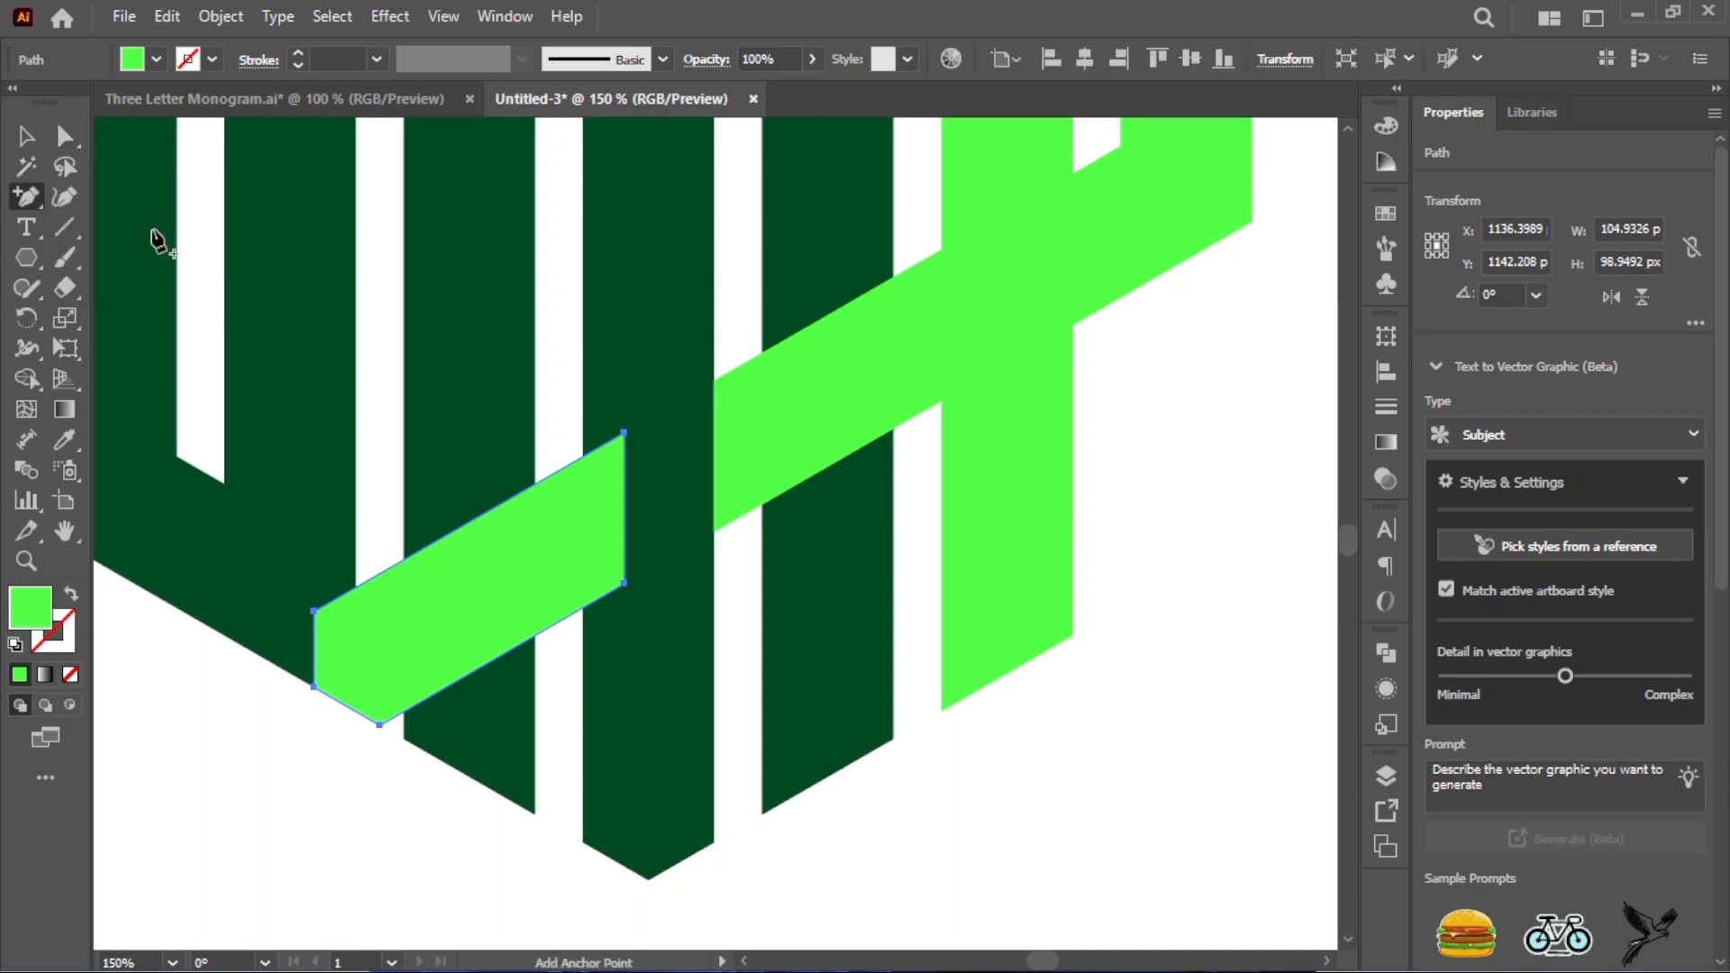
click(581, 608)
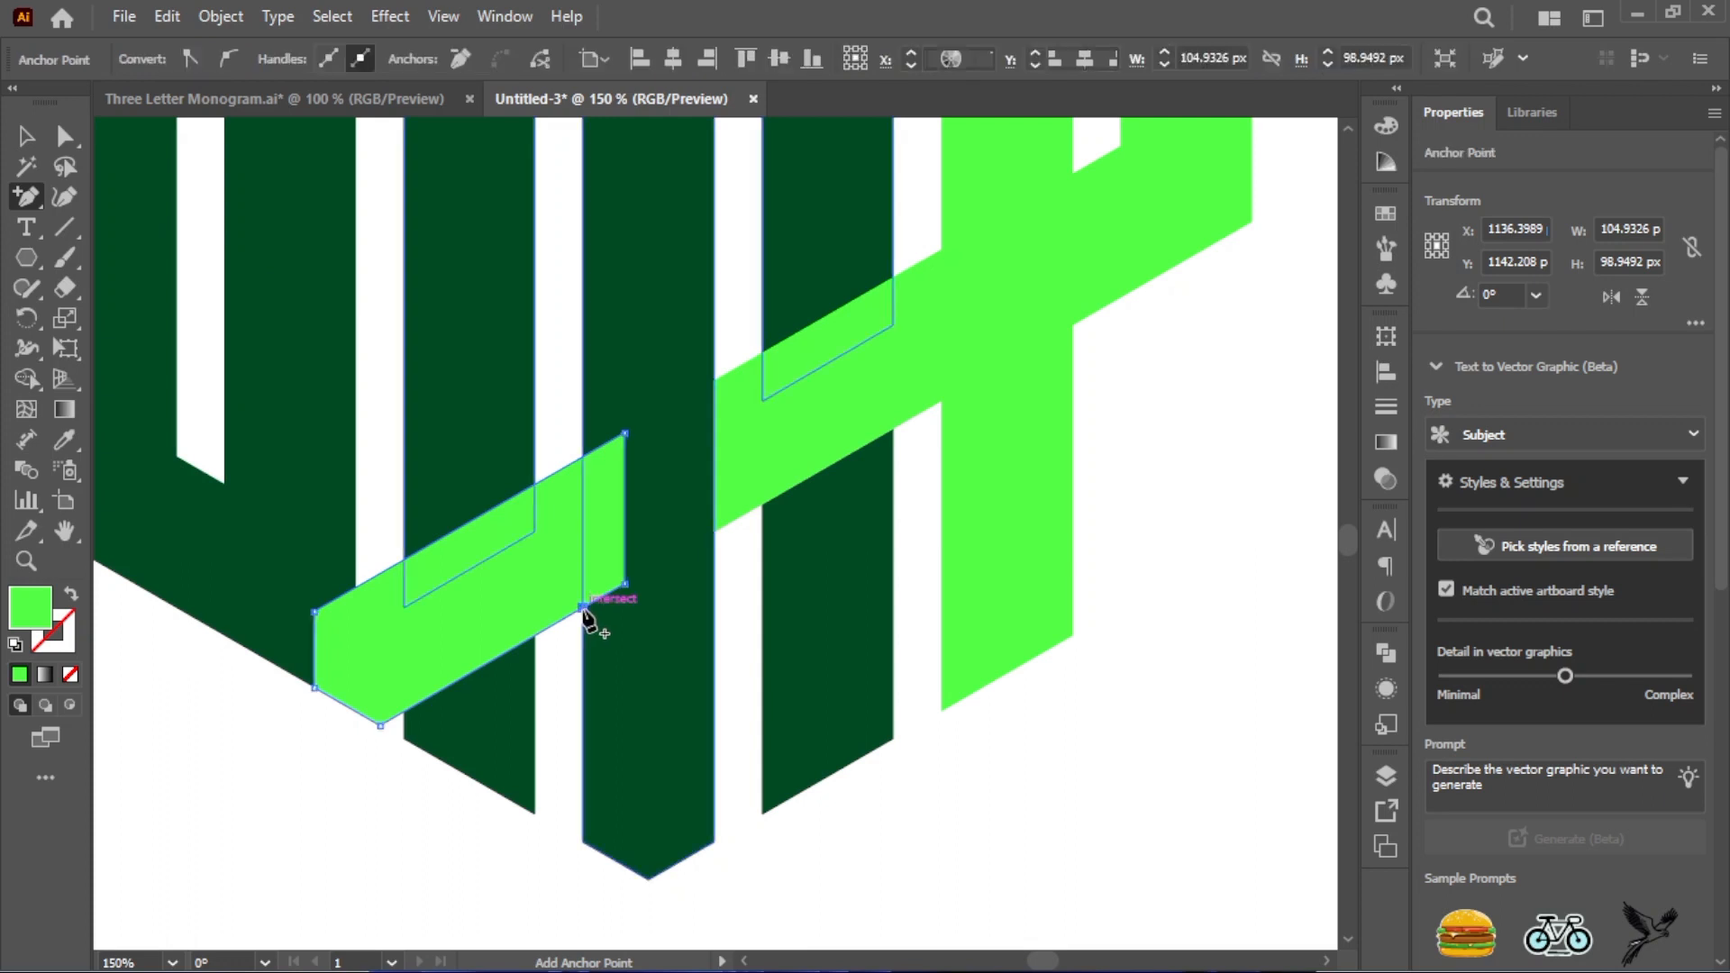
click(582, 456)
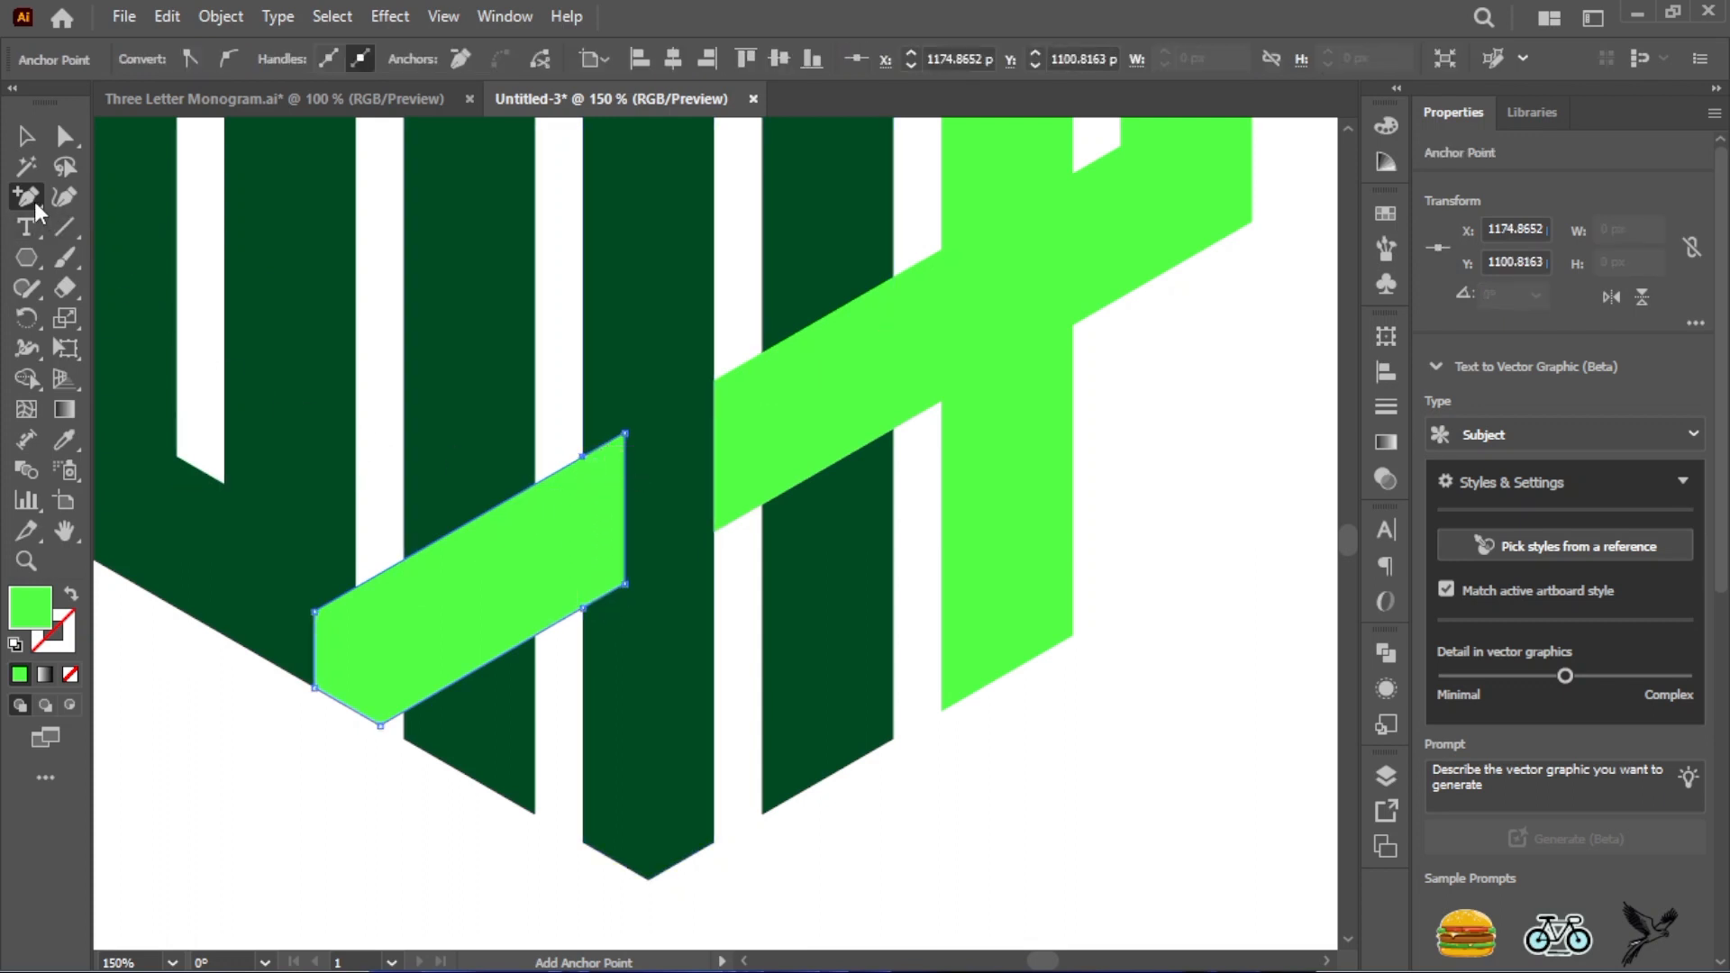
Delete the detached bar's two right end anchor points to trim it flush with the middle stem's left side
drag(36, 209, 145, 259)
click(625, 584)
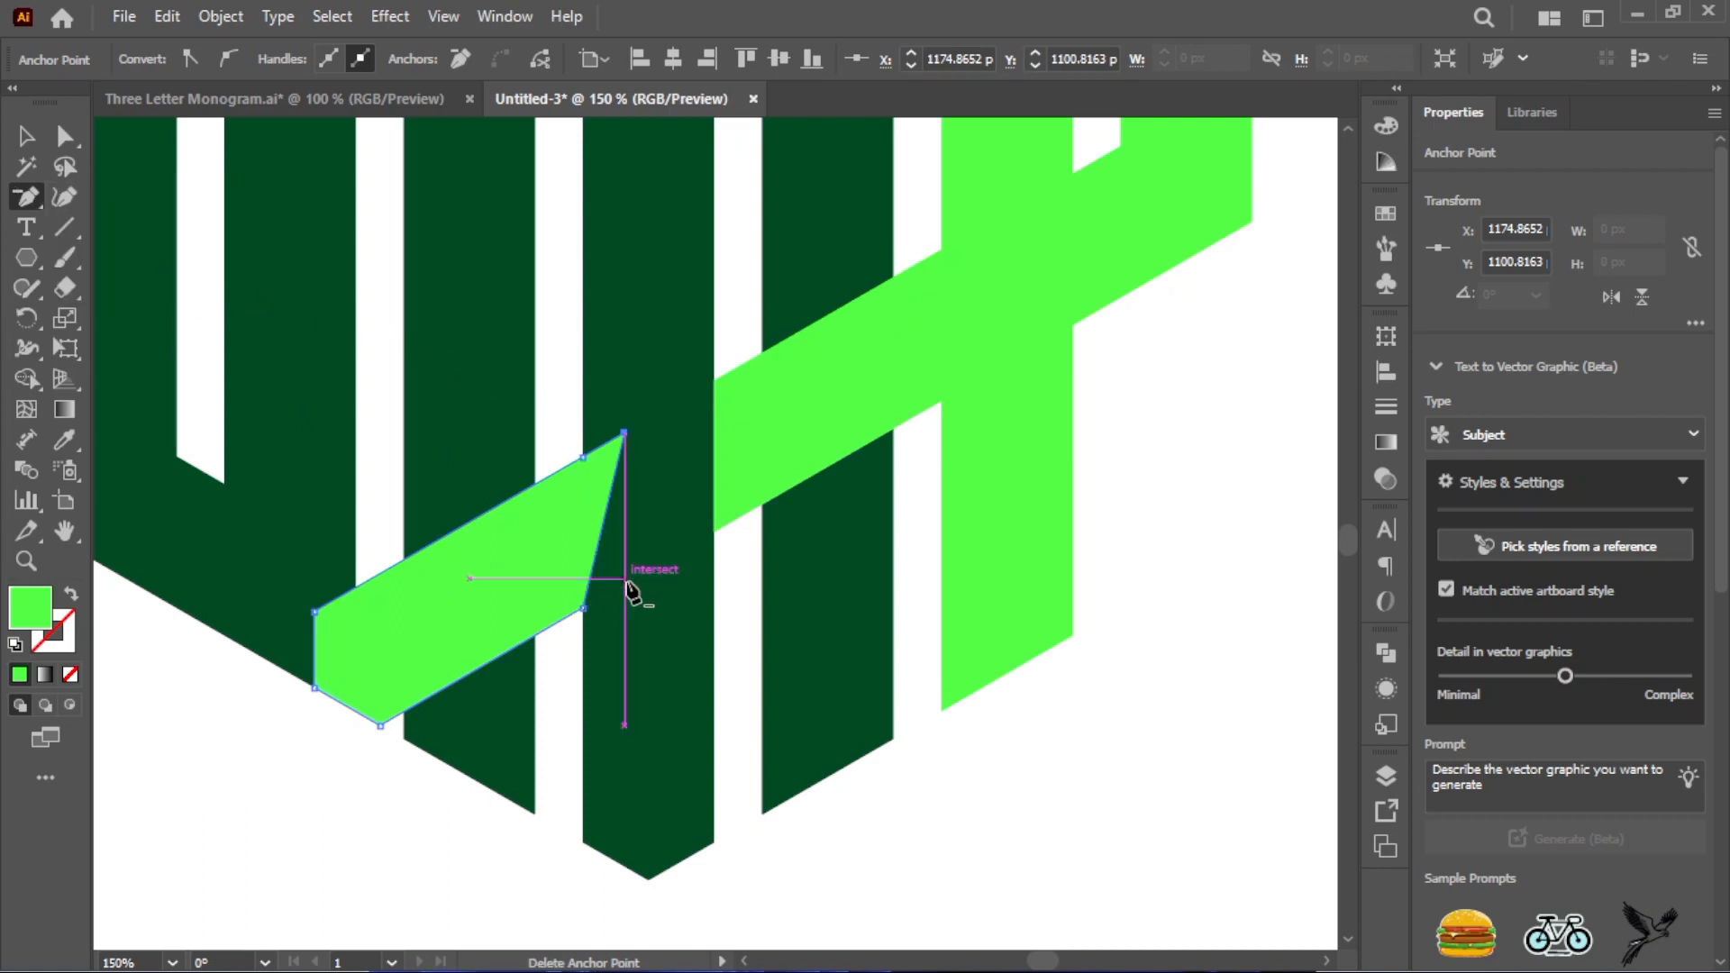
click(620, 437)
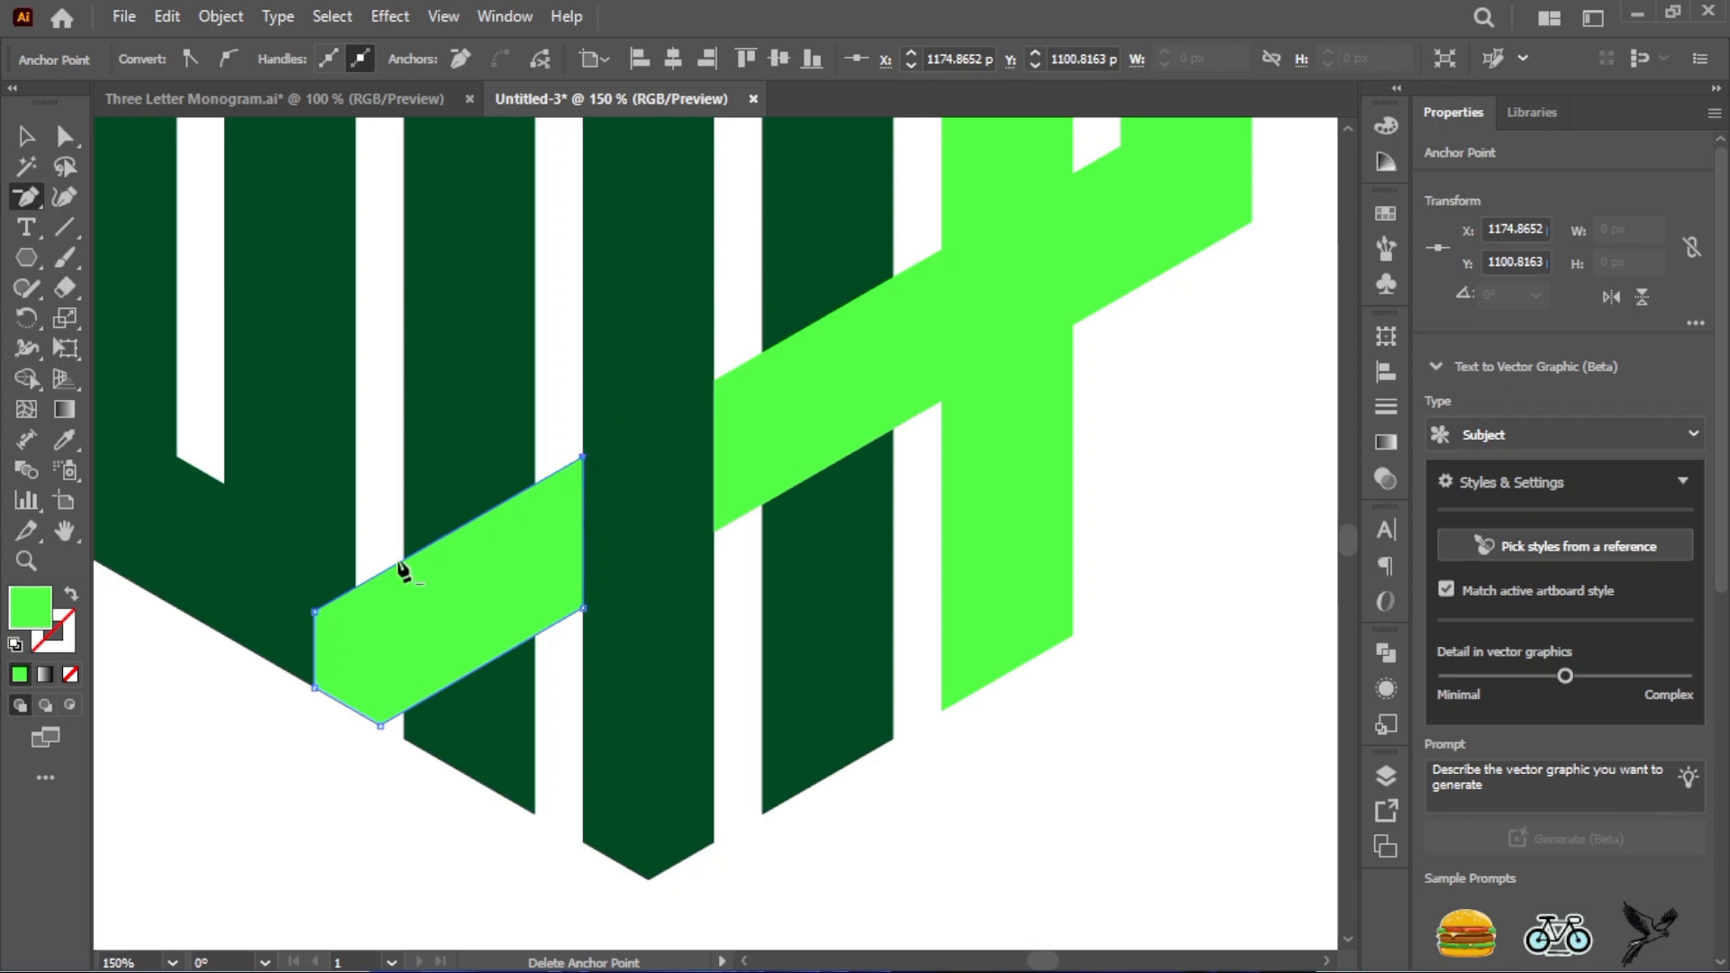
key(v)
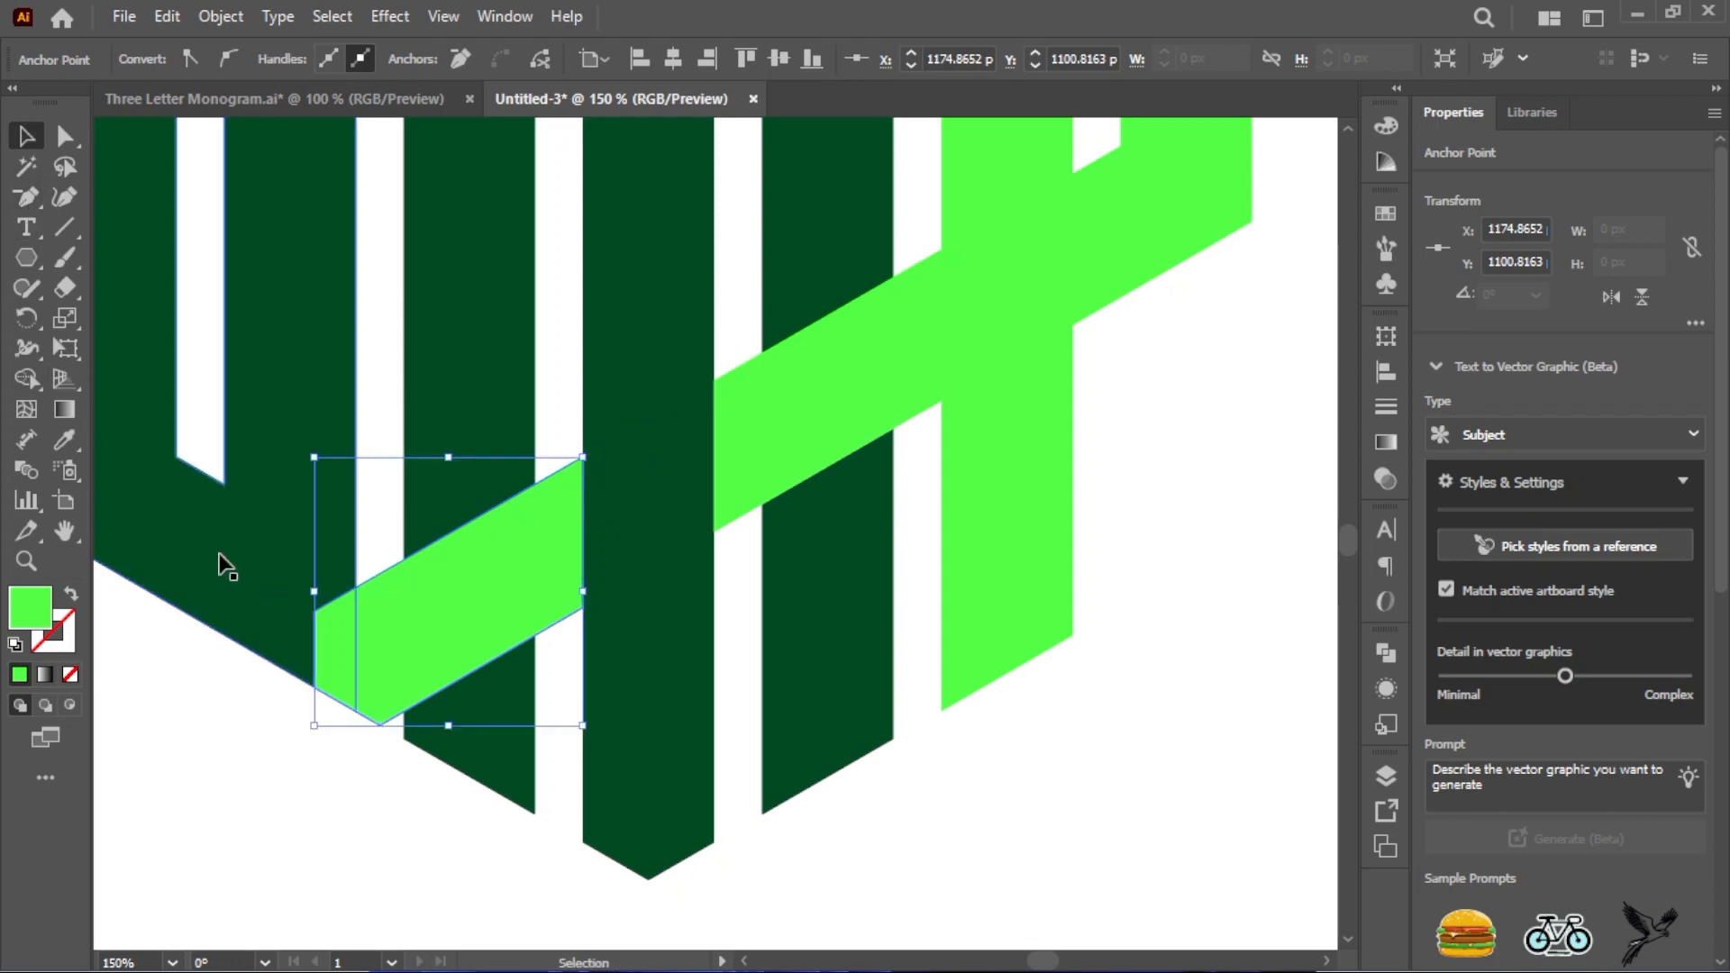
Move the detached bar's upper-left anchor about 22 px left and 13 px down, extending its top edge to the left letter's lower outline
click(64, 137)
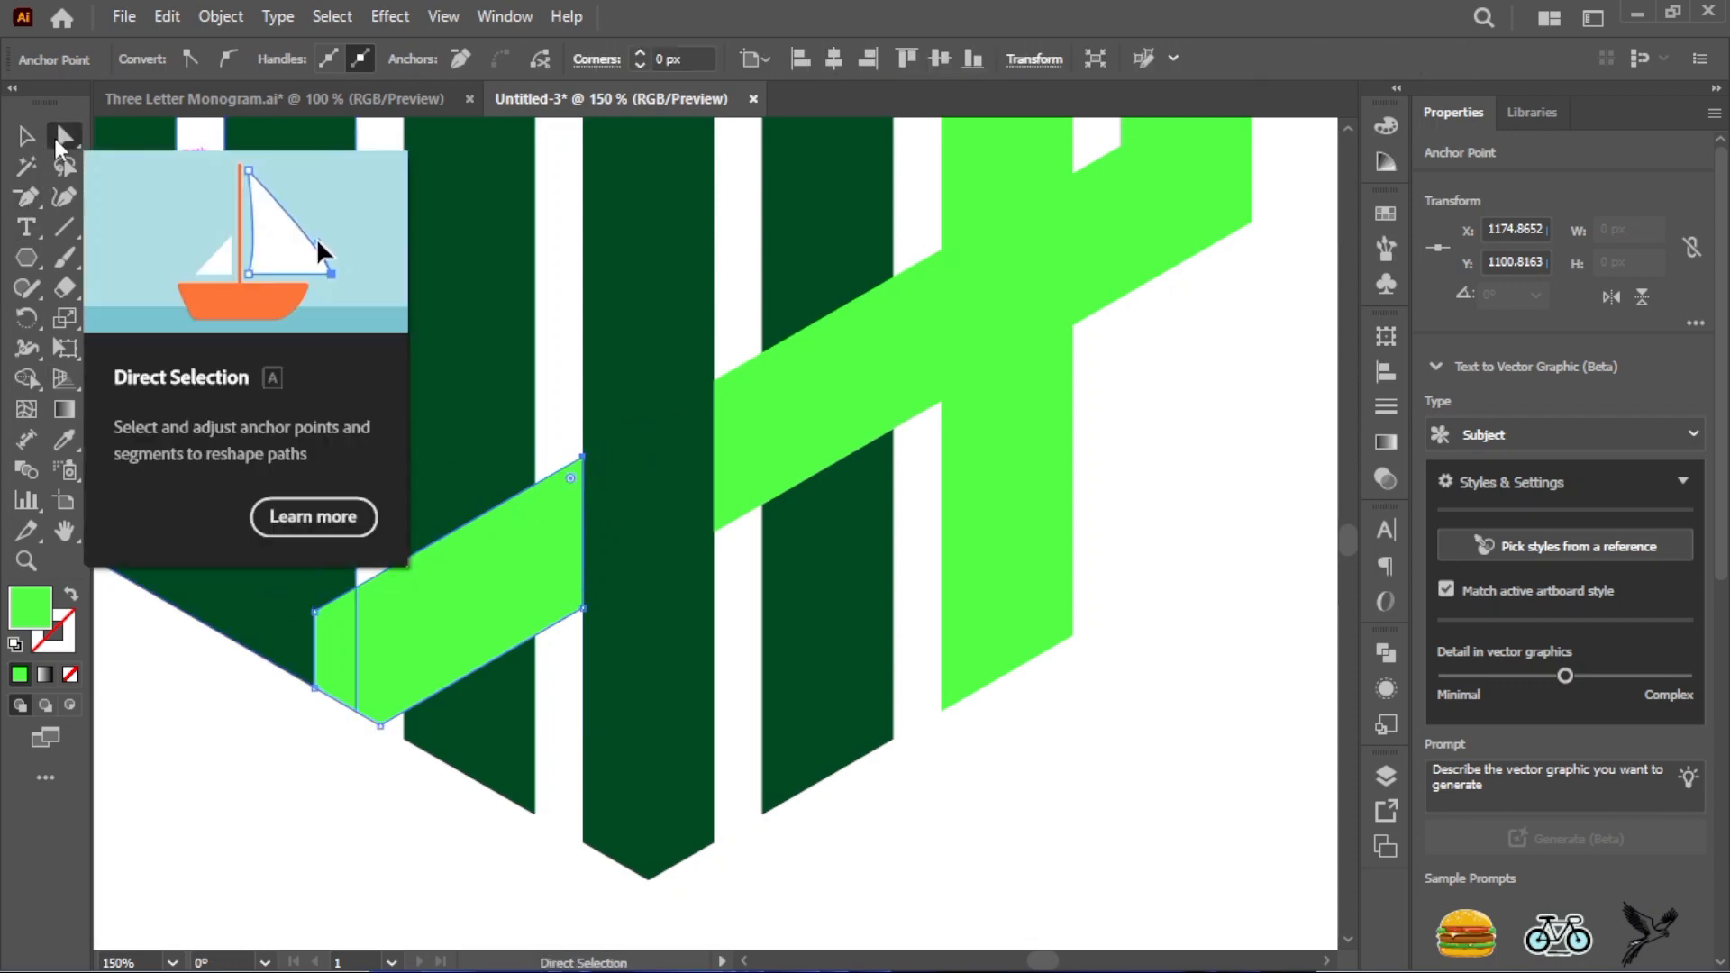
click(314, 612)
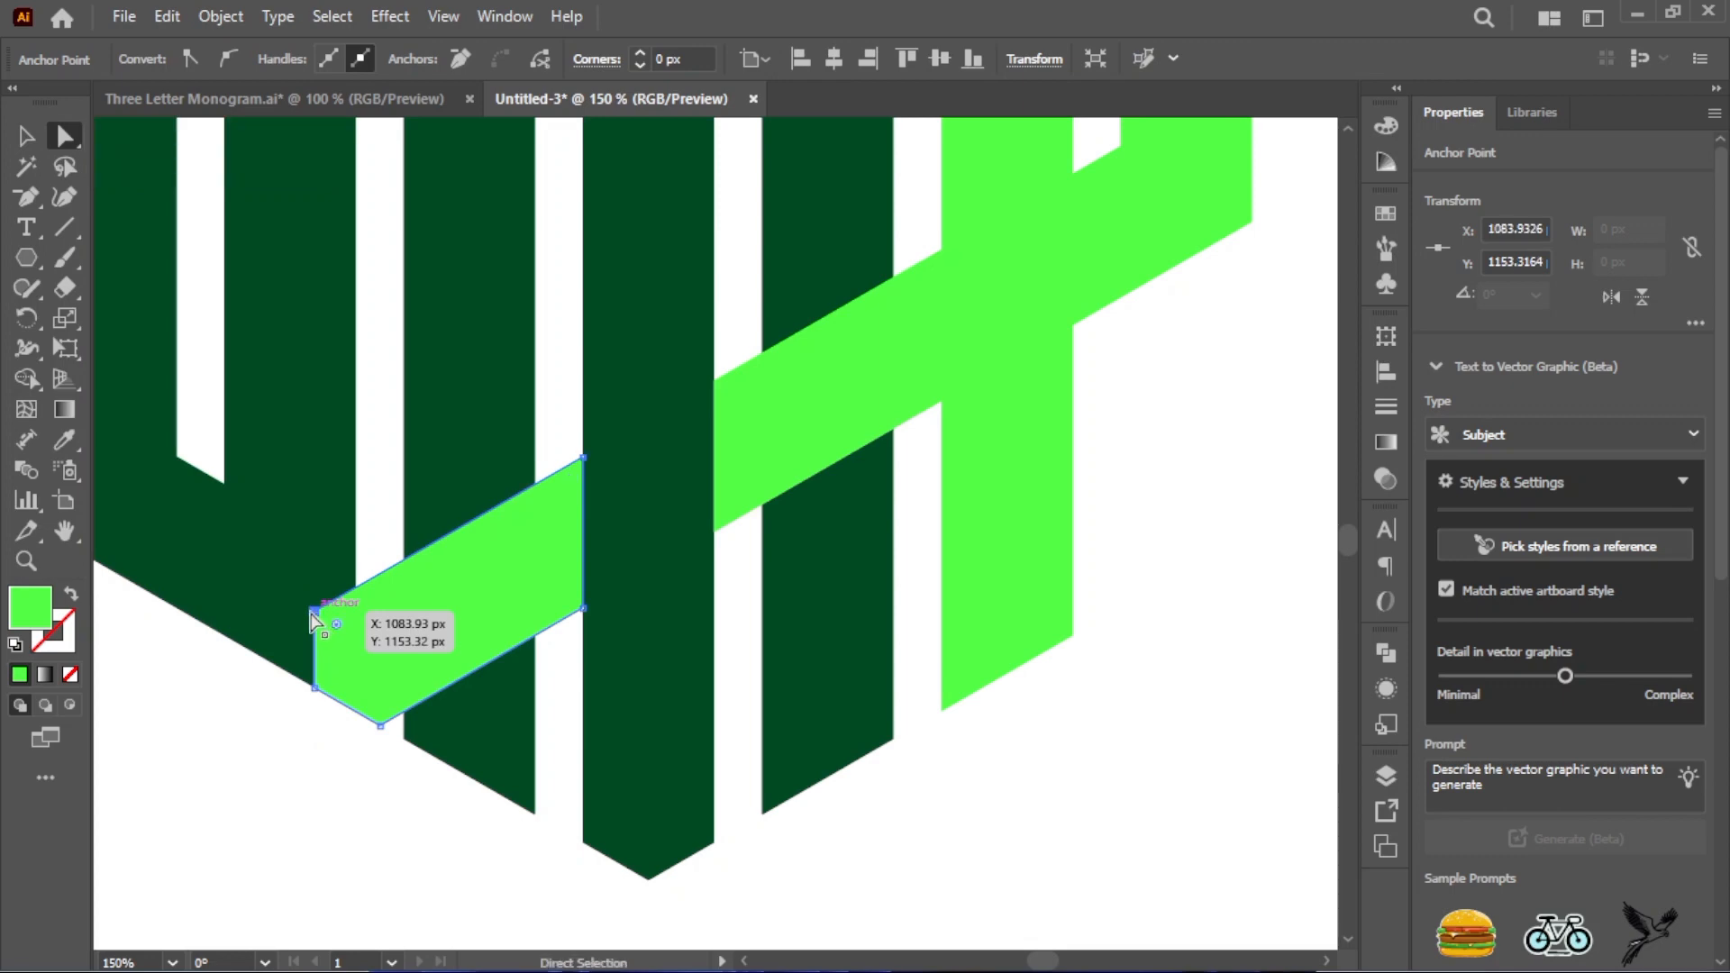
drag(314, 613, 251, 661)
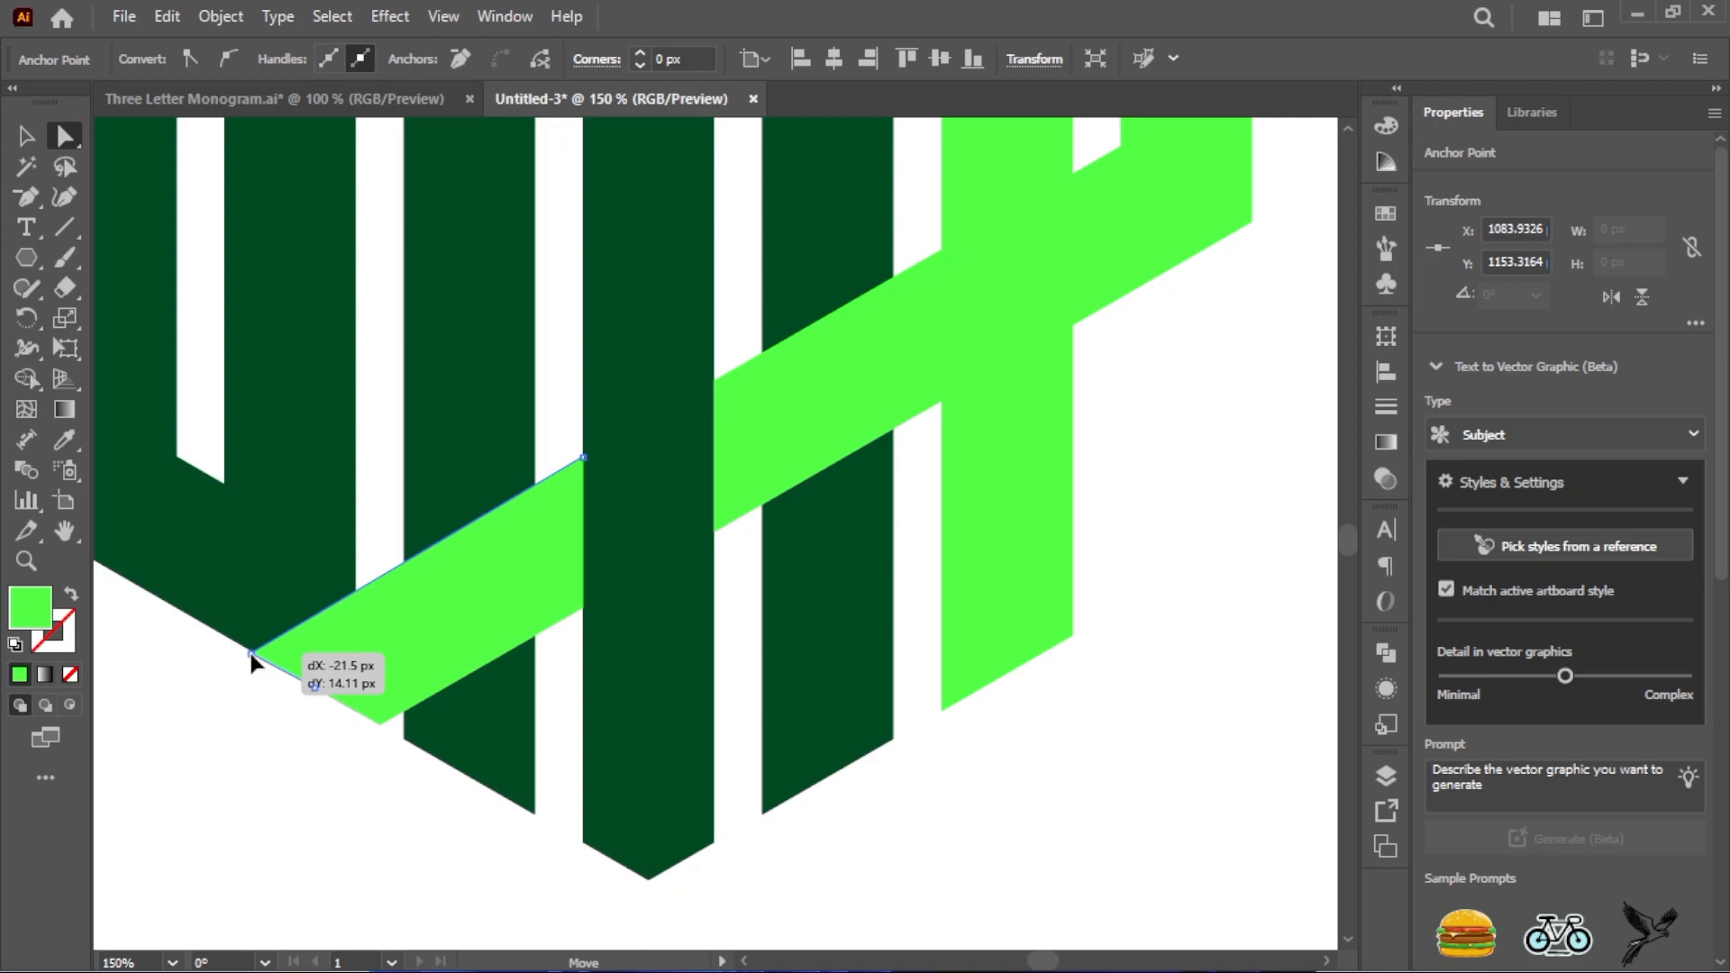
drag(251, 657, 250, 653)
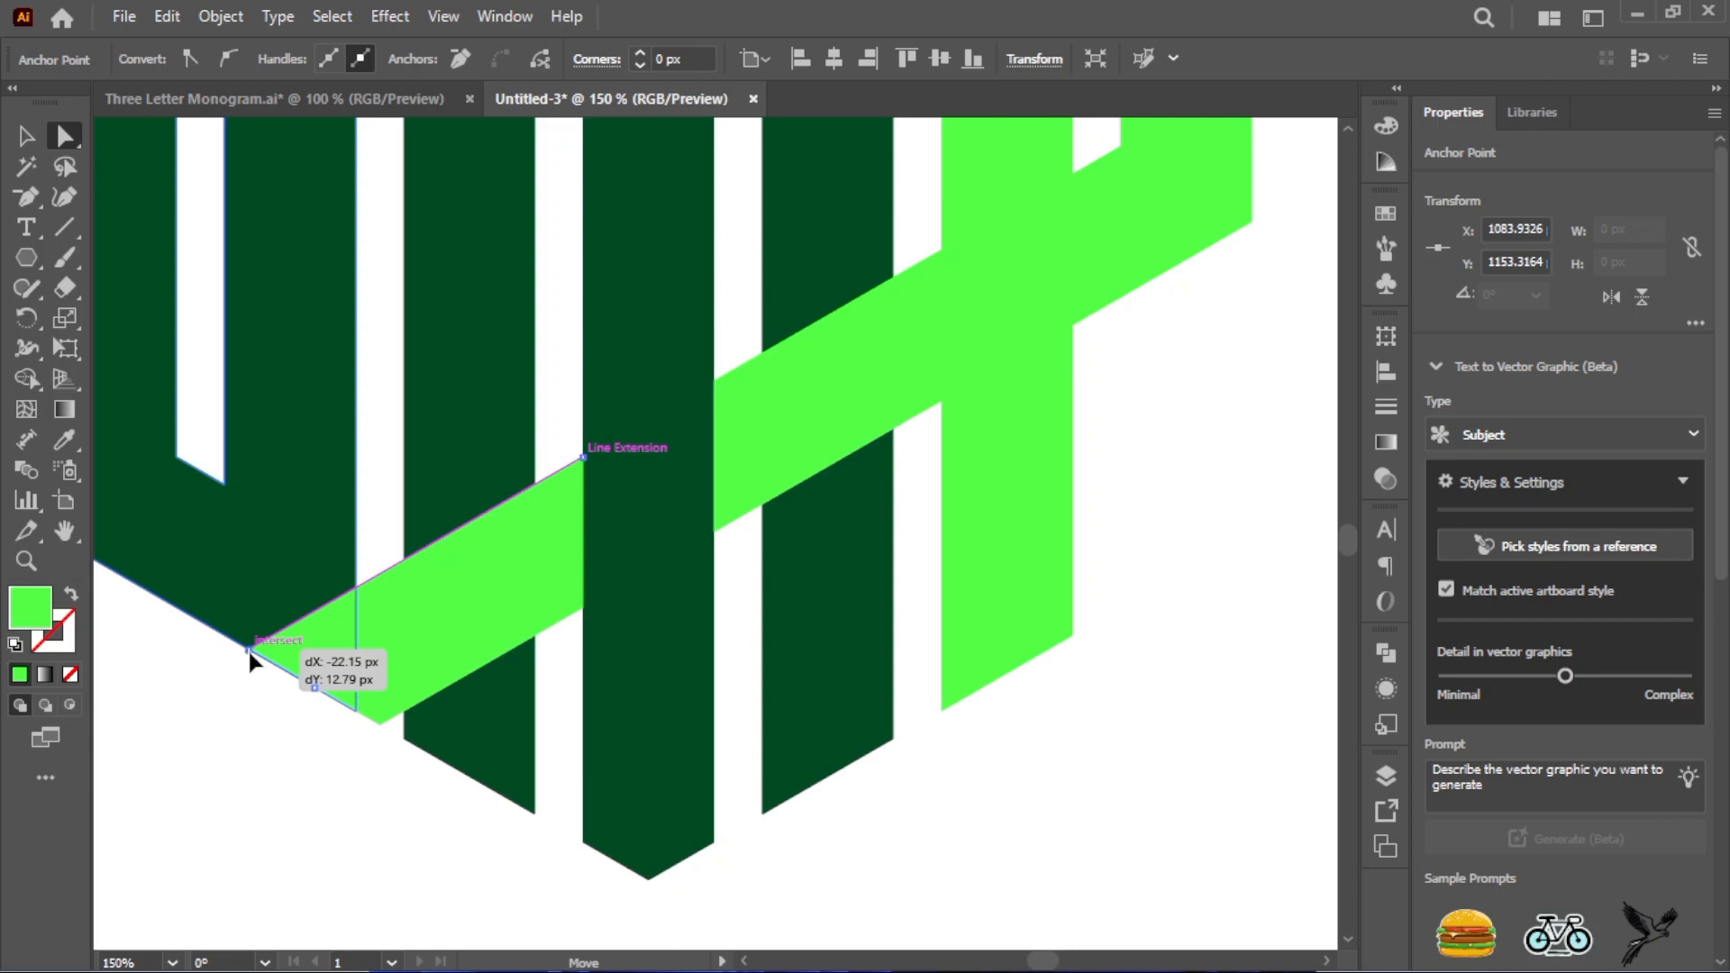
Place the detached bar's upper-left anchor on the left letter's lower edge and deselect the bar
drag(249, 652, 249, 651)
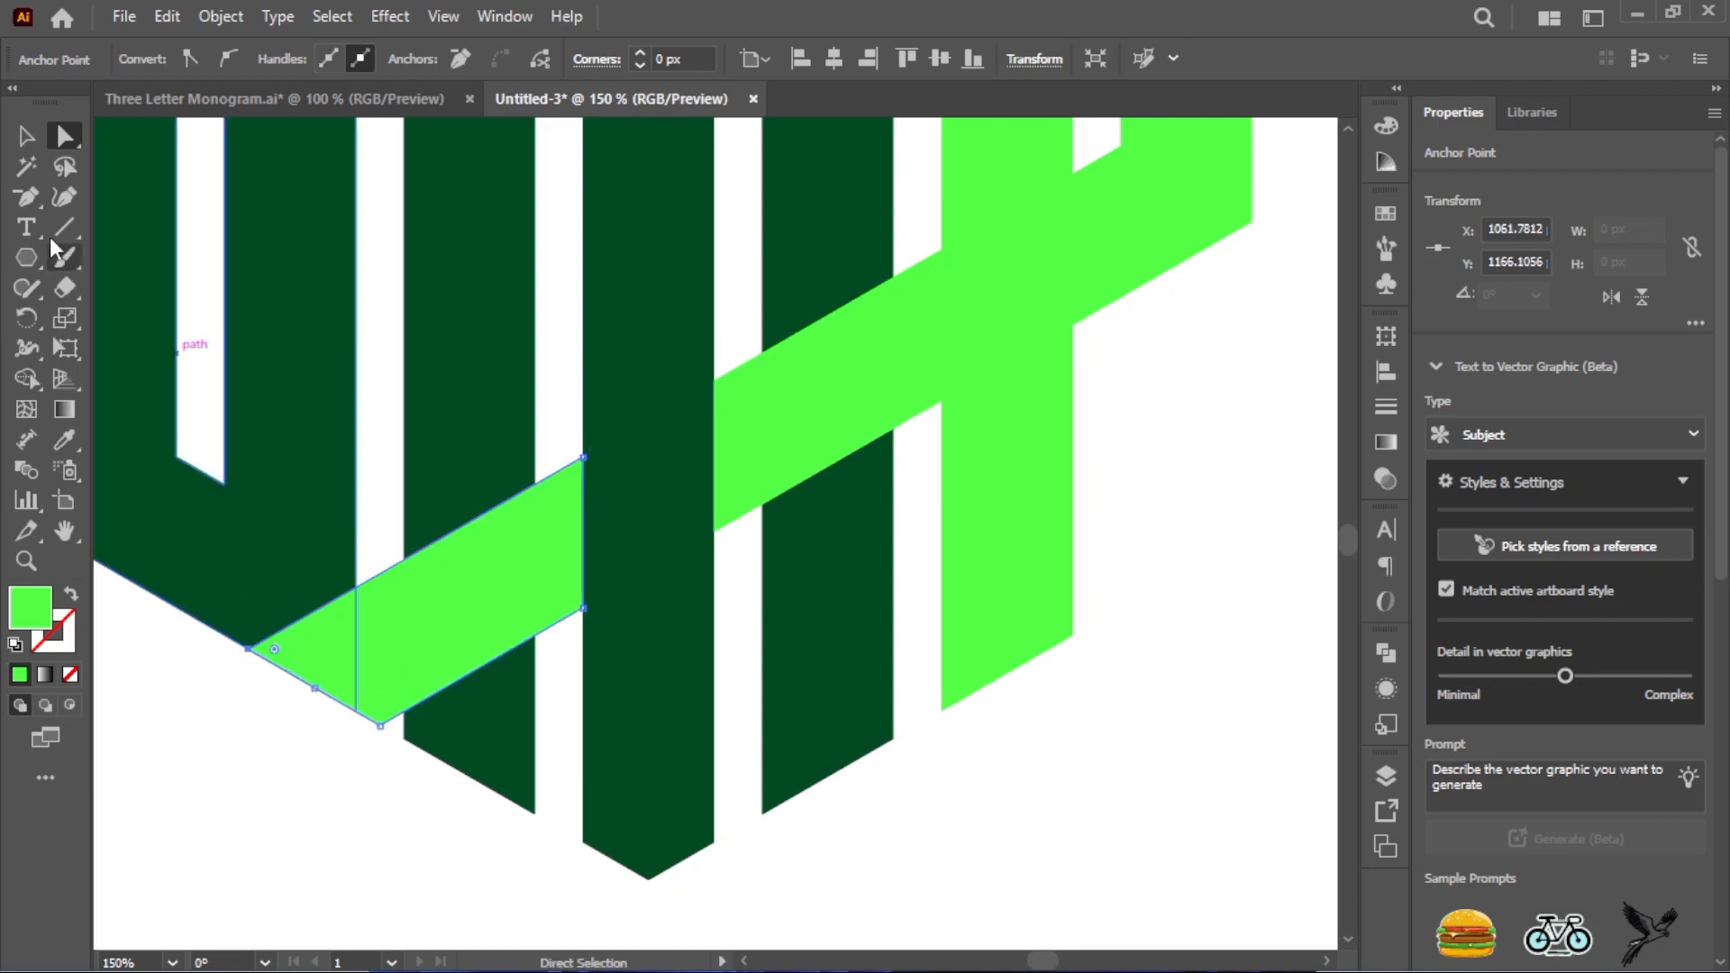
click(34, 143)
click(259, 816)
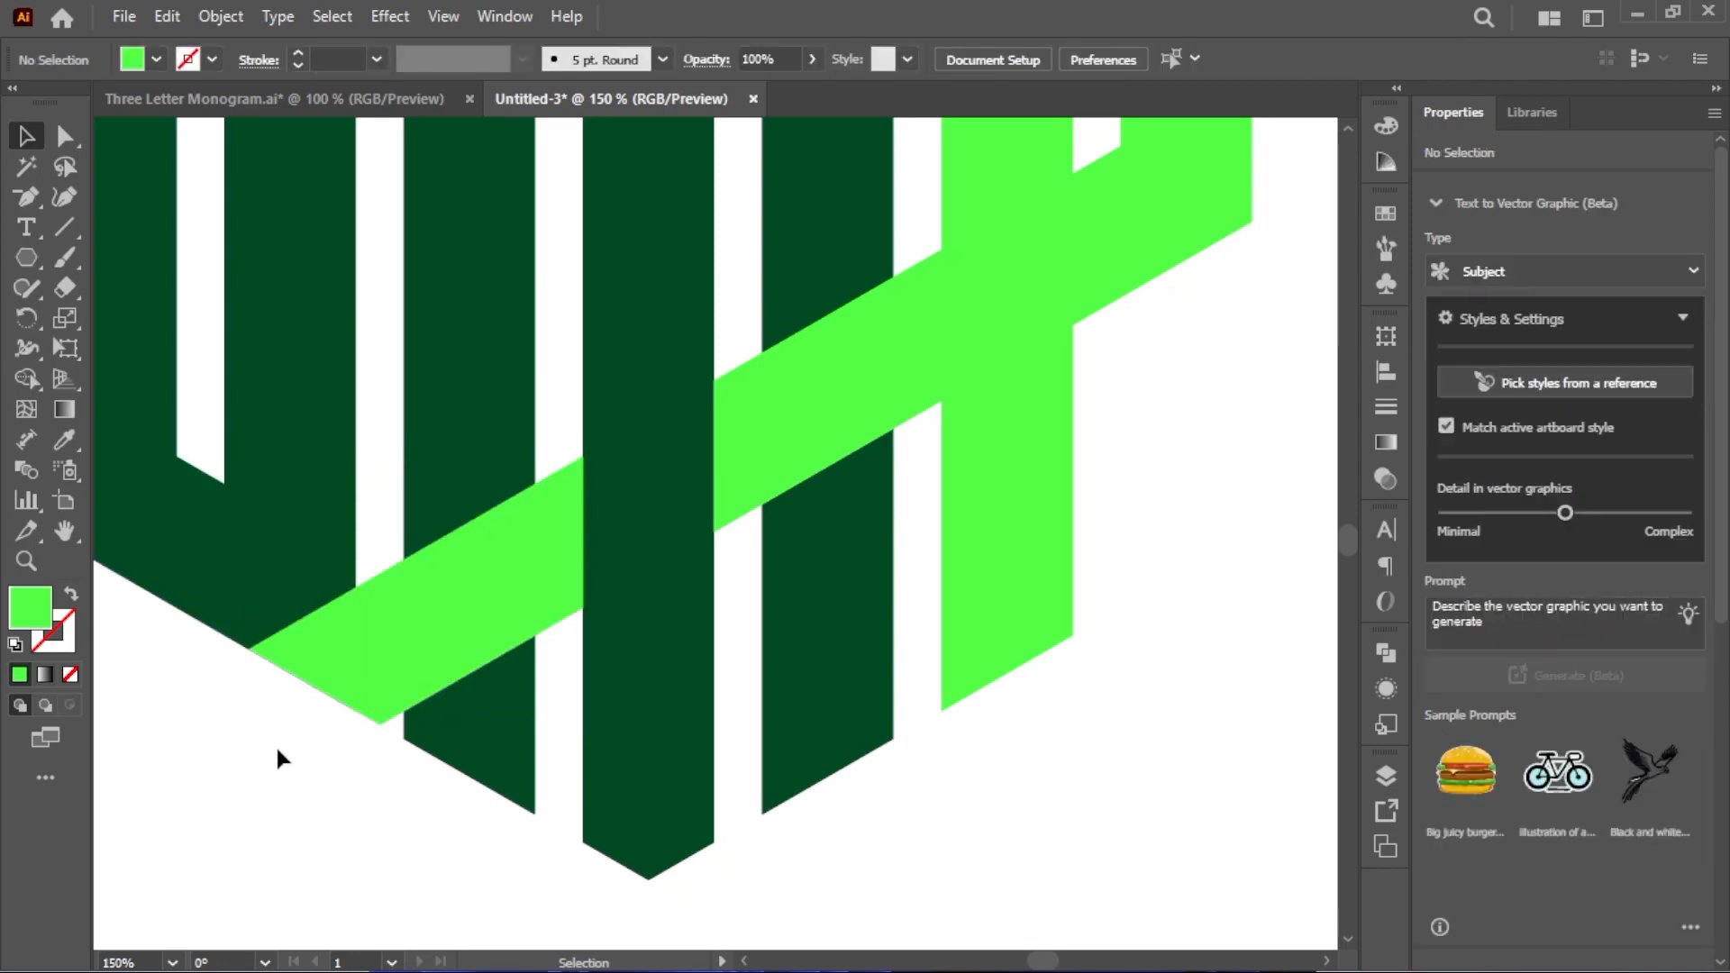
Examine the whole monogram, checking how the bright green diagonal pieces meet the left letter and the middle stem
key(ctrl+minus)
key(ctrl+minus)
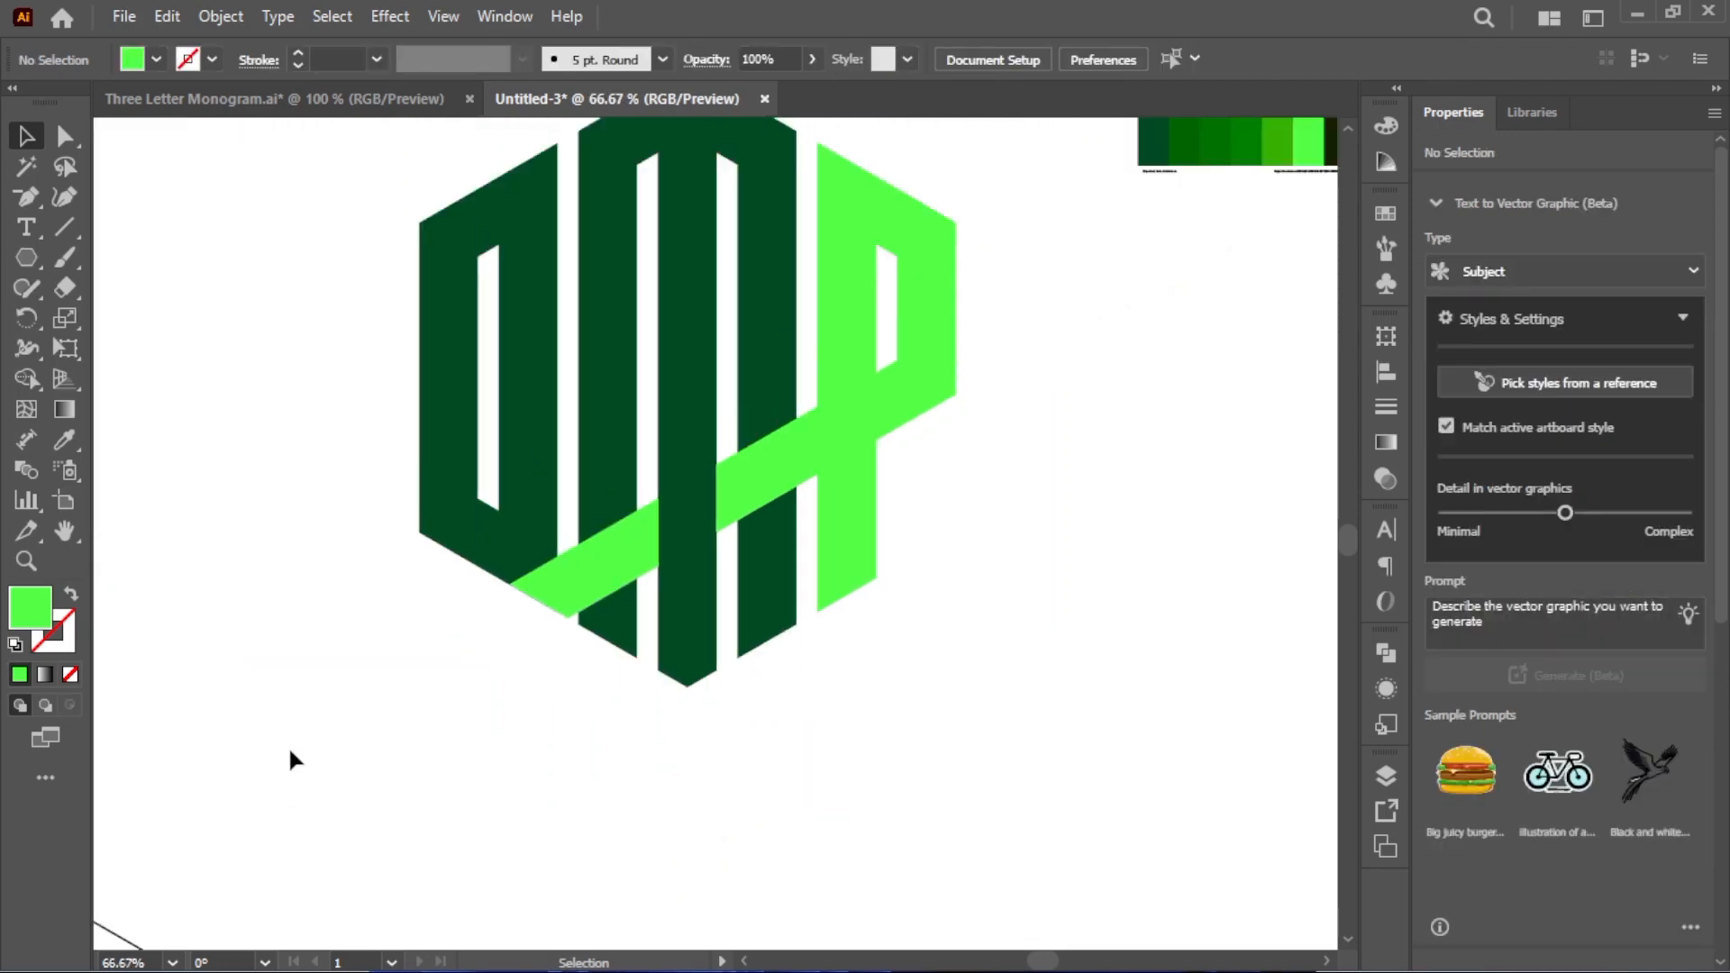
scroll(1101, 599, up, 3)
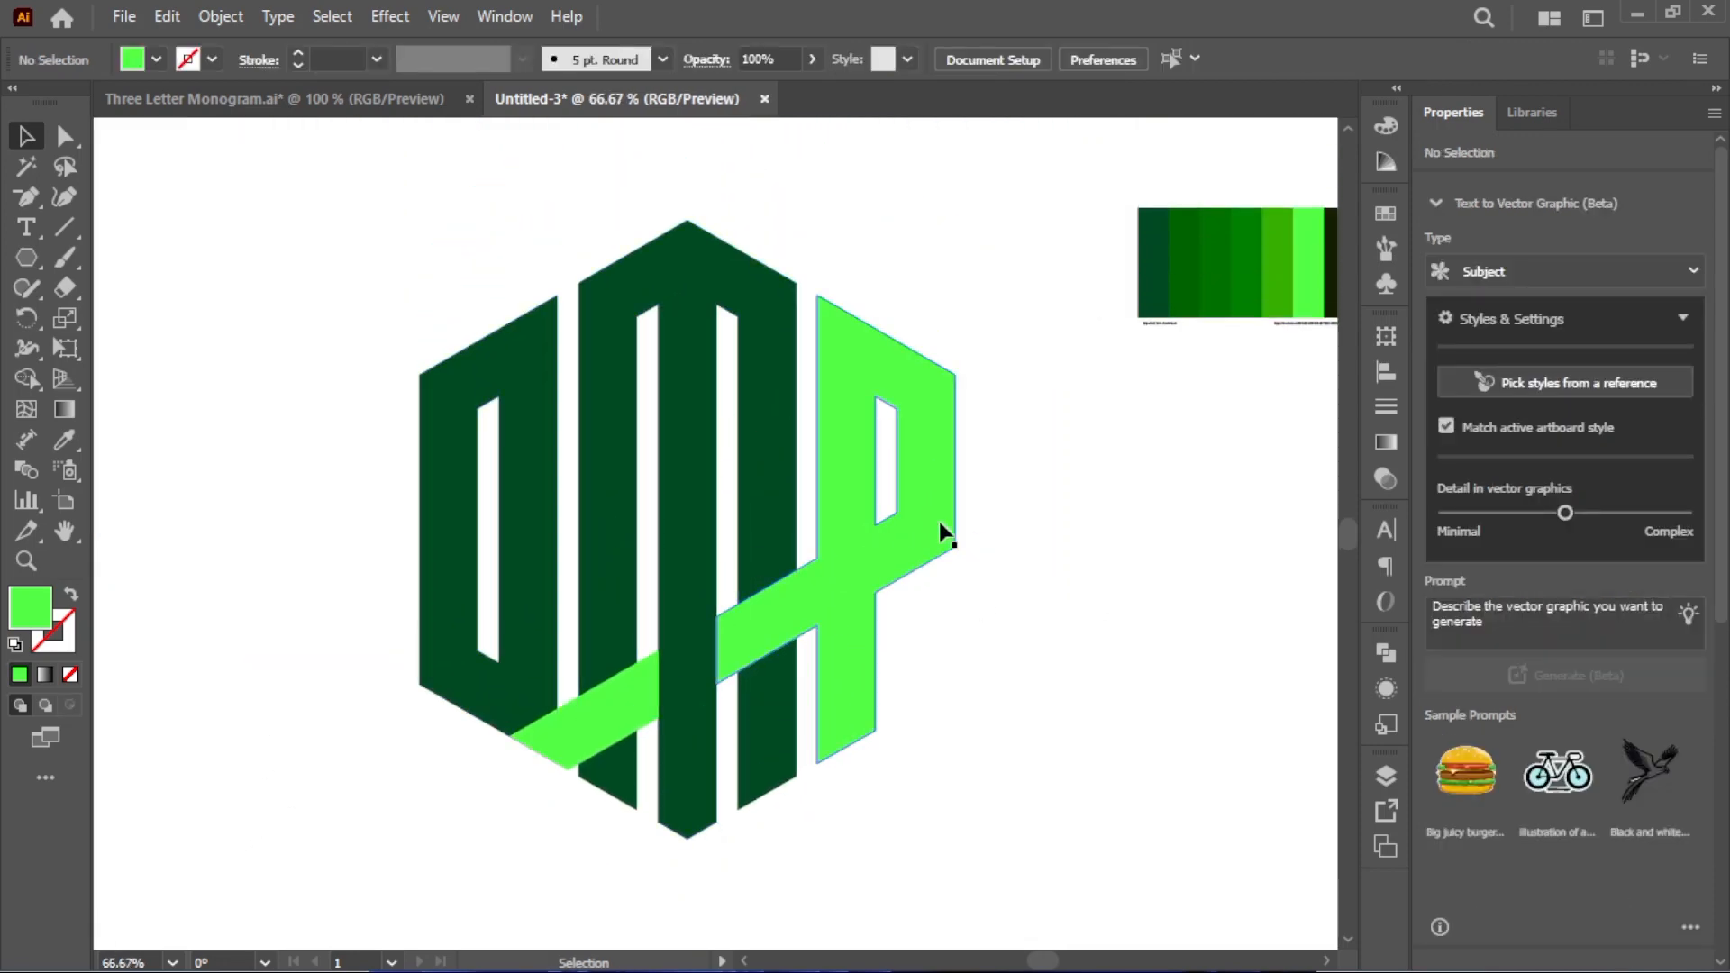
drag(1032, 568, 992, 584)
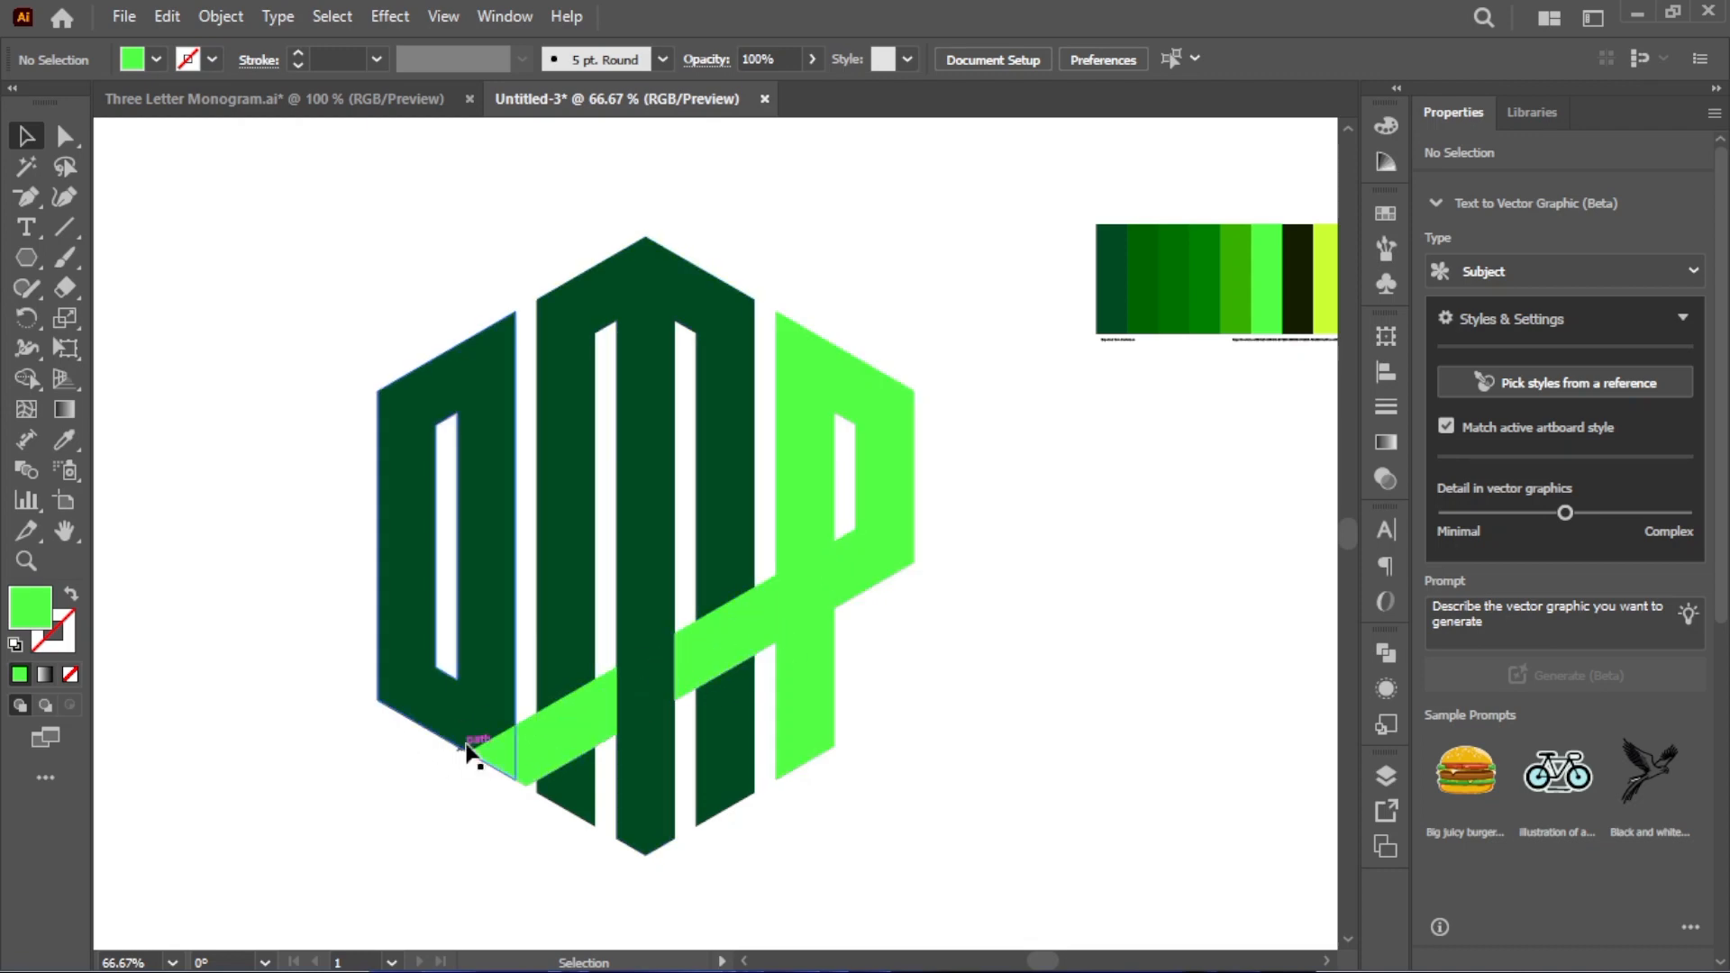
scroll(1002, 535, down, 1)
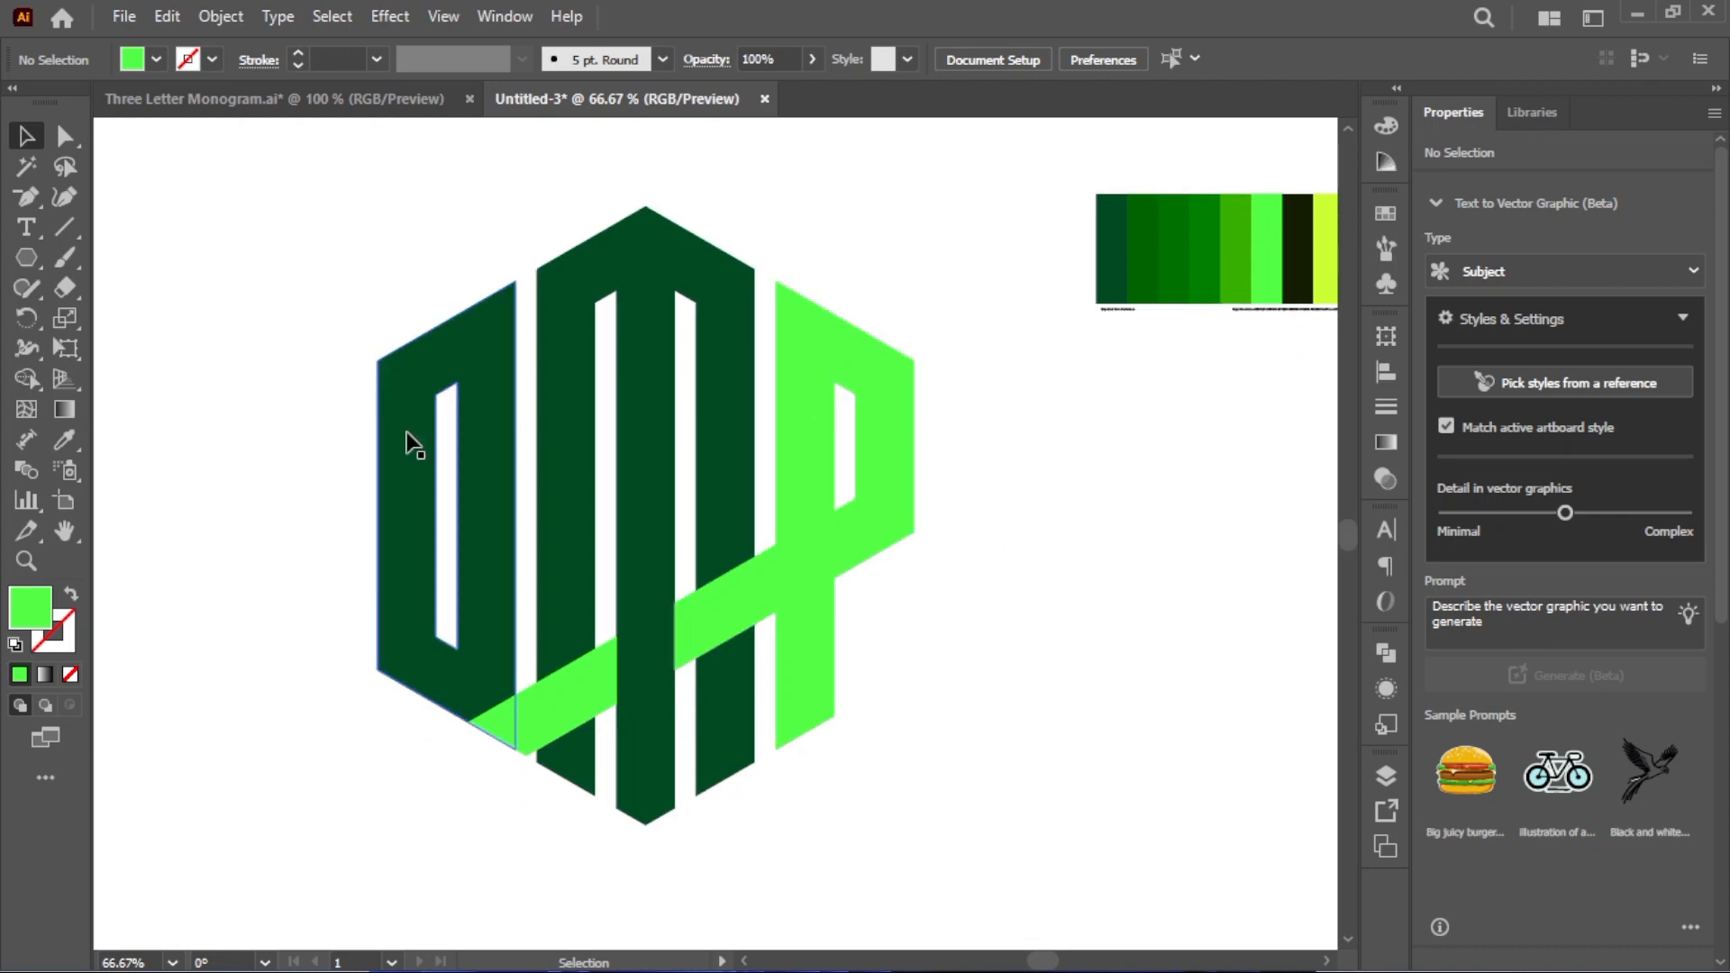